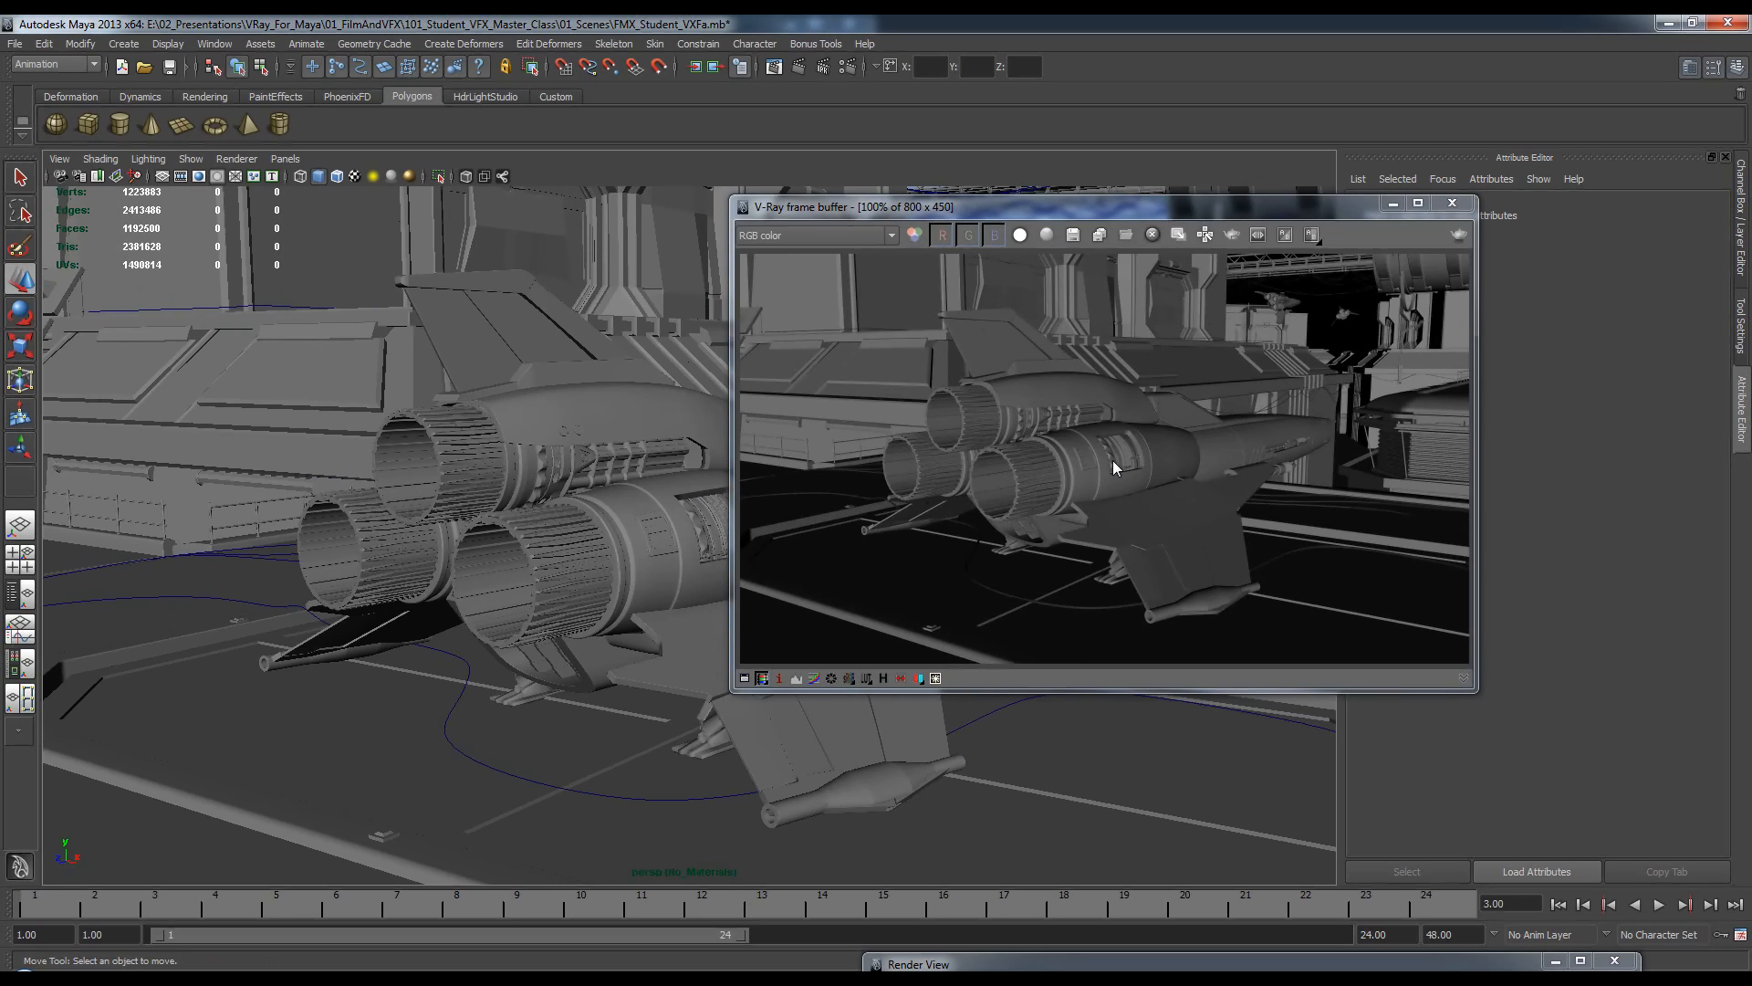
Review the RT Engine render settings for the No_Materials layer, including the available engine types.
alt+middle_drag(628, 423, 619, 407)
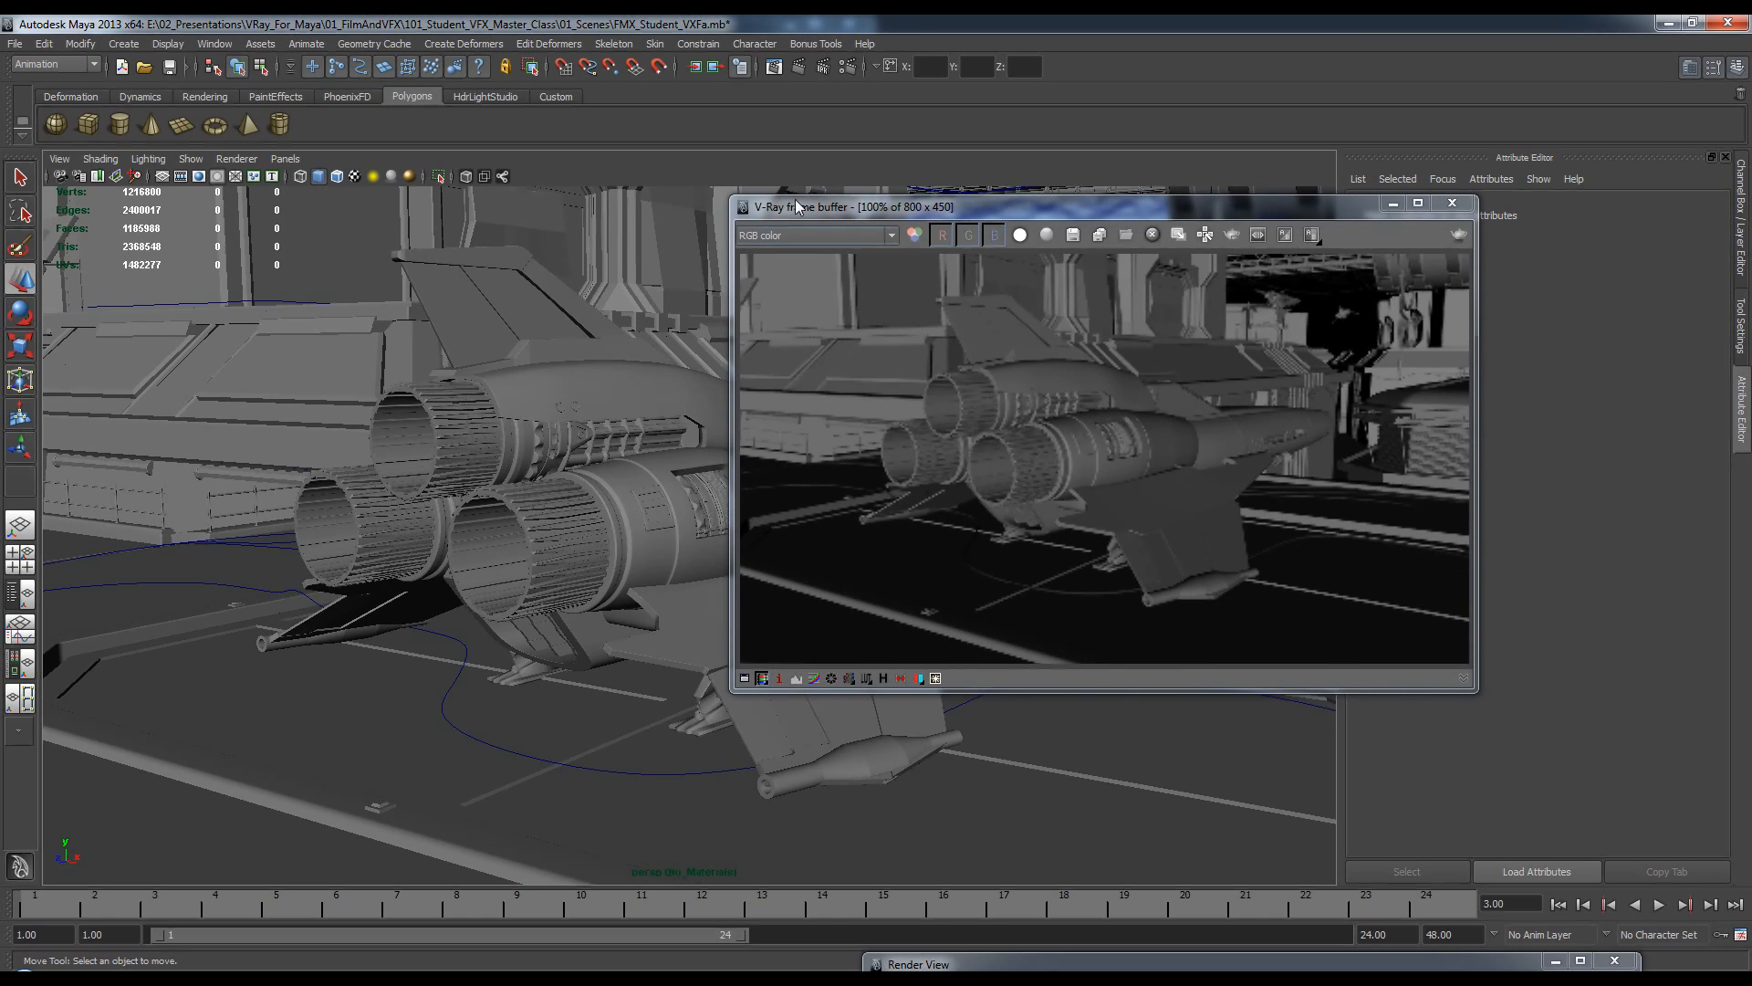
click(848, 68)
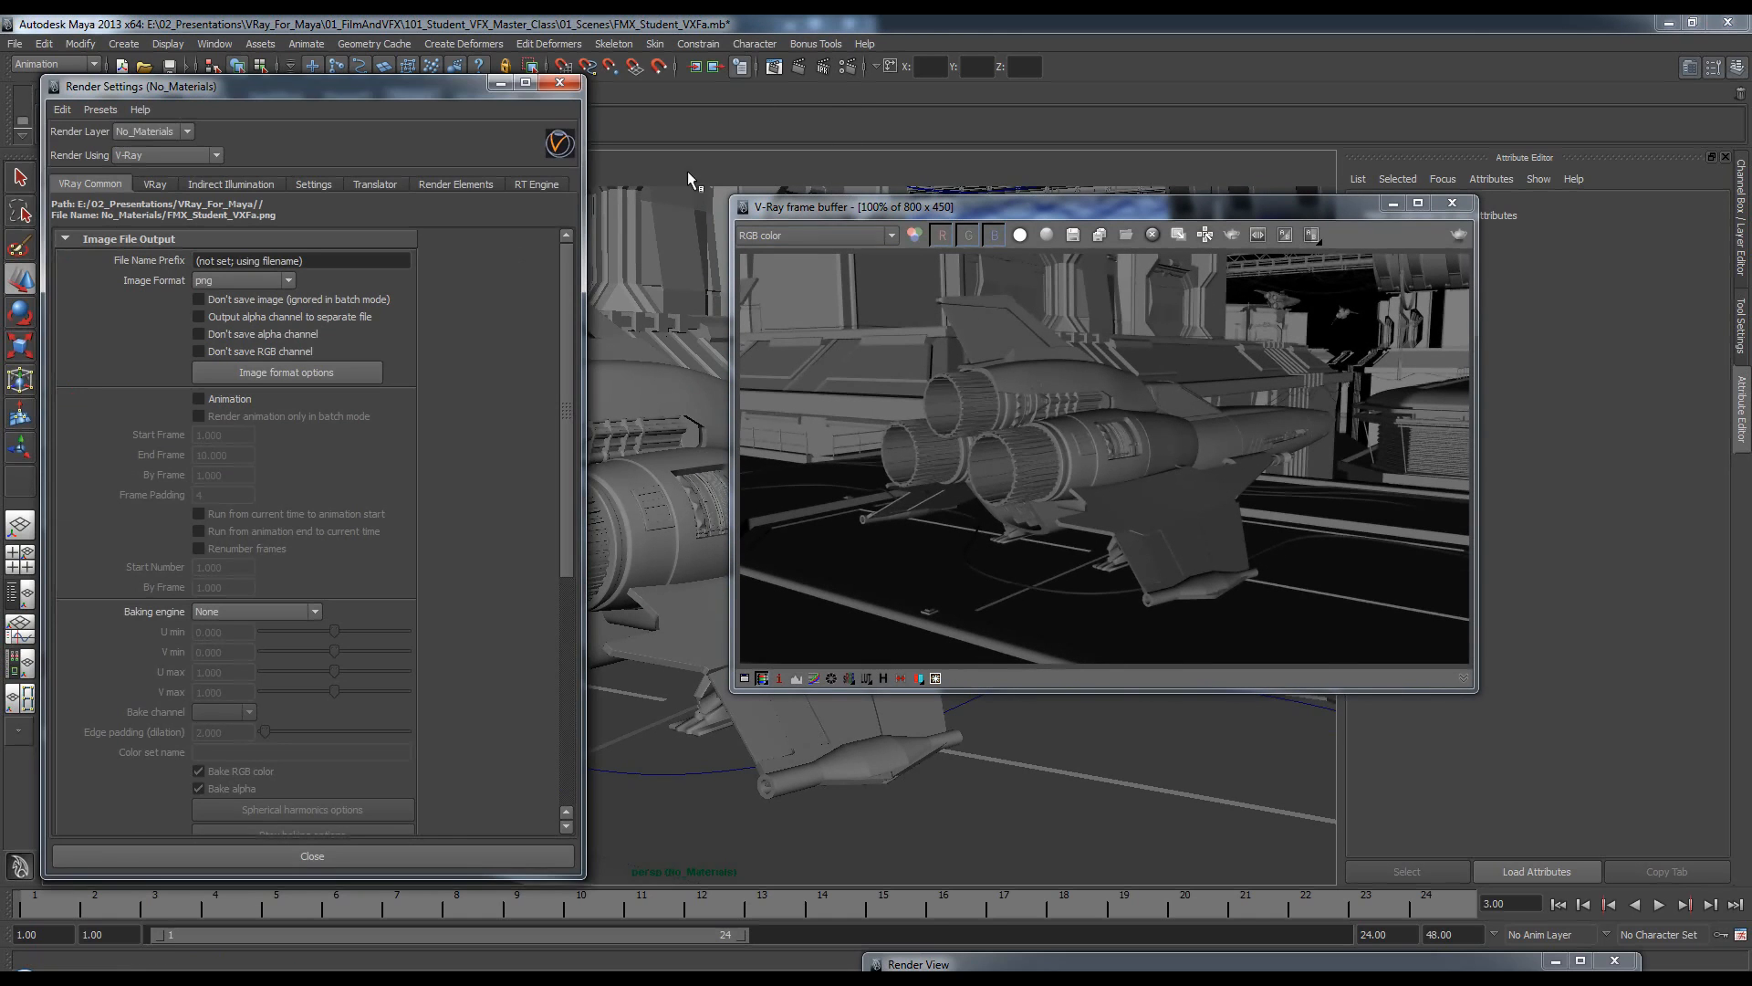
drag(874, 204, 815, 206)
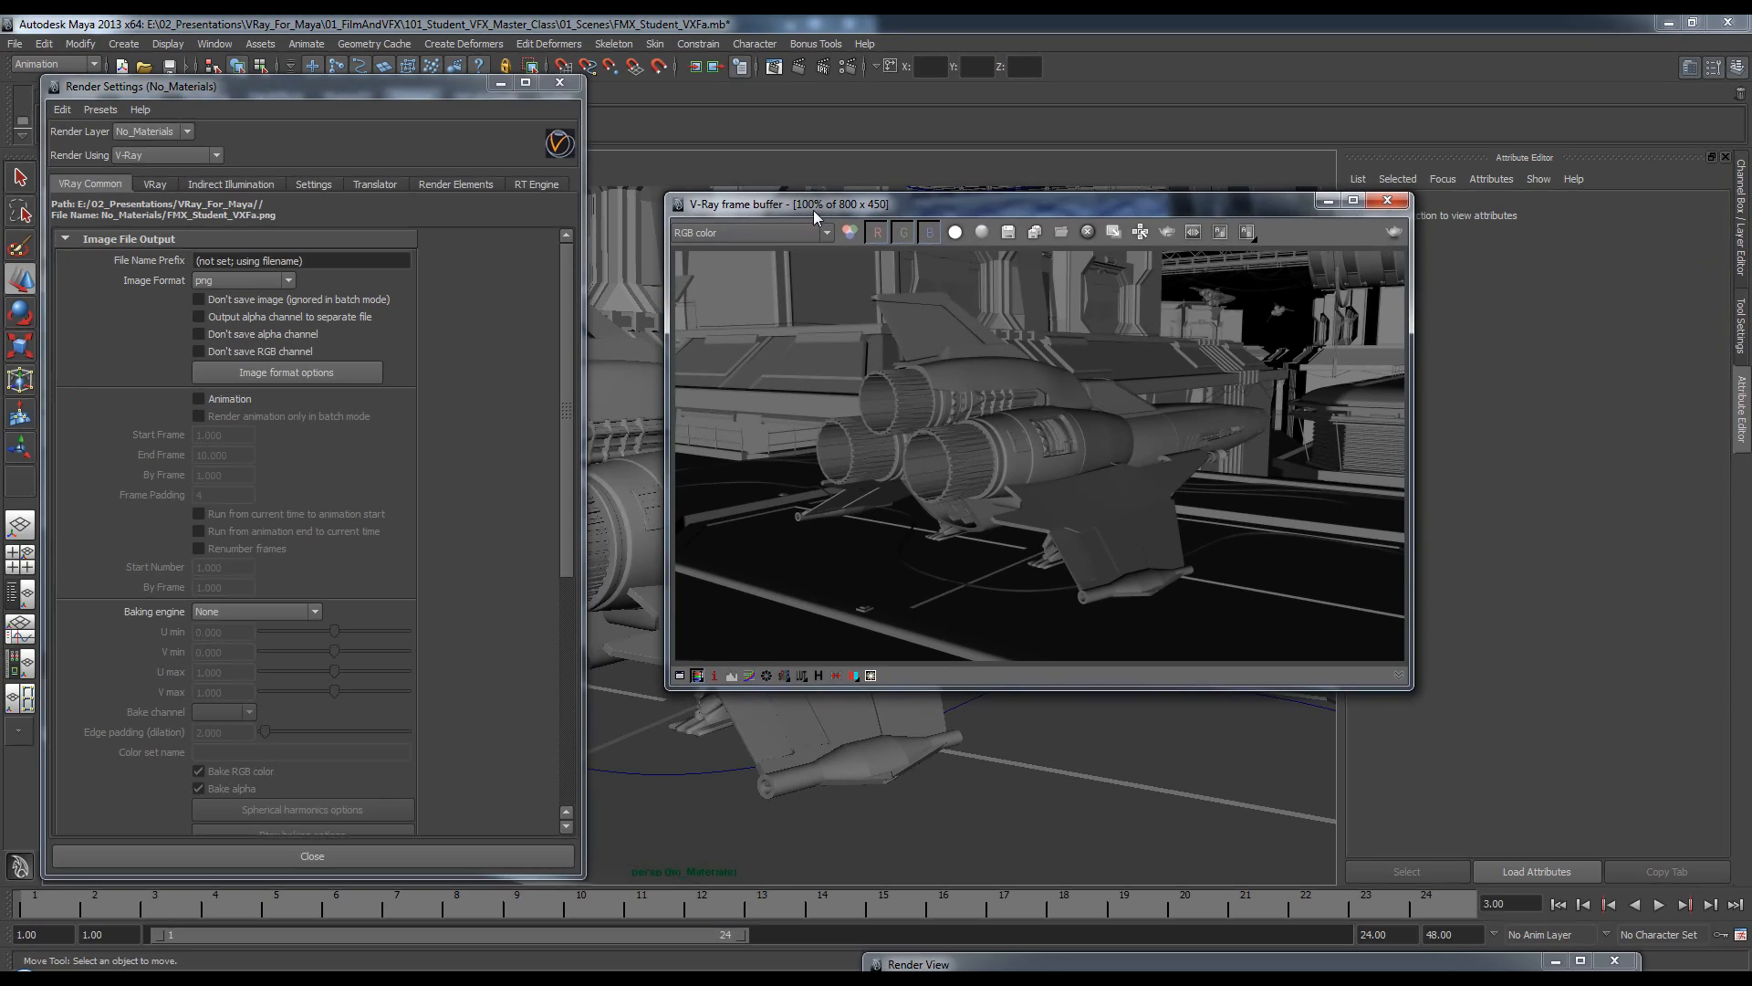
click(537, 185)
scroll(575, 355, up, 3)
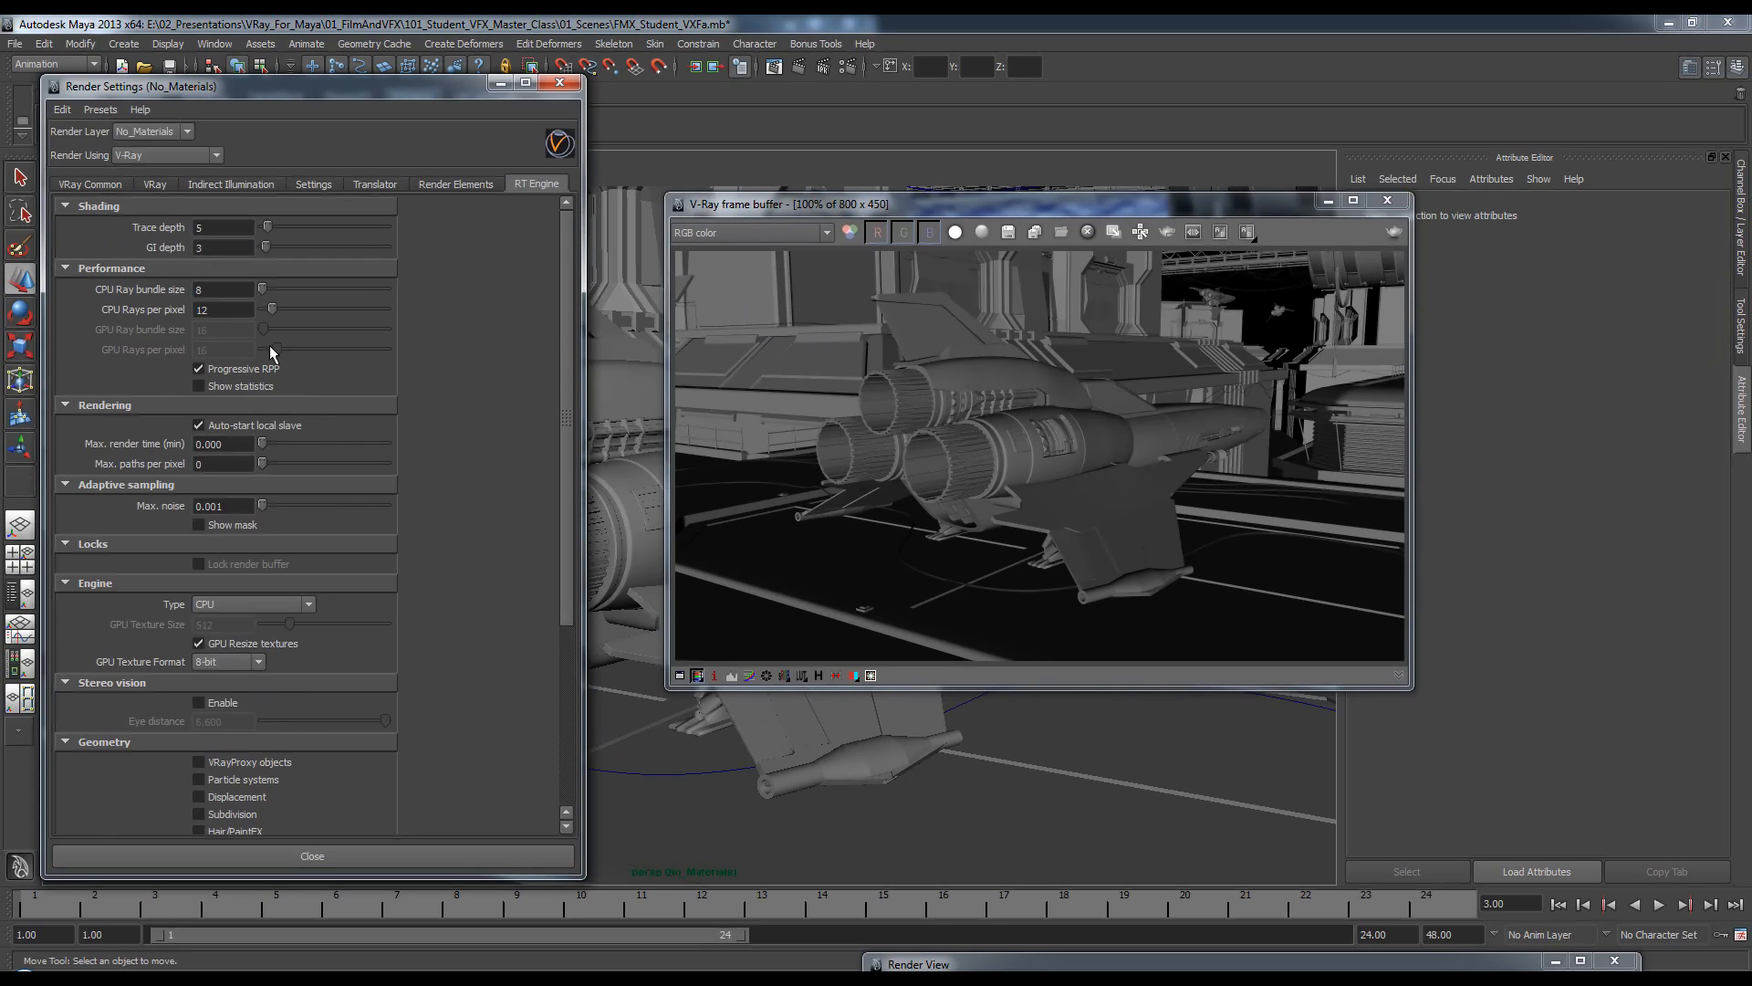
drag(567, 338, 513, 521)
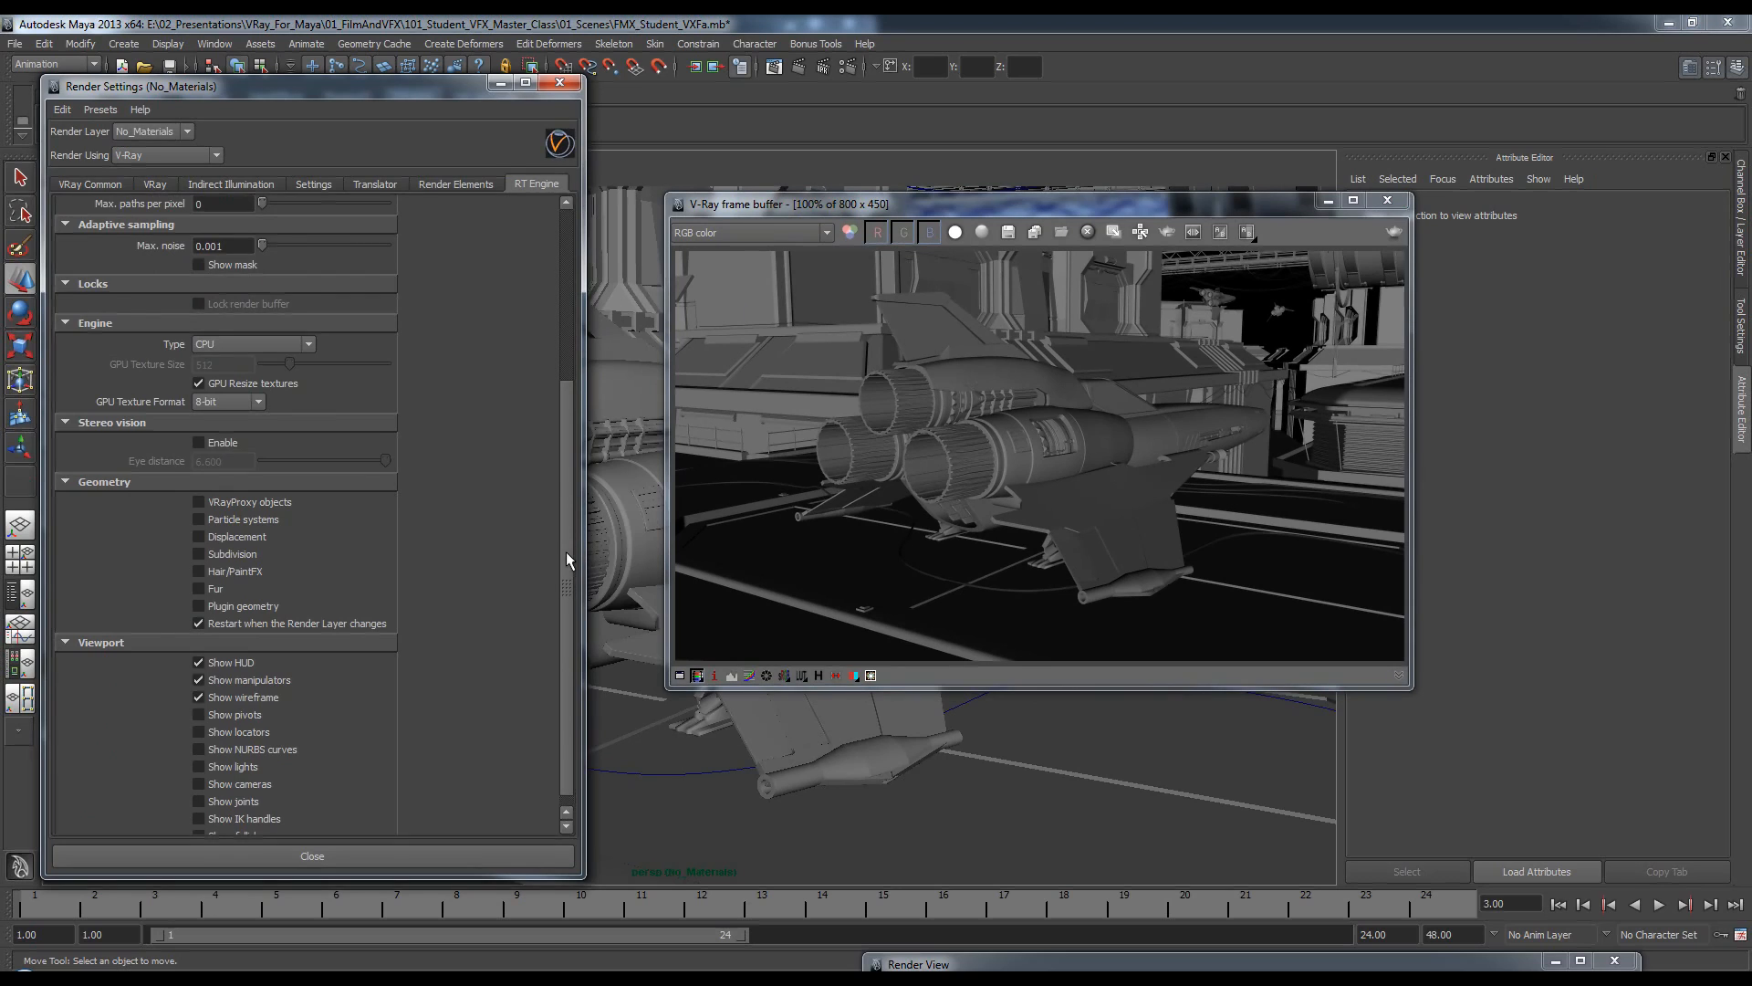
scroll(566, 552, up, 5)
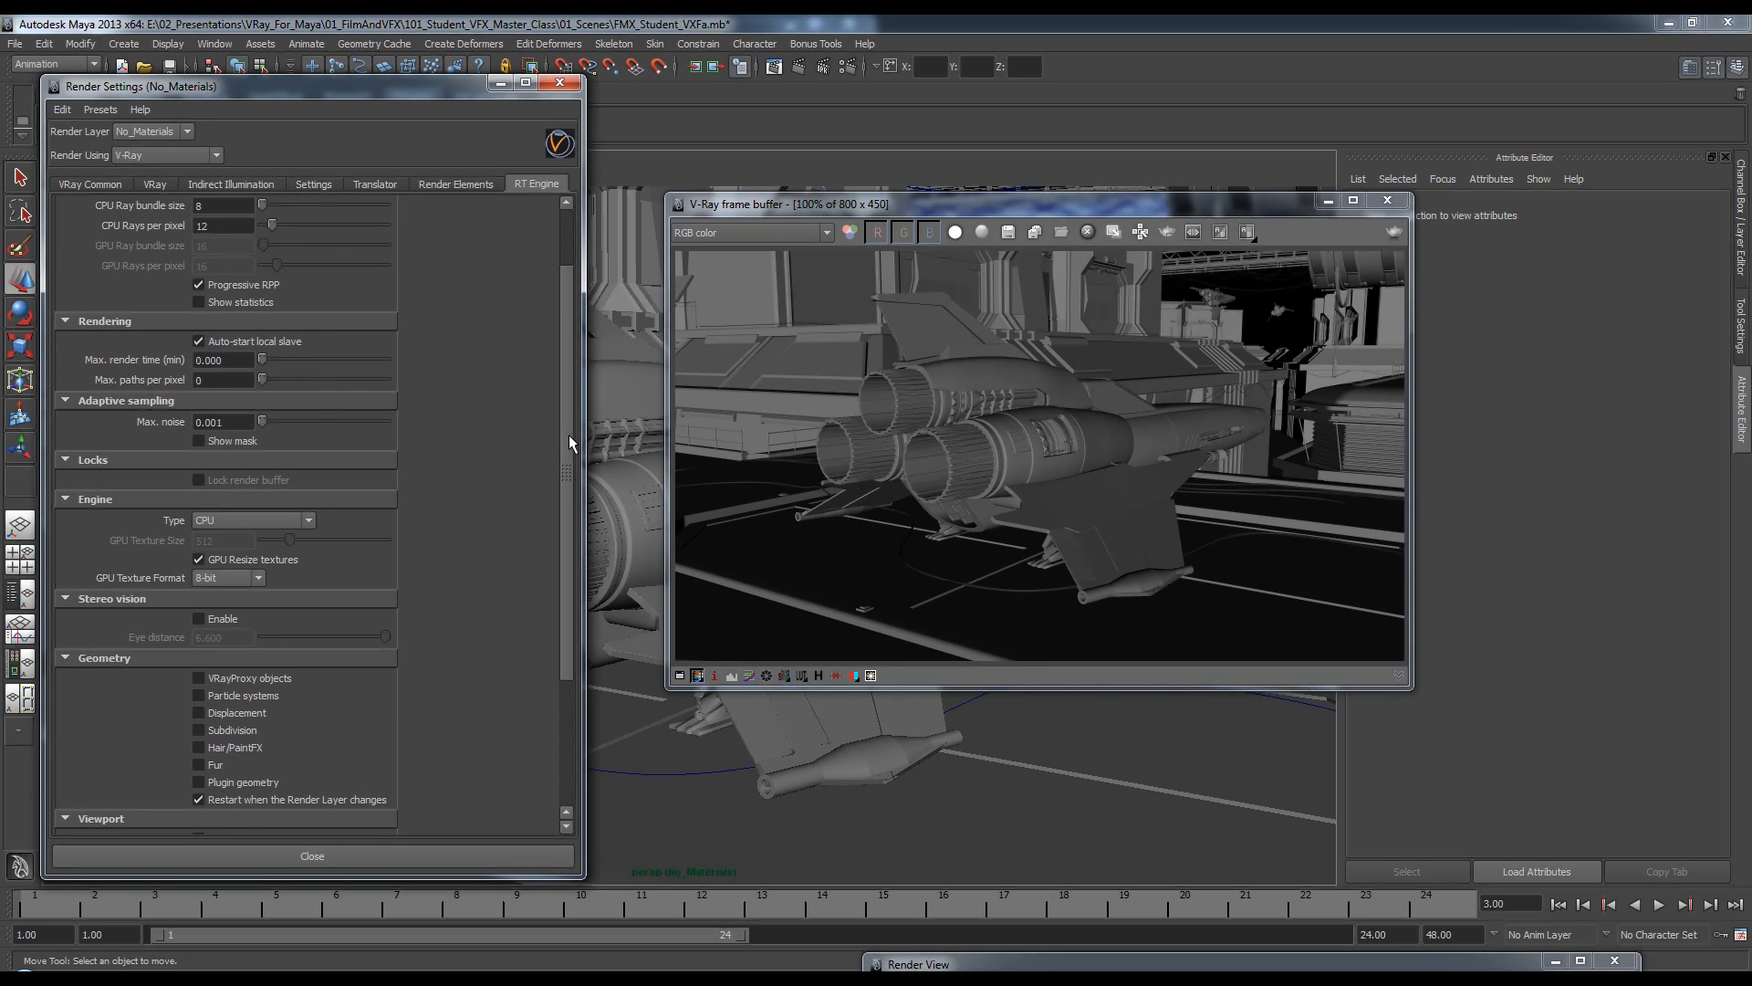
click(310, 523)
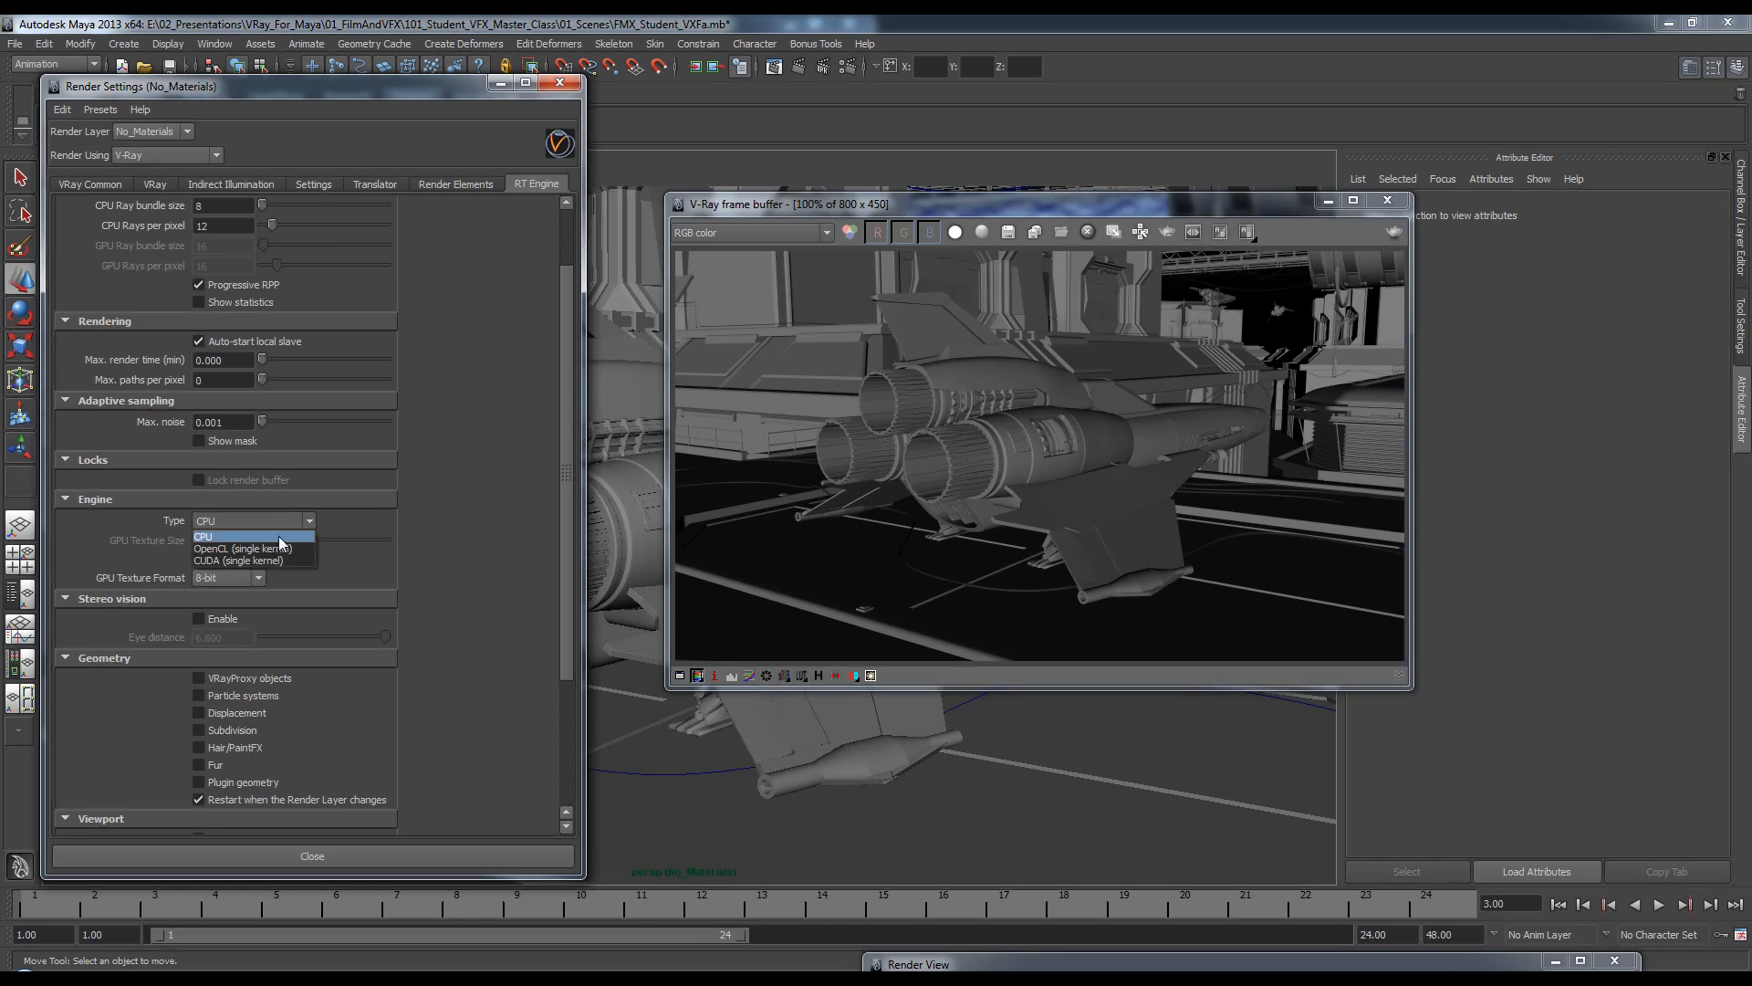
click(463, 519)
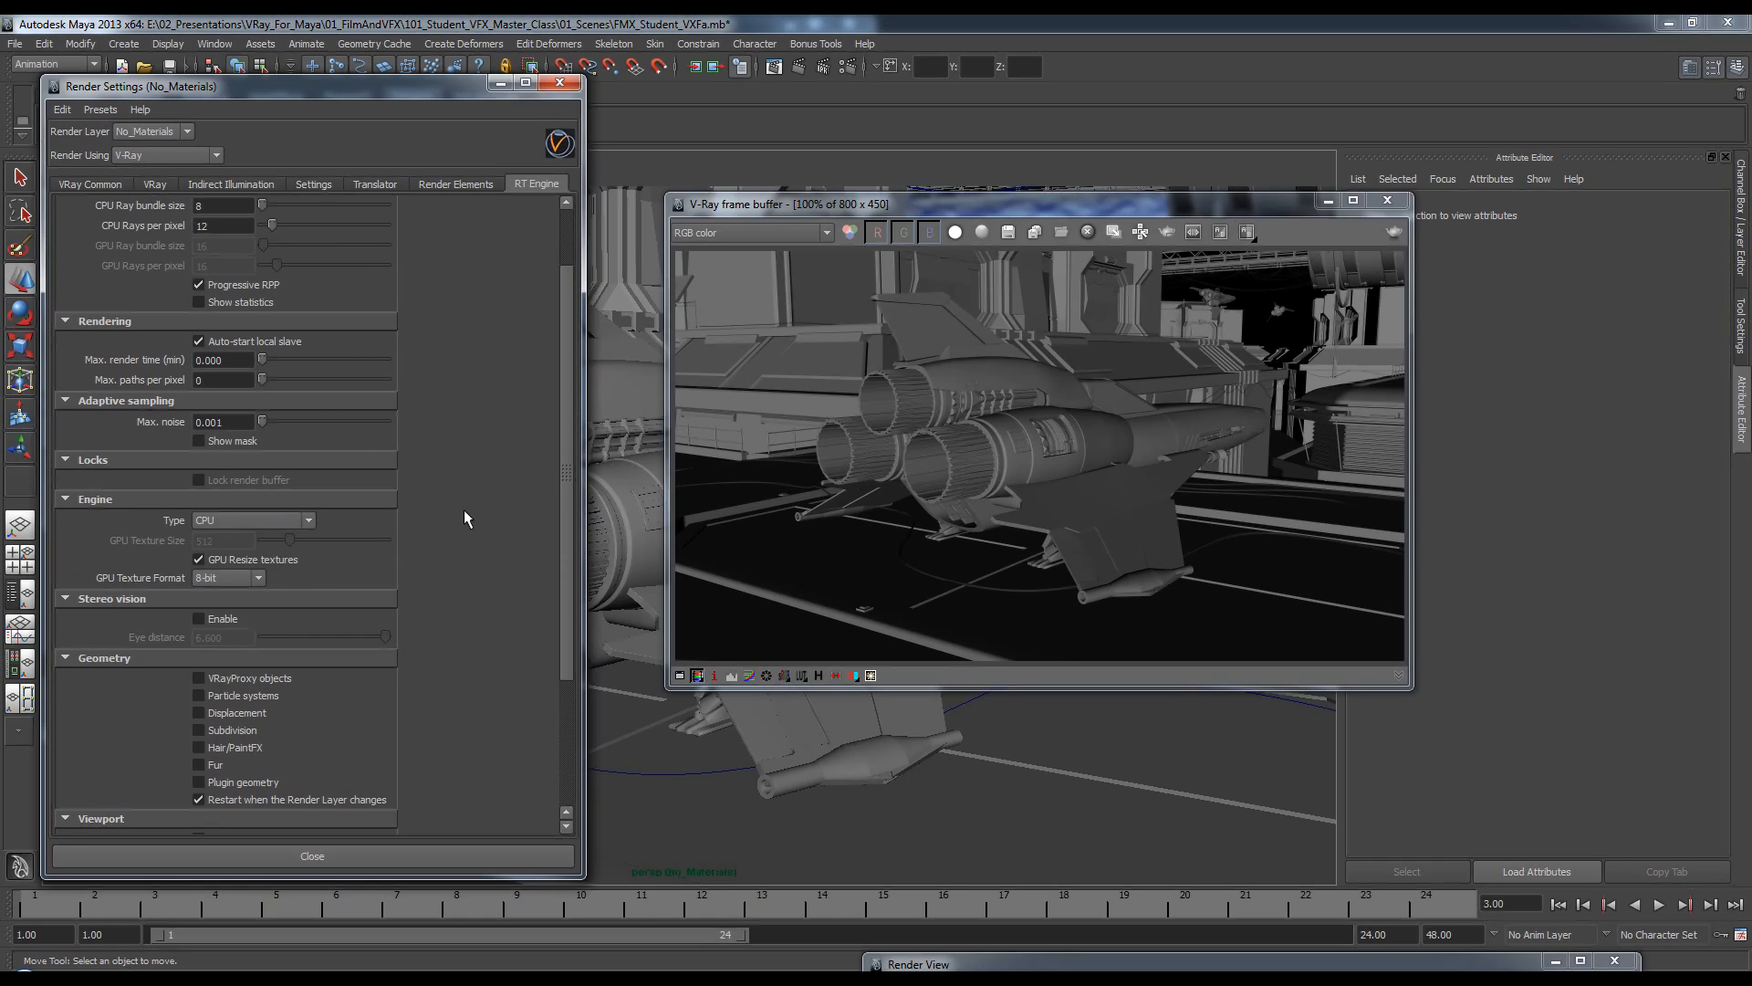
click(559, 83)
Expand the LIGHTS group in the Outliner and unhide Spaceship_back_light.
alt+drag(474, 400, 506, 387)
drag(1014, 206, 1185, 213)
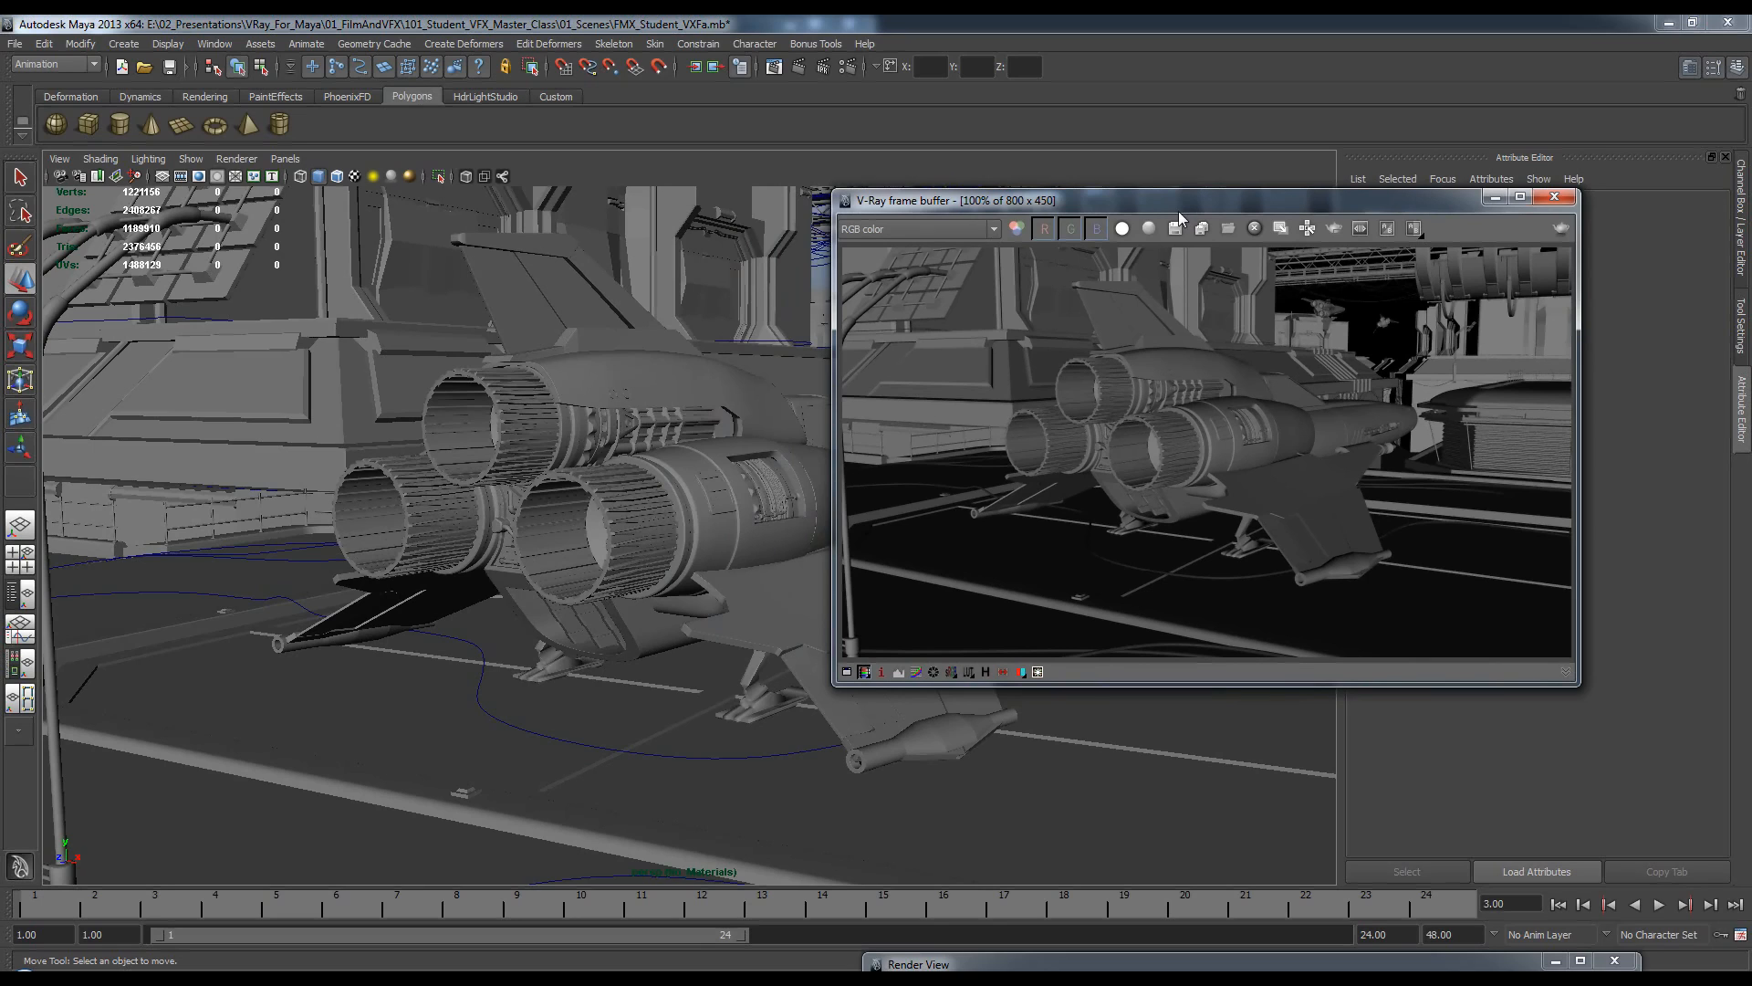
click(734, 374)
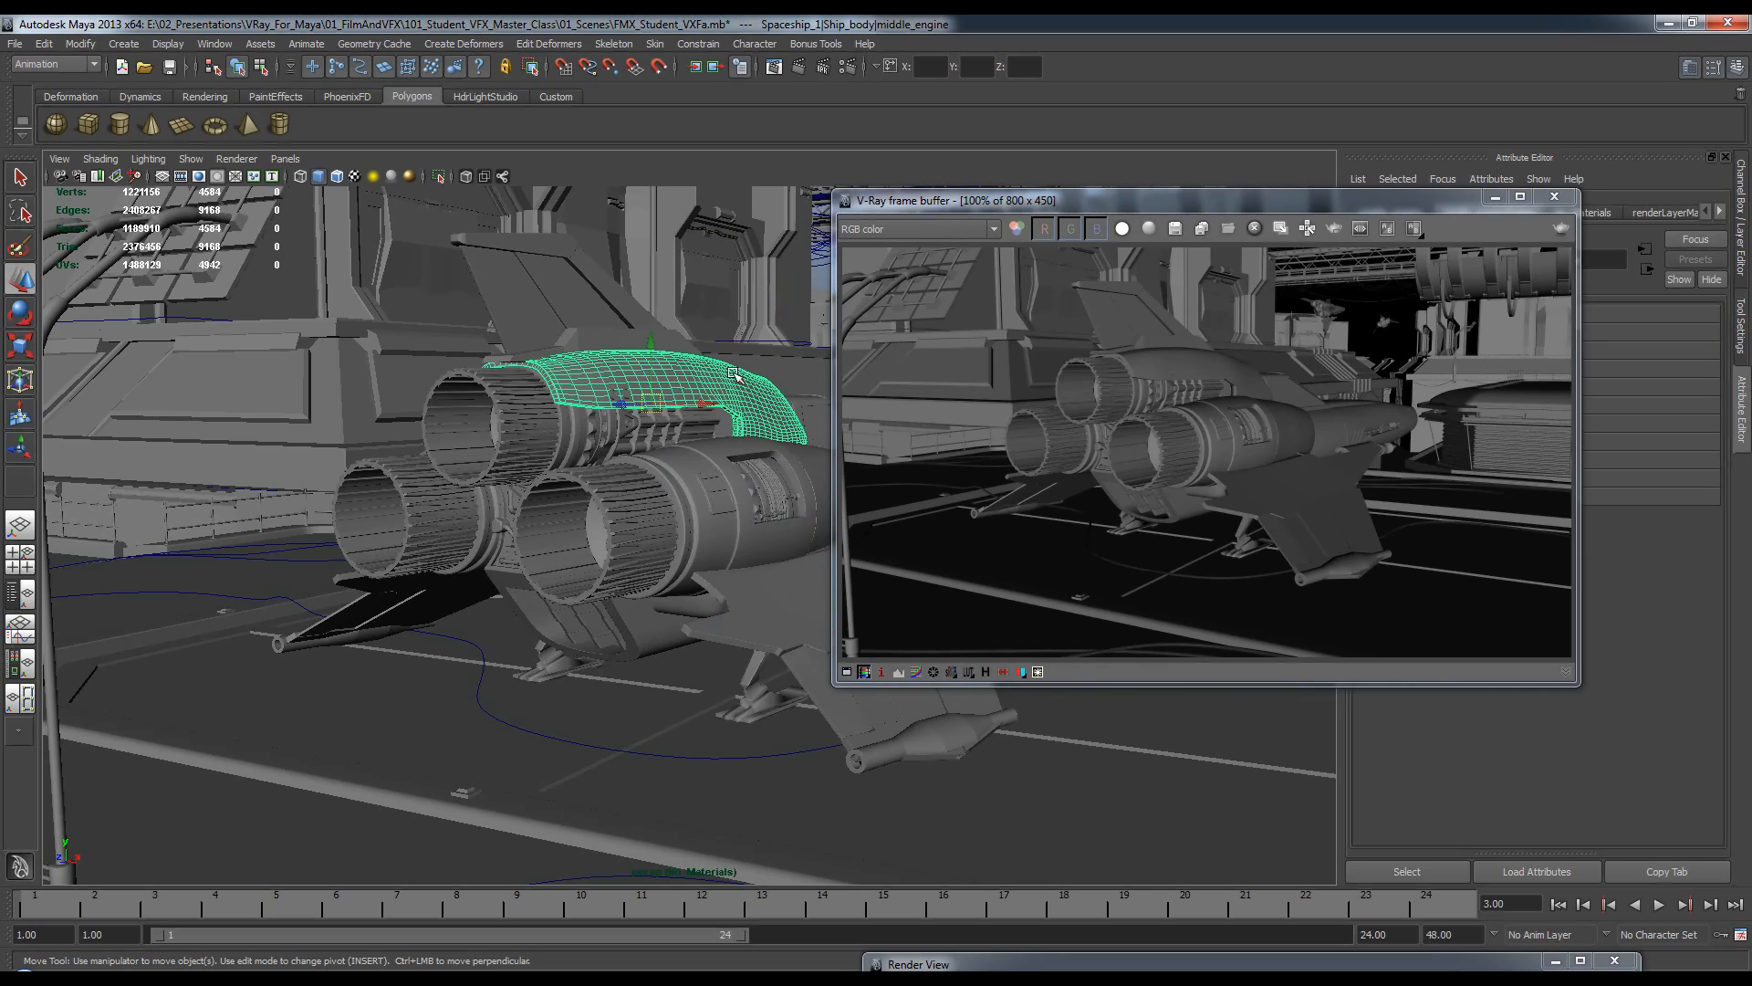
key(shift+o)
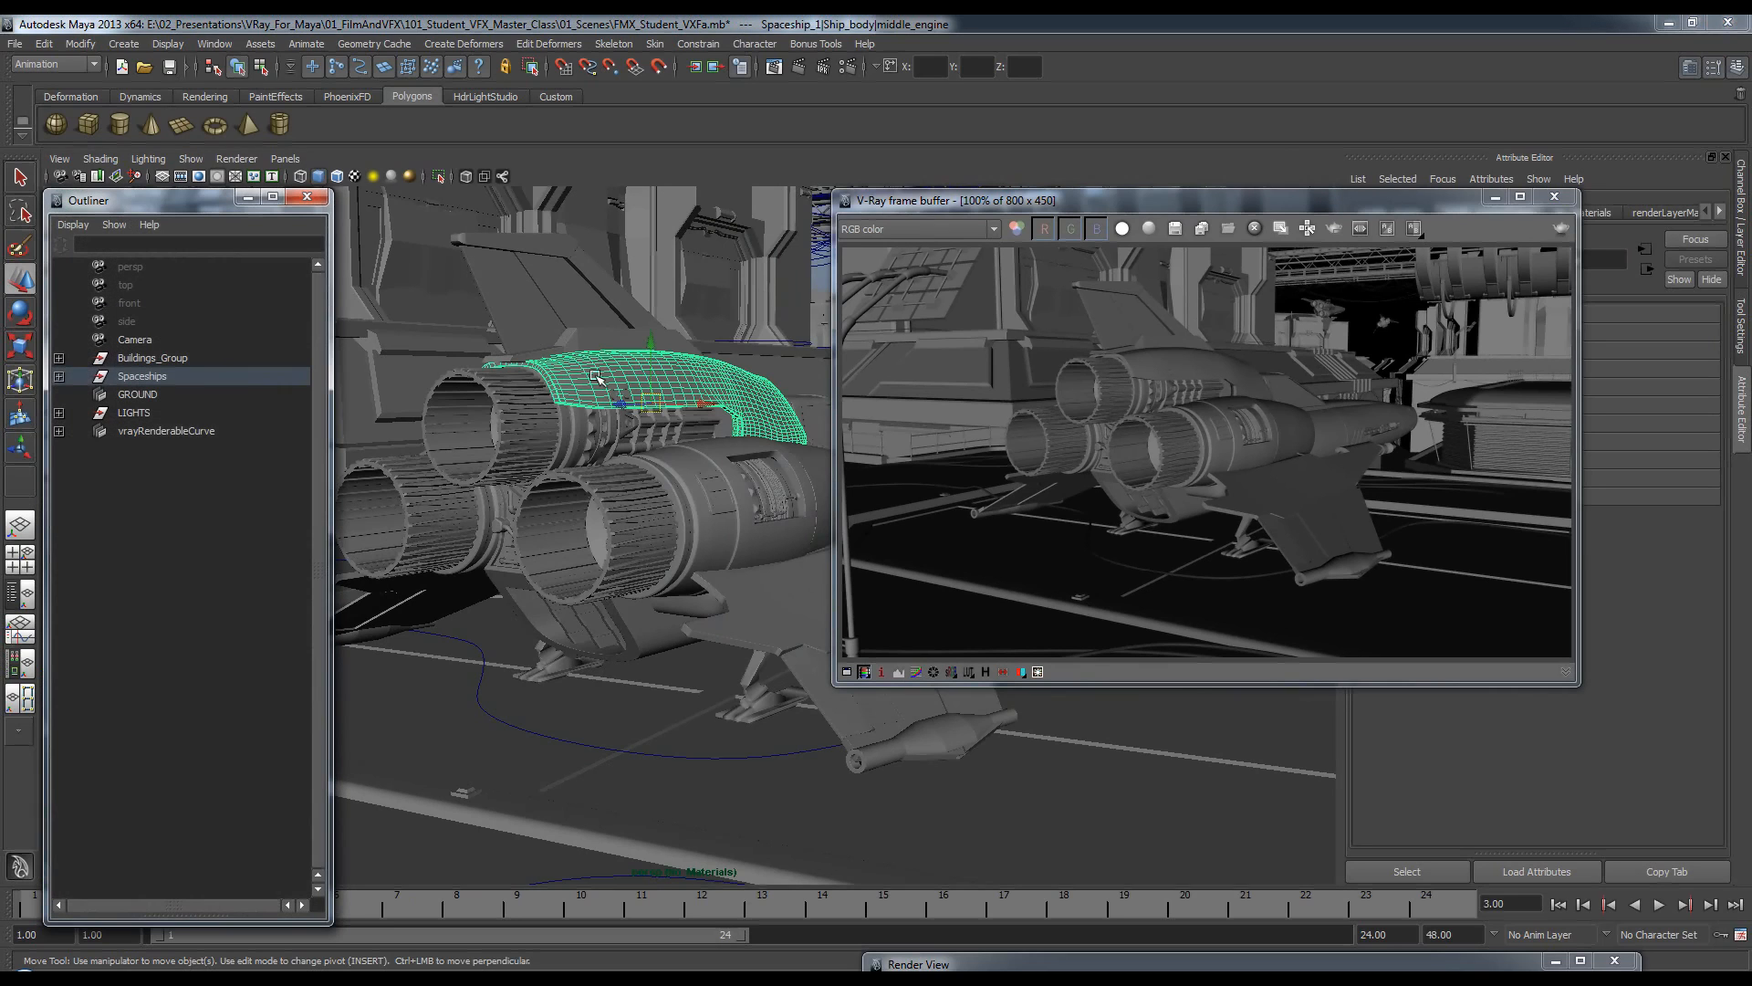
click(59, 412)
click(169, 431)
drag(1085, 203, 842, 207)
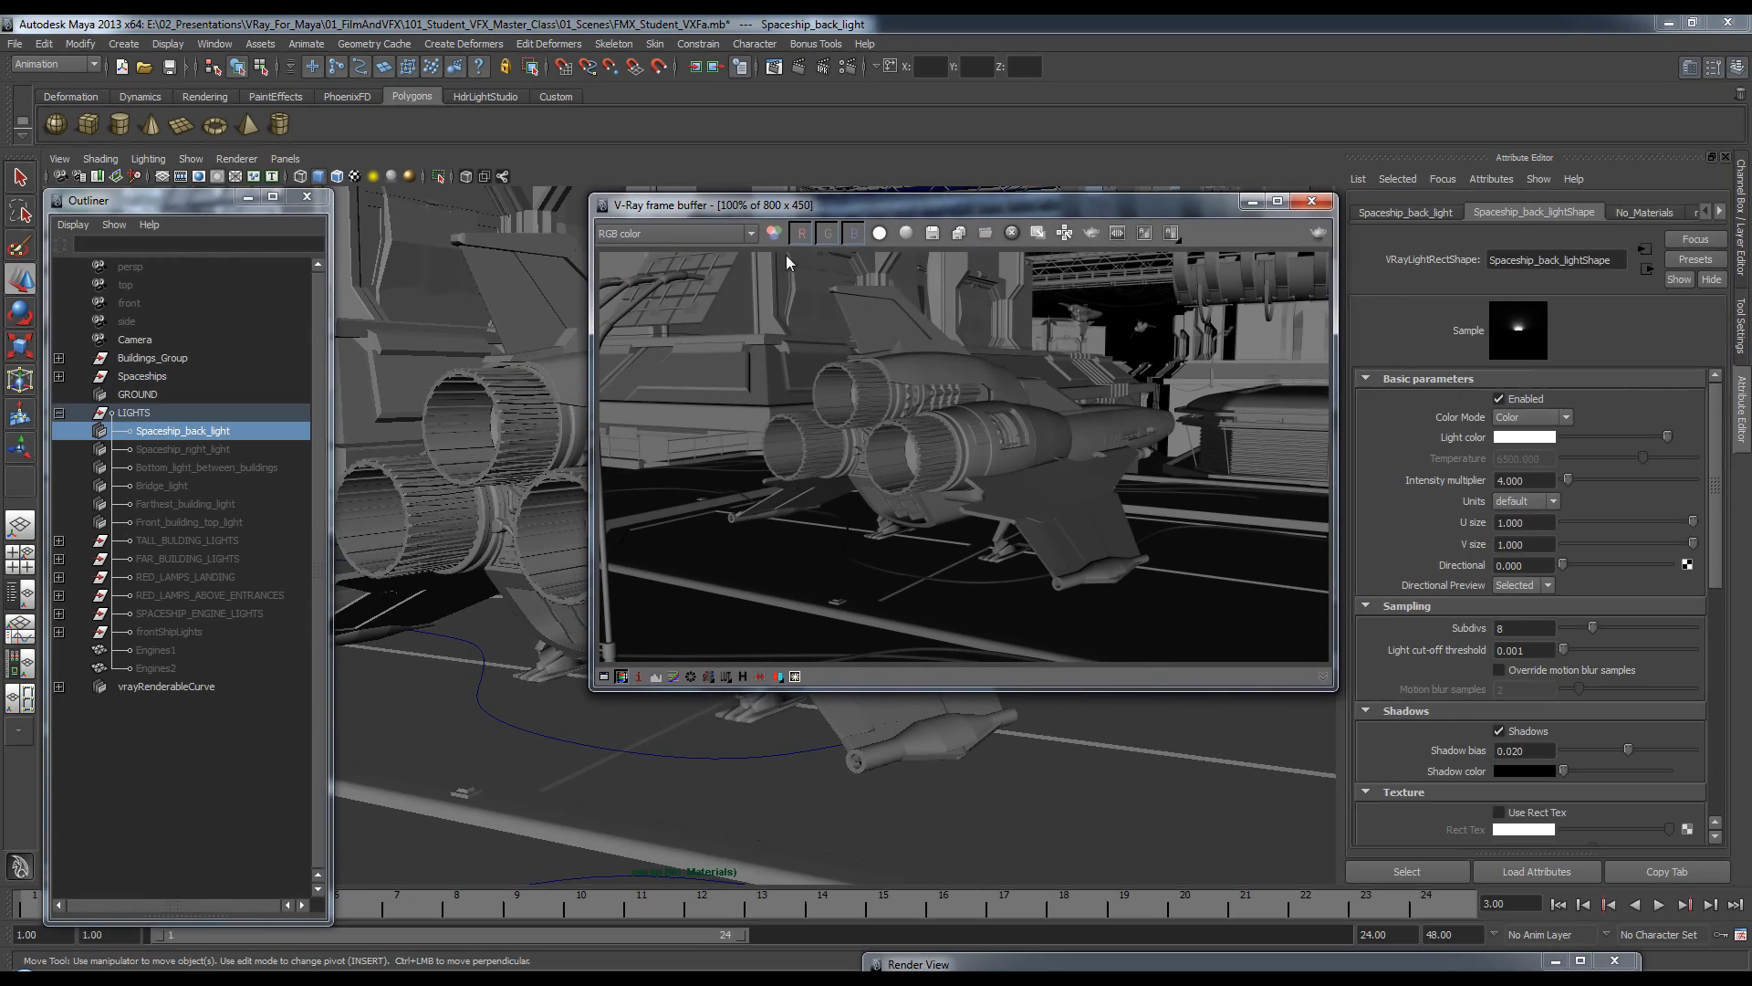
key(shift+h)
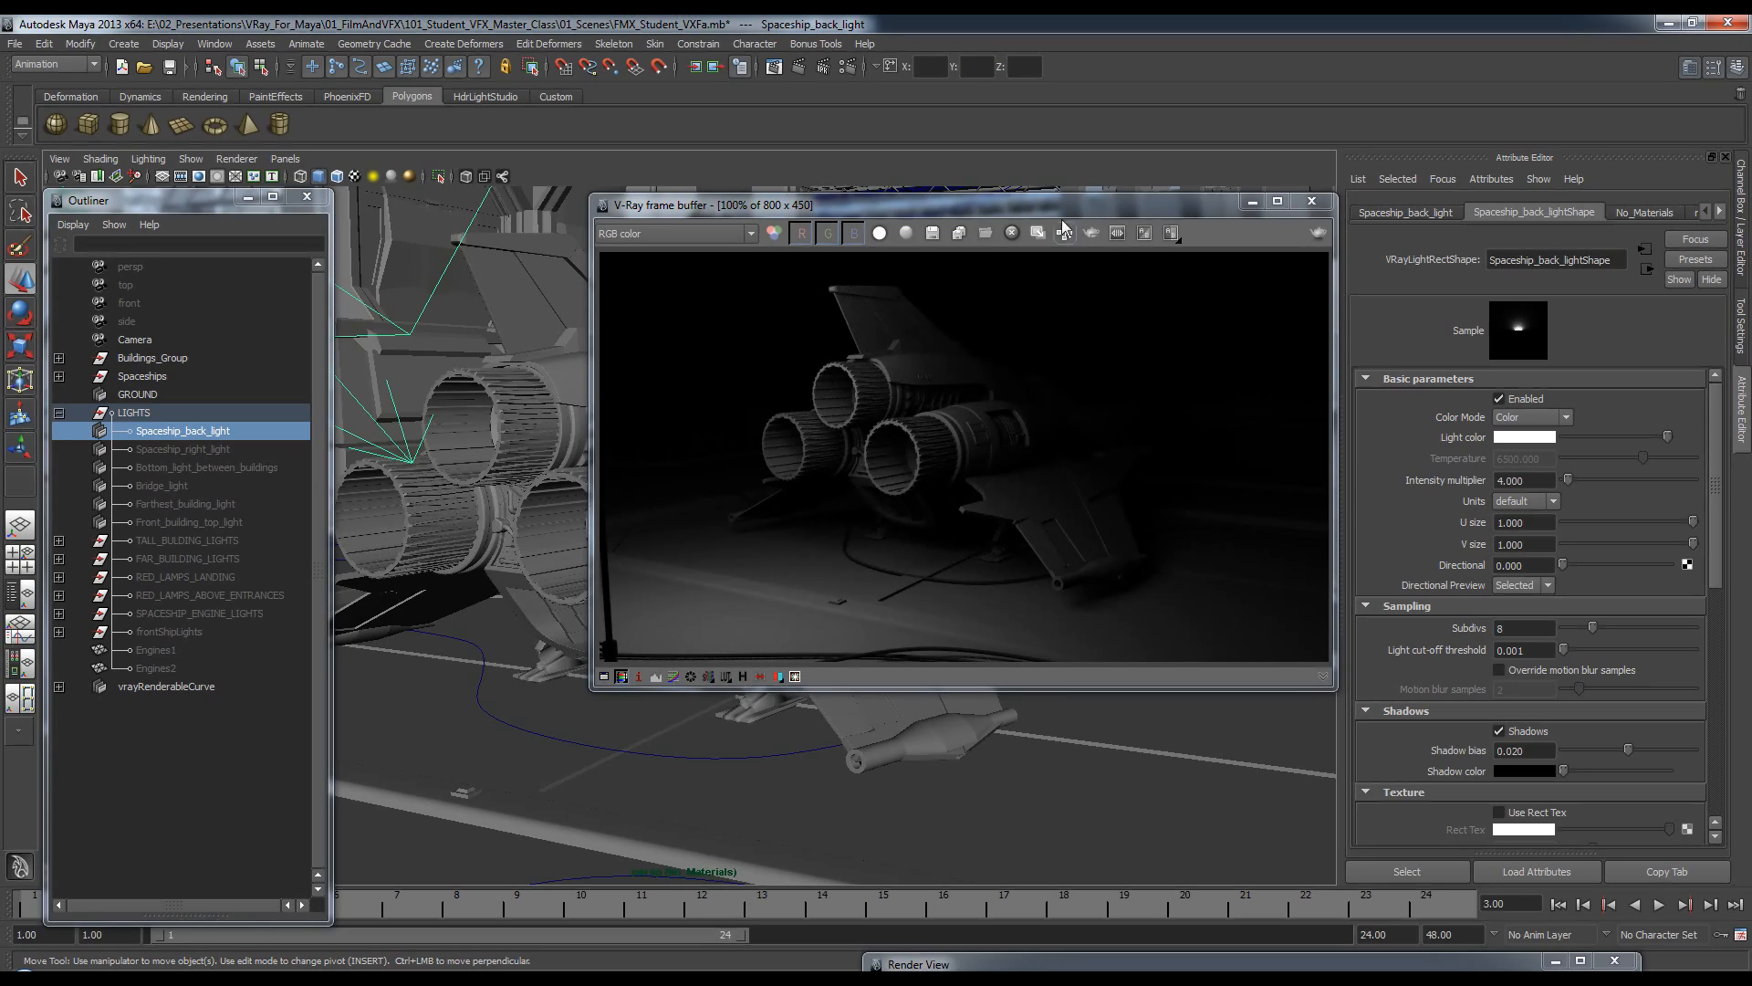
drag(1048, 205, 1044, 206)
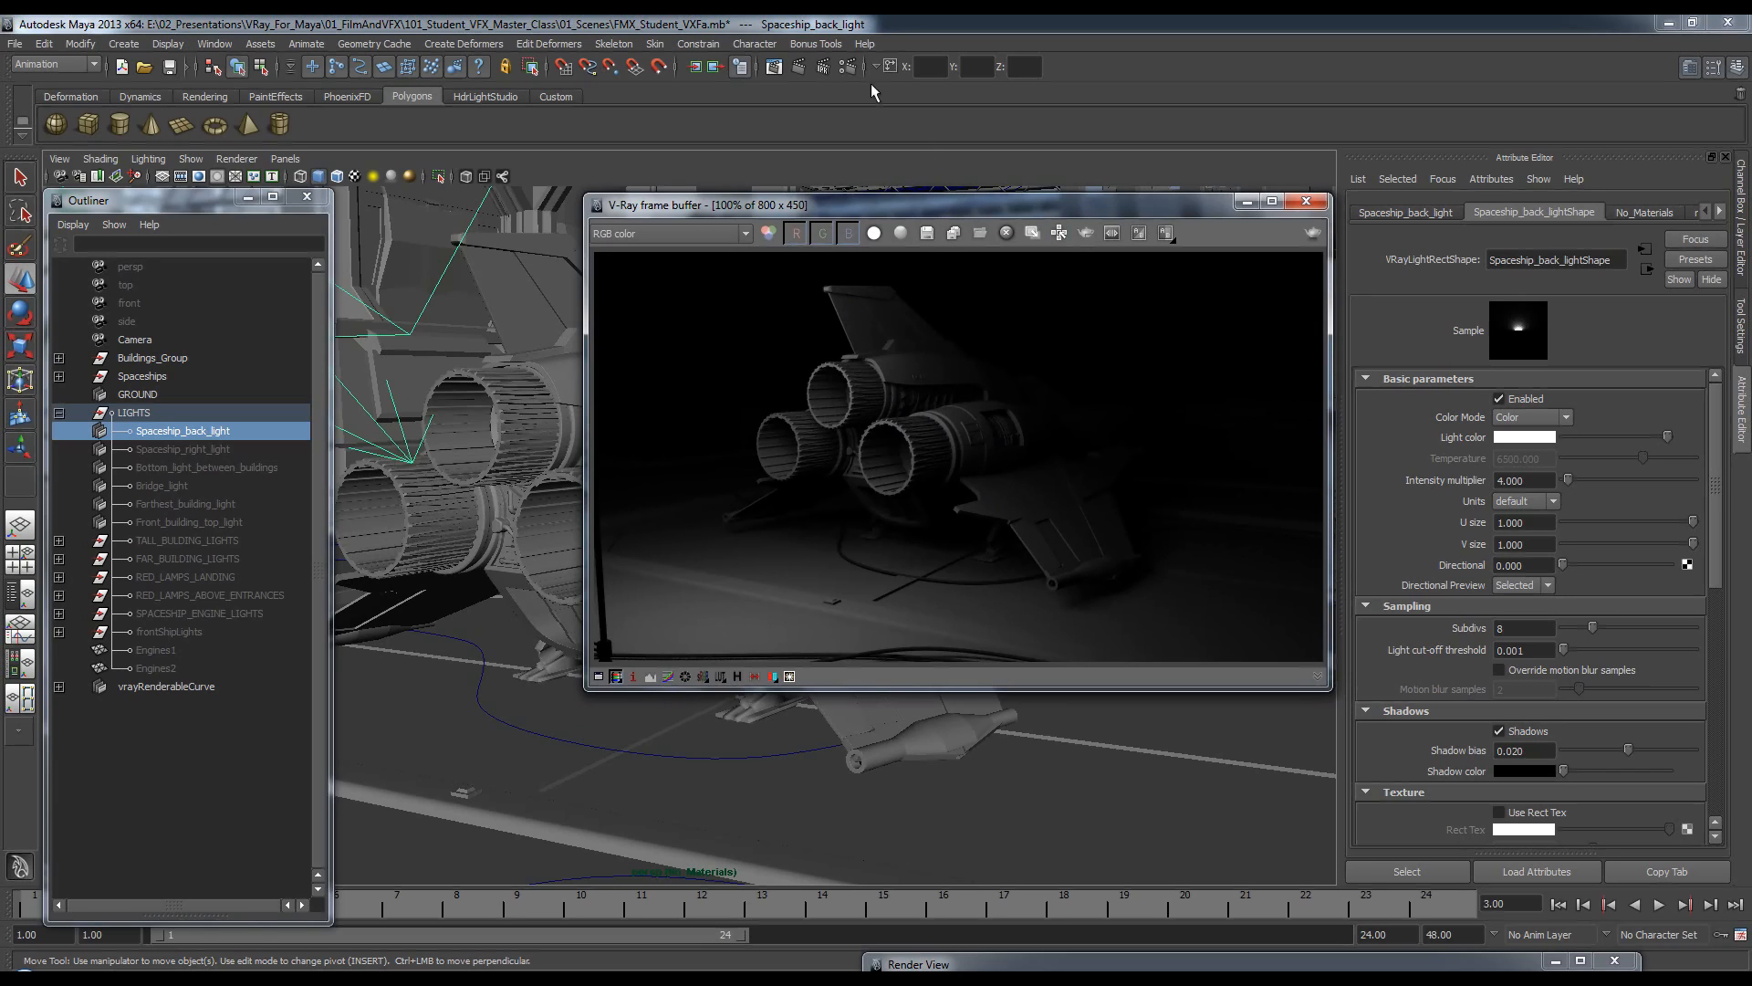
Set the V-Ray color mapping gamma to 2.2 and enable Linear workflow in the render settings.
click(847, 71)
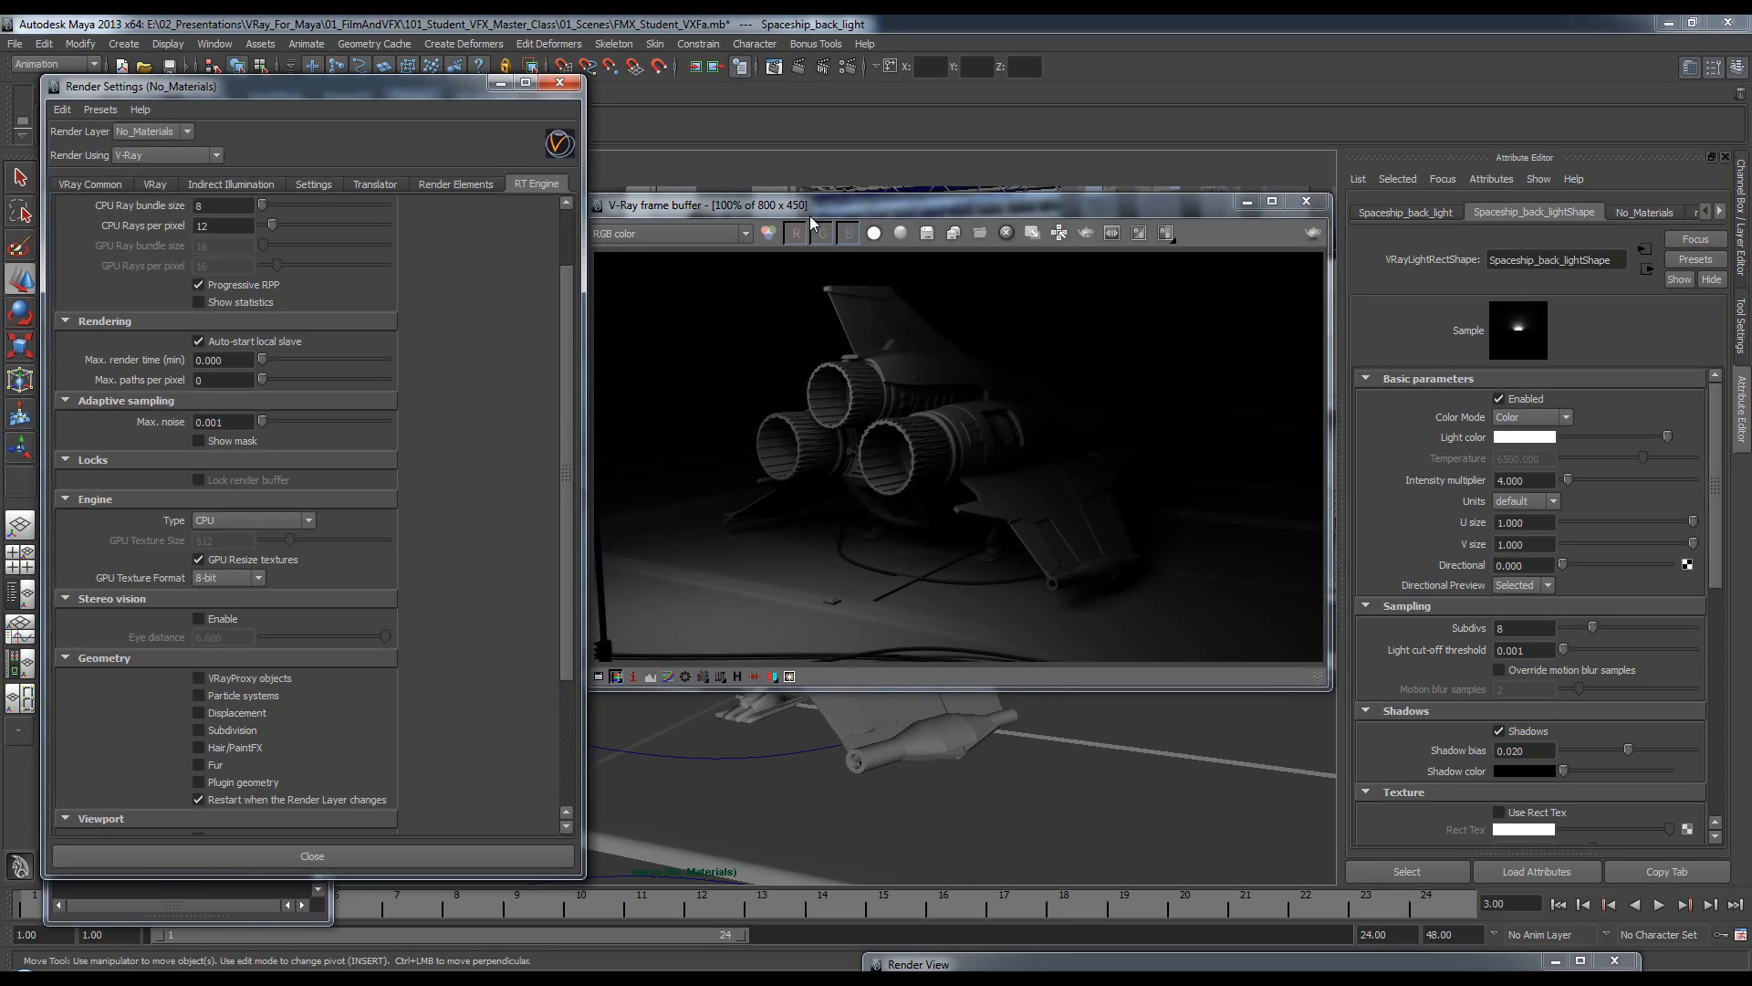
drag(809, 215, 829, 214)
click(154, 184)
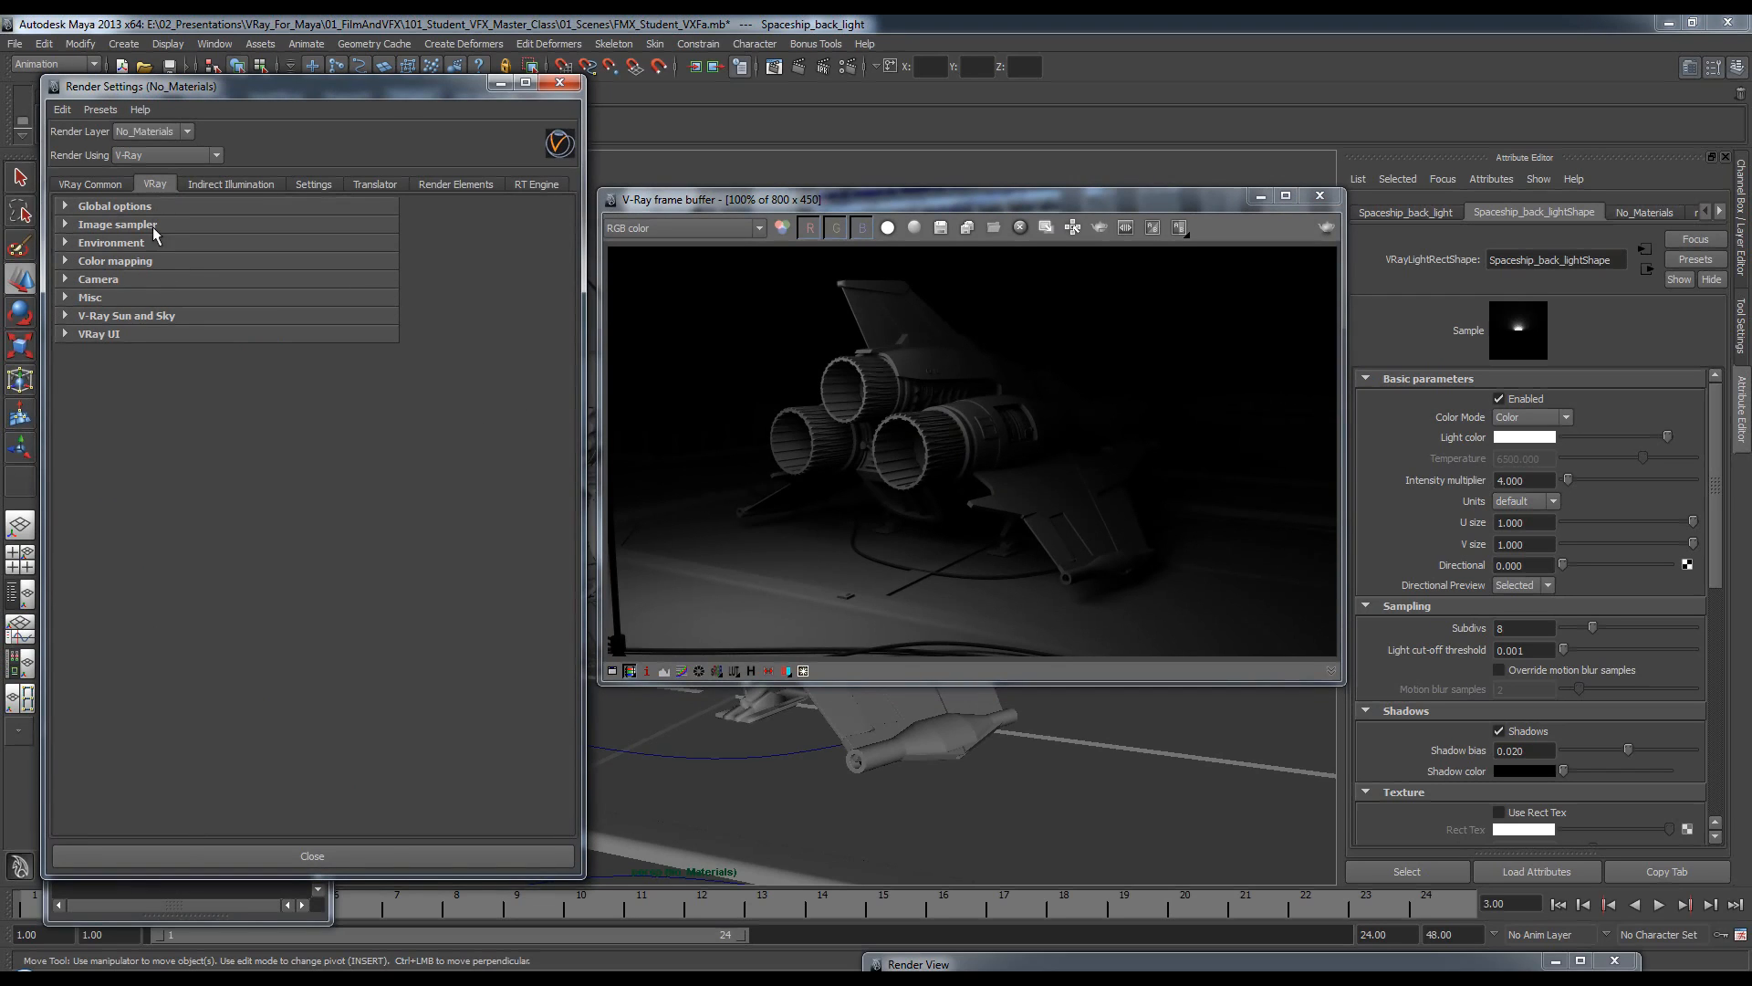
click(144, 264)
double_click(240, 342)
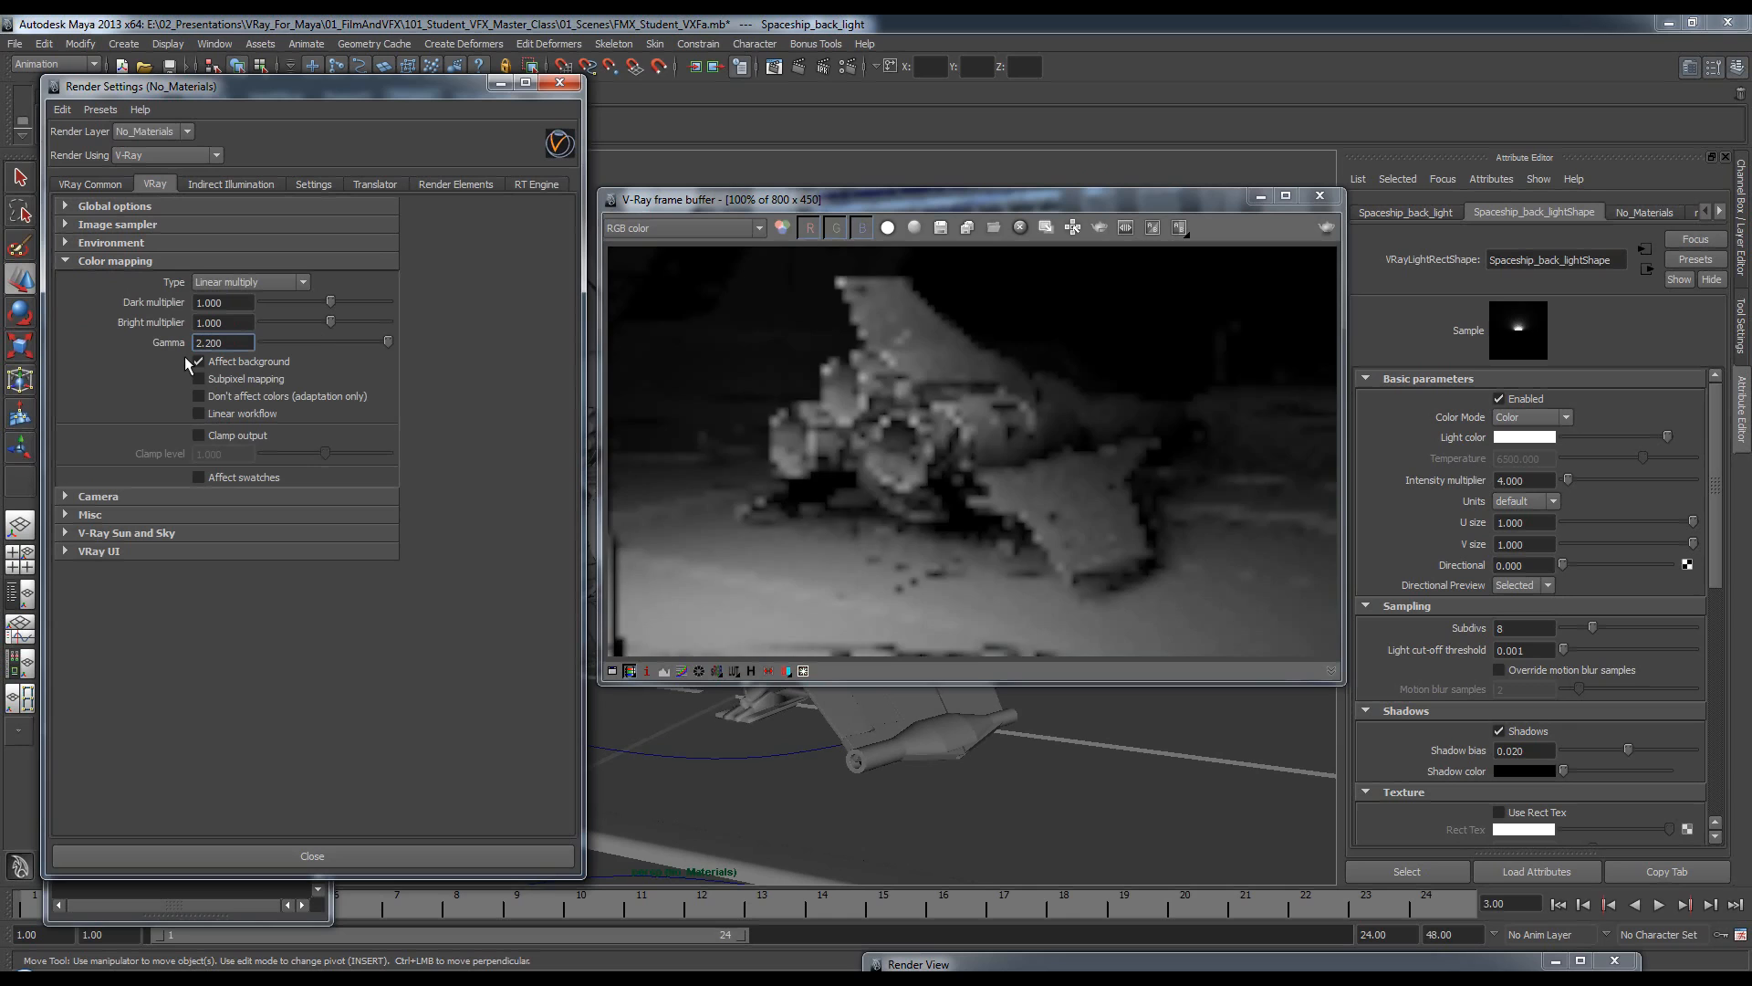
click(199, 414)
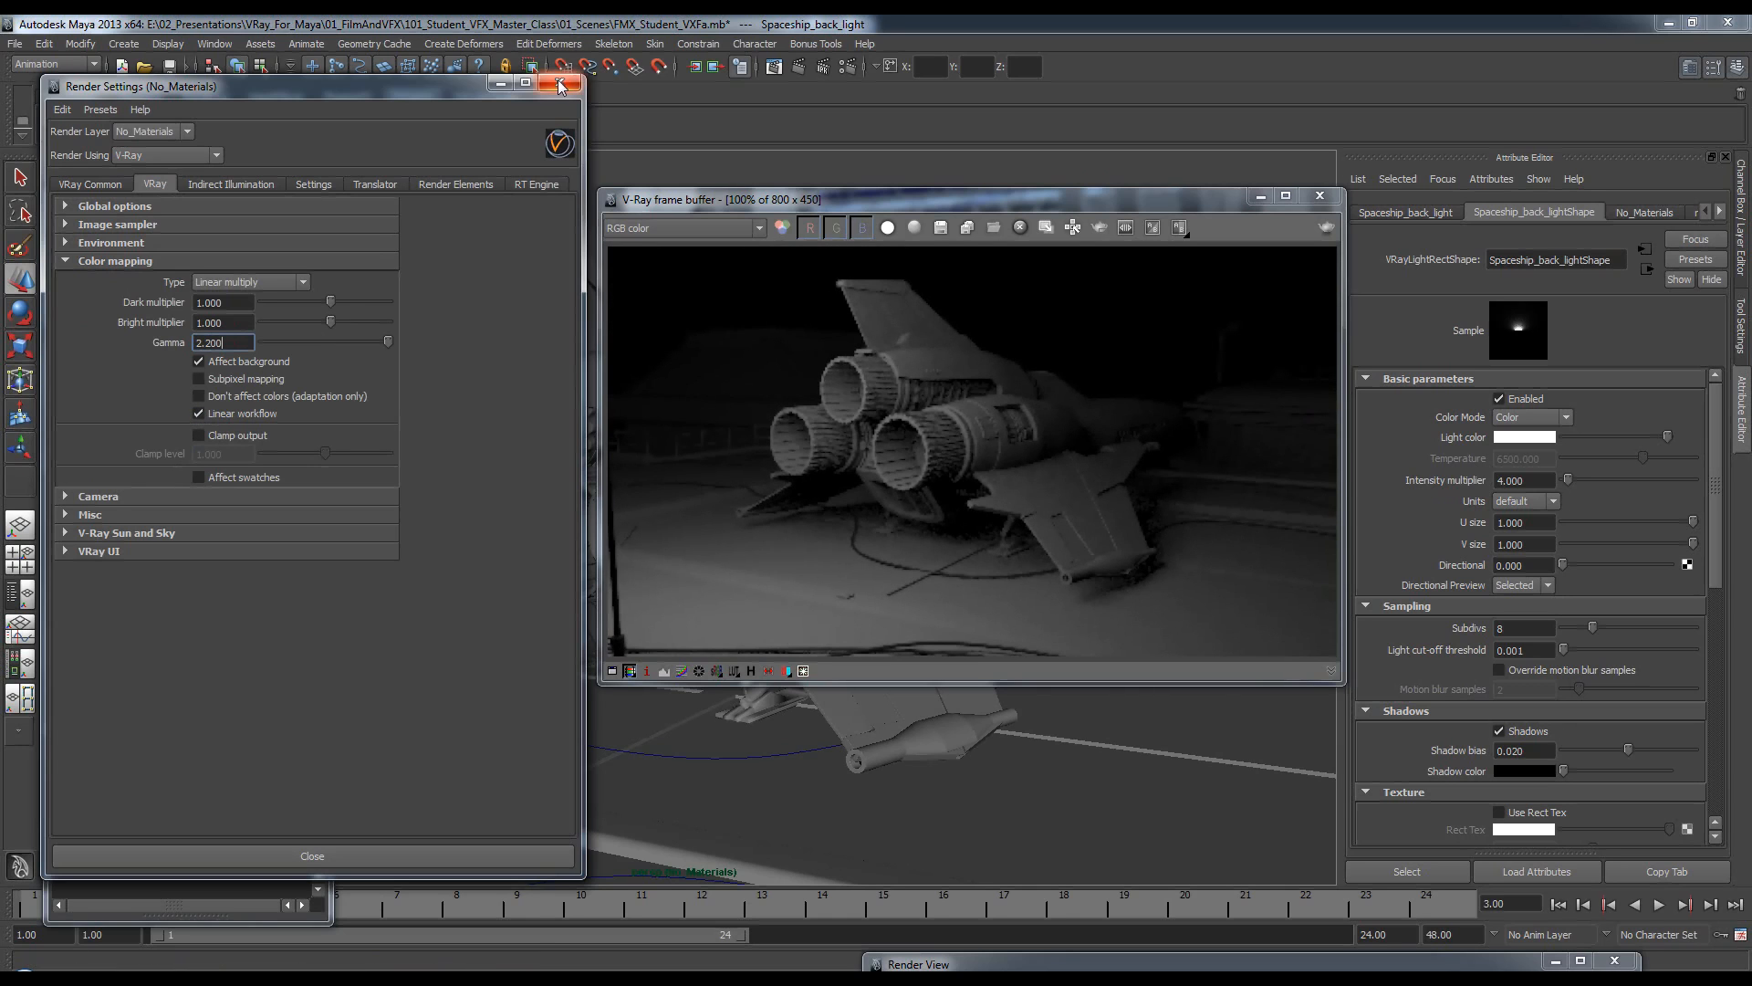
click(559, 82)
mouse_move(940, 213)
mouse_down()
mouse_move(920, 203)
mouse_move(926, 217)
mouse_up()
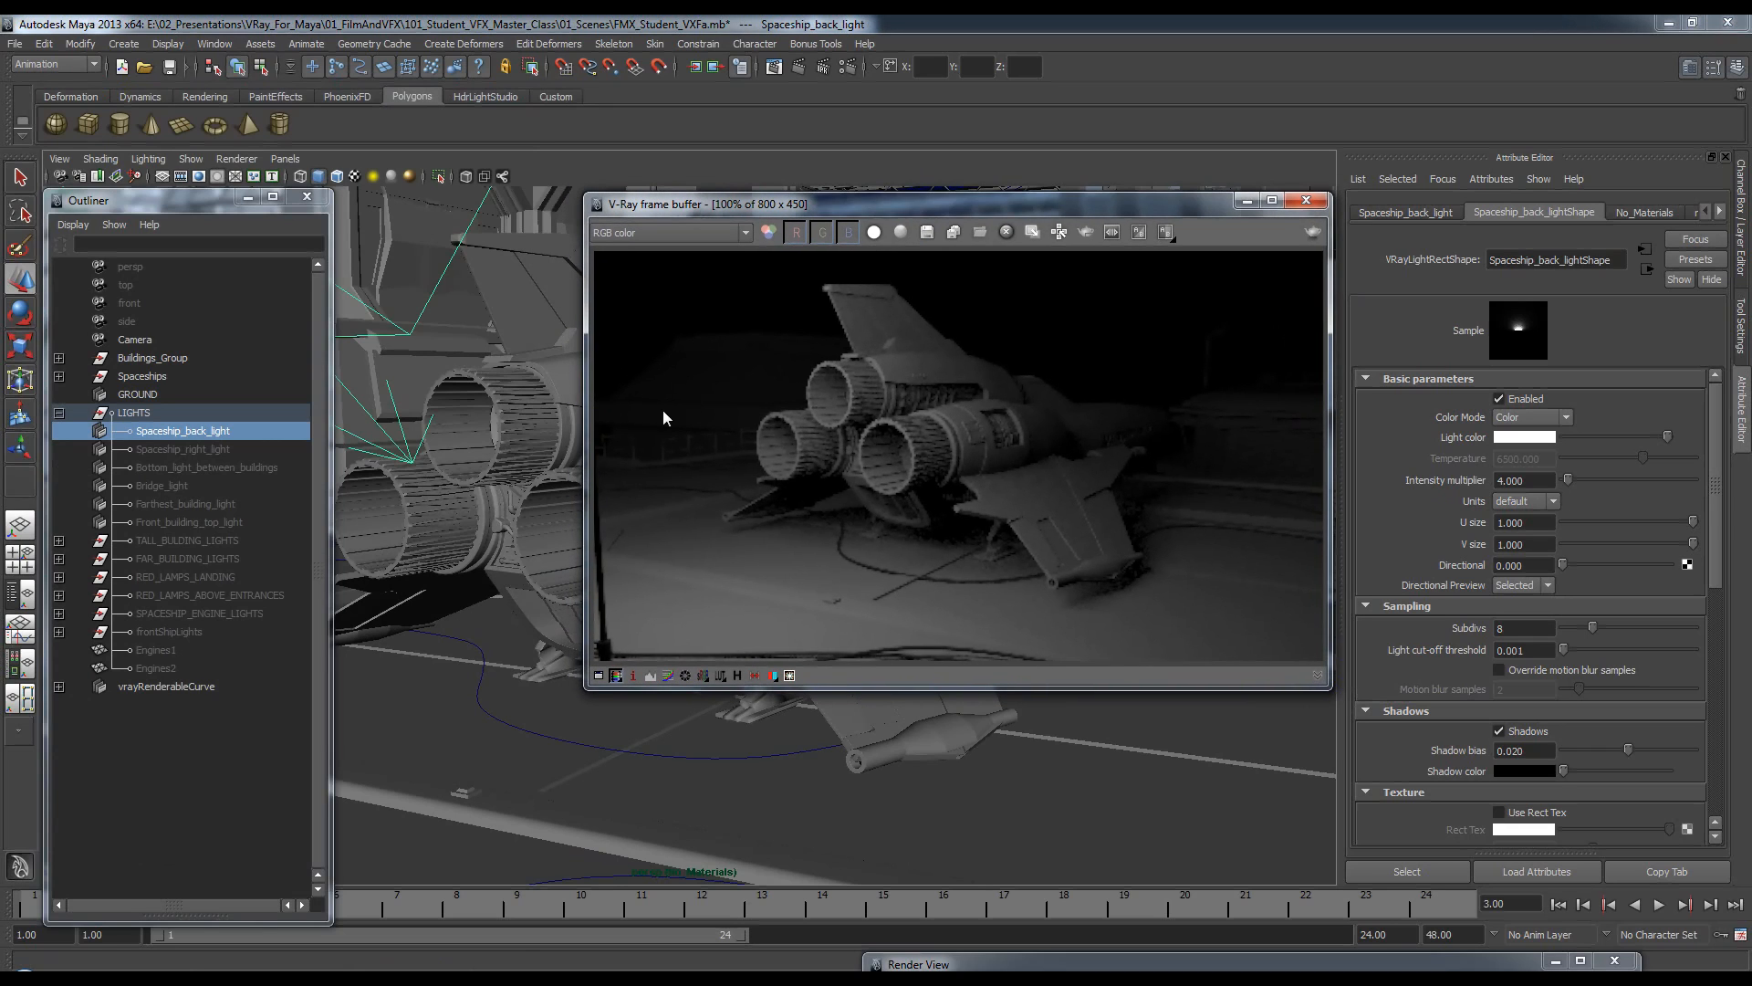
Unhide Spaceship_right_light and bring it into the viewport, clear of the frame buffer window.
click(182, 450)
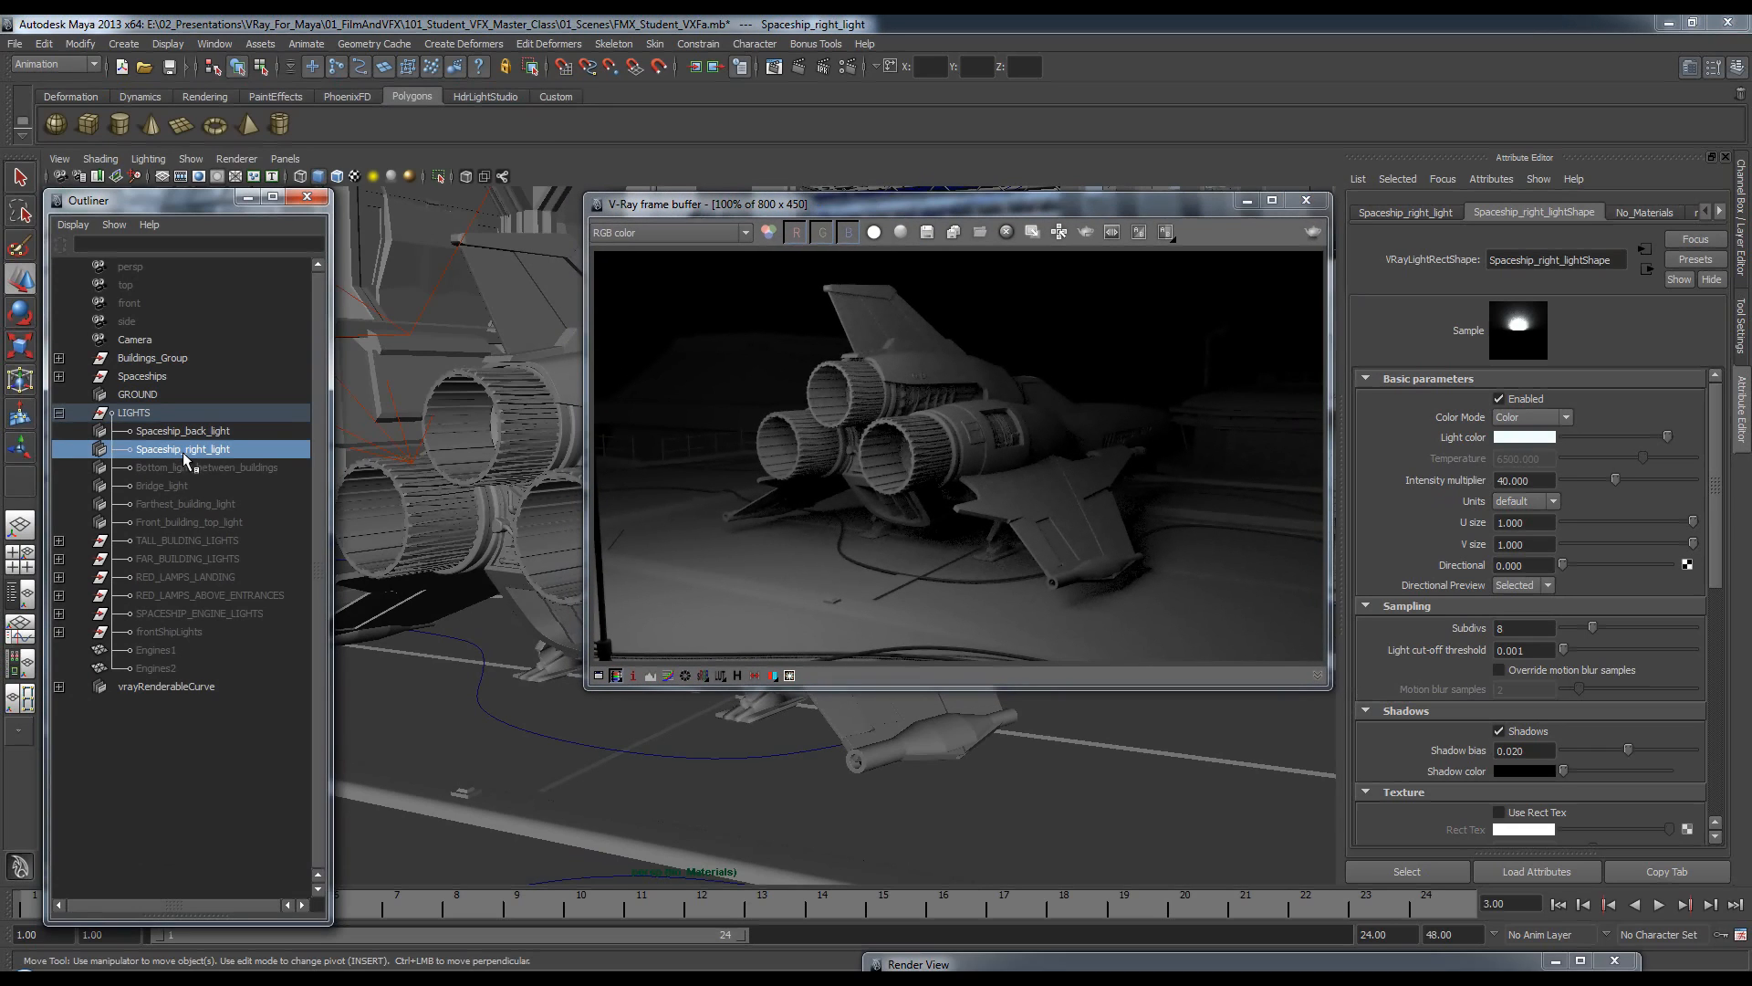
alt+middle_drag(527, 470, 247, 584)
scroll(444, 590, down, 3)
drag(959, 202, 1067, 104)
alt+middle_drag(568, 400, 430, 635)
alt+middle_drag(853, 754, 953, 667)
drag(1004, 105, 338, 71)
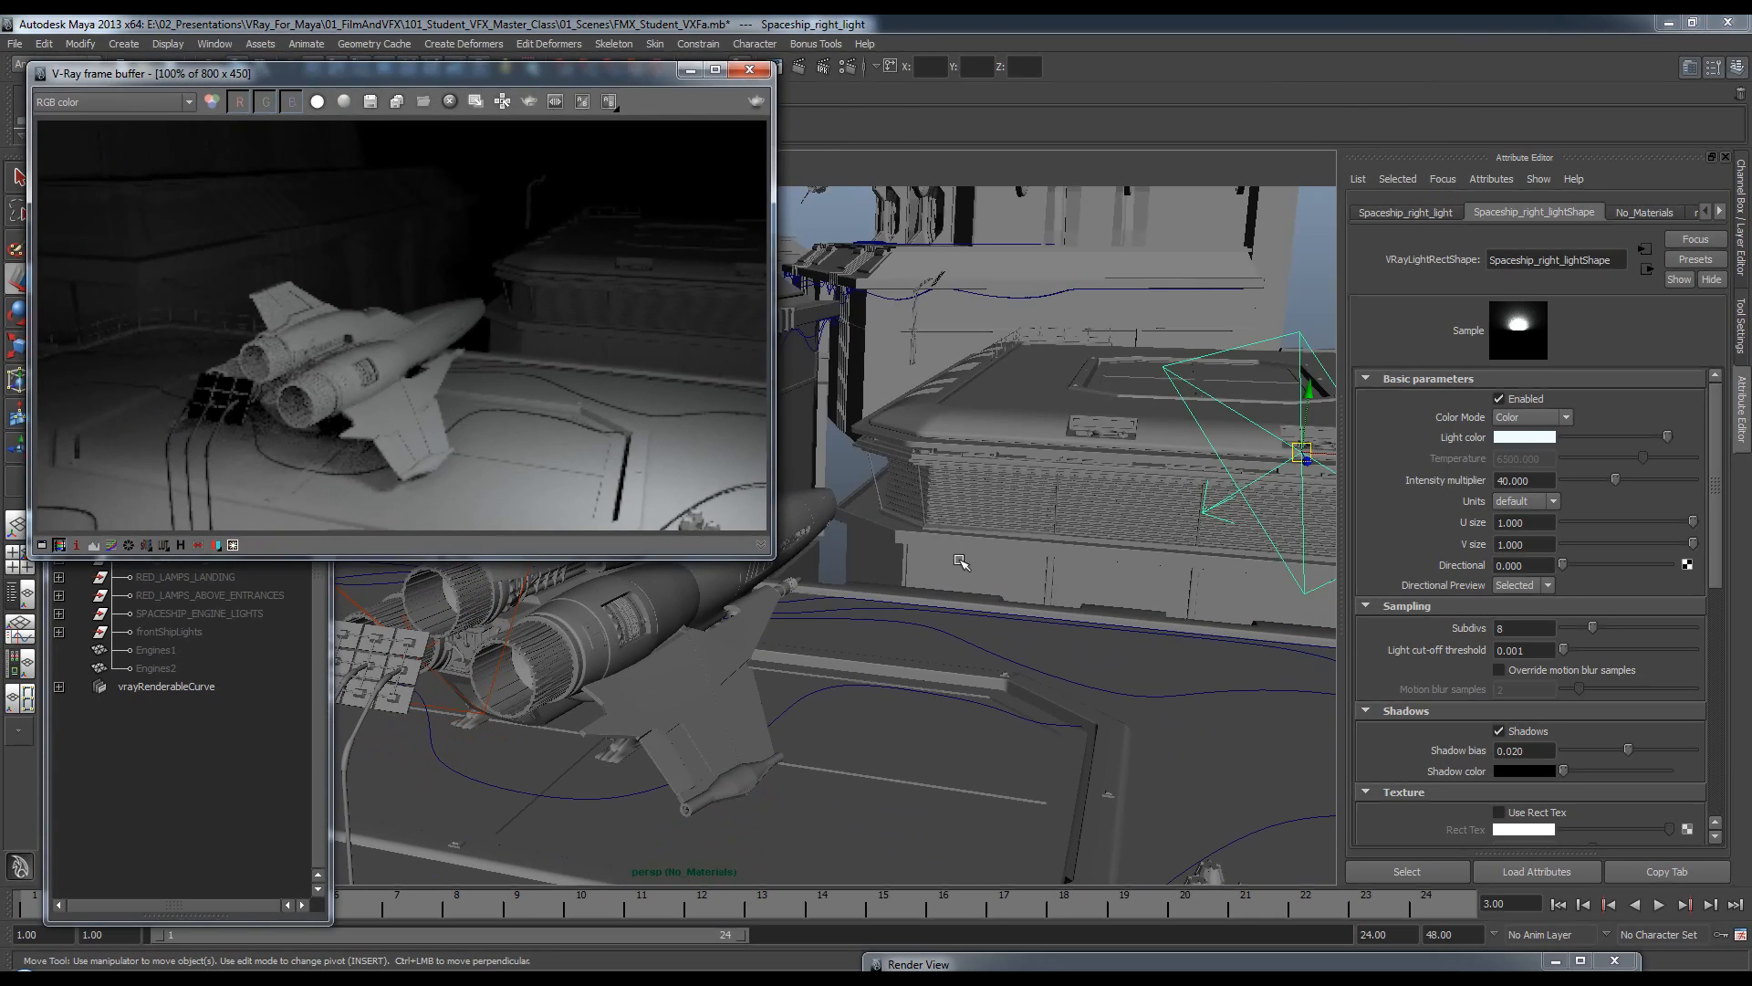
Move Spaceship_right_light farther out from the spaceship and slightly higher.
scroll(998, 543, down, 4)
drag(1099, 481, 931, 497)
drag(783, 581, 771, 697)
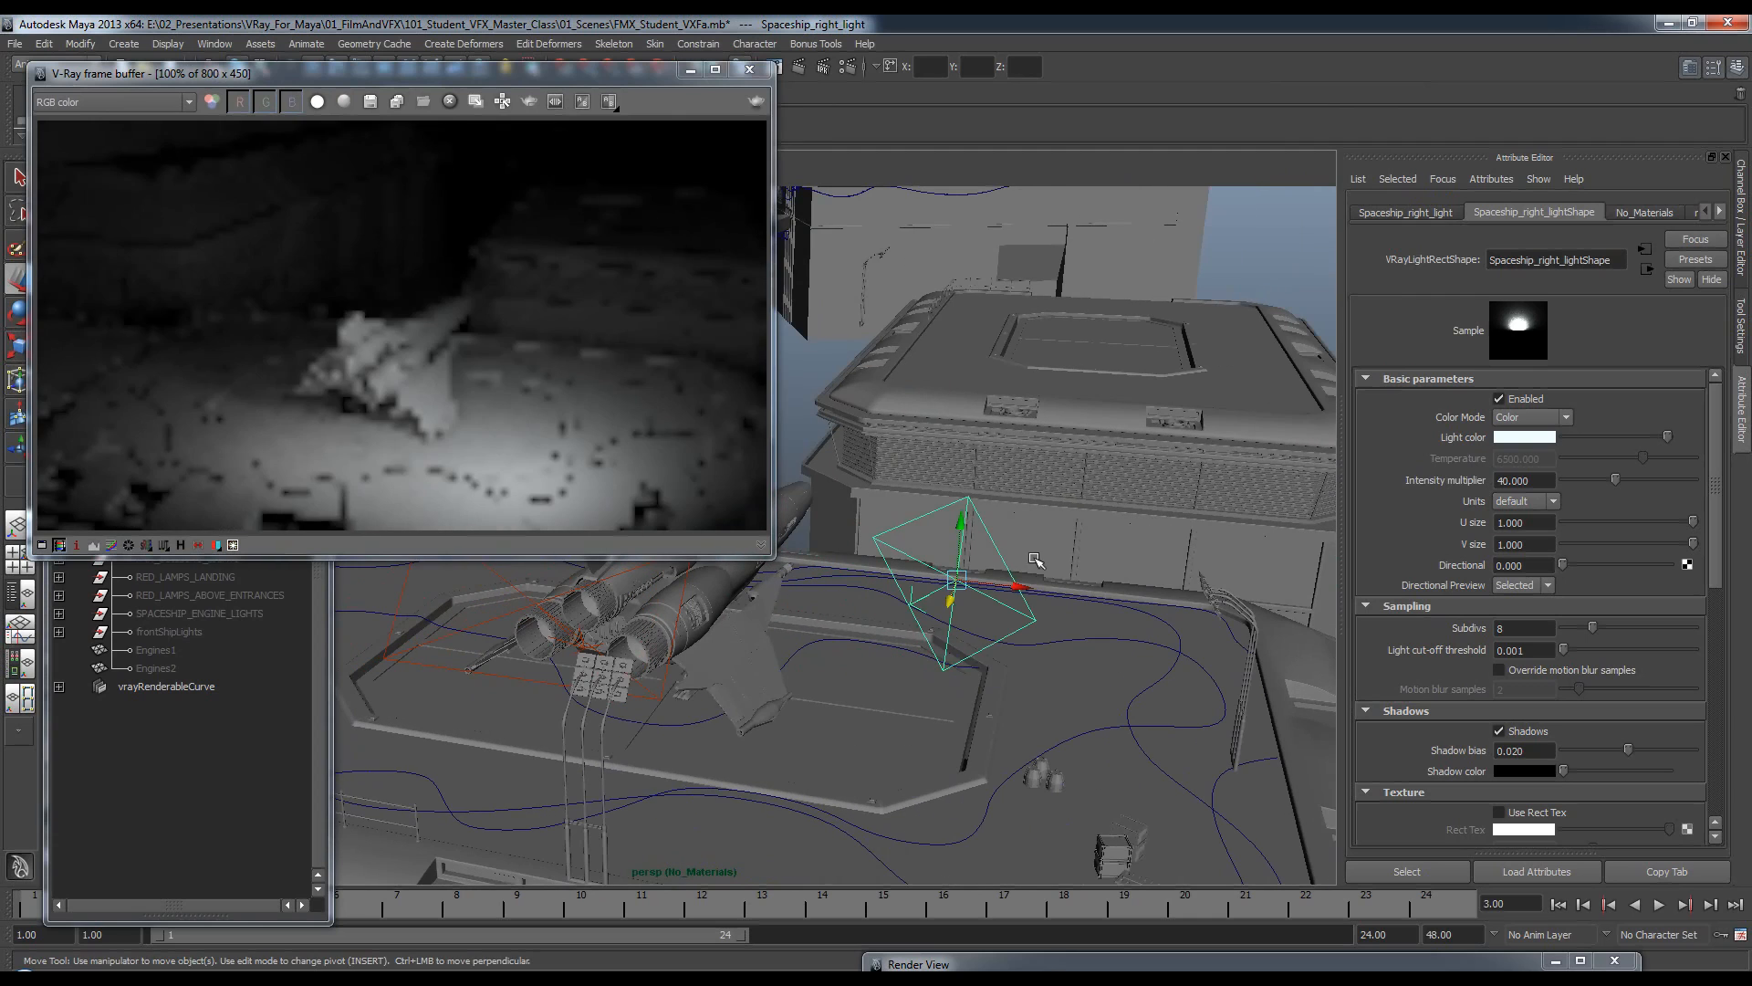
drag(1019, 591, 1037, 595)
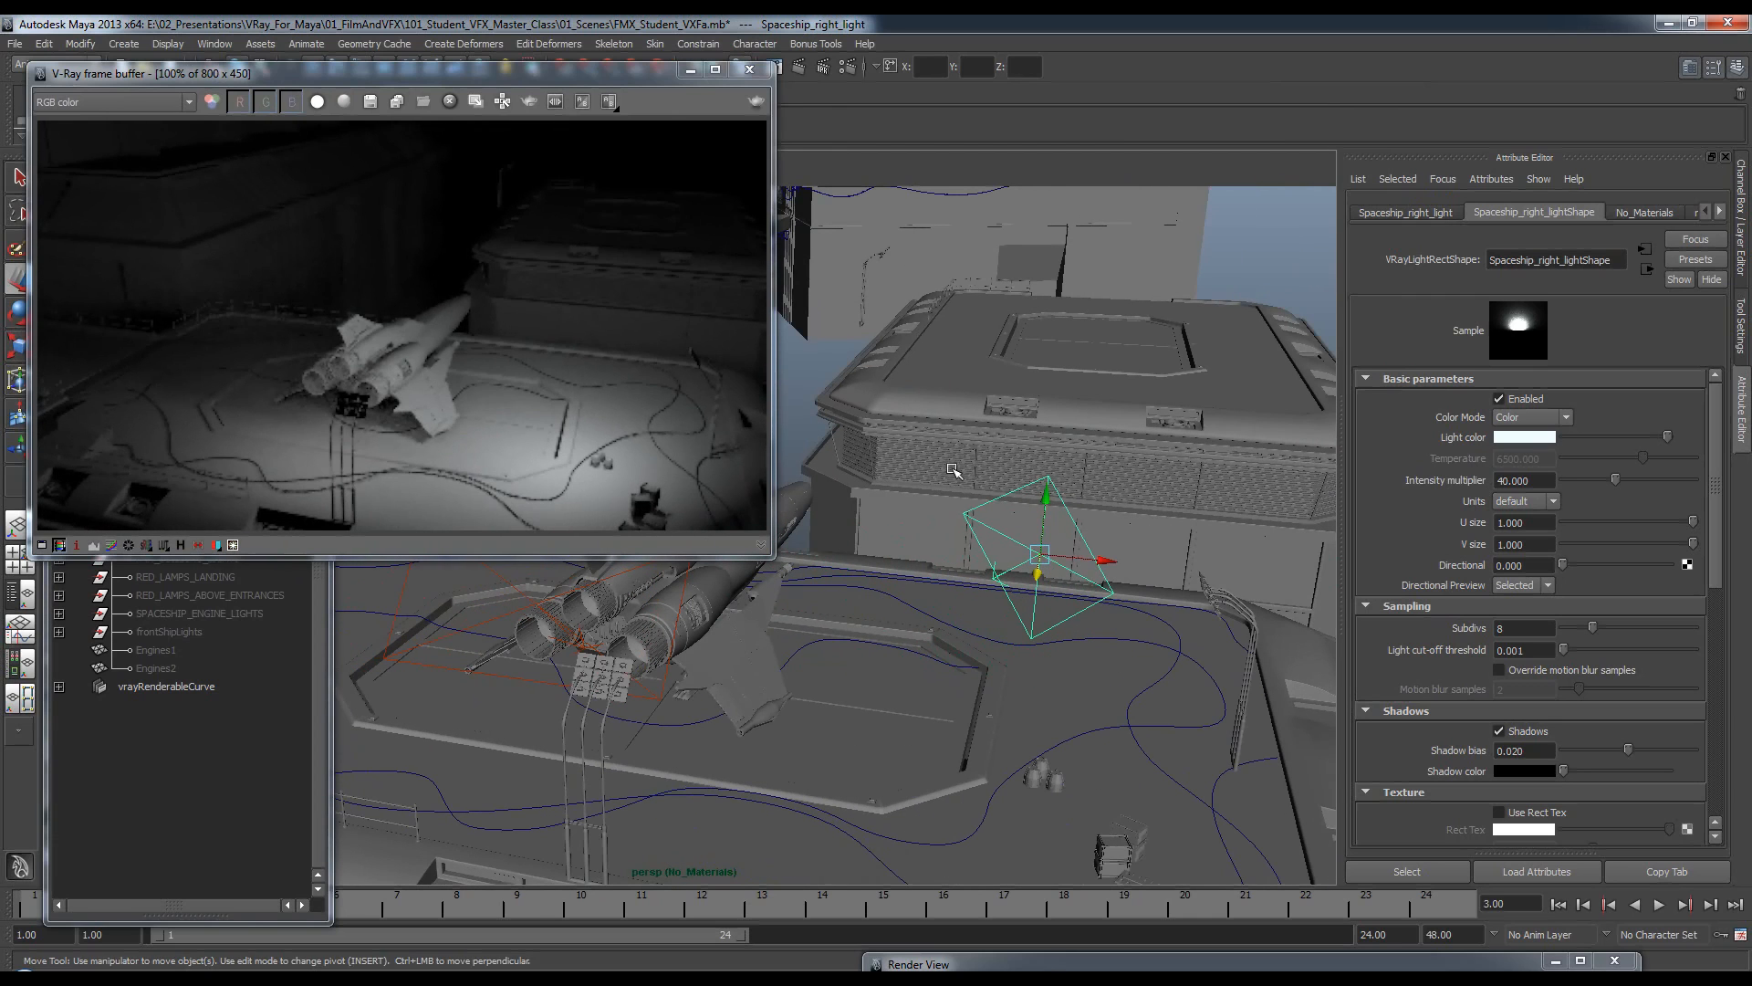
drag(1048, 497, 1049, 470)
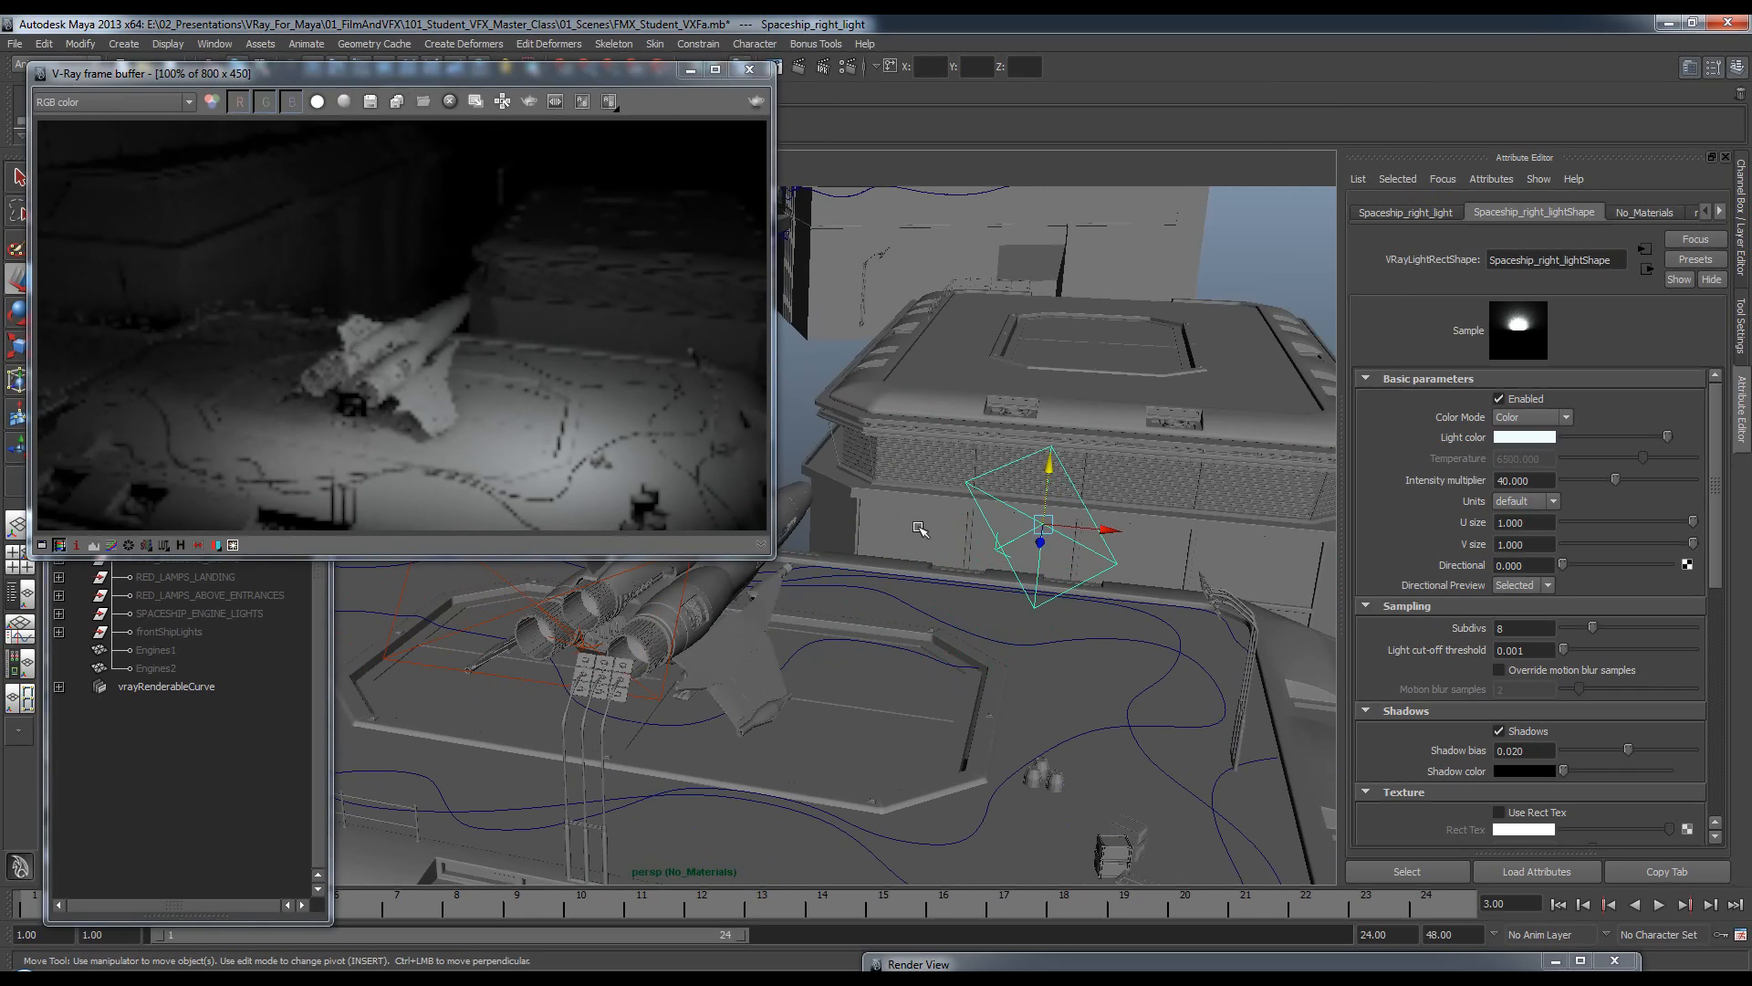
Disable Spaceship_right_light and enable it again to compare its contribution in the render.
alt+drag(919, 536, 940, 534)
click(1522, 395)
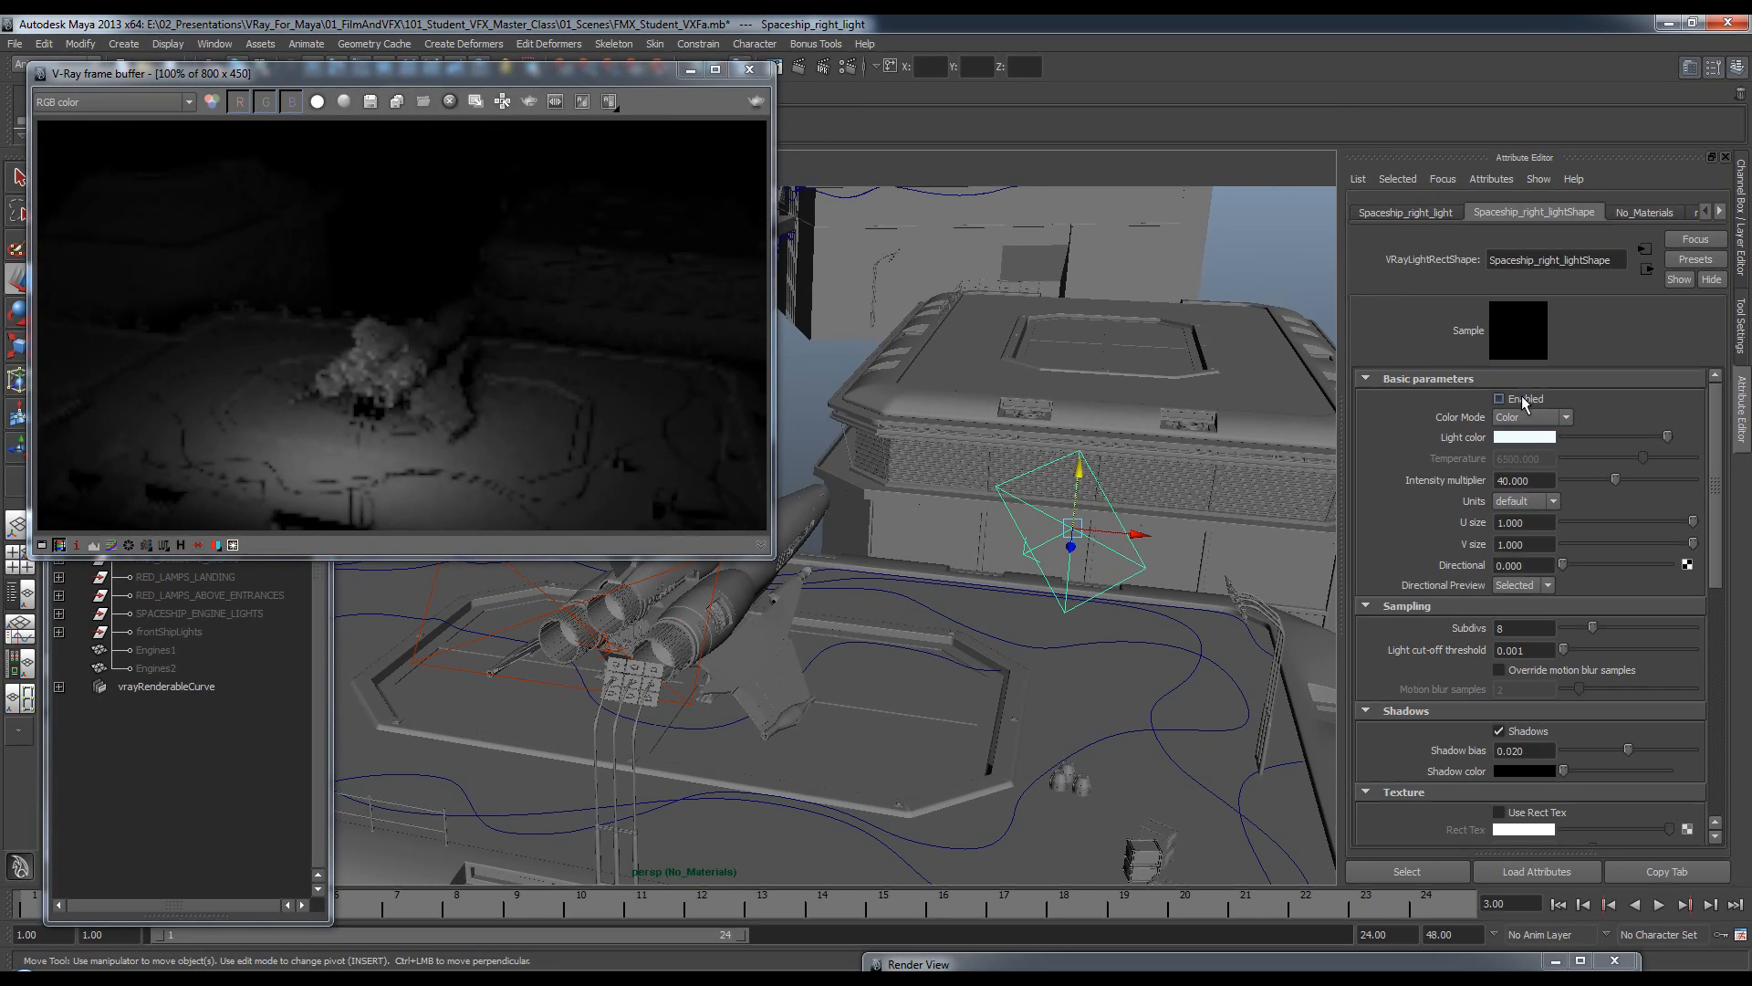
click(1520, 396)
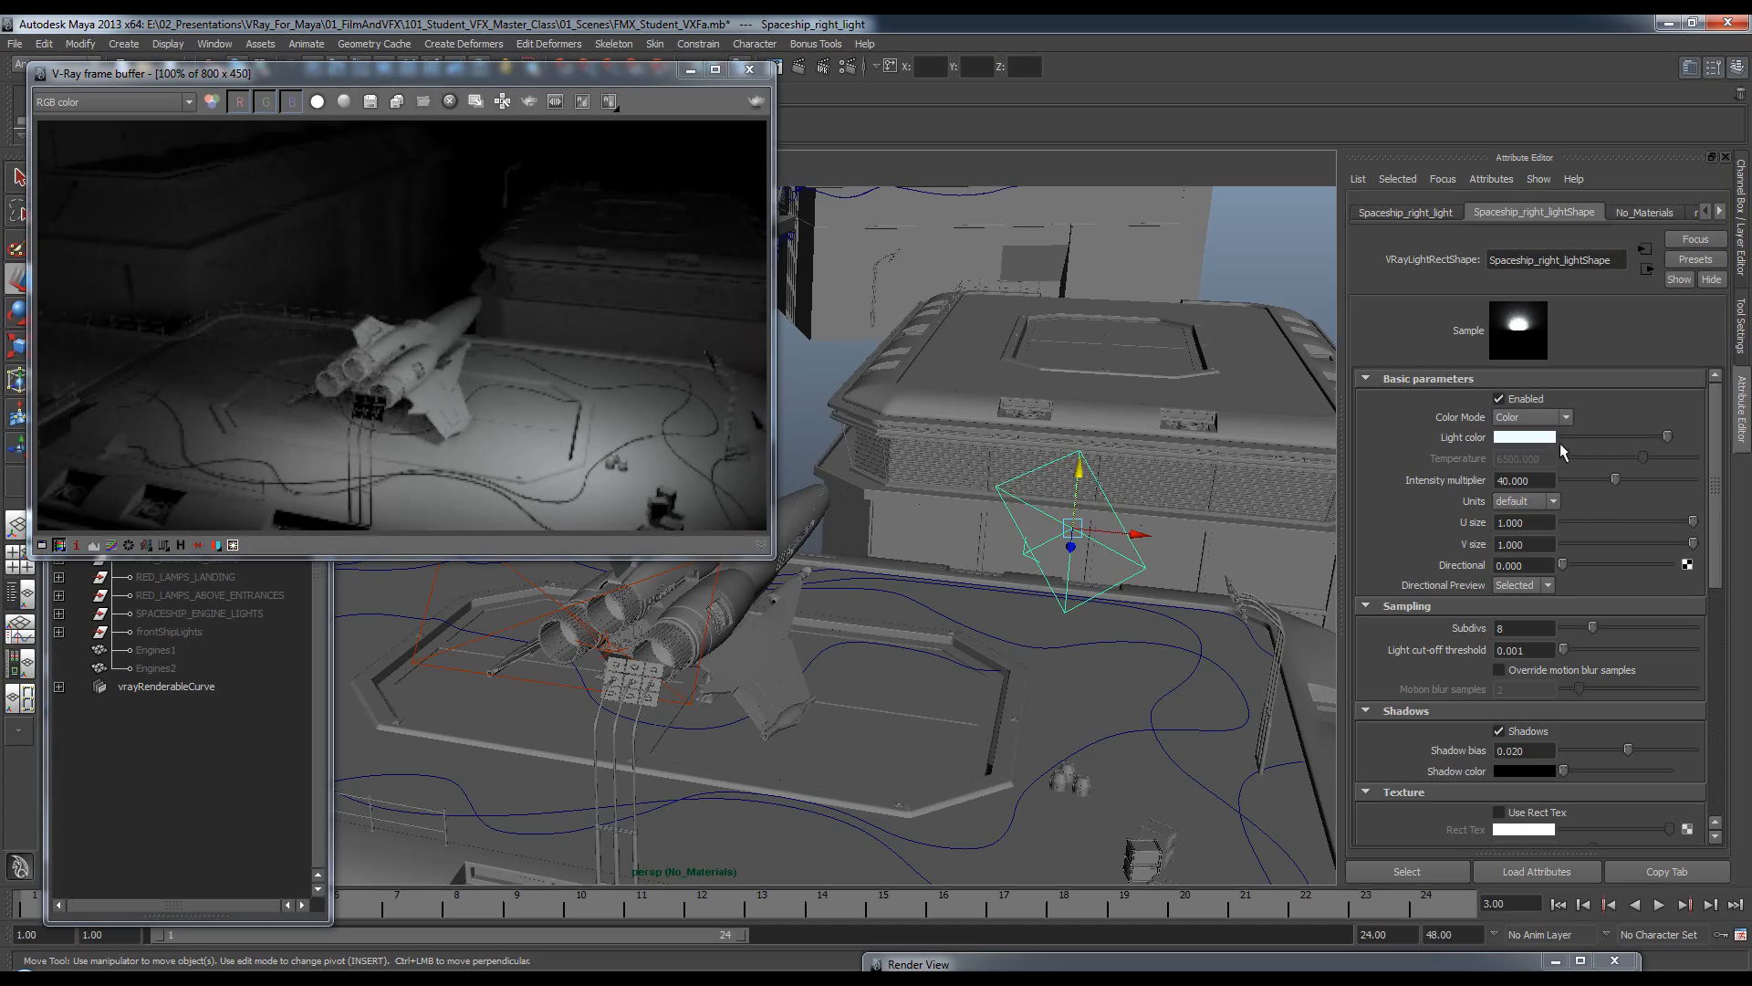
Change the light color of Spaceship_right_light to a pale cyan with a saturation of 0.112.
click(1540, 437)
click(1442, 468)
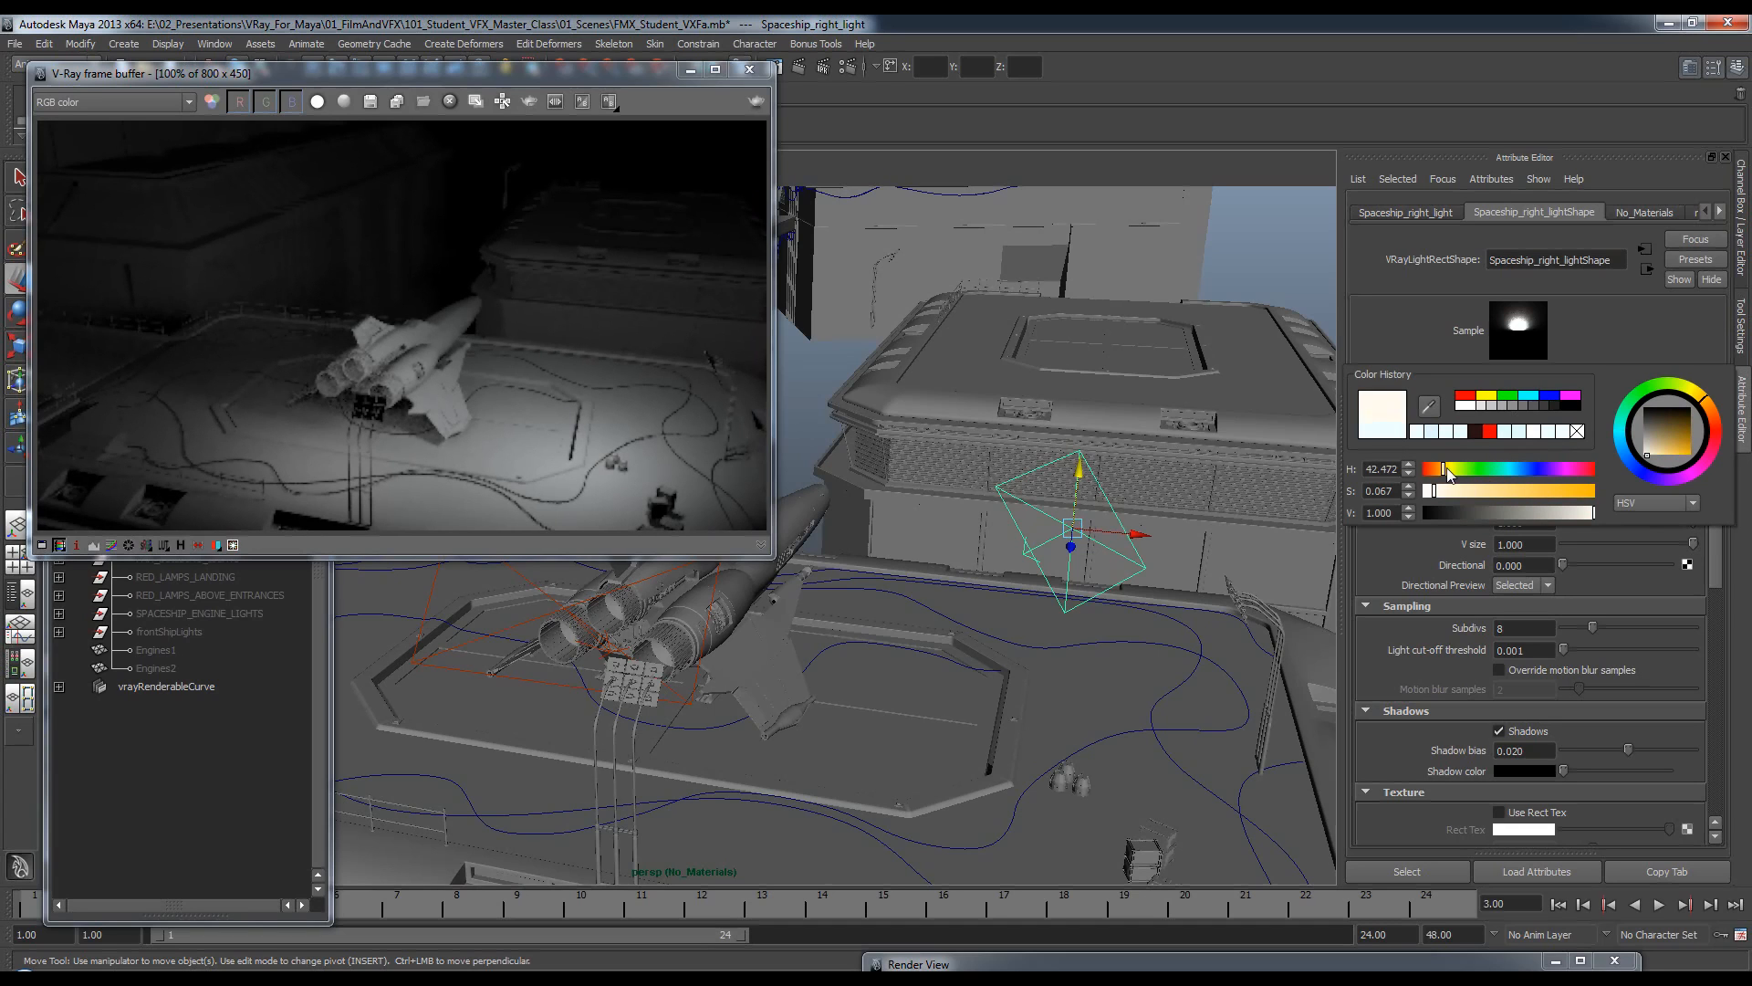
mouse_move(1434, 490)
mouse_down()
mouse_move(1509, 492)
mouse_move(1446, 491)
mouse_up()
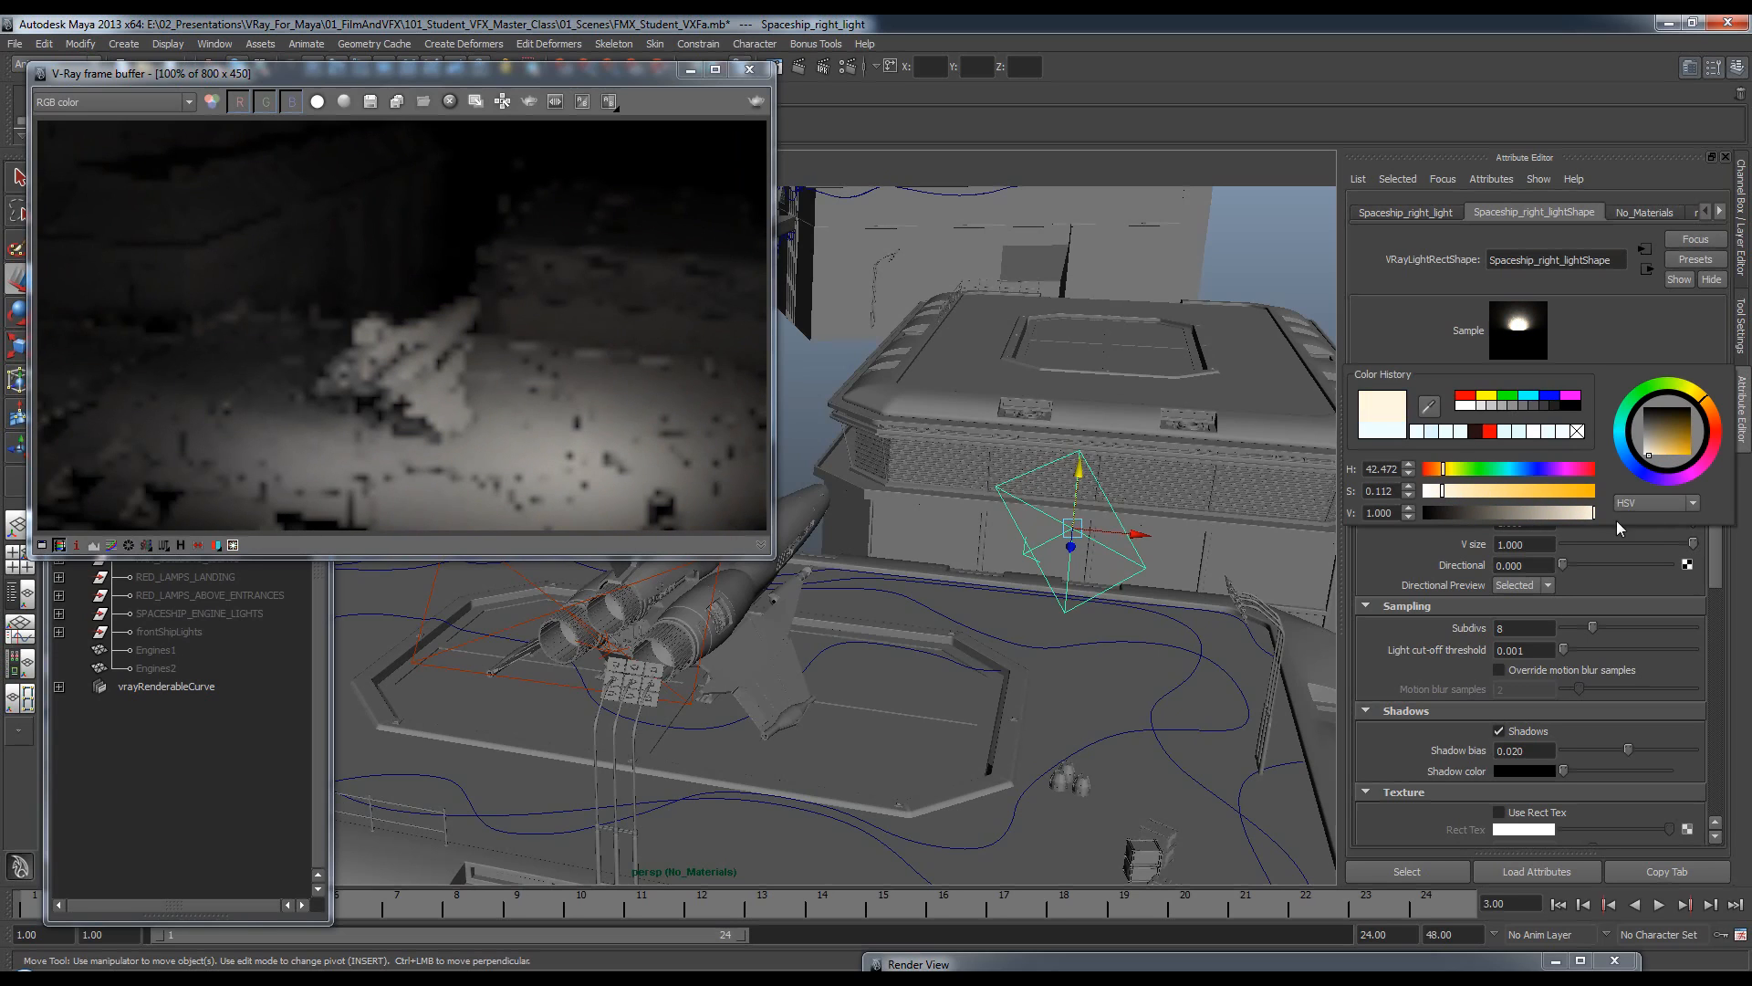
drag(1442, 468, 1510, 470)
Try a Directional value of 0.444 on Spaceship_right_light and return it to 0.
alt+middle_drag(1140, 572, 1119, 566)
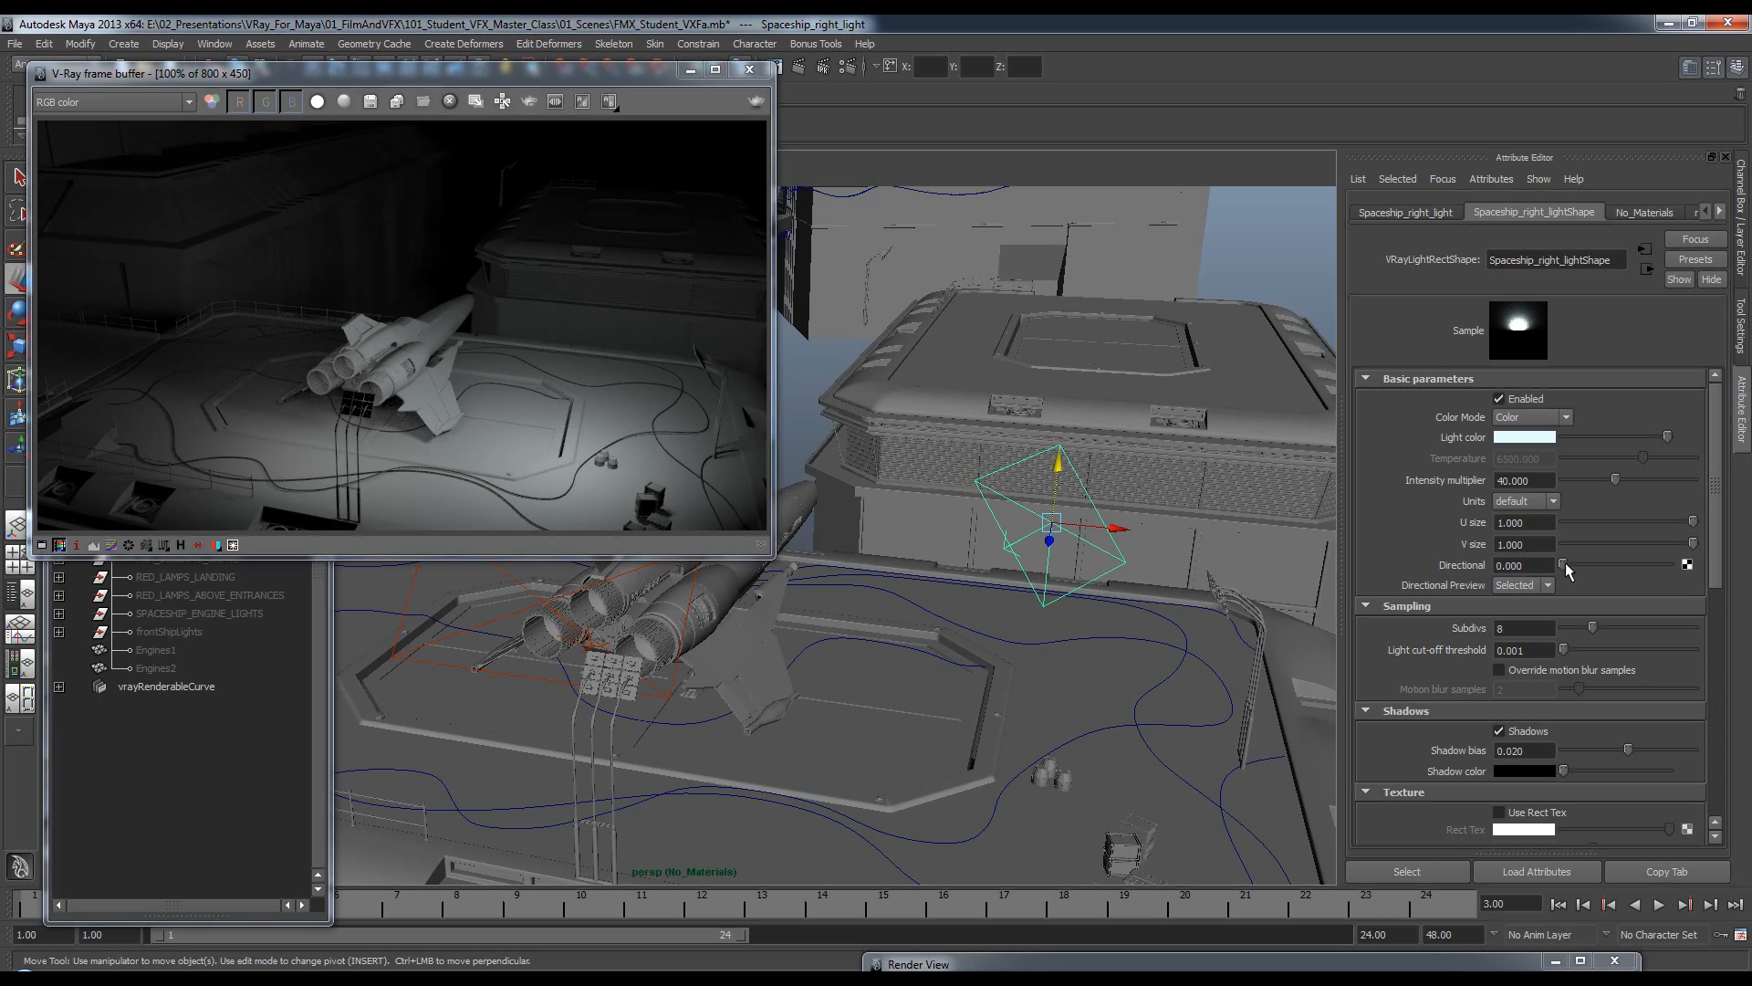
drag(1564, 563, 1611, 566)
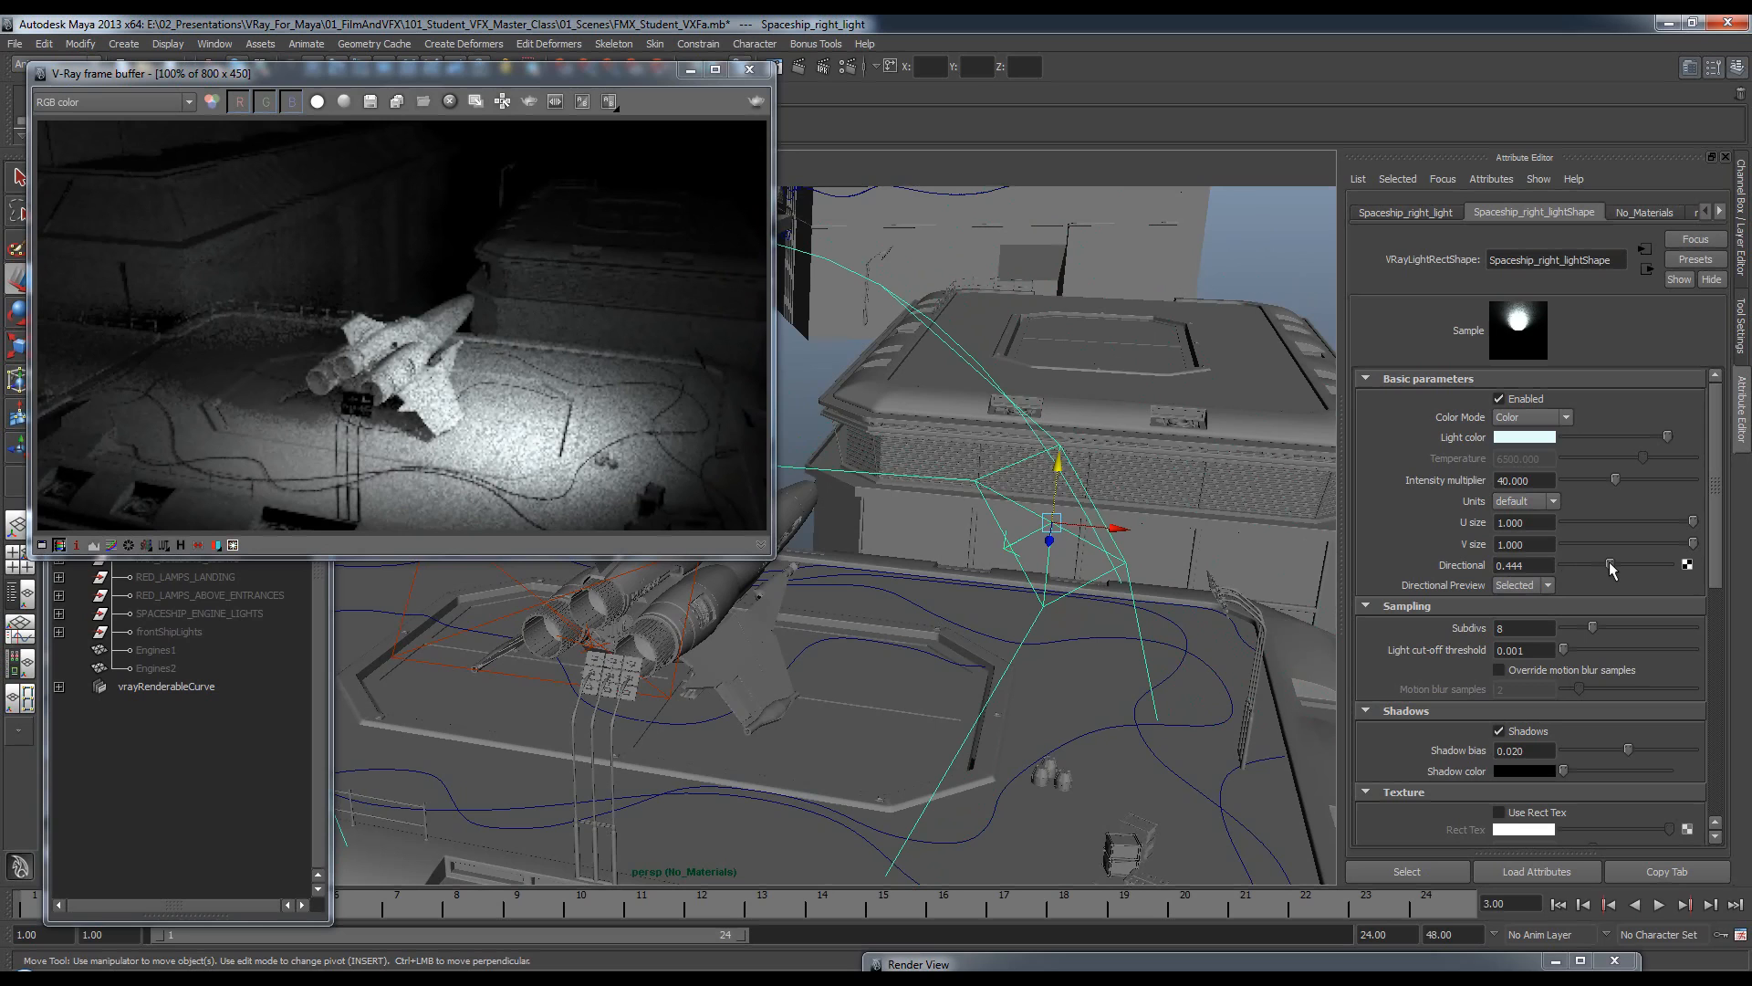
drag(1611, 566, 1548, 577)
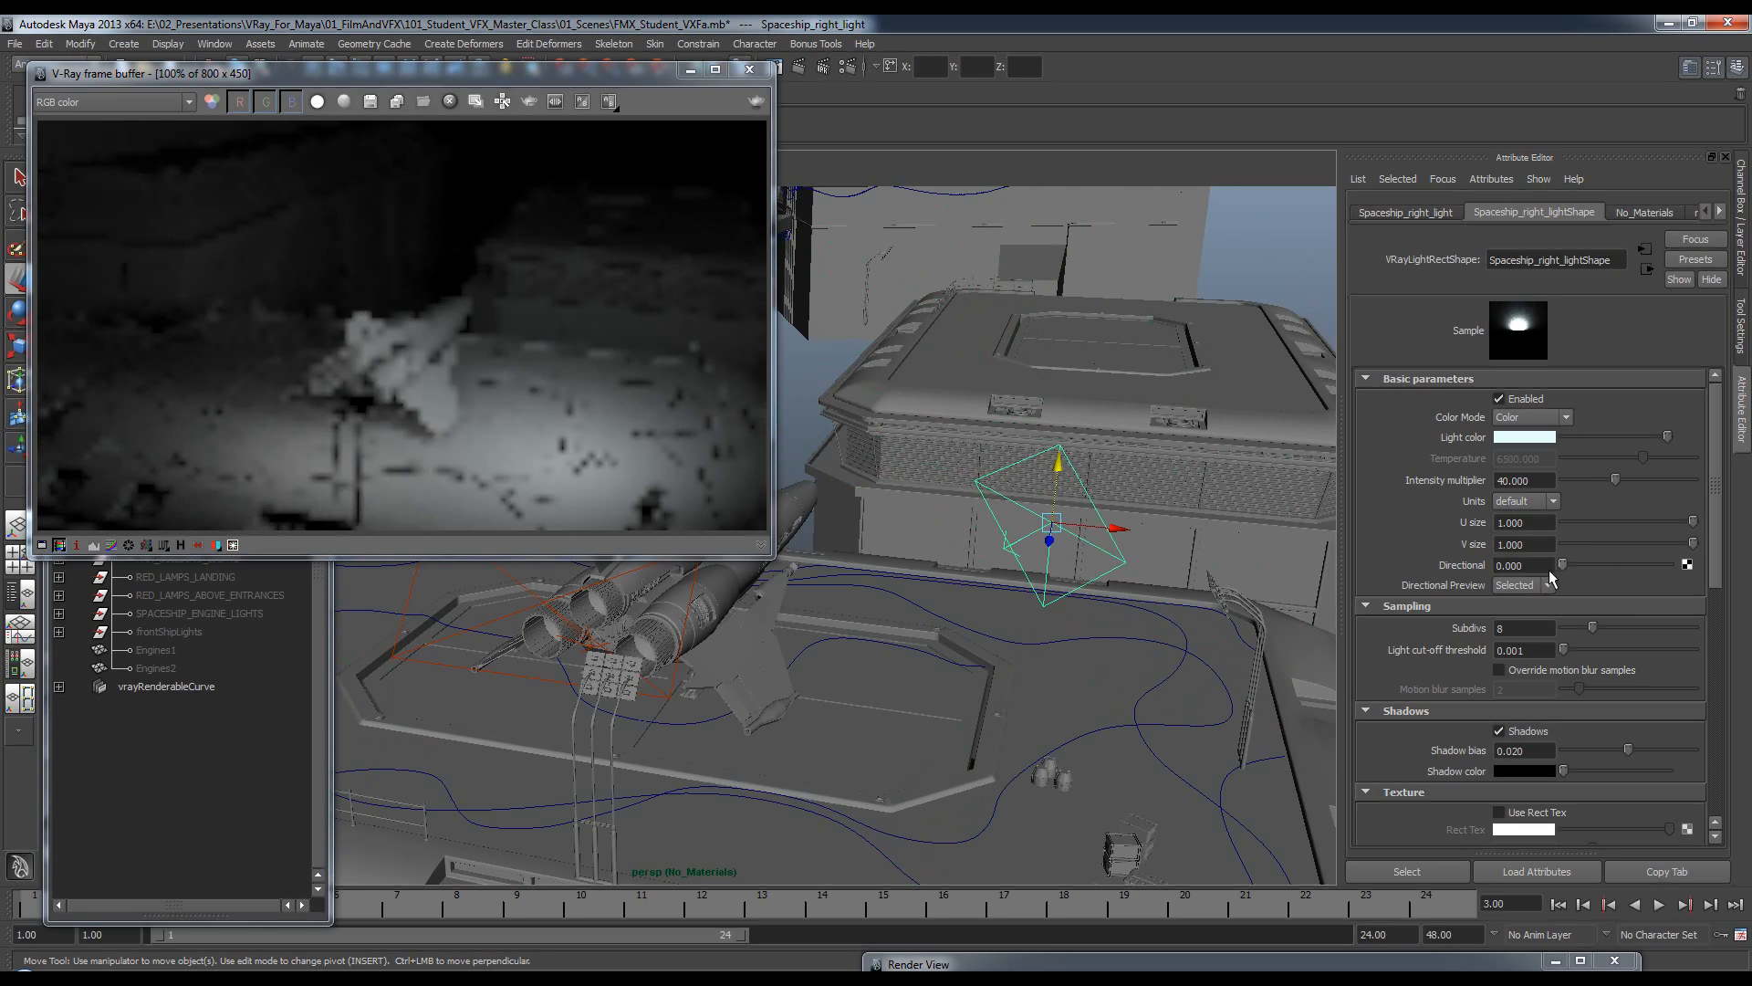
Unhide Bottom_light_between_buildings and Bridge_light in the LIGHTS group while the spaceship is framed from behind.
alt+drag(1140, 573, 853, 646)
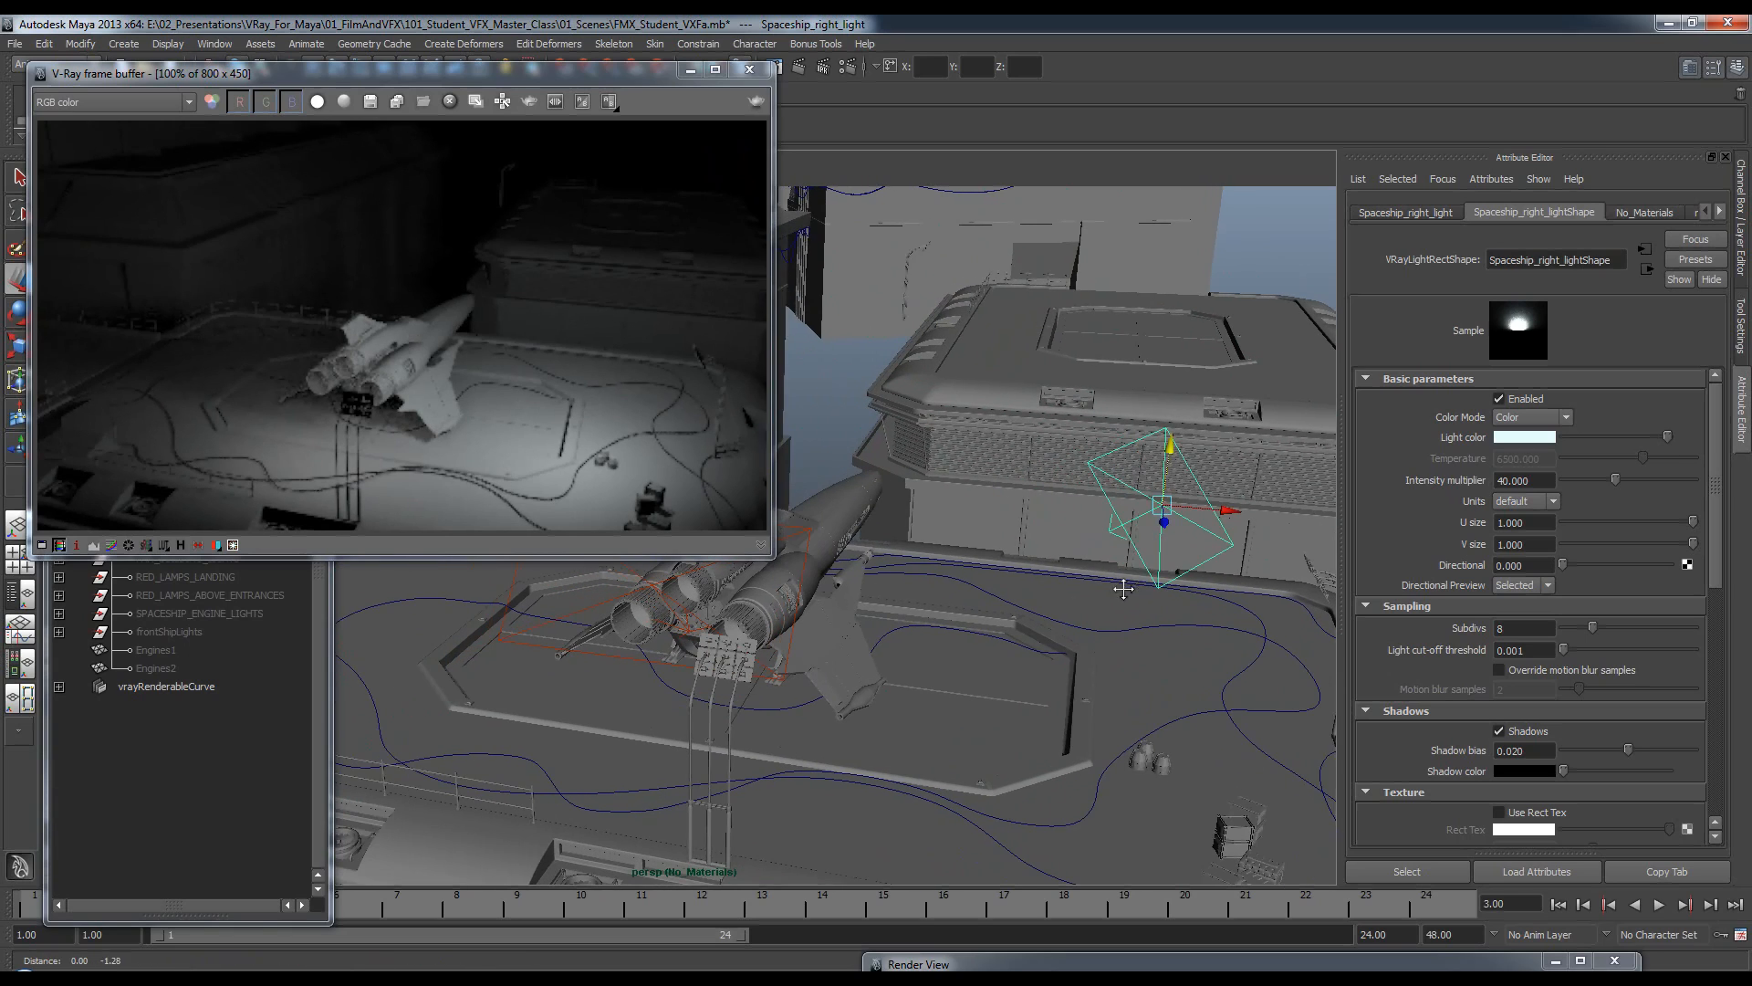
click(848, 644)
alt+right_drag(847, 643, 855, 603)
alt+drag(919, 590, 1084, 552)
alt+middle_drag(1084, 552, 1011, 511)
alt+drag(1021, 559, 927, 513)
drag(403, 73, 720, 93)
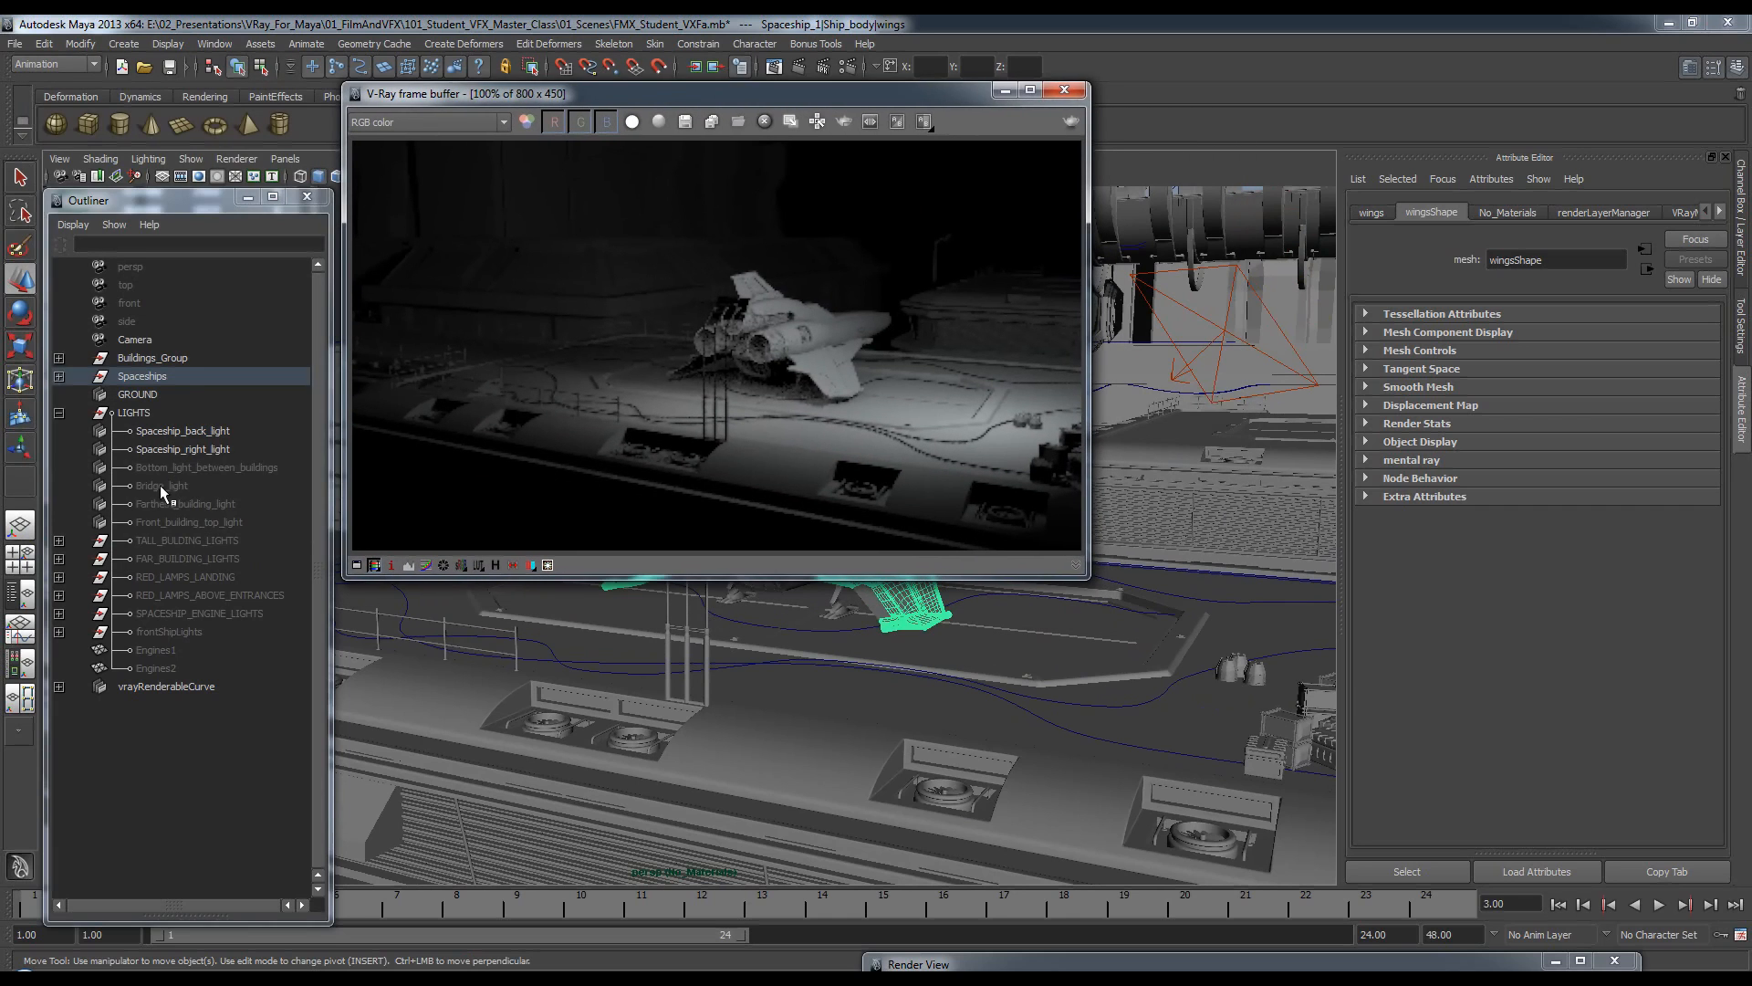
click(226, 469)
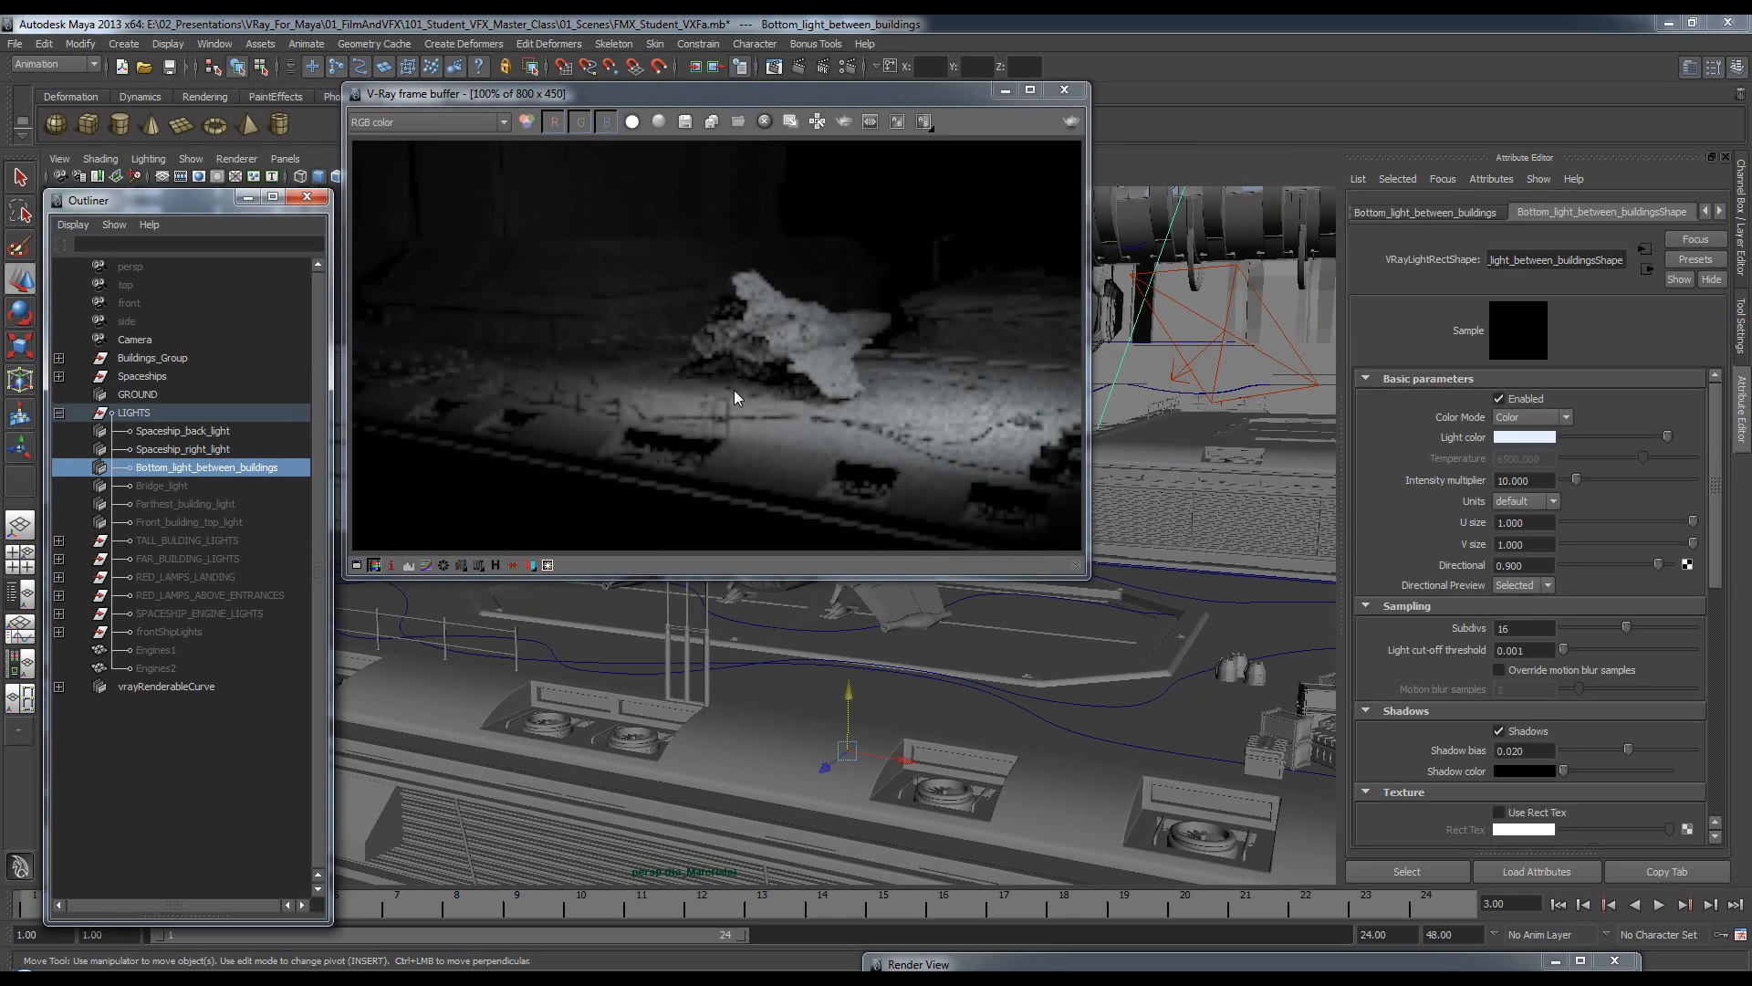
click(158, 490)
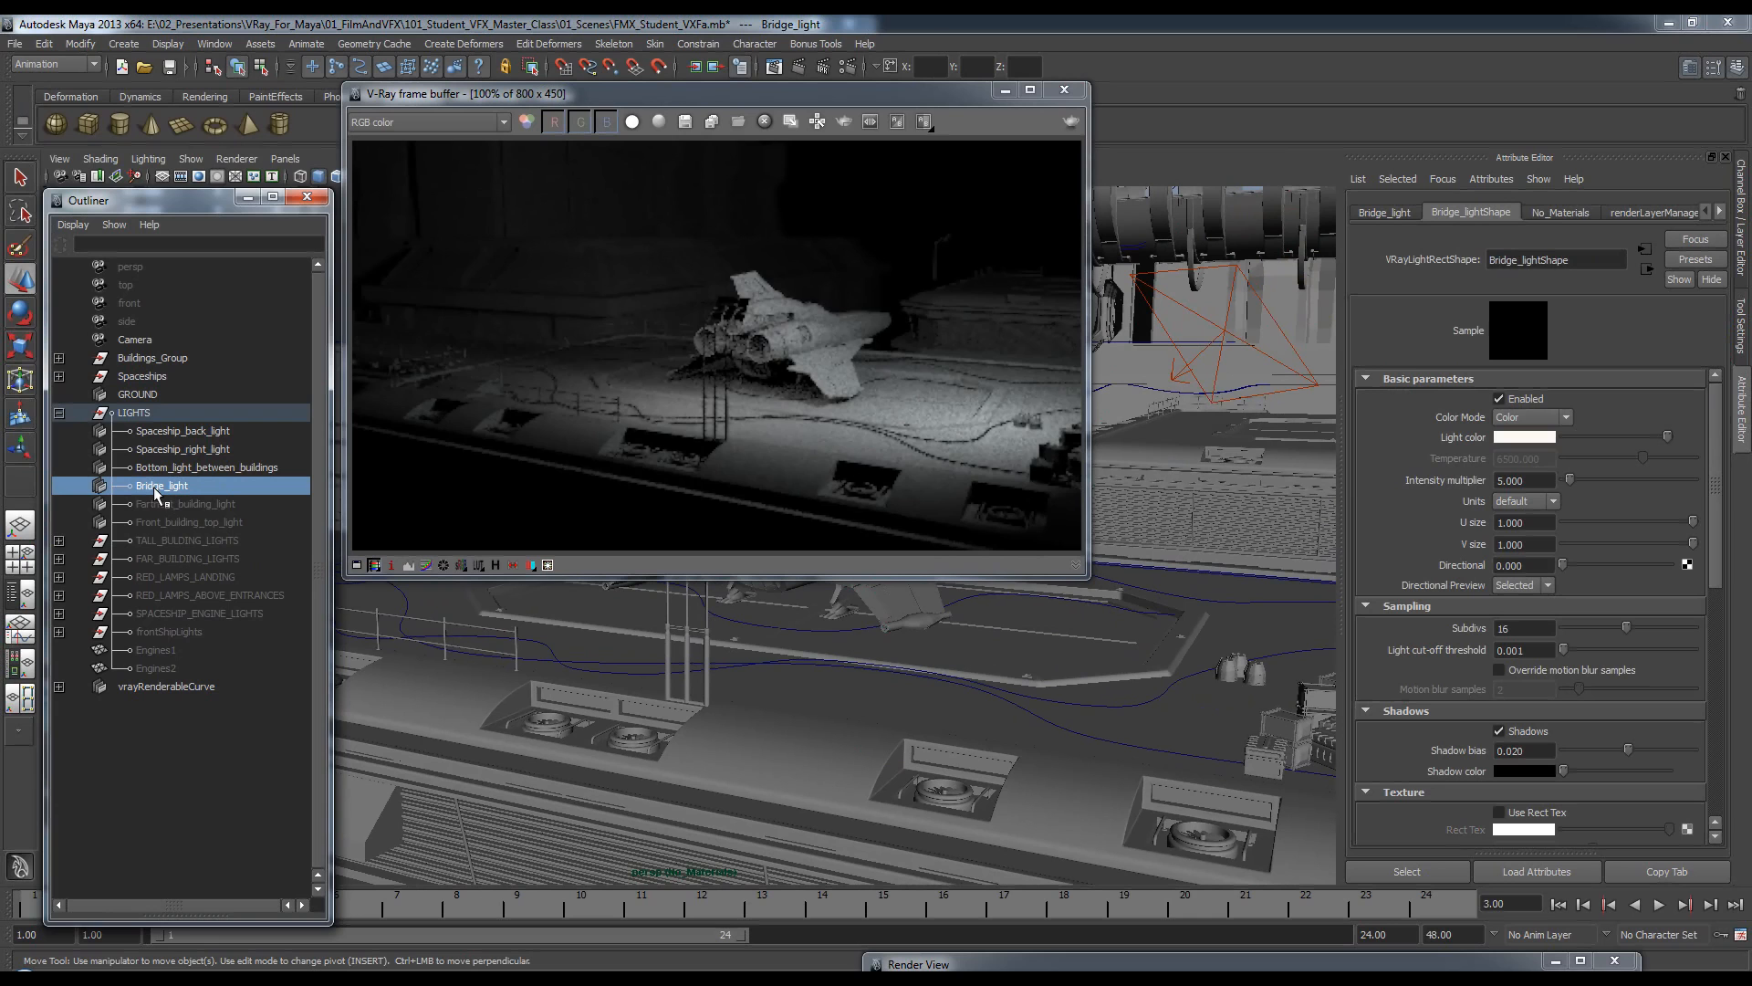
Scale Bridge_light up uniformly and set its intensity multiplier to 2.
drag(842, 93, 825, 111)
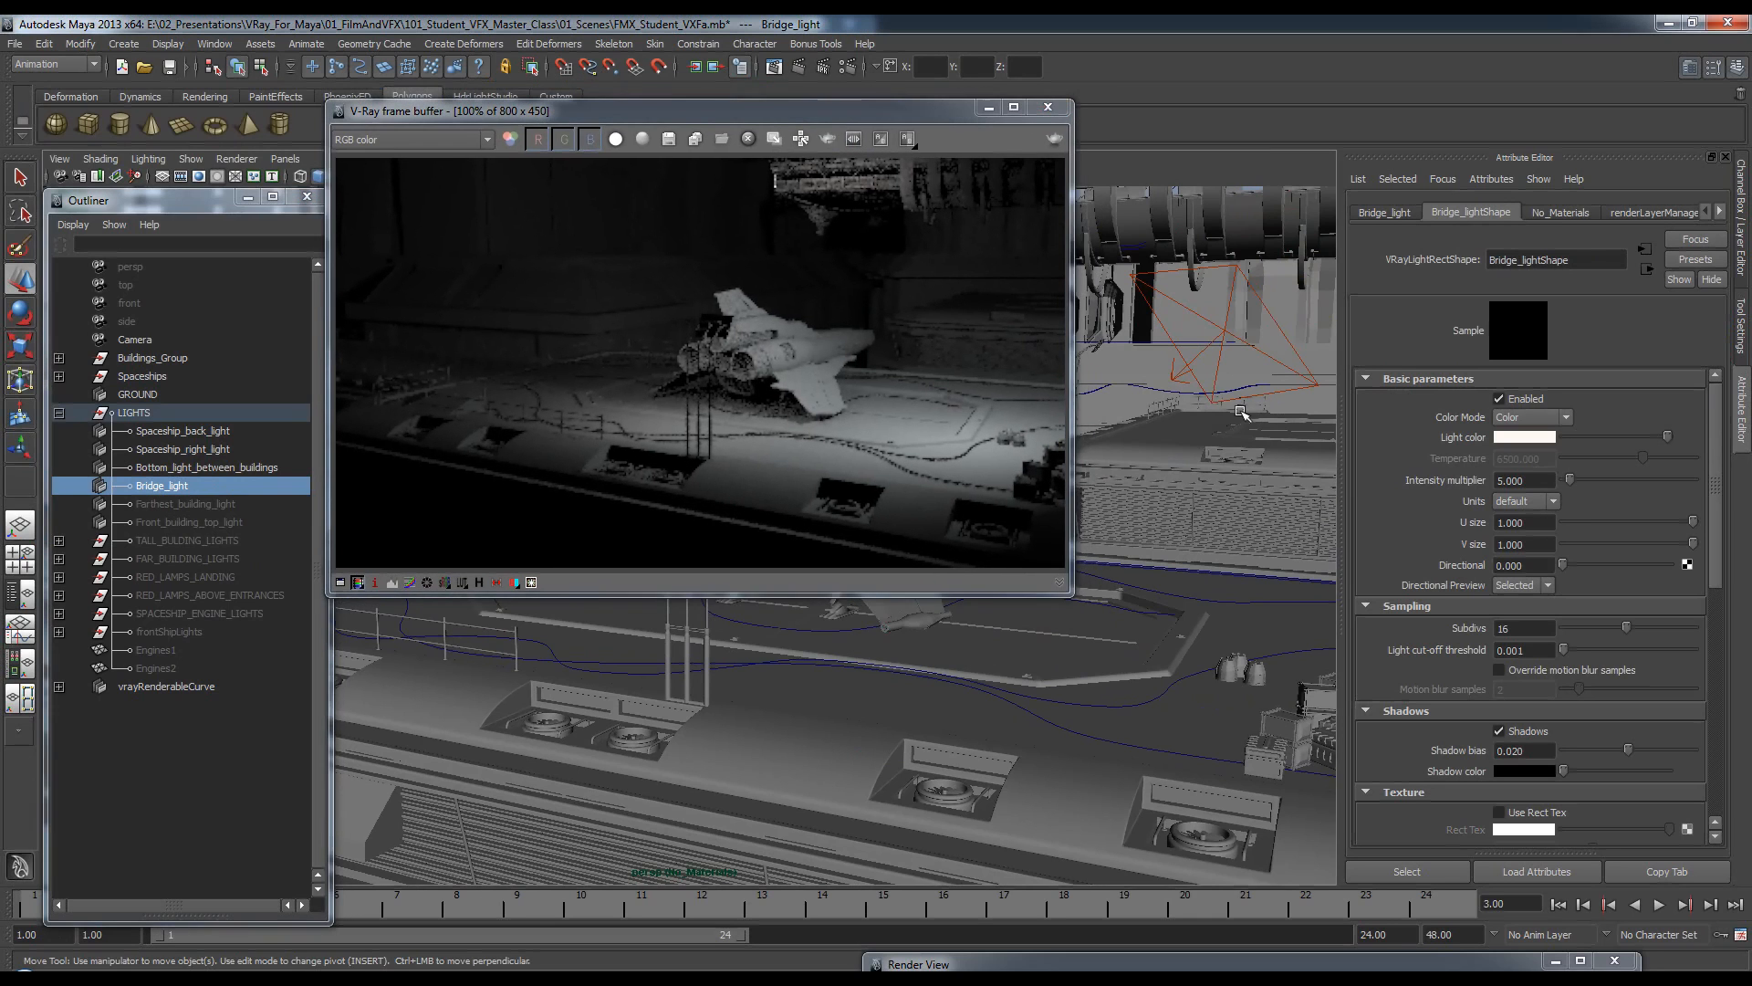
scroll(1241, 412, down, 3)
alt+middle_drag(1234, 432, 1254, 549)
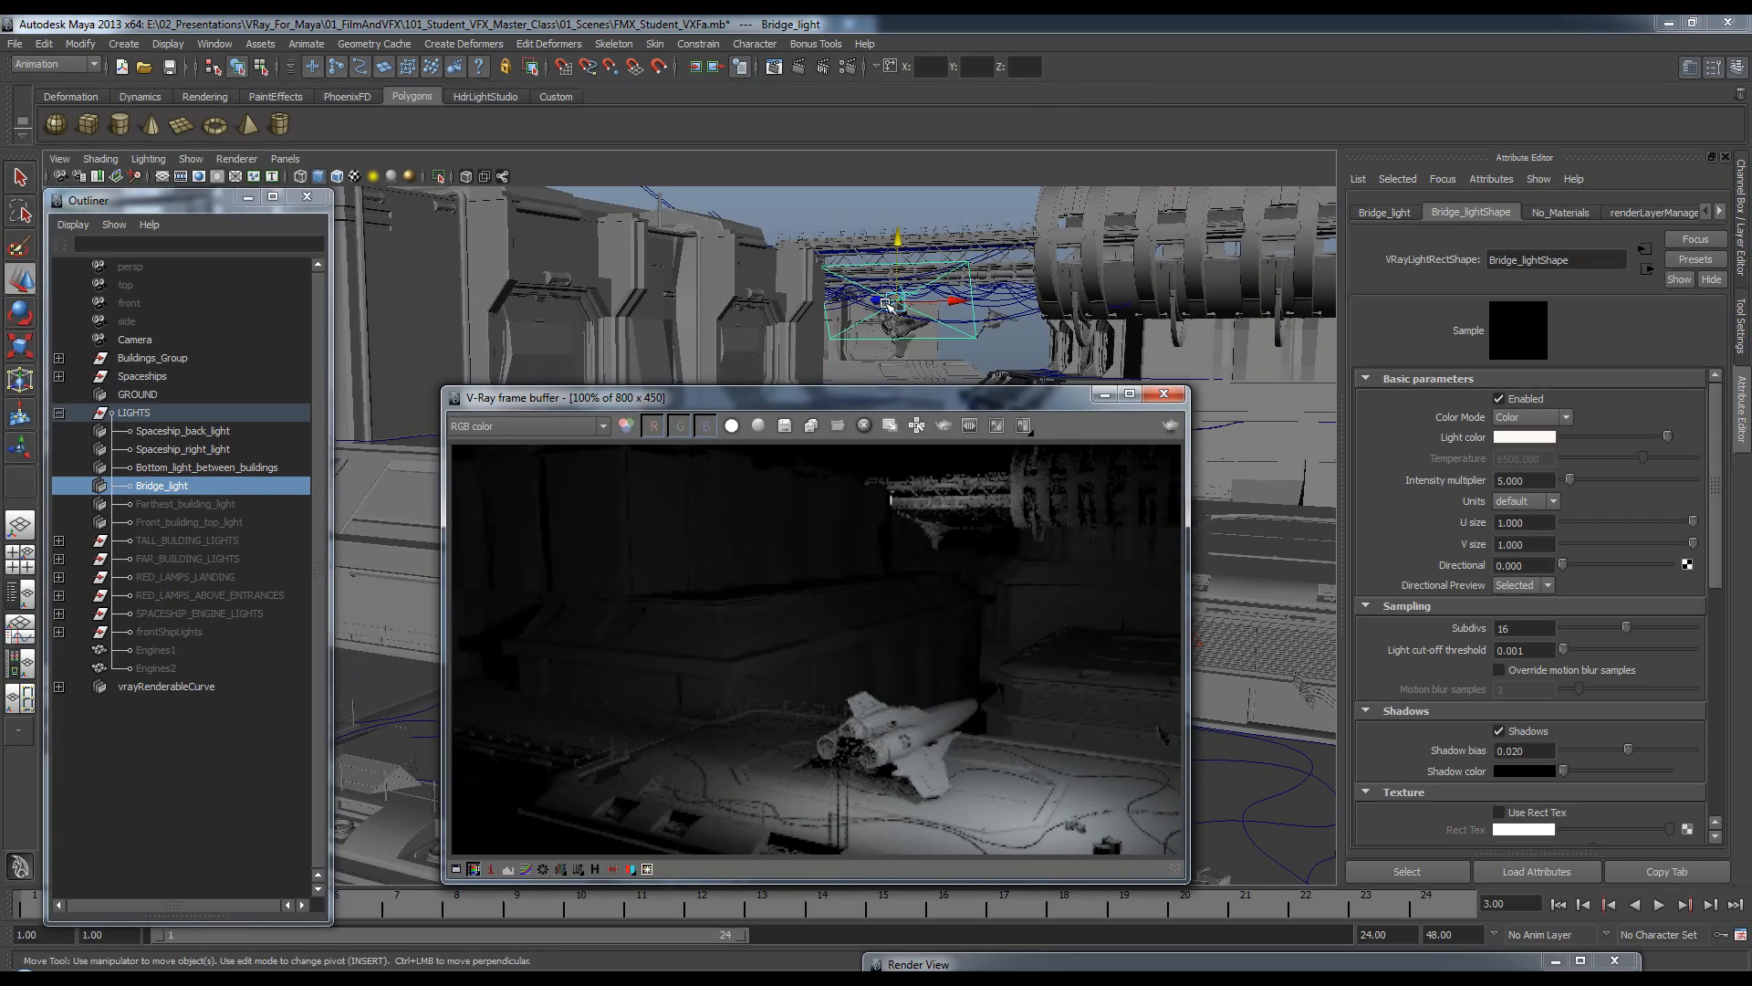
key(r)
drag(890, 304, 1003, 269)
drag(1548, 483, 1255, 504)
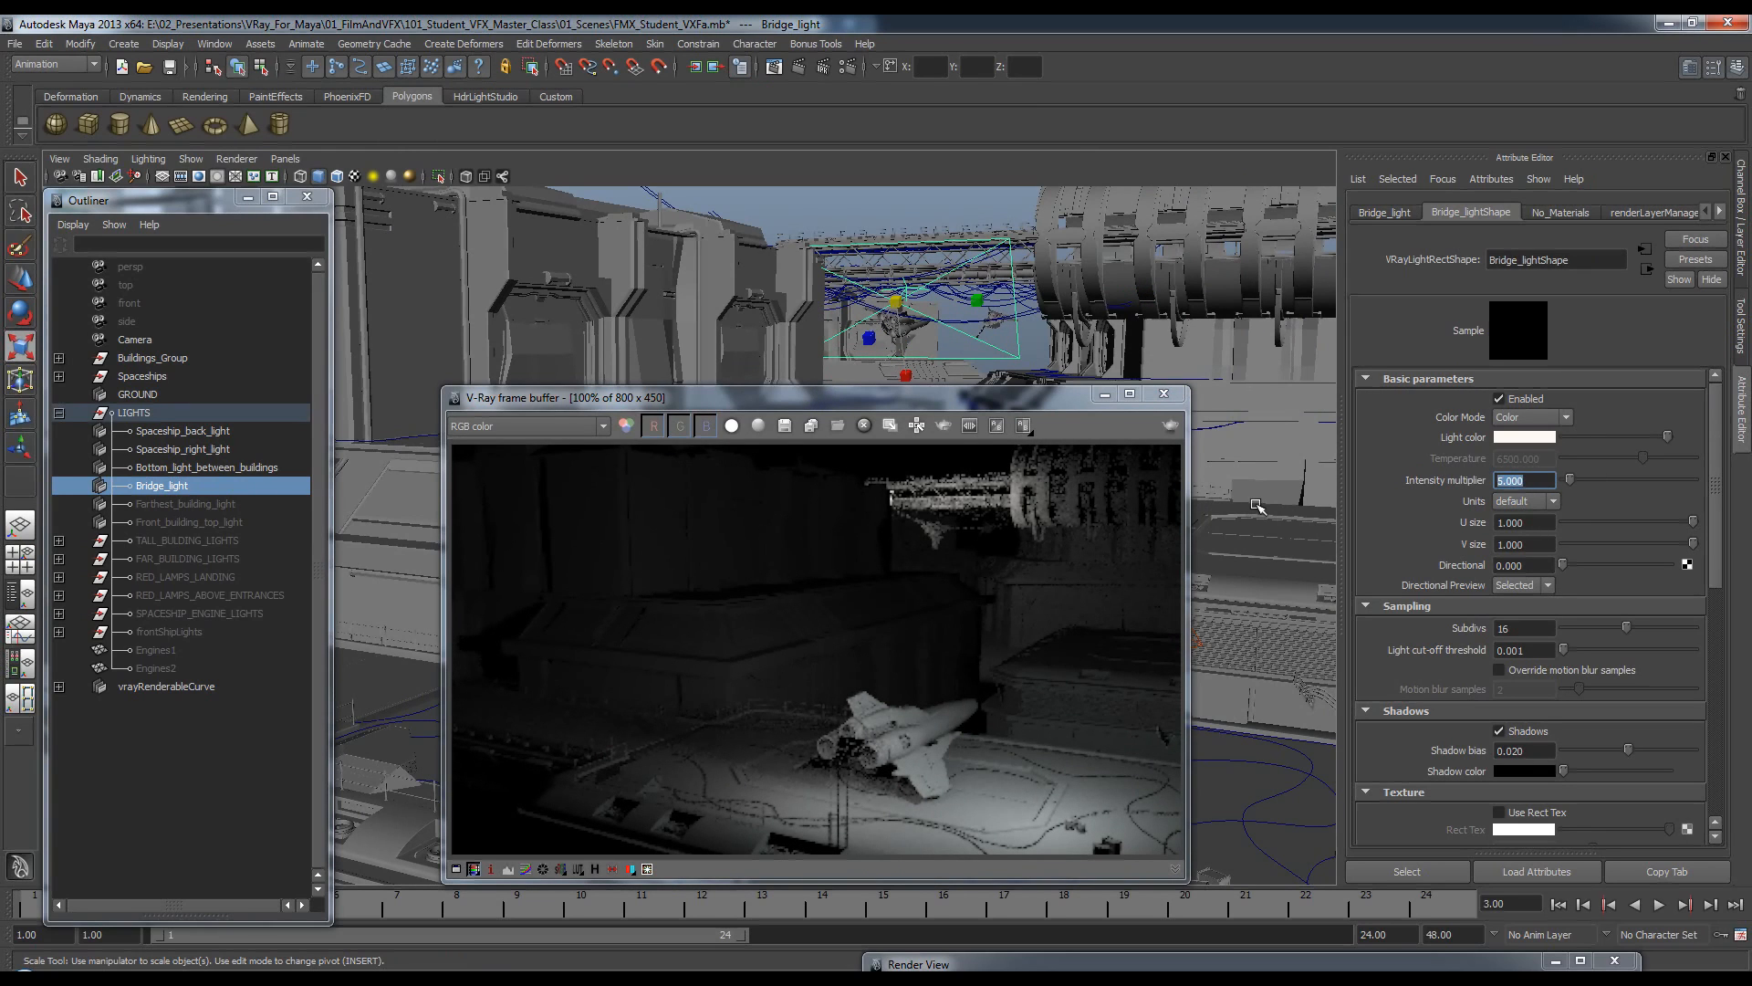
text(2)
key(Return)
Unhide Farthest_building_light and Front_building_top_light in the LIGHTS group.
drag(894, 398, 928, 323)
click(214, 504)
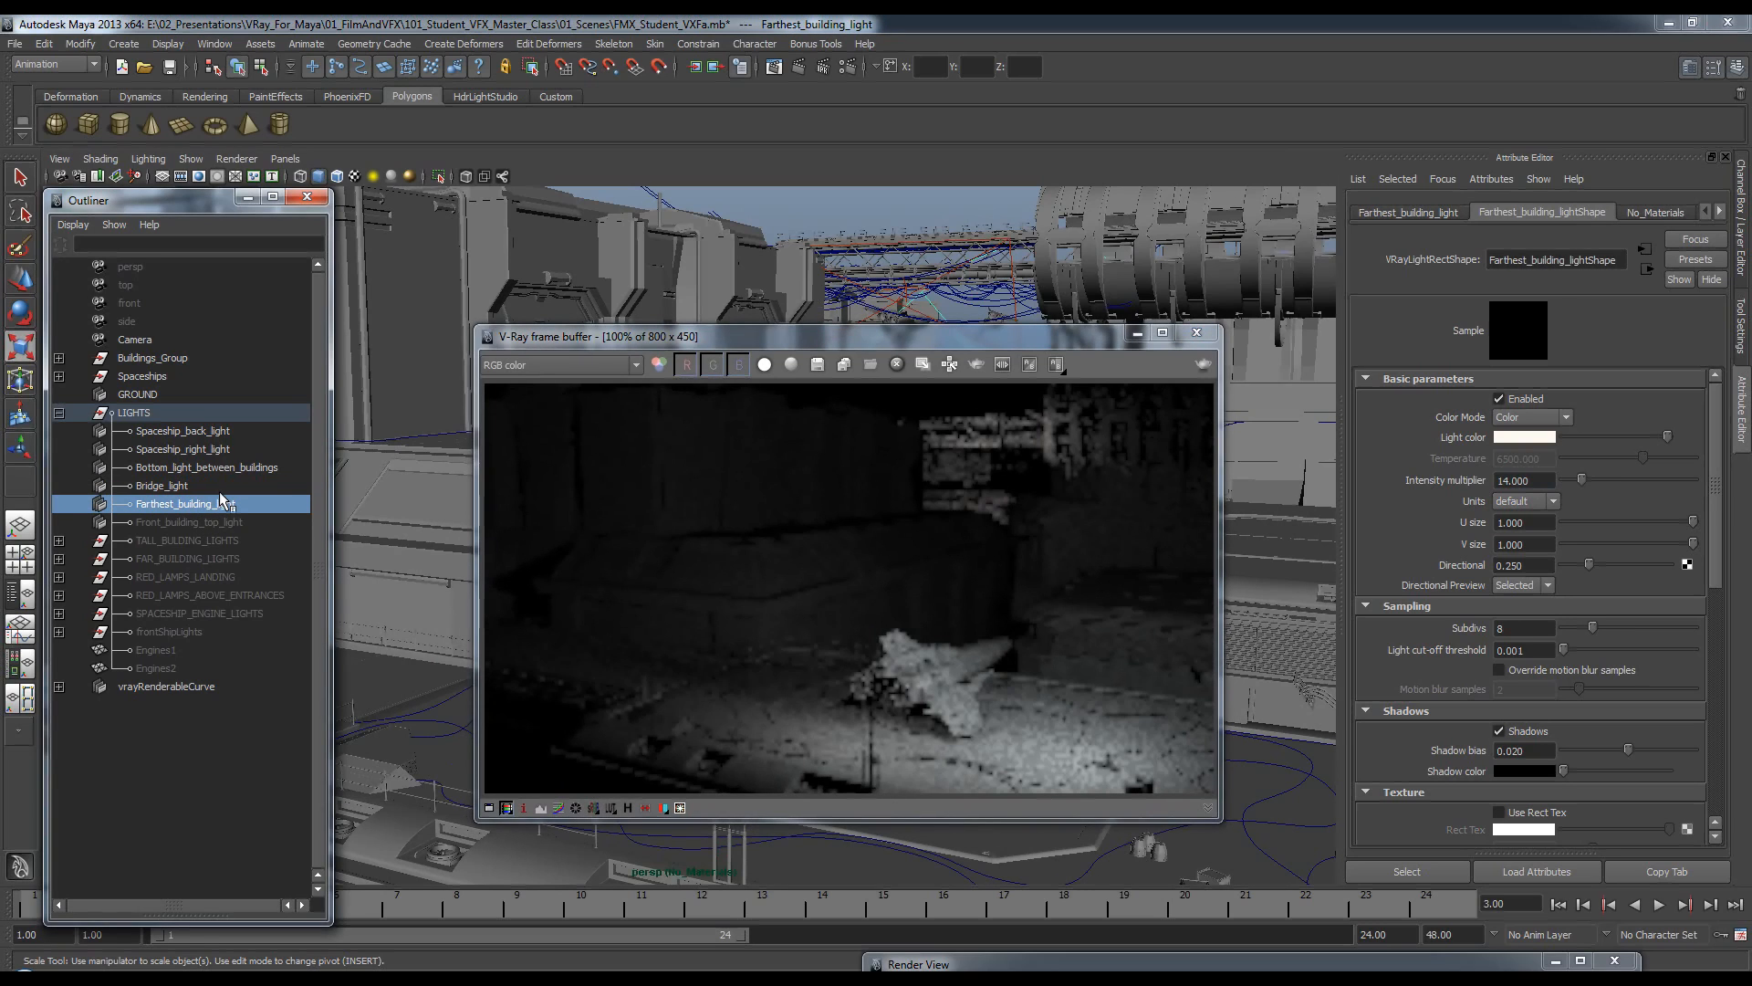
click(210, 522)
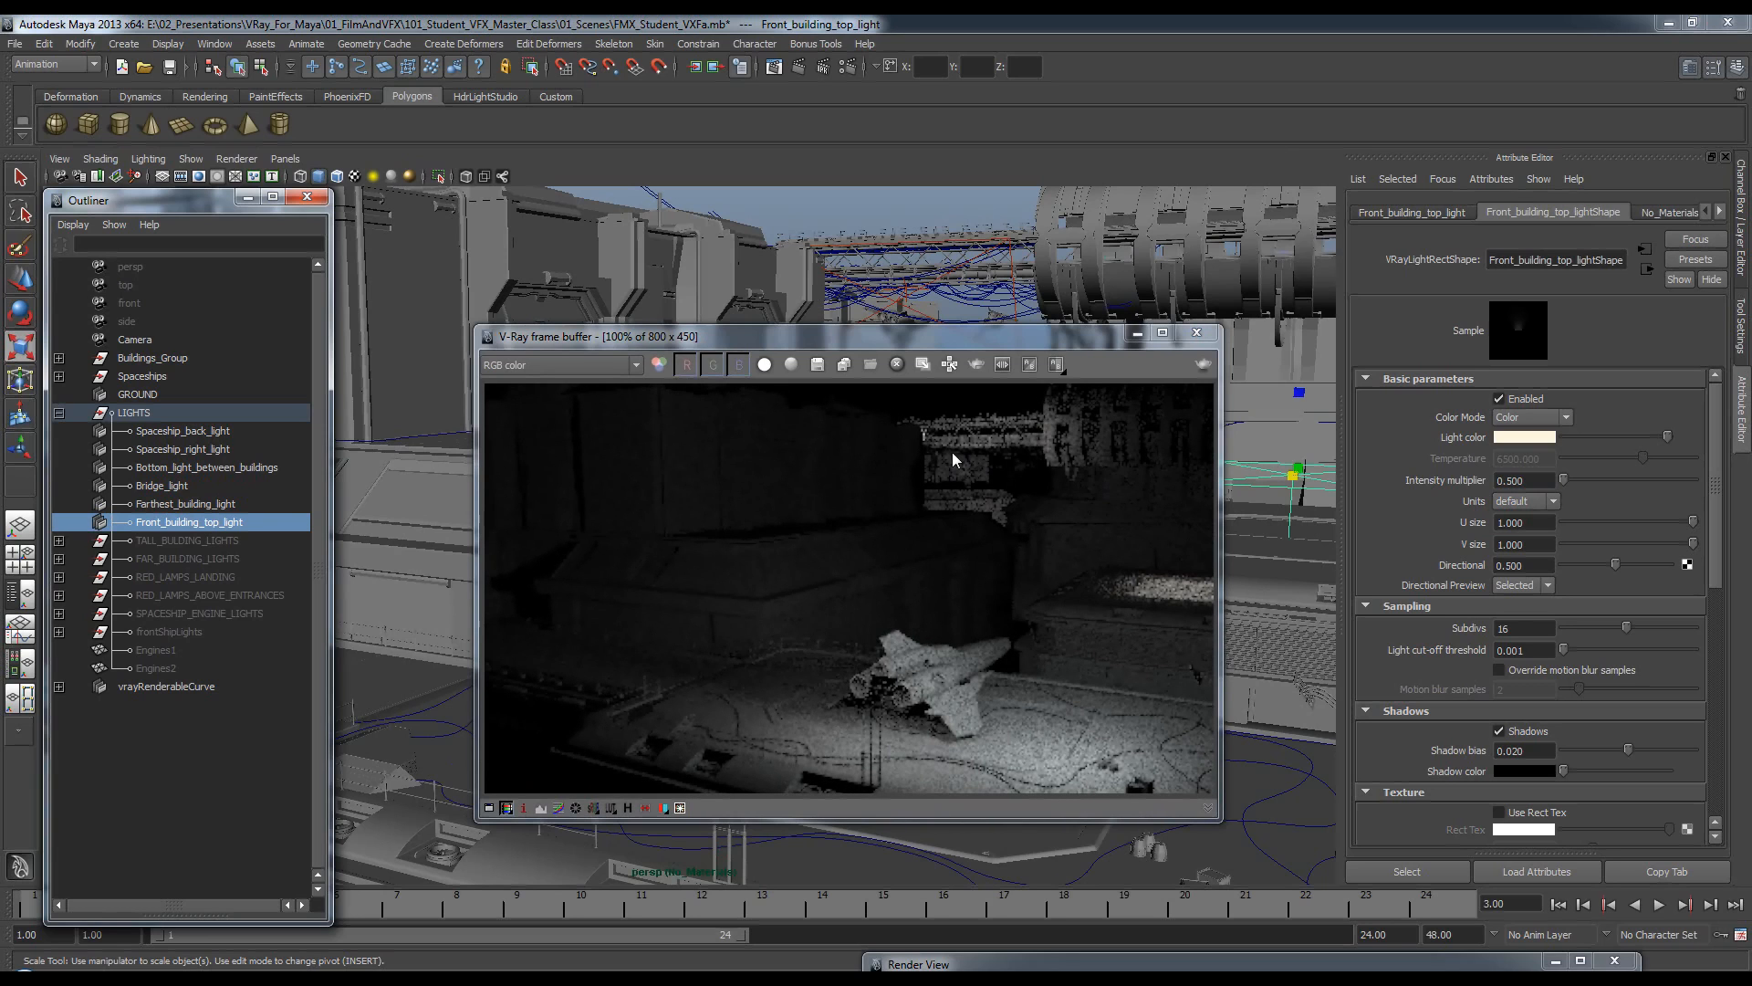
Set the intensity multiplier of Front_building_top_light to 3.
alt+middle_drag(1307, 567, 1278, 566)
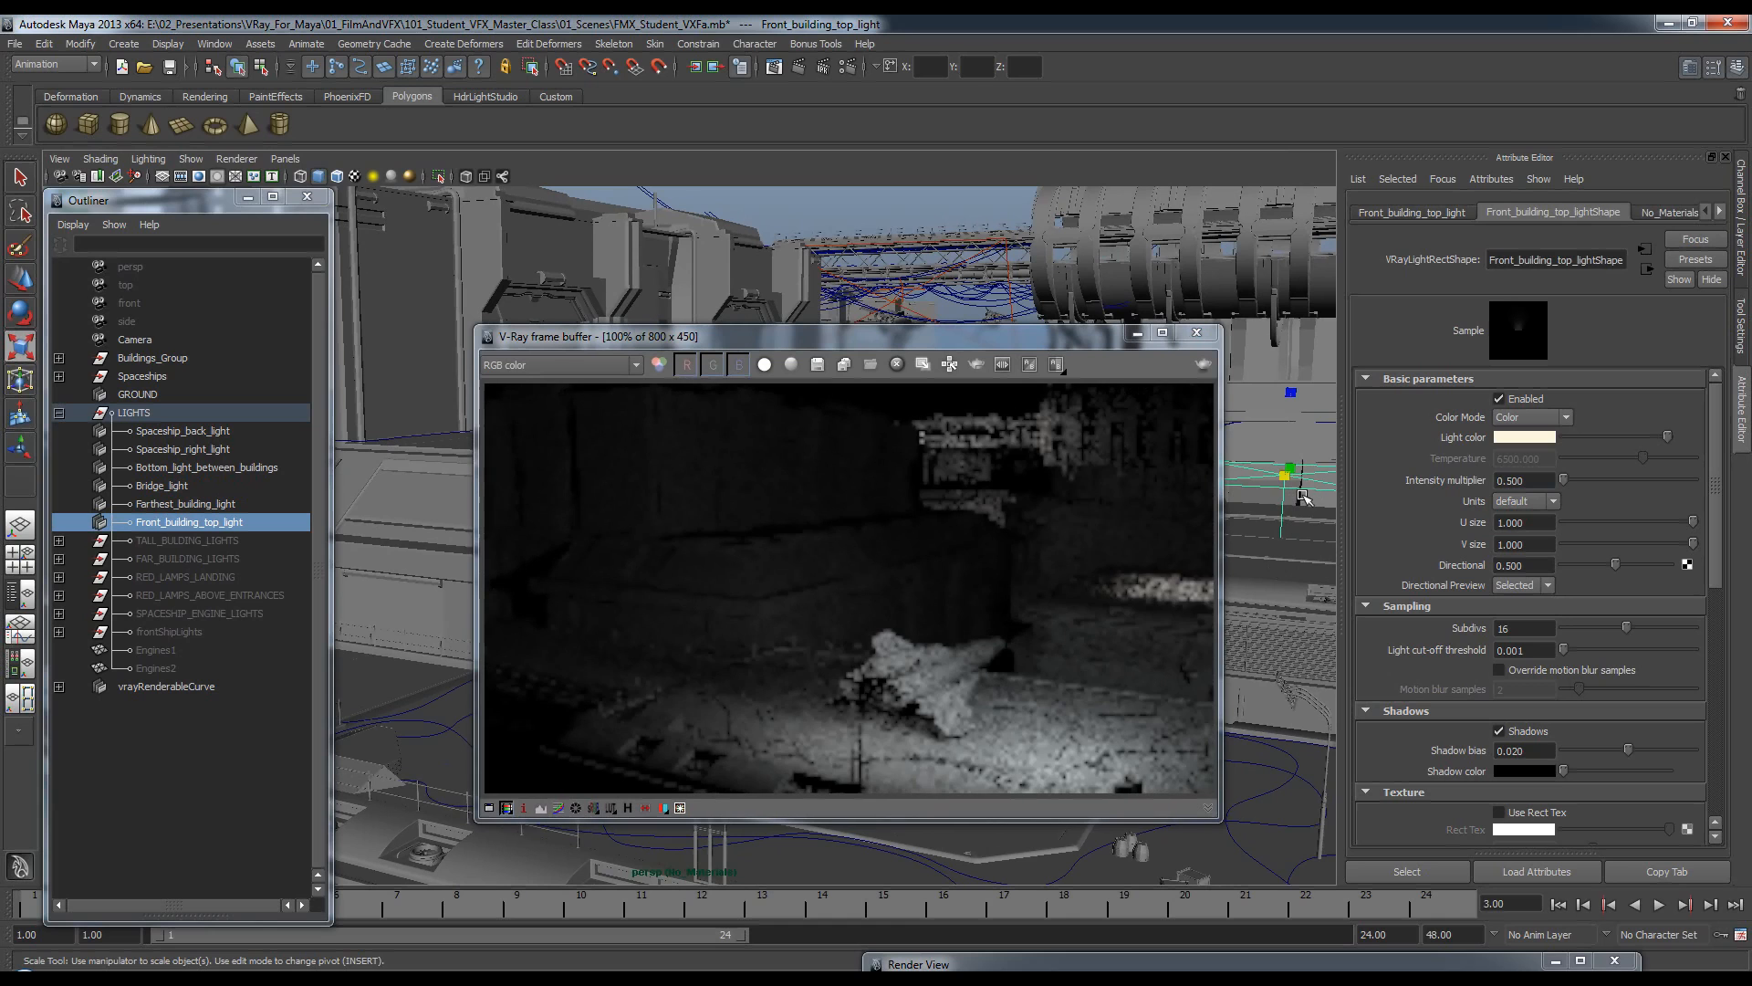
key(w)
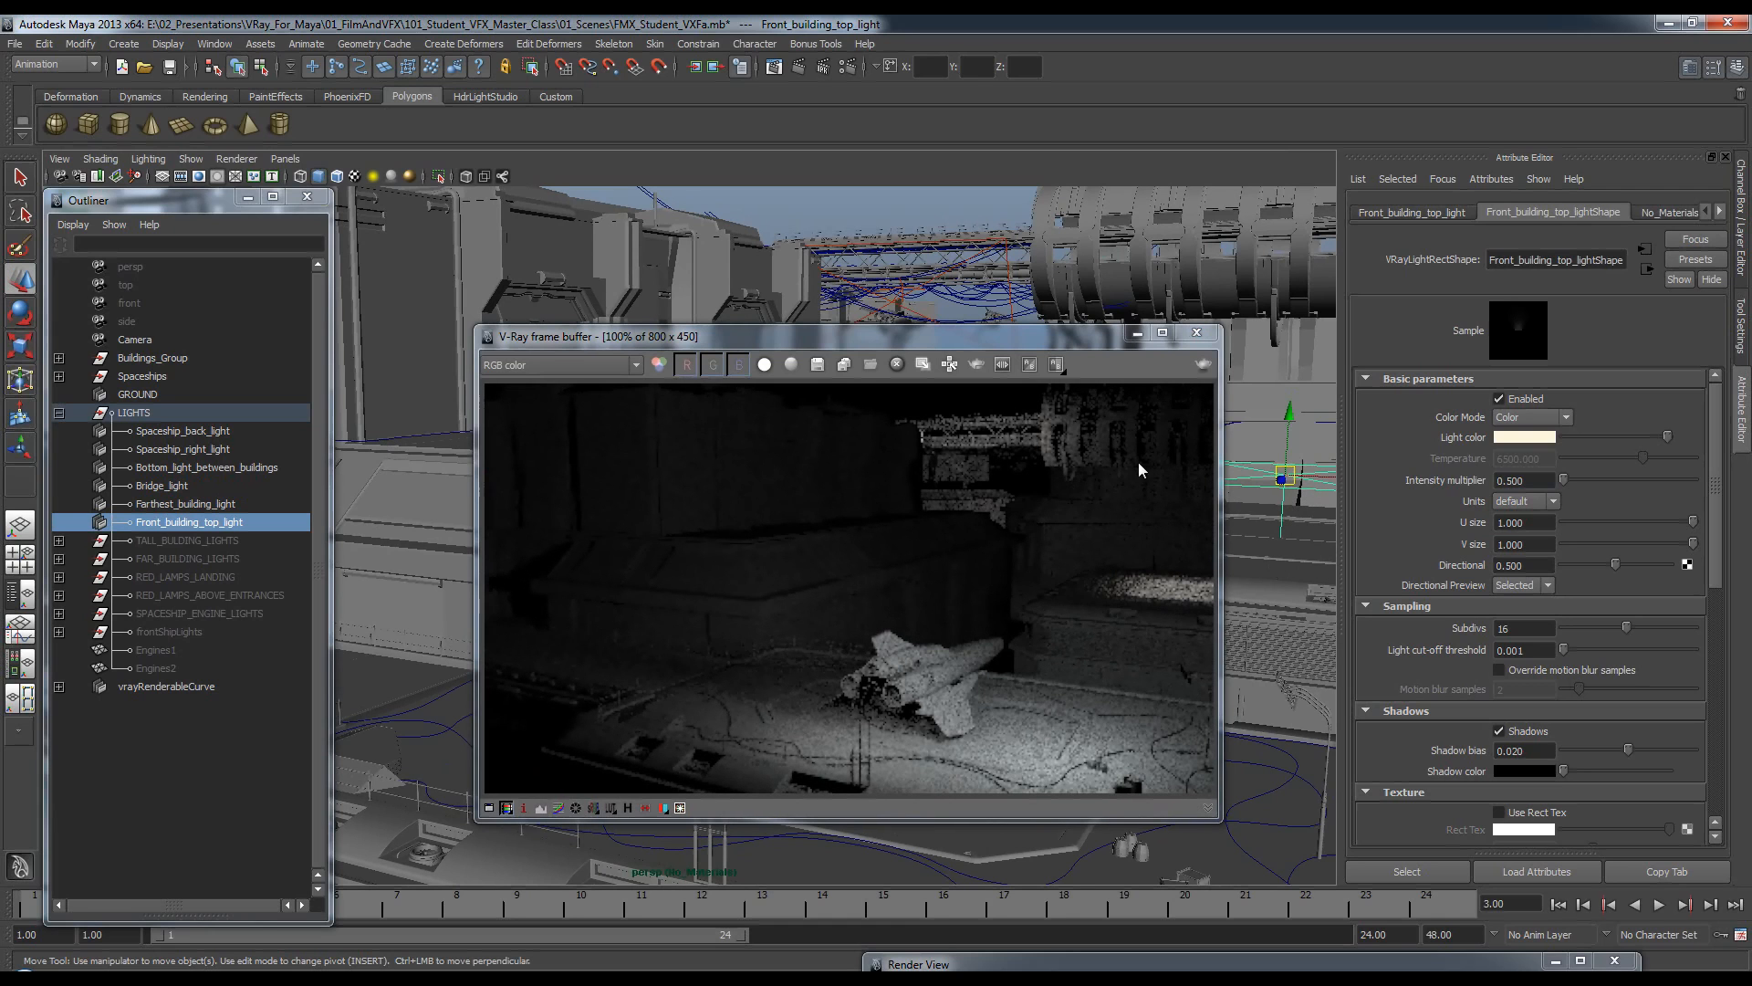
mouse_move(1272, 567)
alt+mouse_down()
mouse_move(1260, 588)
mouse_move(1260, 545)
alt+mouse_up()
drag(1539, 481, 1355, 492)
text(3)
key(Return)
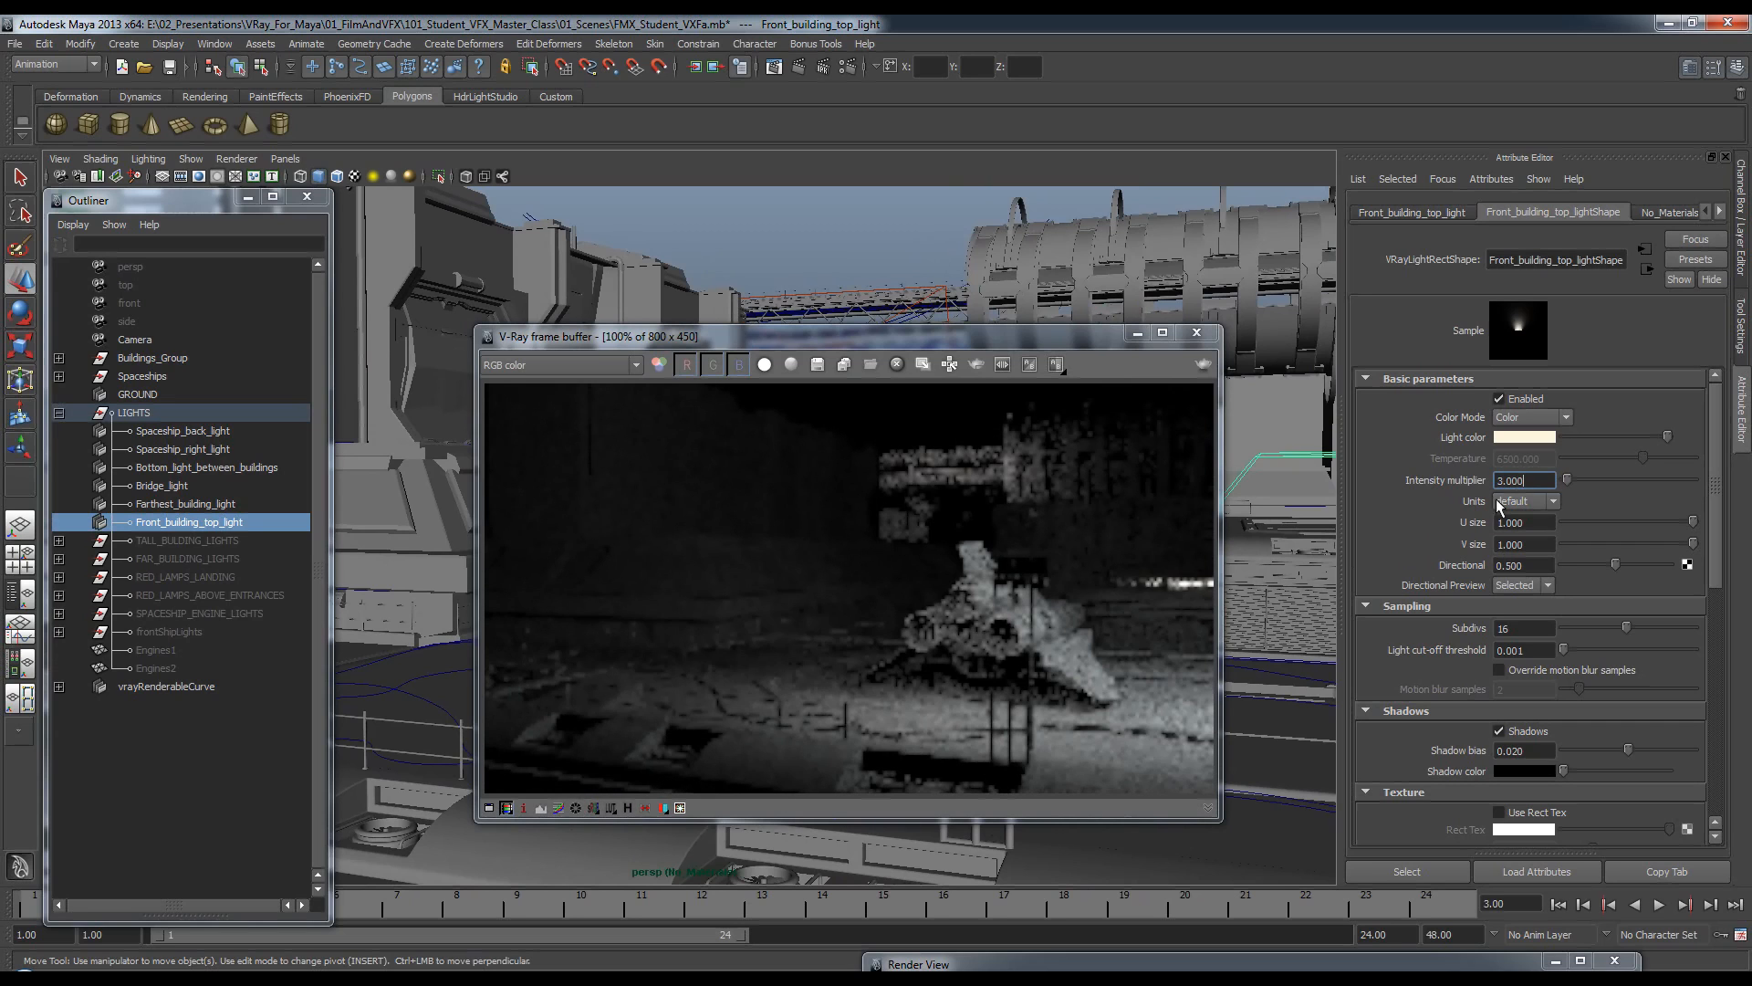
Unhide the TALL_BULDING_LIGHTS group and check its effect on the buildings behind the spaceship.
click(166, 543)
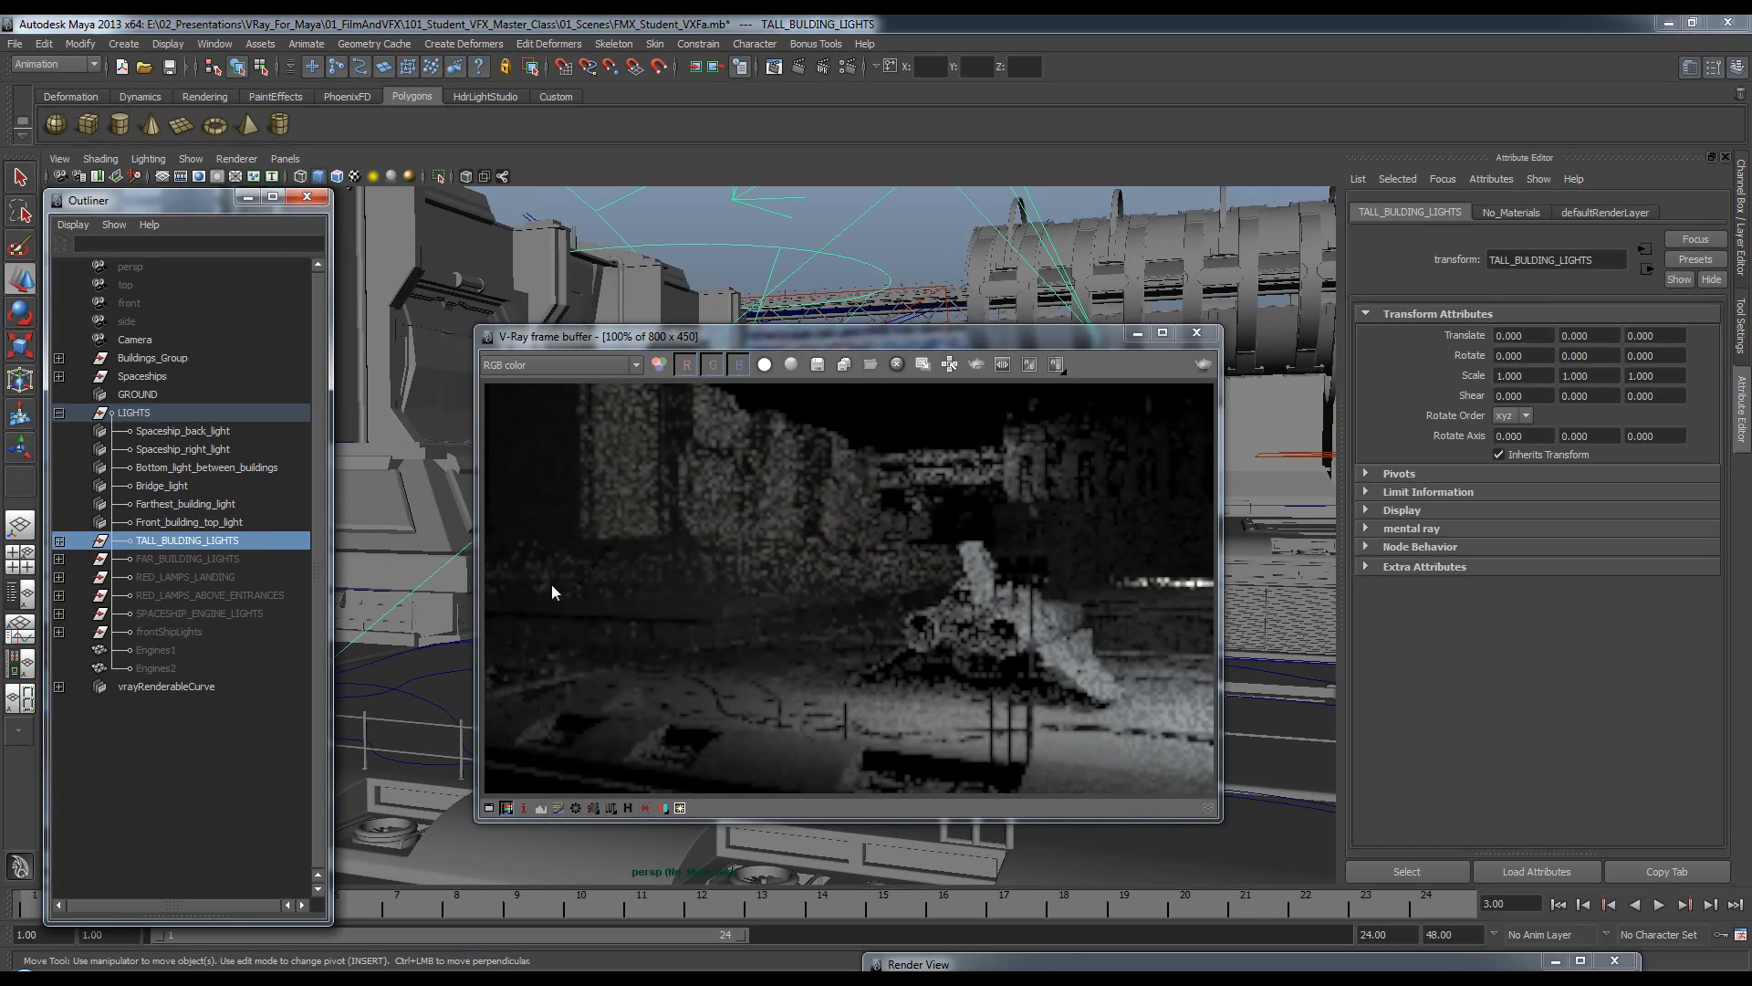
drag(803, 336, 1106, 399)
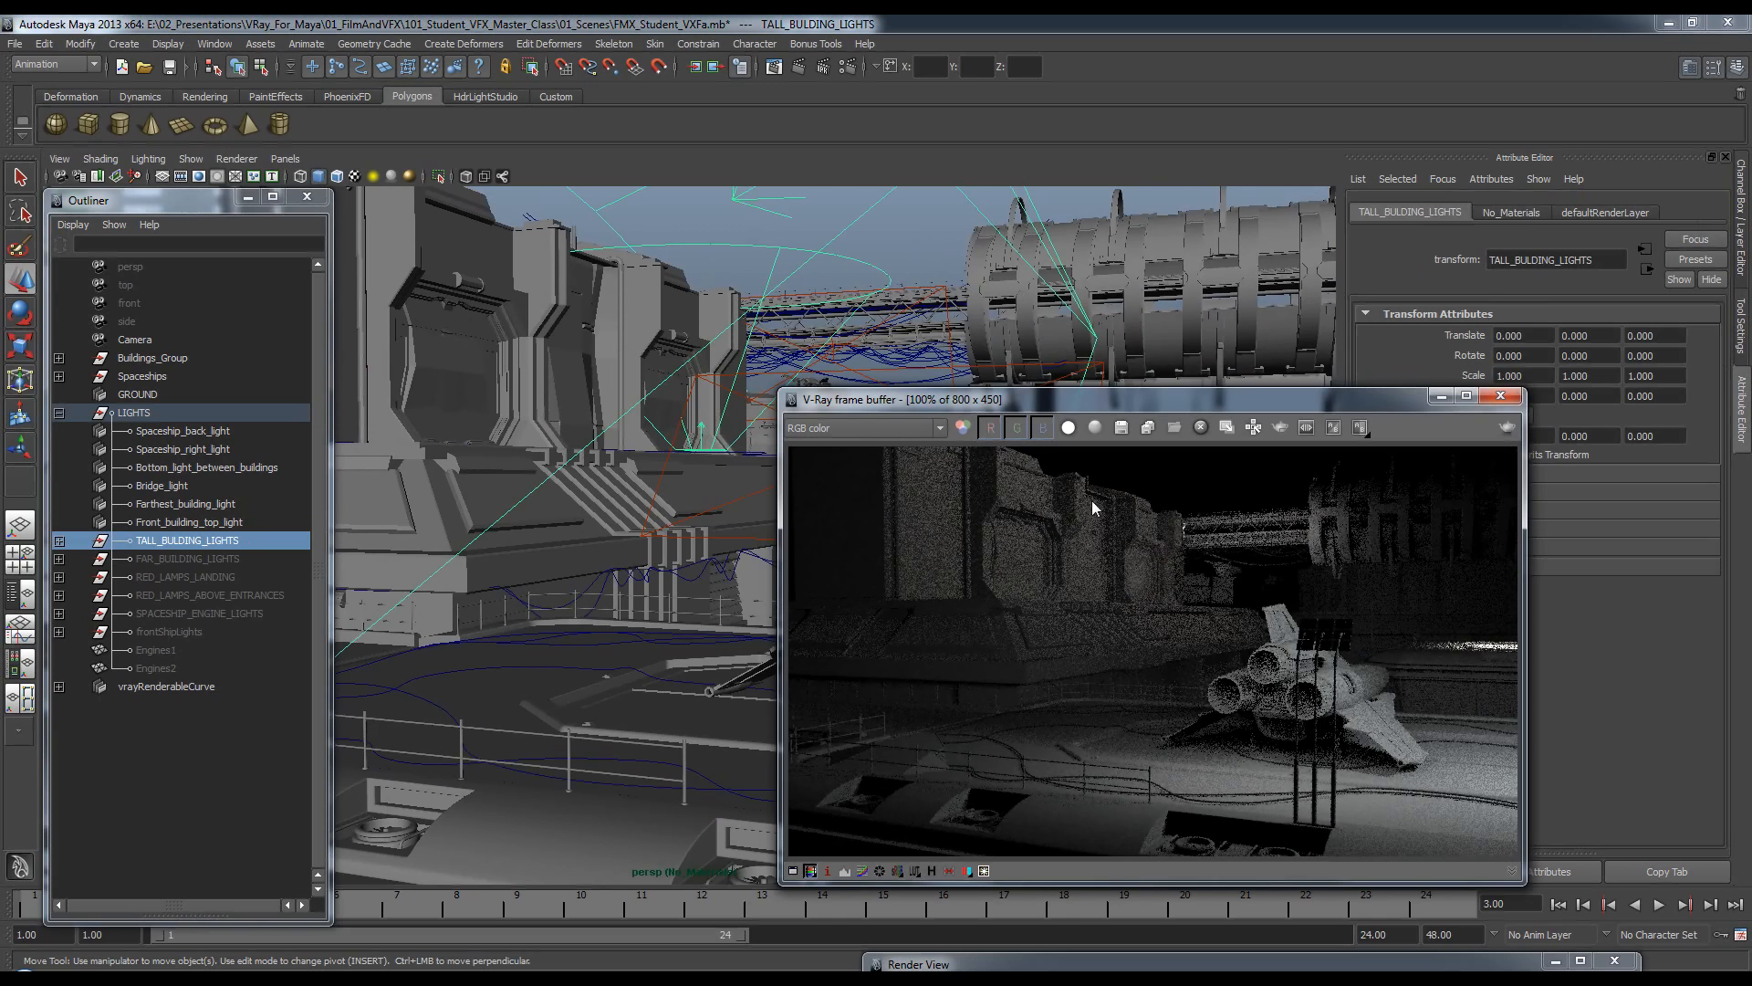
alt+drag(657, 511, 594, 443)
alt+middle_drag(594, 444, 552, 449)
alt+right_drag(552, 449, 577, 477)
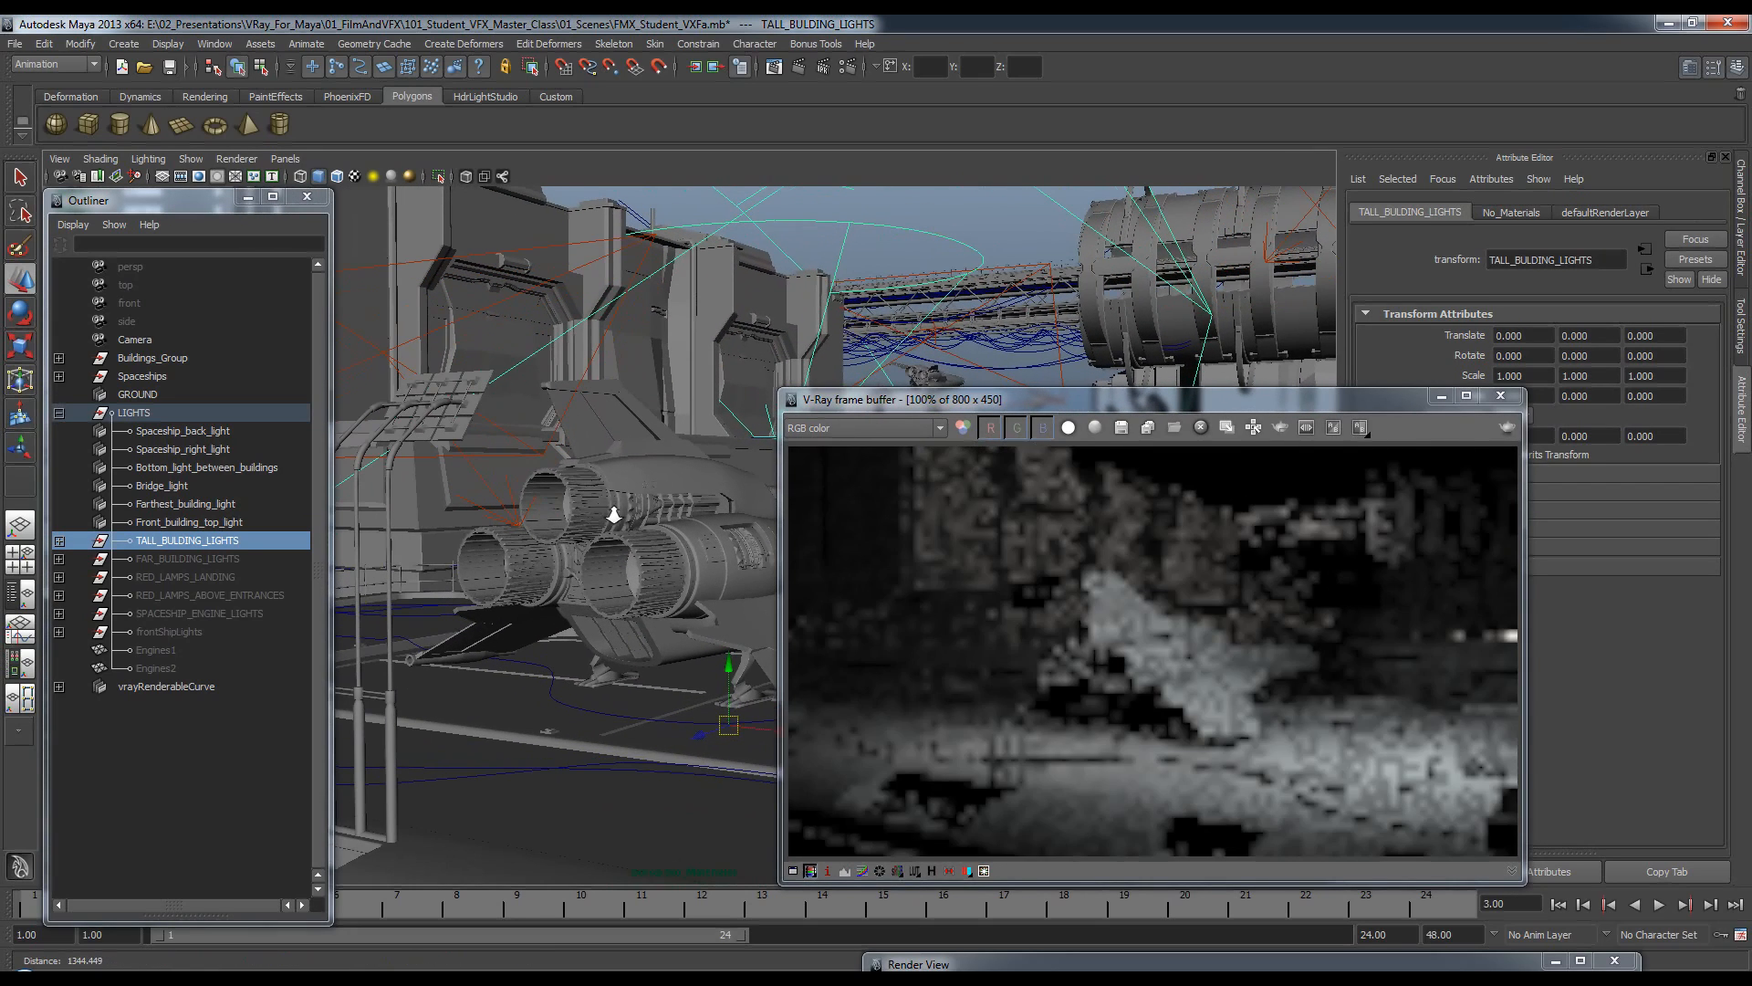
drag(1130, 400, 964, 401)
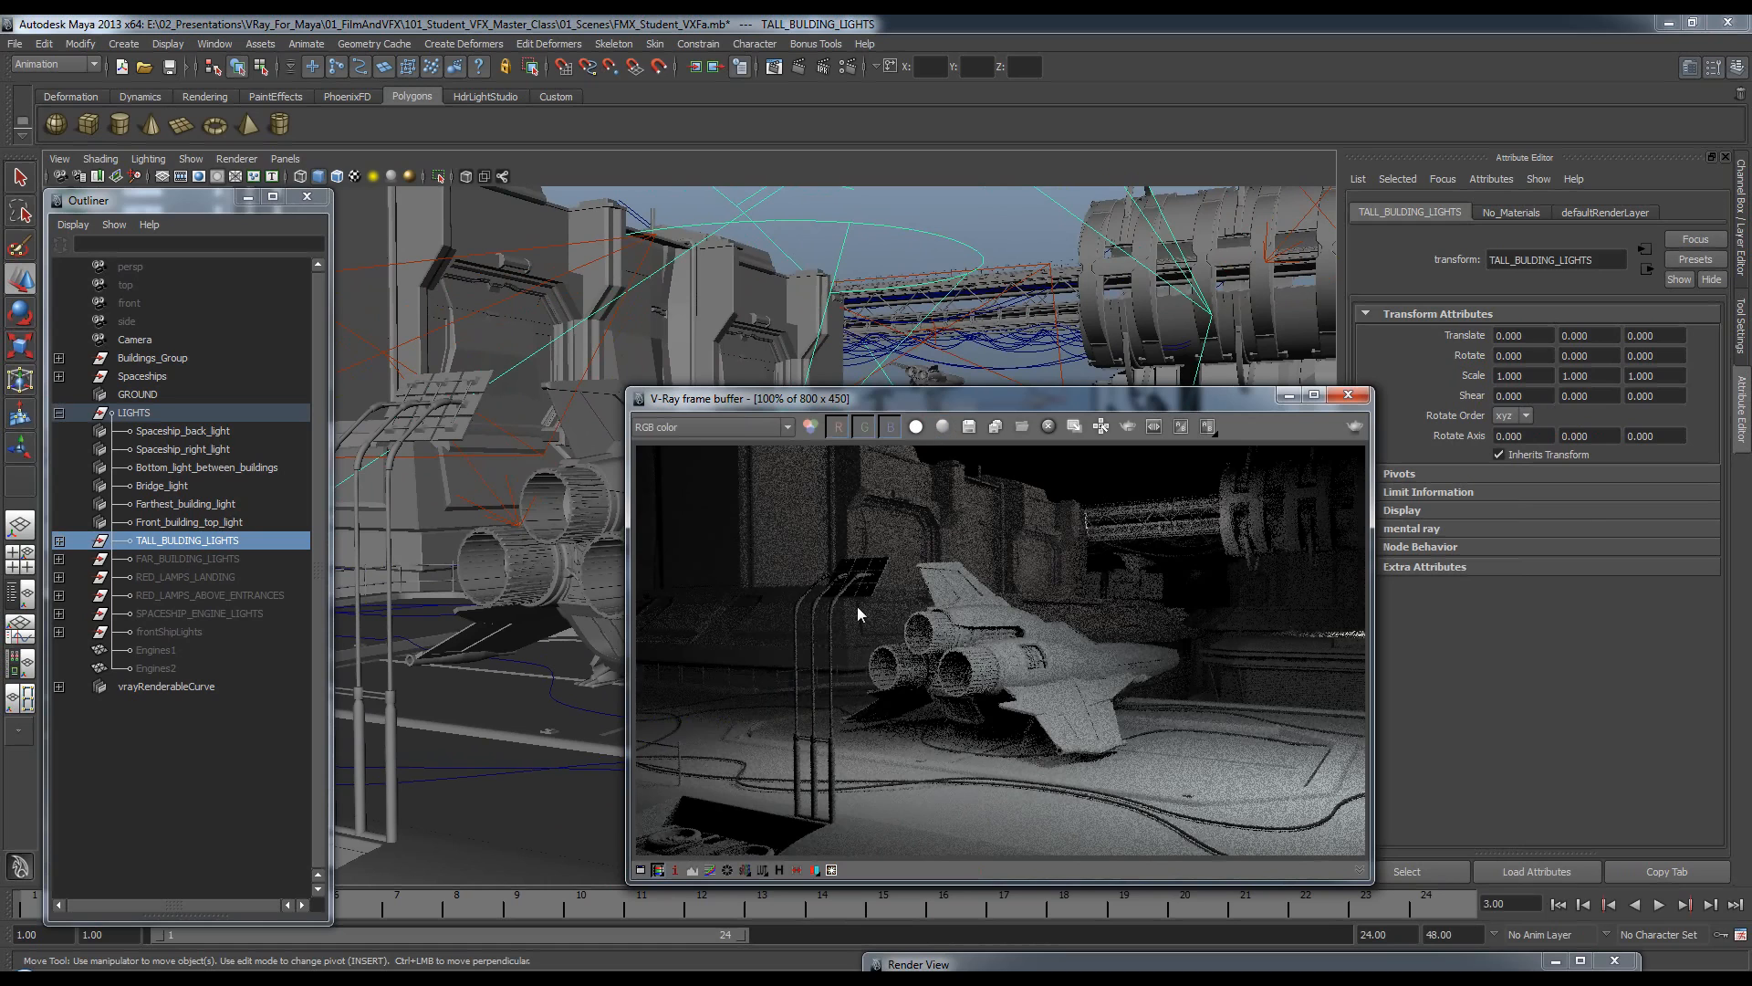
Unhide the FAR_BUILDING_LIGHTS, RED_LAMPS_LANDING and RED_LAMPS_ABOVE_ENTRANCES light groups.
click(194, 560)
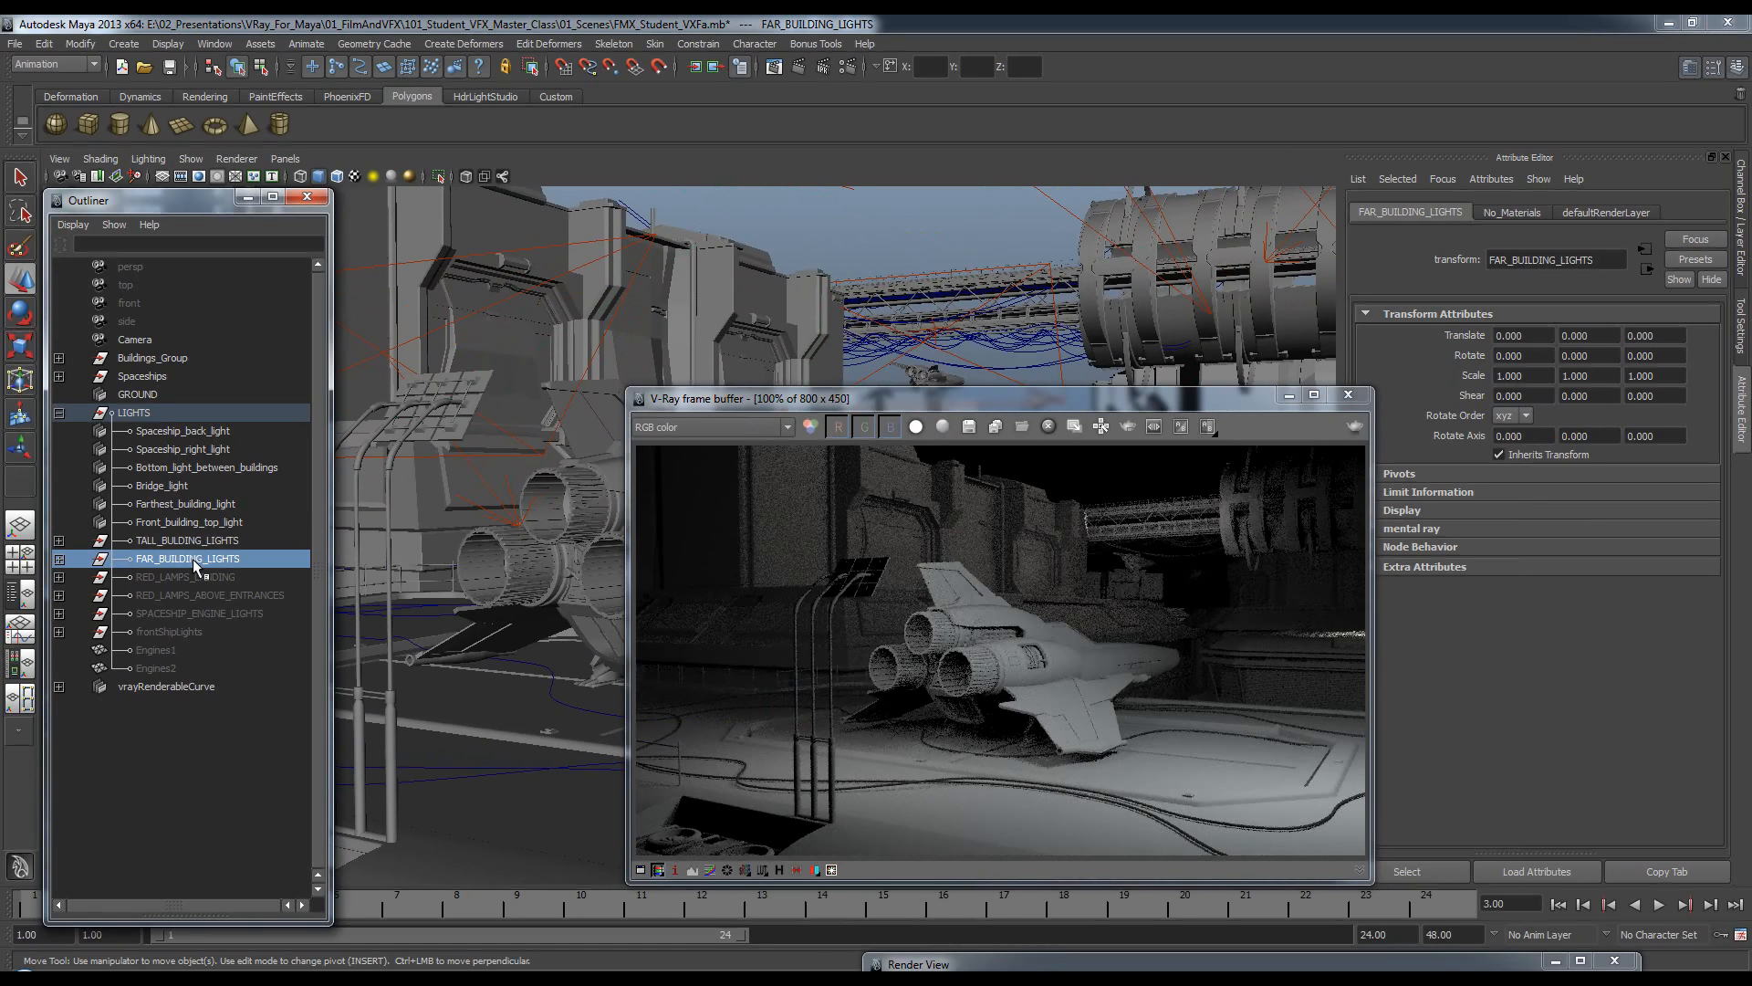
click(152, 578)
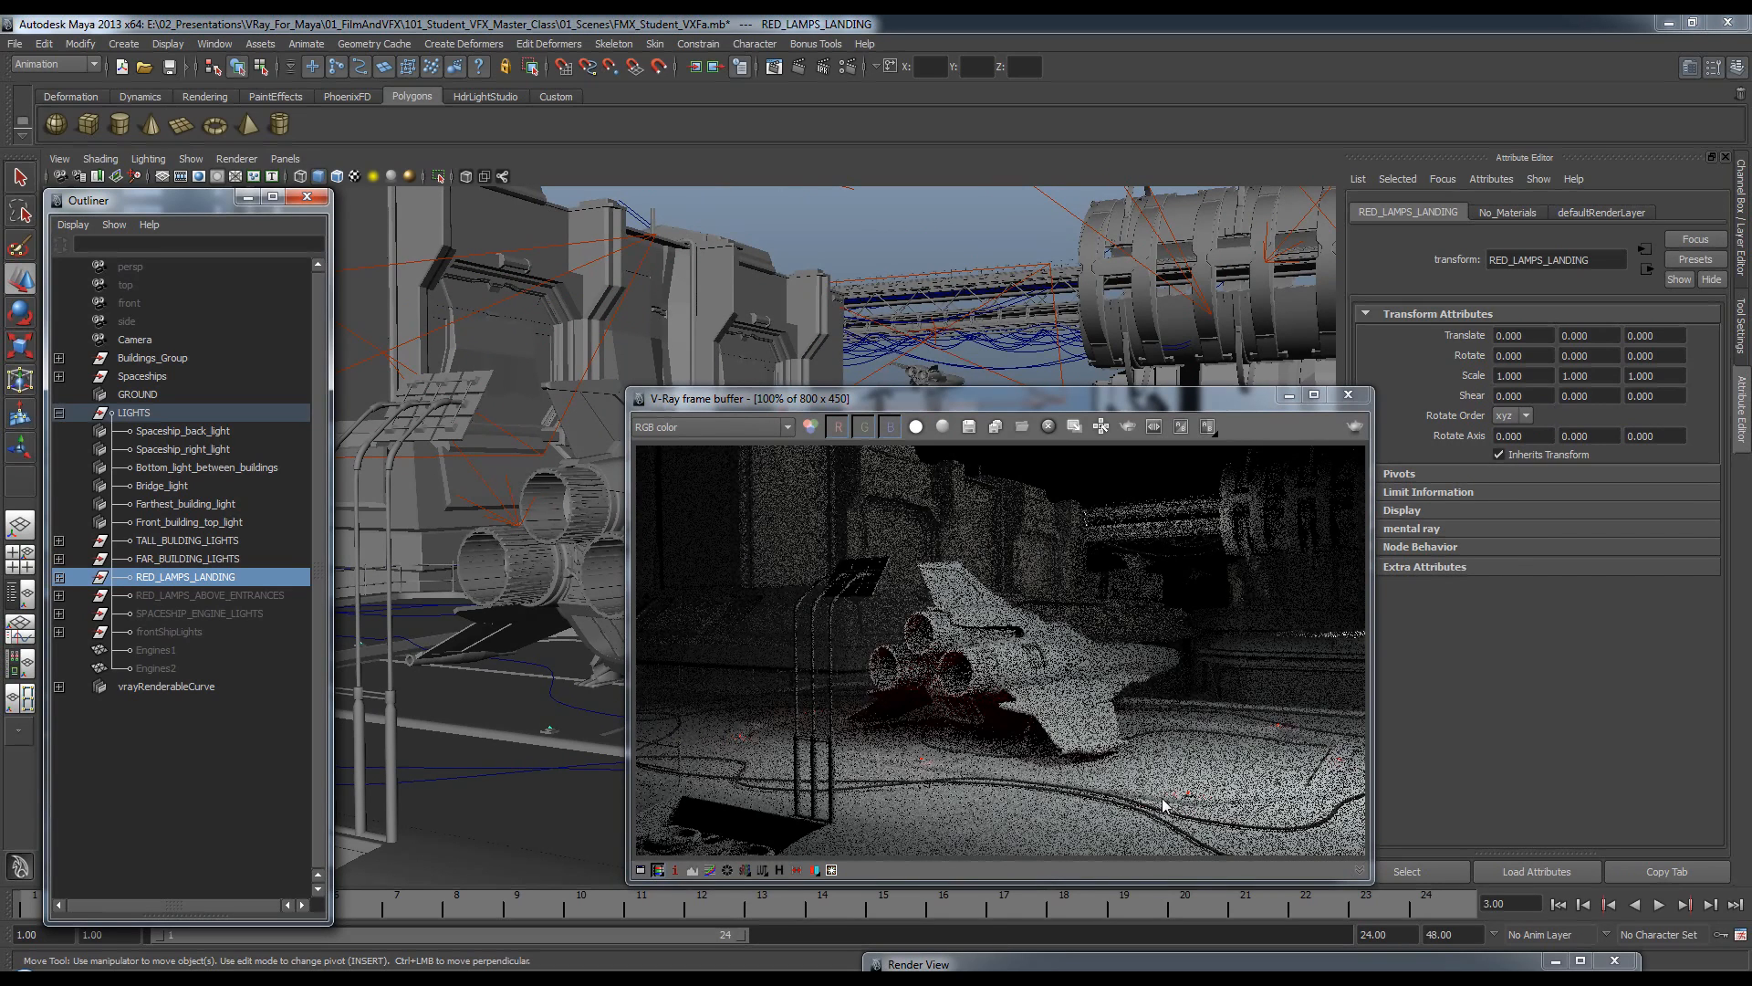
click(219, 595)
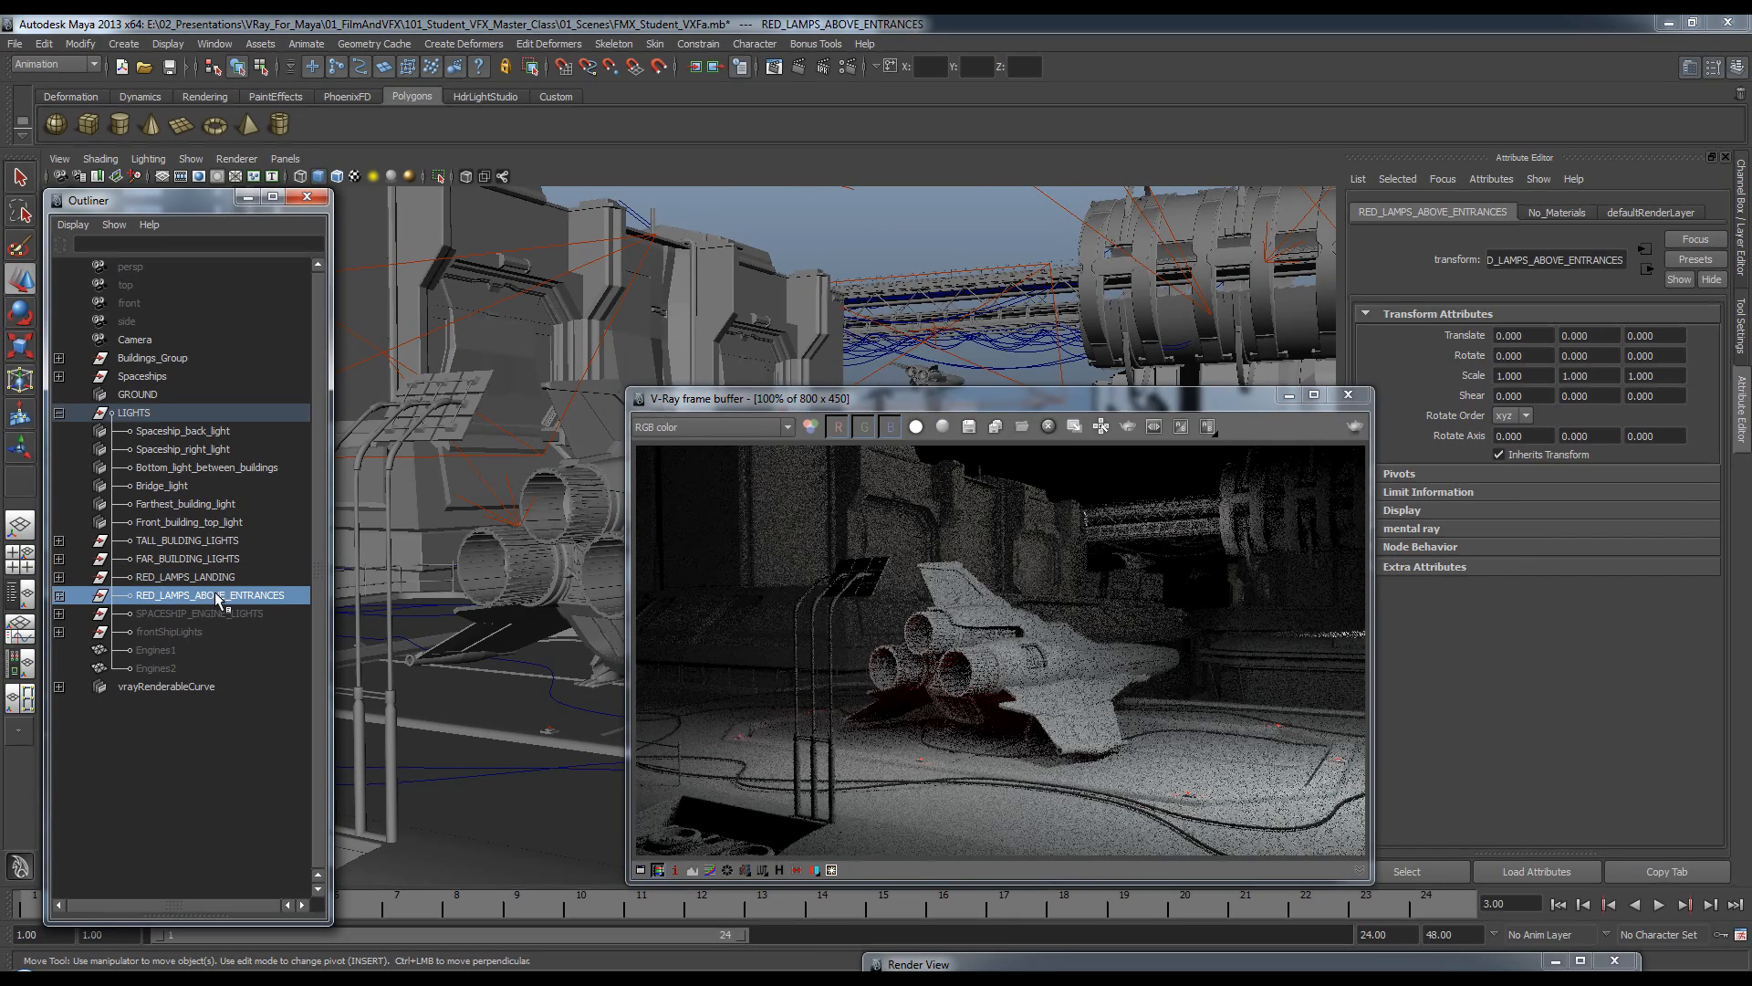
key(shift+h)
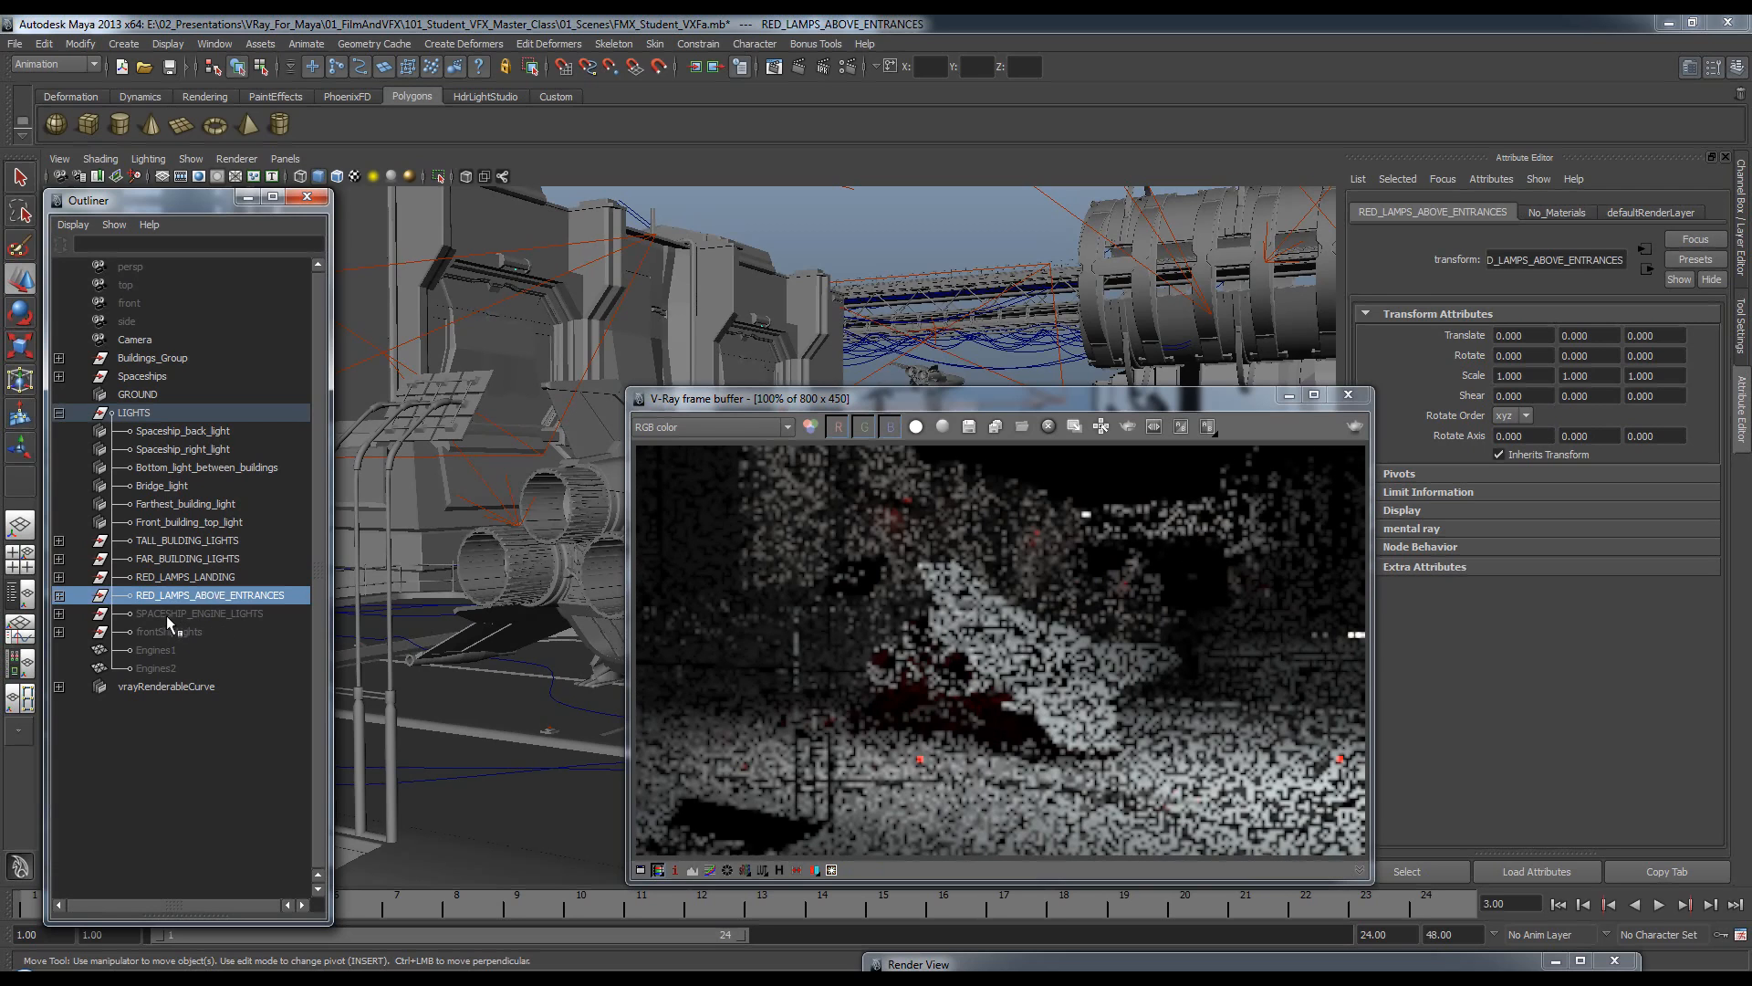
Unhide the SPACESHIP_ENGINE_LIGHTS and frontShipLights groups and check the engines' glow in the render.
click(168, 614)
key(shift+h)
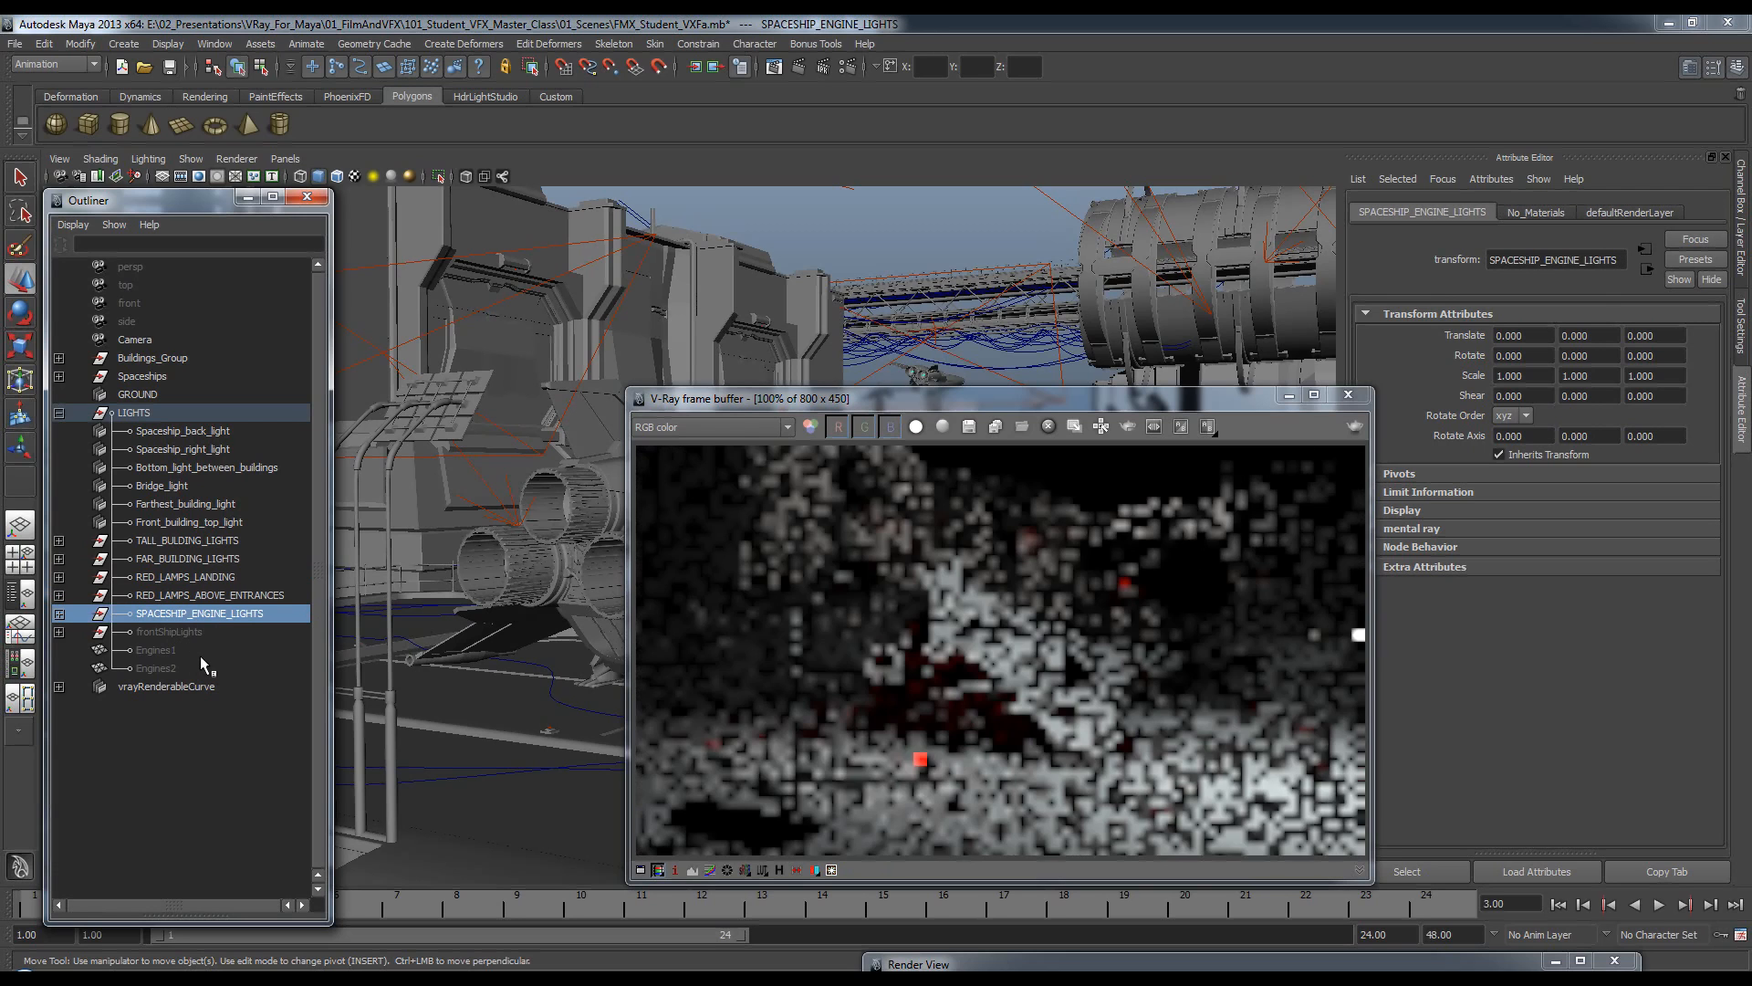
drag(936, 399, 855, 314)
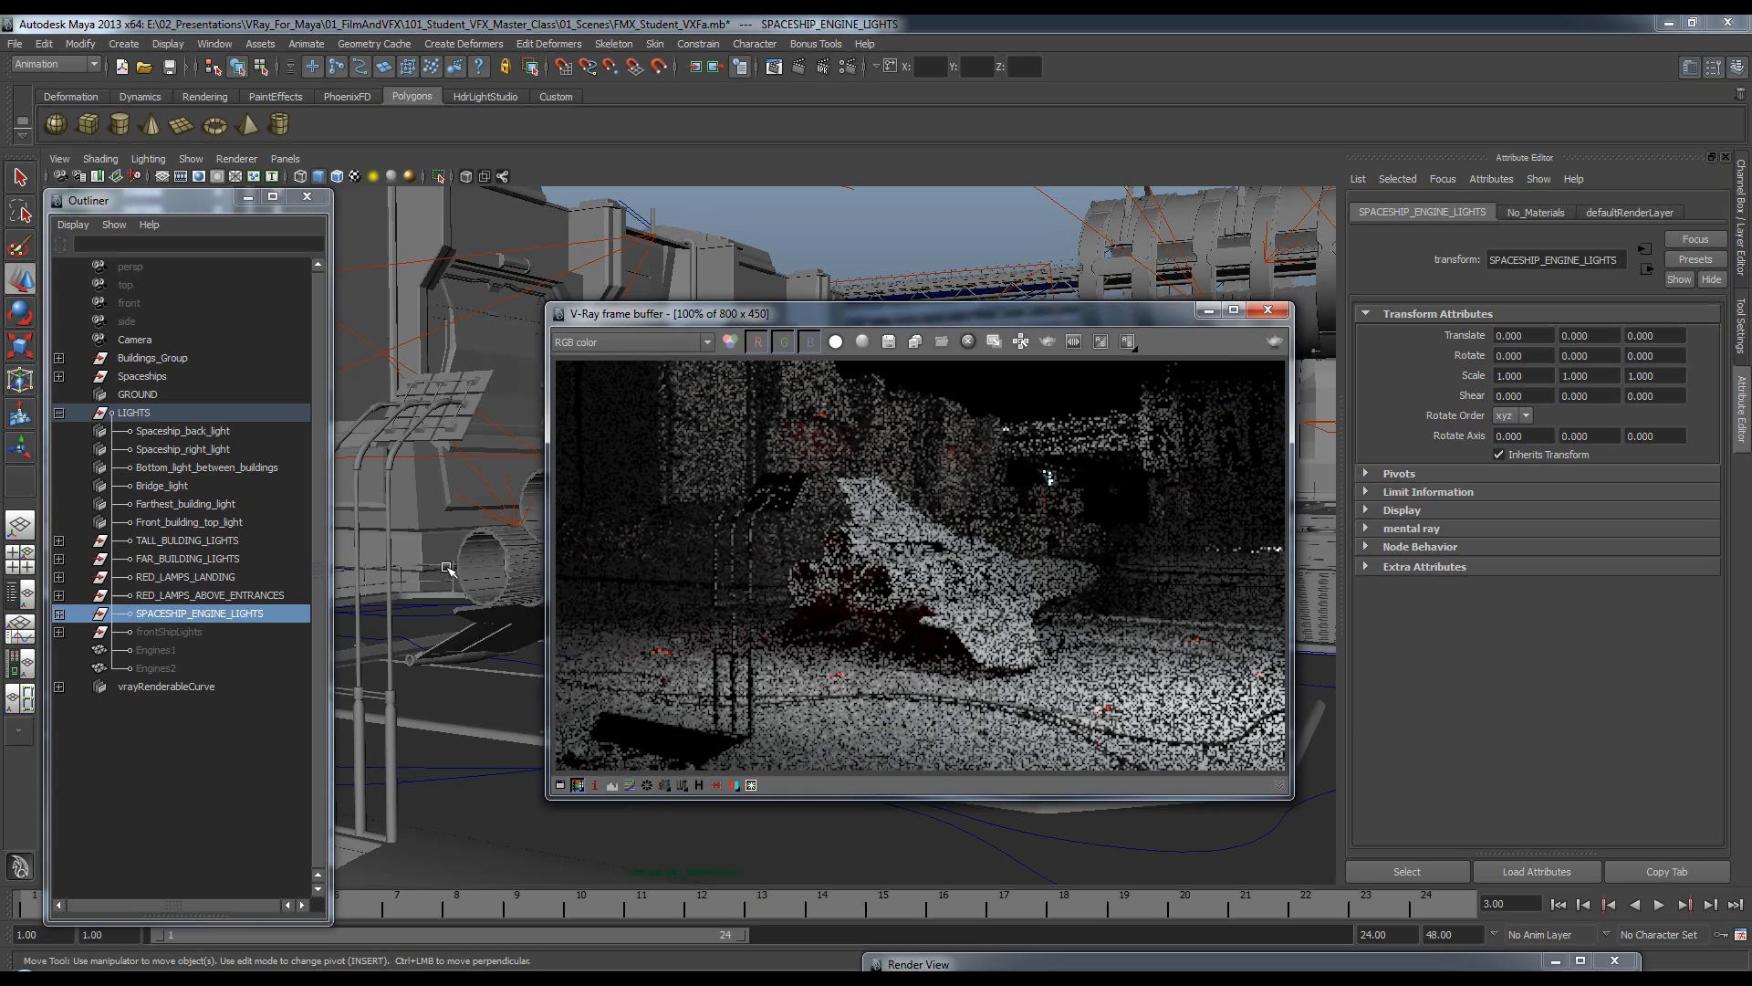
click(164, 632)
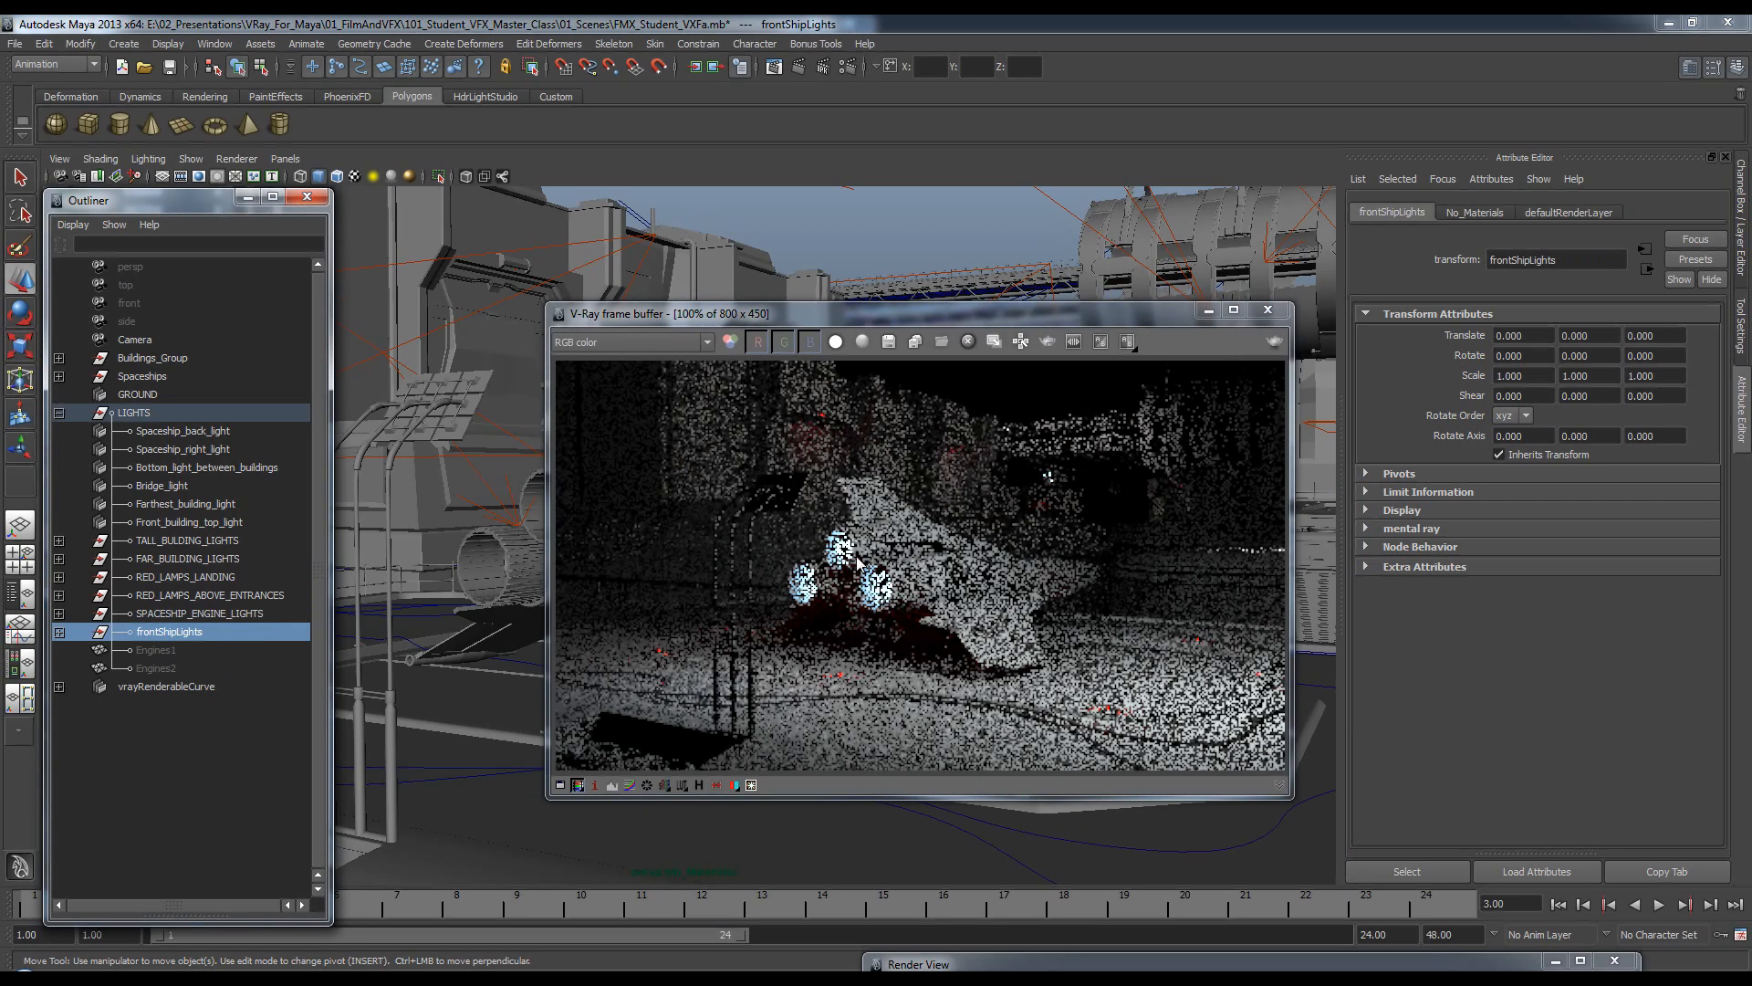
drag(821, 313, 850, 206)
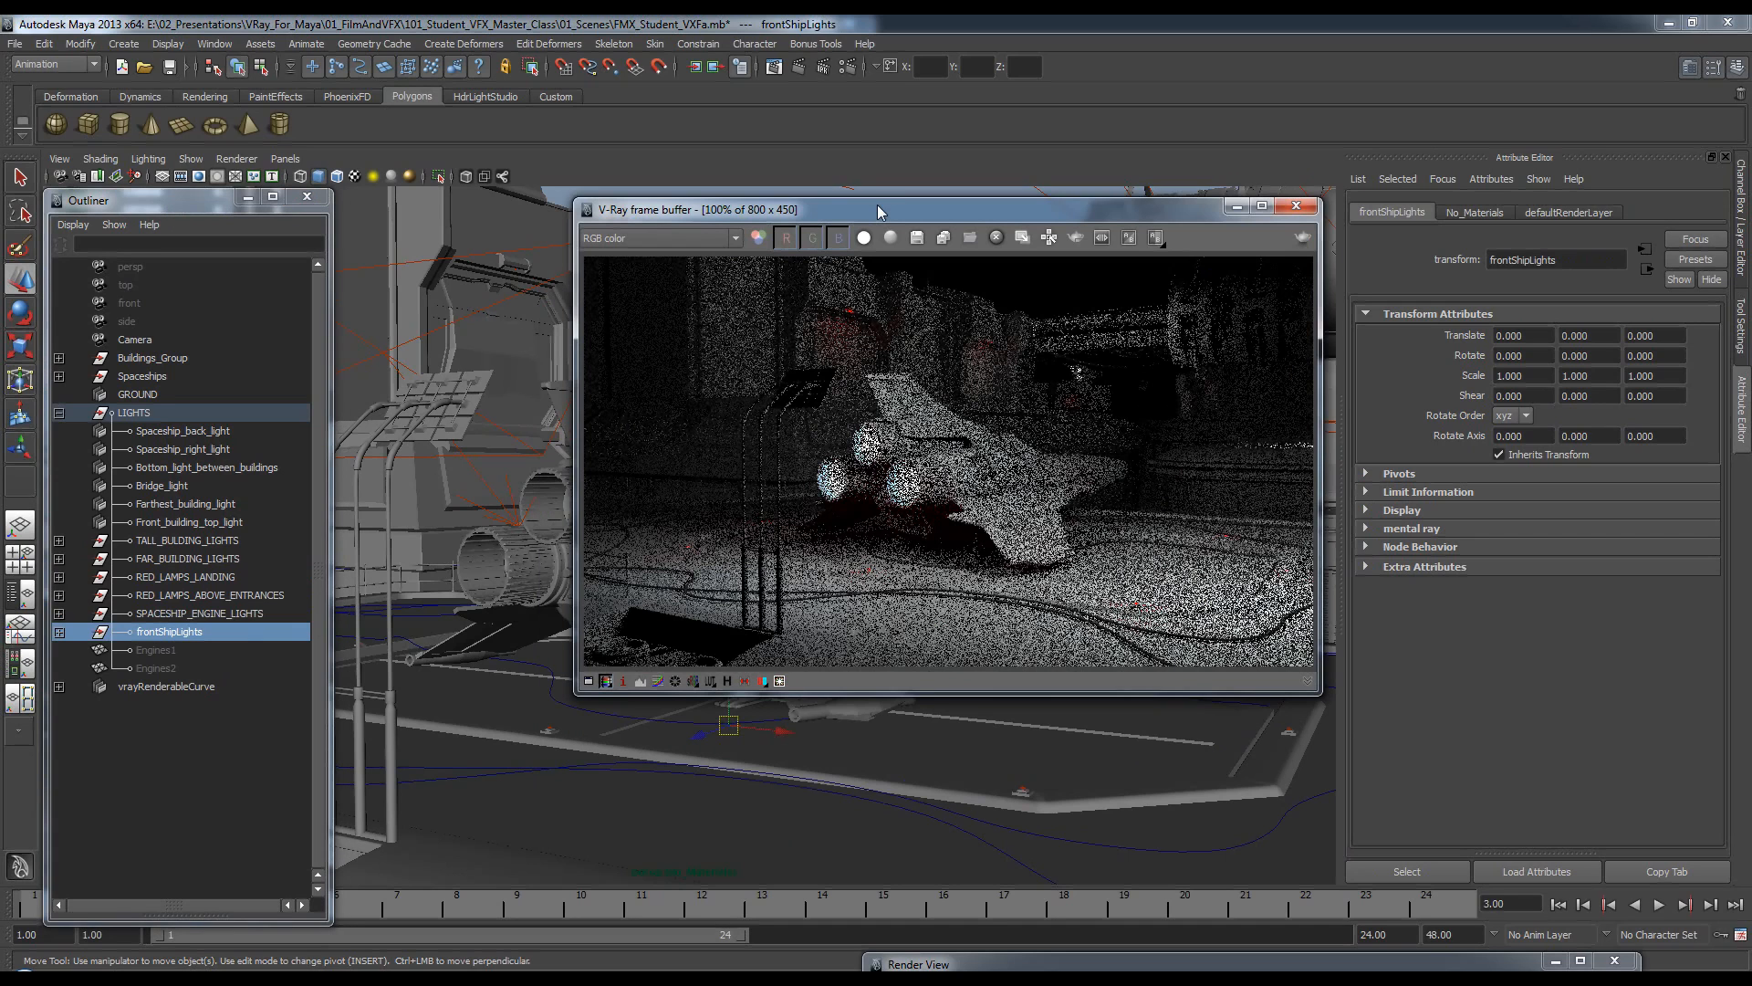
alt+right_drag(449, 527, 502, 508)
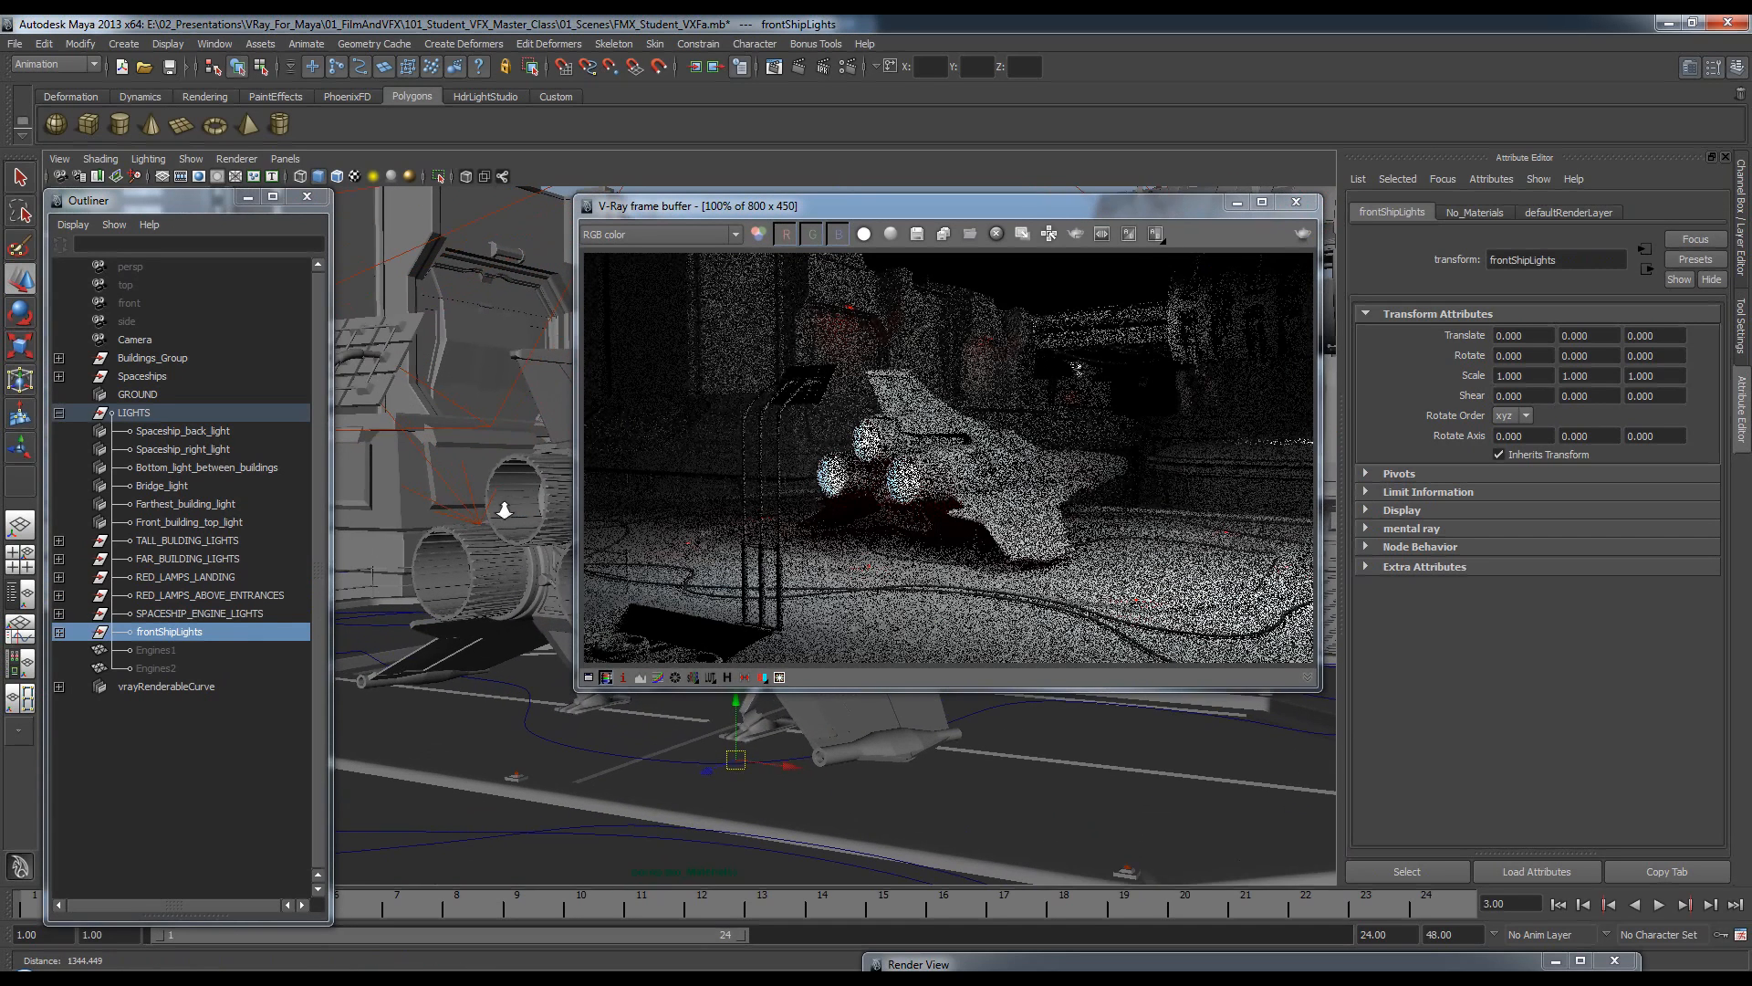
alt+middle_drag(466, 512, 468, 527)
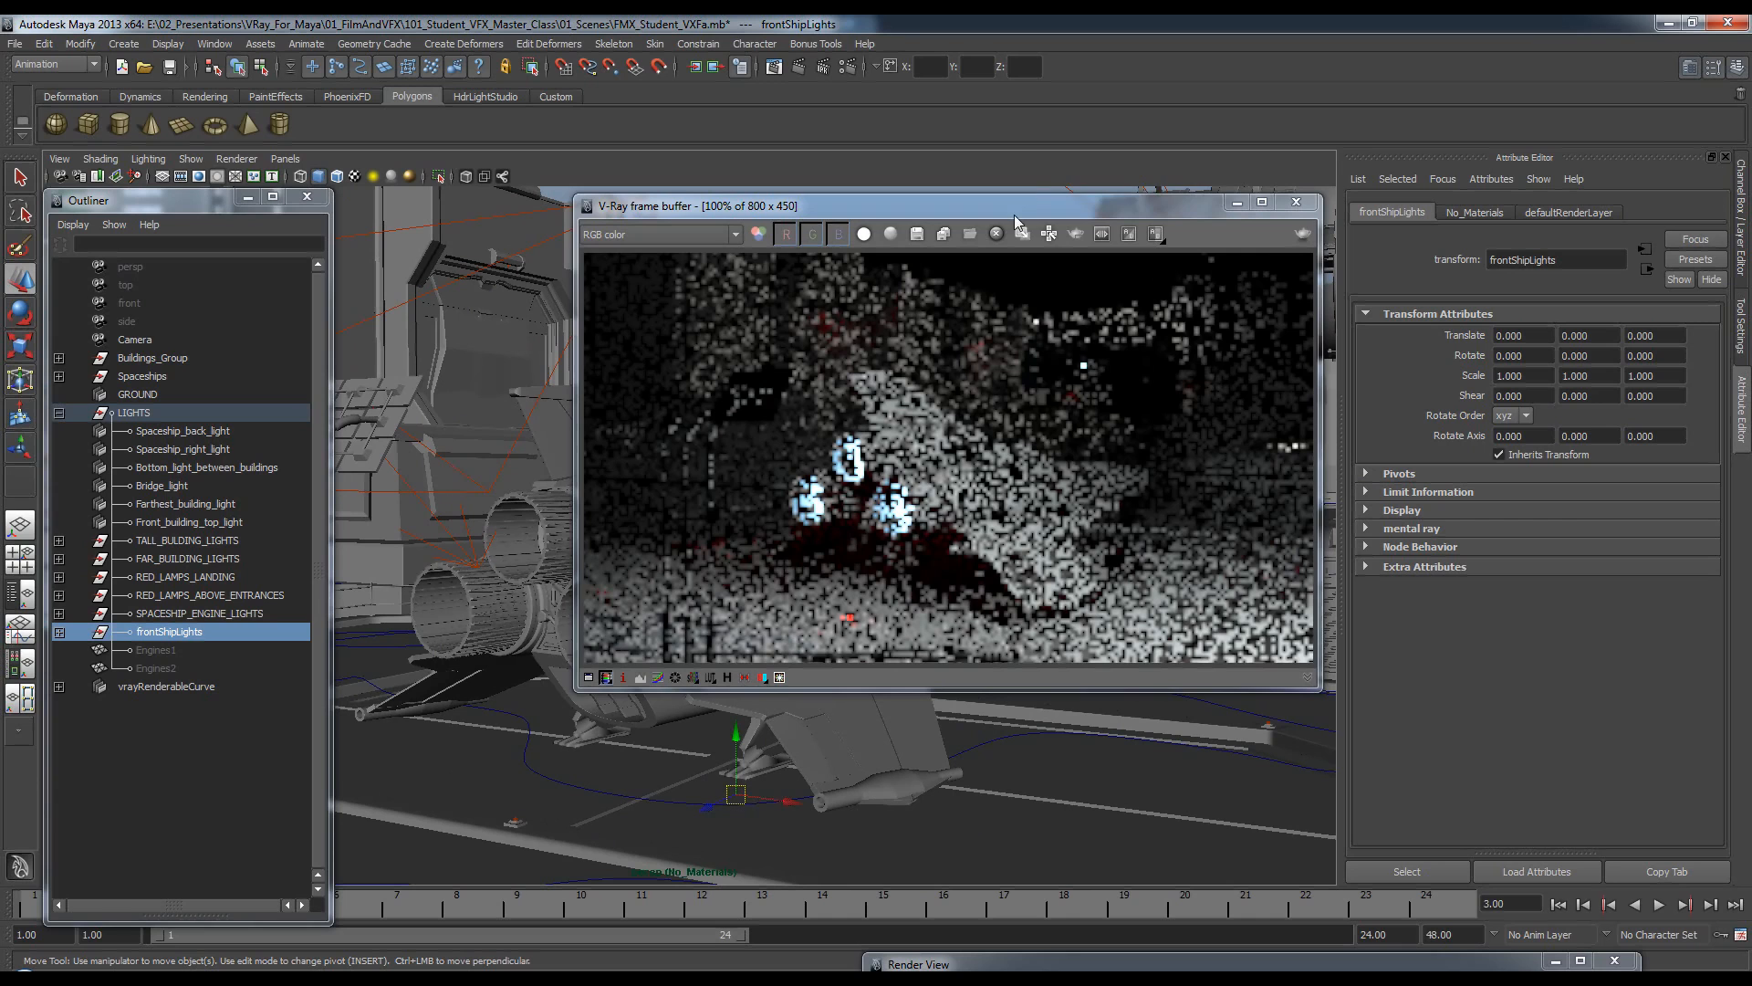
drag(998, 209, 984, 202)
alt+middle_drag(778, 746, 792, 756)
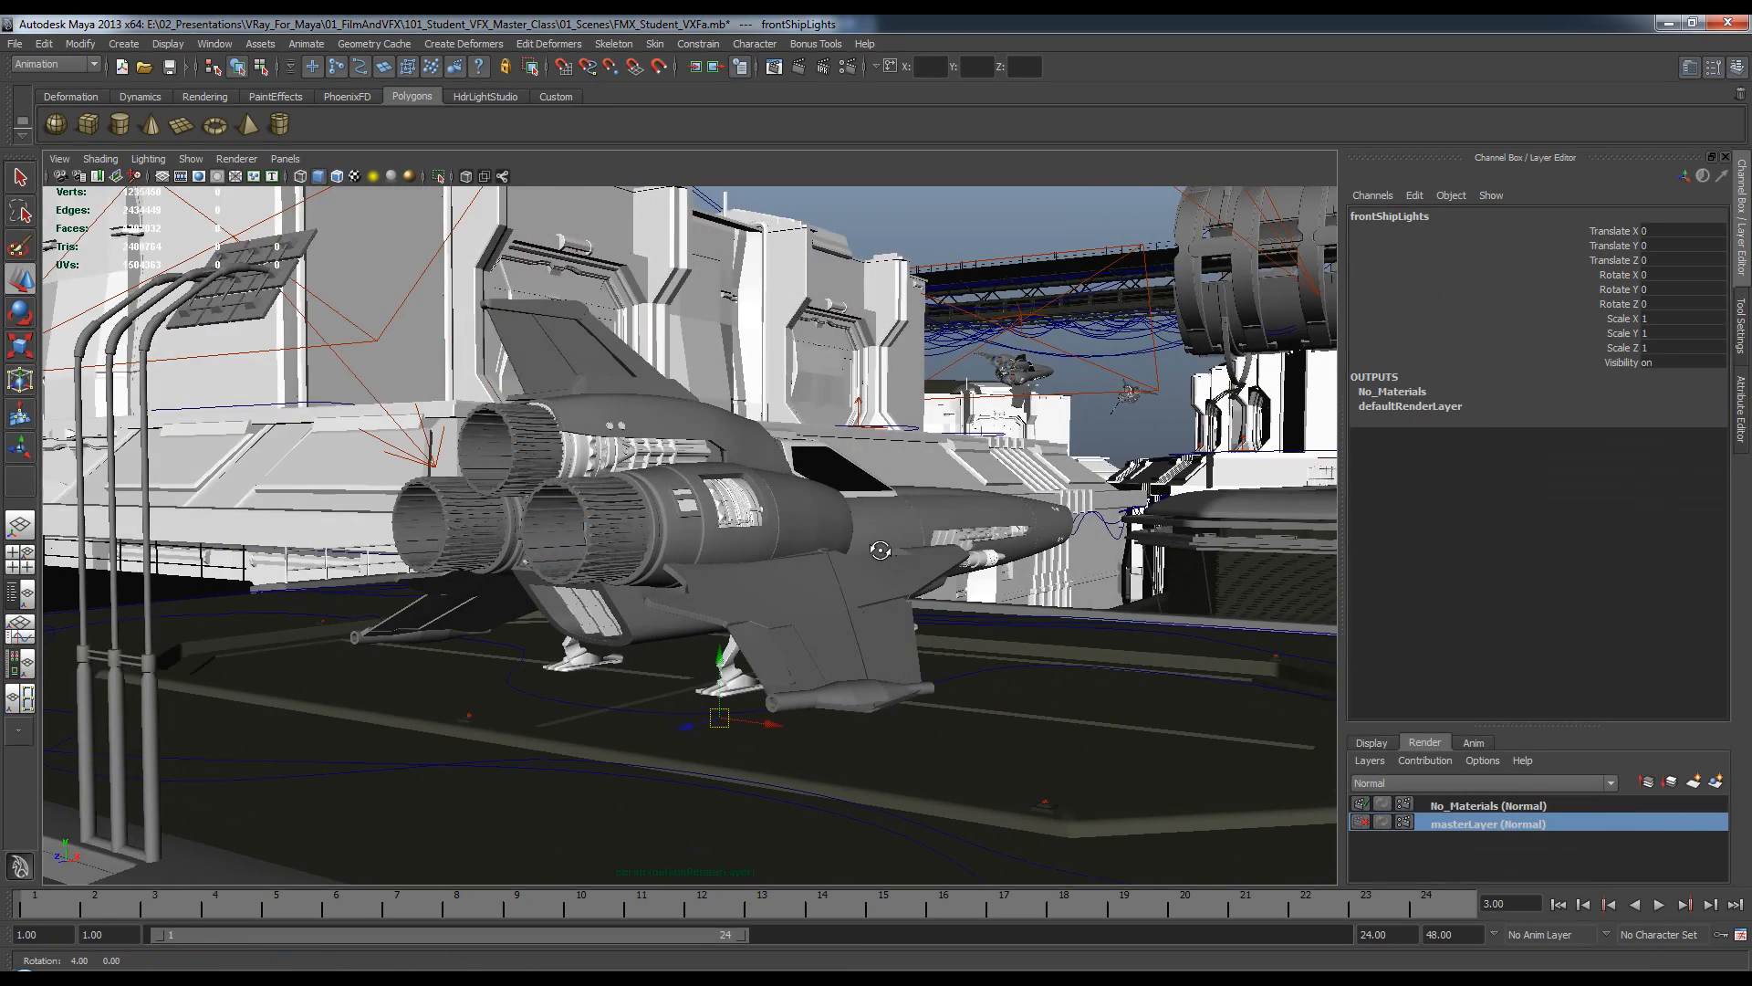
Start the V-Ray RT render on masterLayer with the scene's materials and follow the texture loading in the V-Ray console.
alt+drag(693, 511, 786, 593)
click(825, 73)
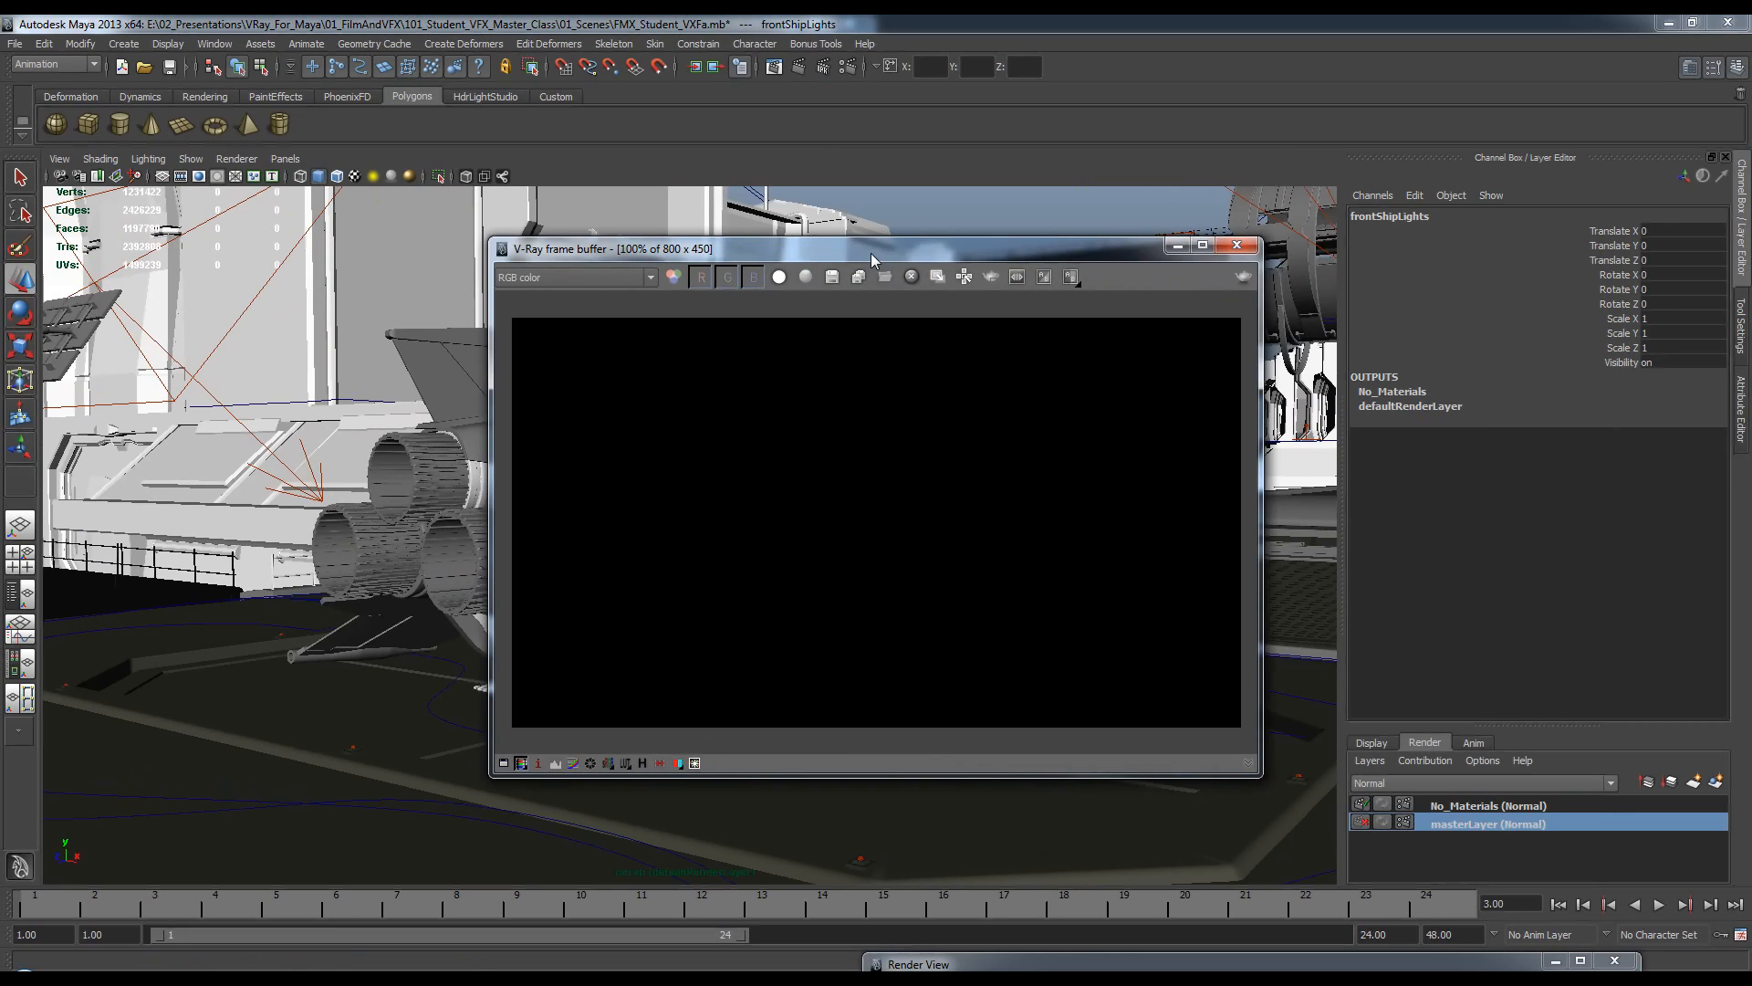
drag(870, 254, 959, 207)
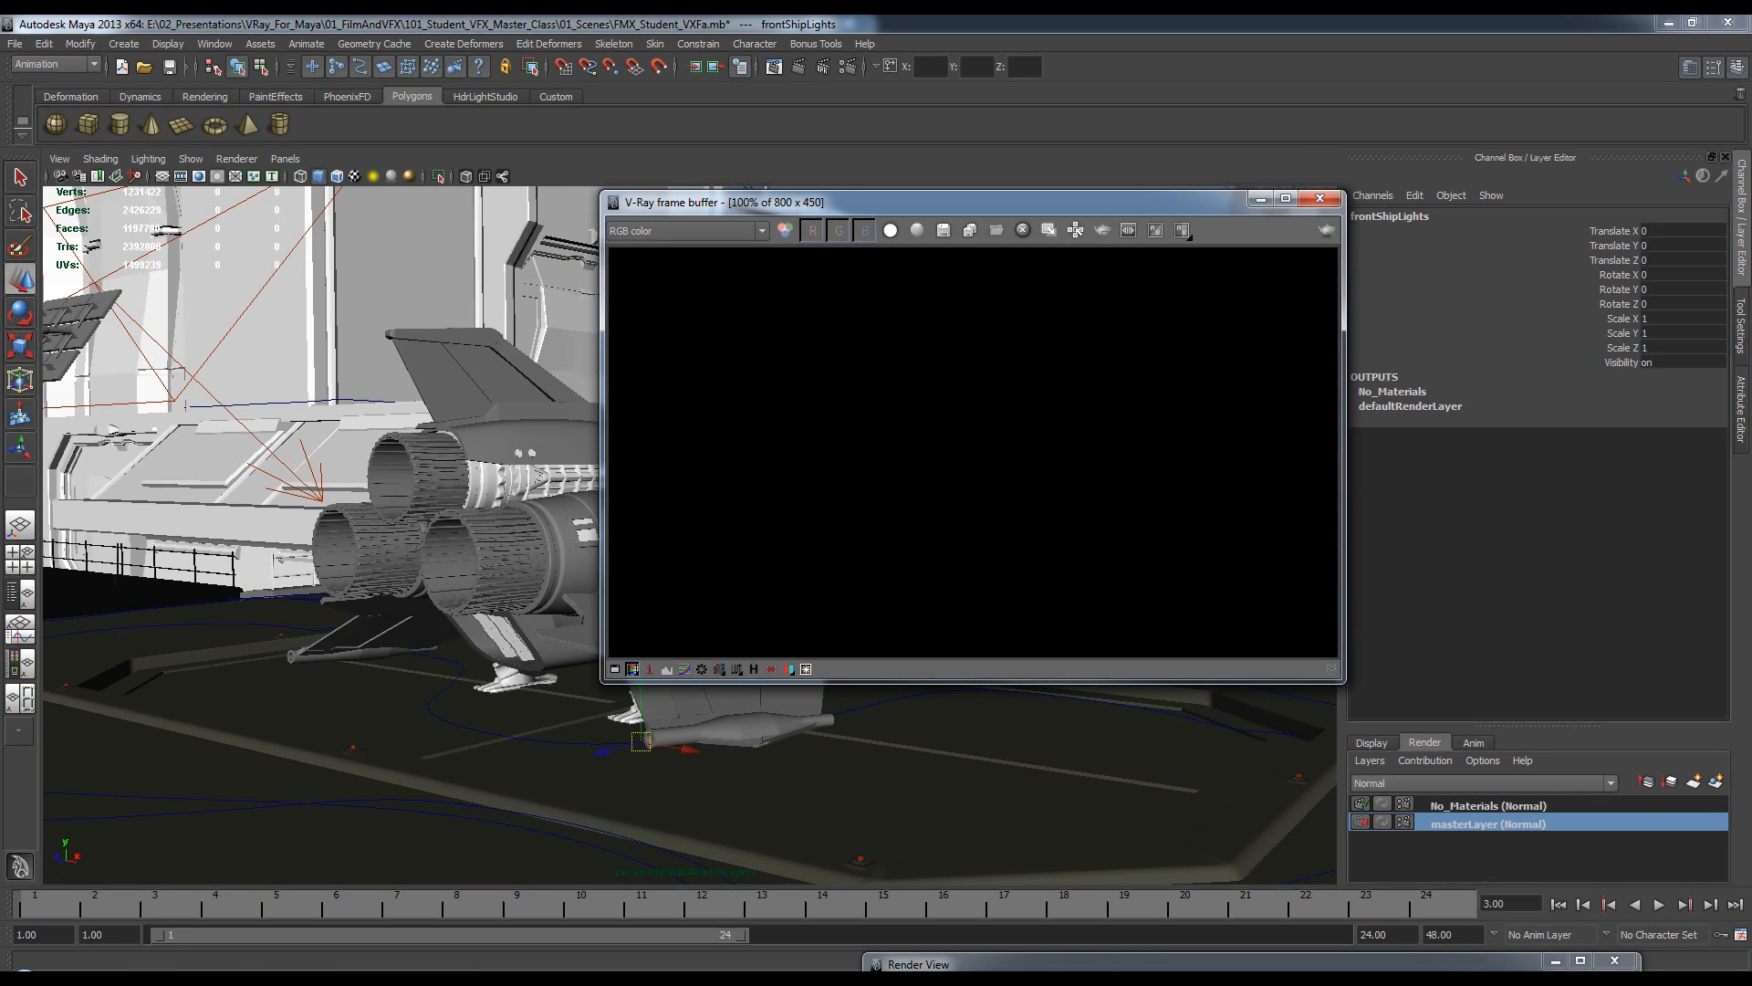
drag(812, 202, 851, 201)
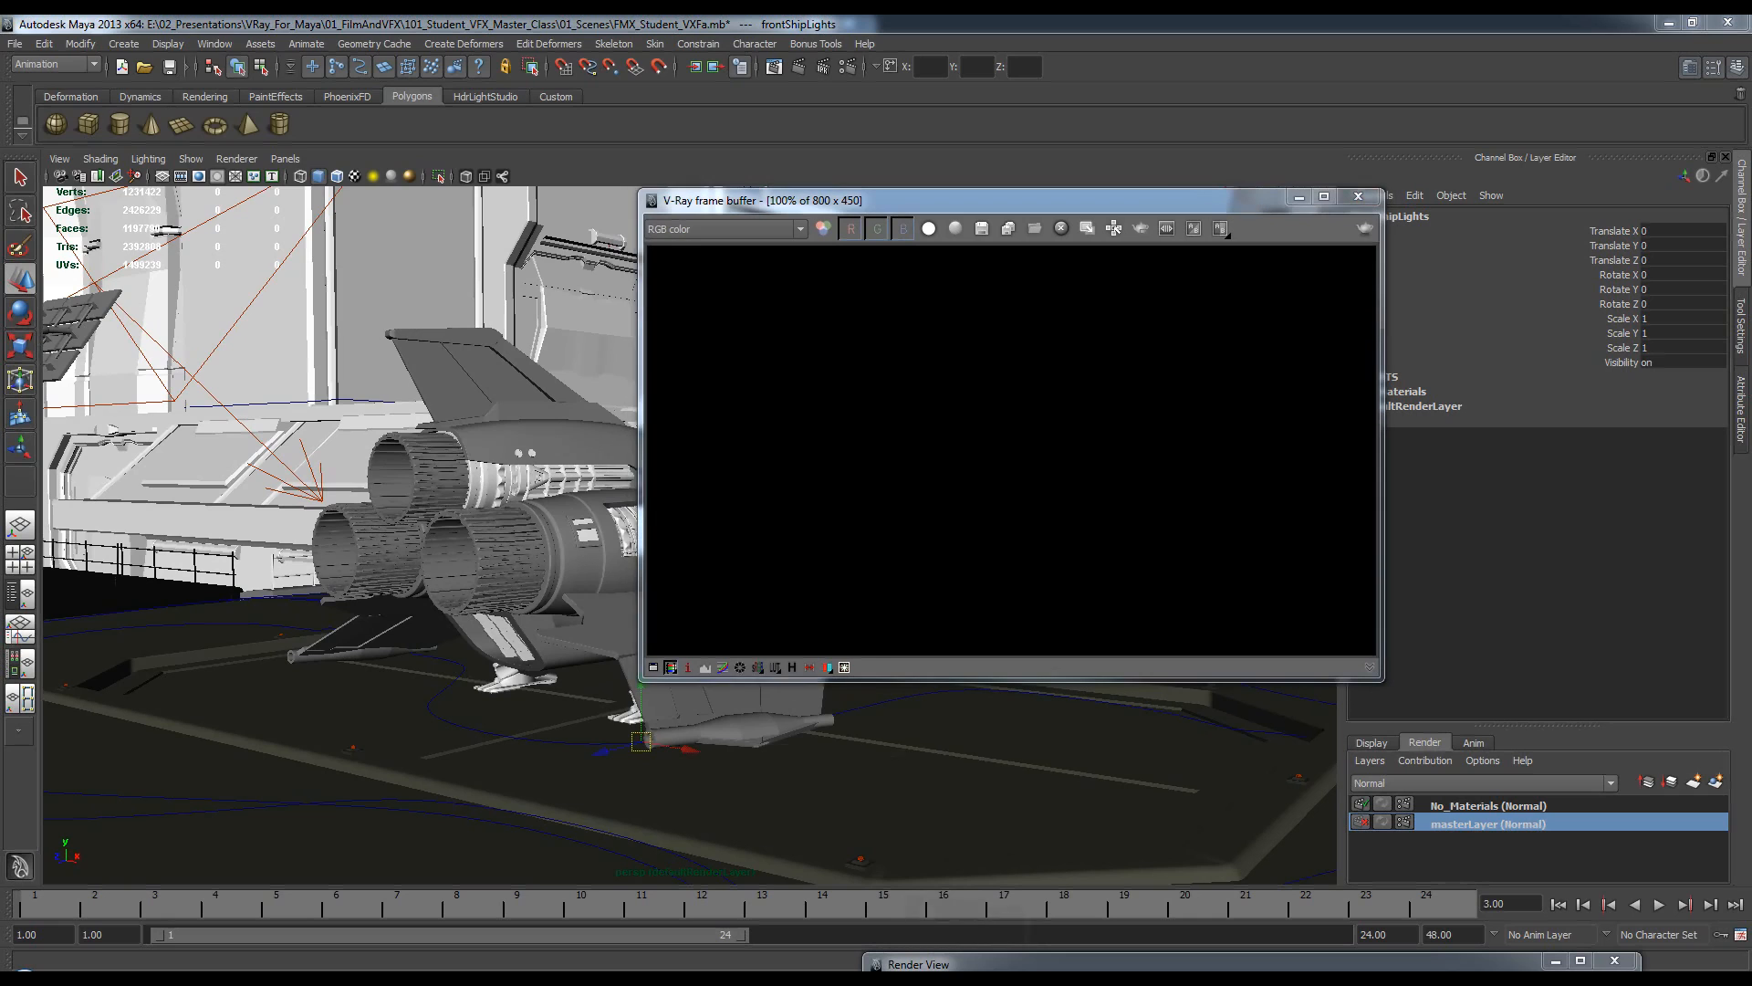
drag(381, 35, 381, 205)
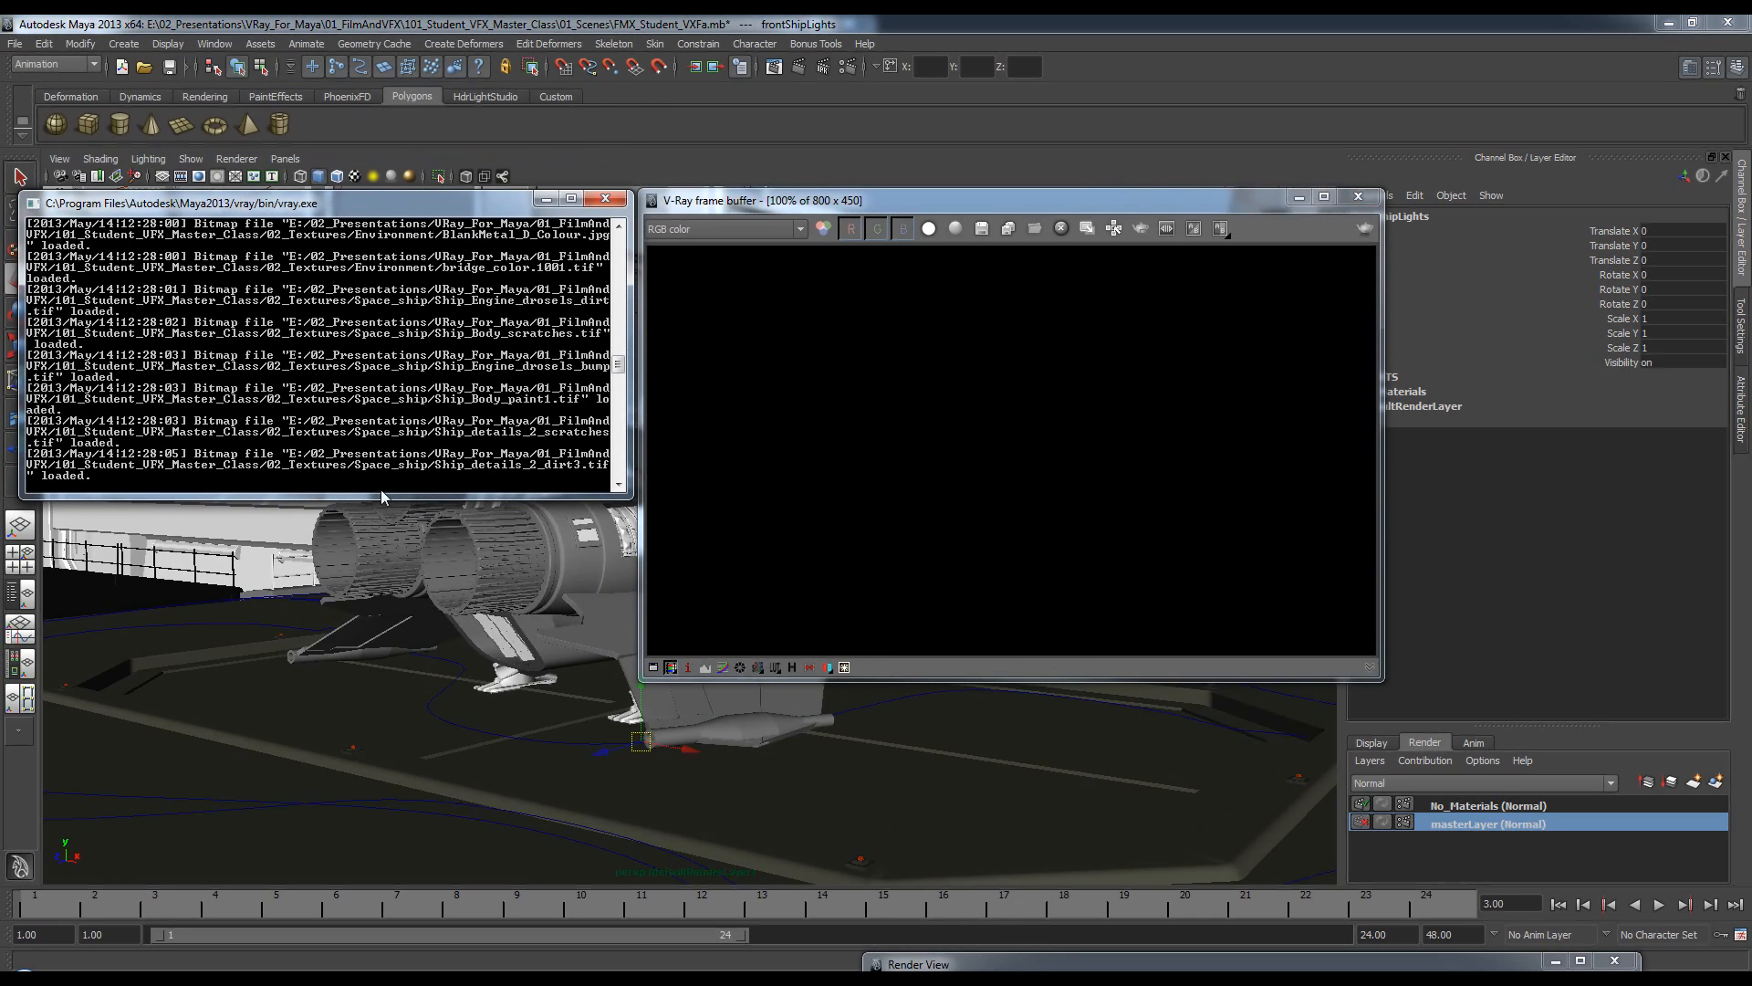
drag(382, 495, 379, 655)
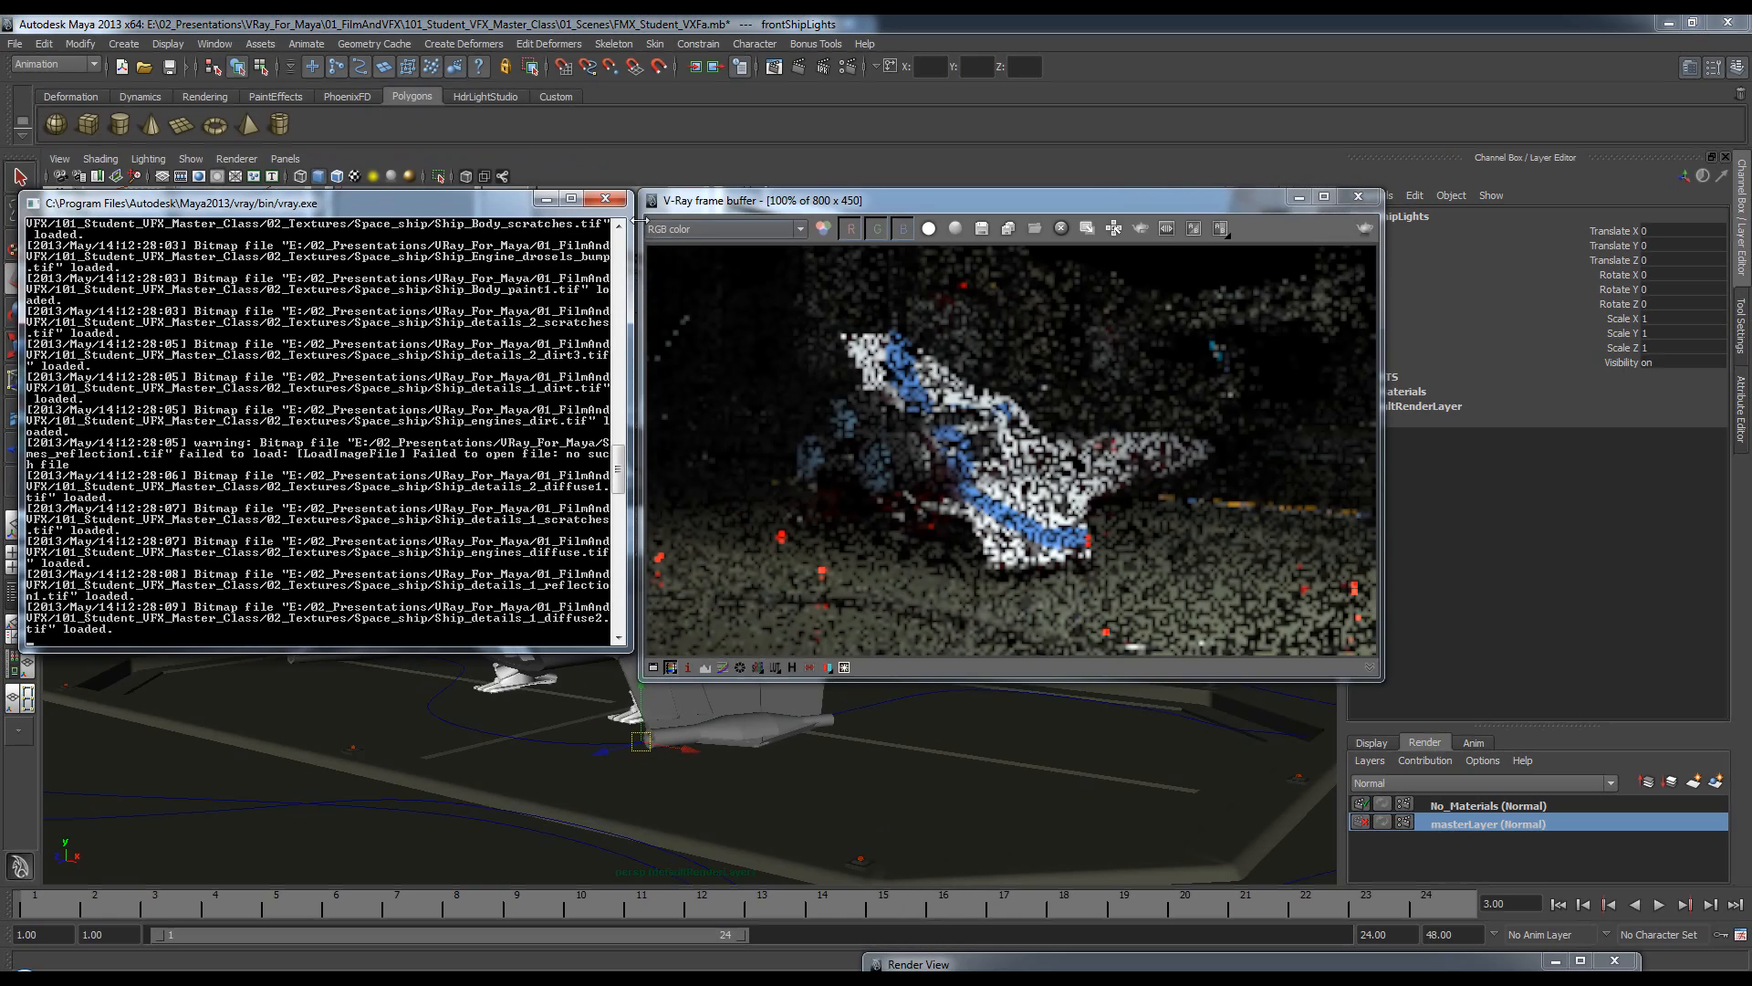
click(547, 199)
Examine the textured spaceship and its engines up close in the interactive render.
drag(800, 208, 807, 204)
alt+middle_drag(587, 358, 578, 379)
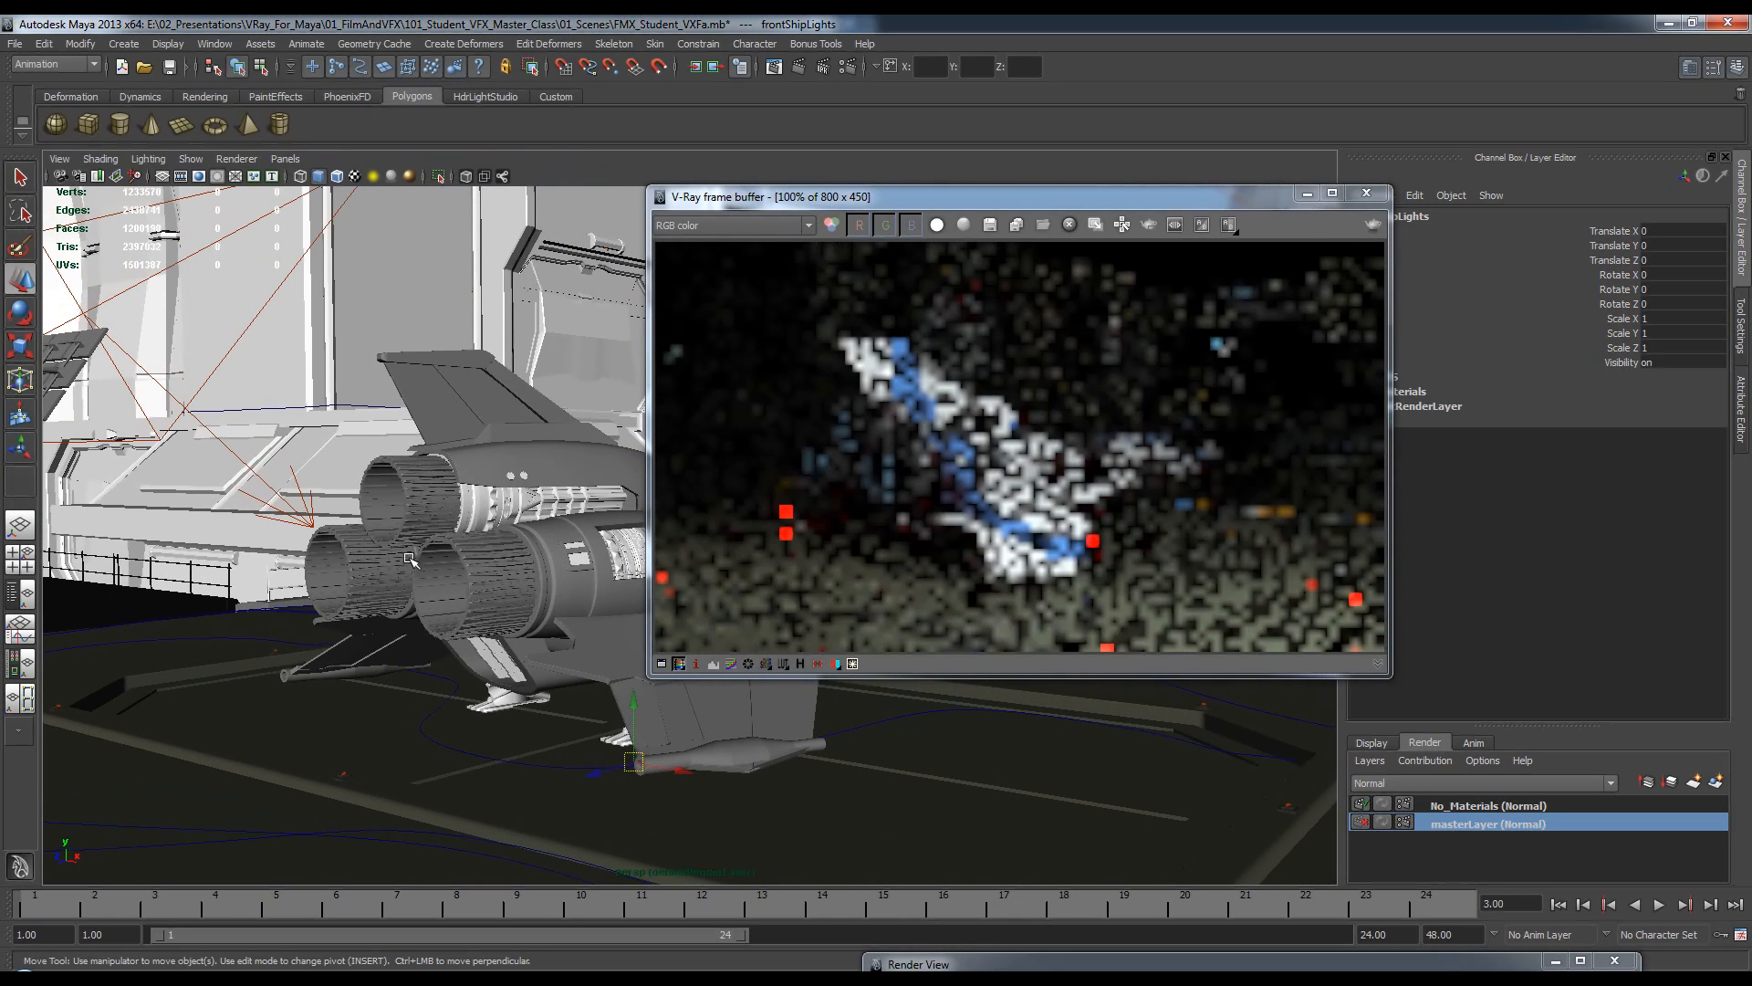
alt+right_drag(410, 560, 492, 502)
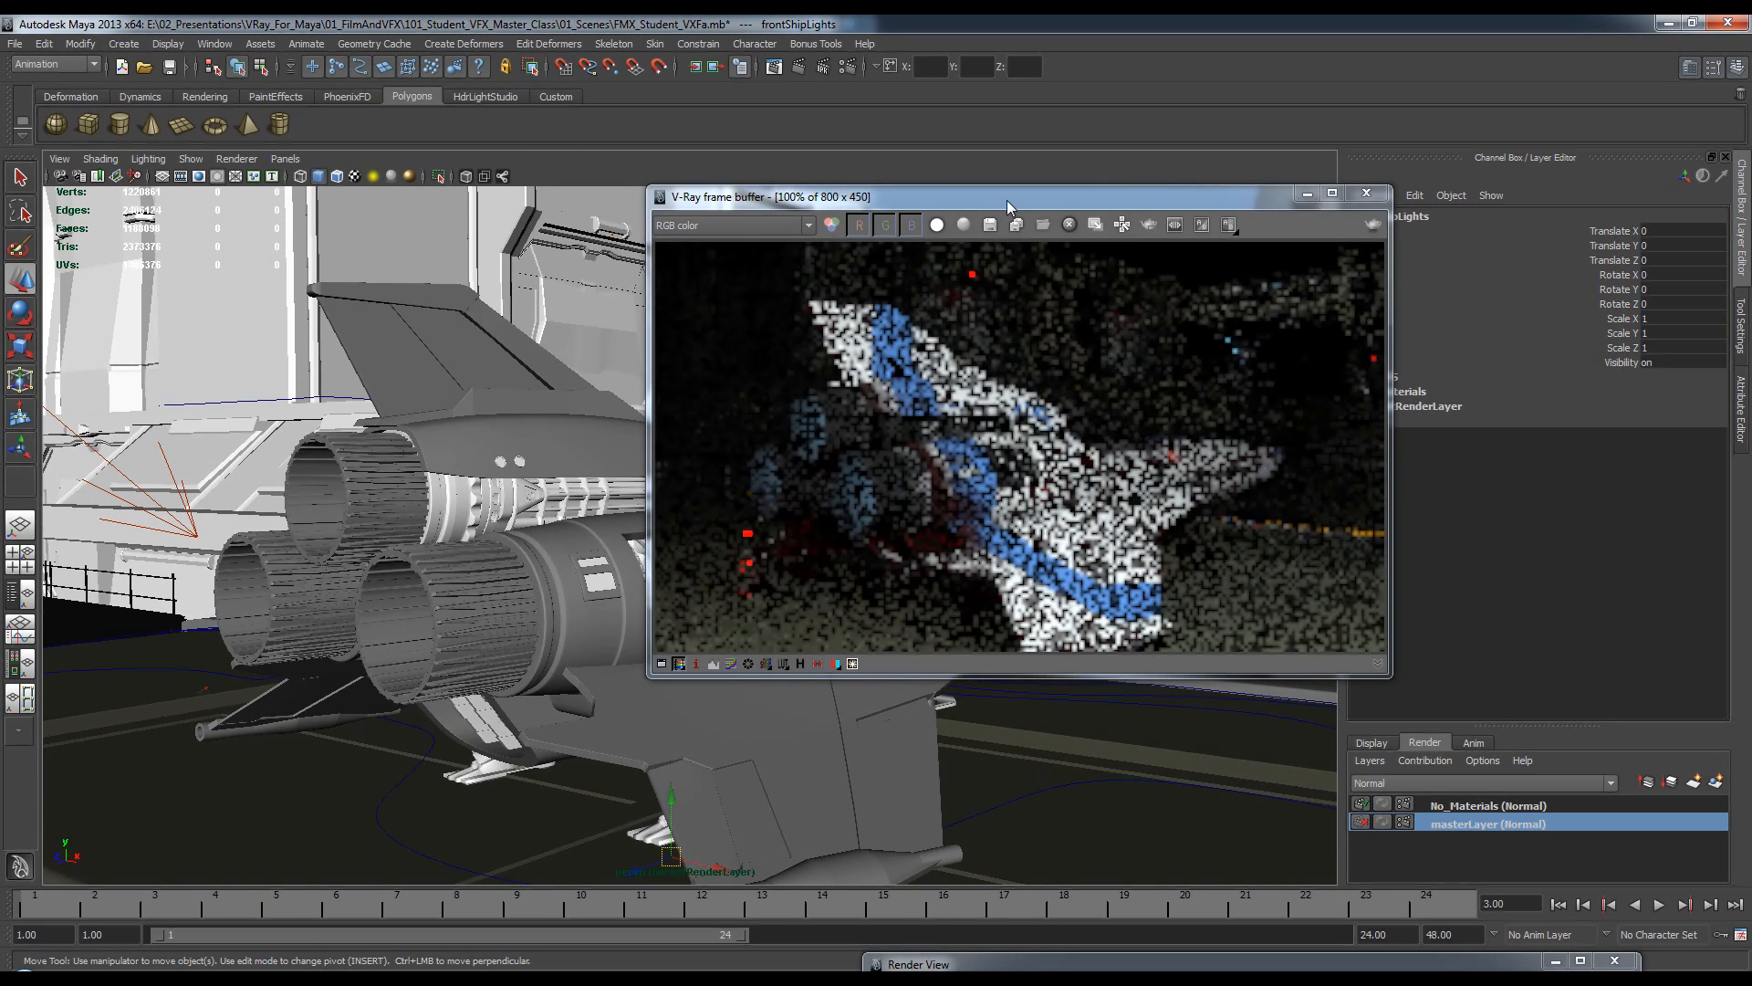
drag(1009, 206, 961, 208)
alt+drag(443, 599, 401, 618)
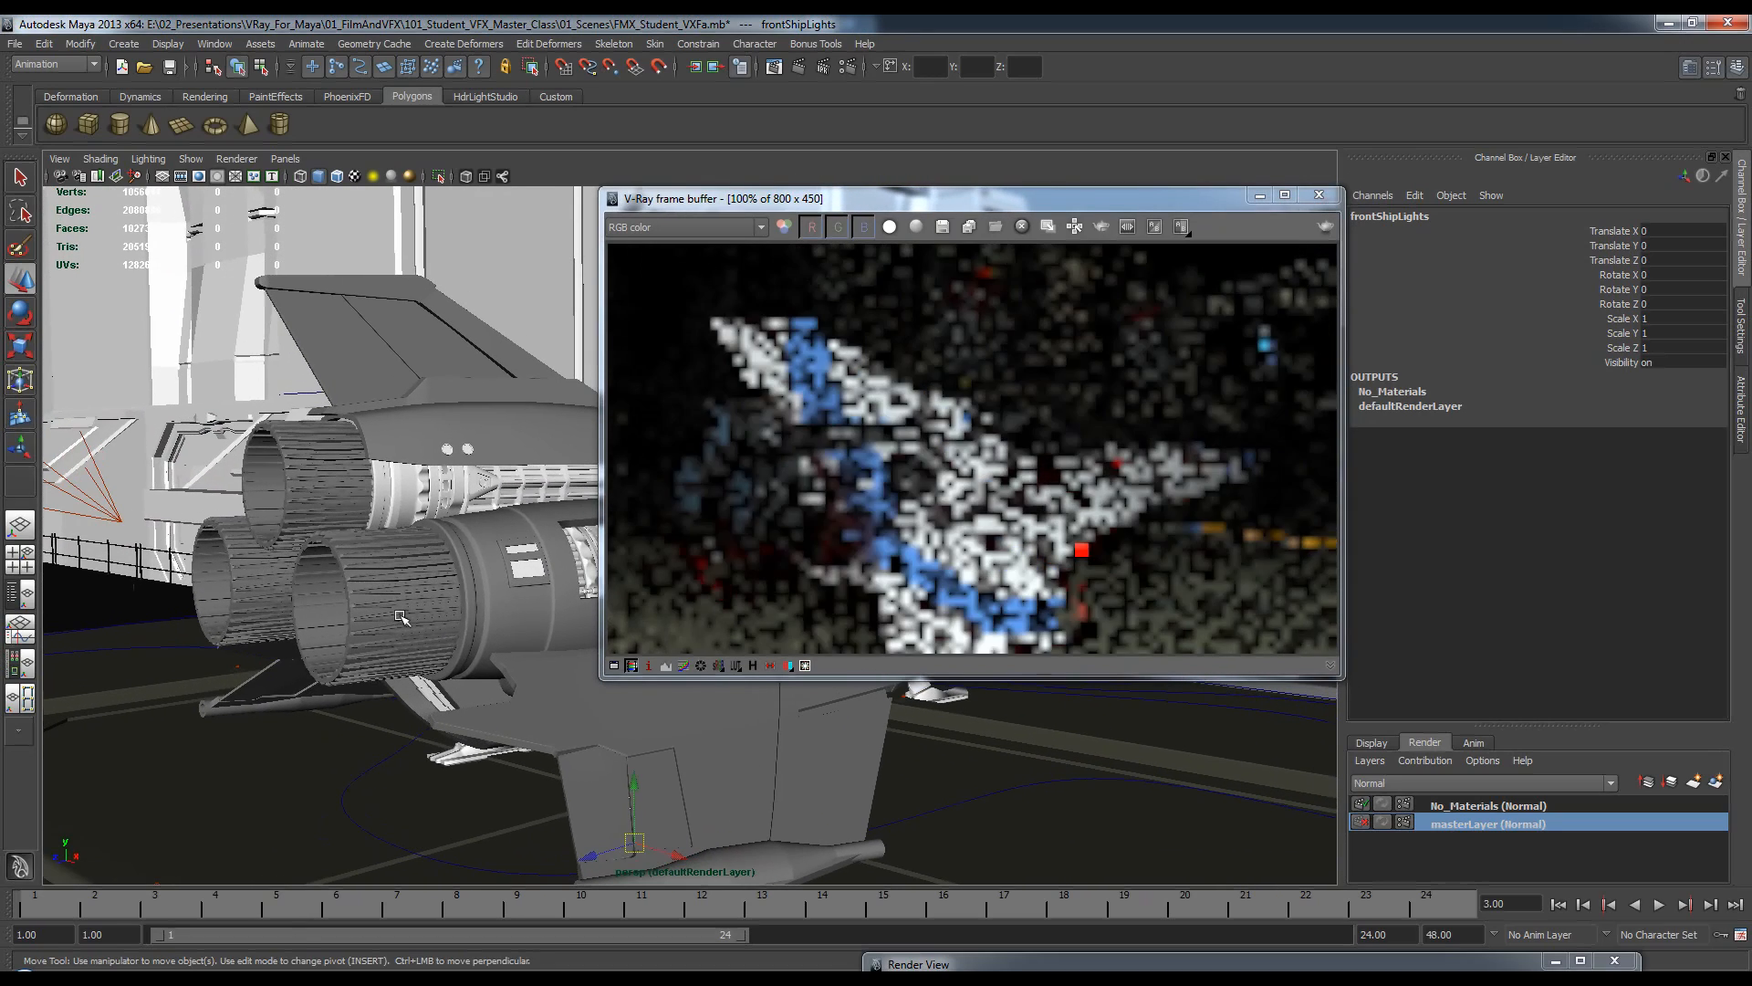
Select the main_engines mesh on the ship and limit the interactive render to a region around the engine.
alt+right_drag(401, 617, 454, 637)
alt+drag(392, 598, 405, 597)
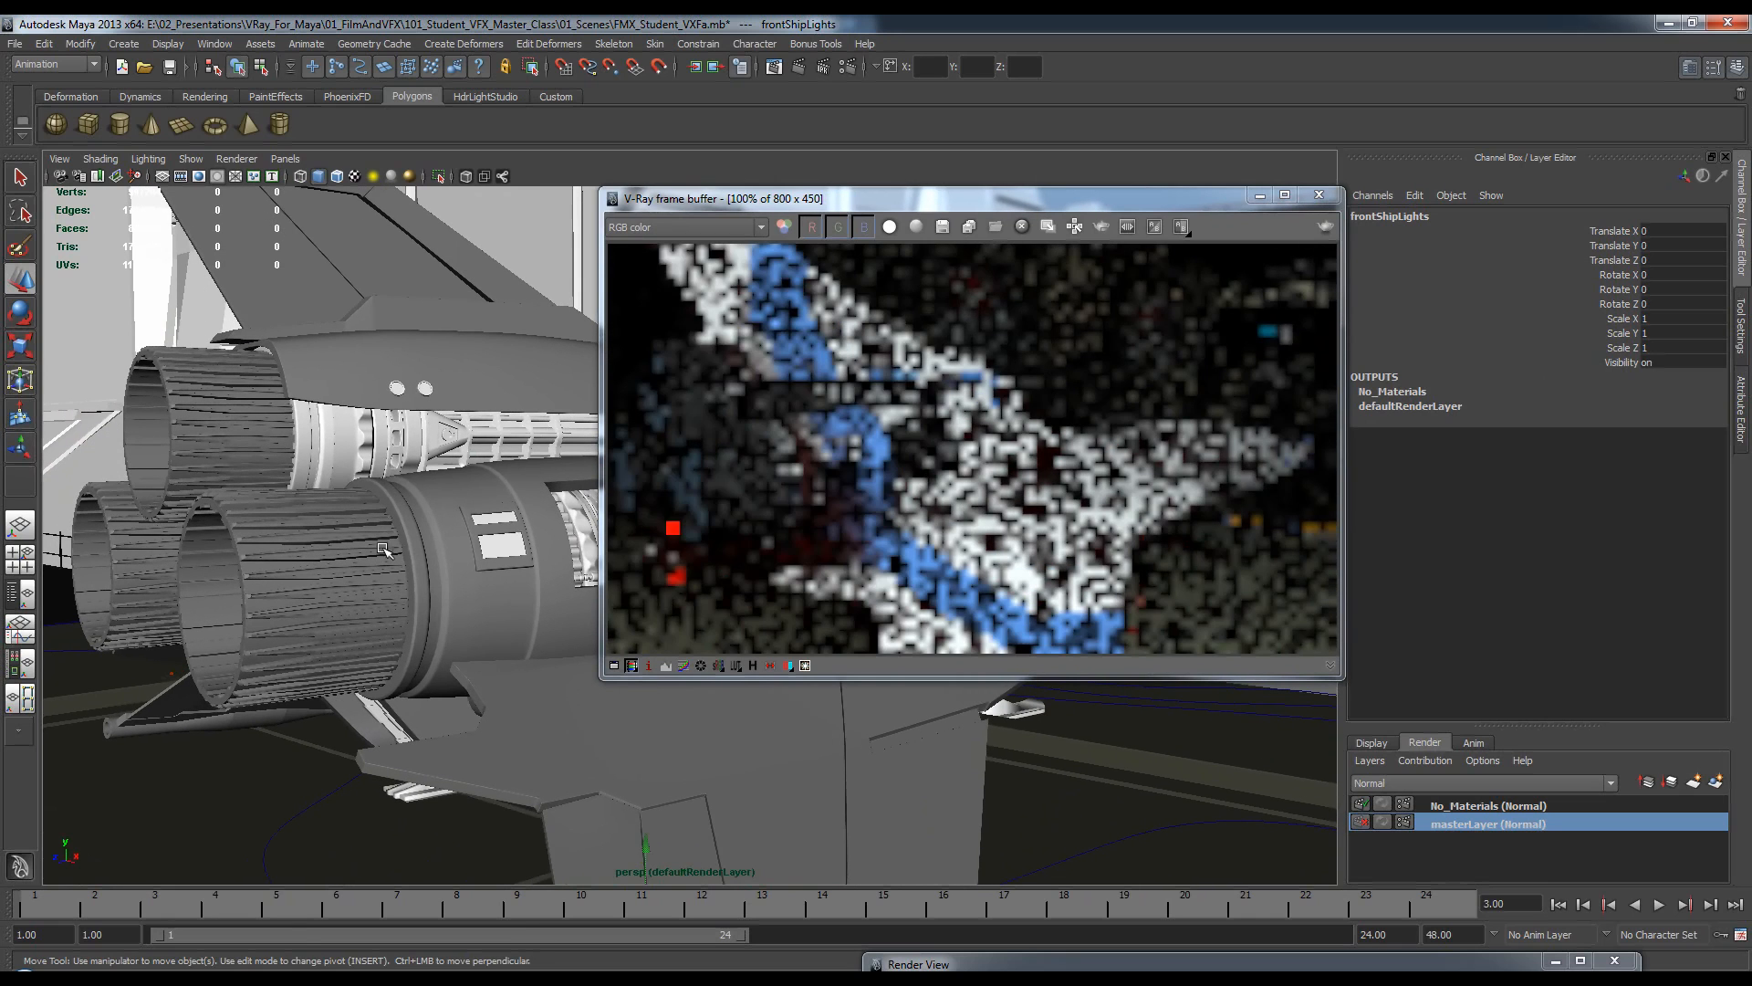
click(509, 494)
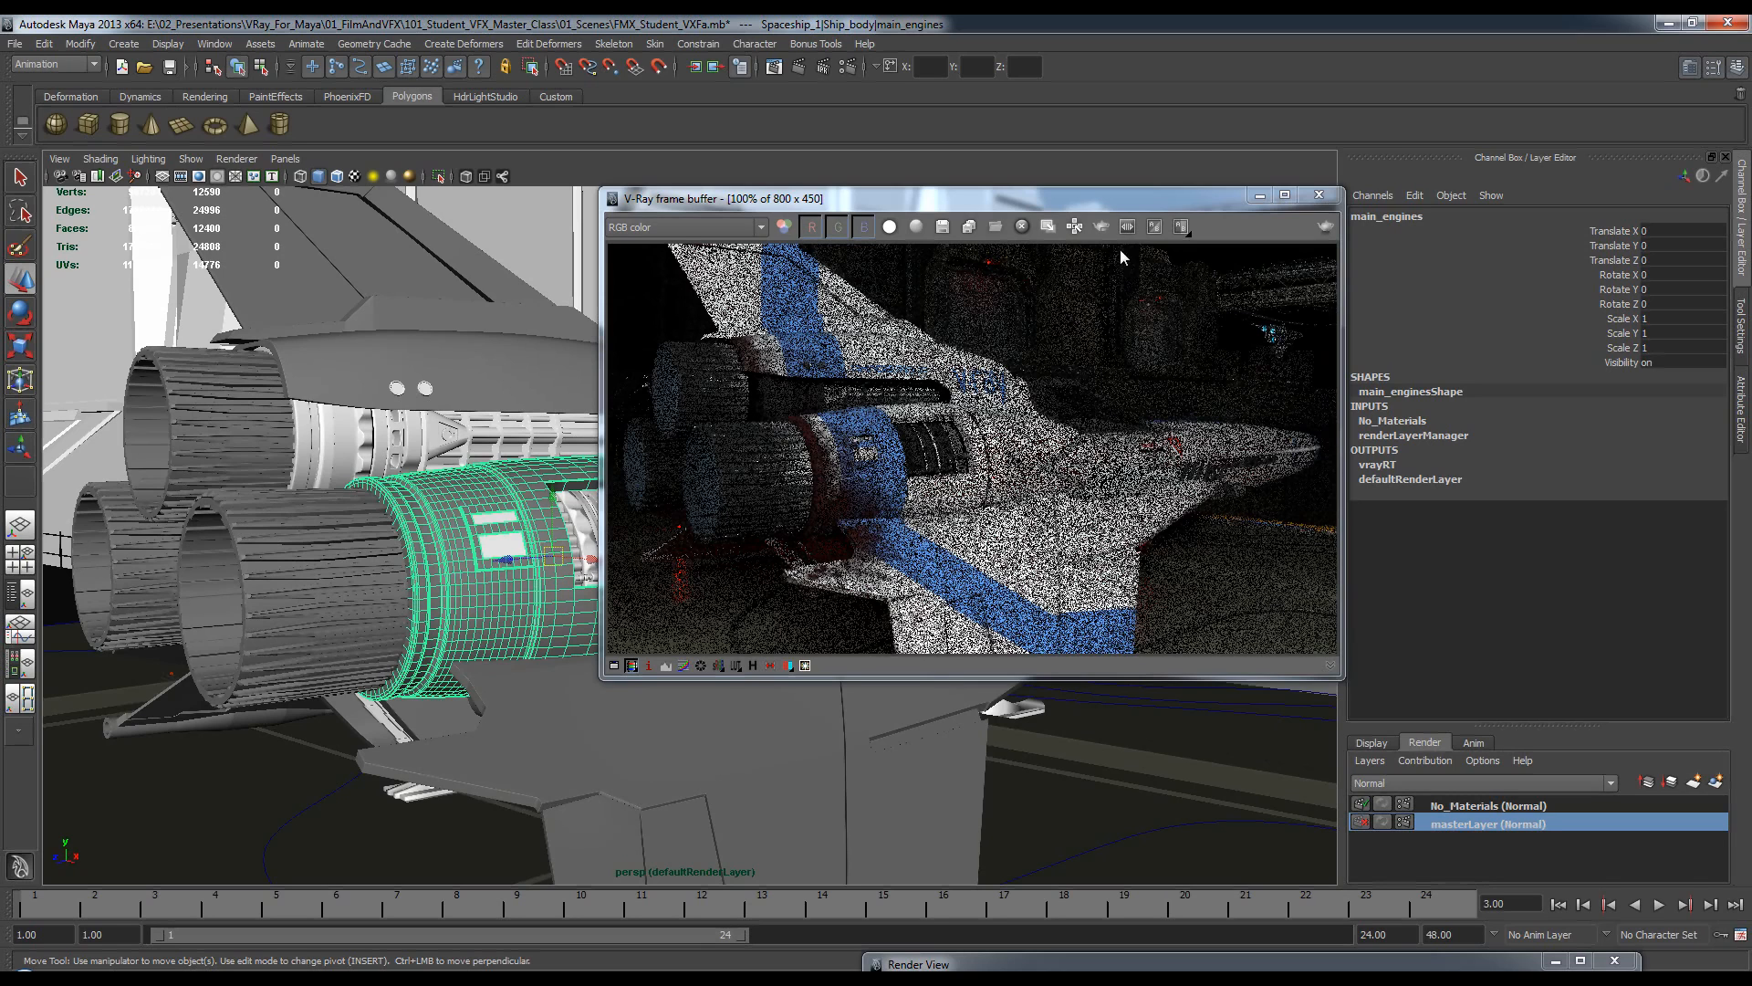
click(1102, 227)
drag(958, 389, 757, 611)
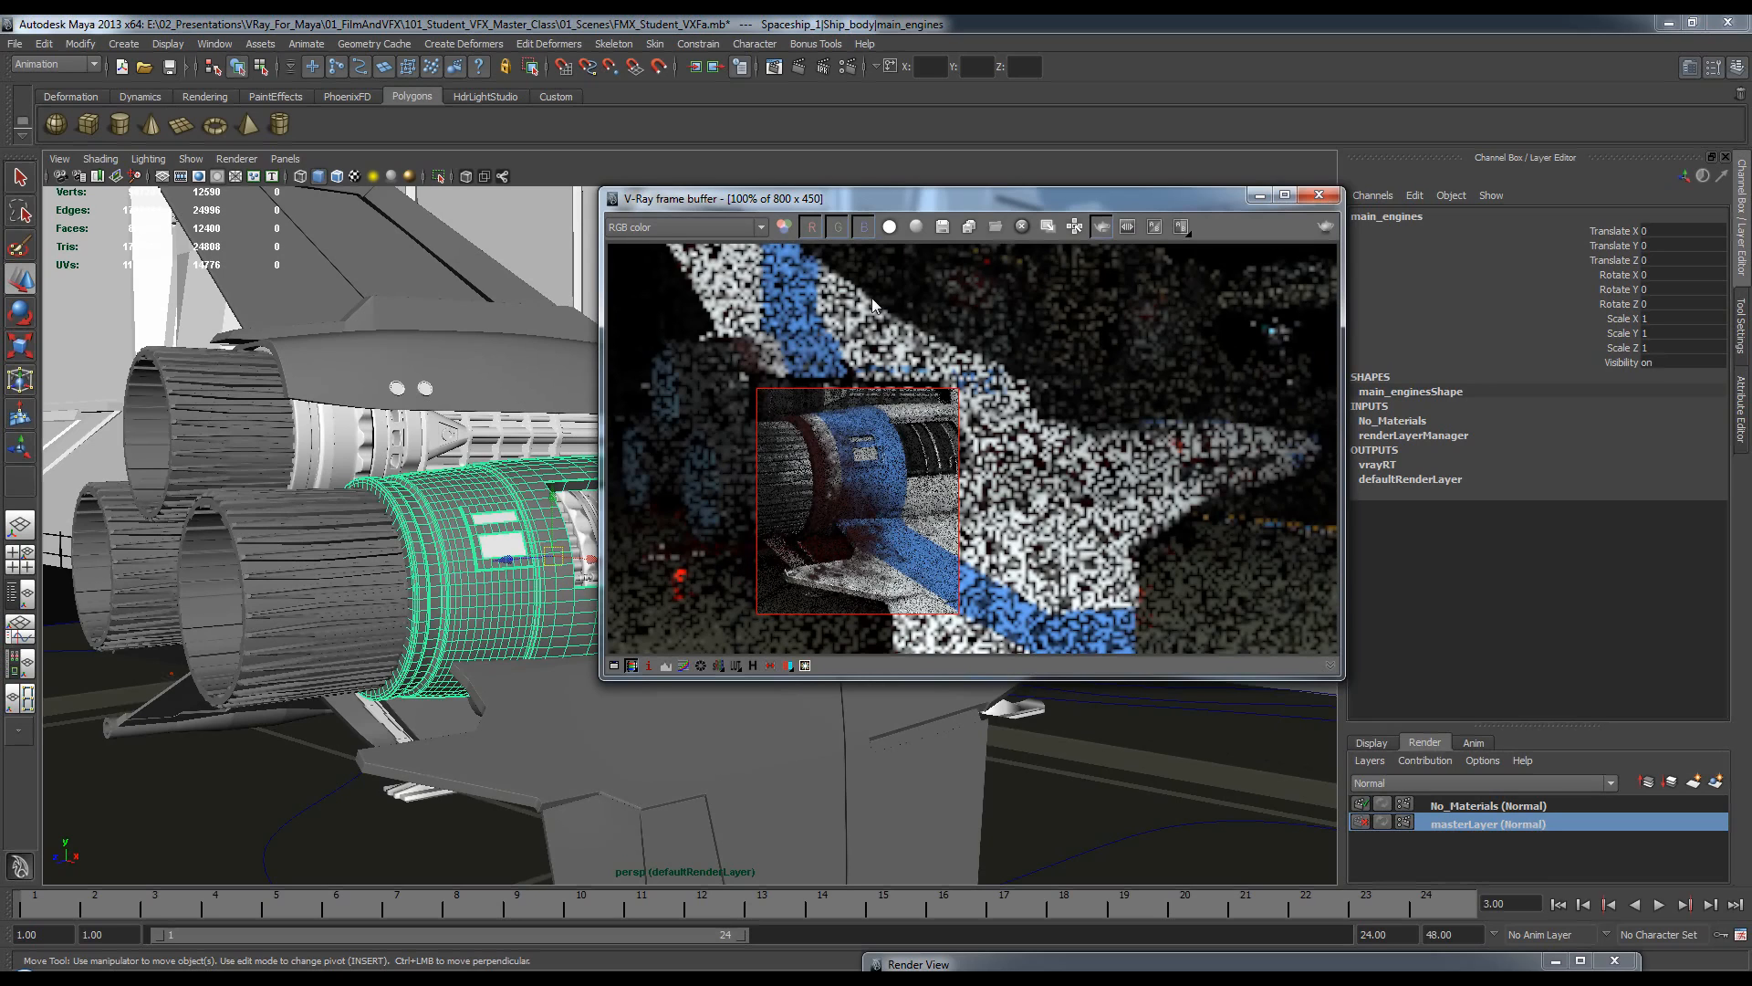
Graph the main_engines material network in the Hypershade and open the attributes of the Ship_body1 blend material.
drag(887, 198, 952, 195)
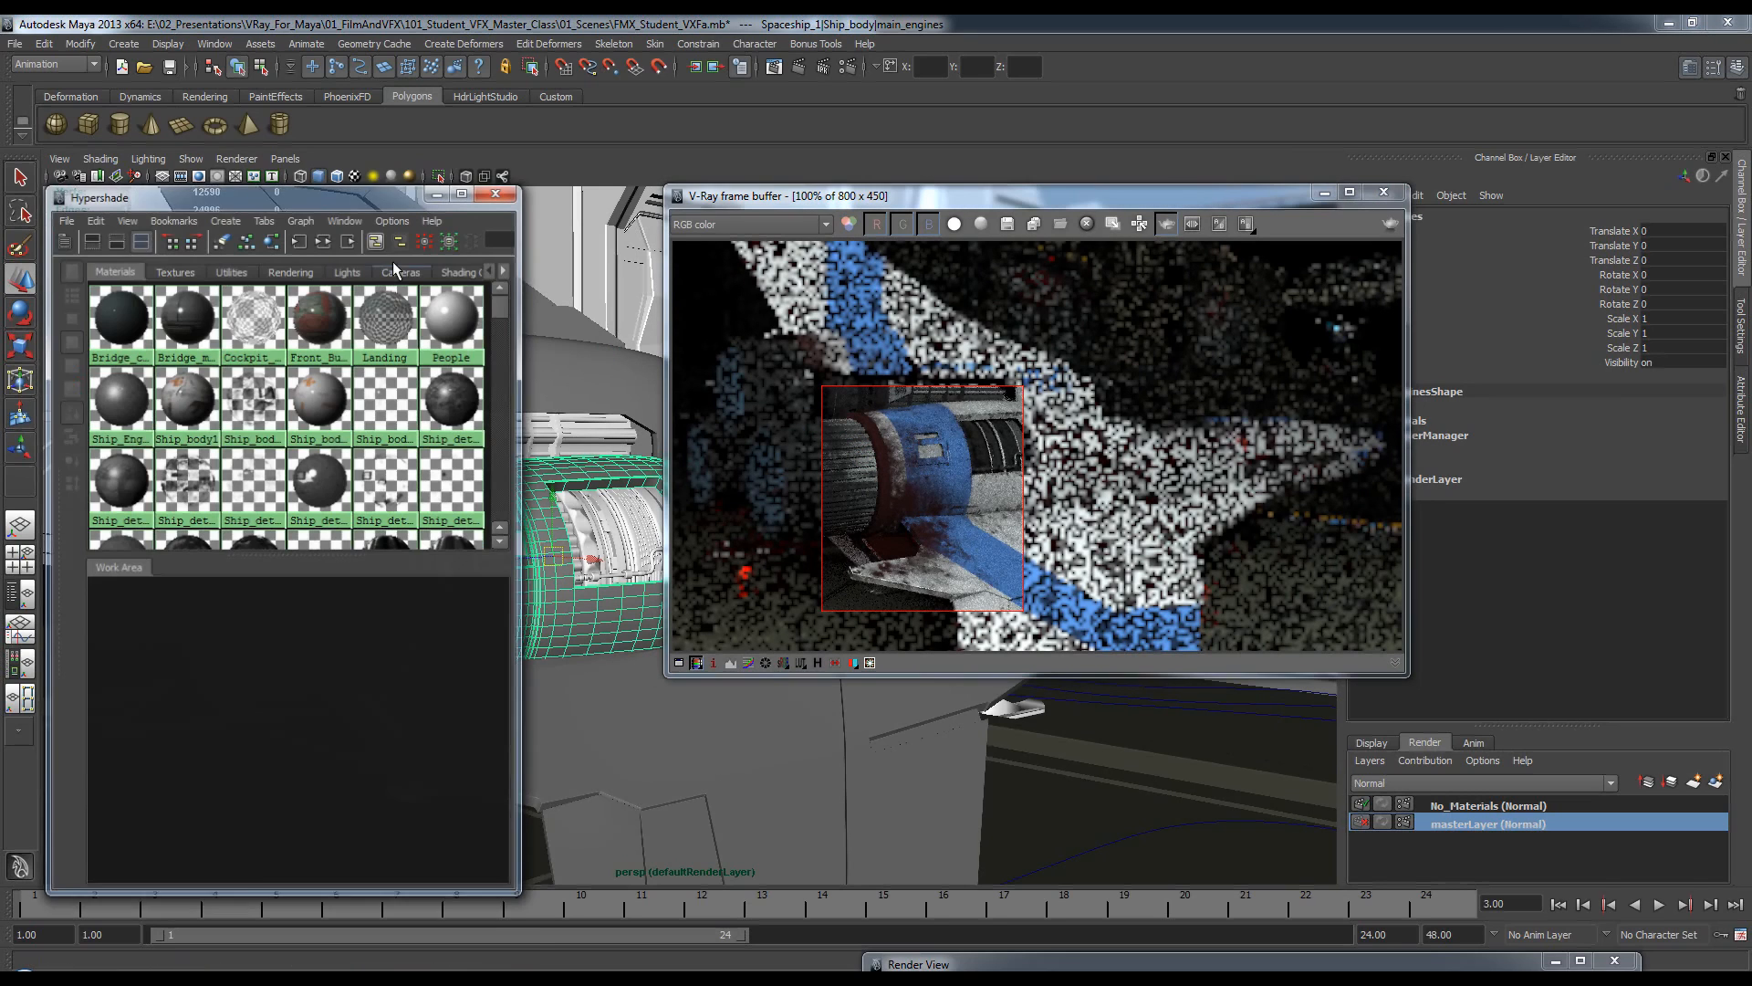
drag(308, 196, 339, 183)
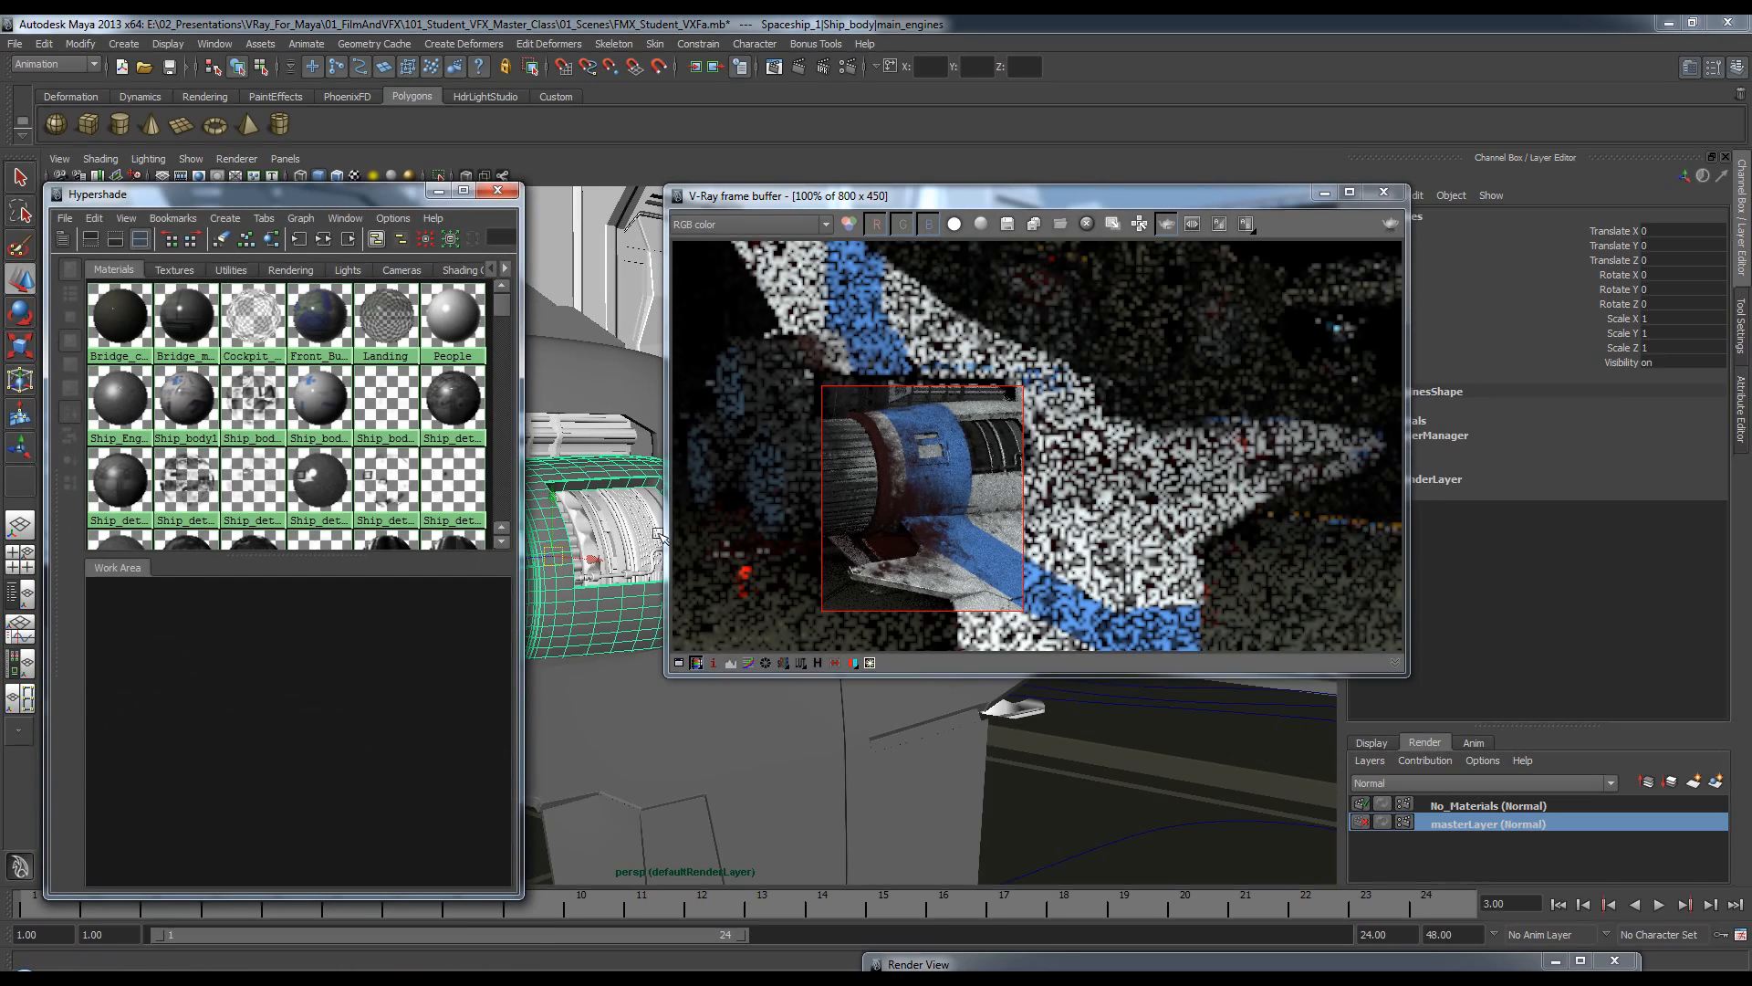
click(303, 225)
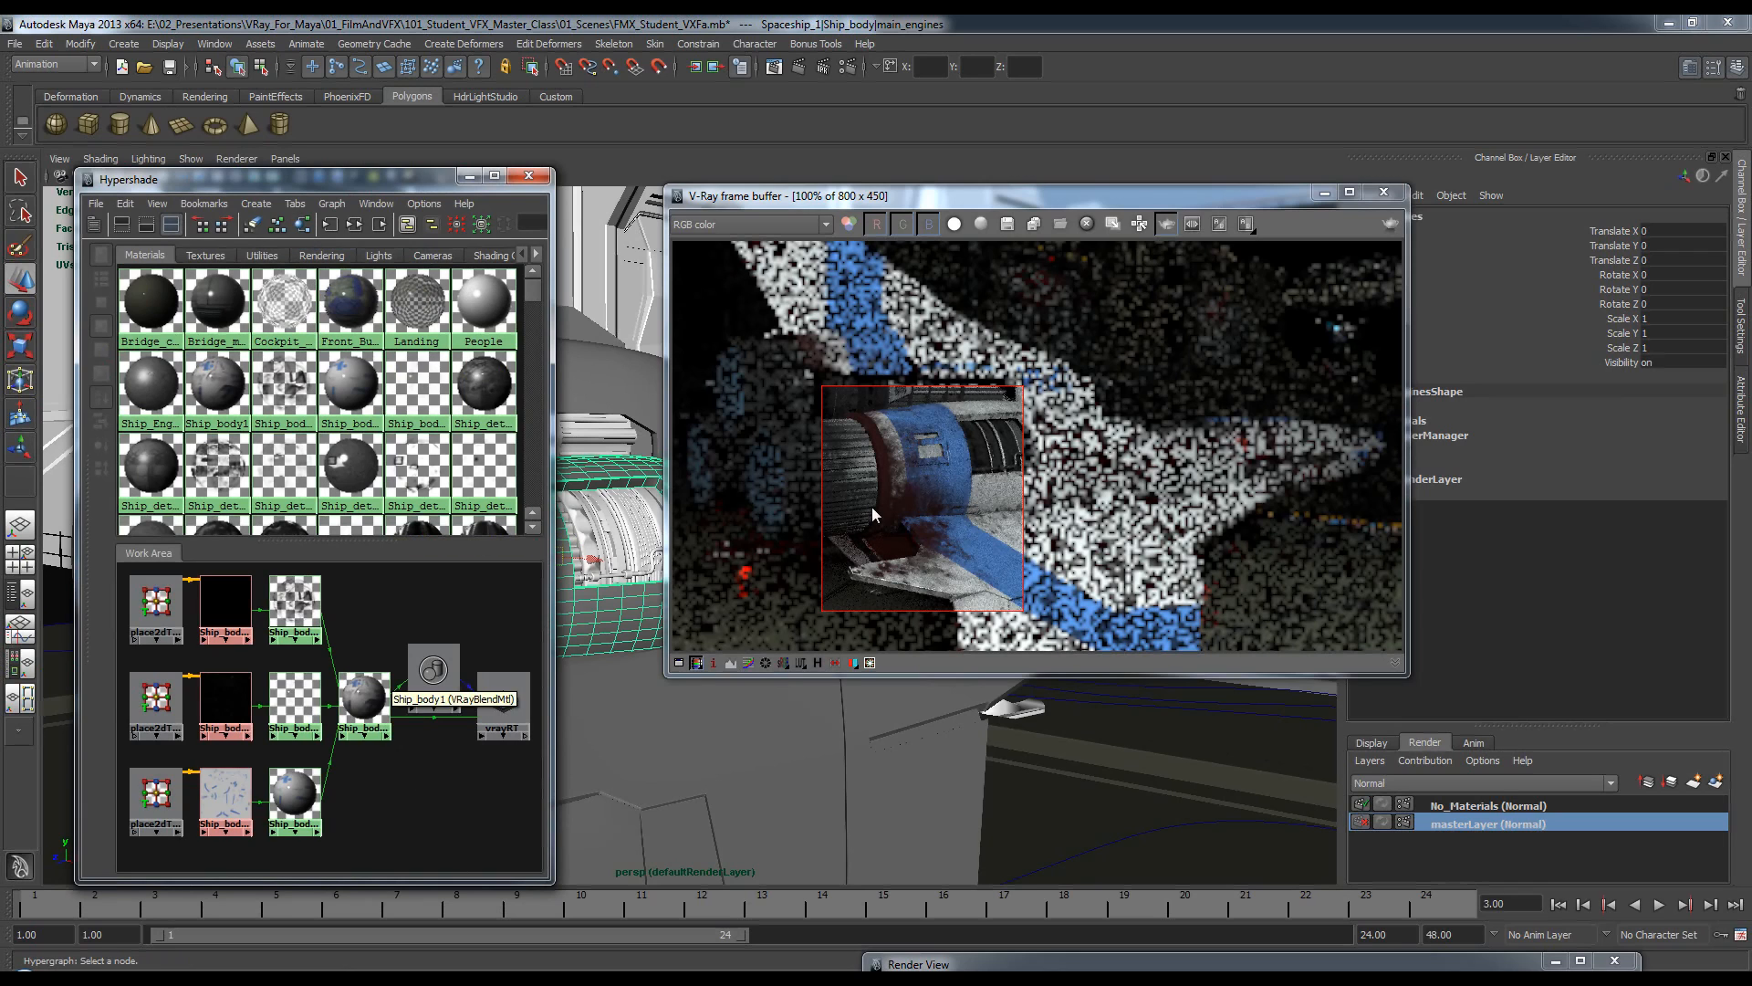
drag(858, 197, 818, 197)
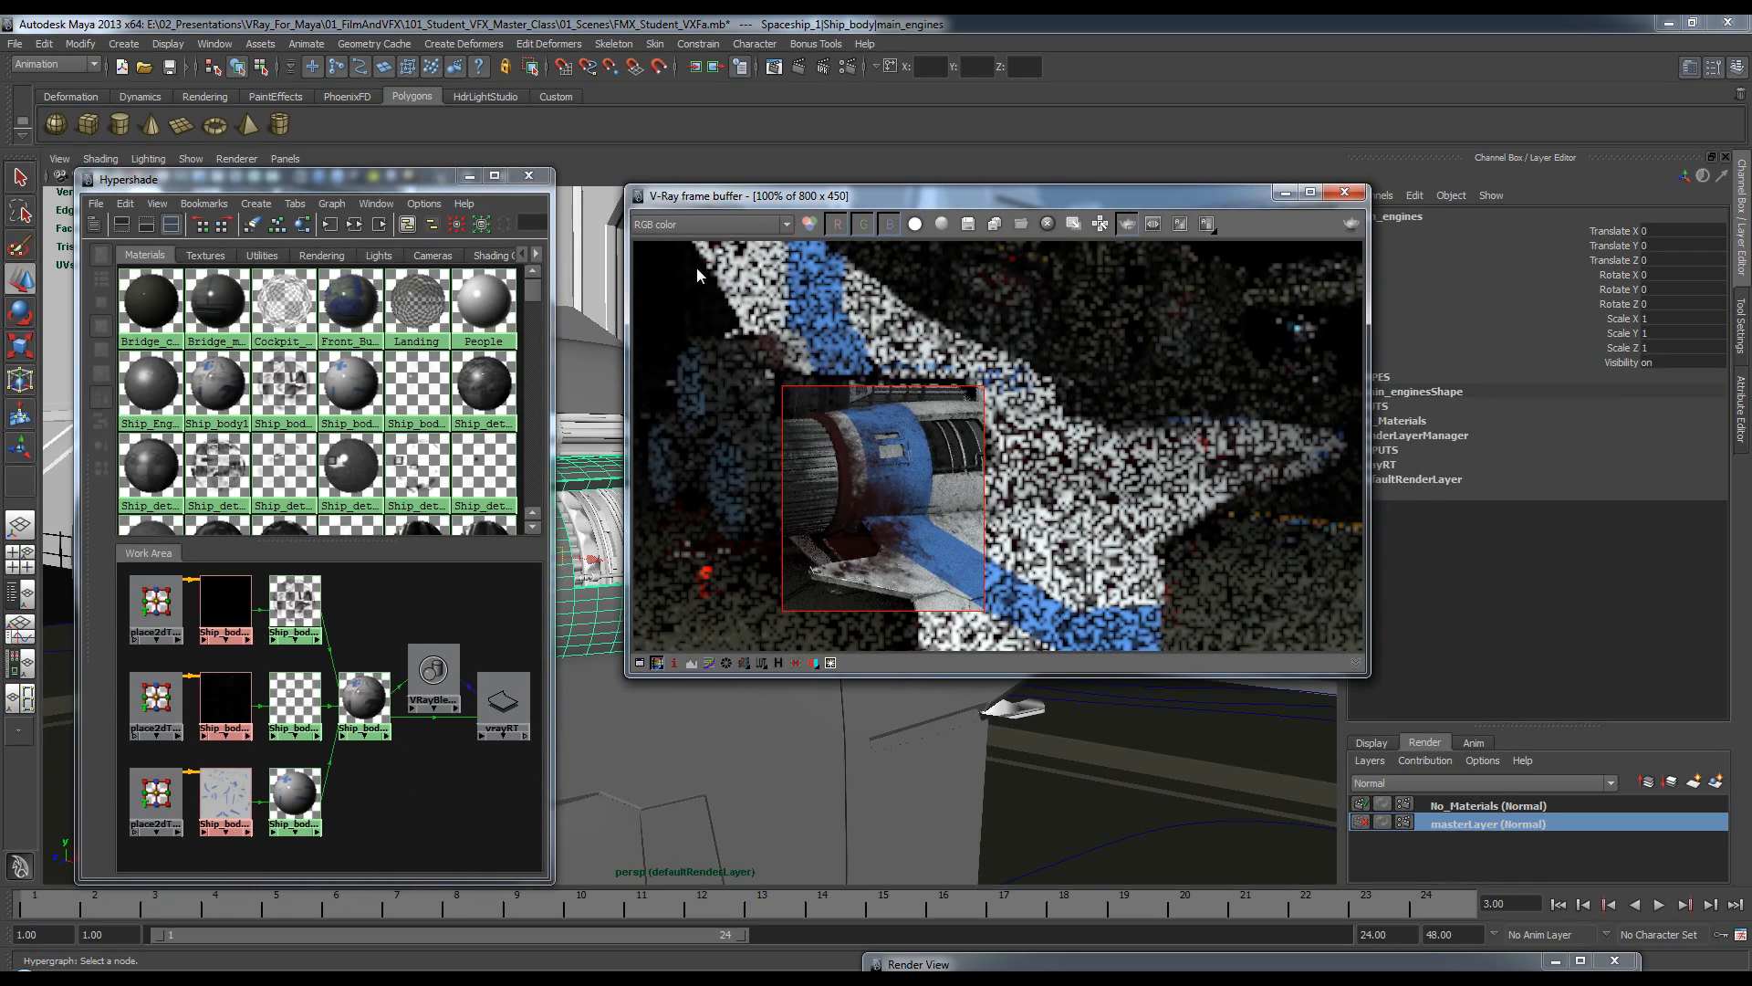
double_click(364, 698)
drag(1000, 200, 952, 210)
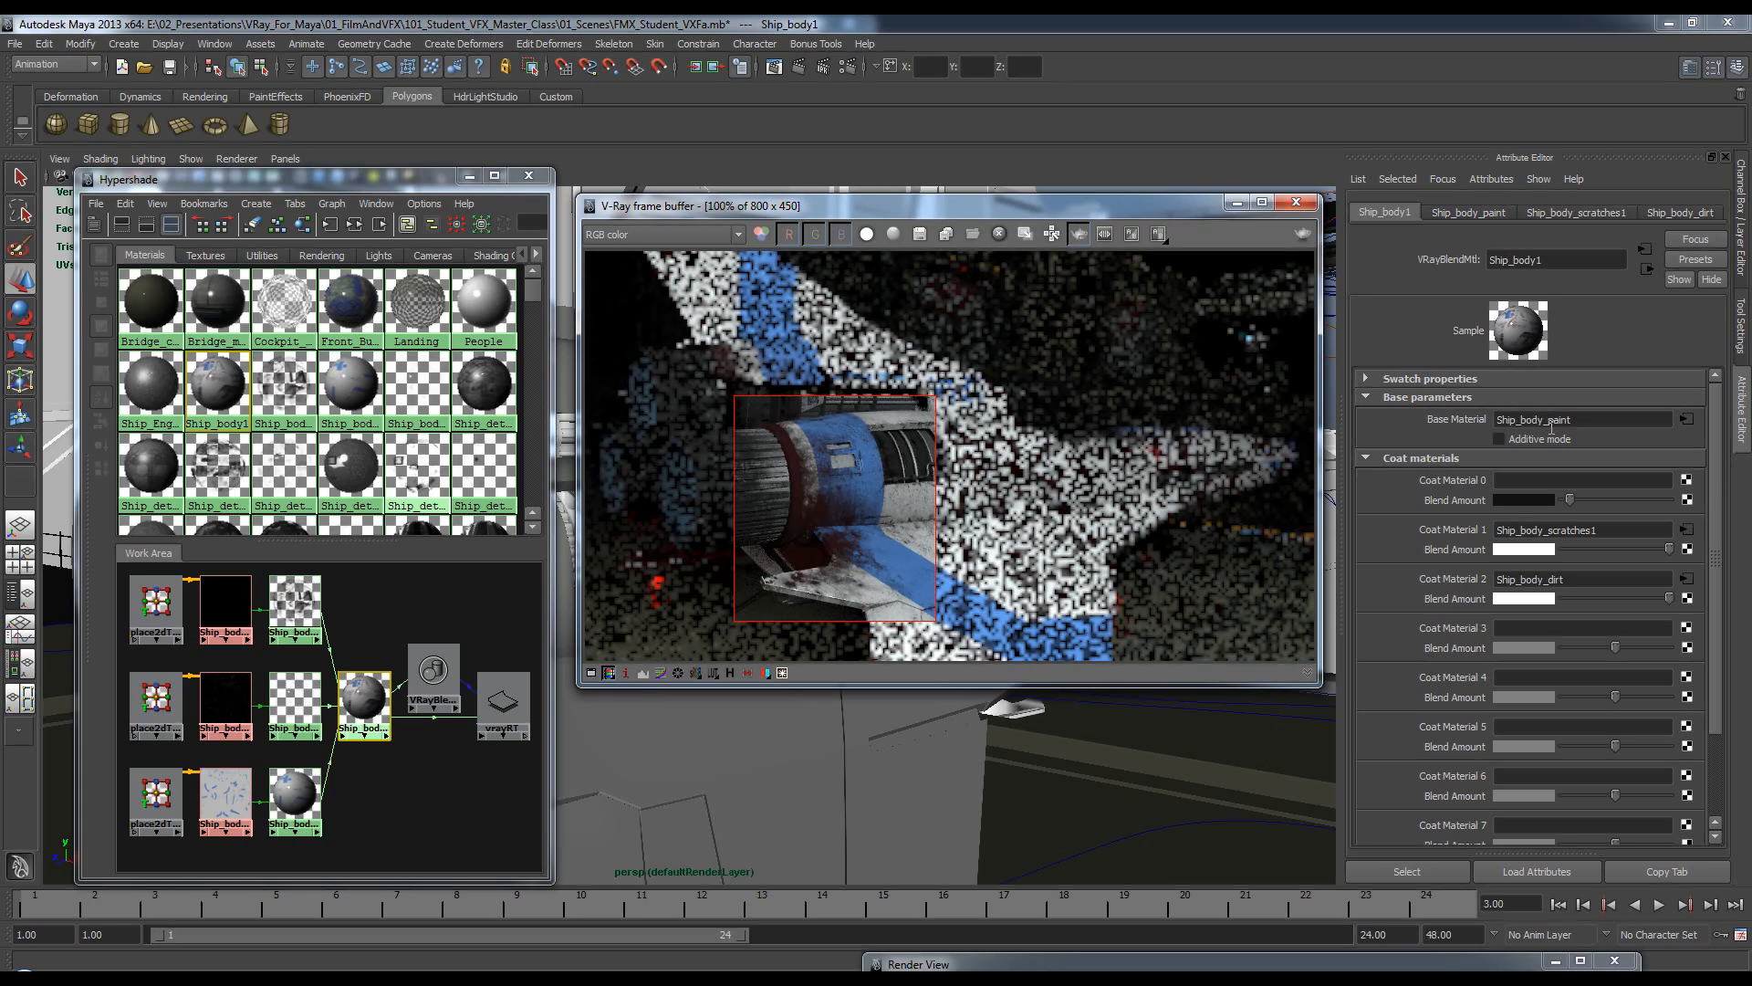
Examine Ship_body1's base material, Ship_body_paint, and view its diffuse texture Ship_Body_paint1.tif.
click(1688, 420)
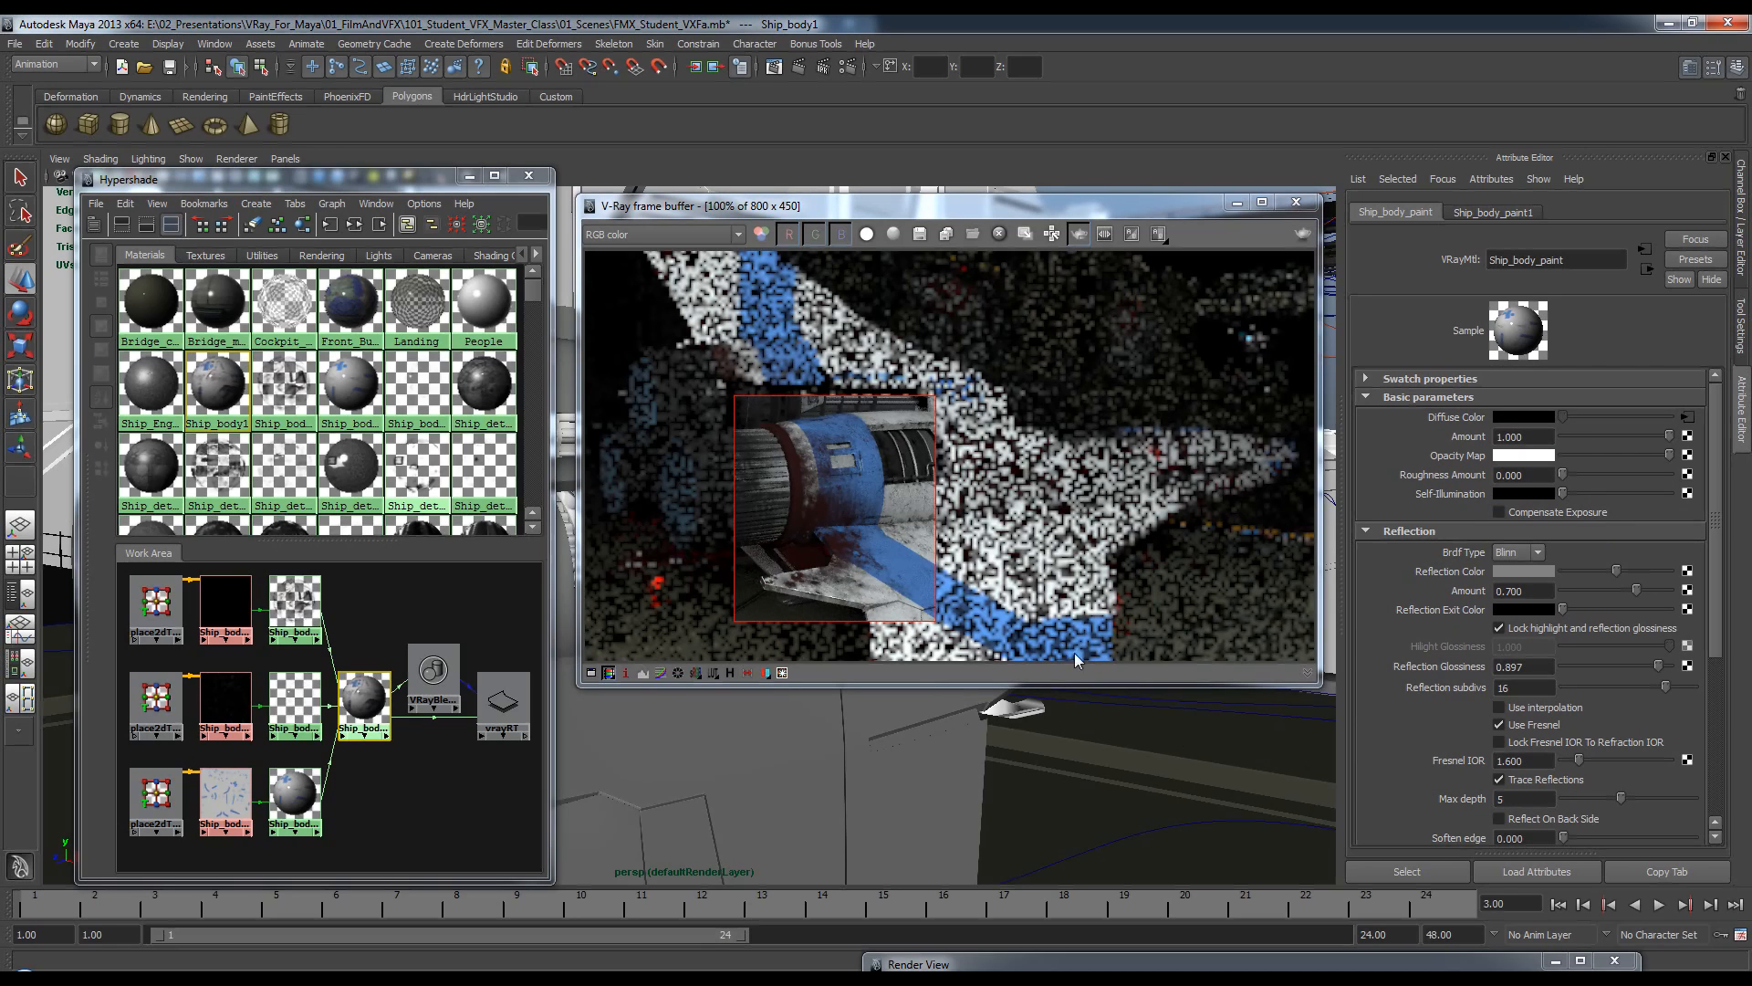
click(1647, 269)
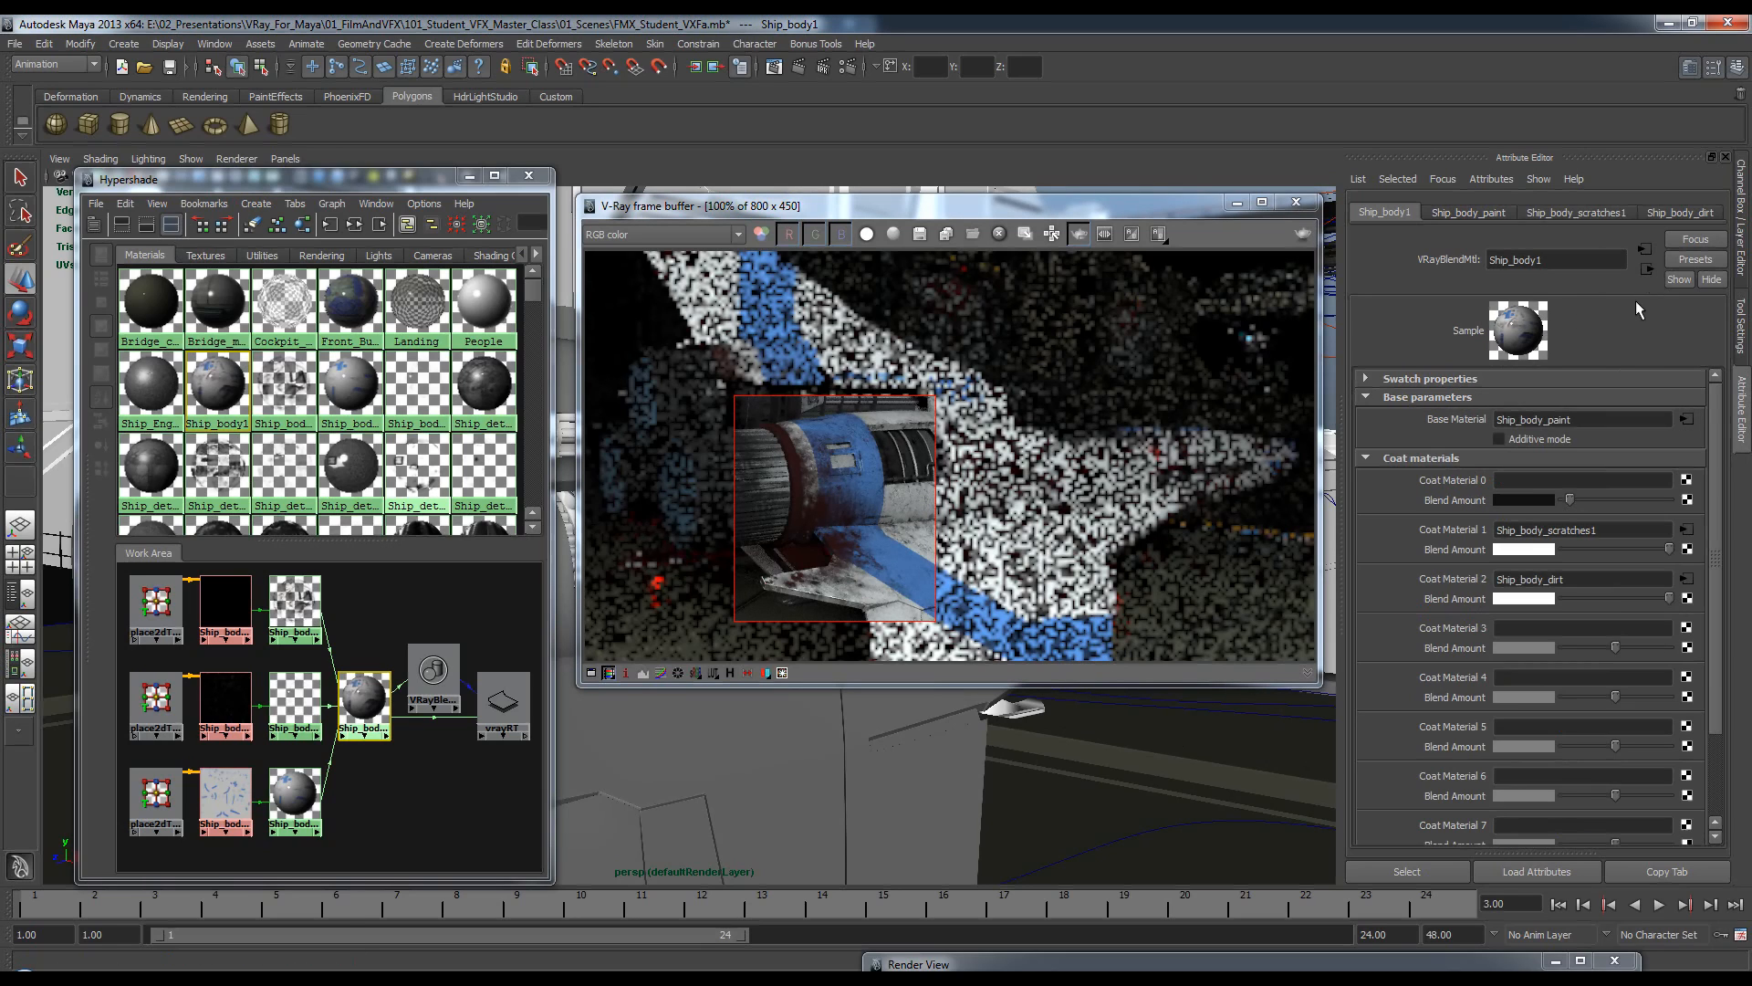
click(1591, 425)
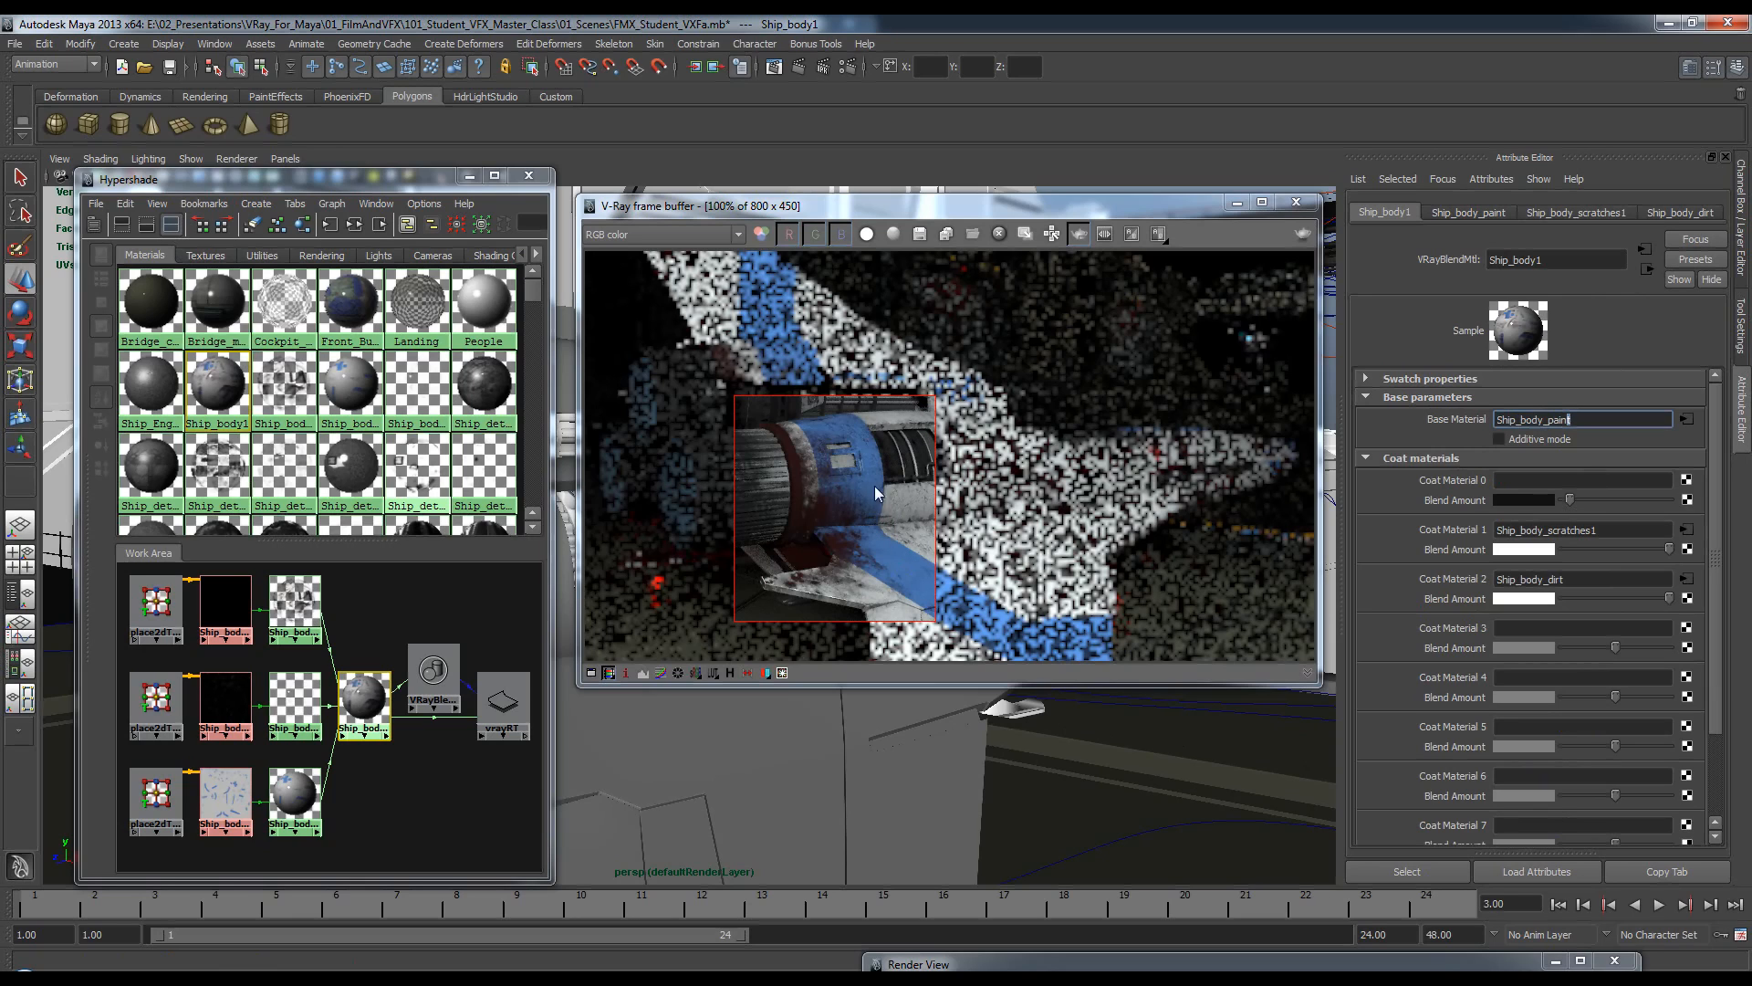
click(1688, 419)
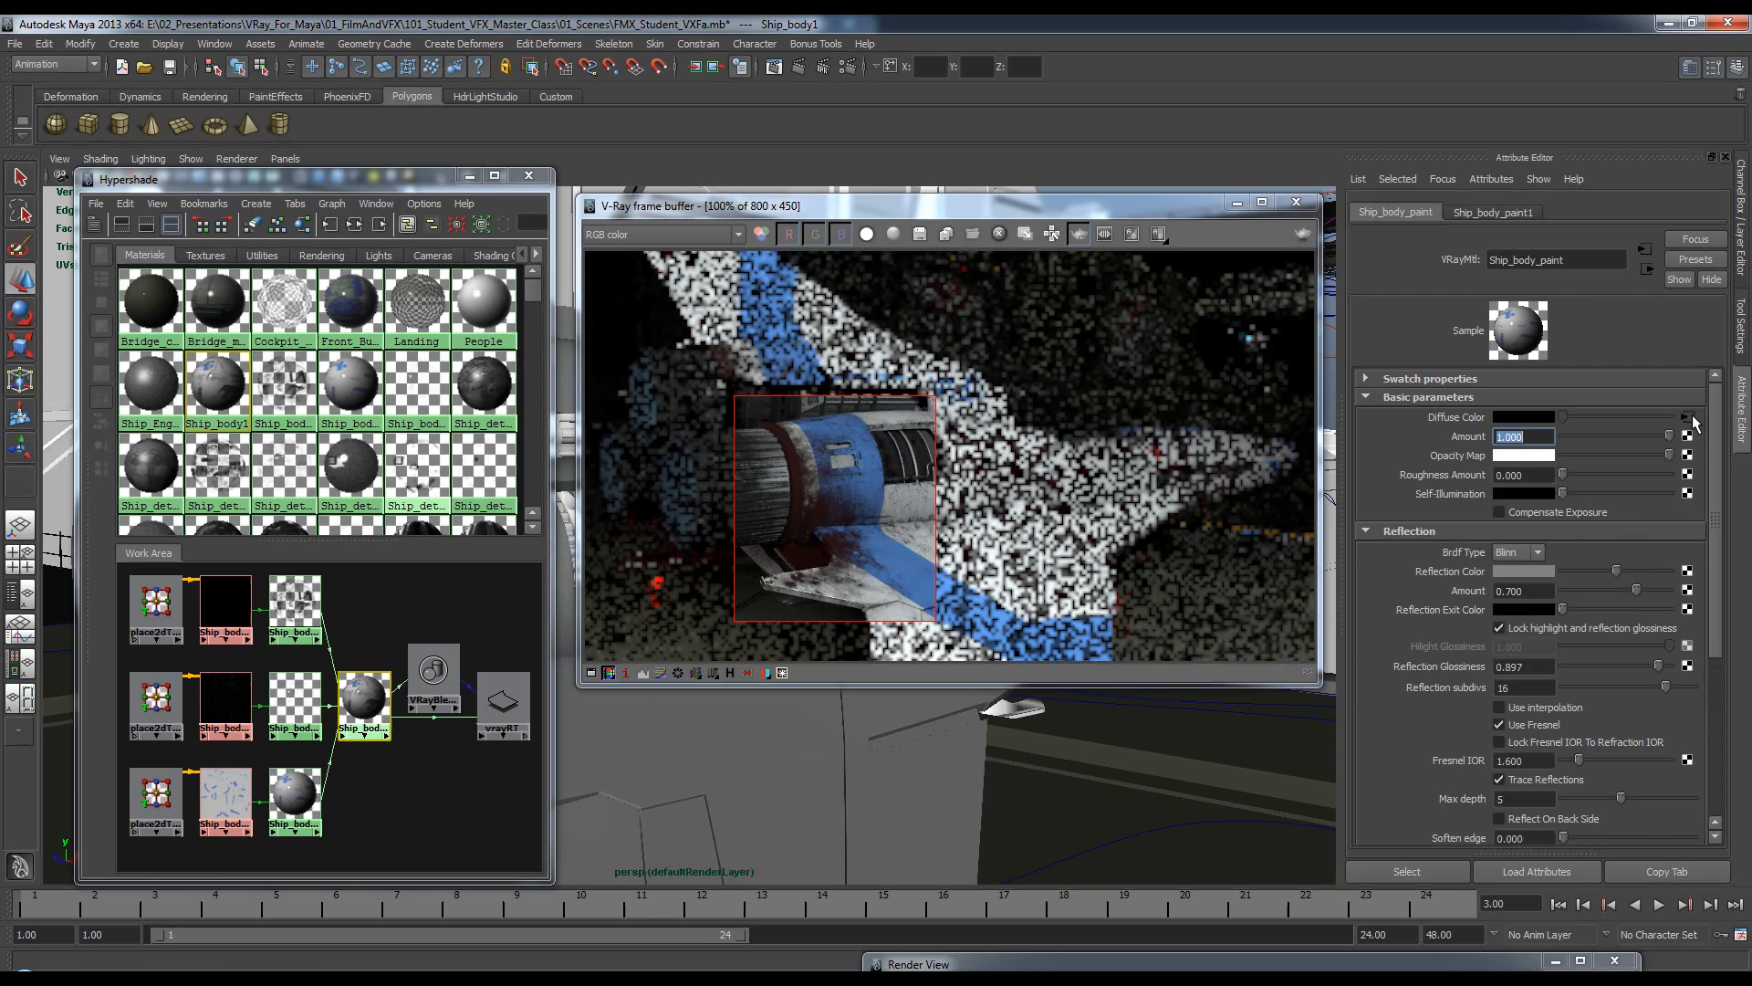
click(1687, 417)
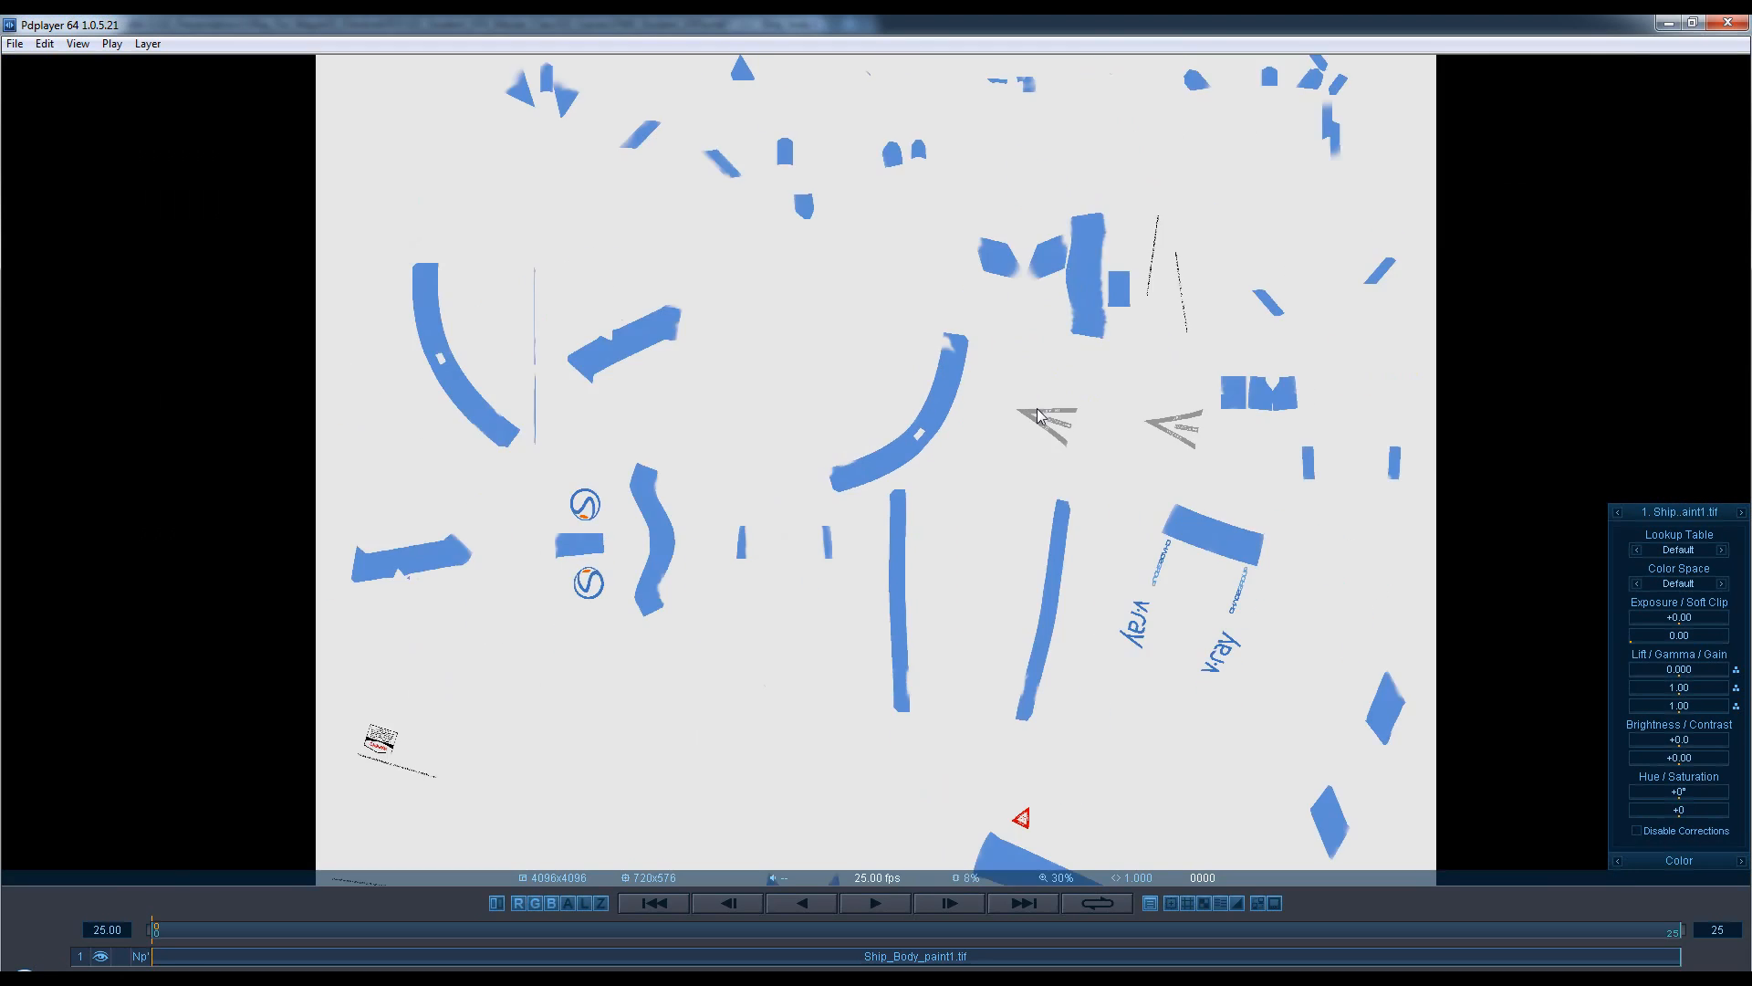
click(1728, 21)
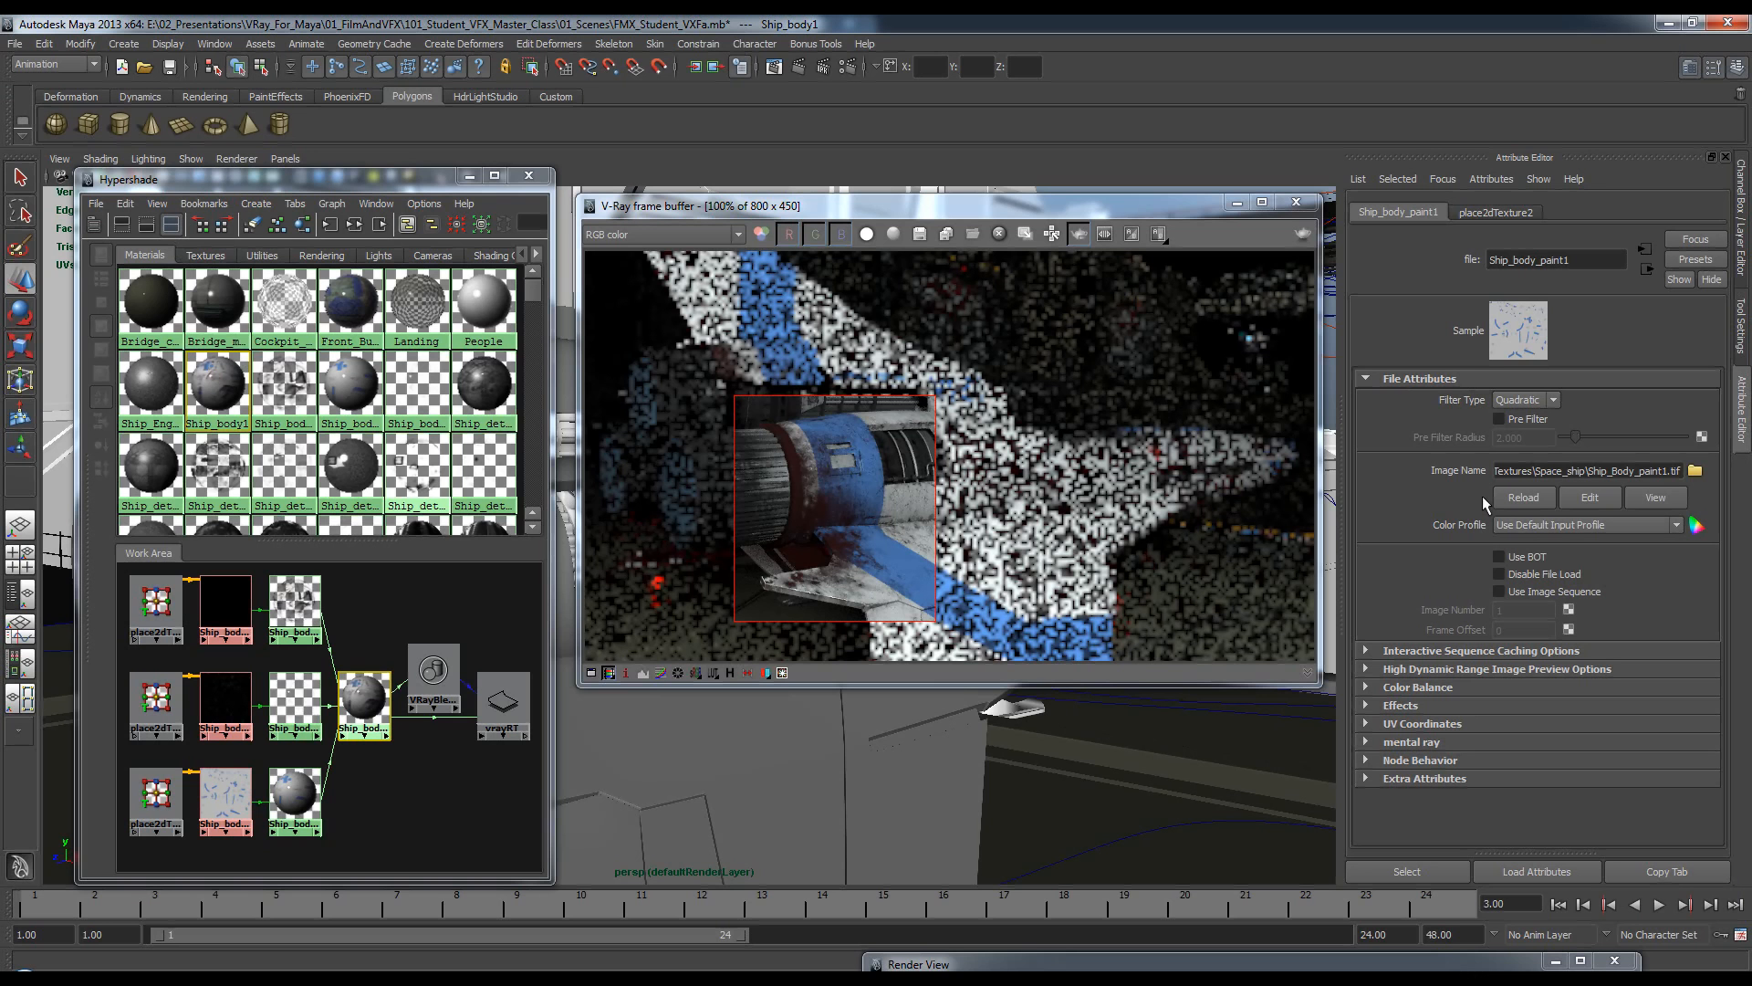
click(1647, 268)
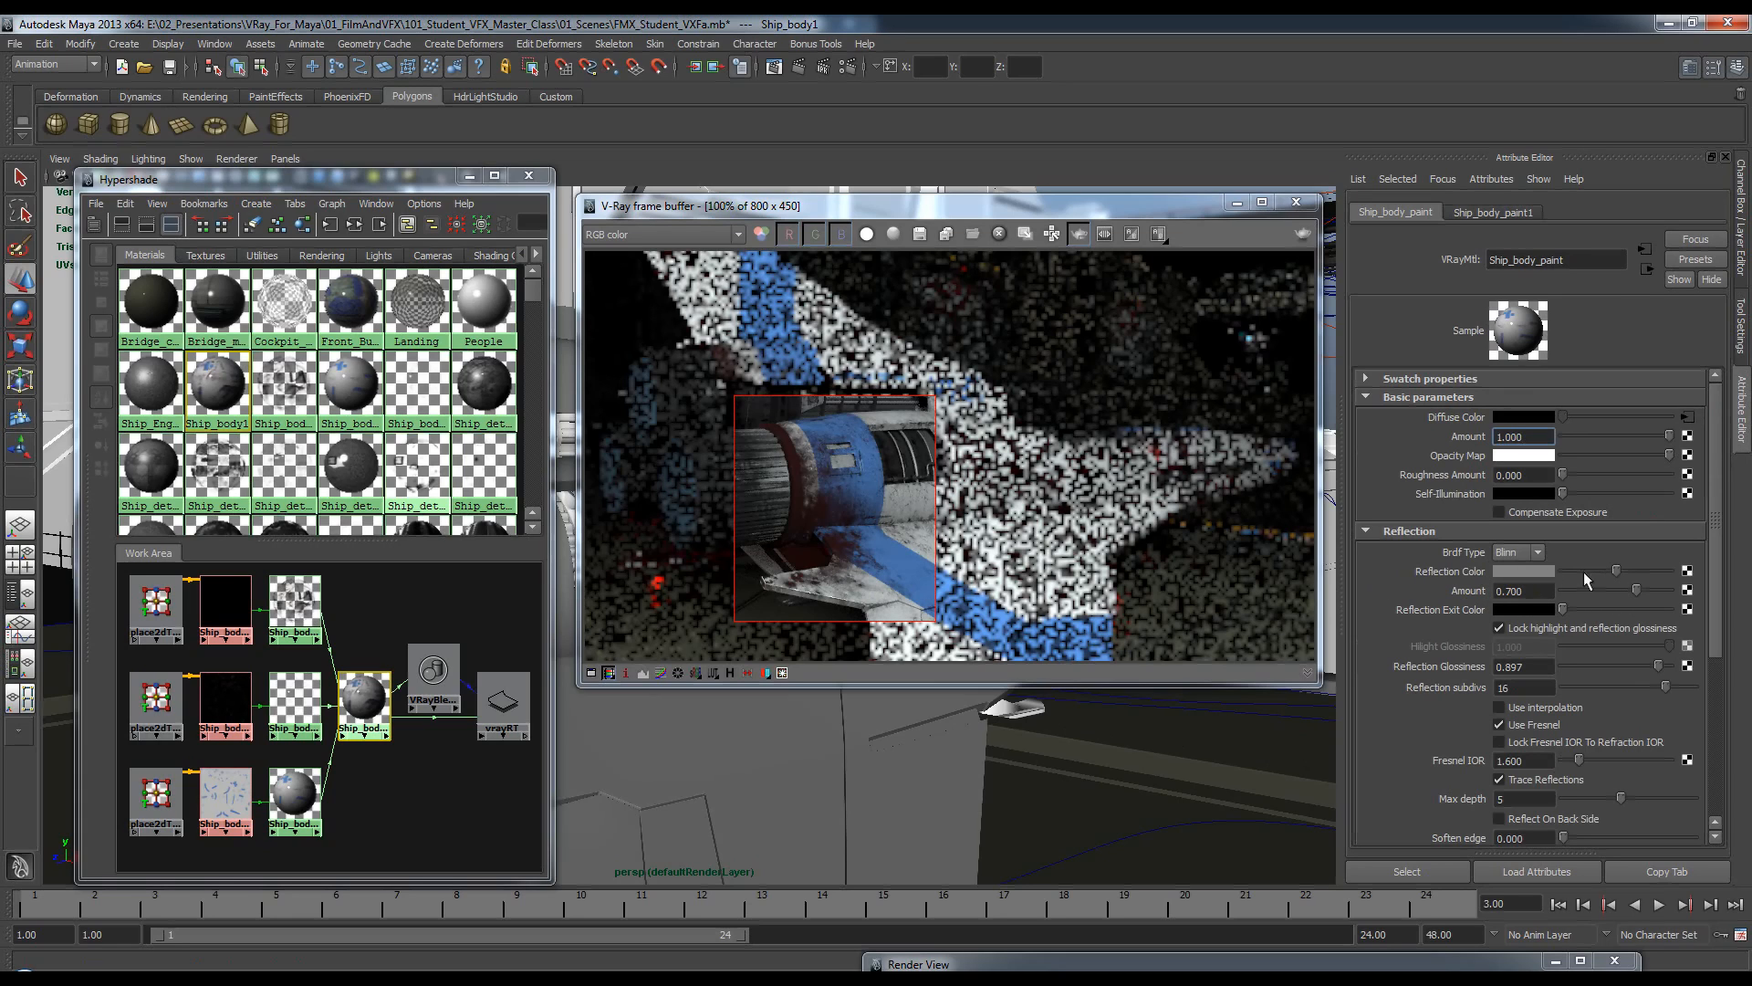
Lighten the reflection color of Ship_body_paint, raise its reflection amount to 0.974 and set its Fresnel IOR to 22.
mouse_move(1617, 570)
mouse_down()
mouse_move(1655, 570)
mouse_move(1664, 591)
mouse_move(1650, 571)
mouse_up()
click(1533, 760)
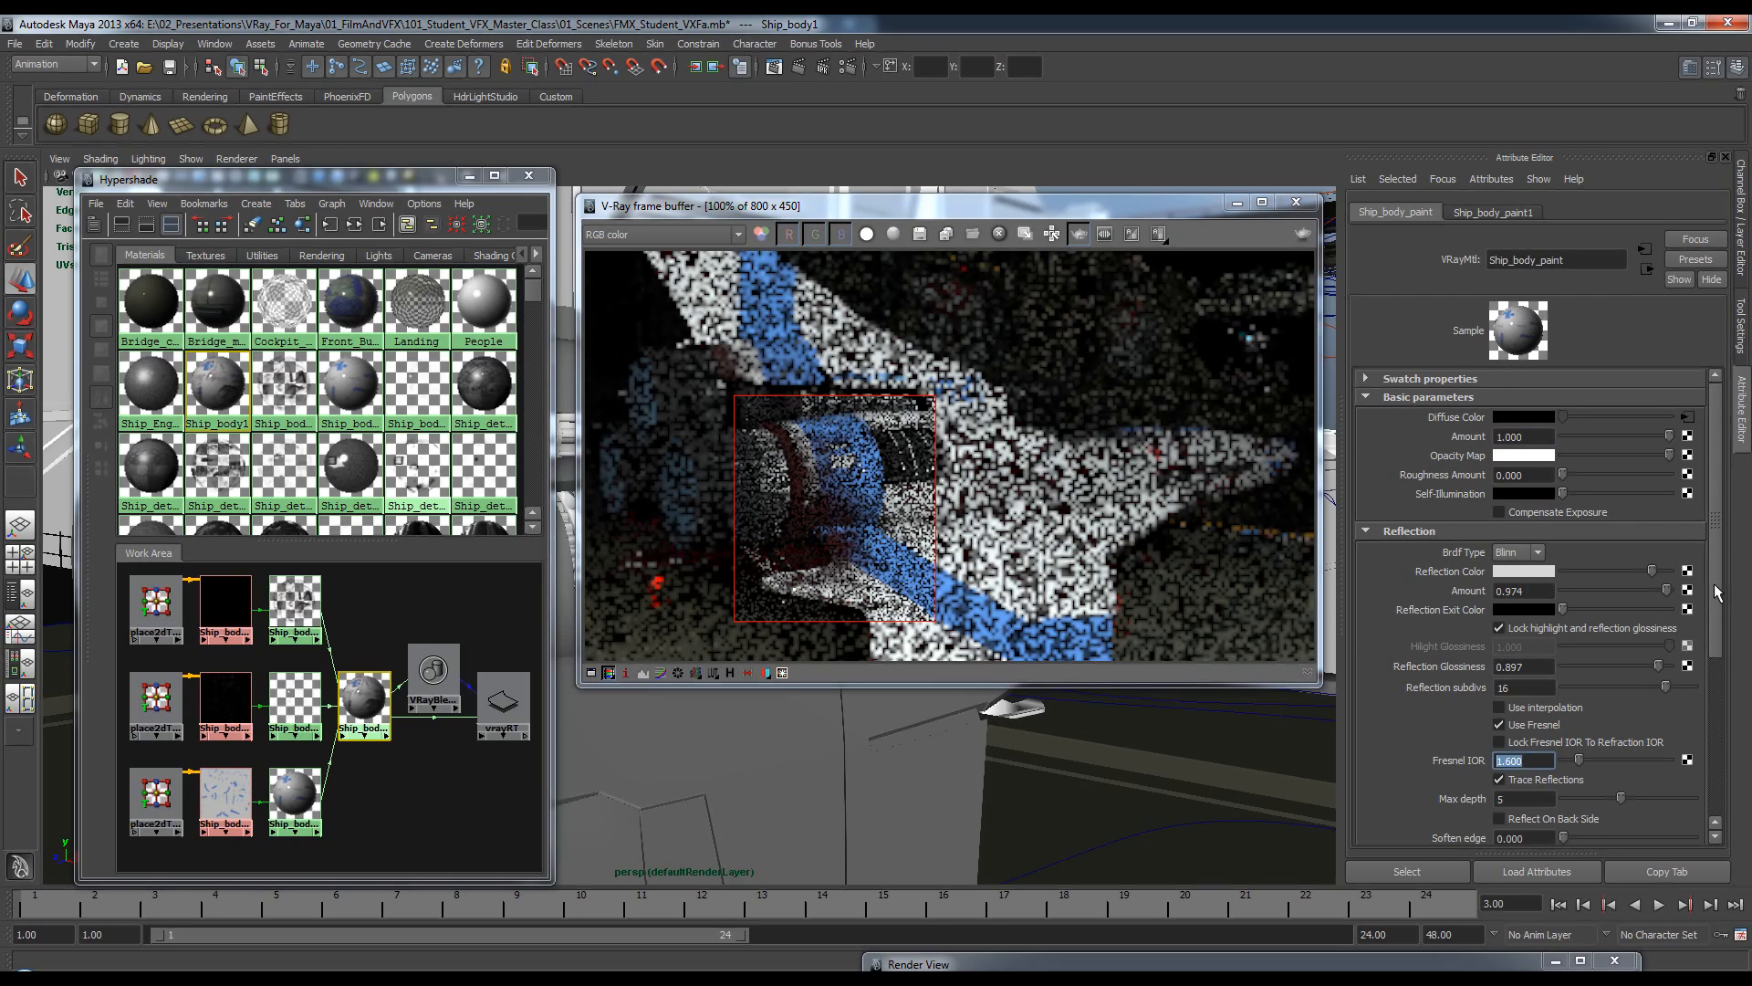
drag(1720, 593, 1524, 655)
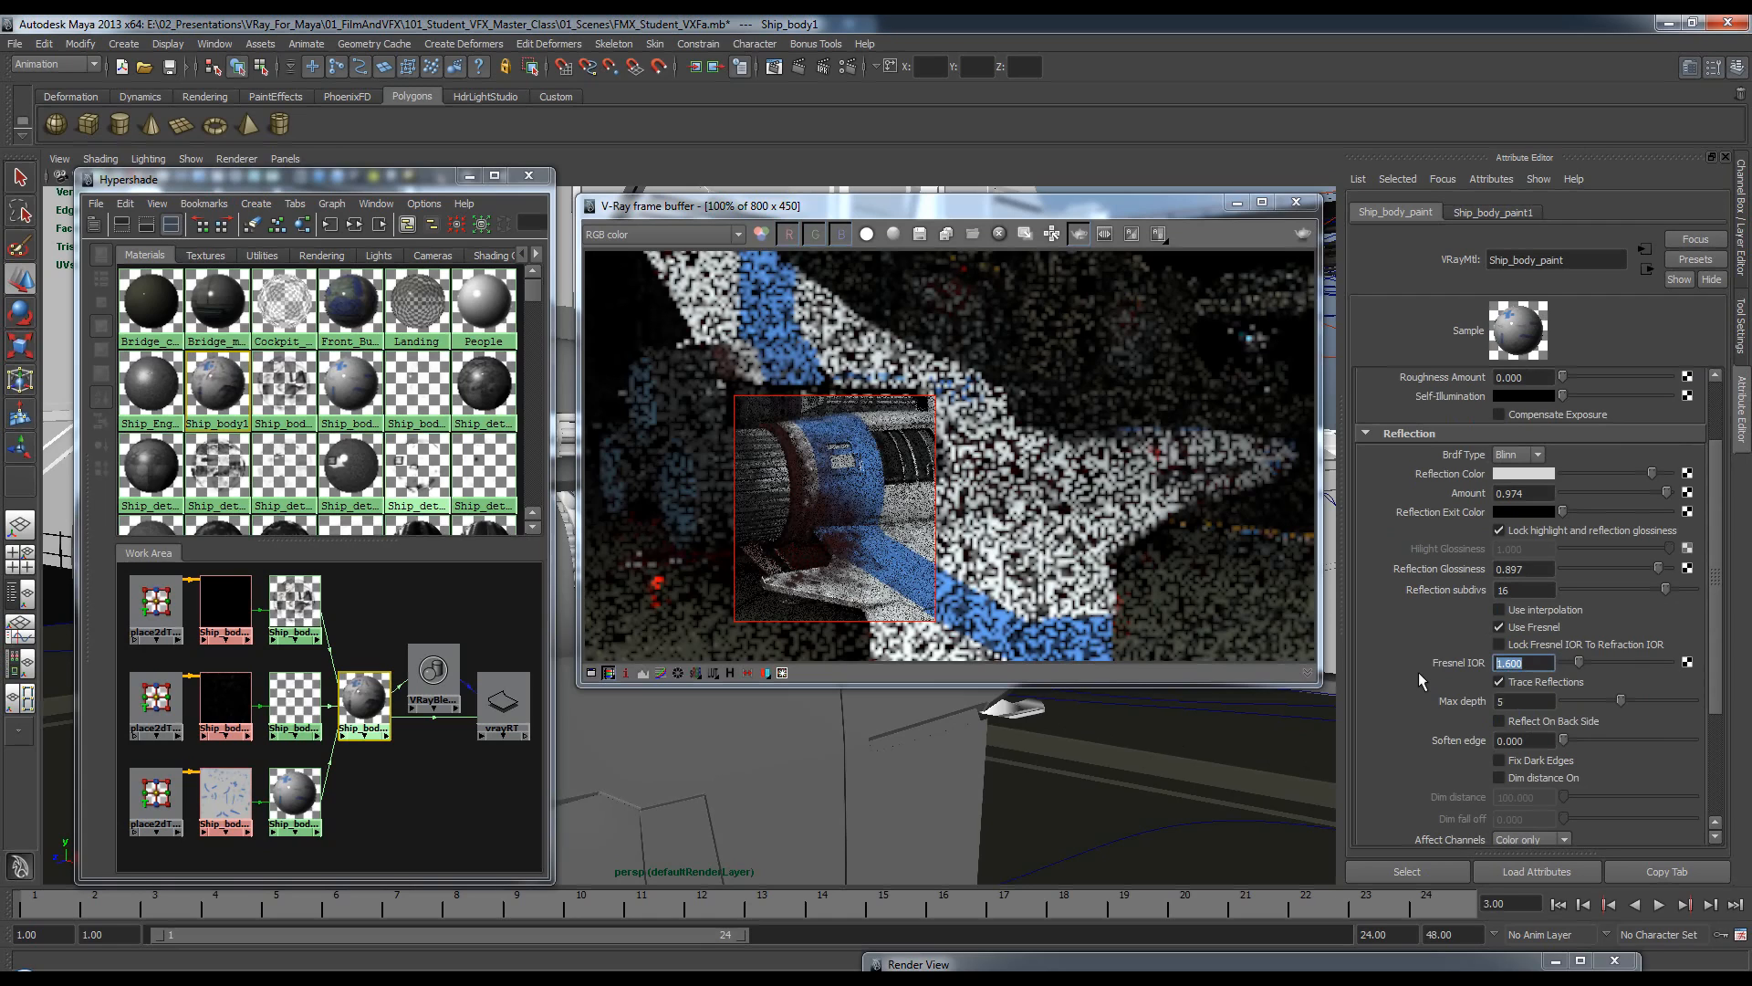
text(22)
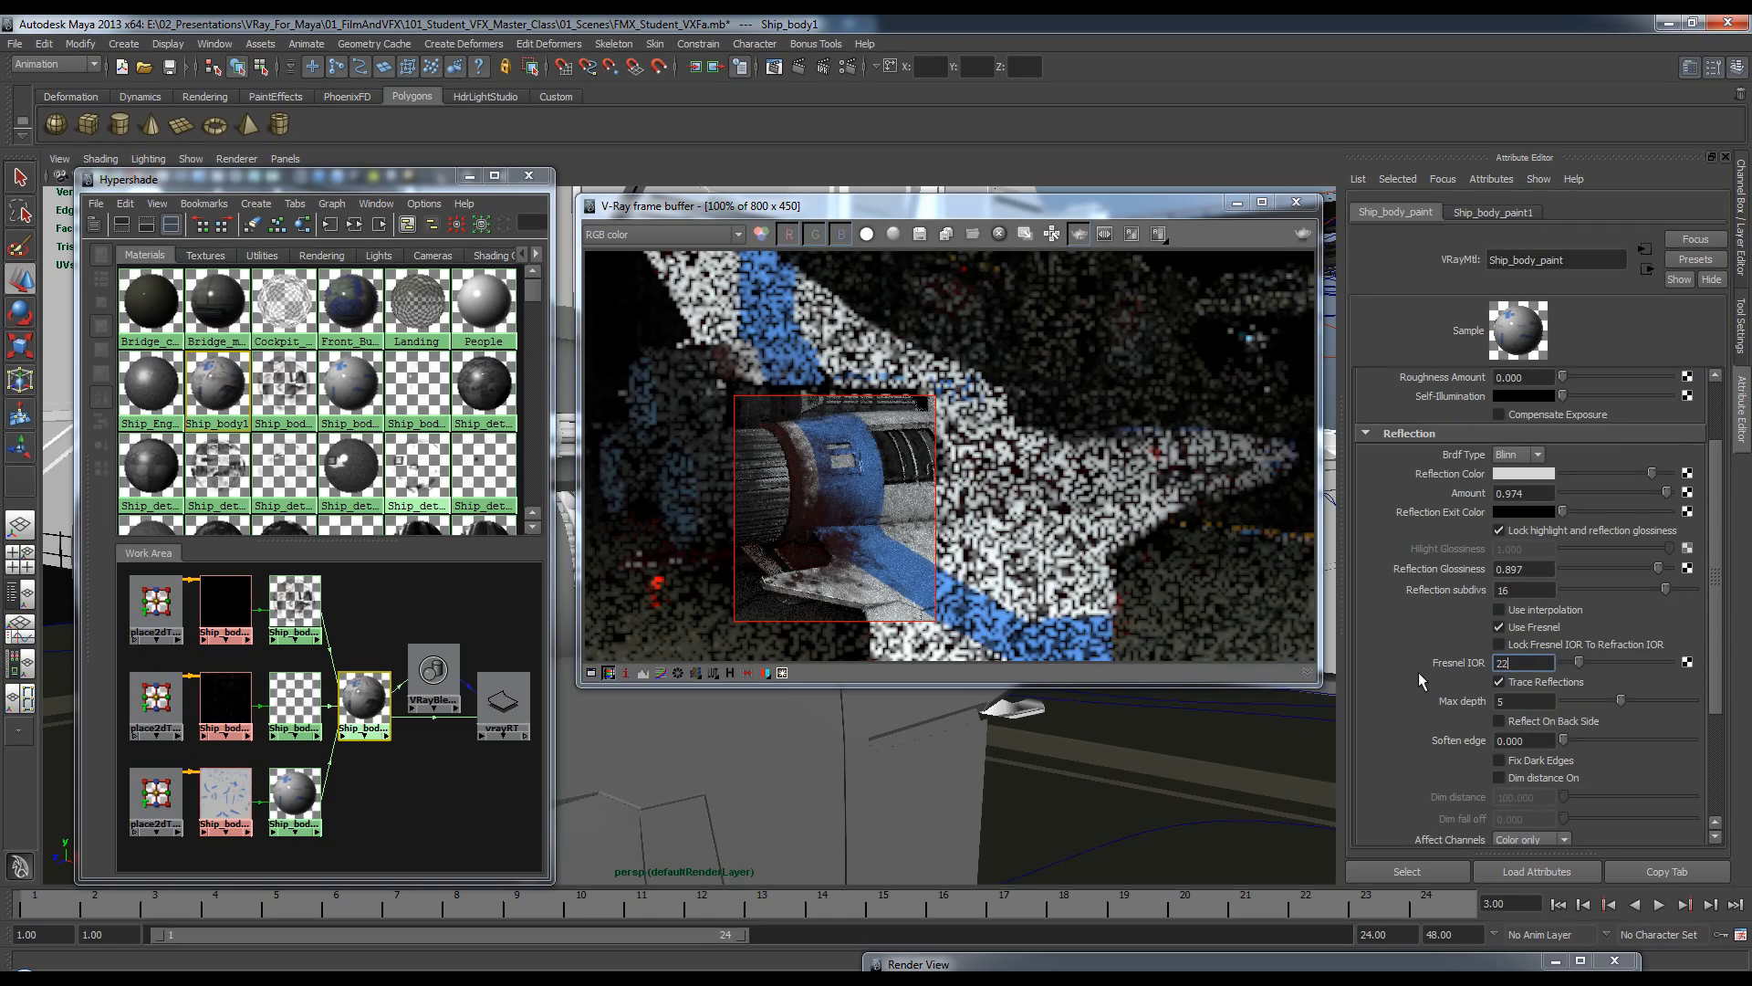
key(Return)
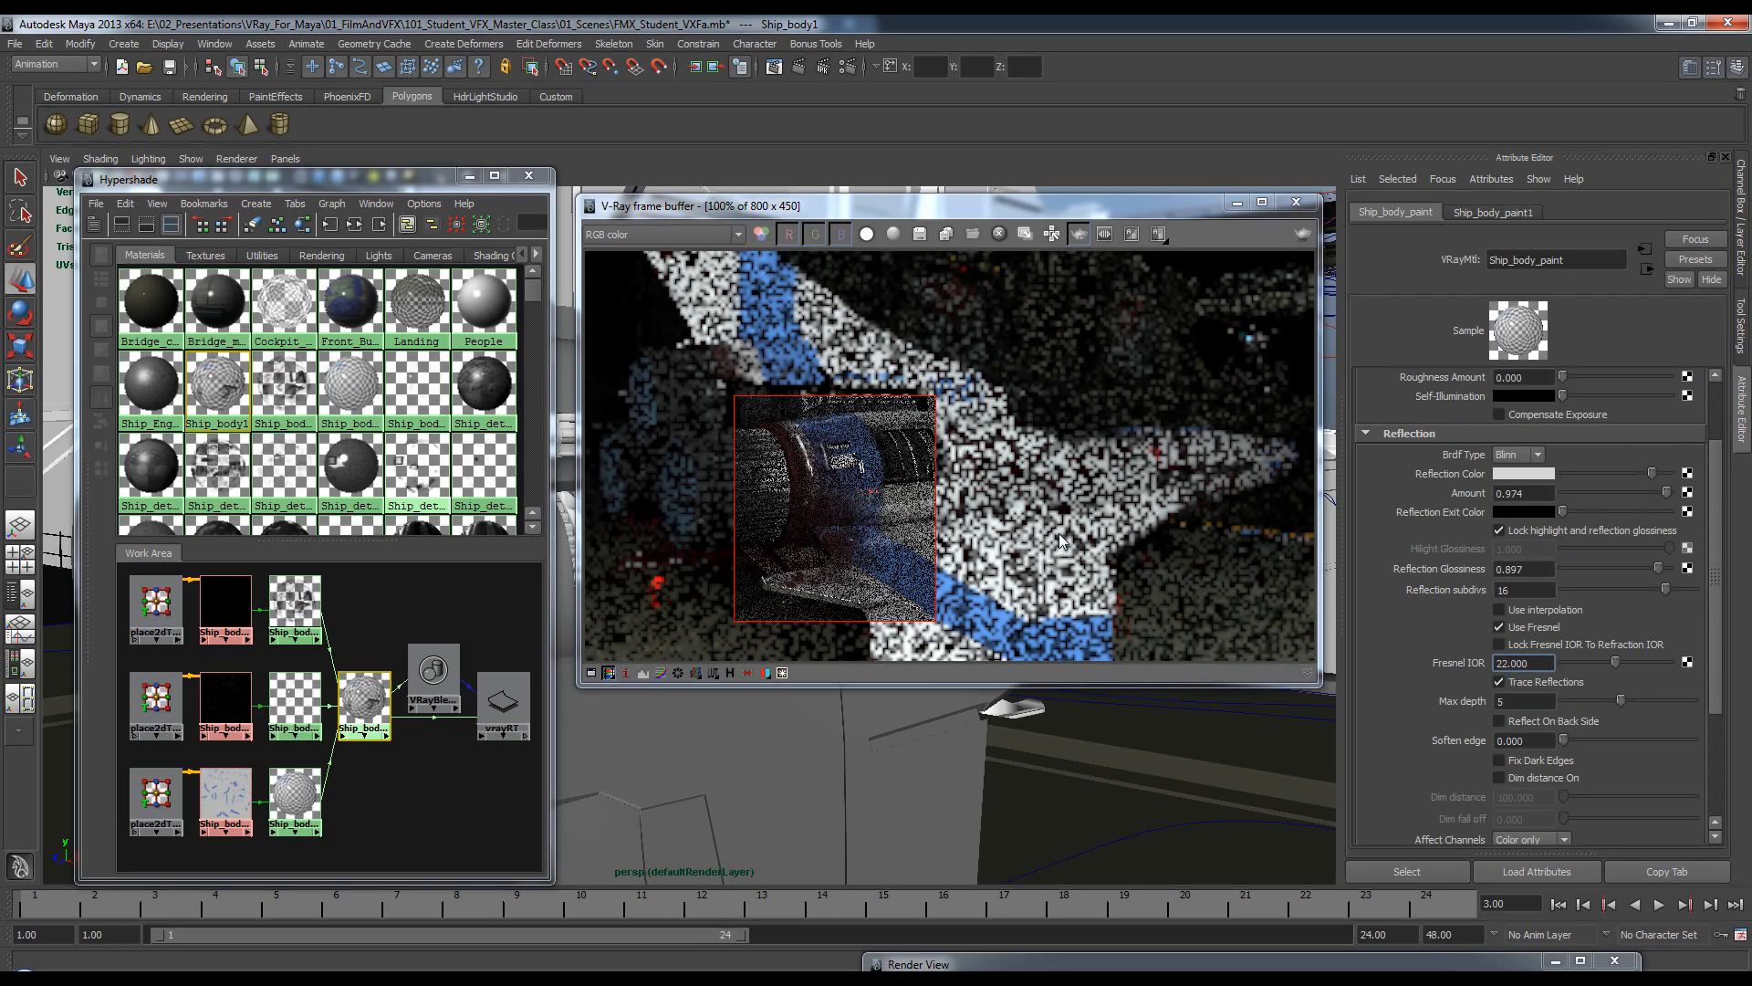
Lower the reflection glossiness of Ship_body_paint to 0.650.
drag(1659, 568, 1632, 568)
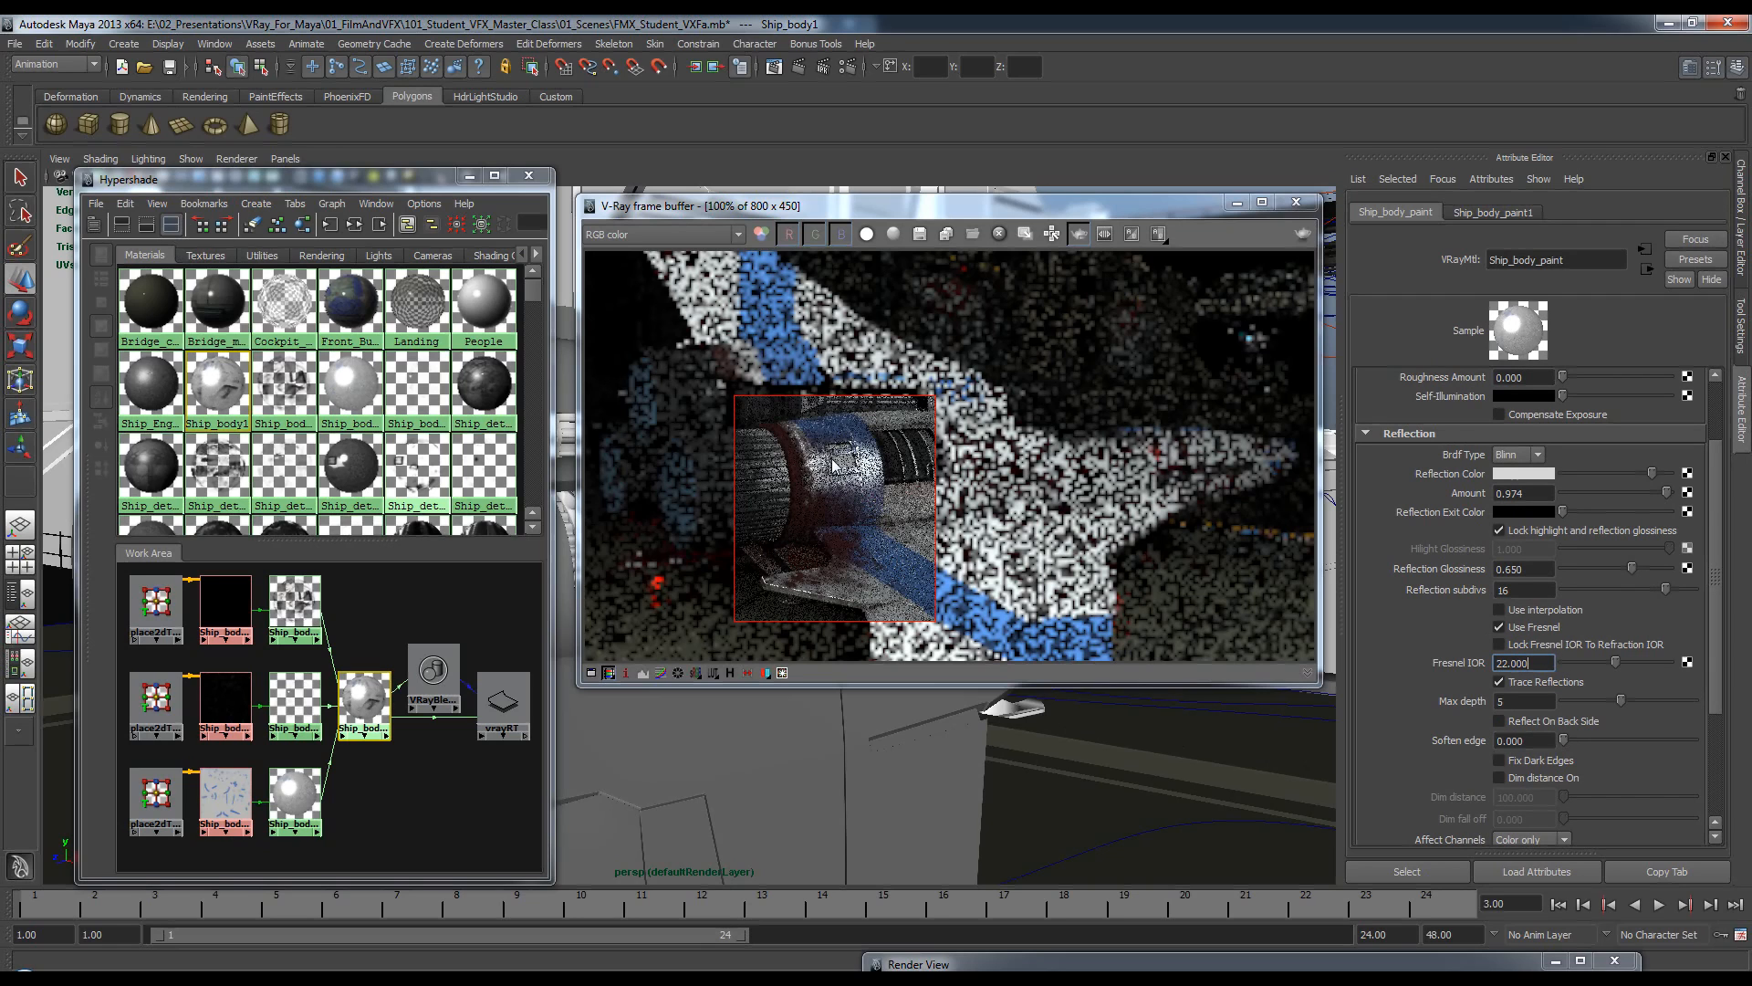
scroll(1423, 694, down, 3)
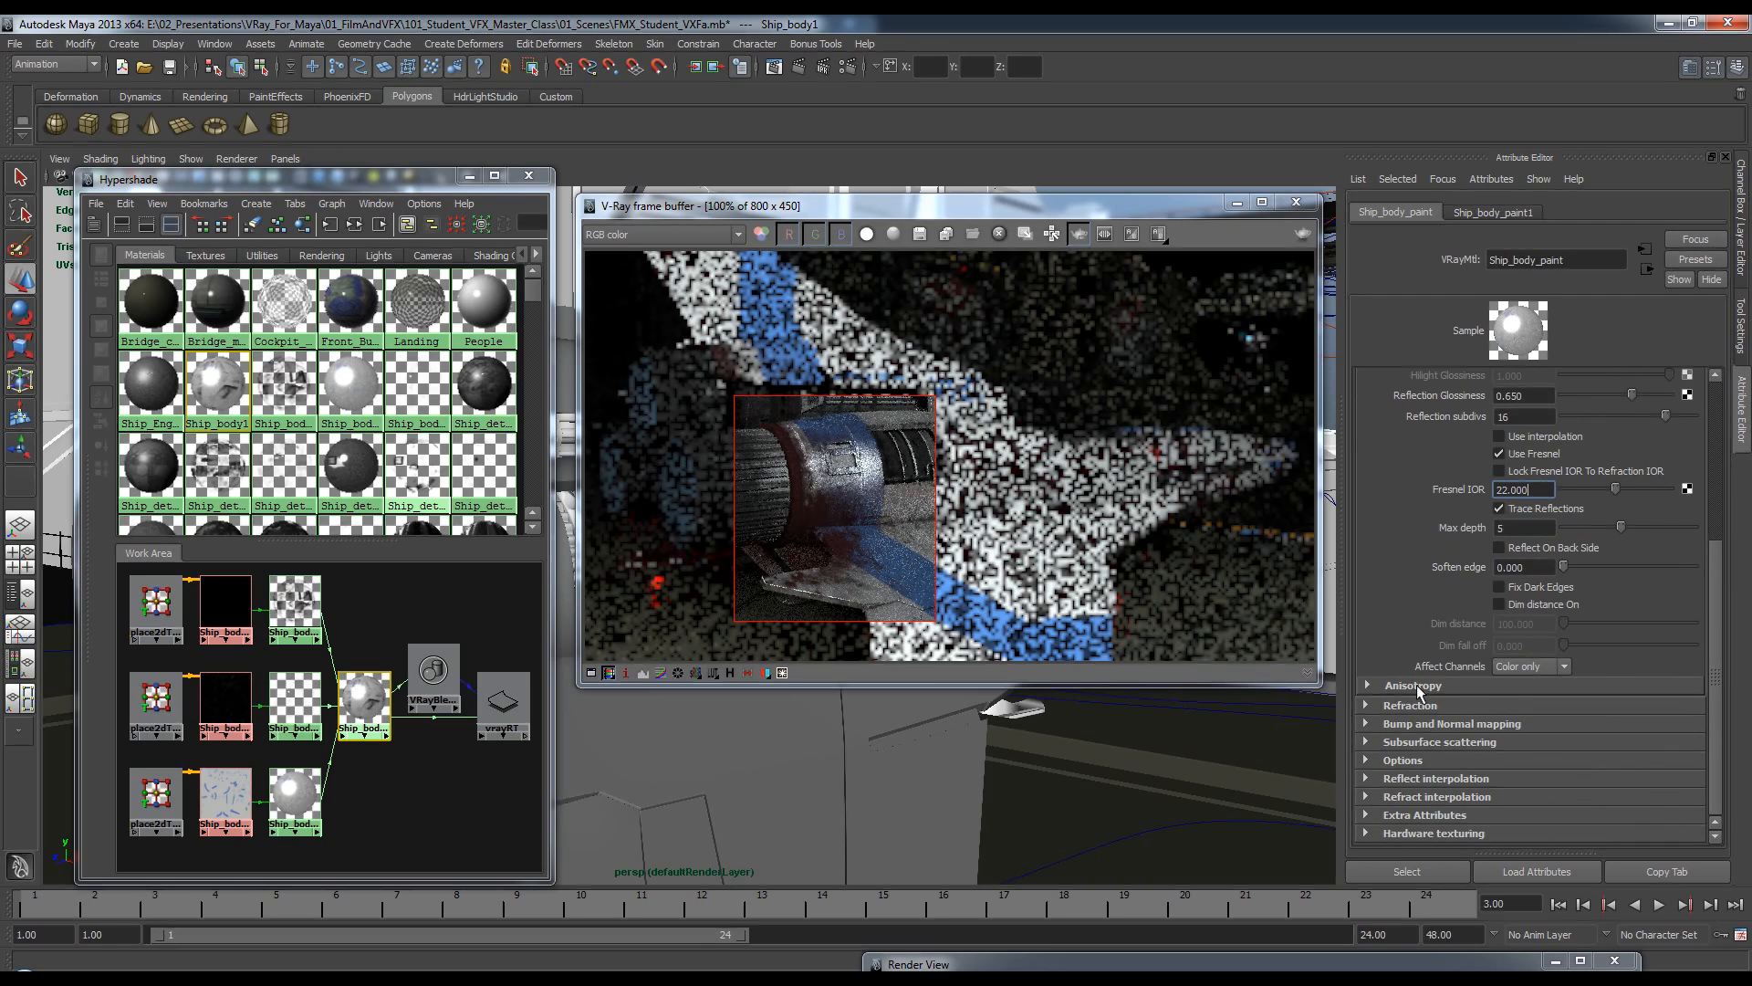
scroll(1685, 464, up, 5)
scroll(1686, 464, up, 1)
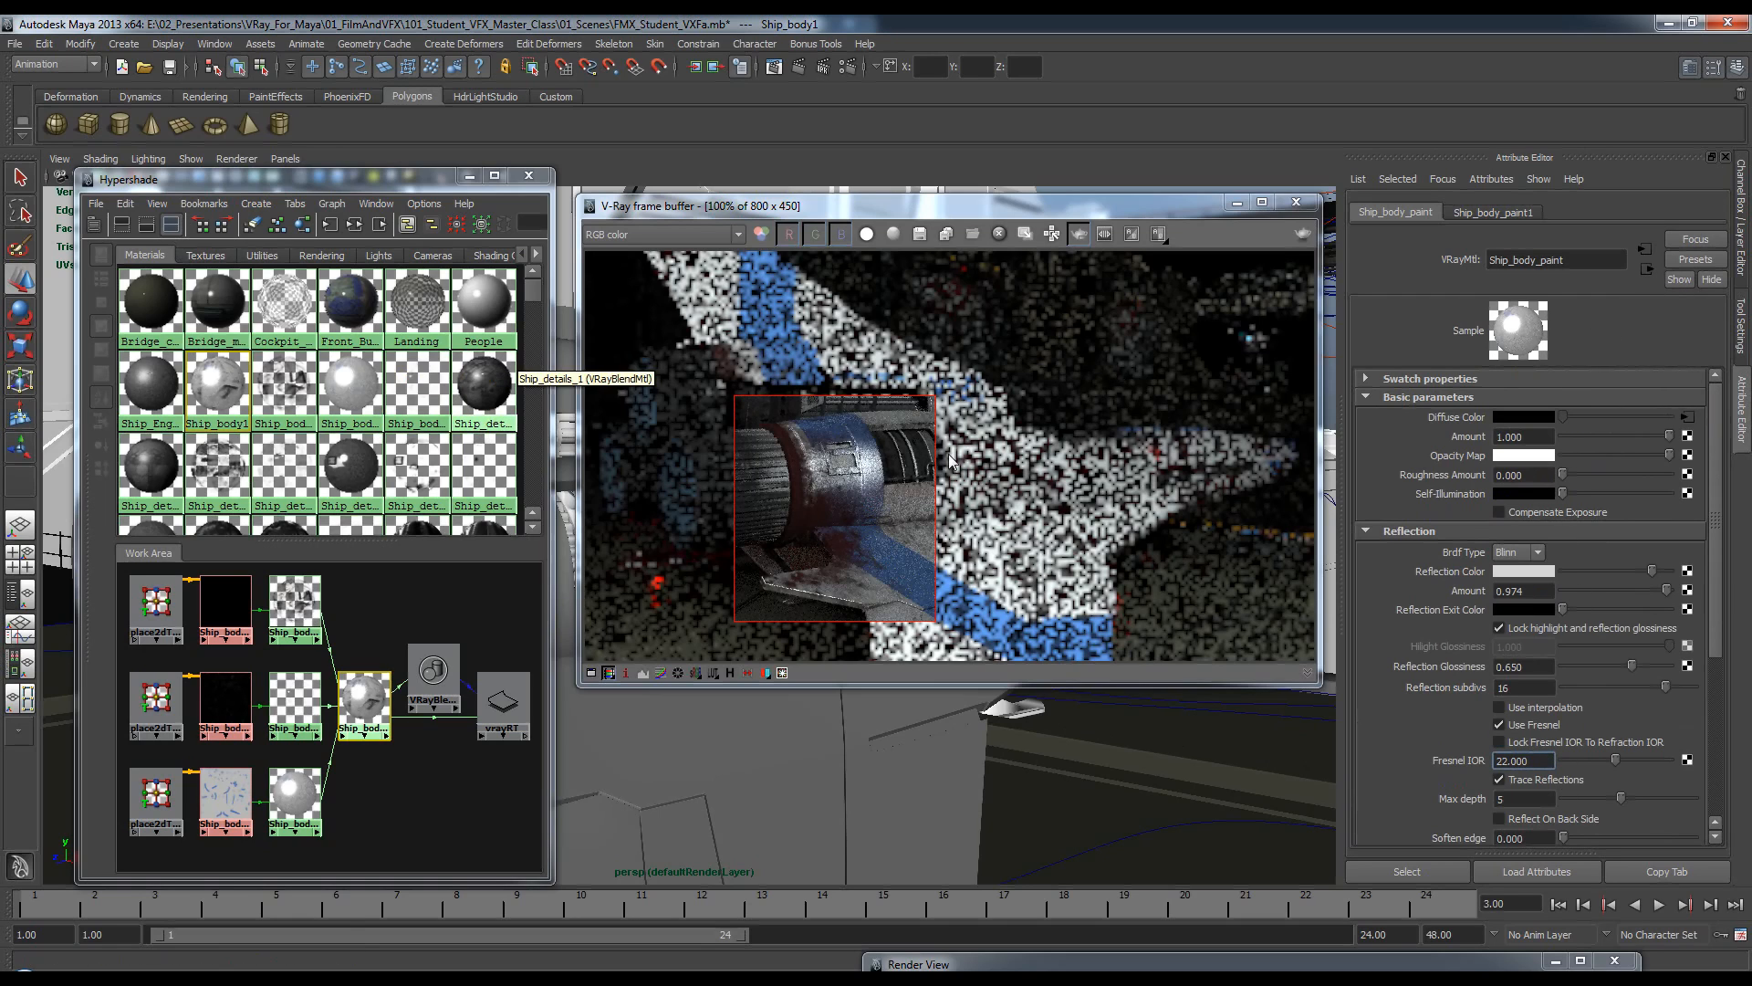
Open the Ship_body_dirt coat material of Ship_body1 and view its opacity map texture Ship_Body_dirt3.tif.
click(1646, 270)
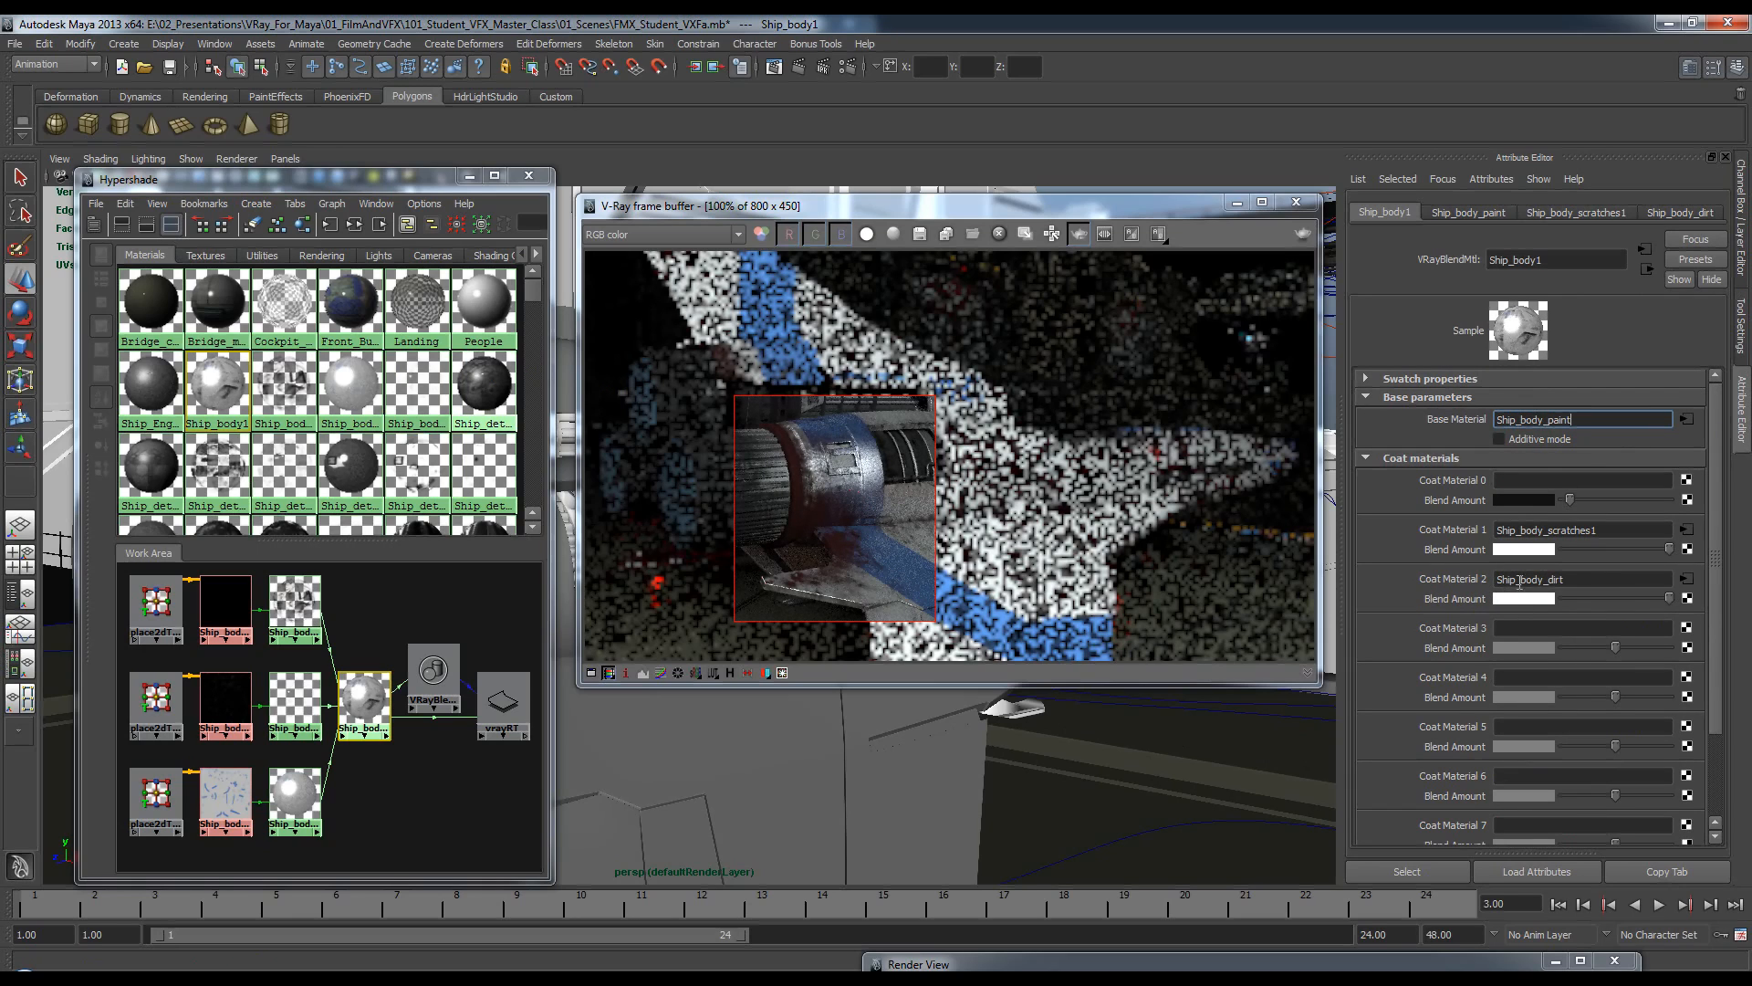
drag(1566, 581, 1550, 584)
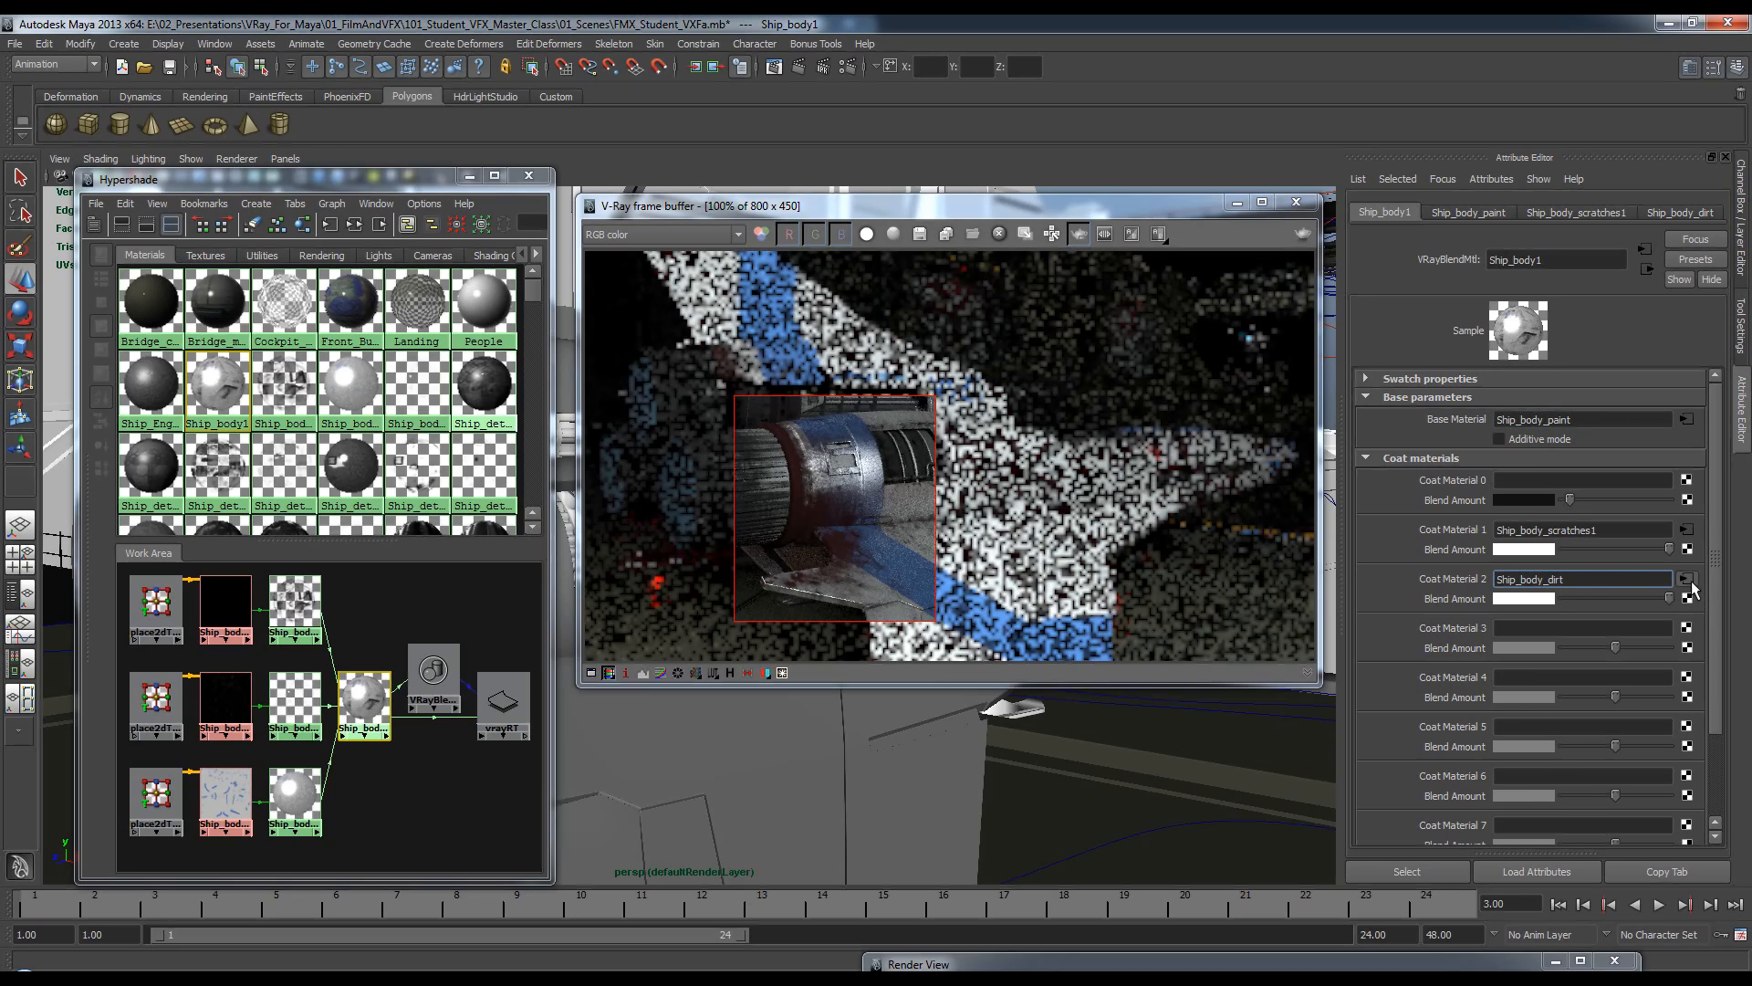
click(1686, 579)
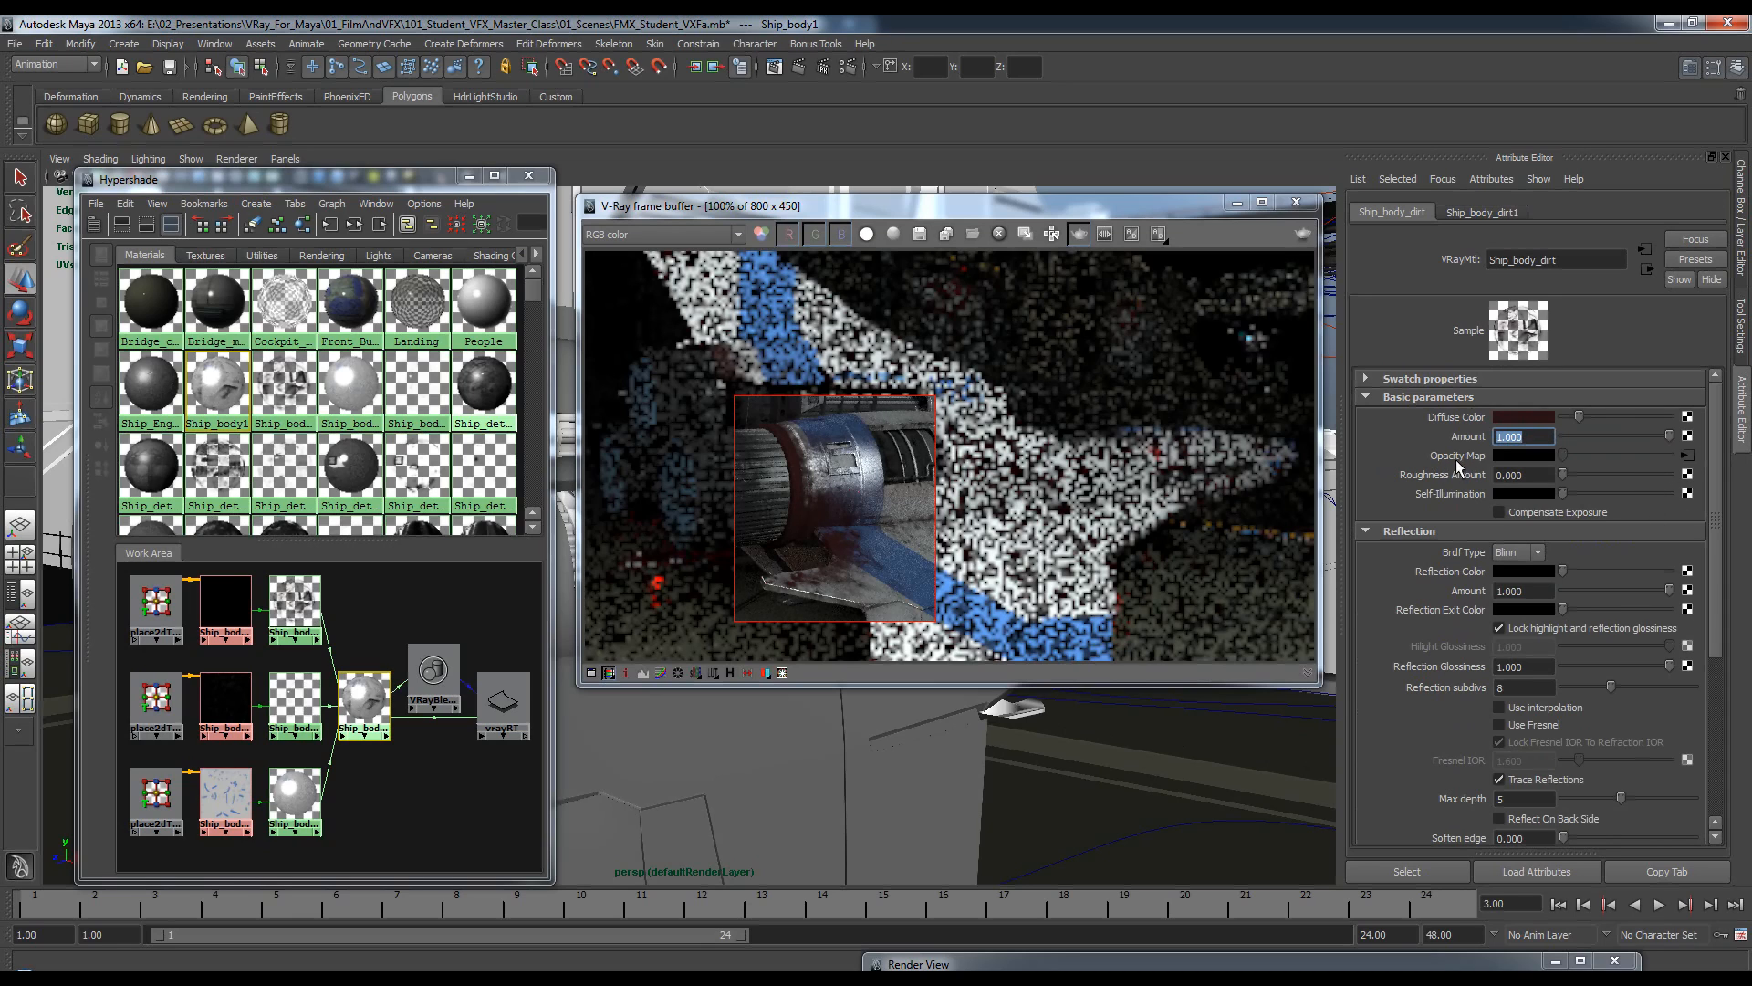
click(1687, 455)
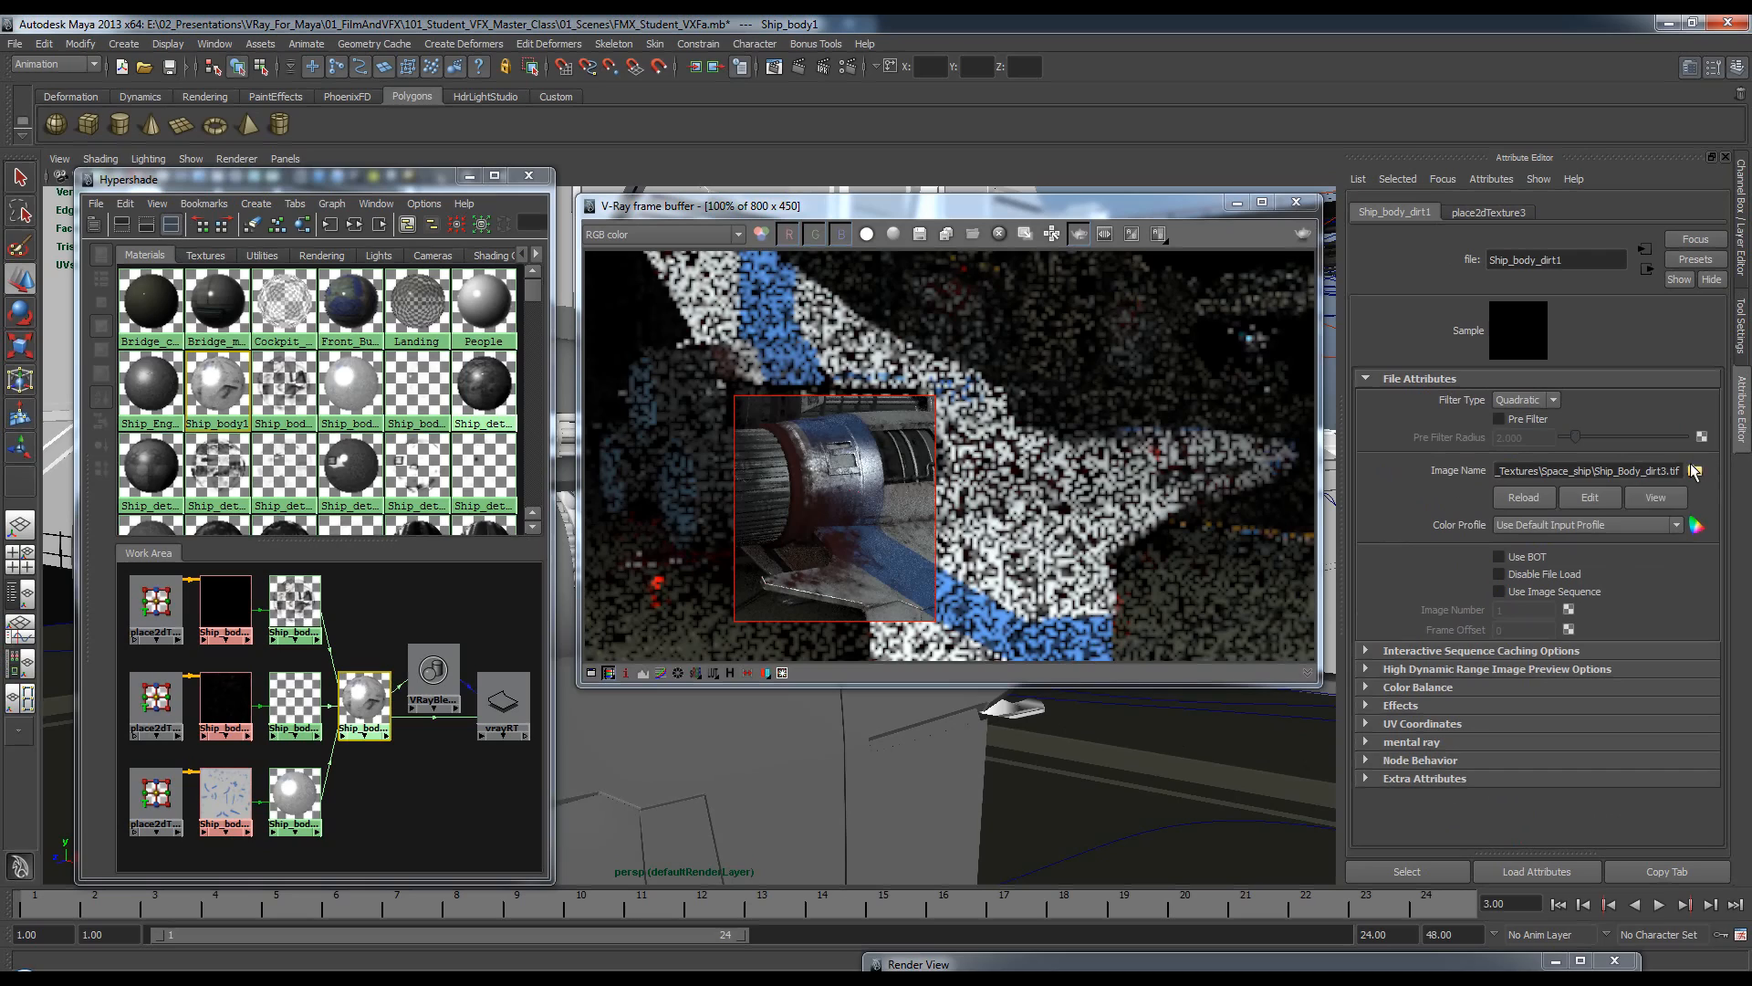
click(1678, 501)
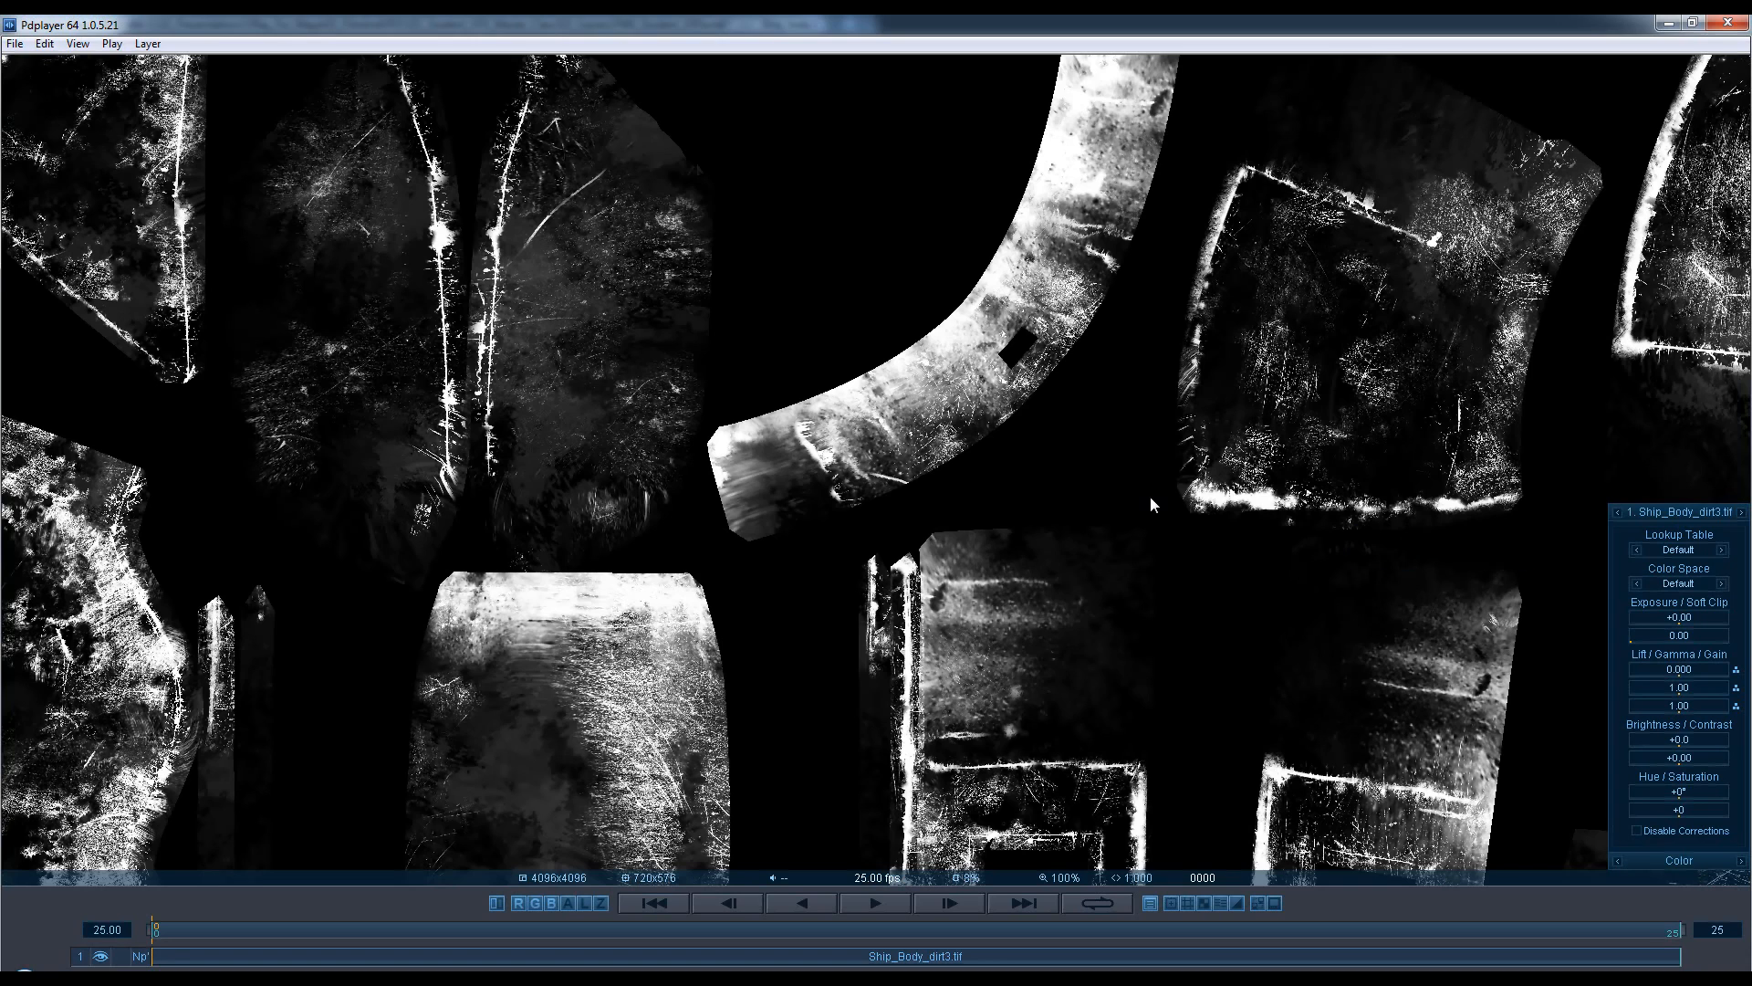
scroll(1150, 496, down, 5)
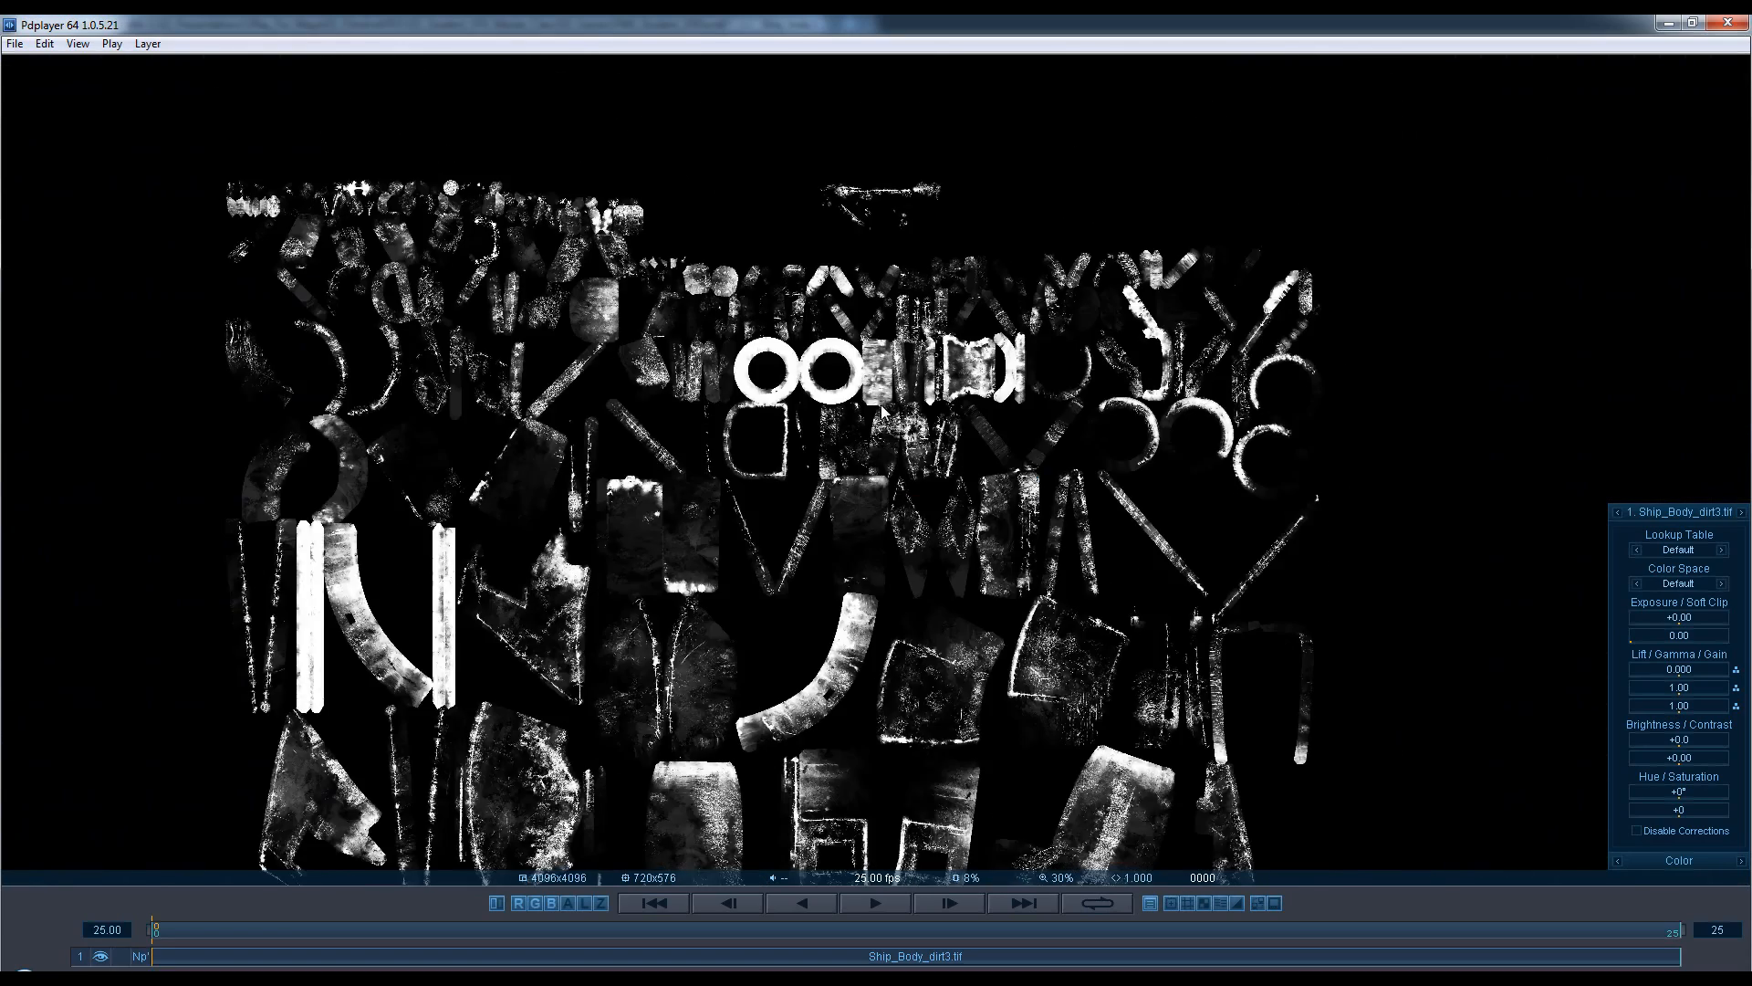
scroll(882, 412, up, 5)
click(1728, 23)
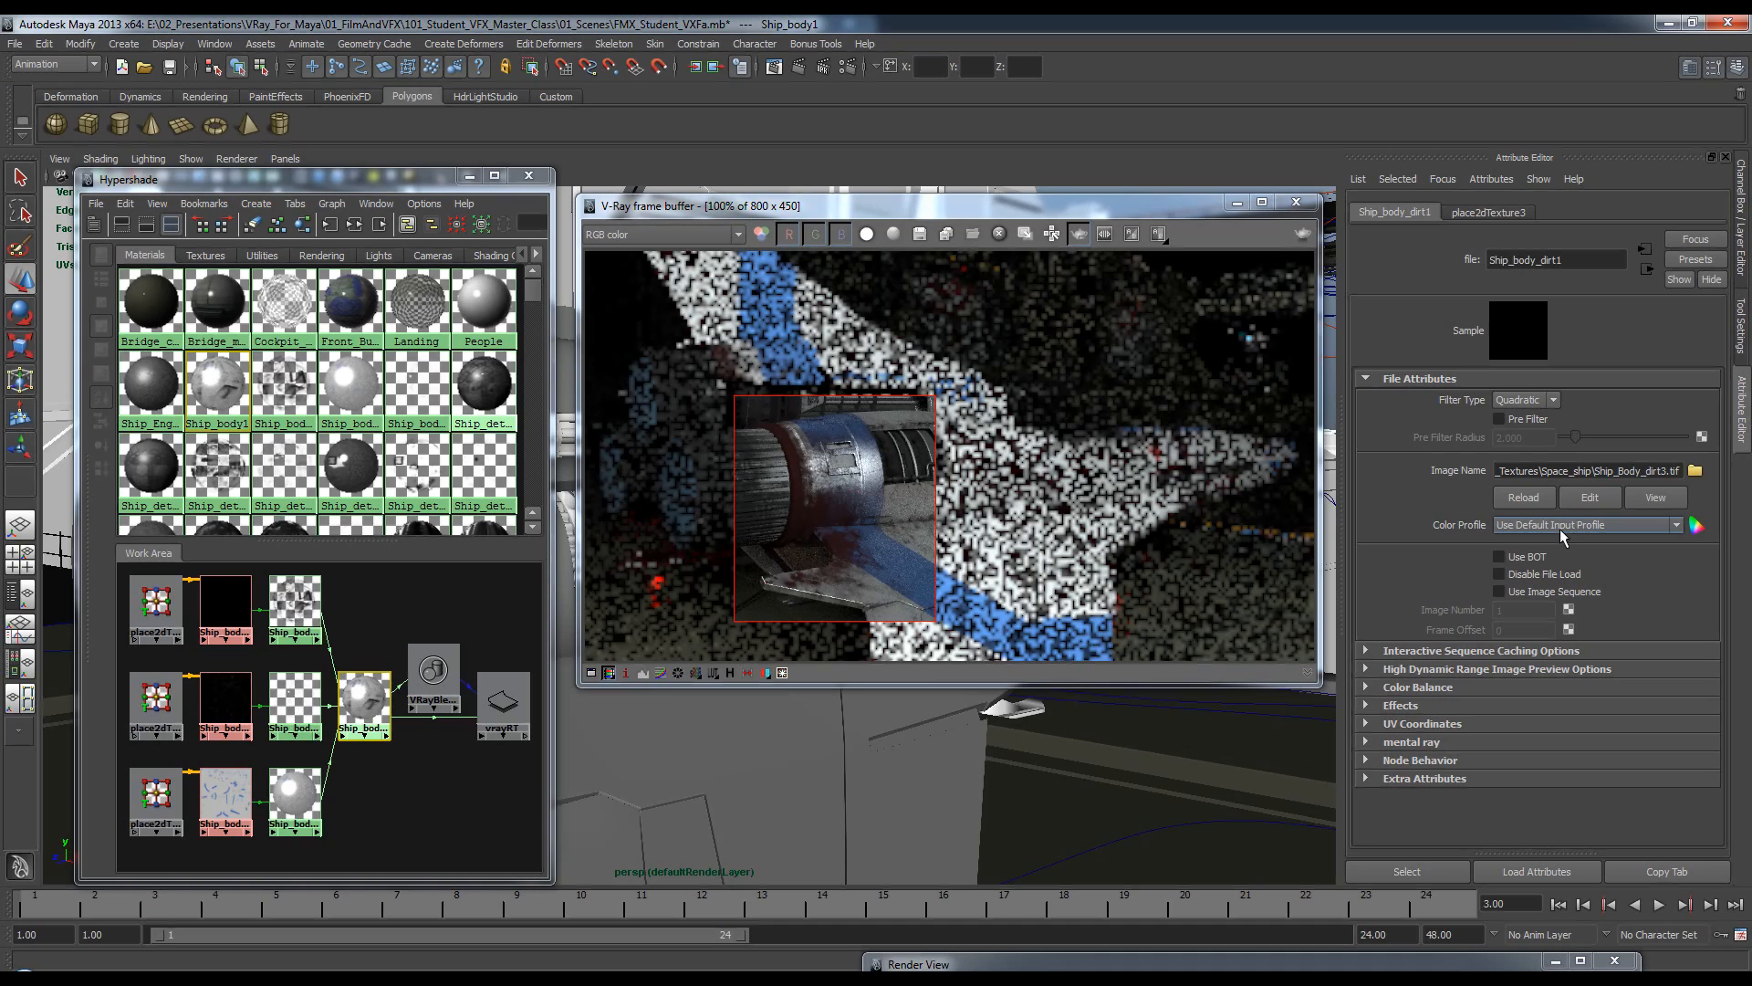
click(1650, 267)
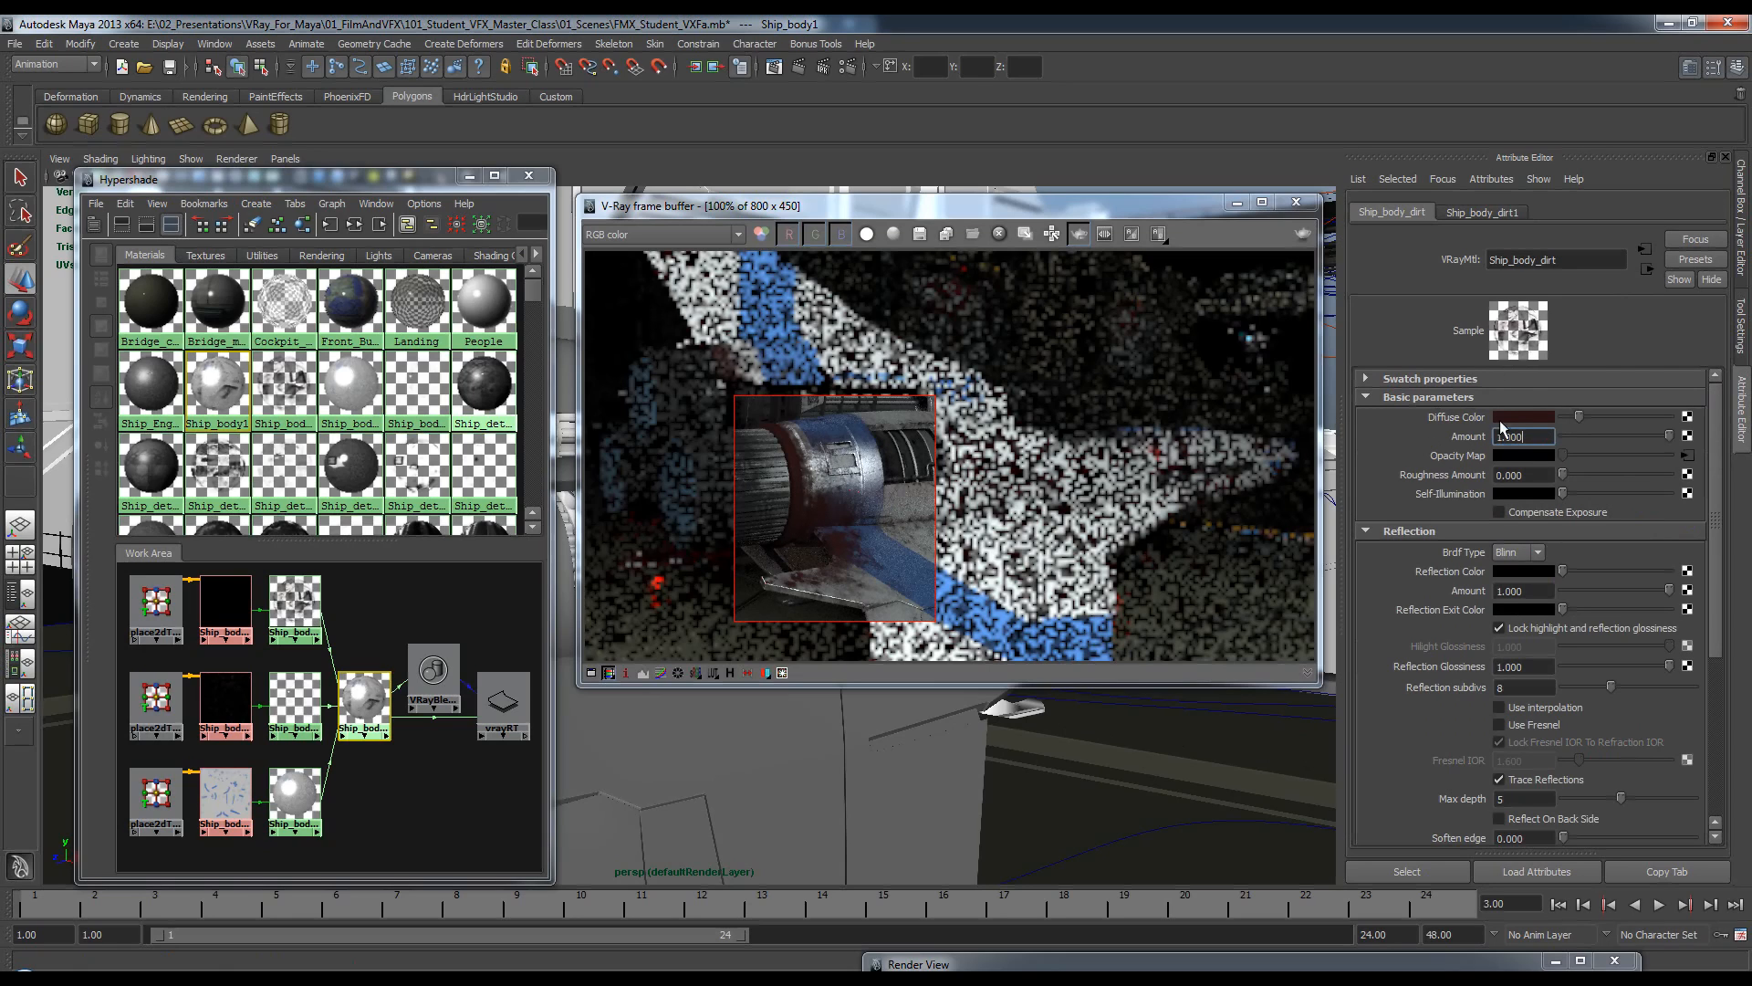
Change the diffuse color of Ship_body_dirt to black and raise its reflection color to nearly white.
click(1536, 416)
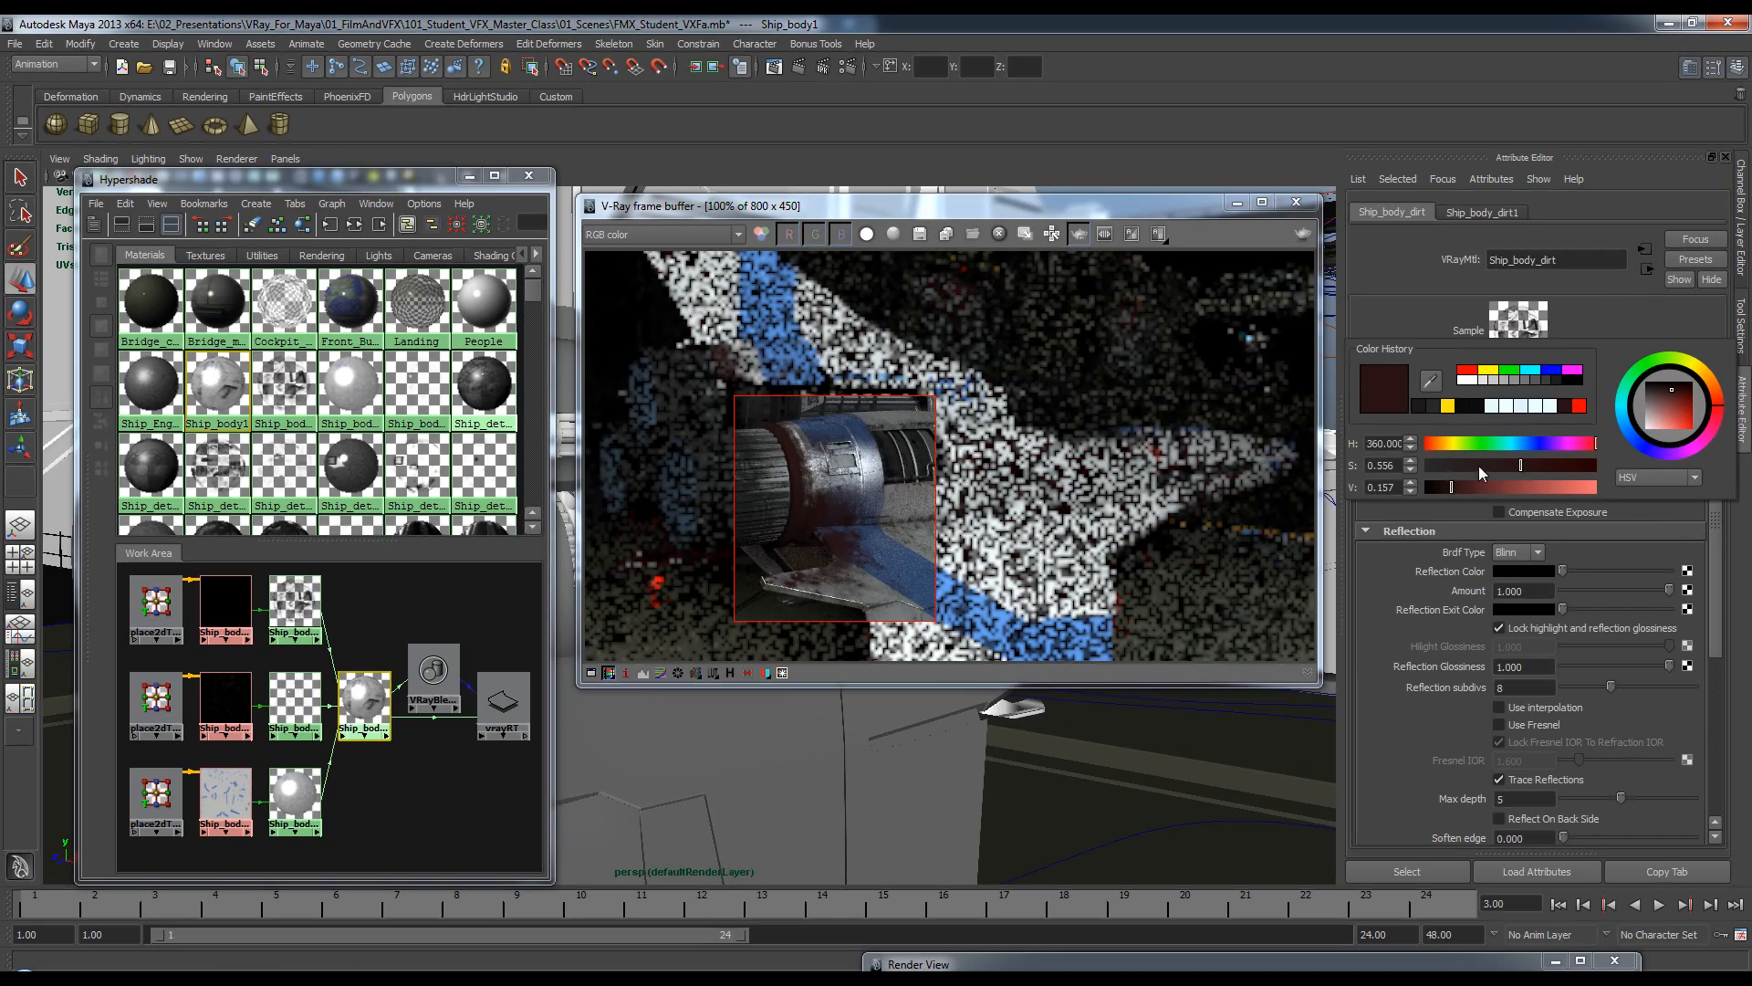
click(1431, 406)
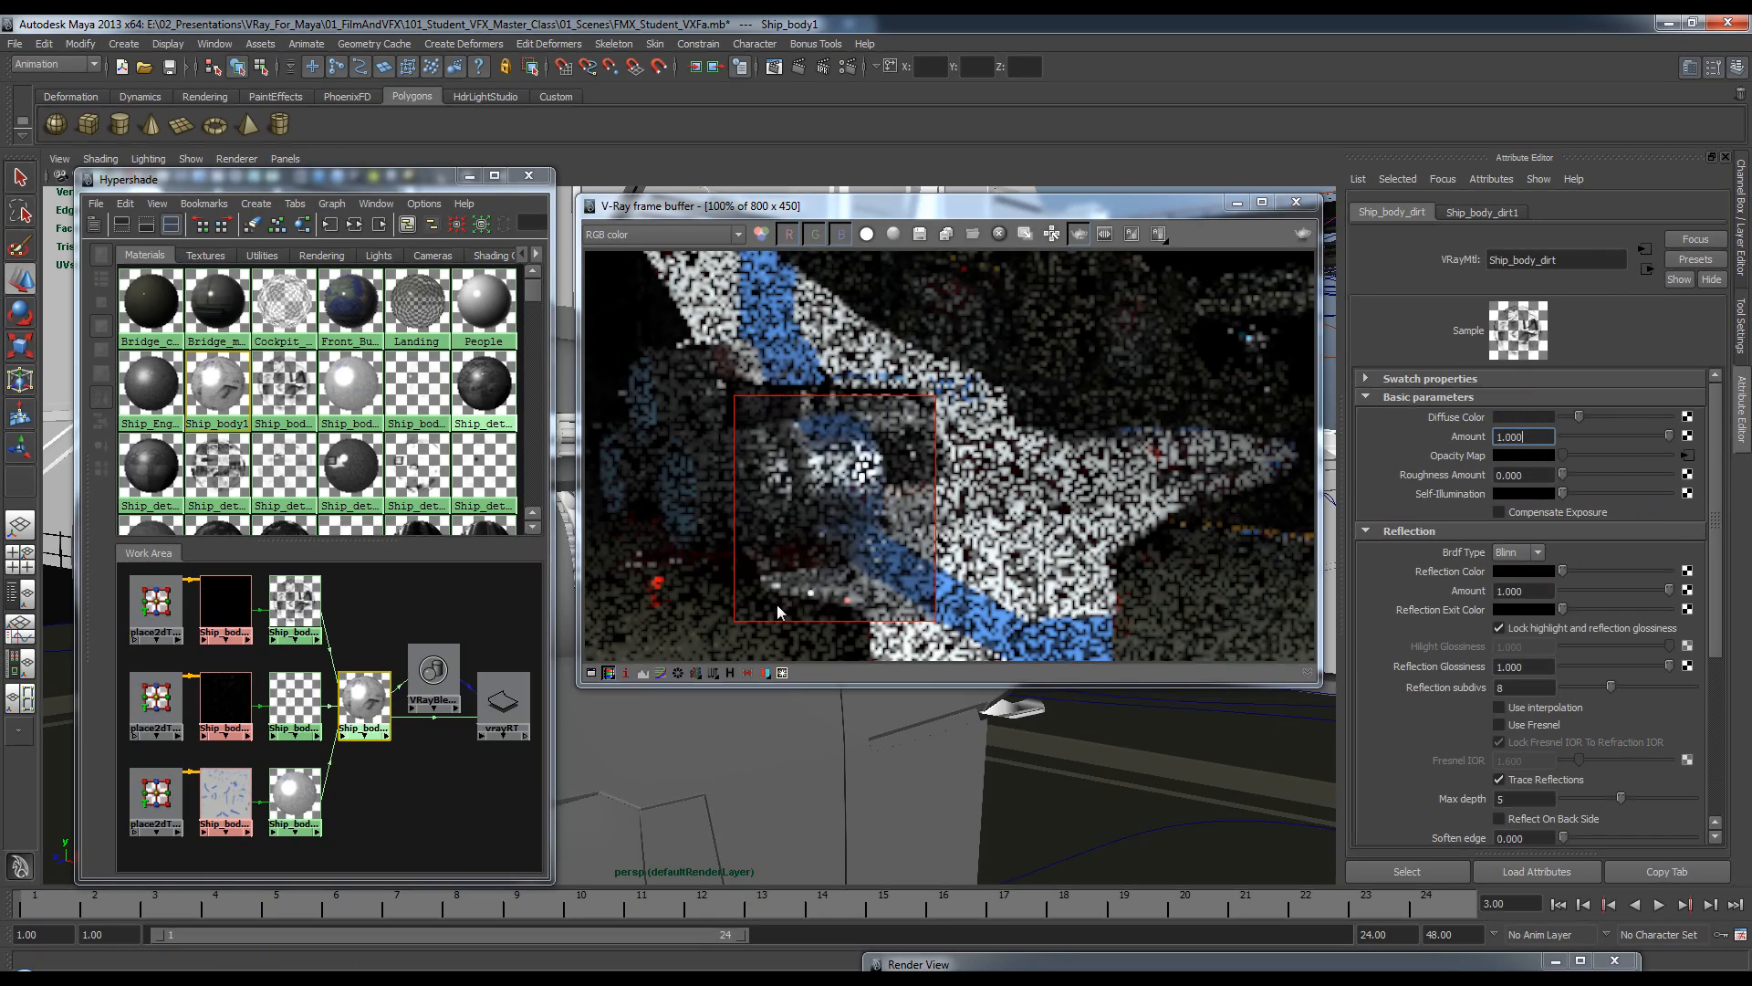
drag(1580, 416, 1562, 416)
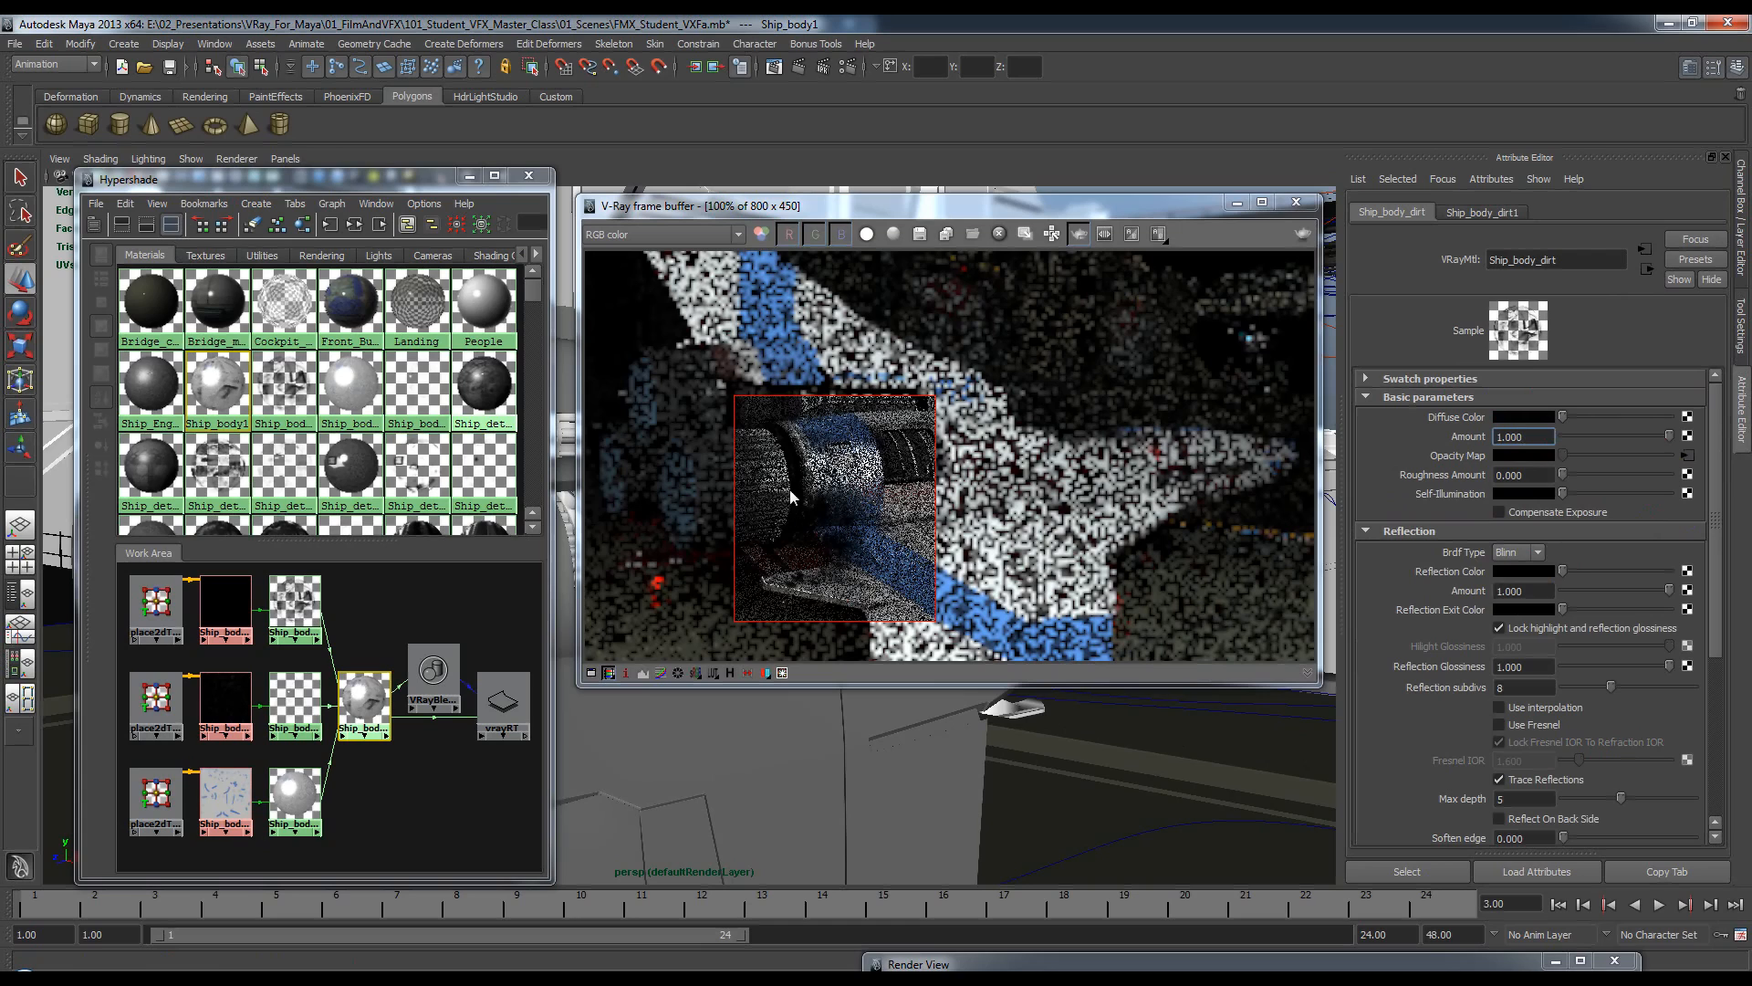
drag(1568, 567, 1611, 573)
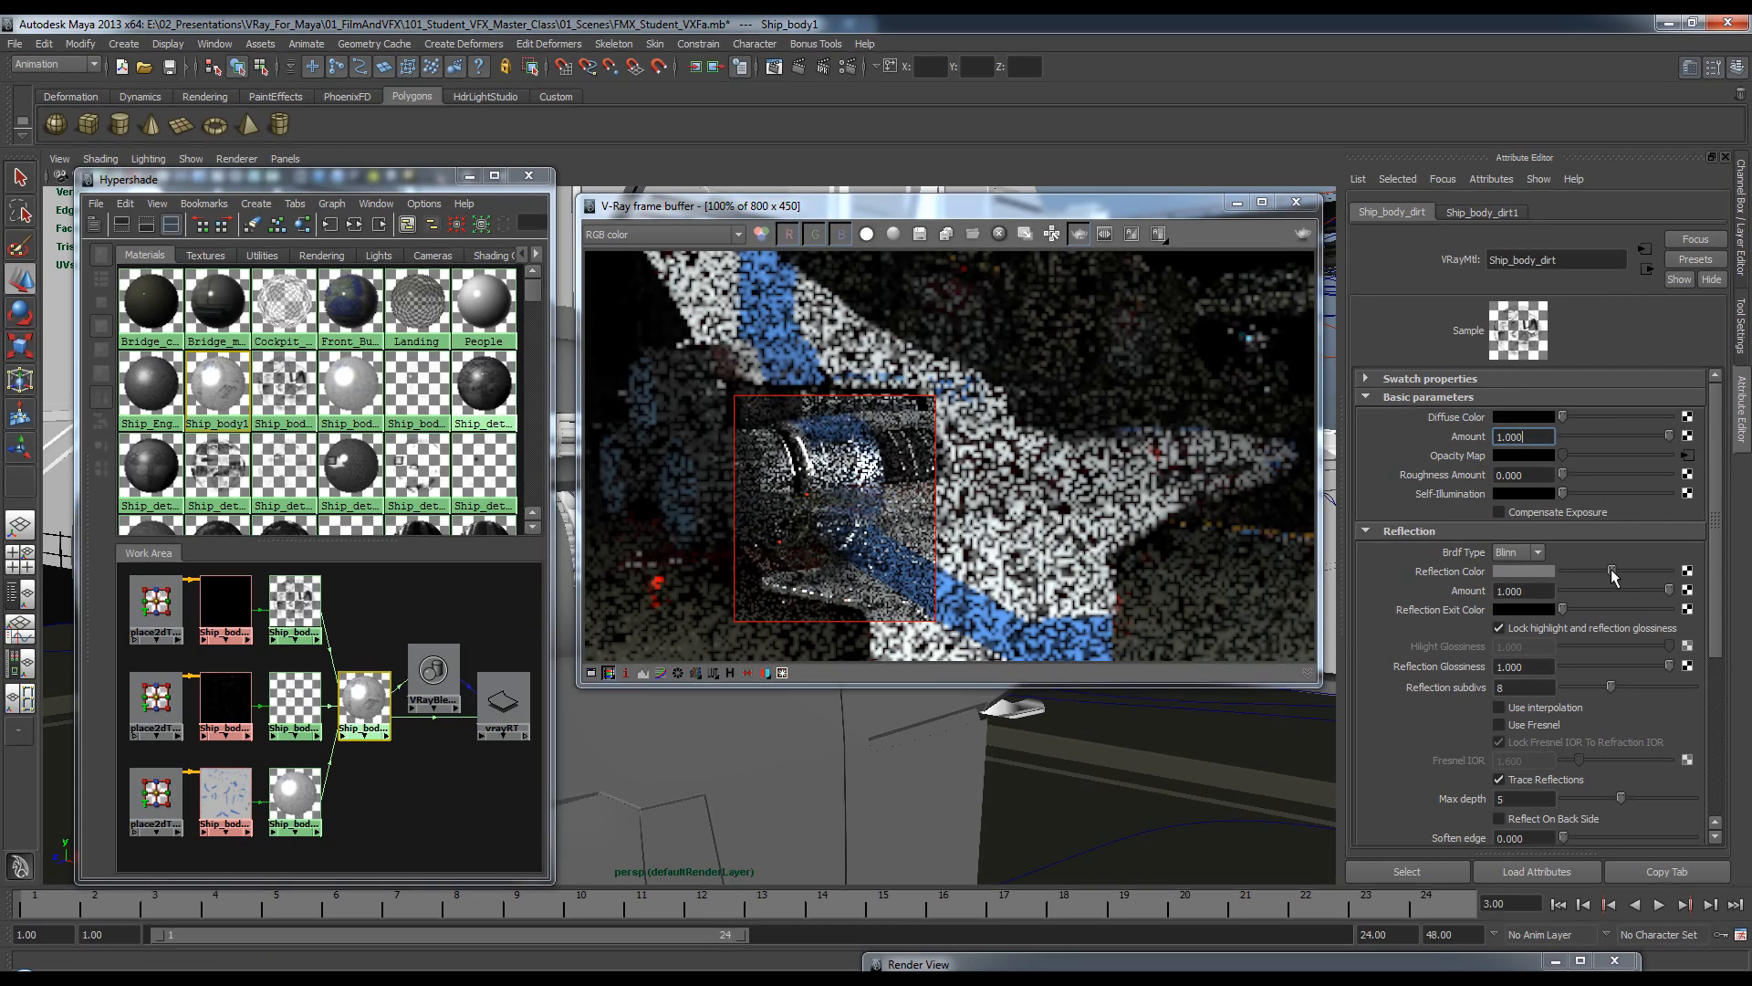
drag(1612, 573, 1656, 573)
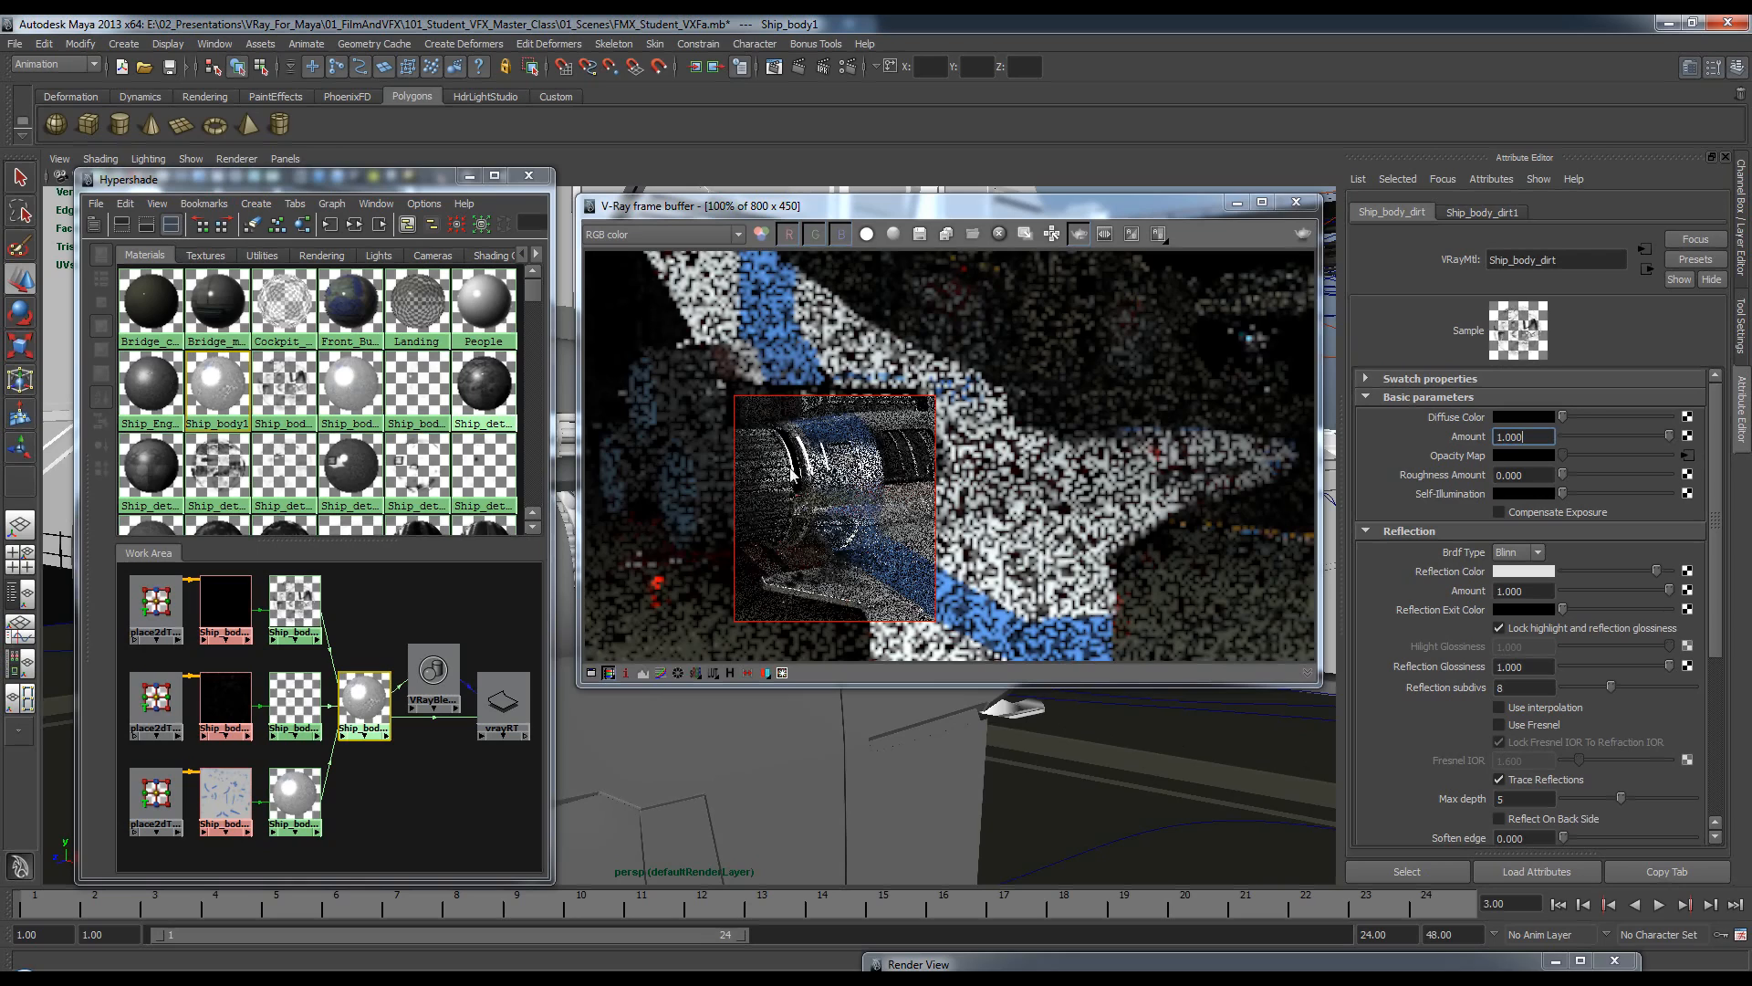
Set the reflection color of Ship_body_dirt to black and turn off the region render so the full frame renders.
drag(1658, 573, 1538, 577)
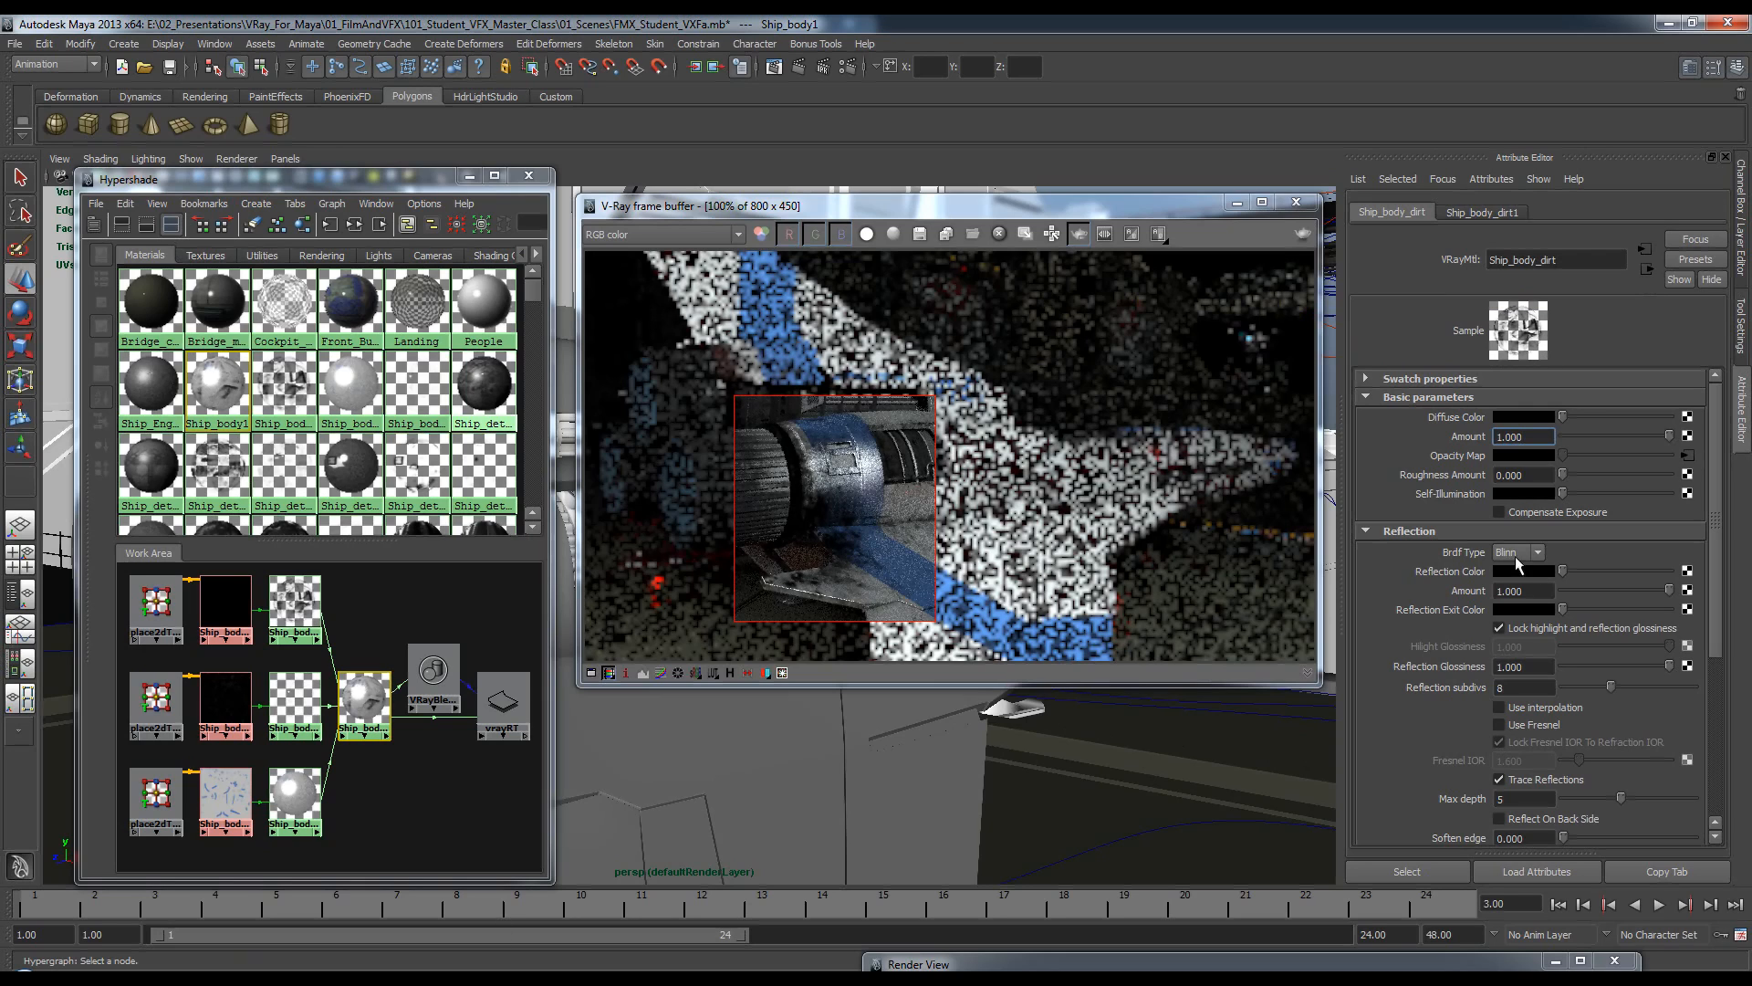
drag(1086, 208, 1097, 185)
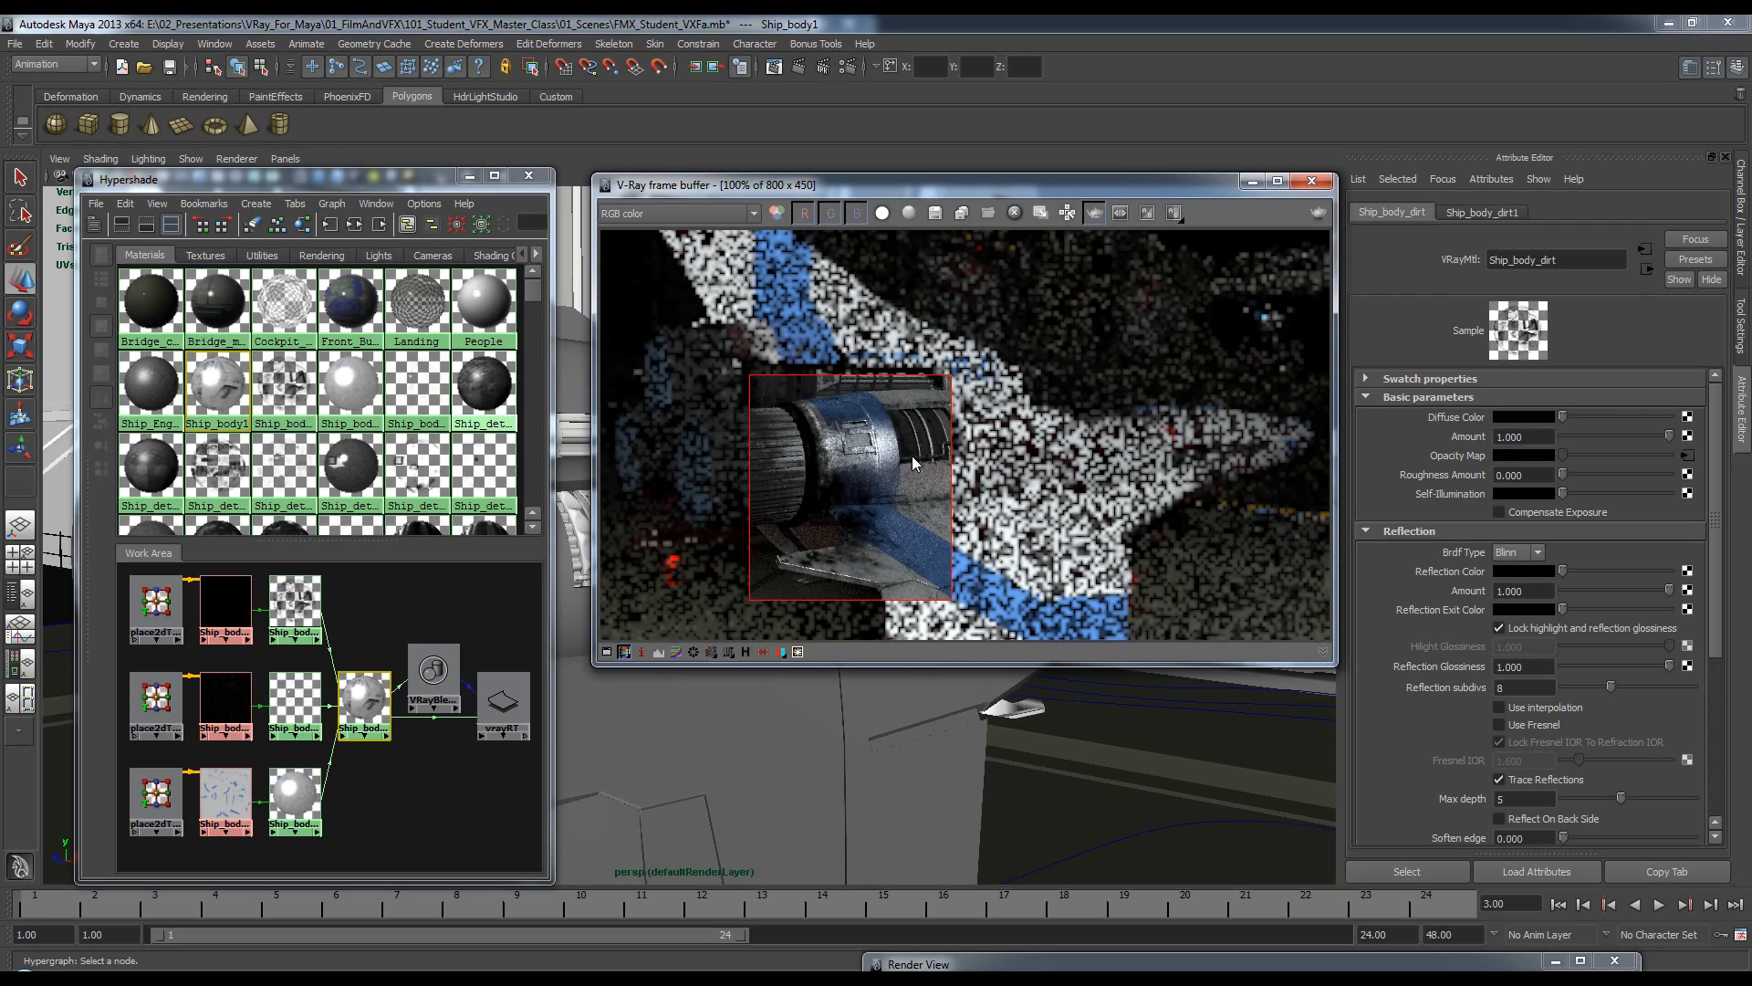
click(1097, 221)
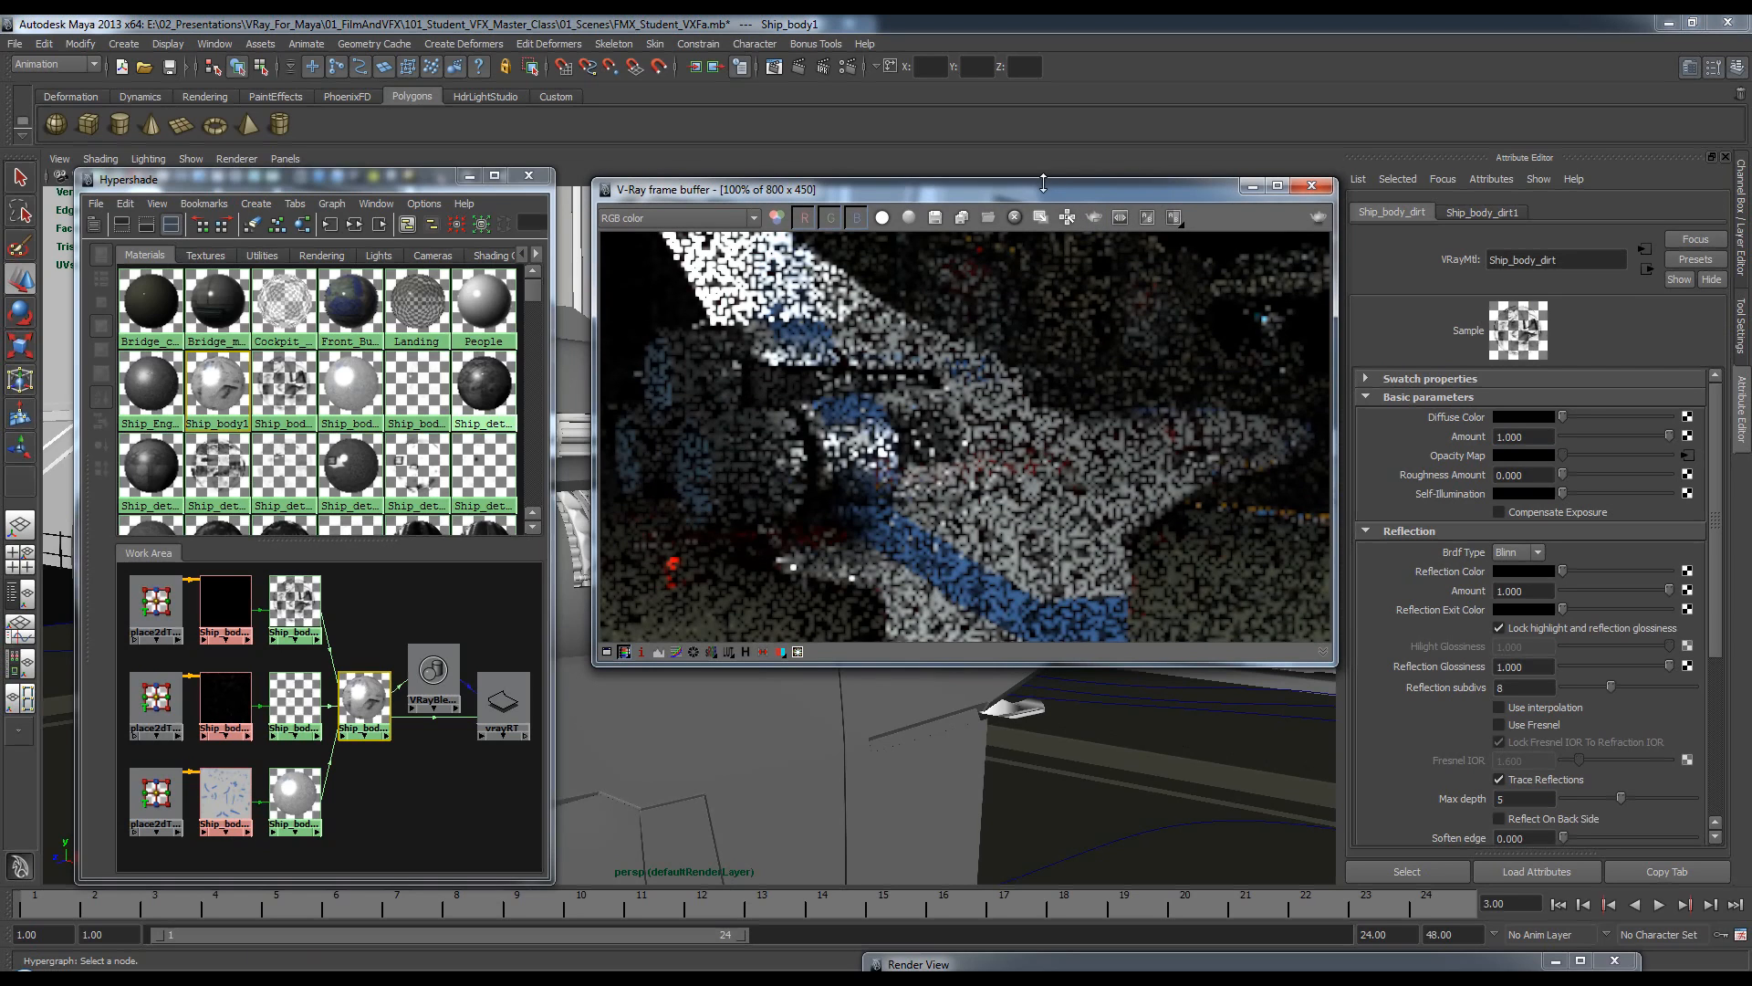
Turn region rendering back on and draw a new render region over the building behind the ship.
drag(1042, 187, 1046, 210)
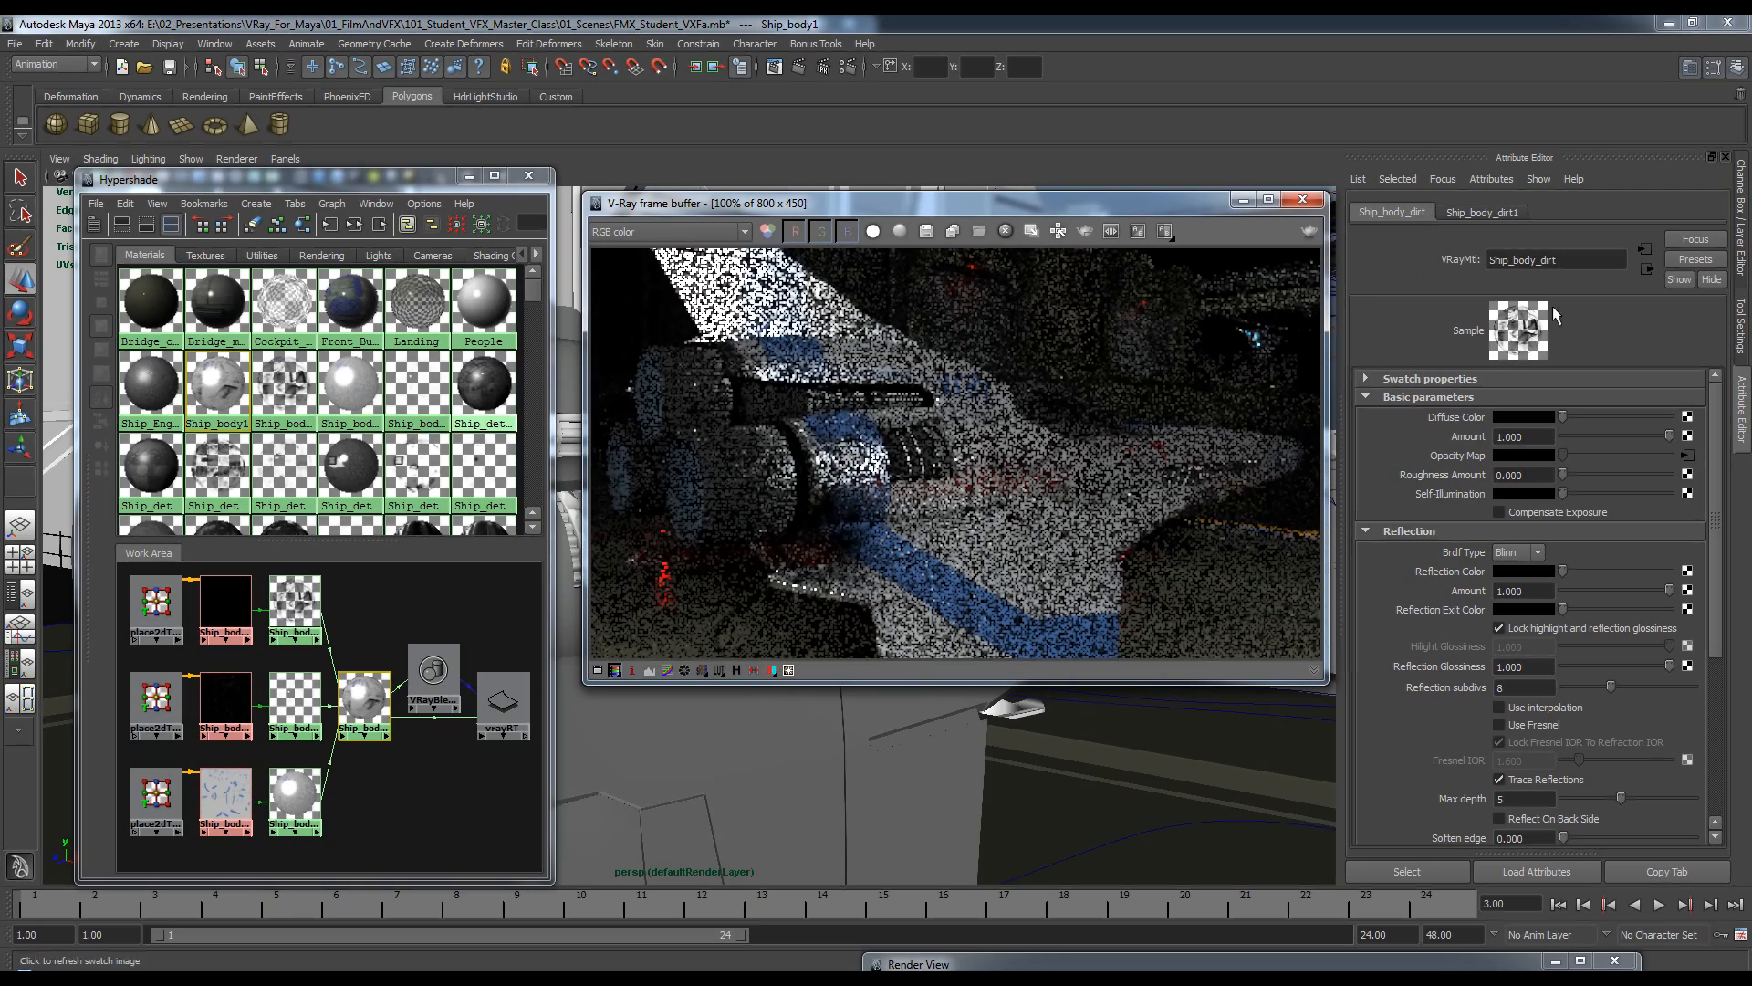
click(1086, 233)
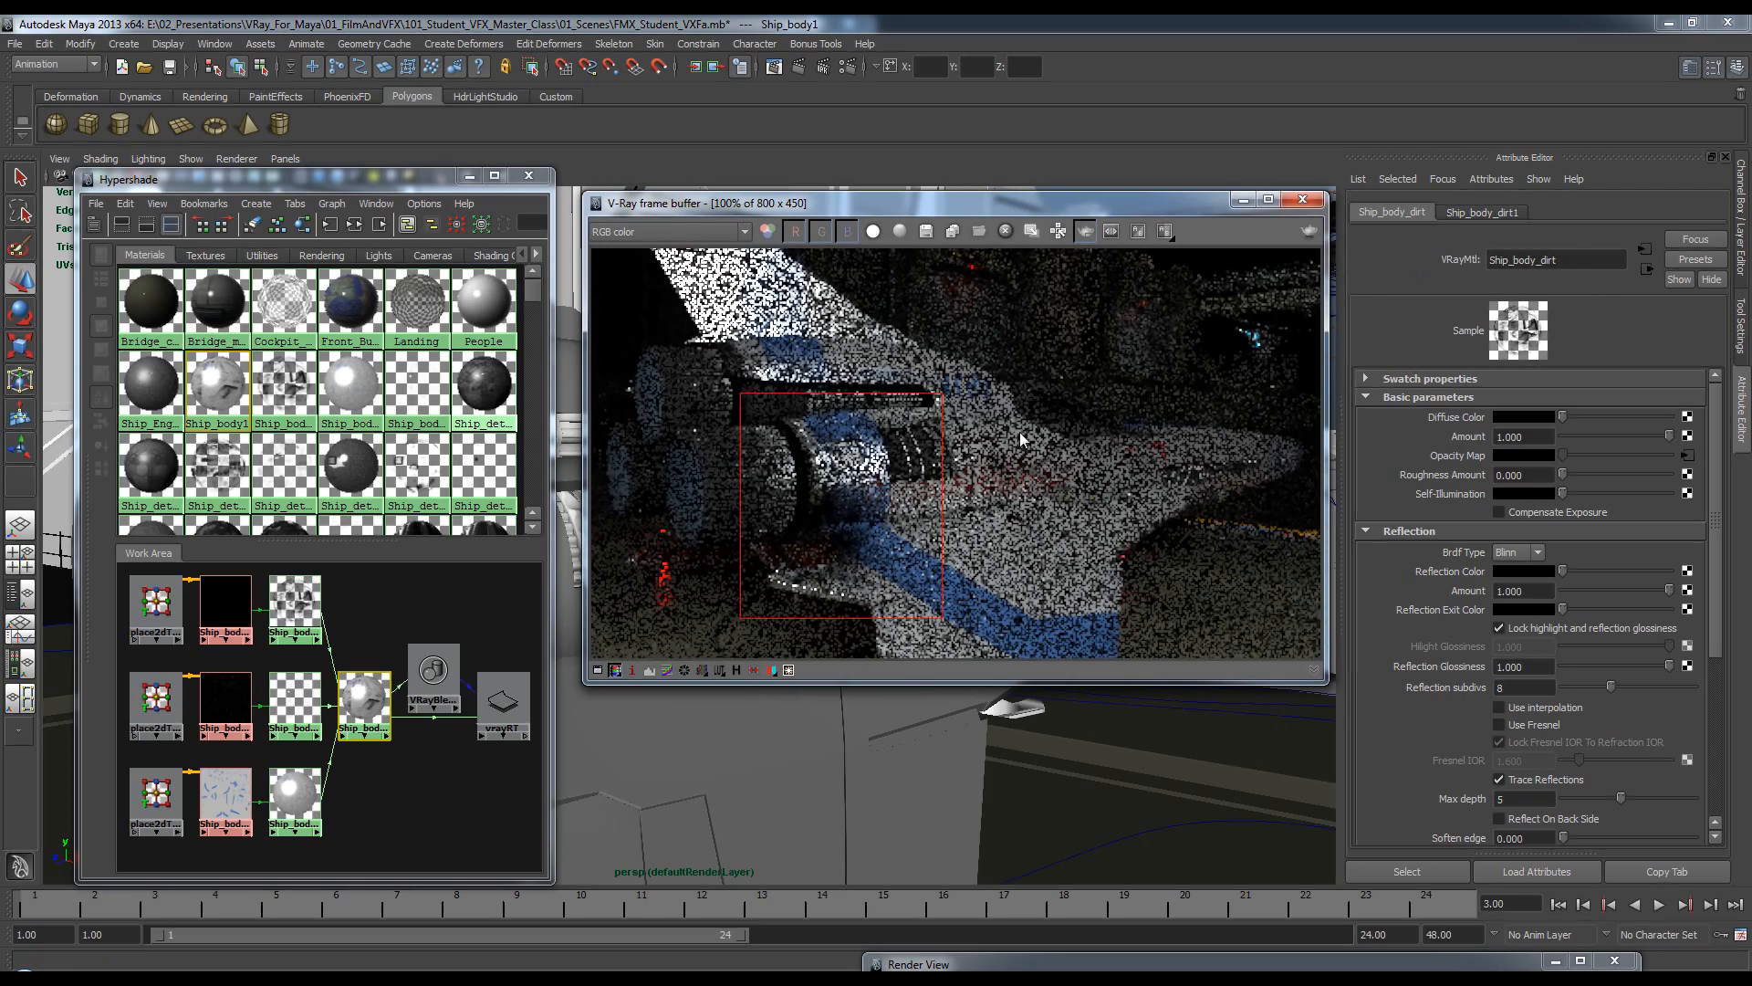
drag(1013, 415, 1276, 218)
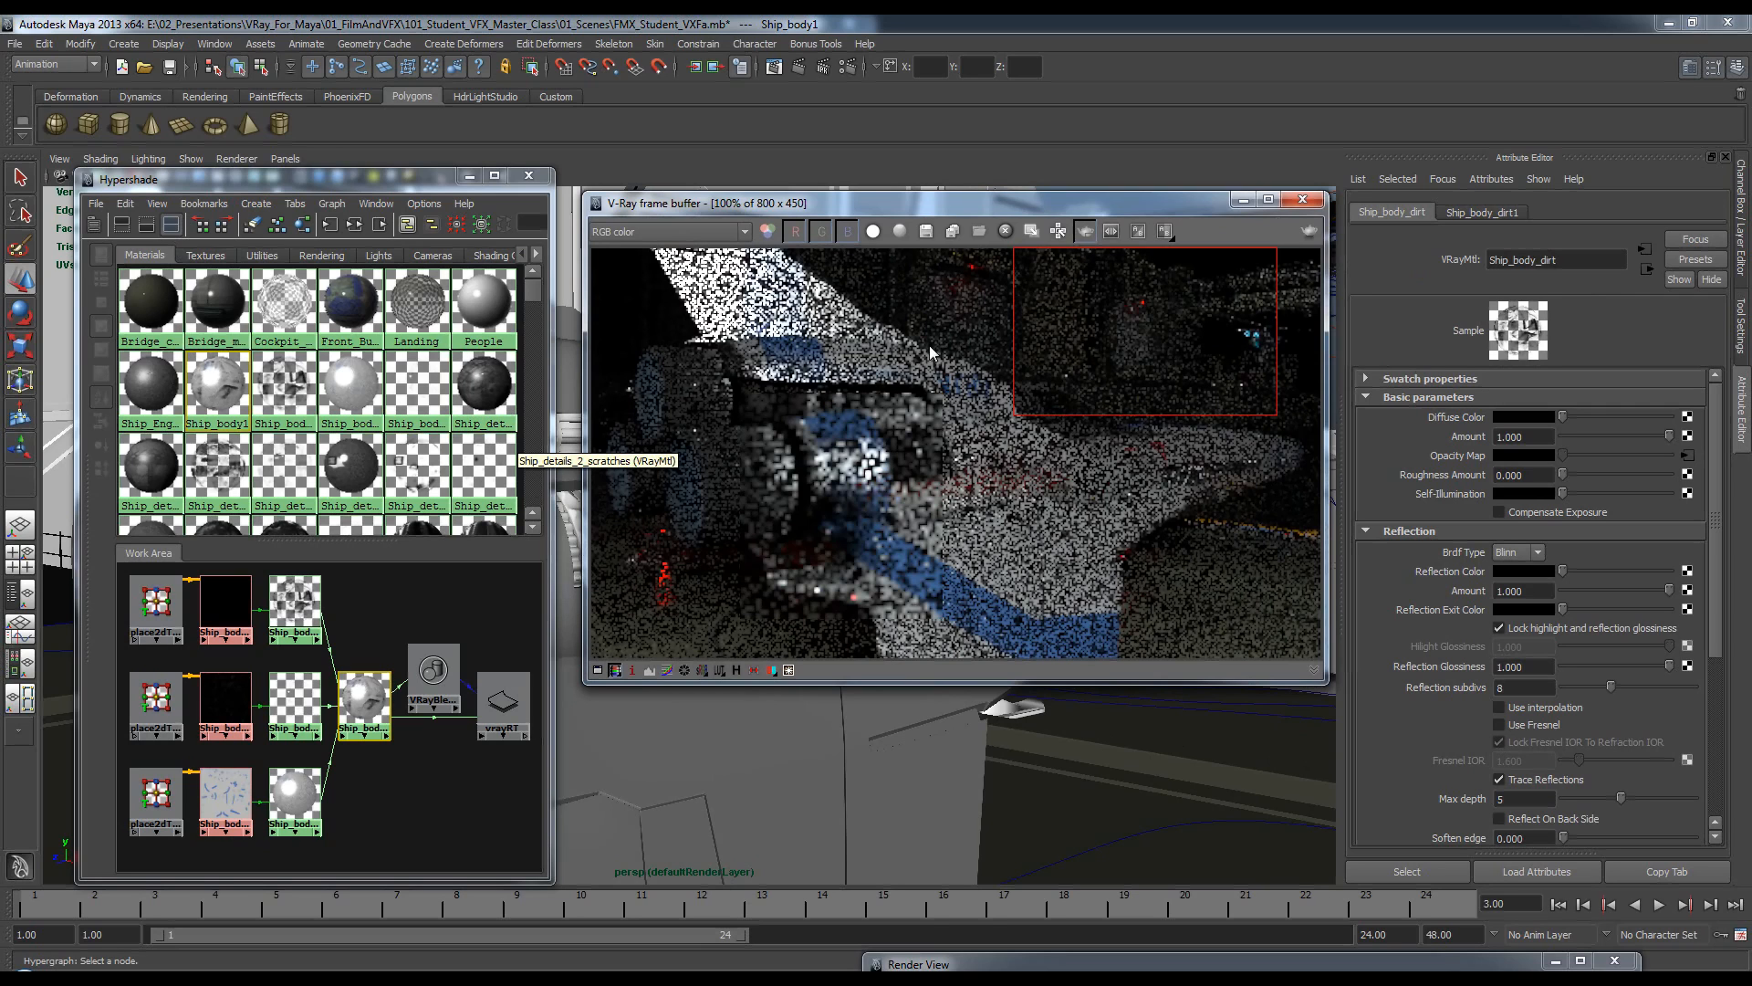
Select the building behind the ship, graph its material network and open the tall_building blend material.
drag(900, 206, 892, 326)
click(937, 243)
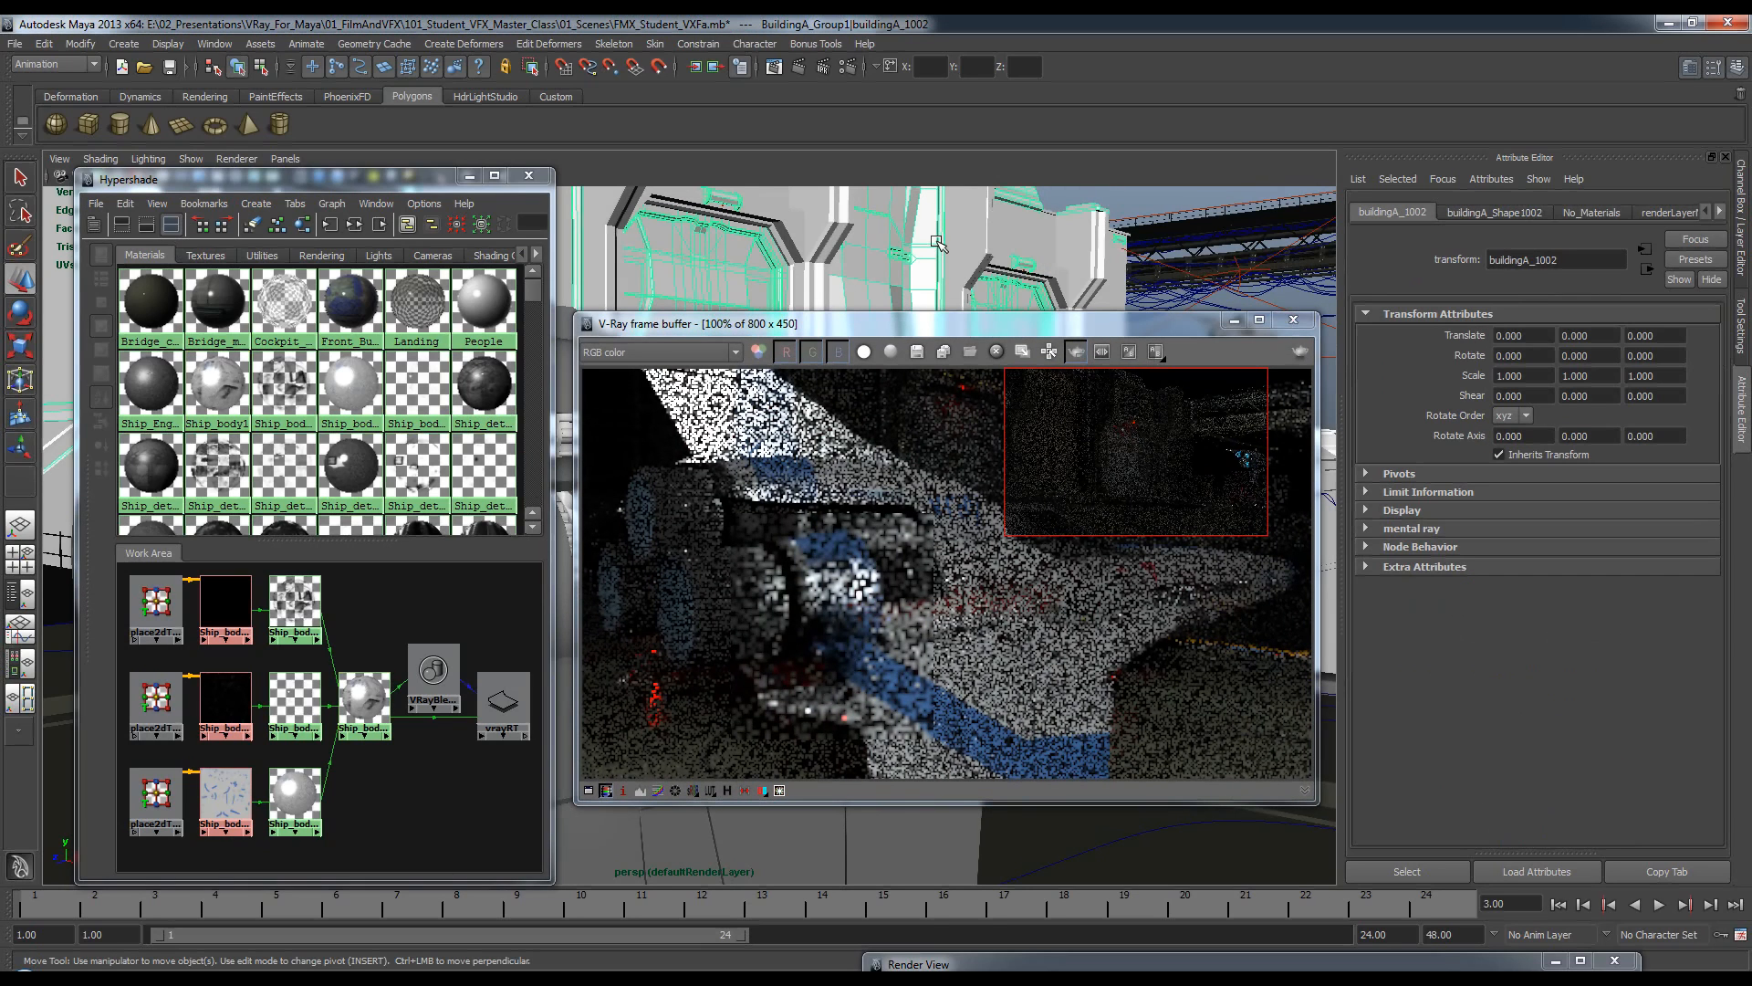
click(302, 225)
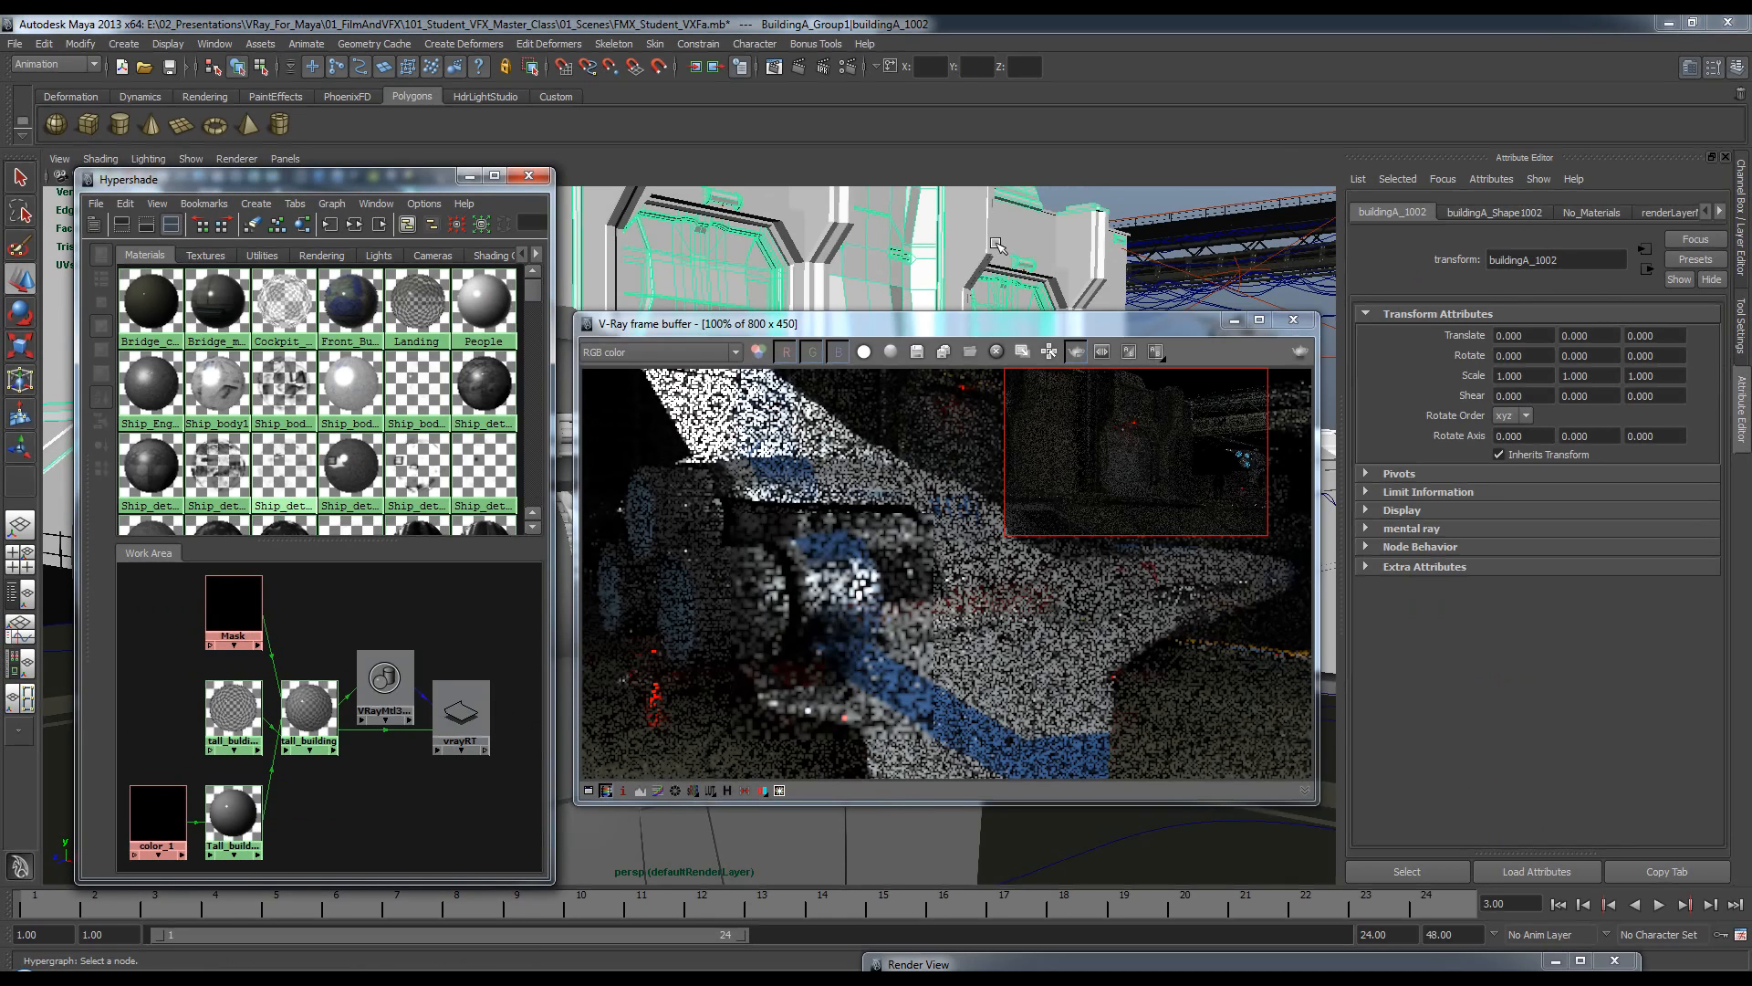
drag(933, 329, 921, 372)
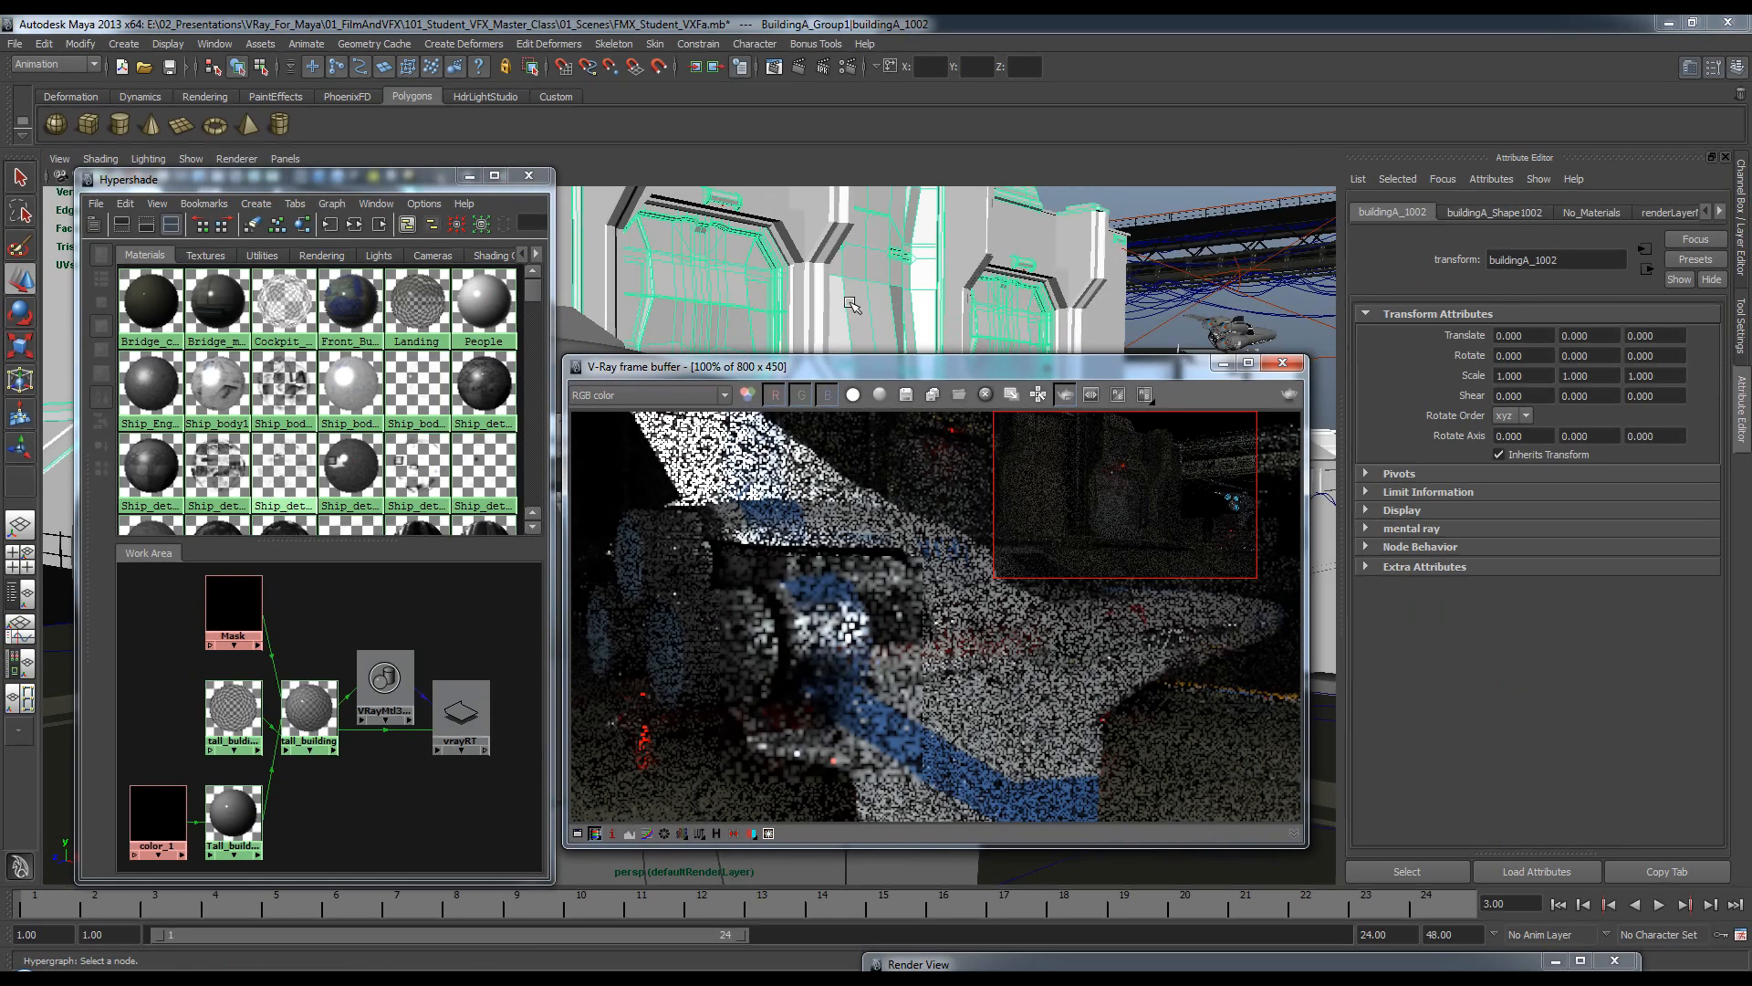
mouse_move(953, 366)
mouse_down()
mouse_move(980, 390)
mouse_move(960, 378)
mouse_up()
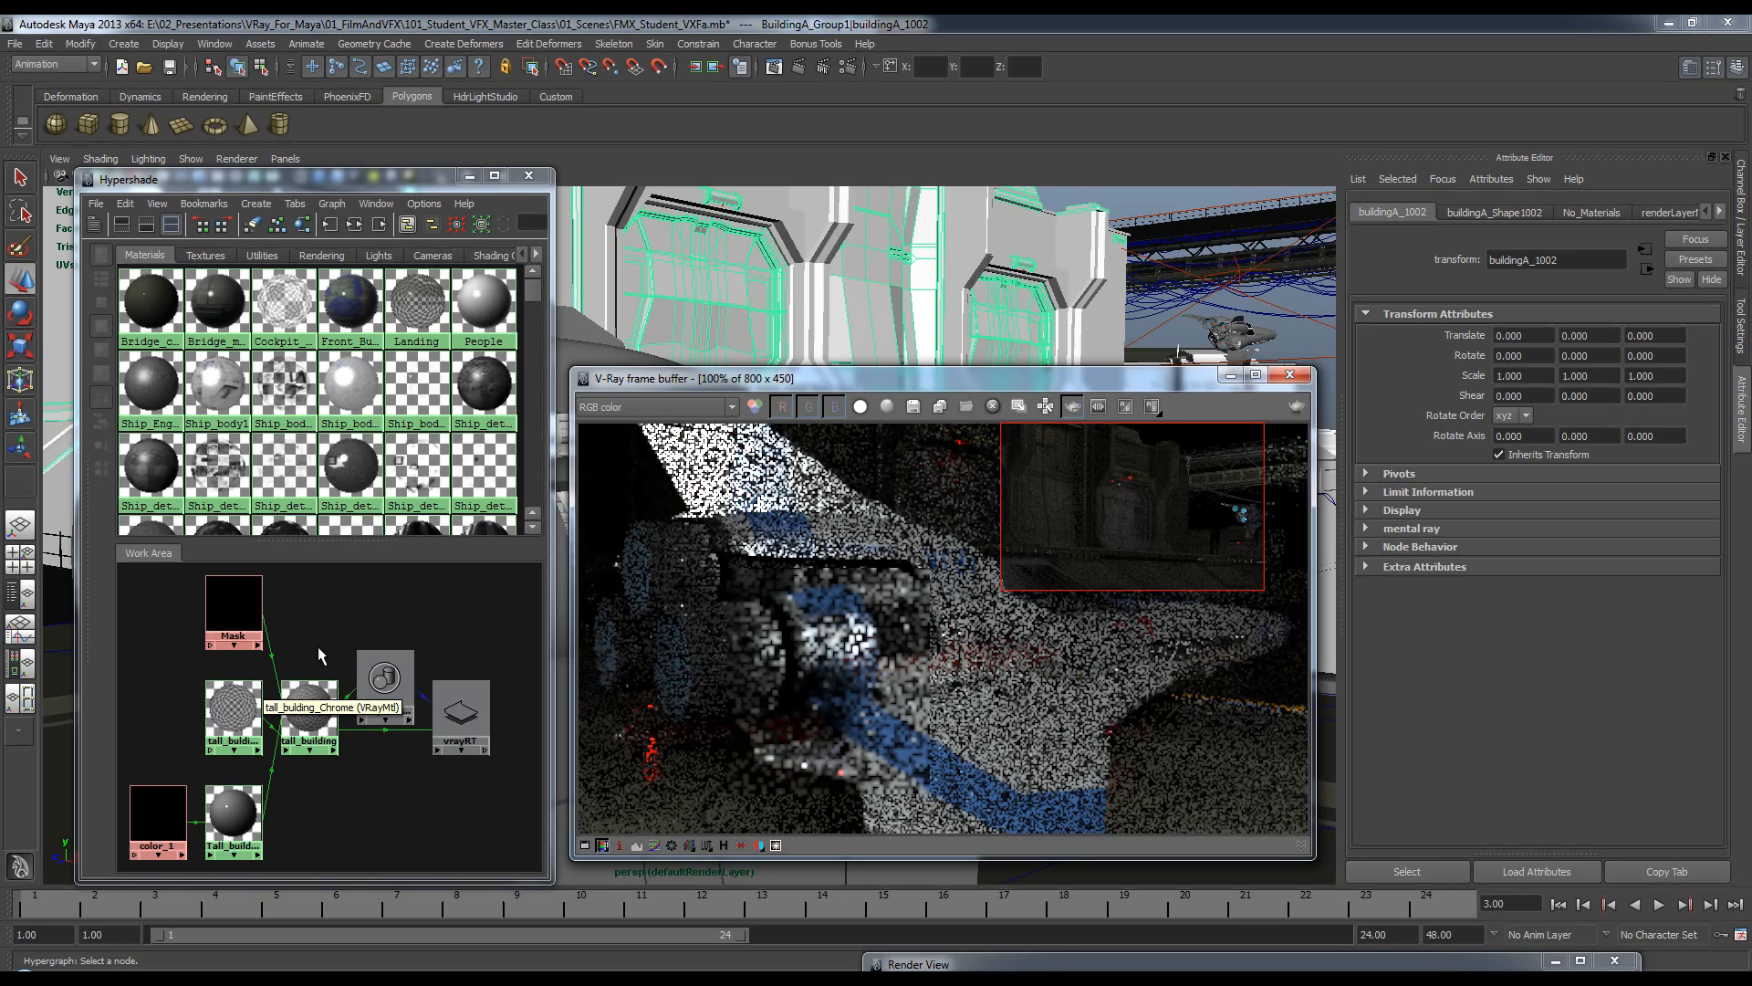
click(313, 718)
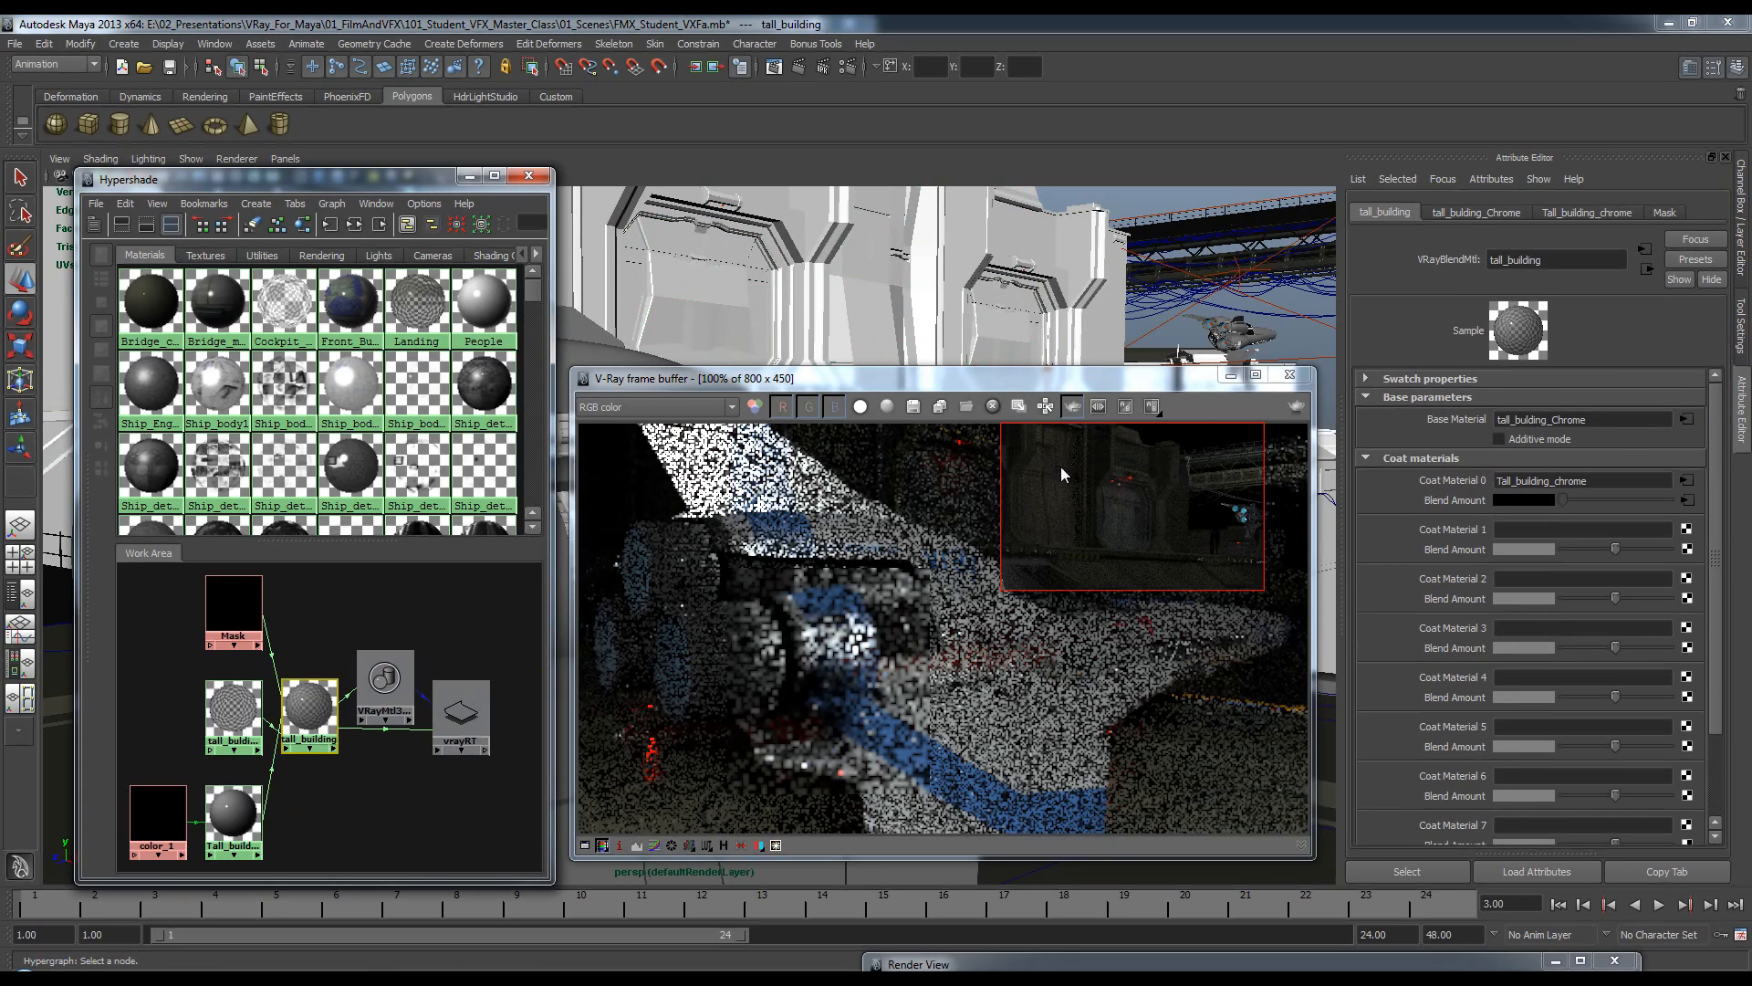
Open the Tall_building_chrome coat material and examine the UDIM tag in the image name of its color_1 diffuse texture.
click(232, 817)
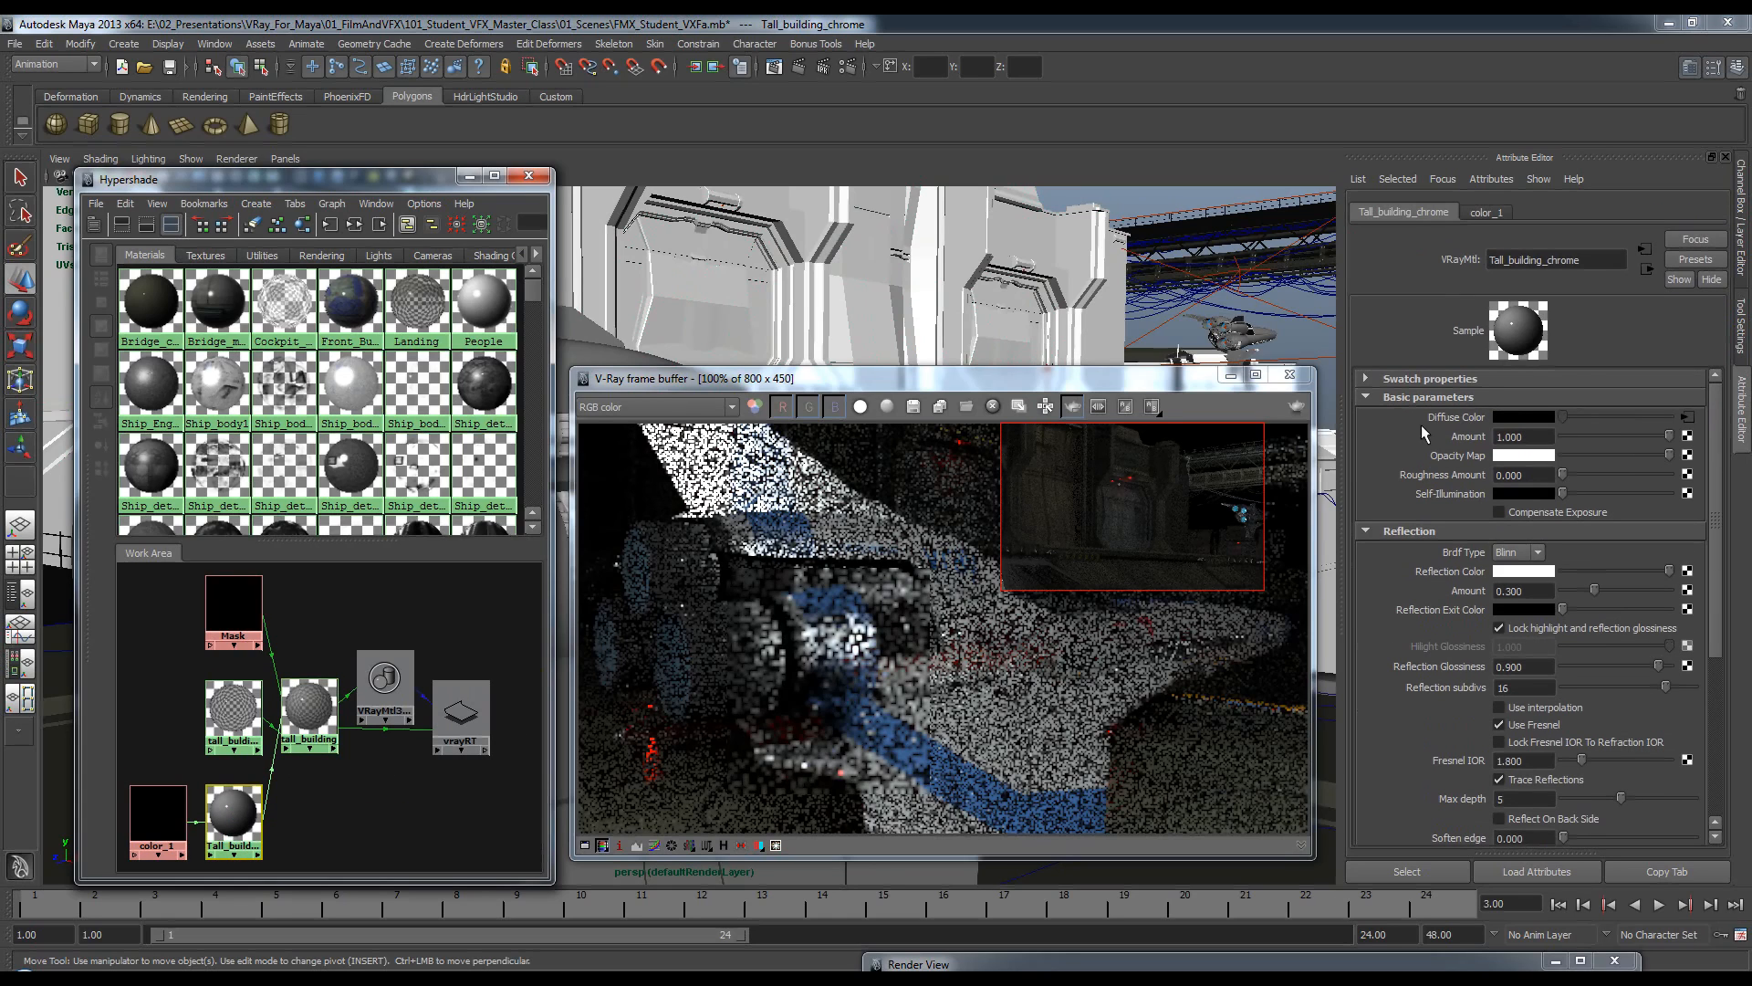
click(1686, 417)
drag(1623, 473, 1658, 476)
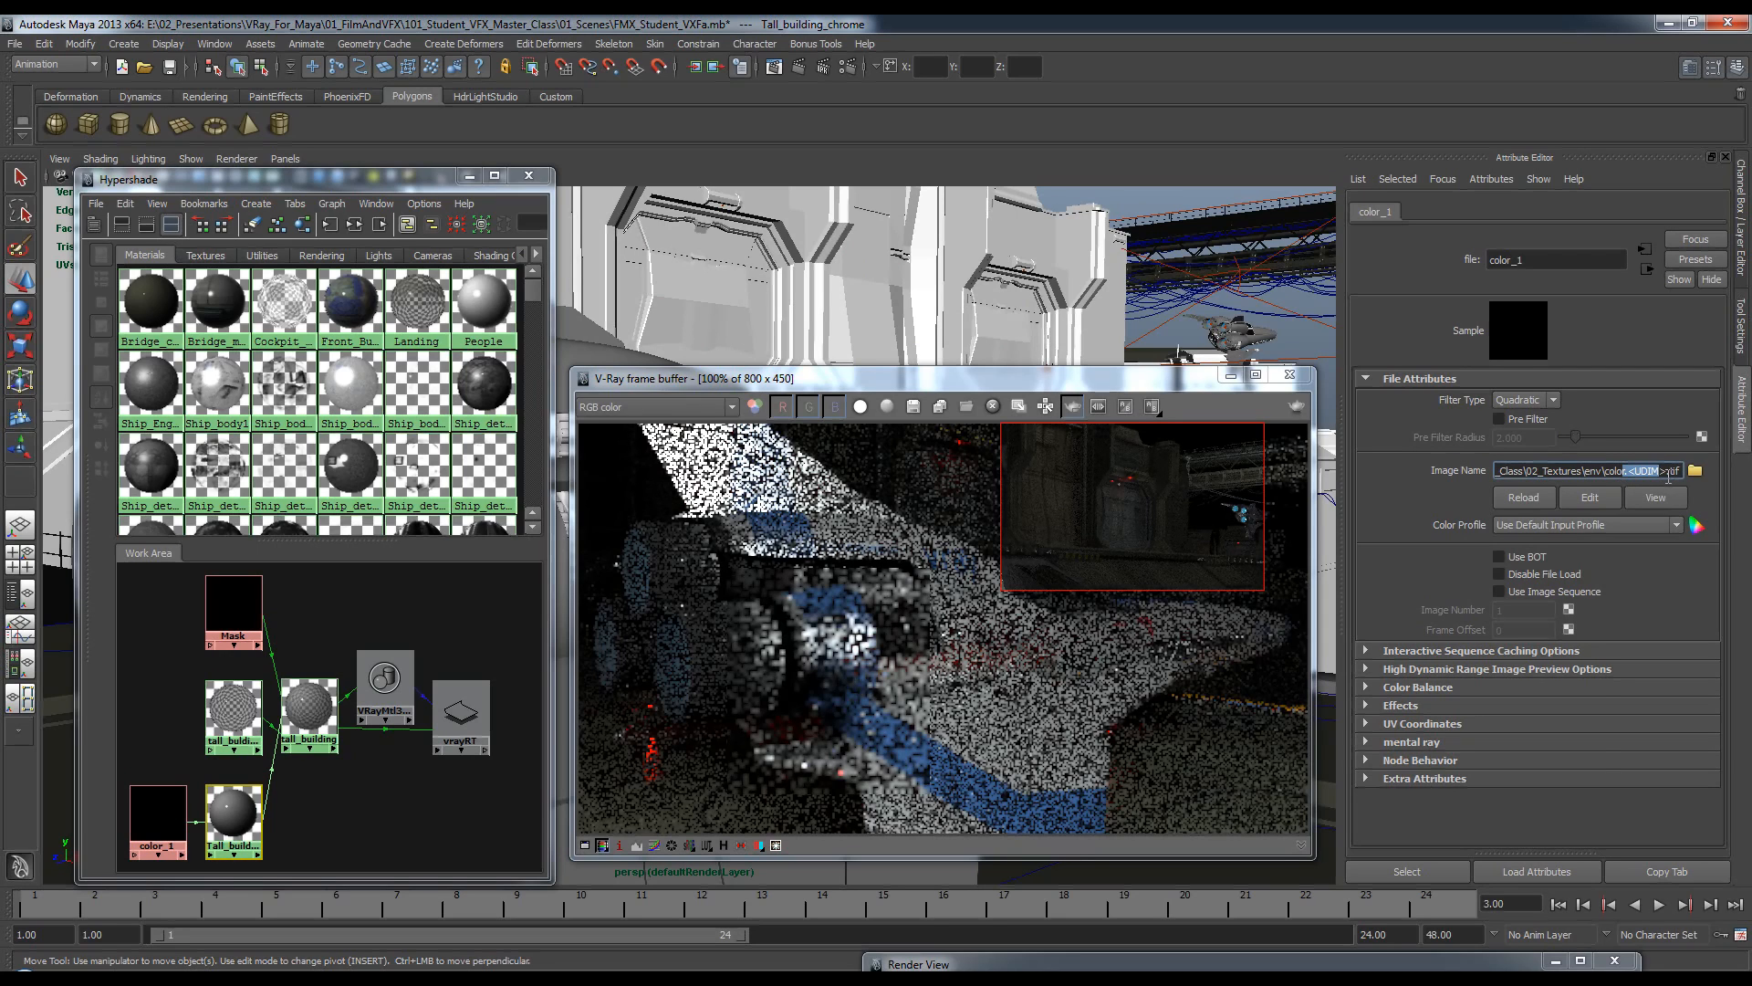
double_click(1636, 477)
drag(1630, 475, 1667, 473)
click(1647, 269)
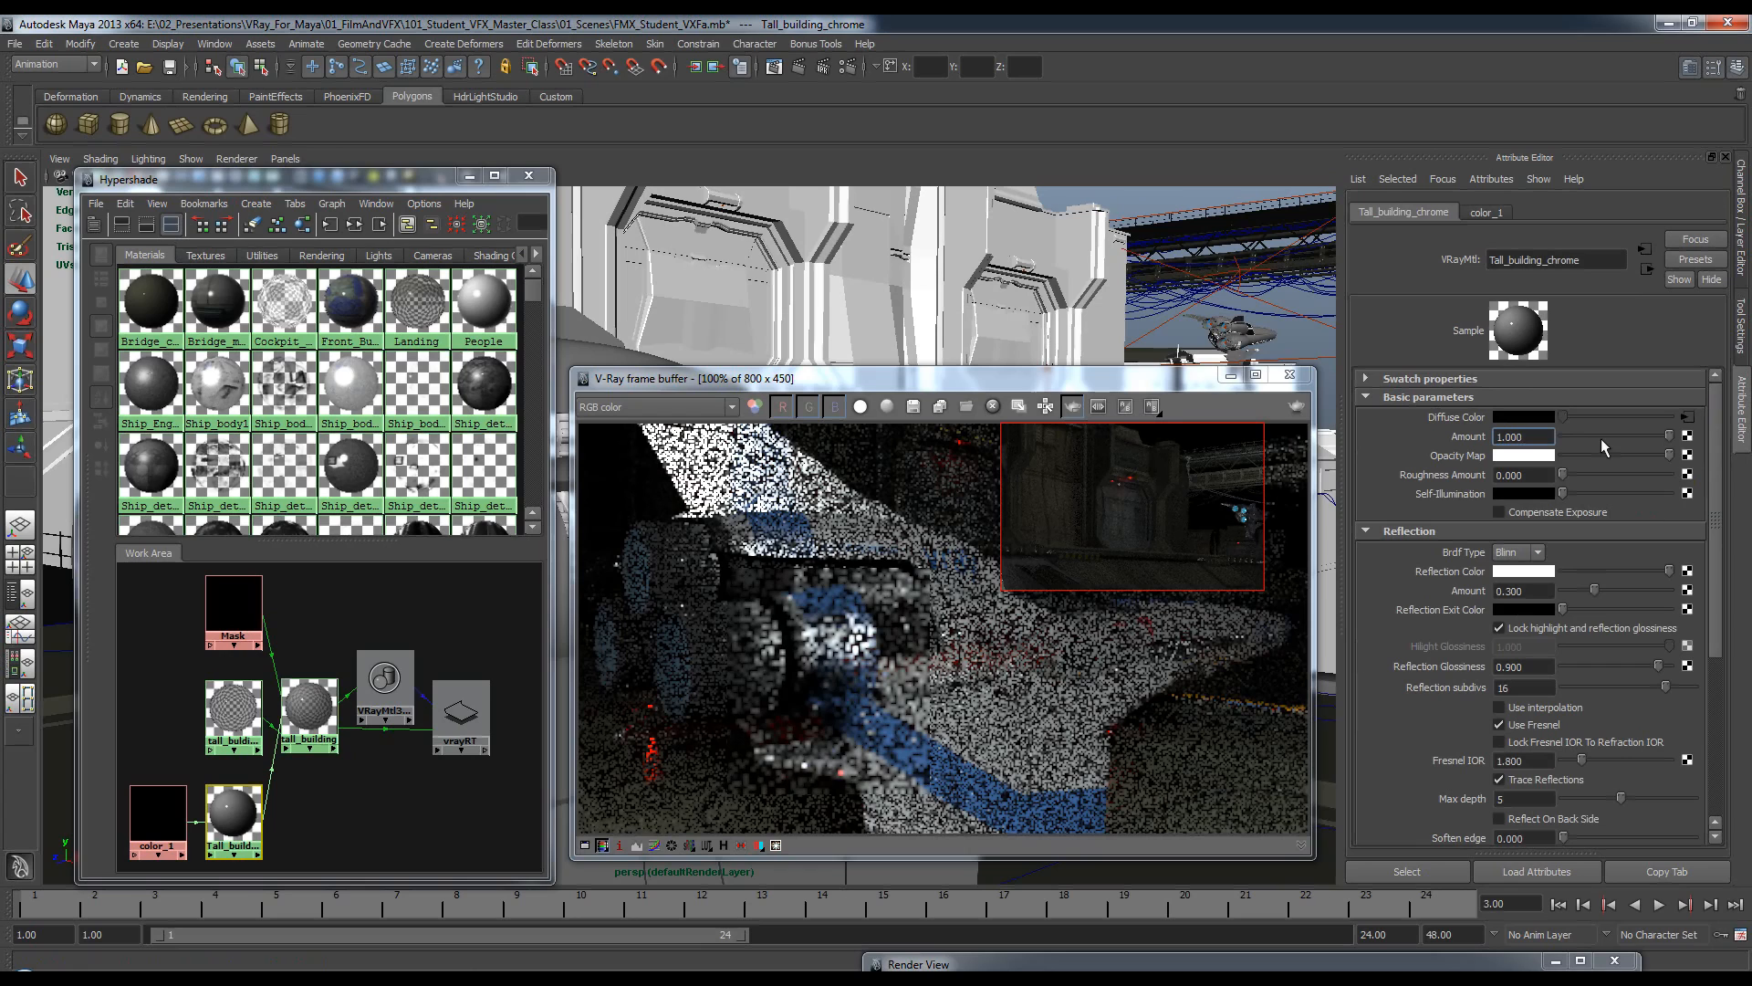
Turn off the render region and close the V-Ray frame buffer and the Hypershade.
drag(1151, 382, 1160, 323)
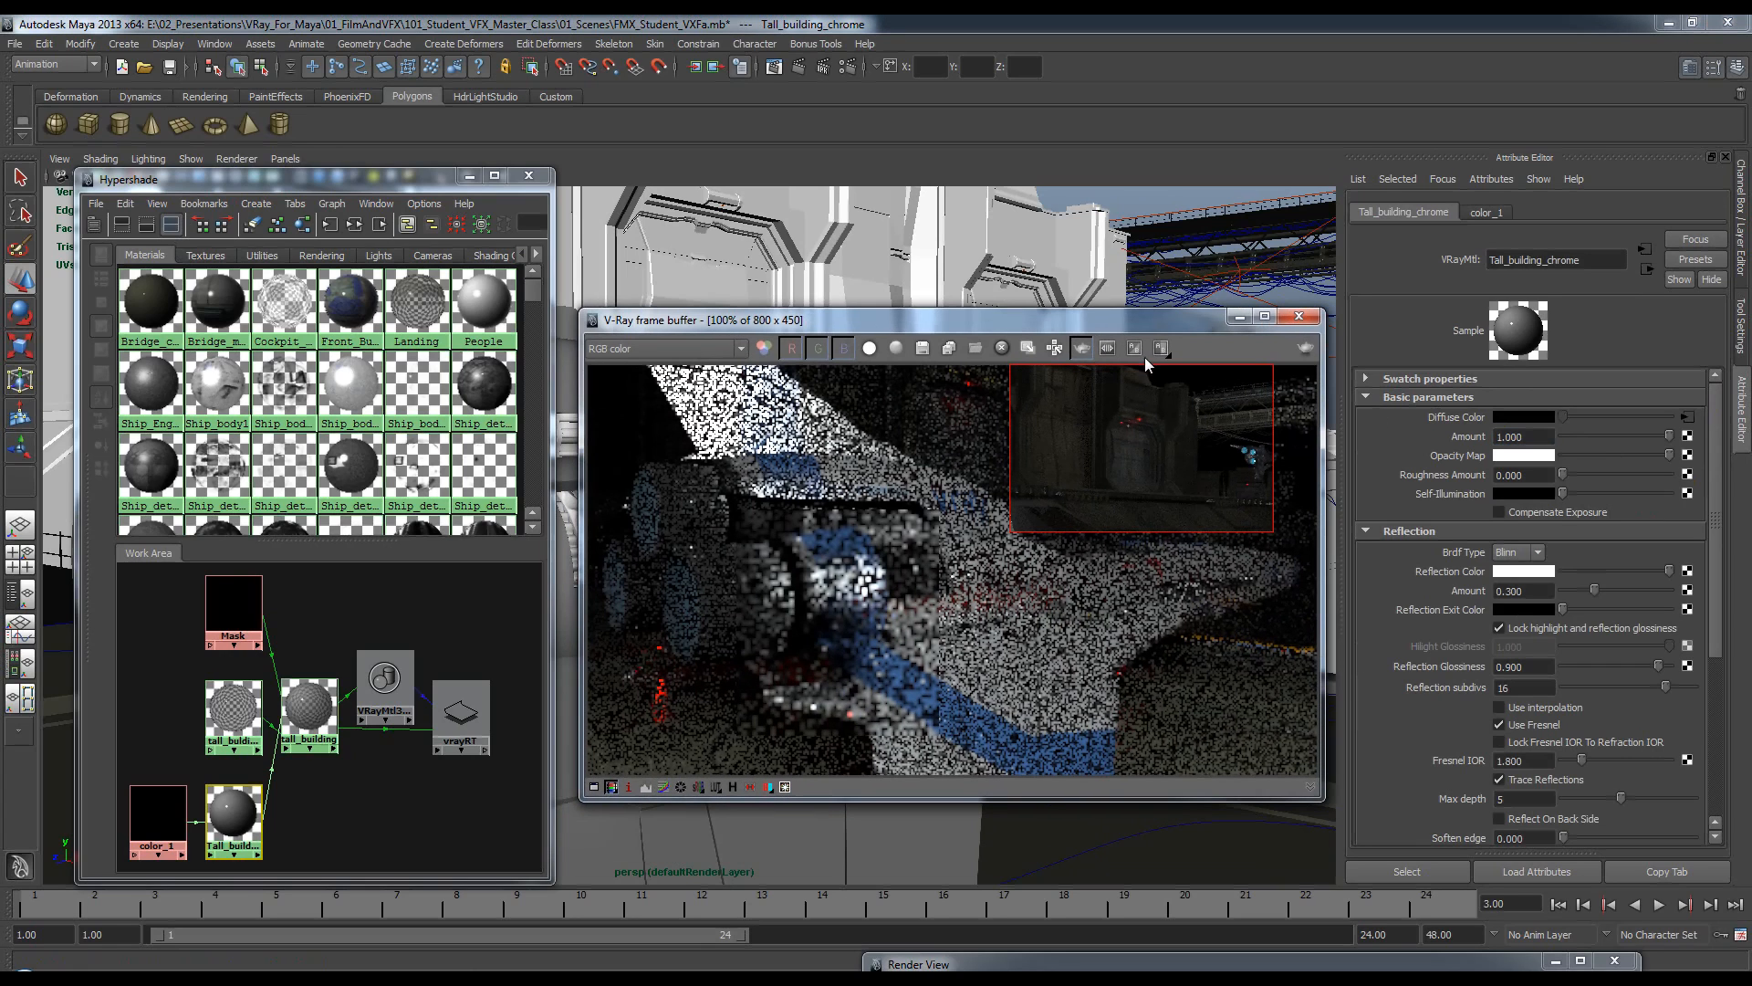
click(1086, 354)
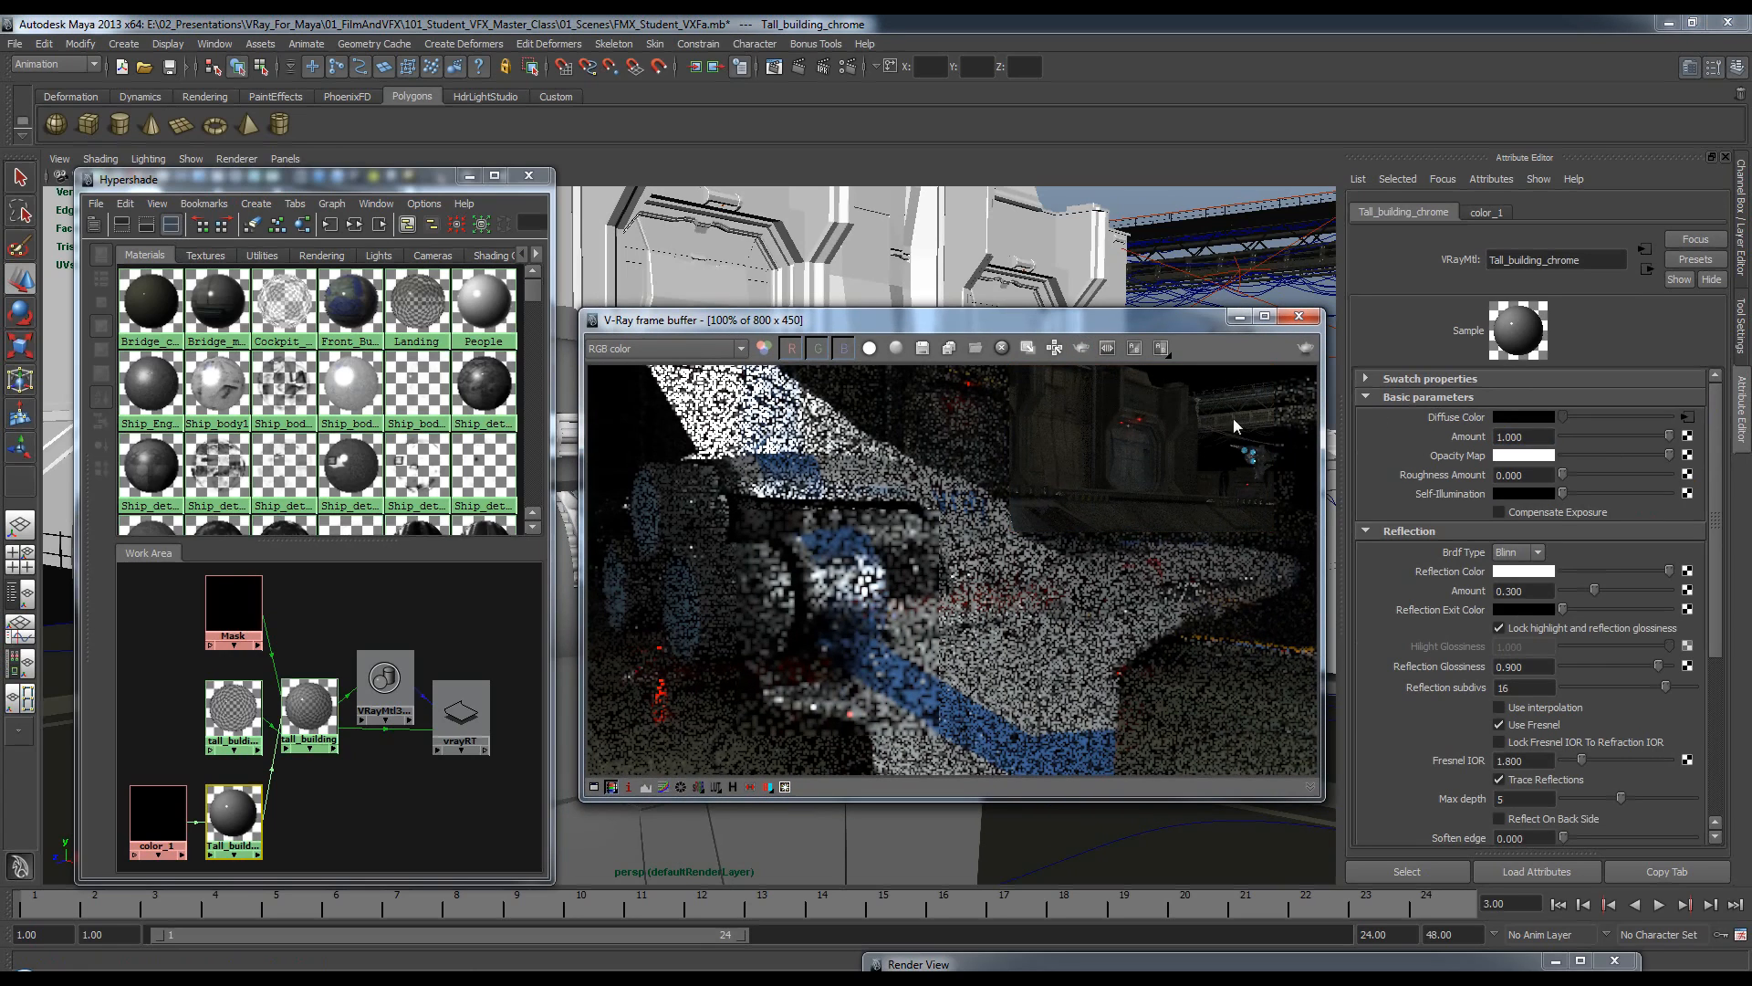
click(1299, 316)
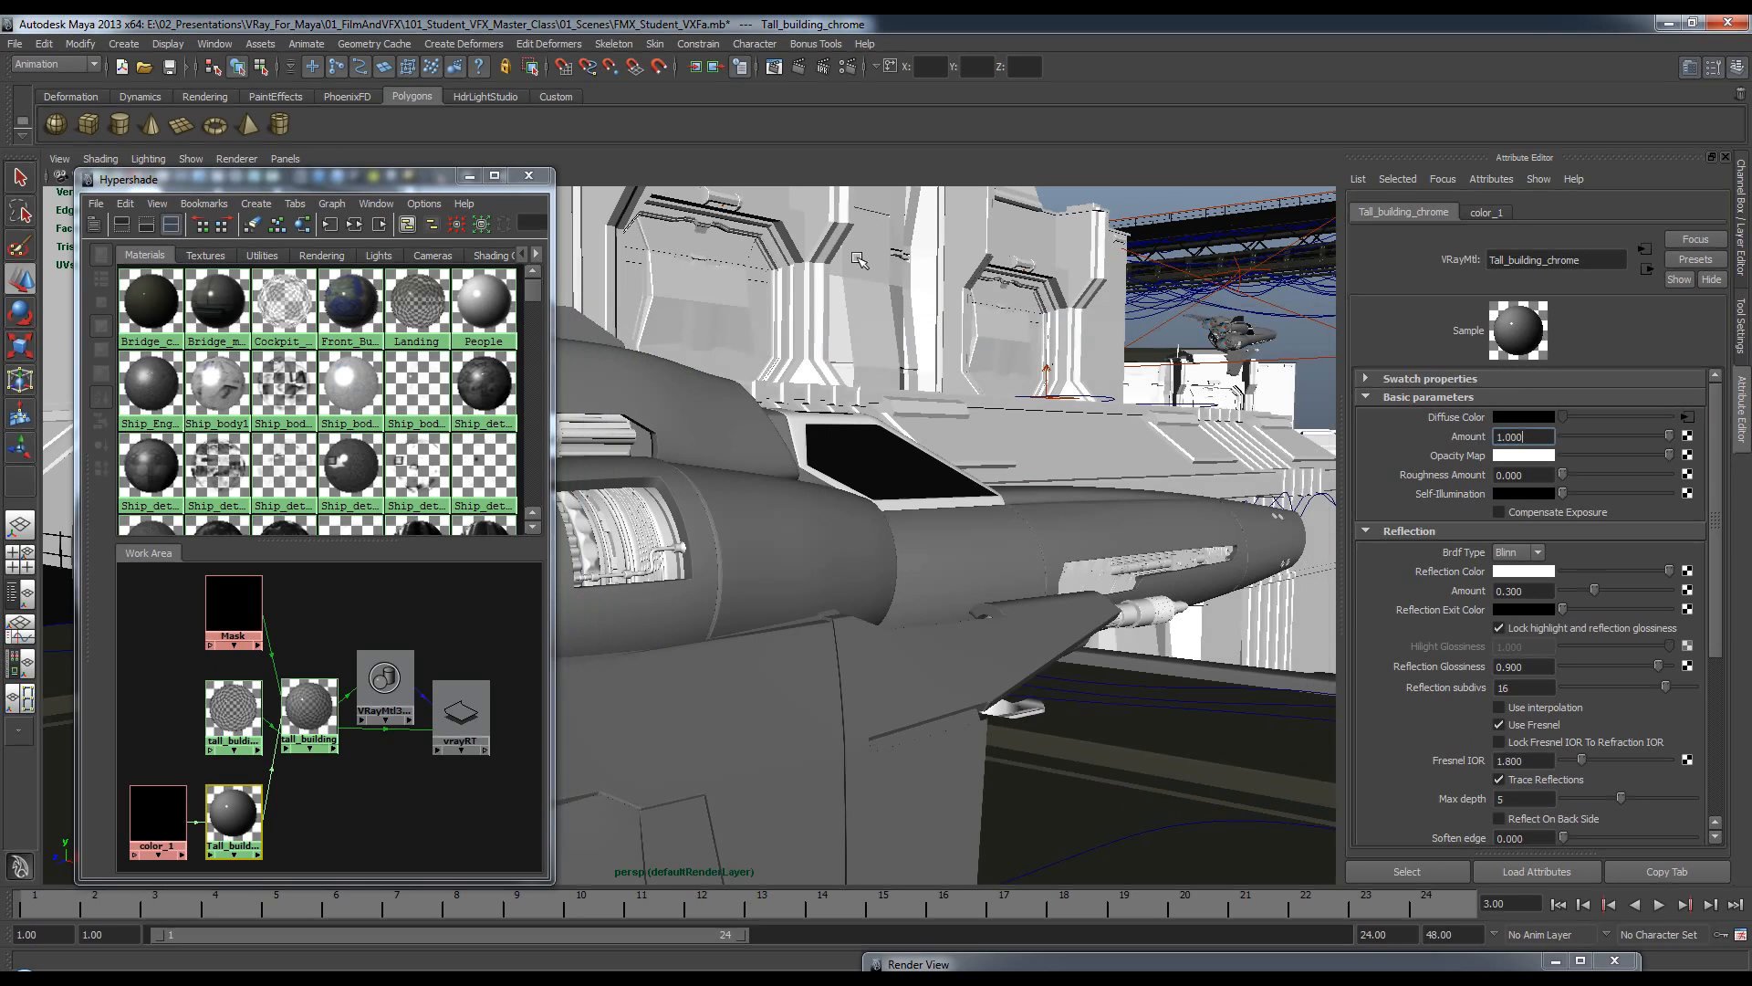
click(527, 176)
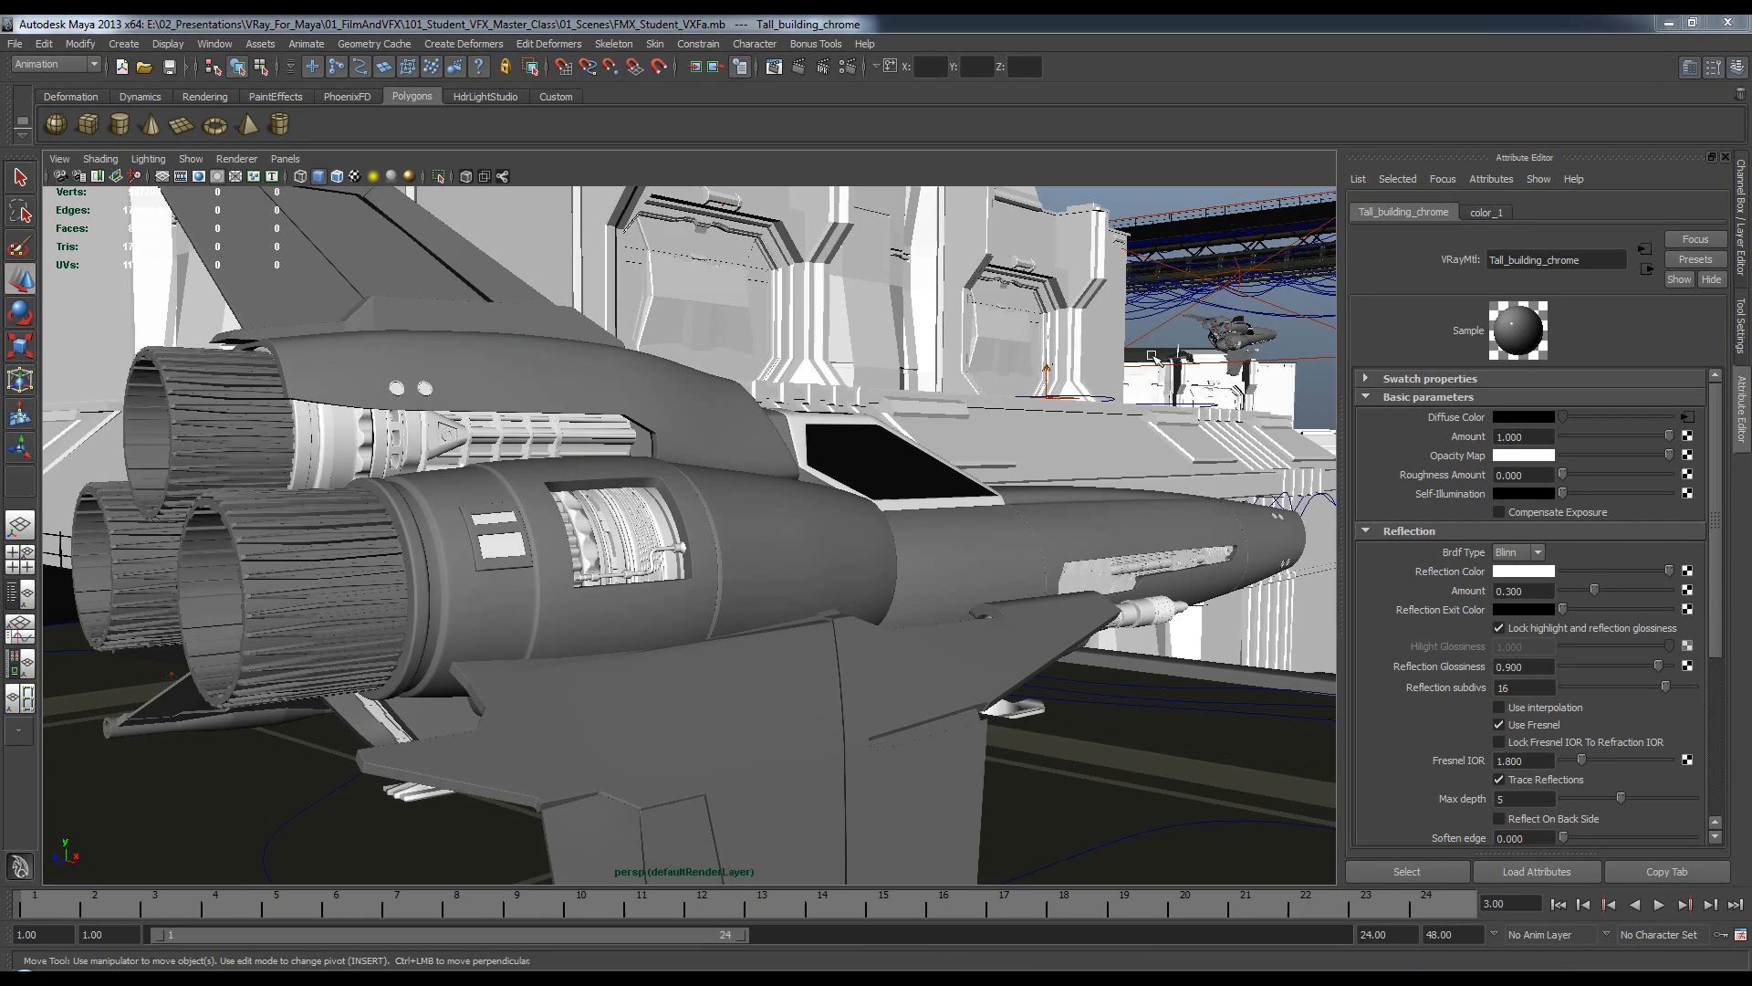
Switch the viewport from the persp view to look through the scene's Camera.
scroll(628, 501, down, 5)
alt+drag(628, 501, 747, 546)
alt+middle_drag(747, 546, 660, 465)
click(287, 161)
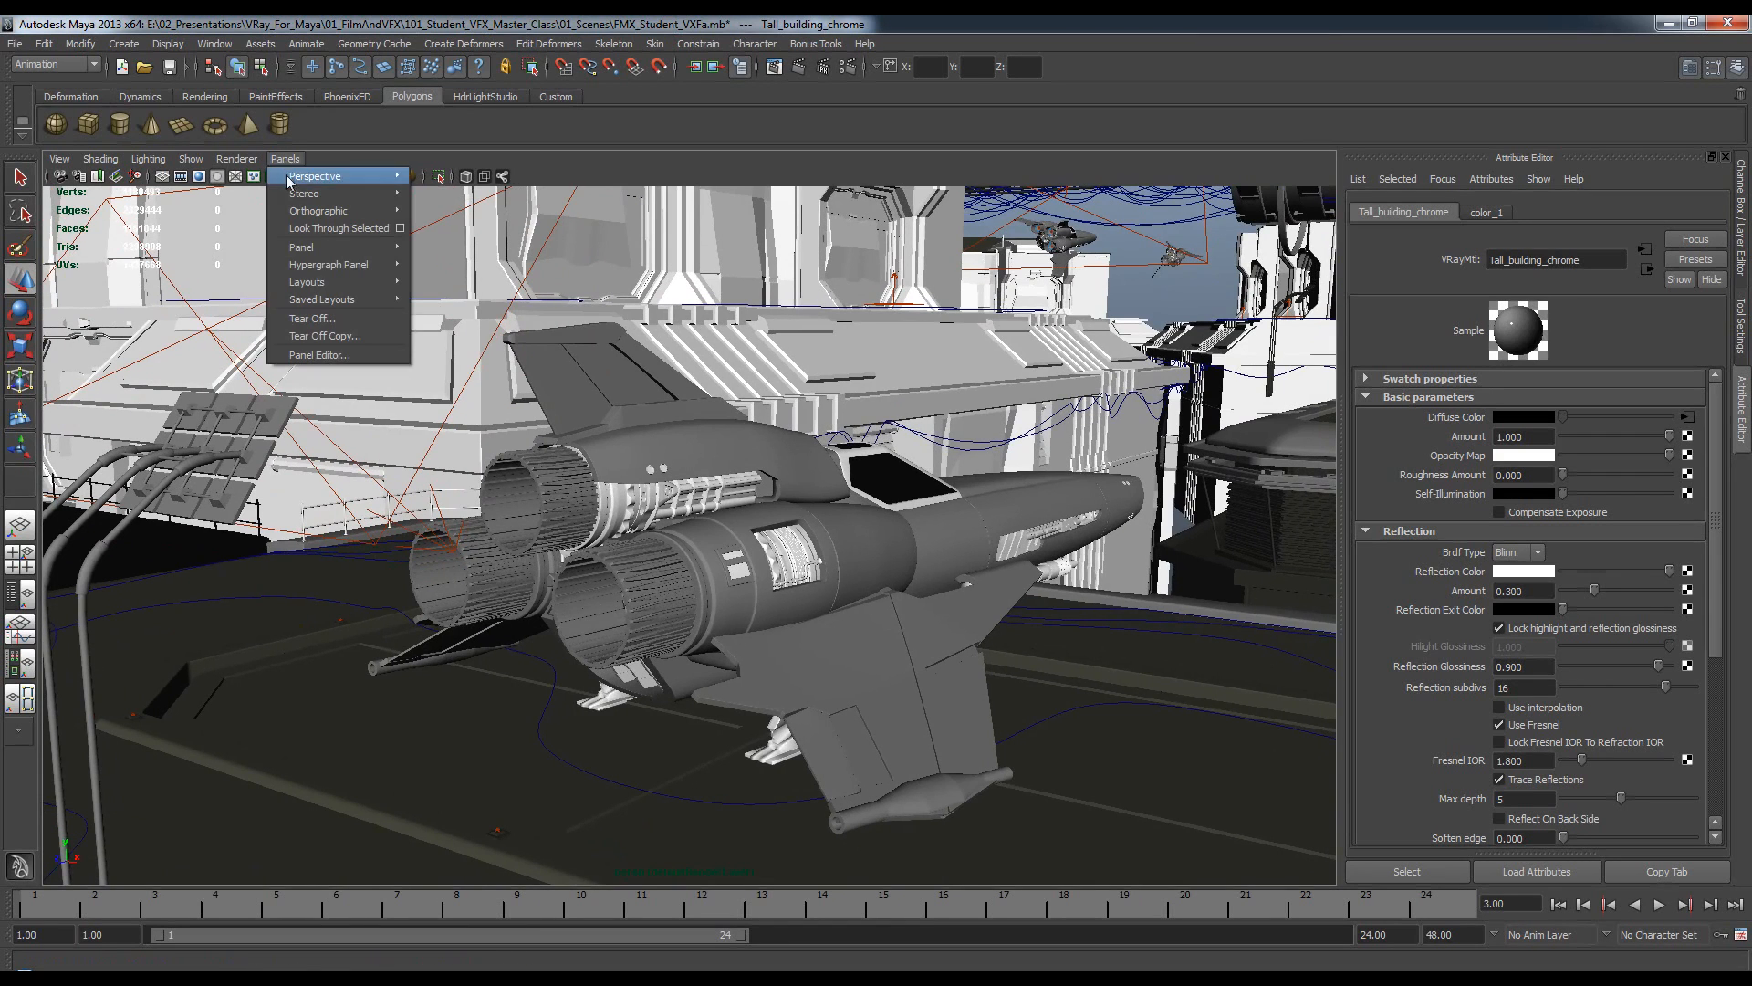
mouse_move(356, 175)
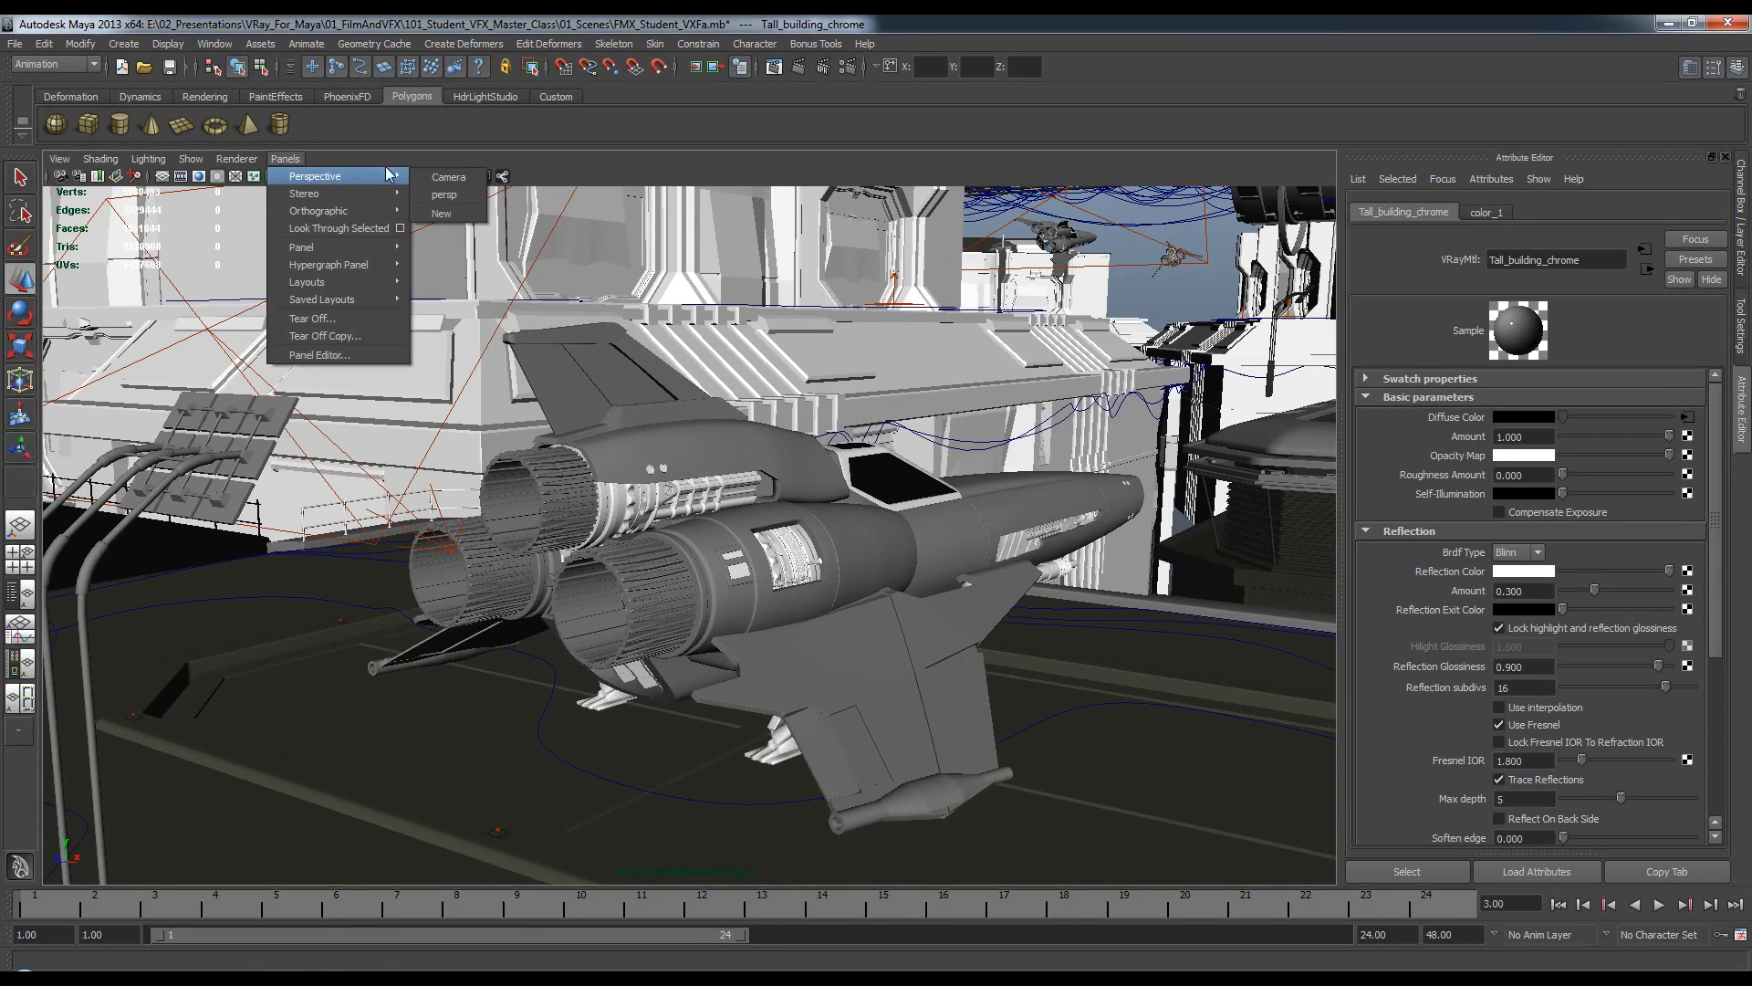
click(448, 177)
click(730, 545)
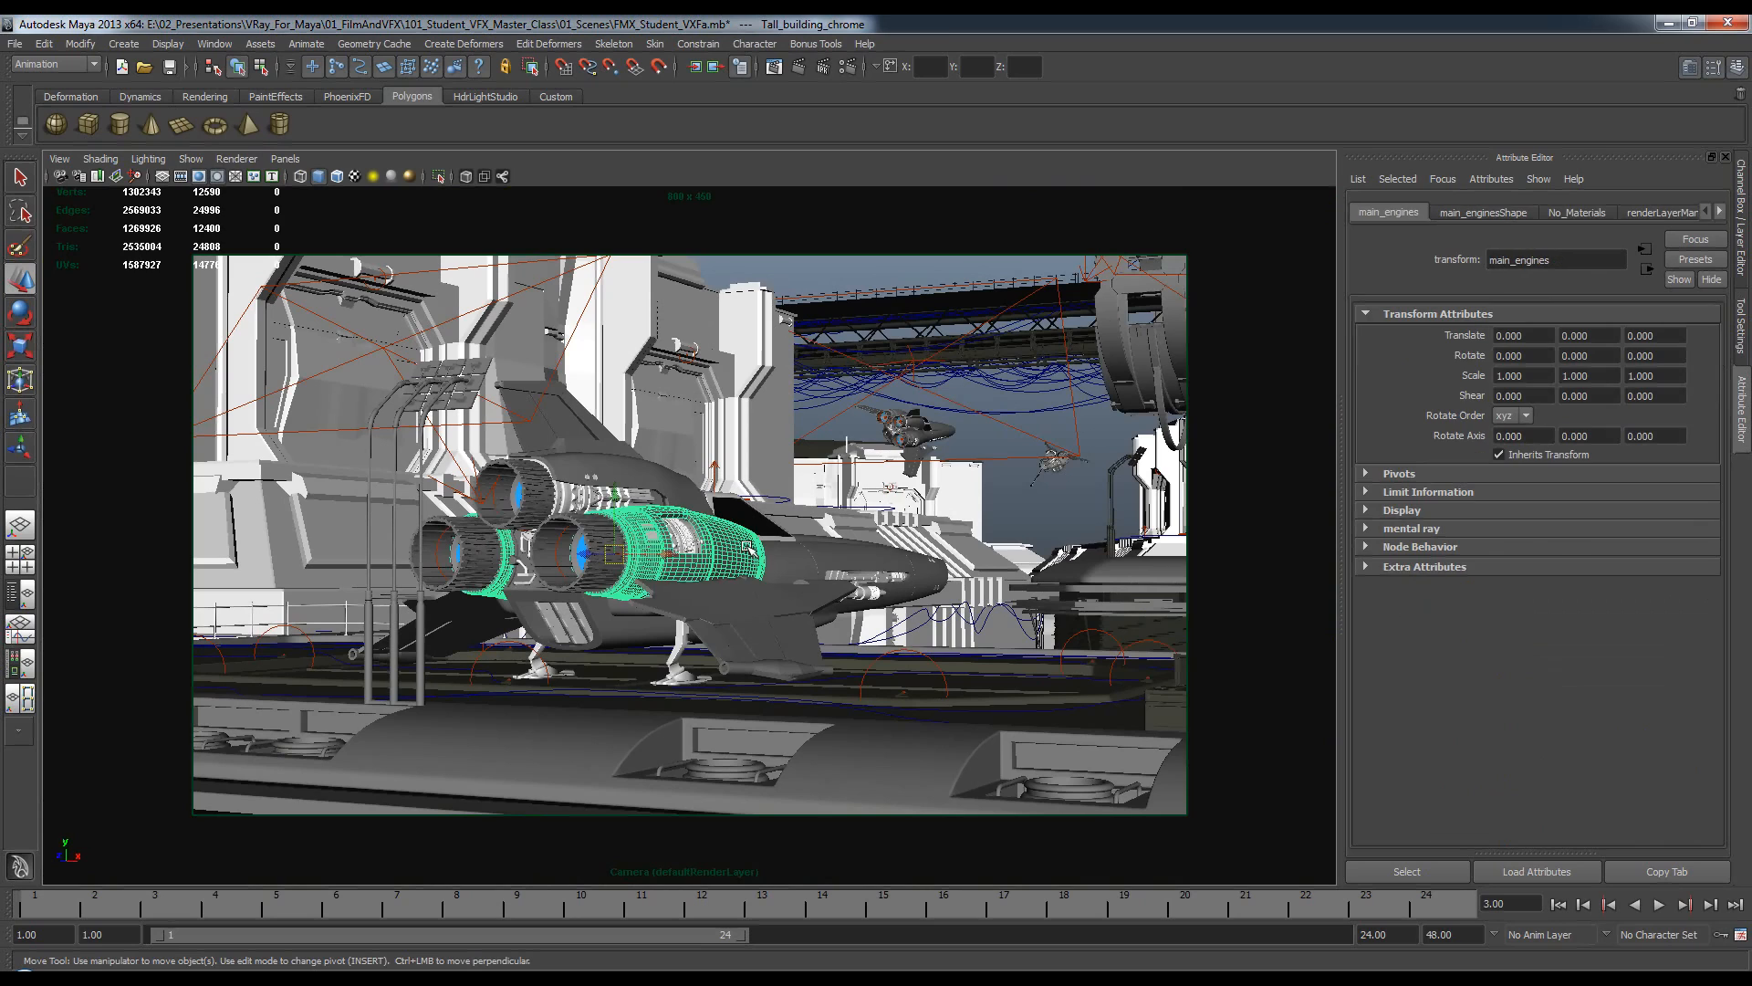
click(571, 412)
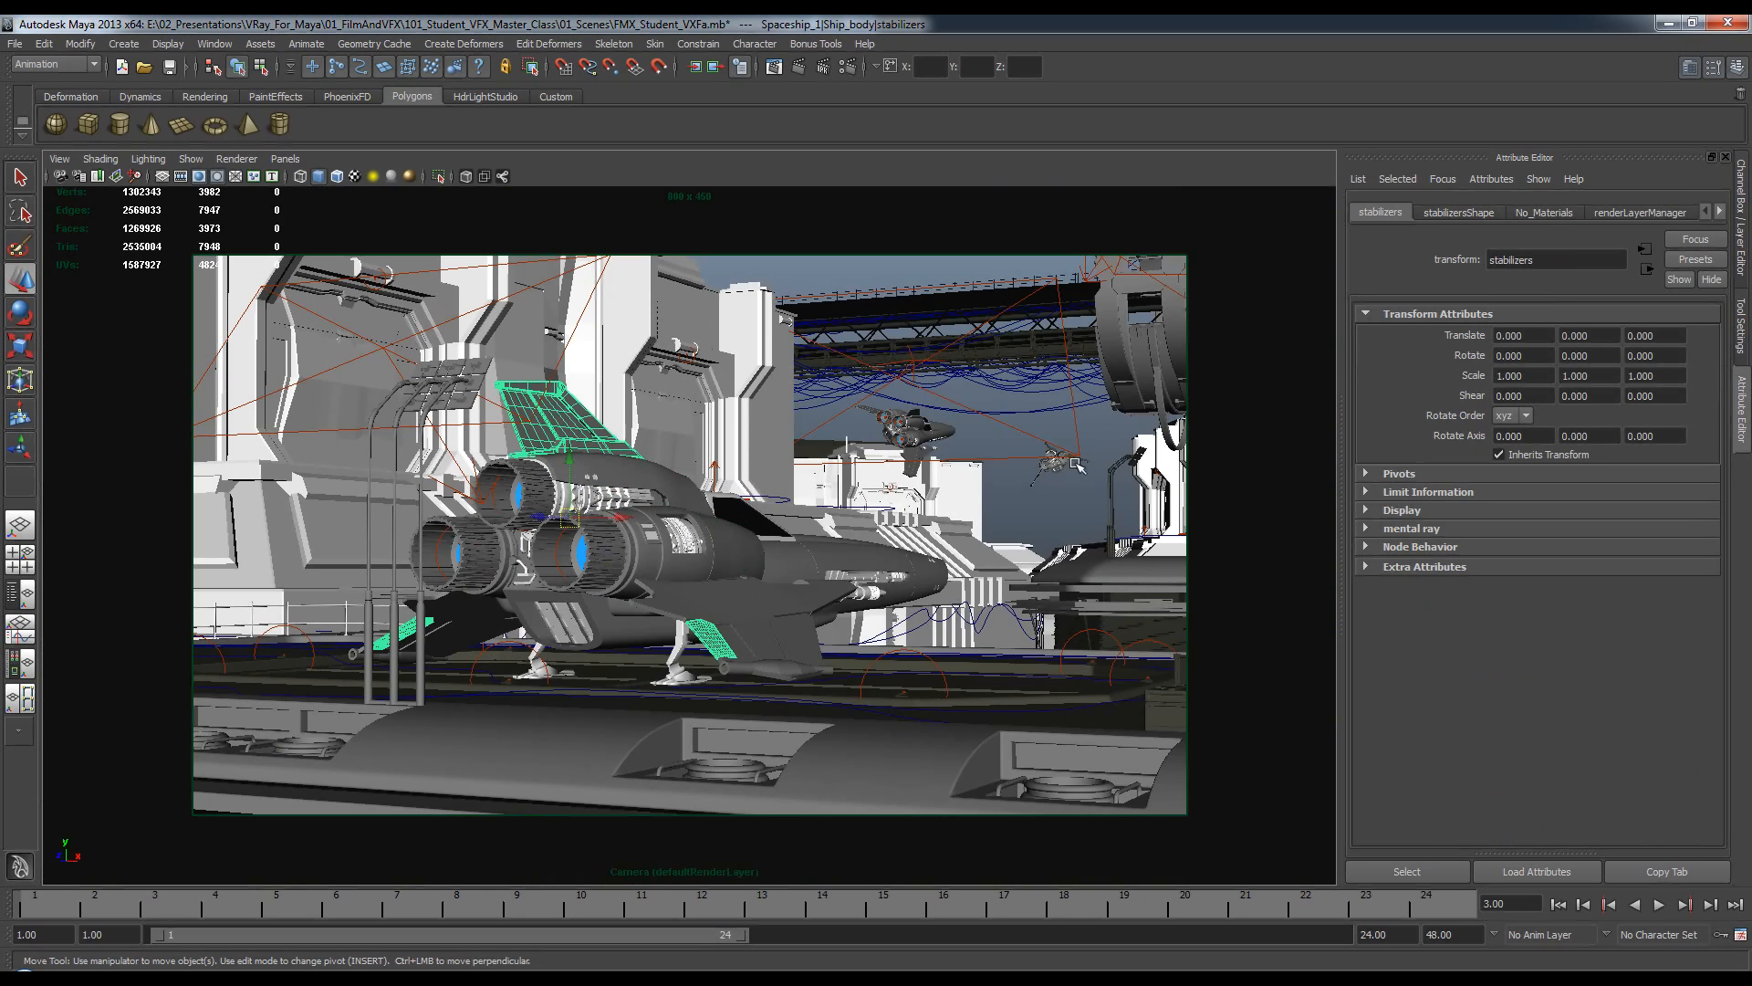
Select the viewport camera and enable Treat as VRay Physical camera in the Extra VRay Attributes of CameraShape.
click(78, 179)
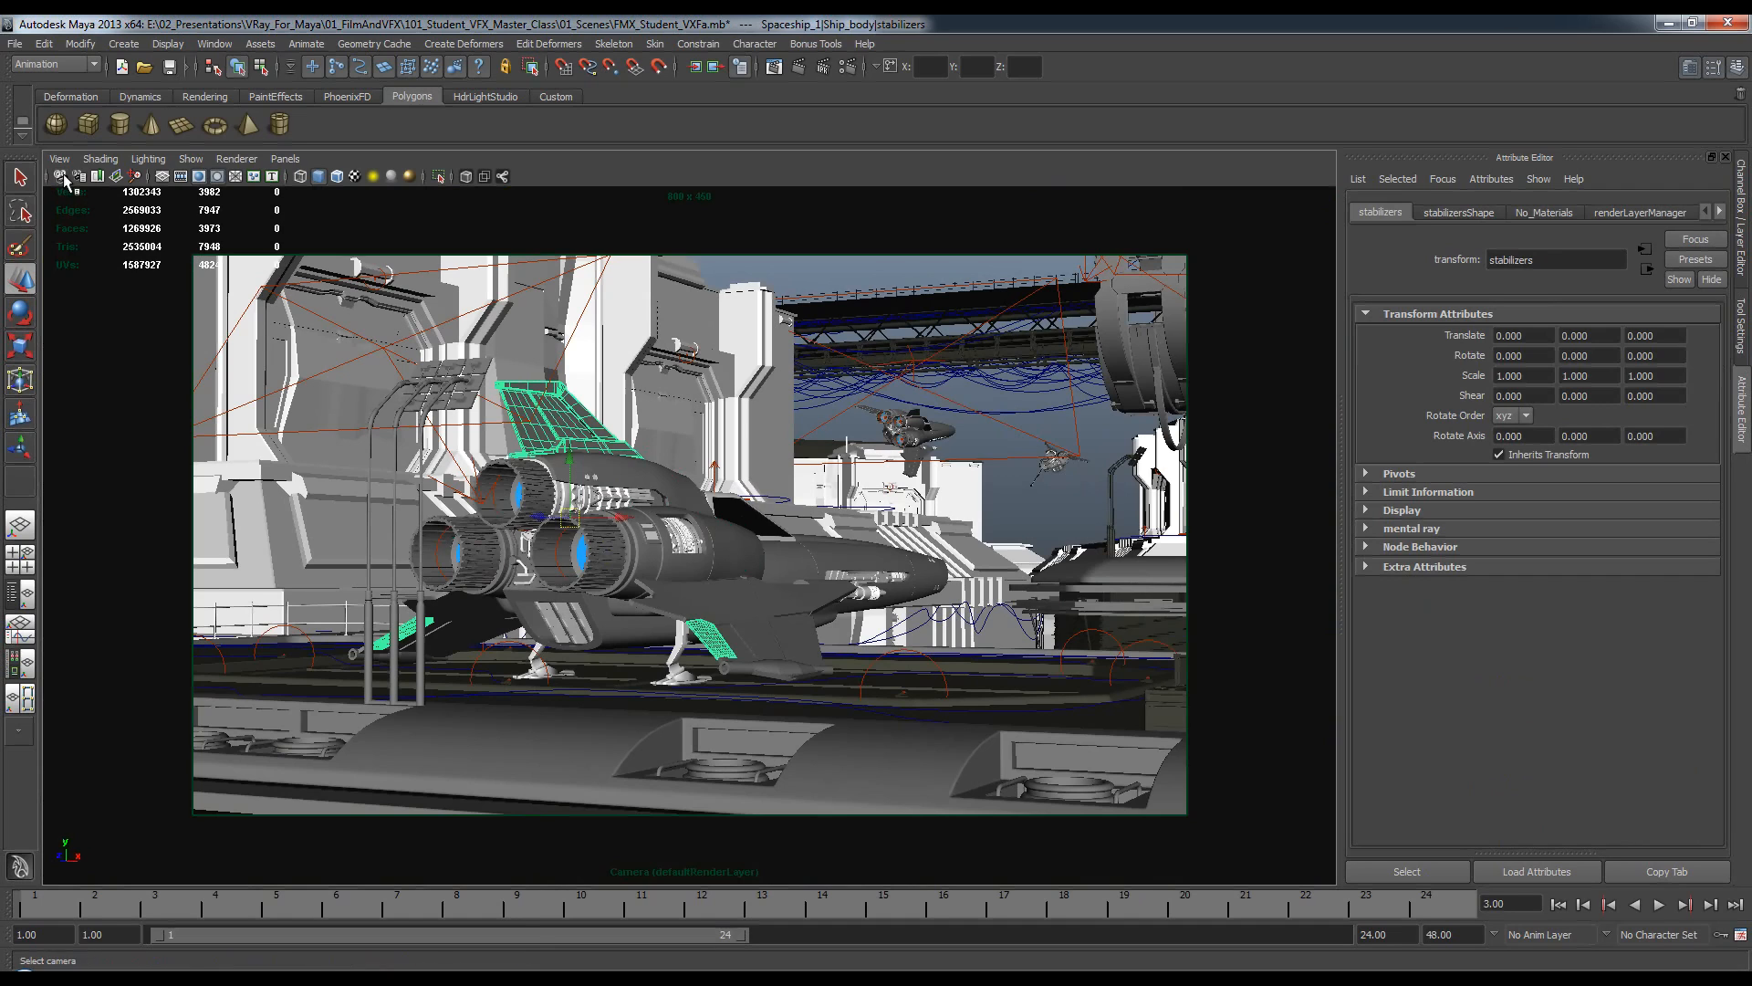
click(1450, 212)
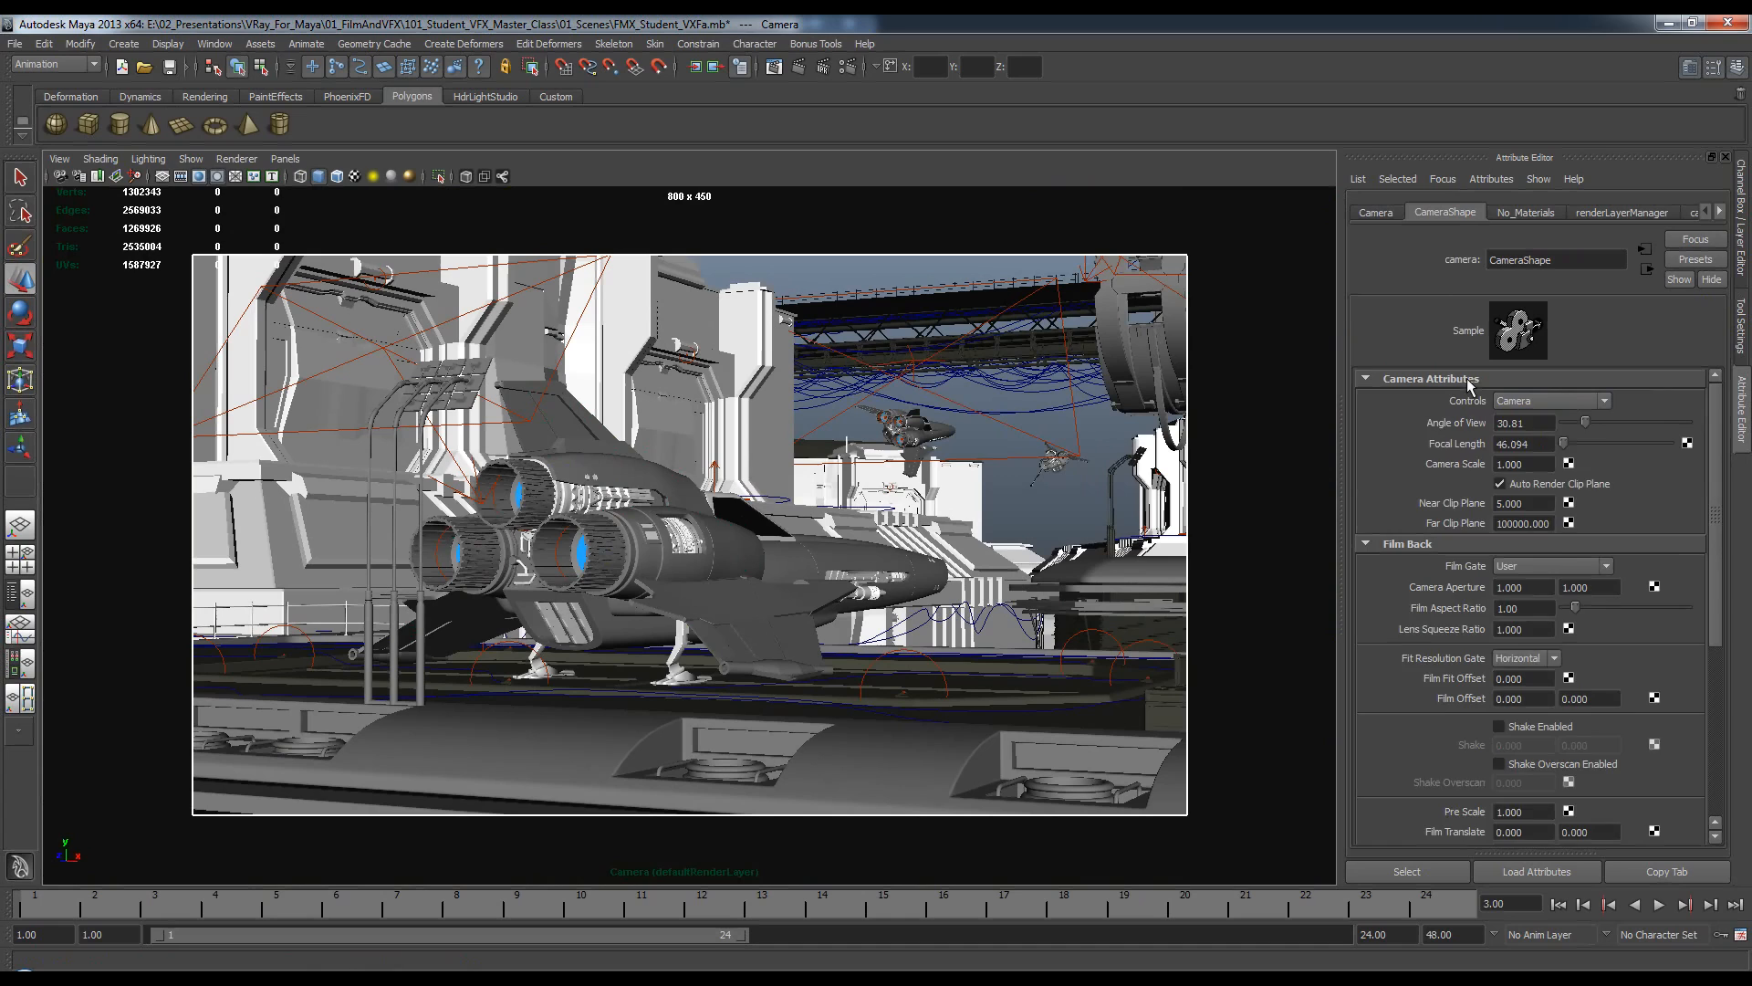
click(1466, 378)
click(1455, 398)
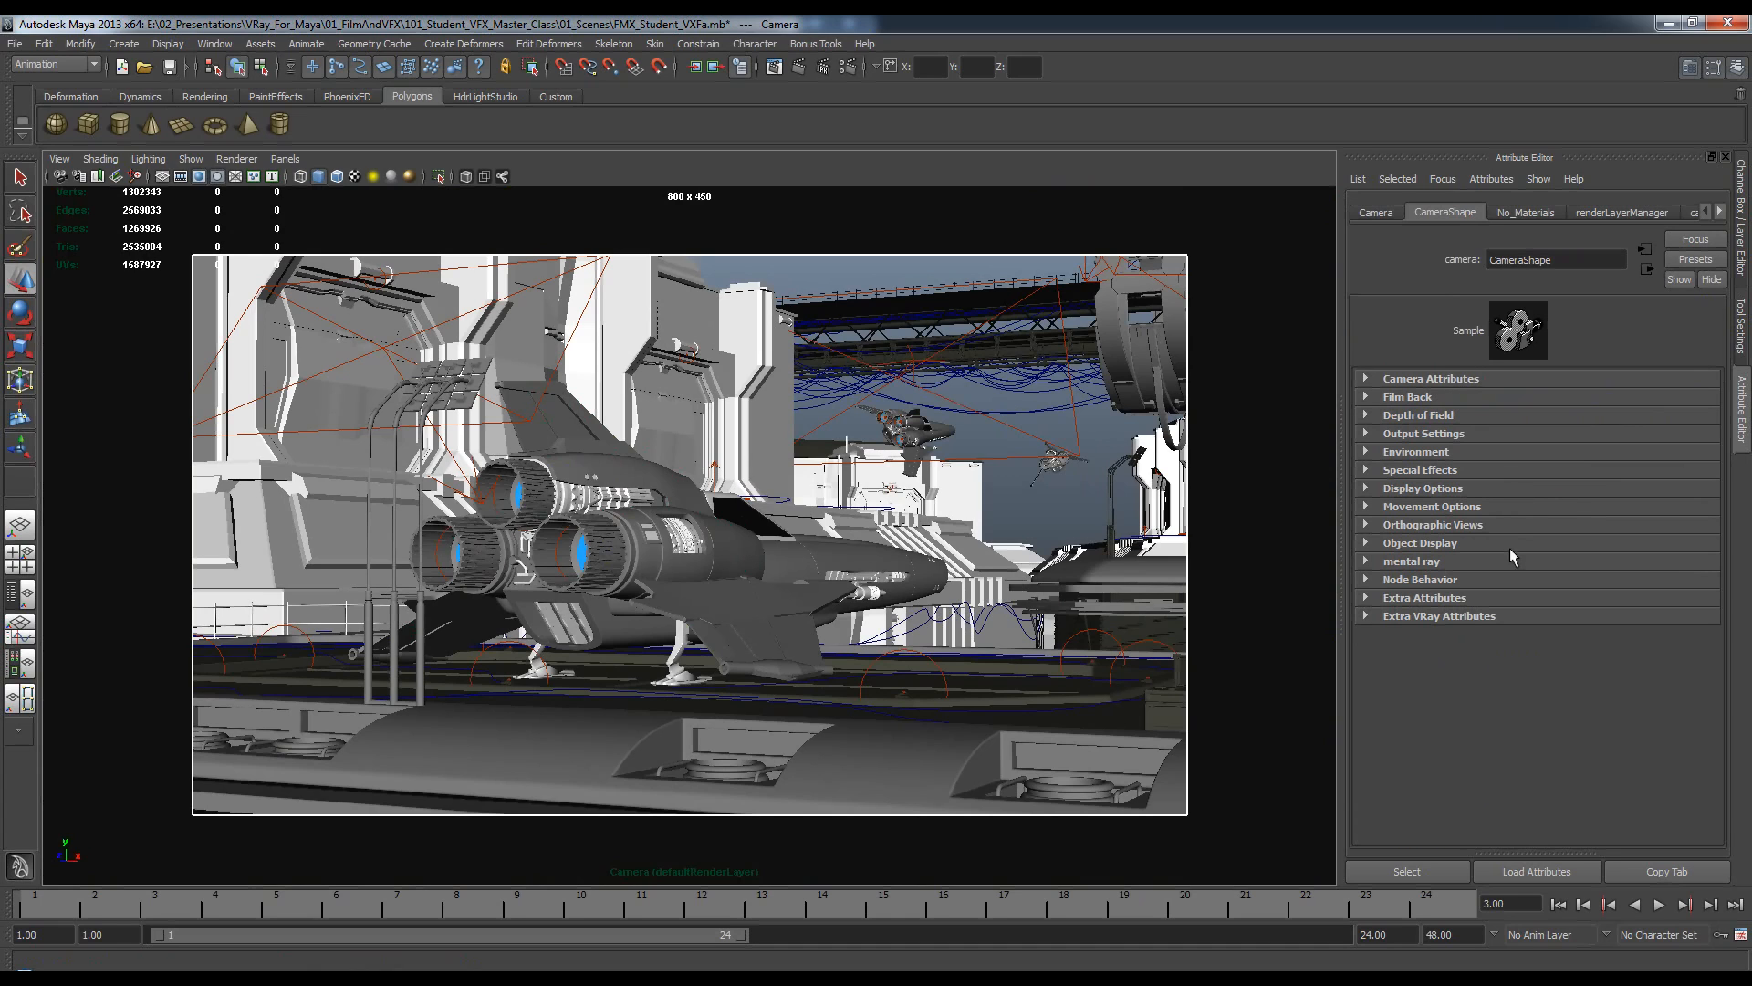
click(1460, 617)
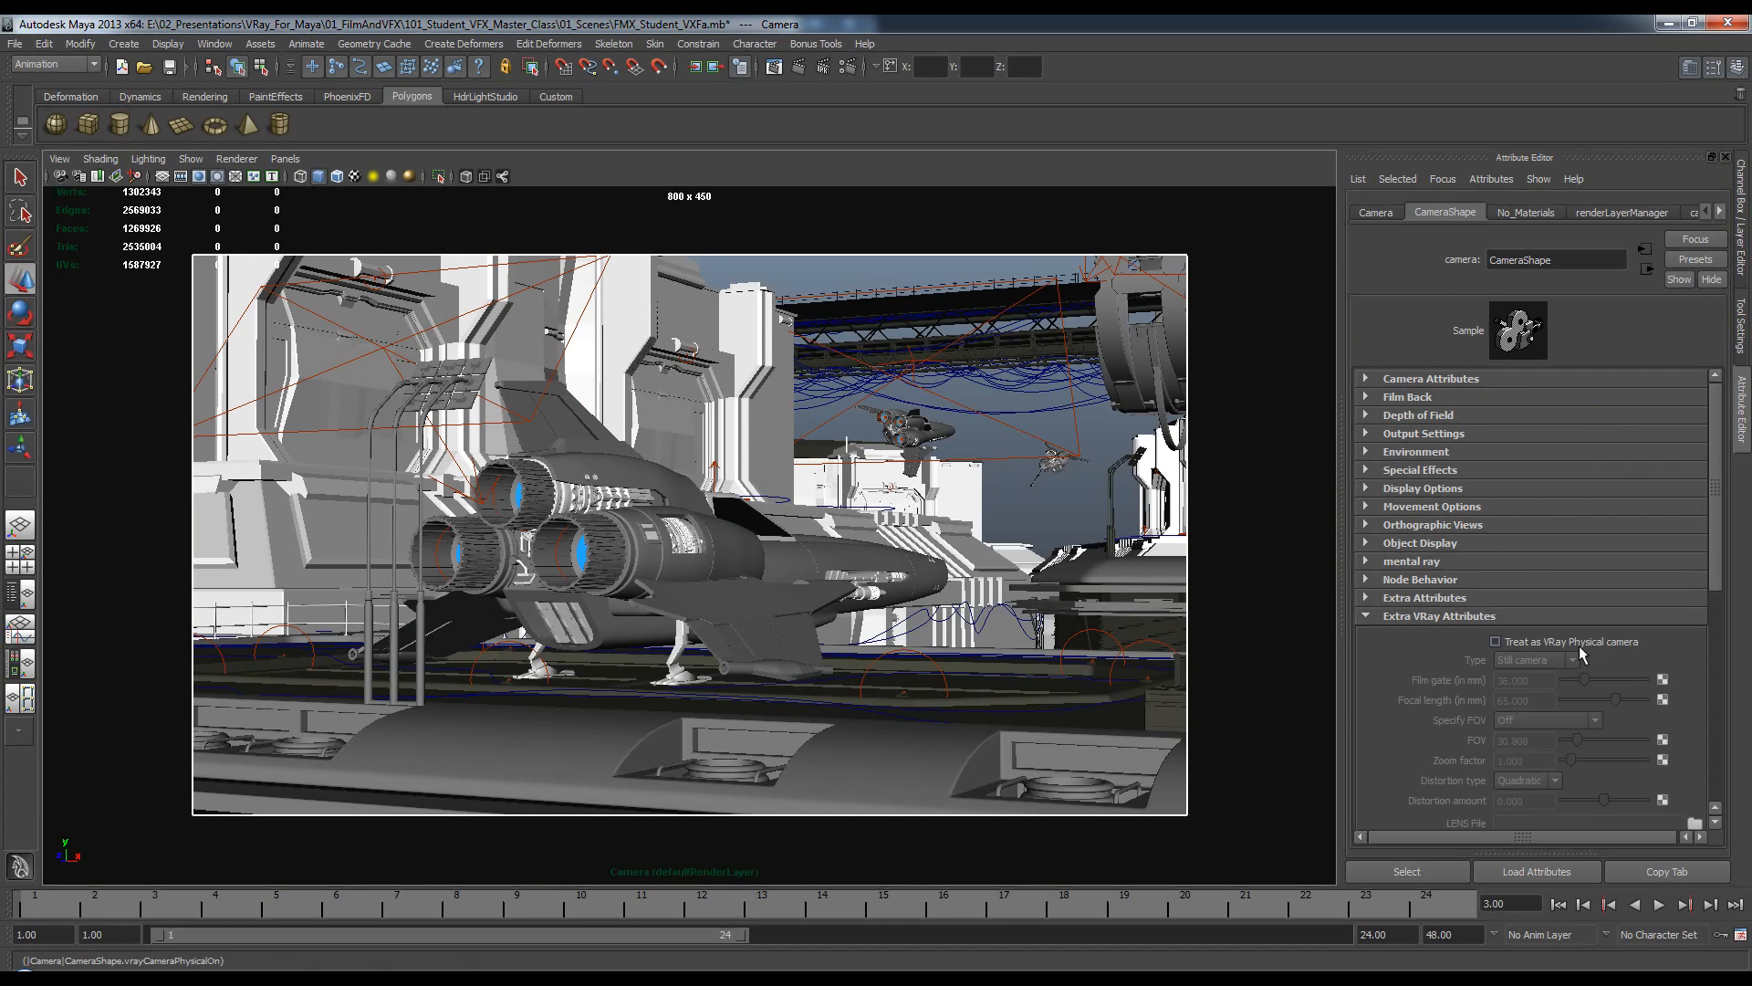
click(1524, 643)
Examine the physical camera's film gate, focal length, F-number, shutter speed, ISO, focus distance, bokeh and depth of field settings.
drag(1715, 471, 1709, 551)
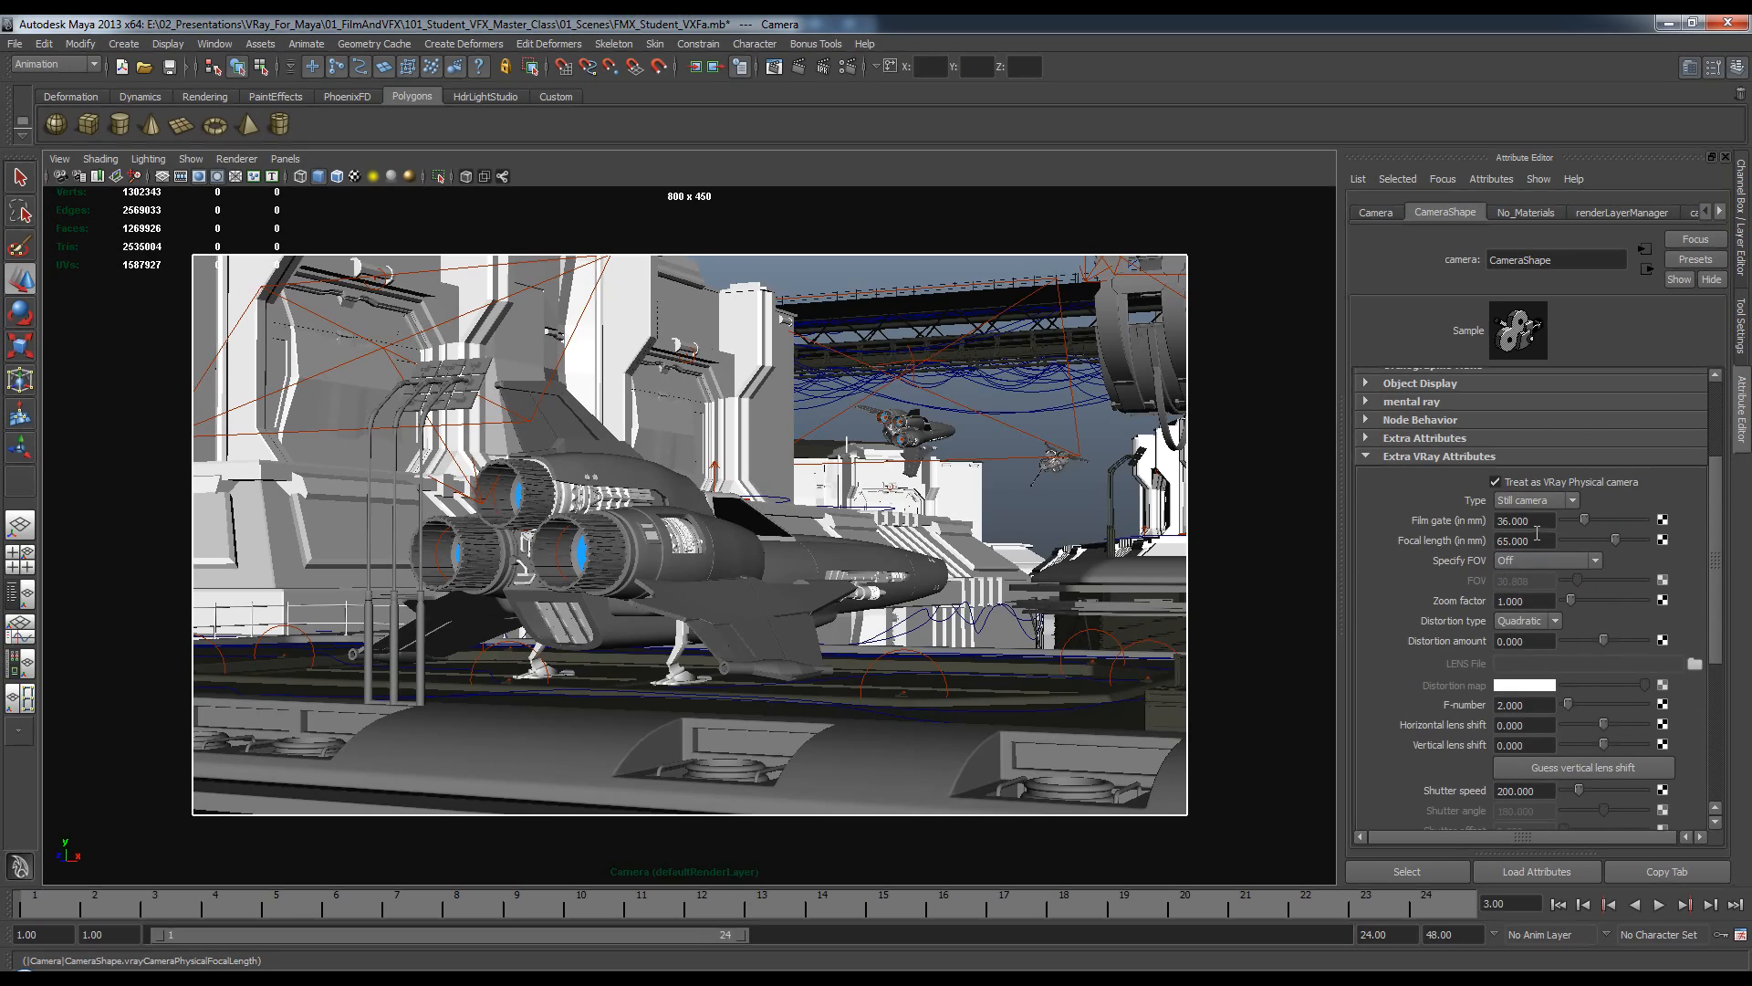
click(1537, 521)
key(Tab)
click(1550, 520)
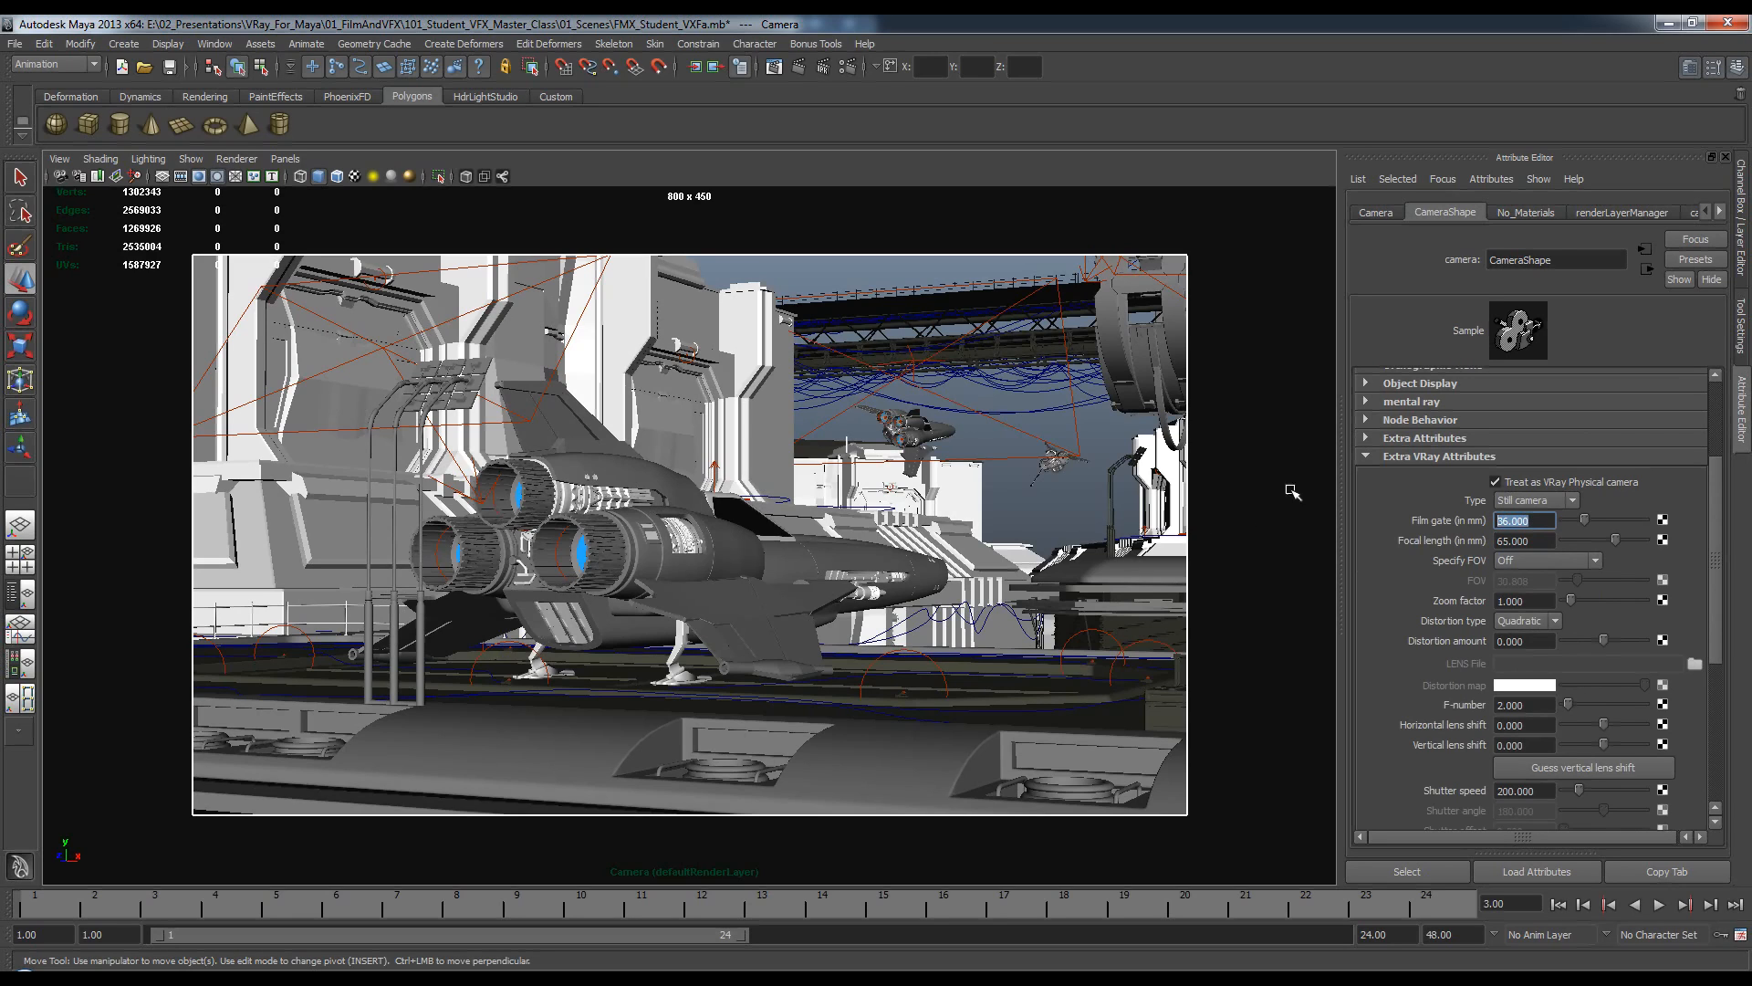
drag(1712, 575, 1724, 632)
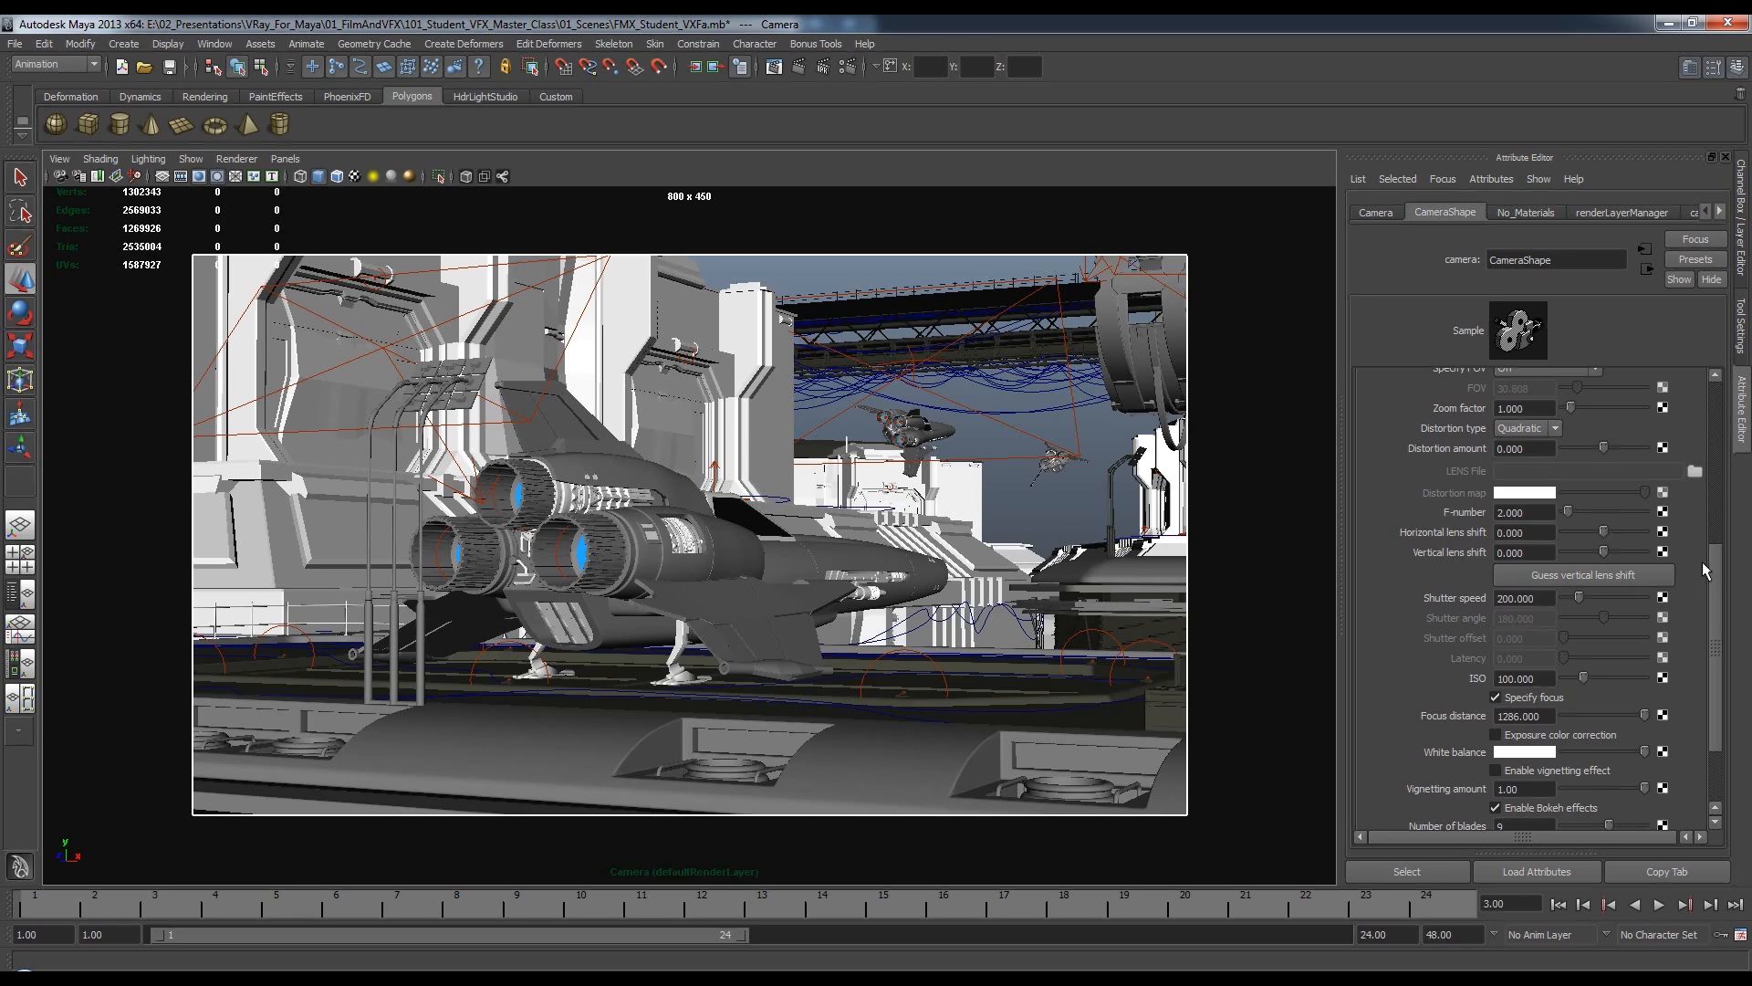
drag(1718, 649, 1720, 703)
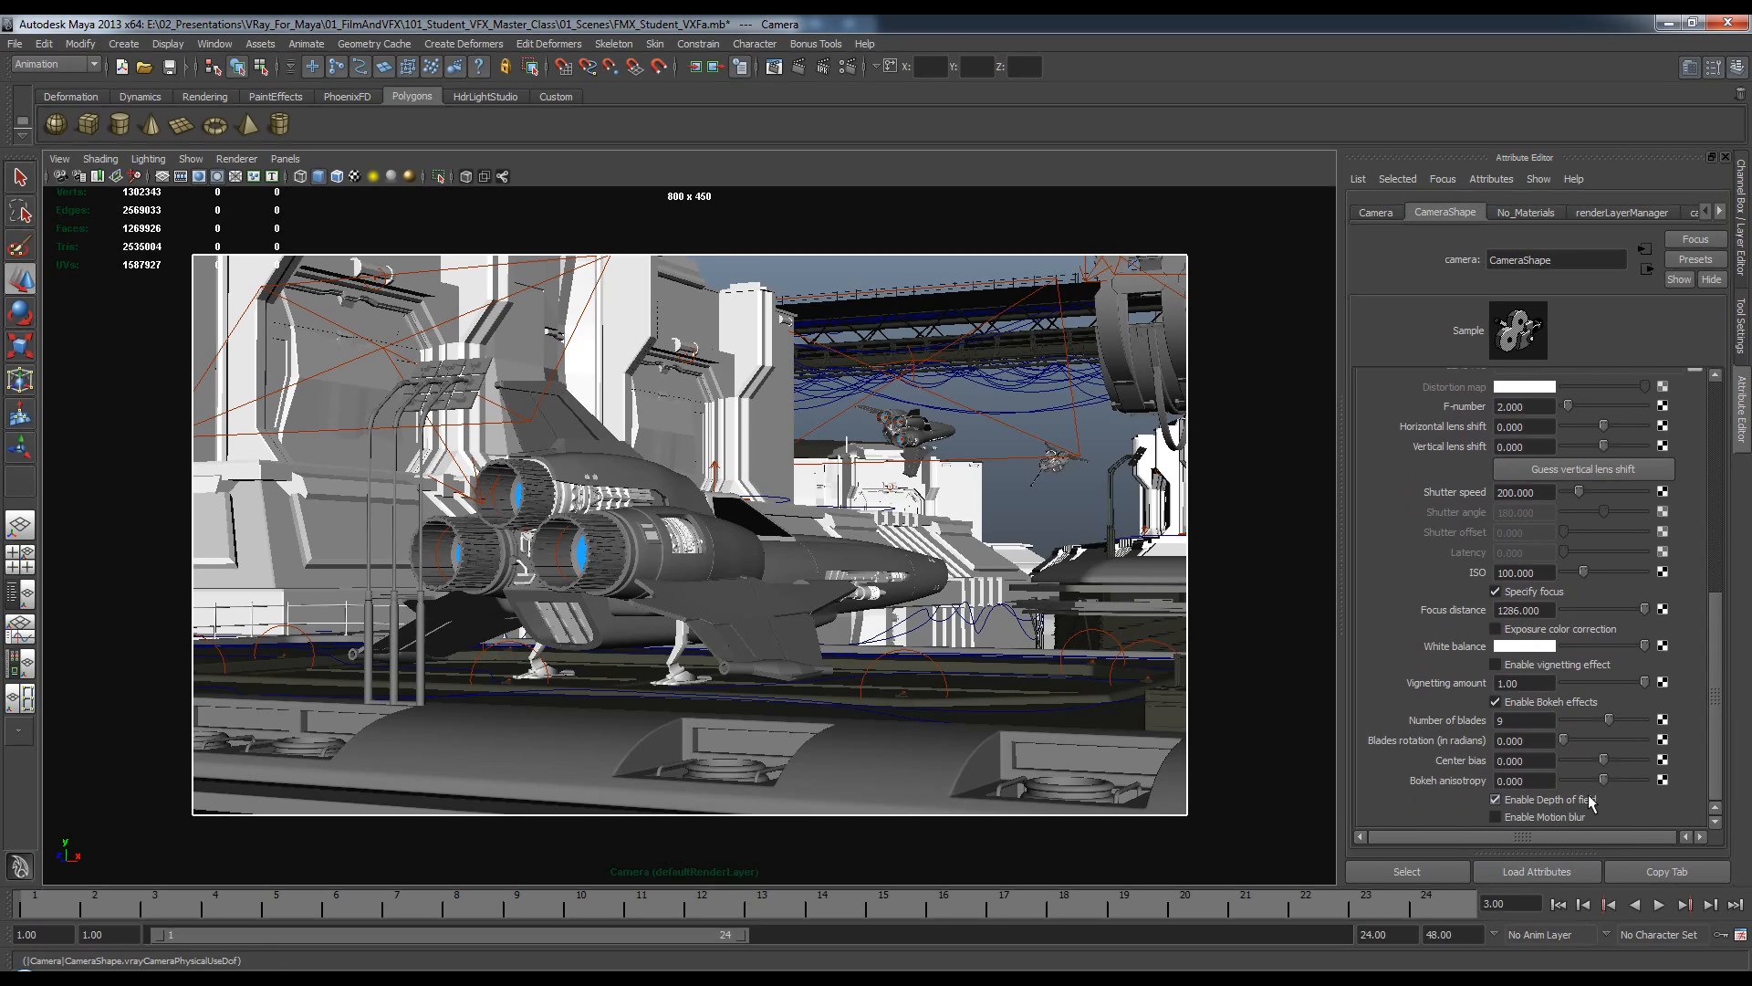
drag(1714, 736, 1716, 588)
click(1543, 610)
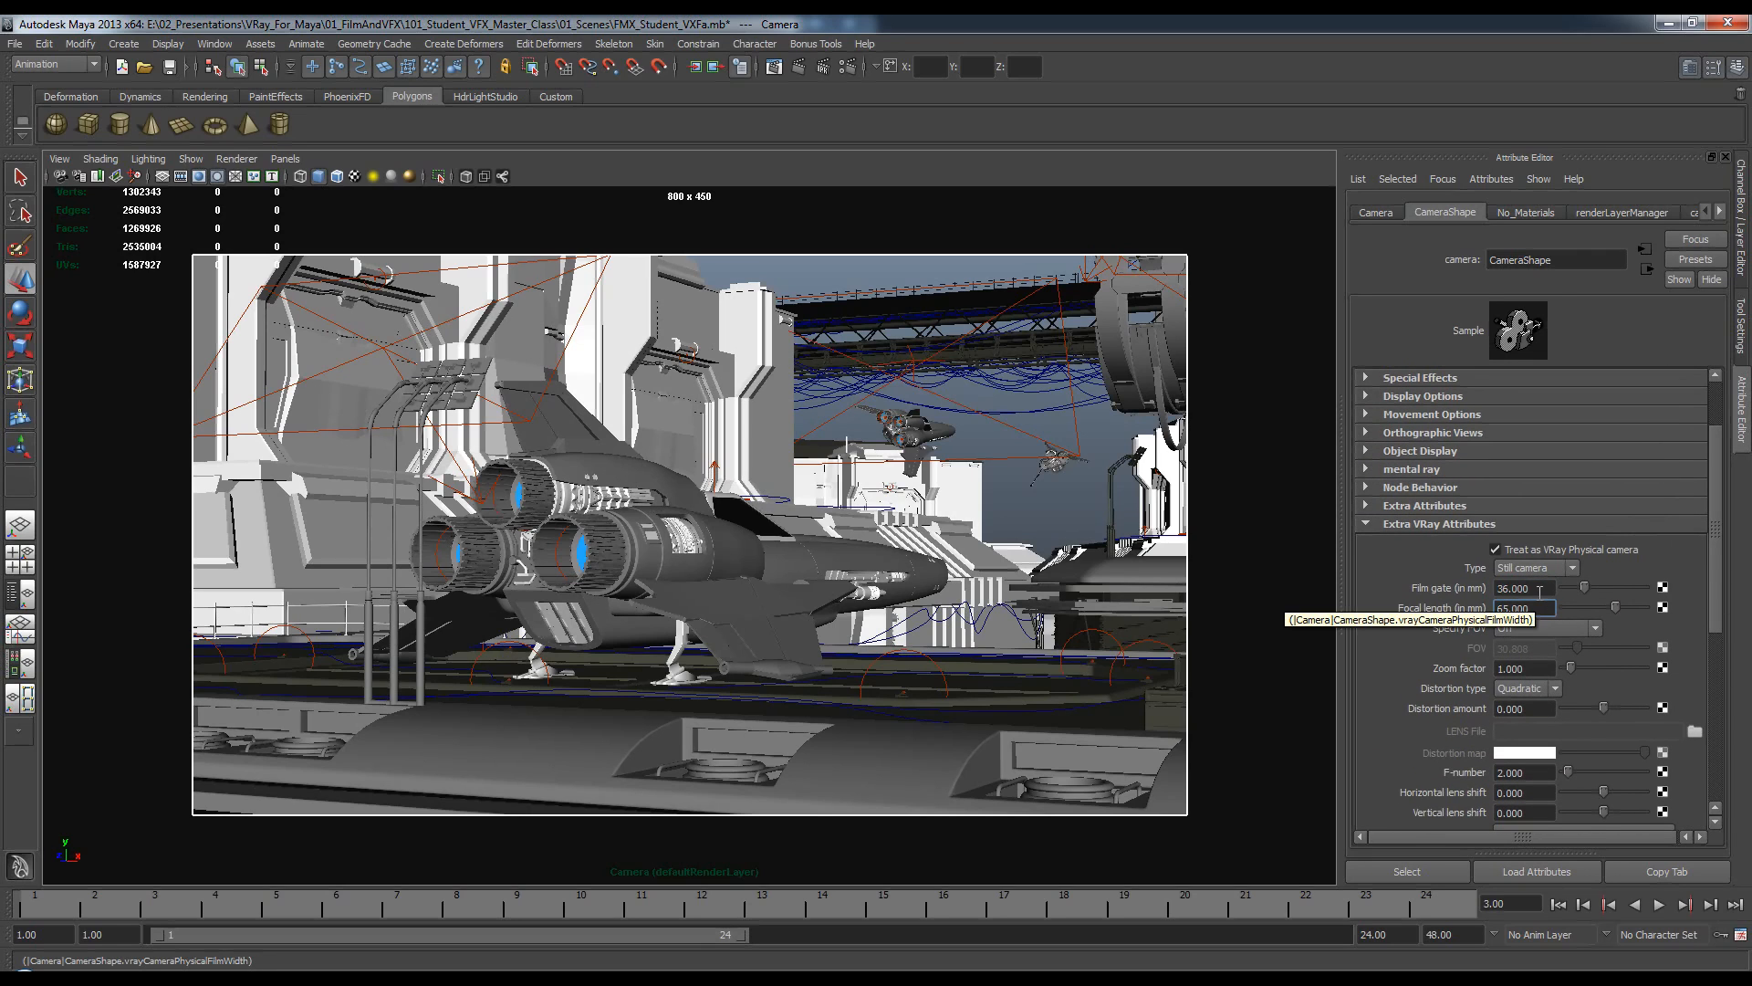
Clear the selection and open the render settings at the V-Ray image sampler options.
click(754, 630)
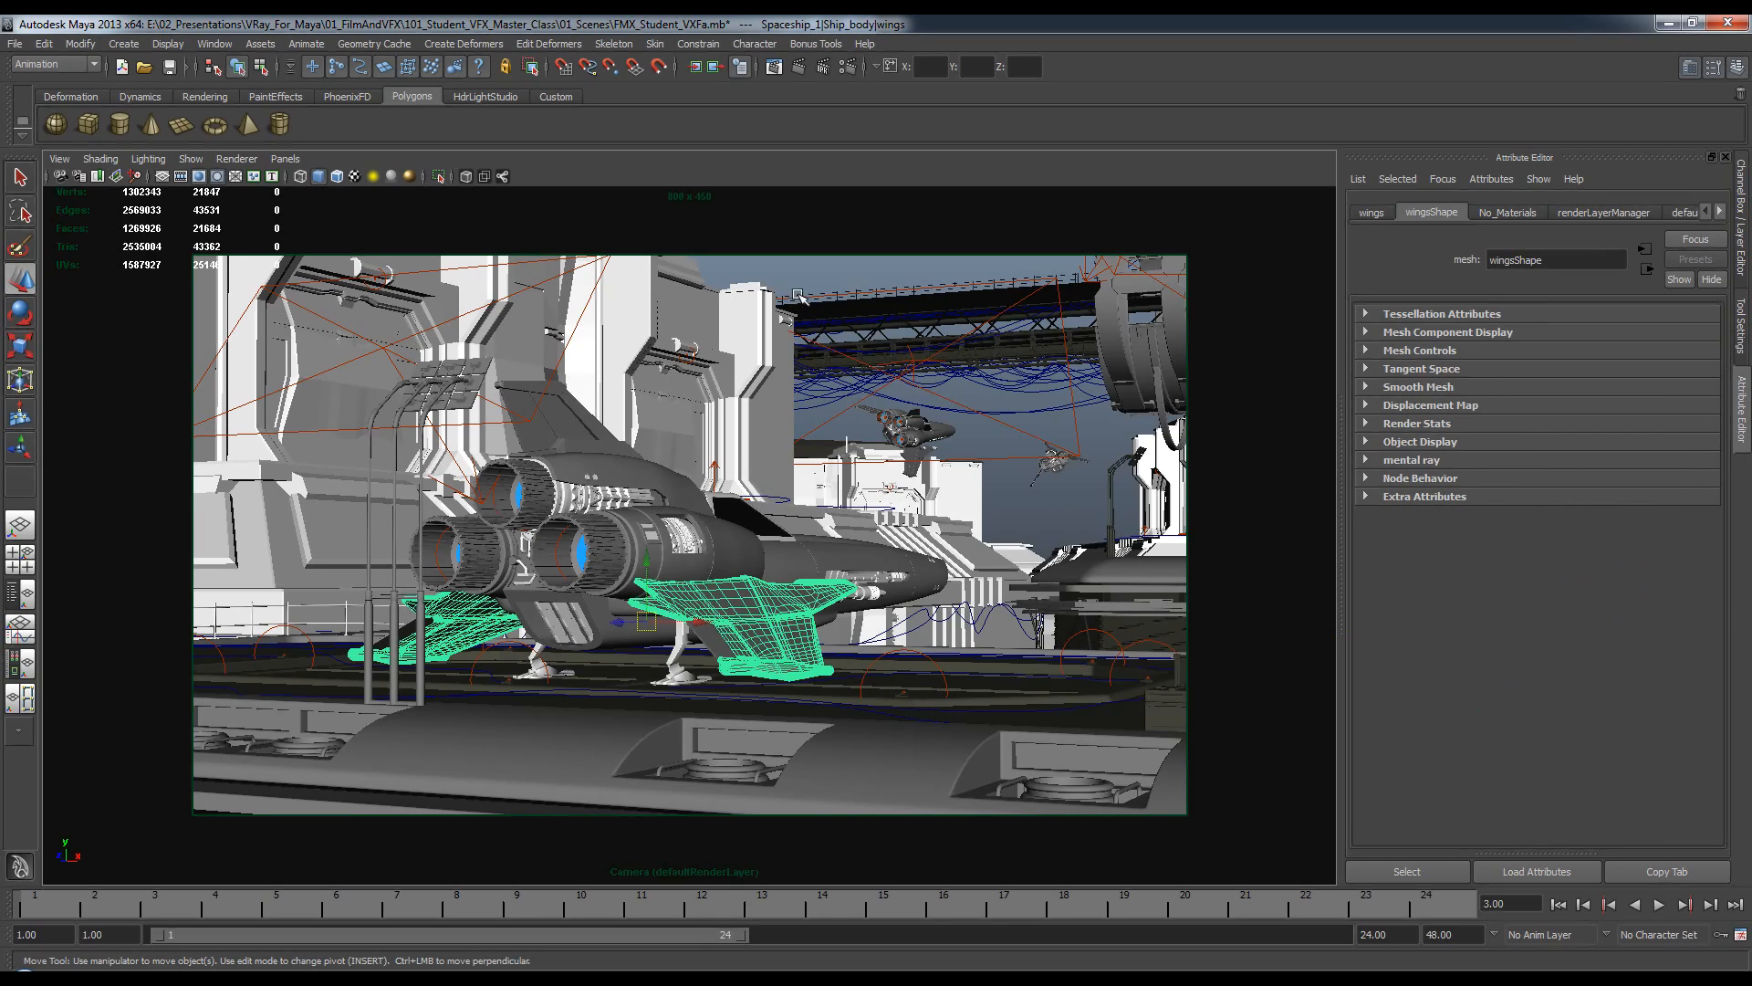
click(777, 274)
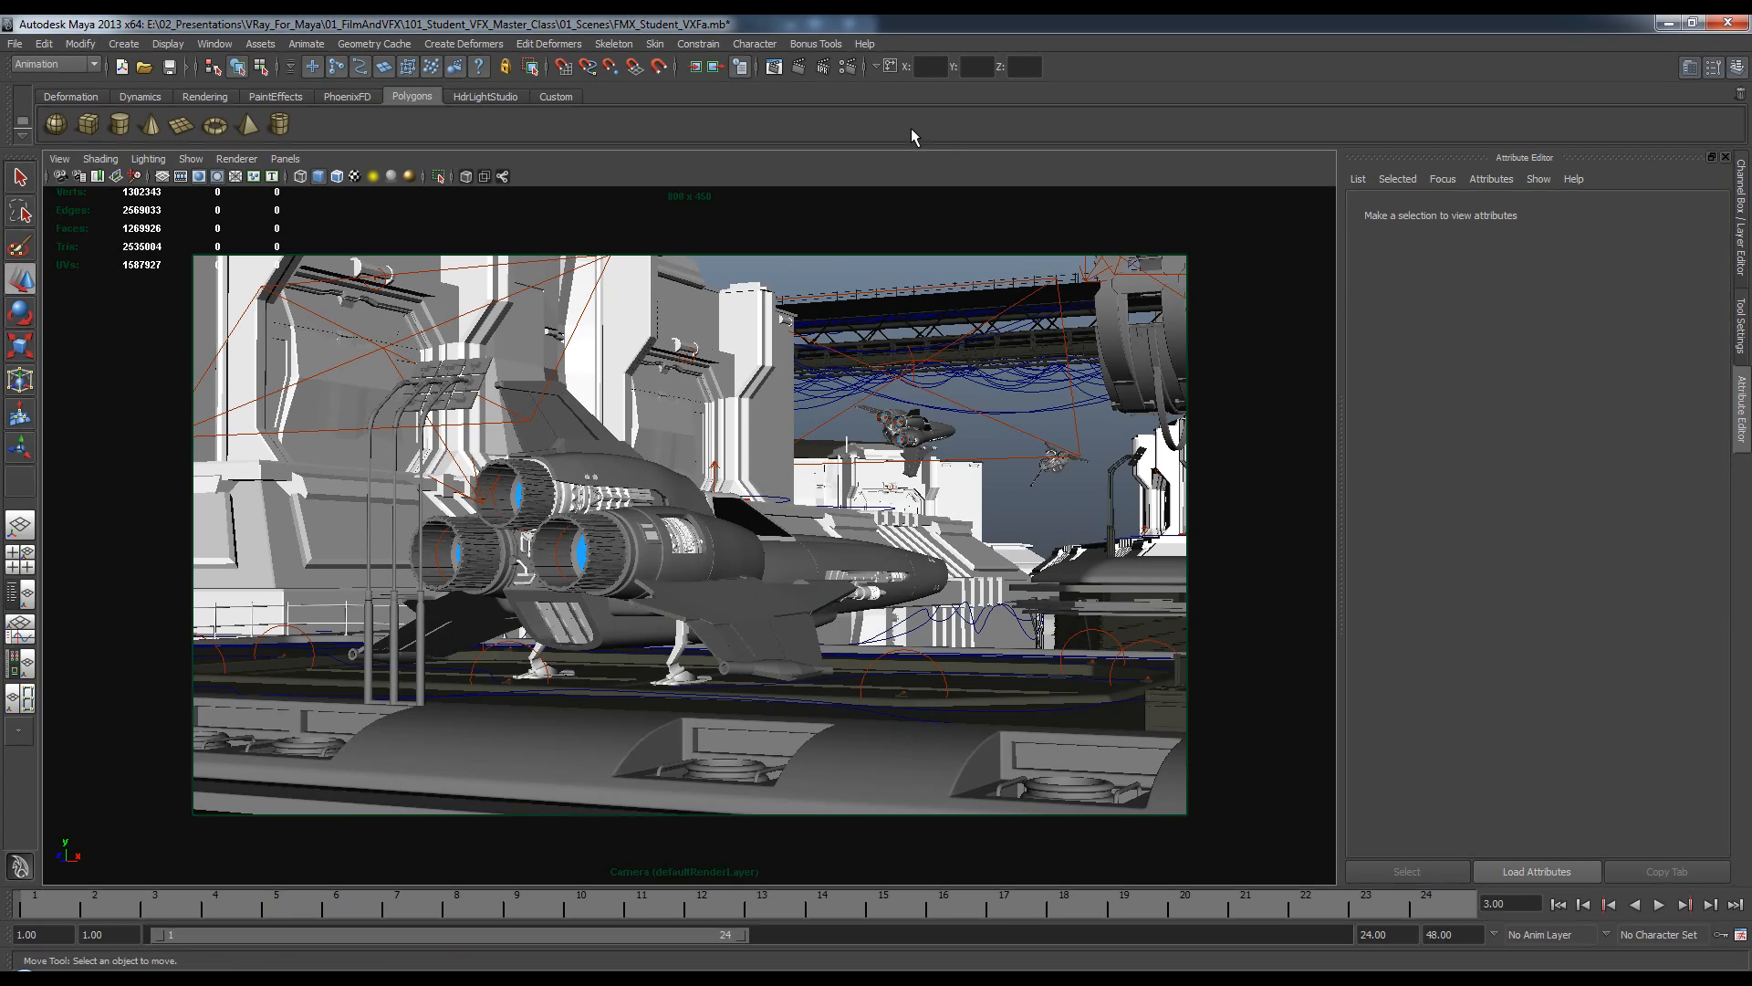
click(850, 67)
drag(361, 101, 1188, 100)
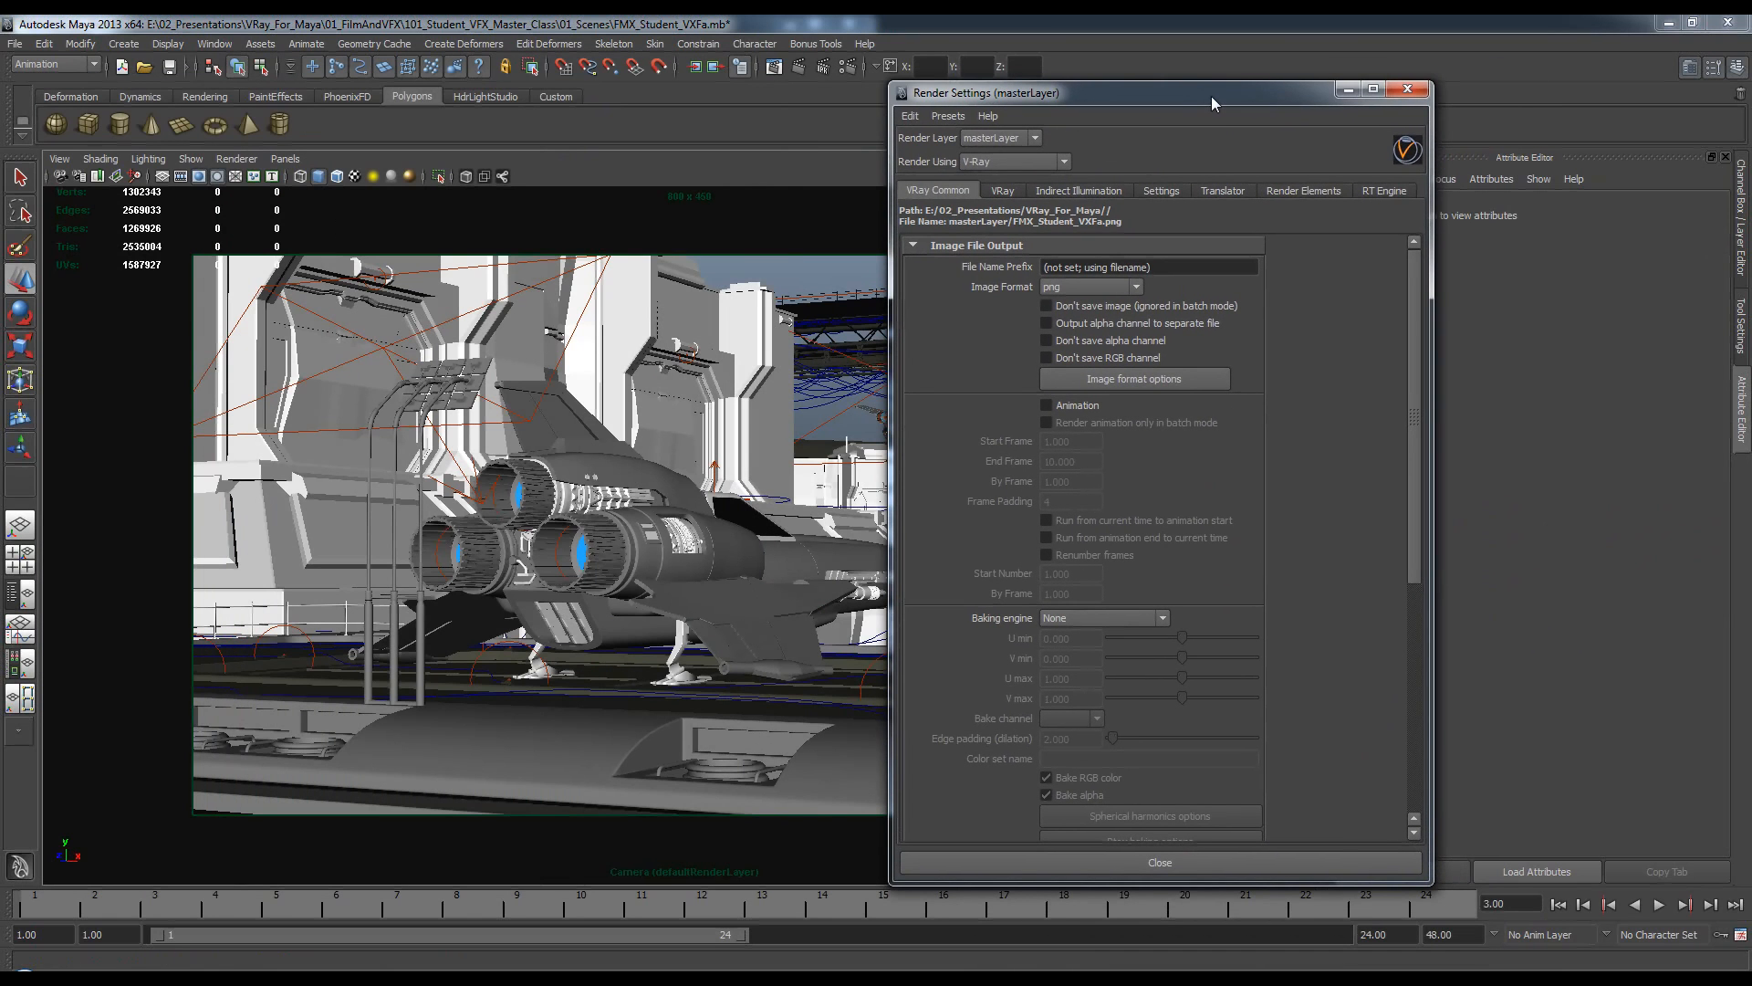
click(1002, 190)
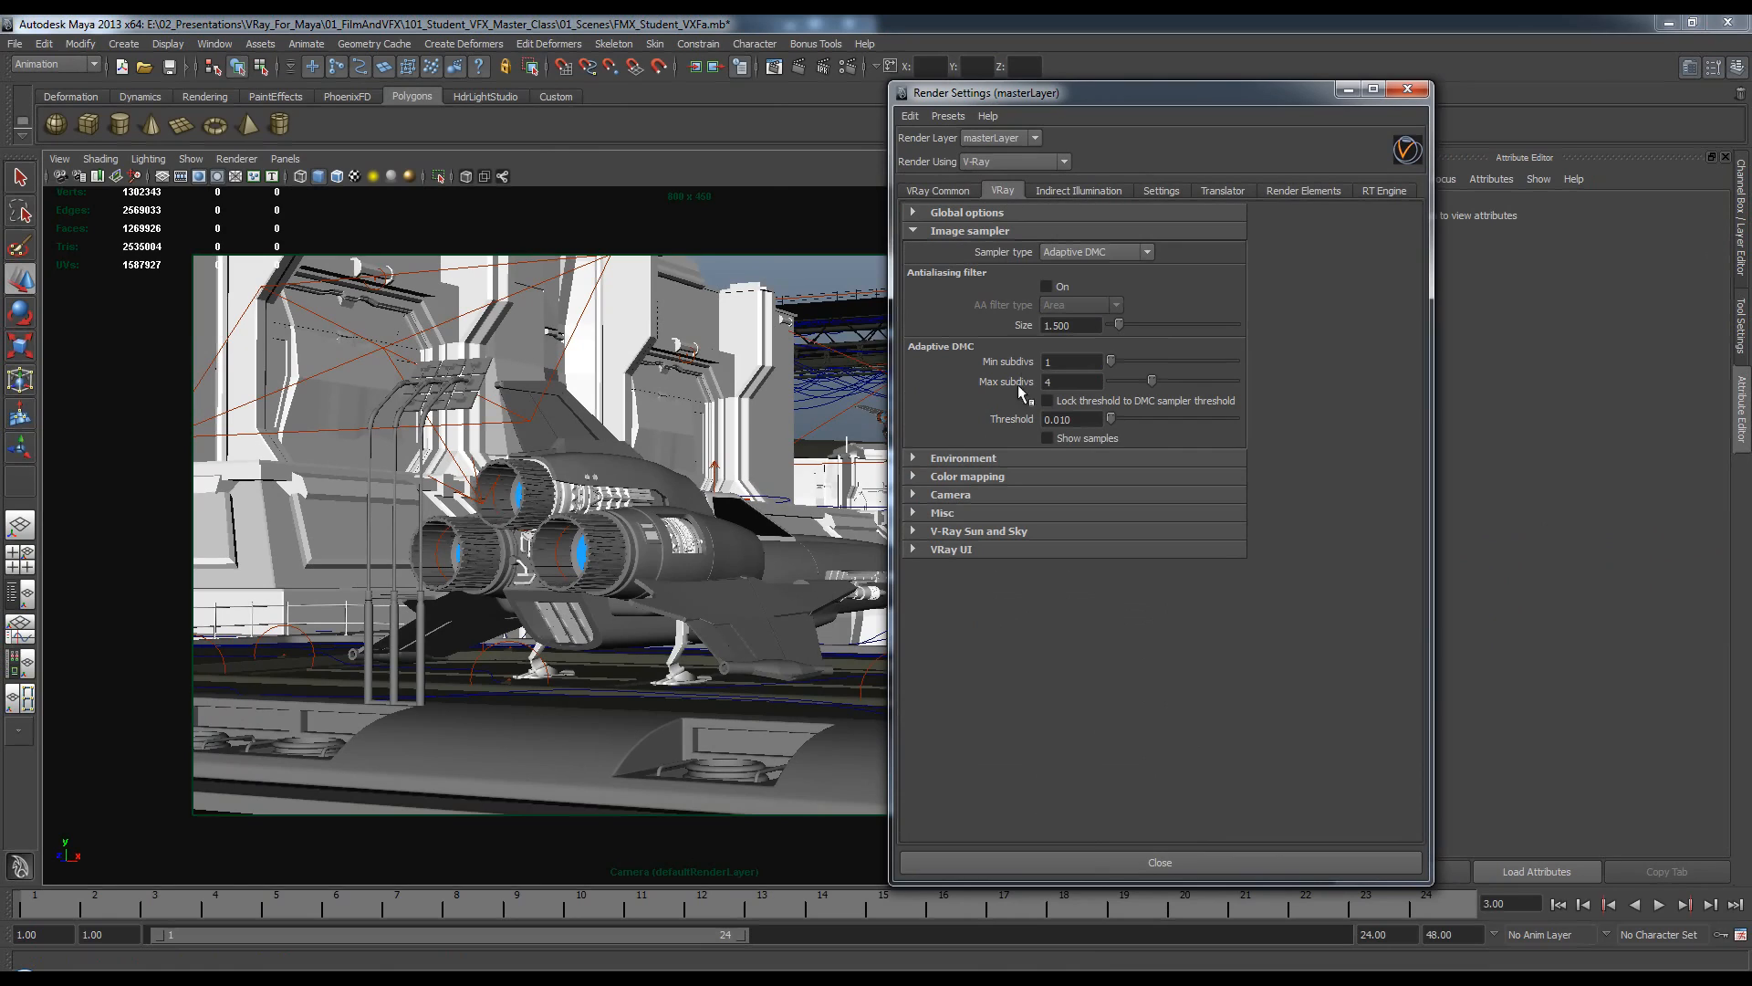
Review the V-Ray color mapping settings, including type, multipliers, gamma and linear workflow.
click(1023, 233)
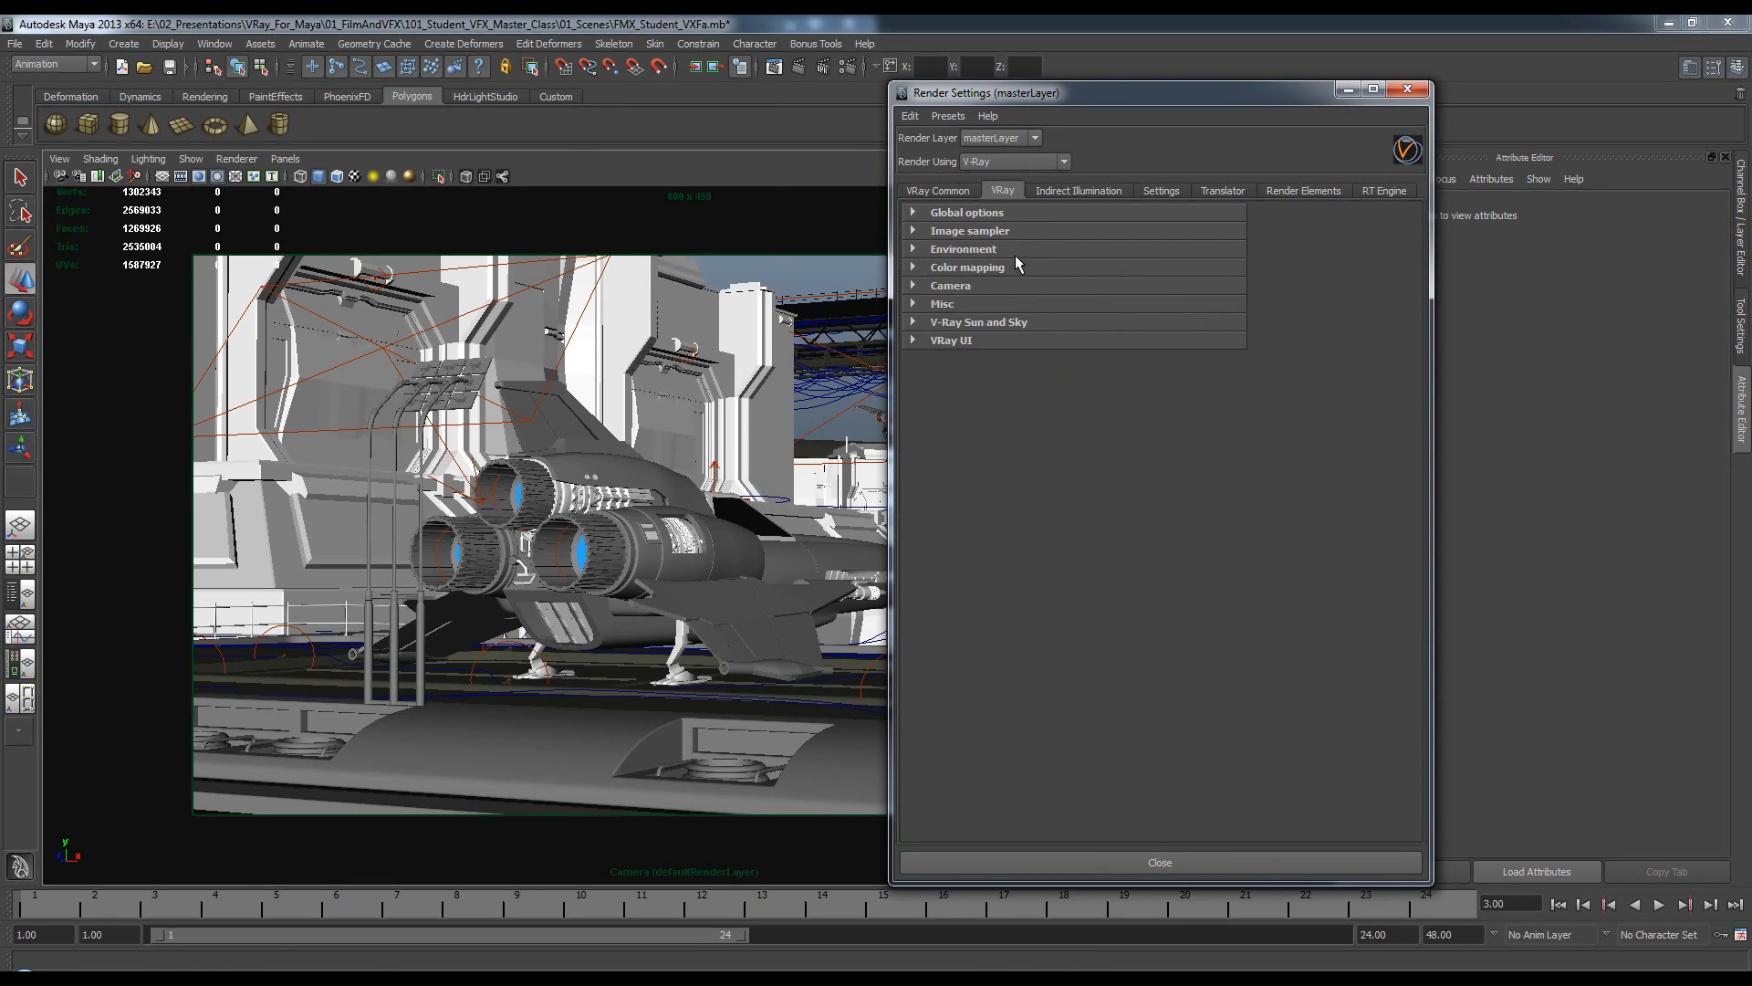
click(1031, 268)
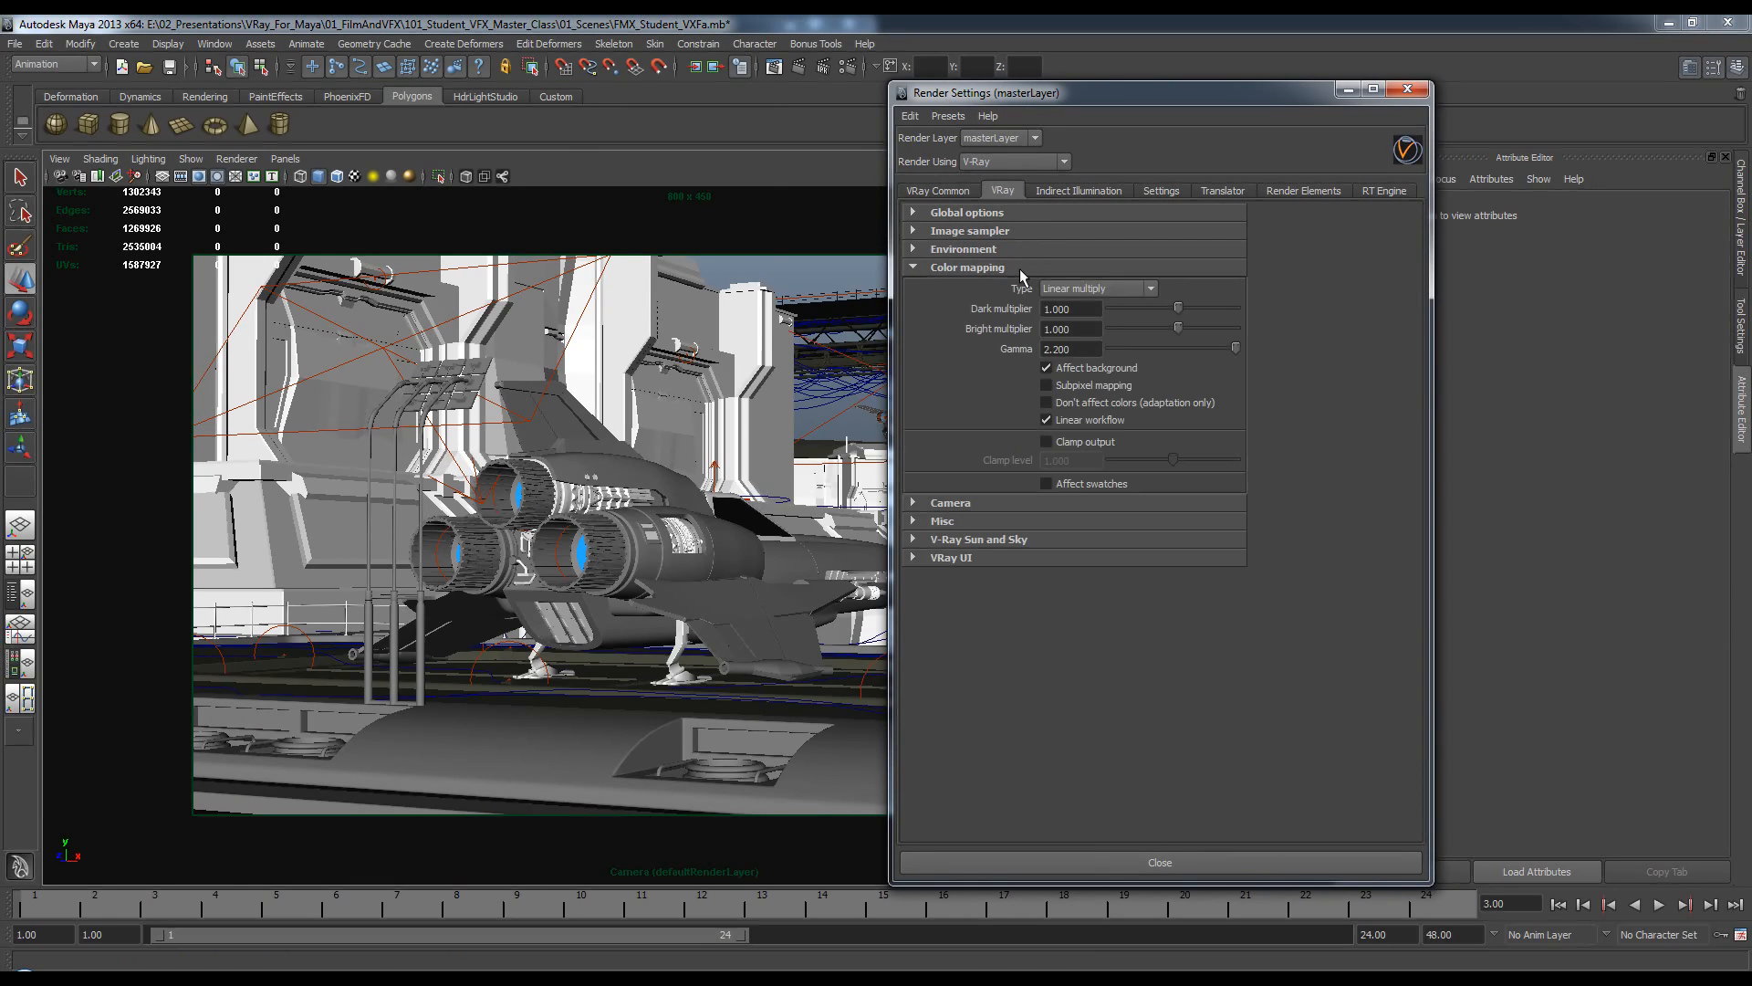
click(1015, 265)
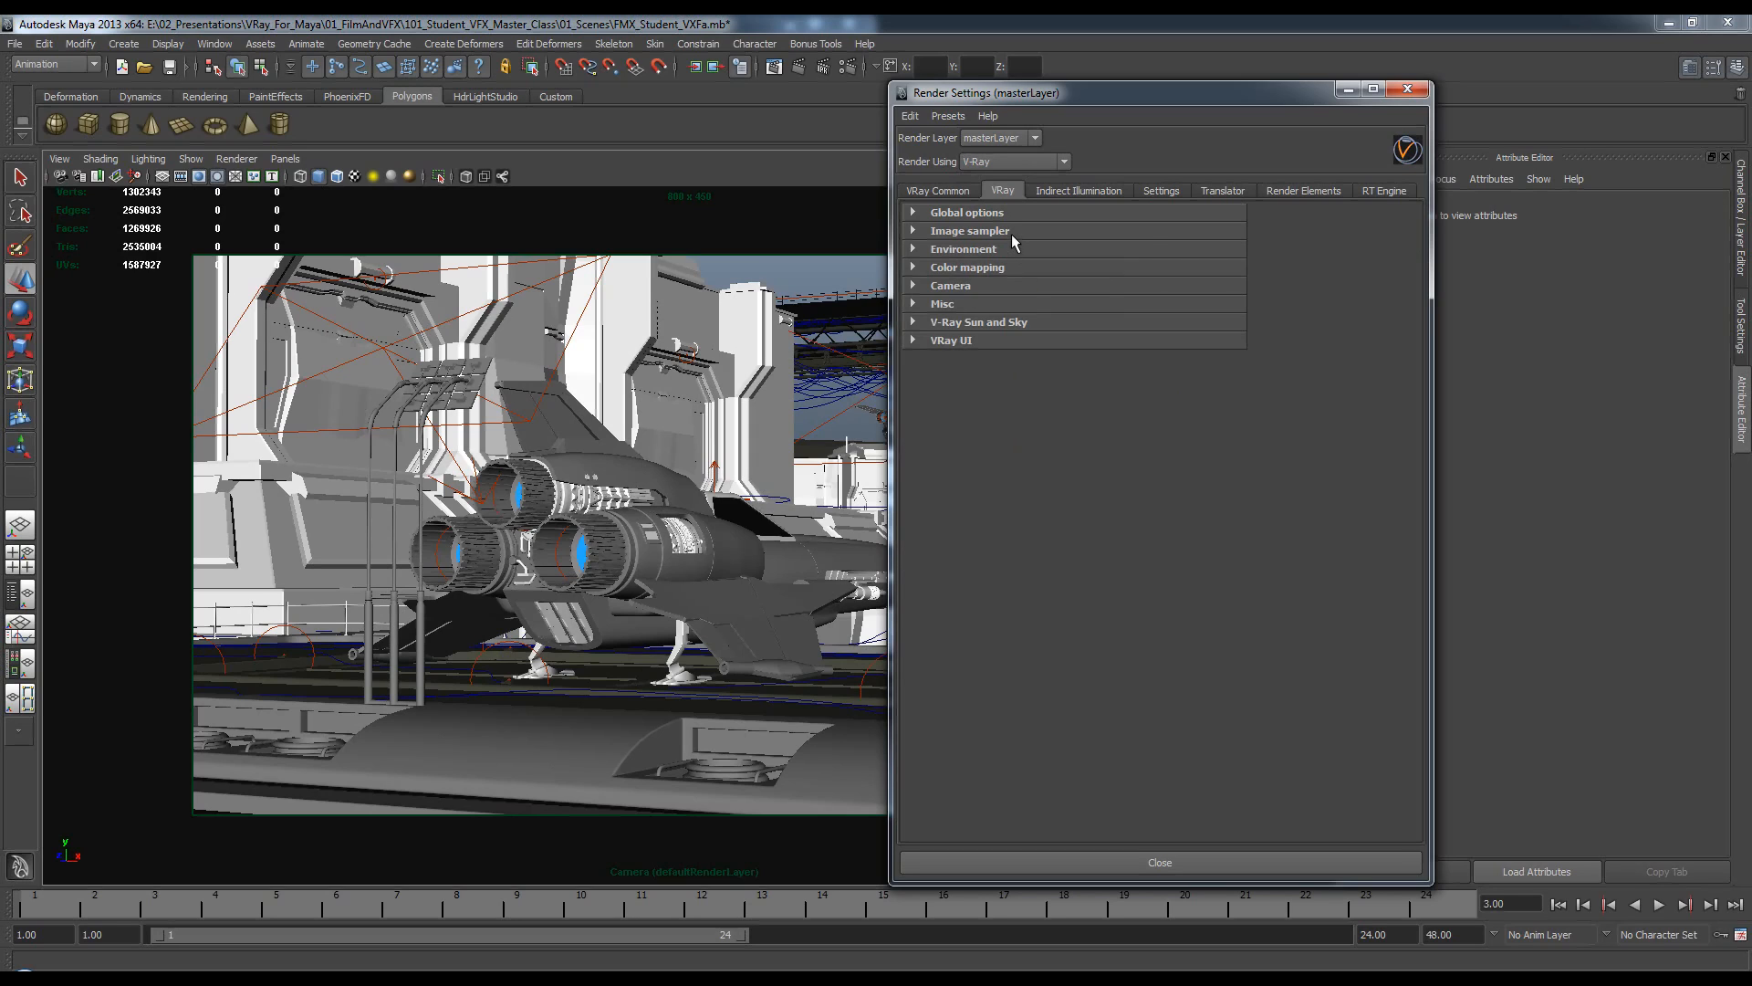
Set the Adaptive DMC image sampler's max subdivs to 10 and its threshold to 0.03.
click(1010, 231)
click(1083, 382)
text(10)
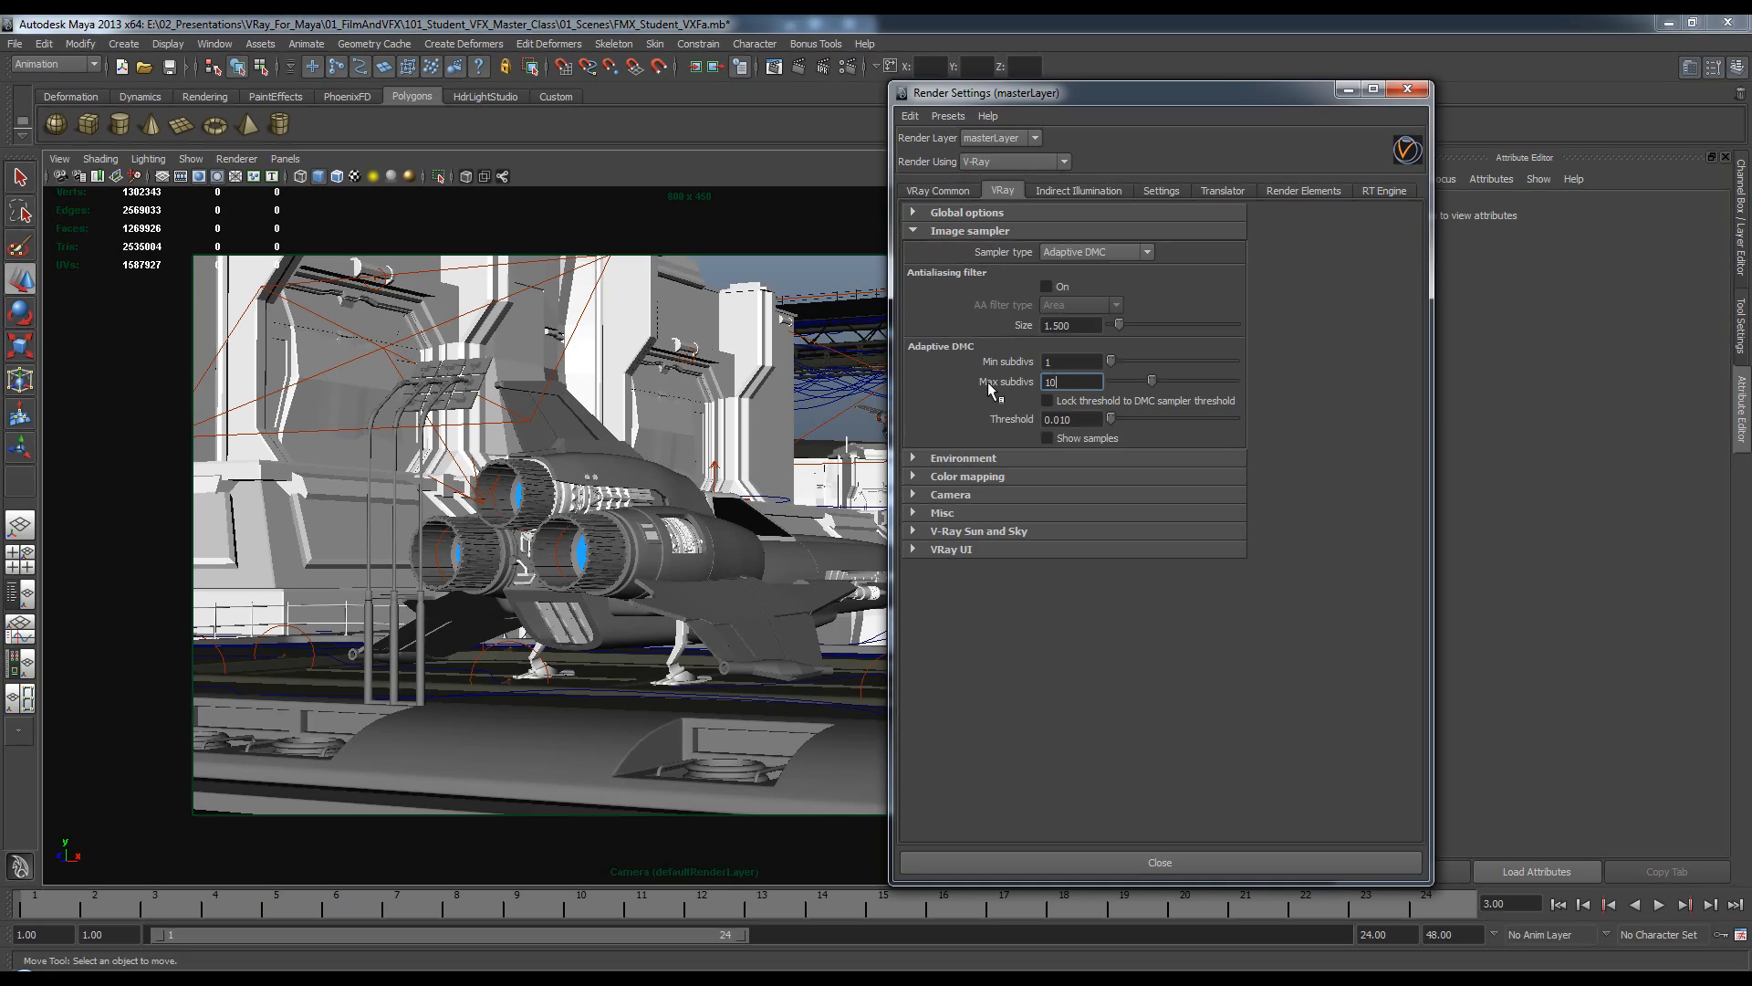
click(1064, 418)
text(0.03)
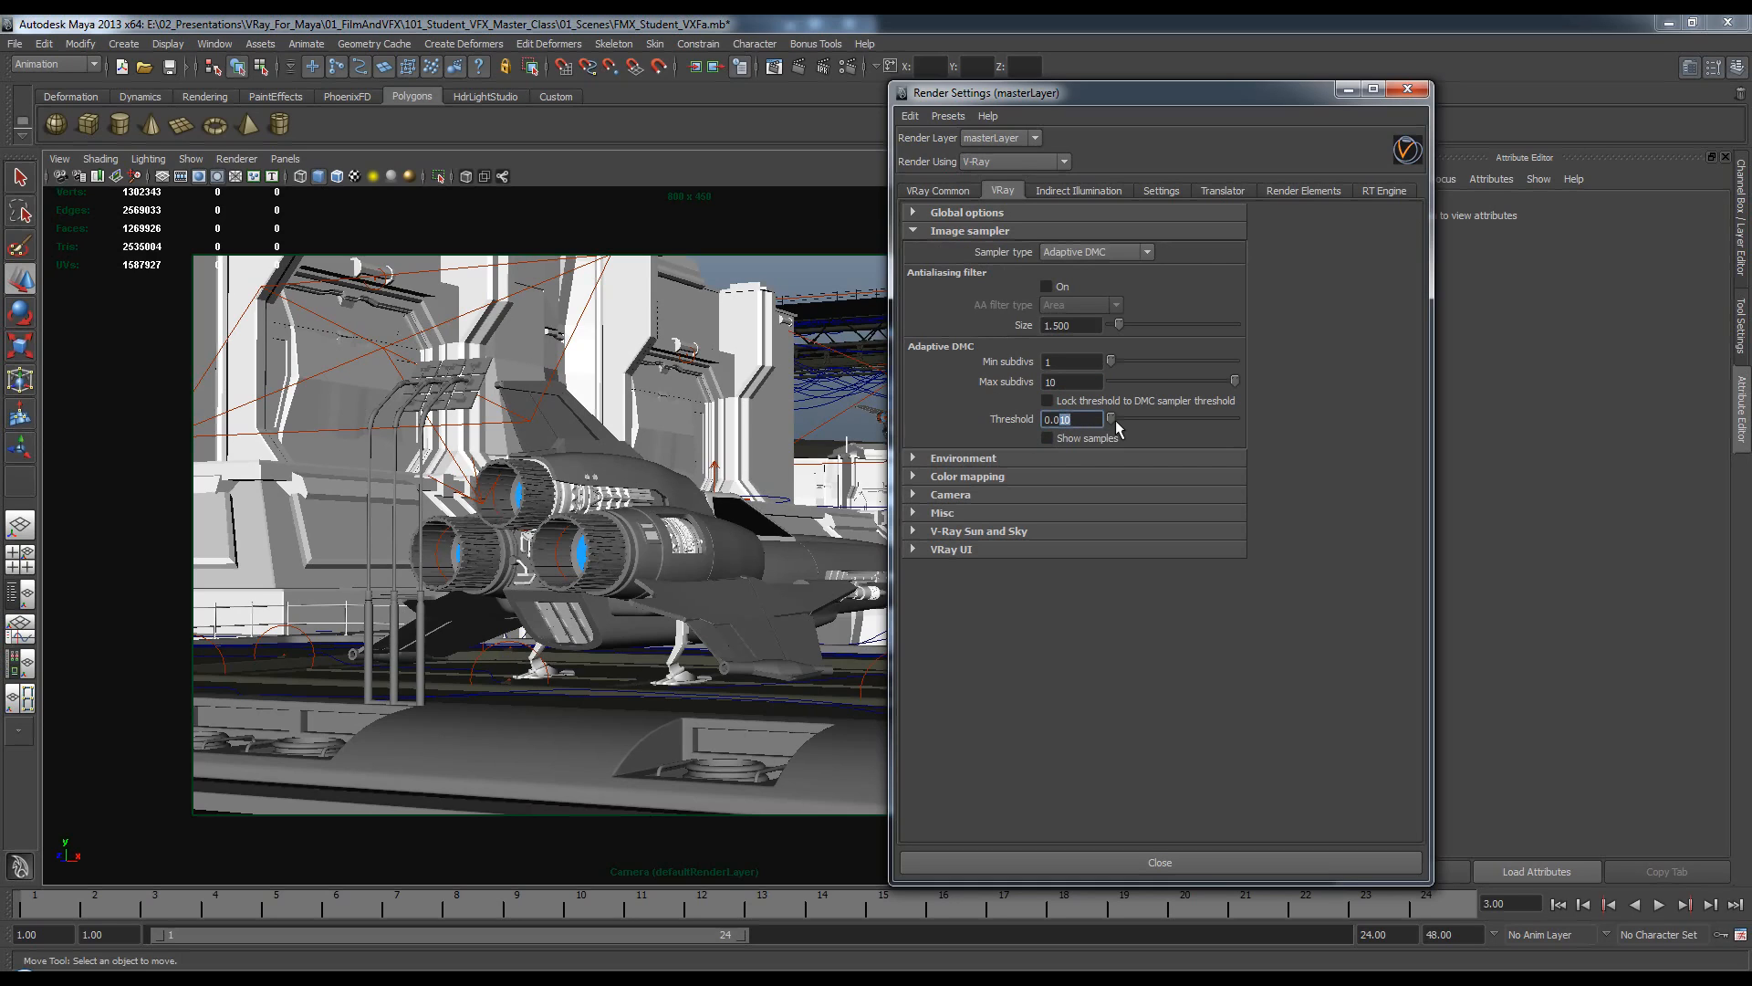
click(1177, 231)
Set the irradiance map's max rate to -3 in the indirect illumination settings.
click(1079, 189)
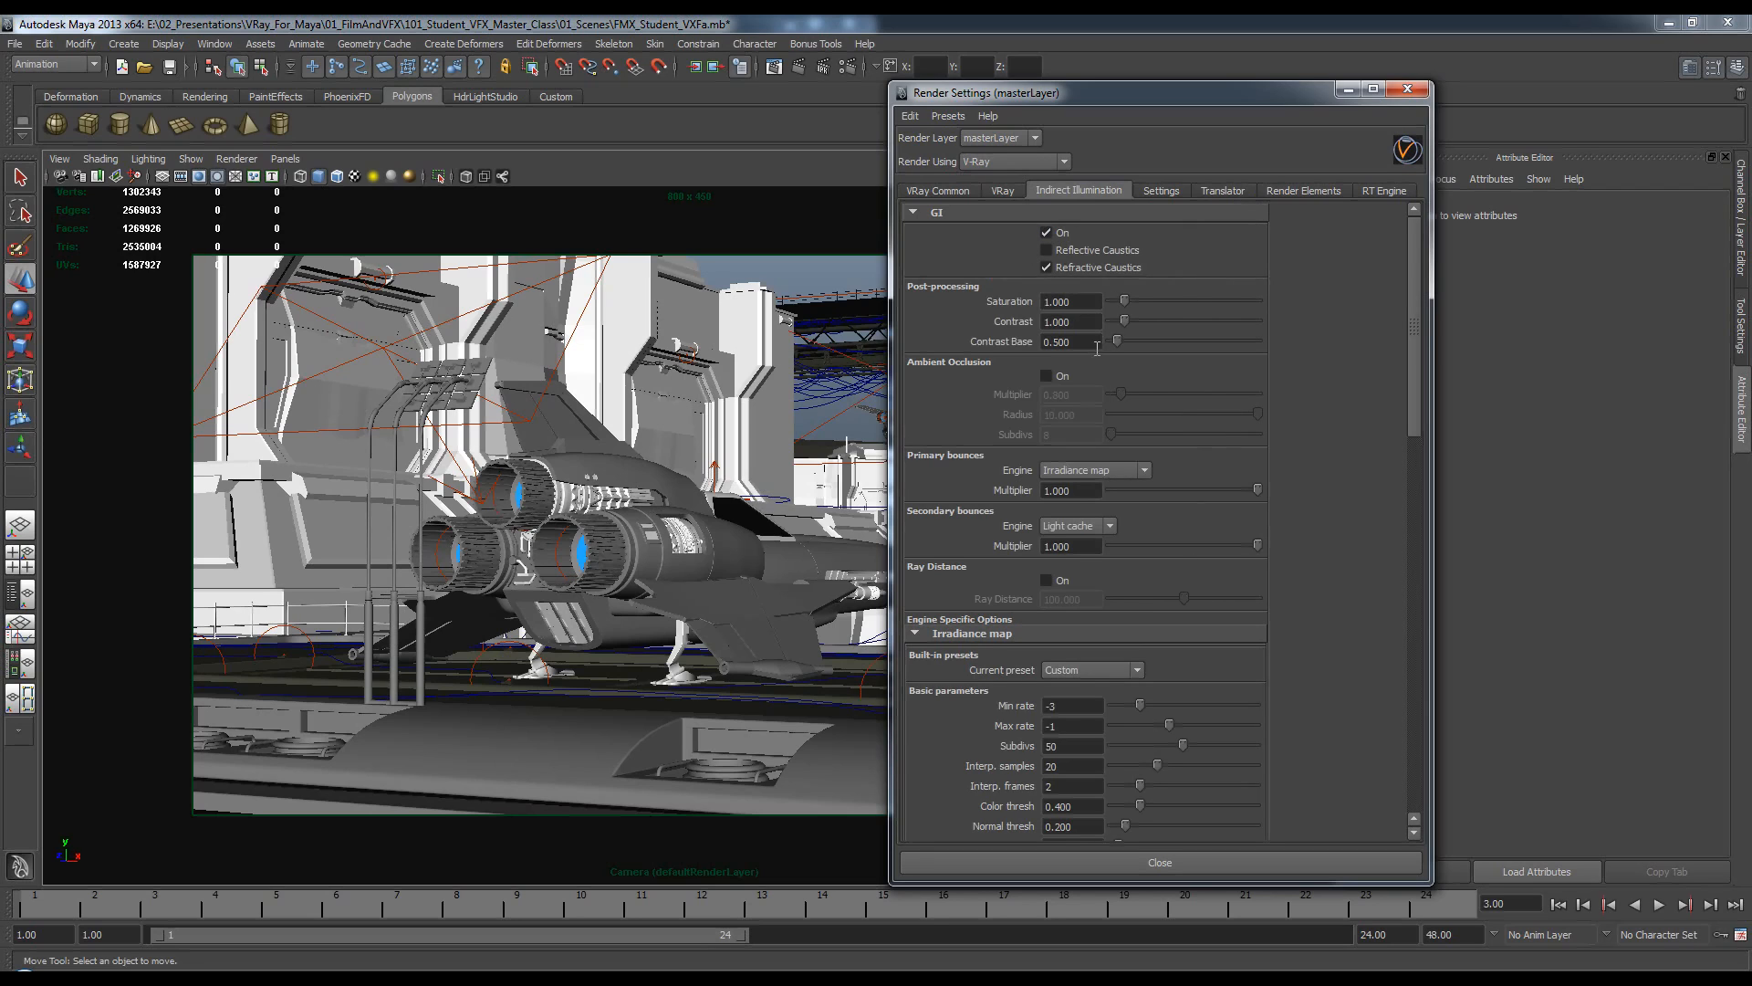
scroll(1369, 429, down, 5)
click(1084, 560)
key(Return)
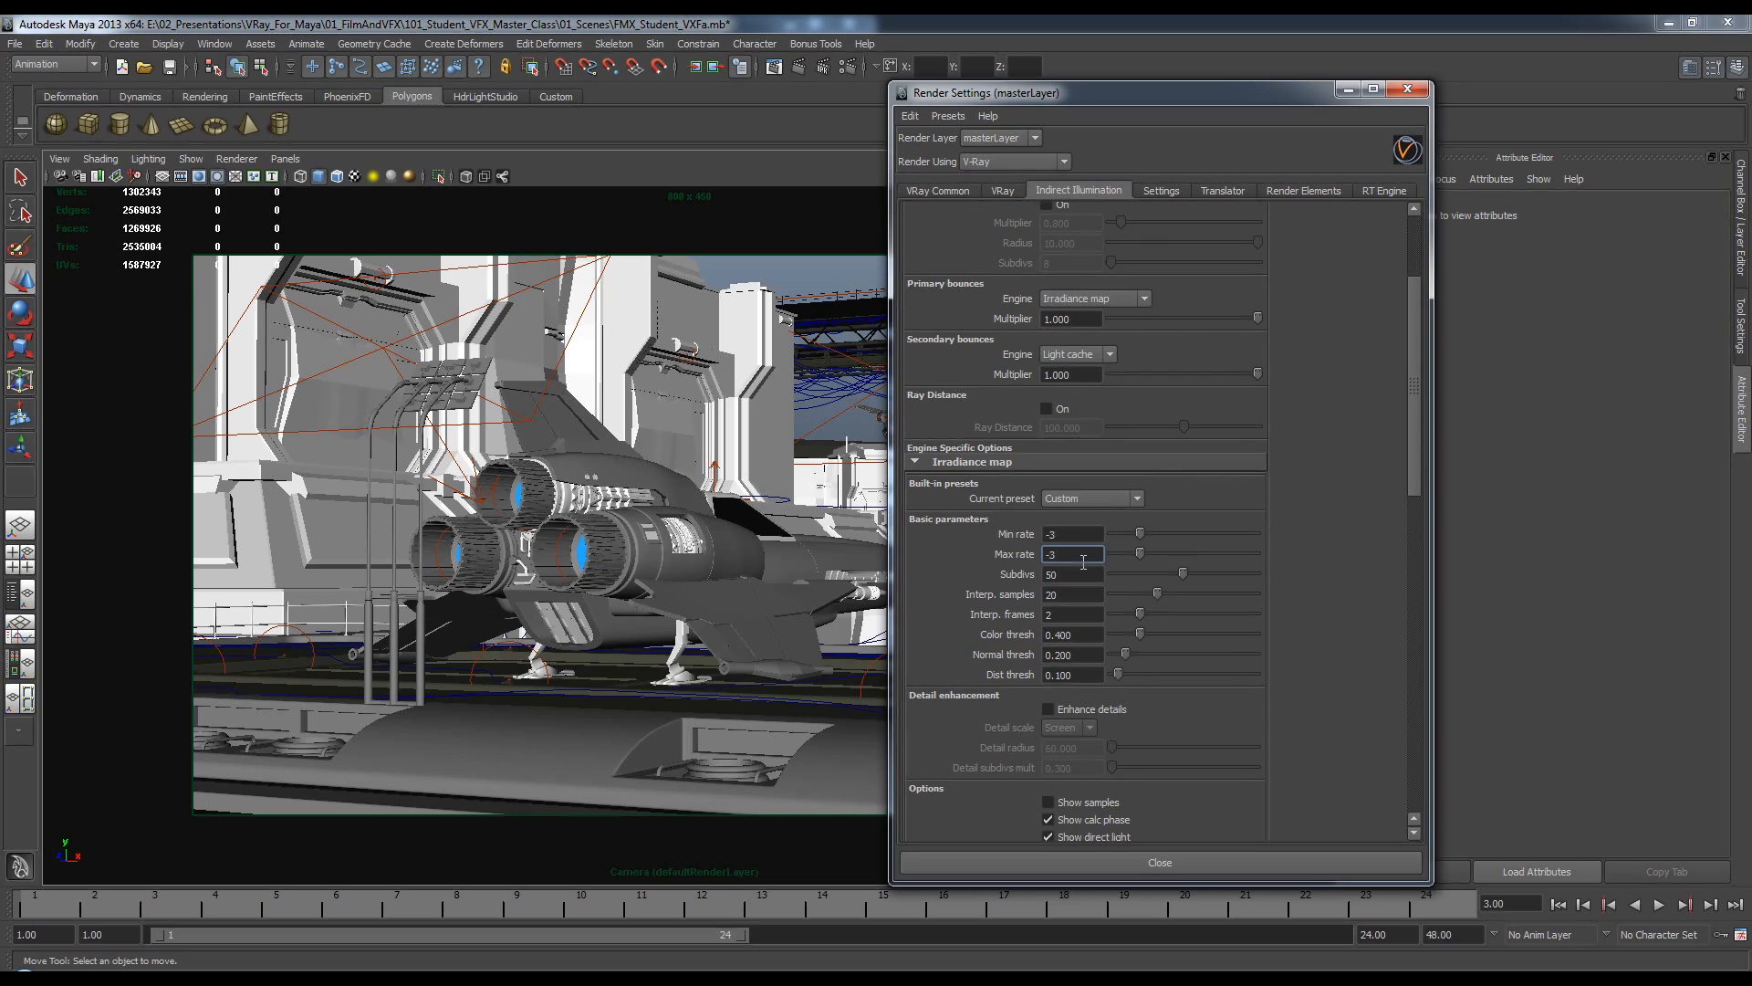
Set the light cache subdivs to 300, enable its retrace threshold, and close the render settings.
drag(1419, 423, 1436, 848)
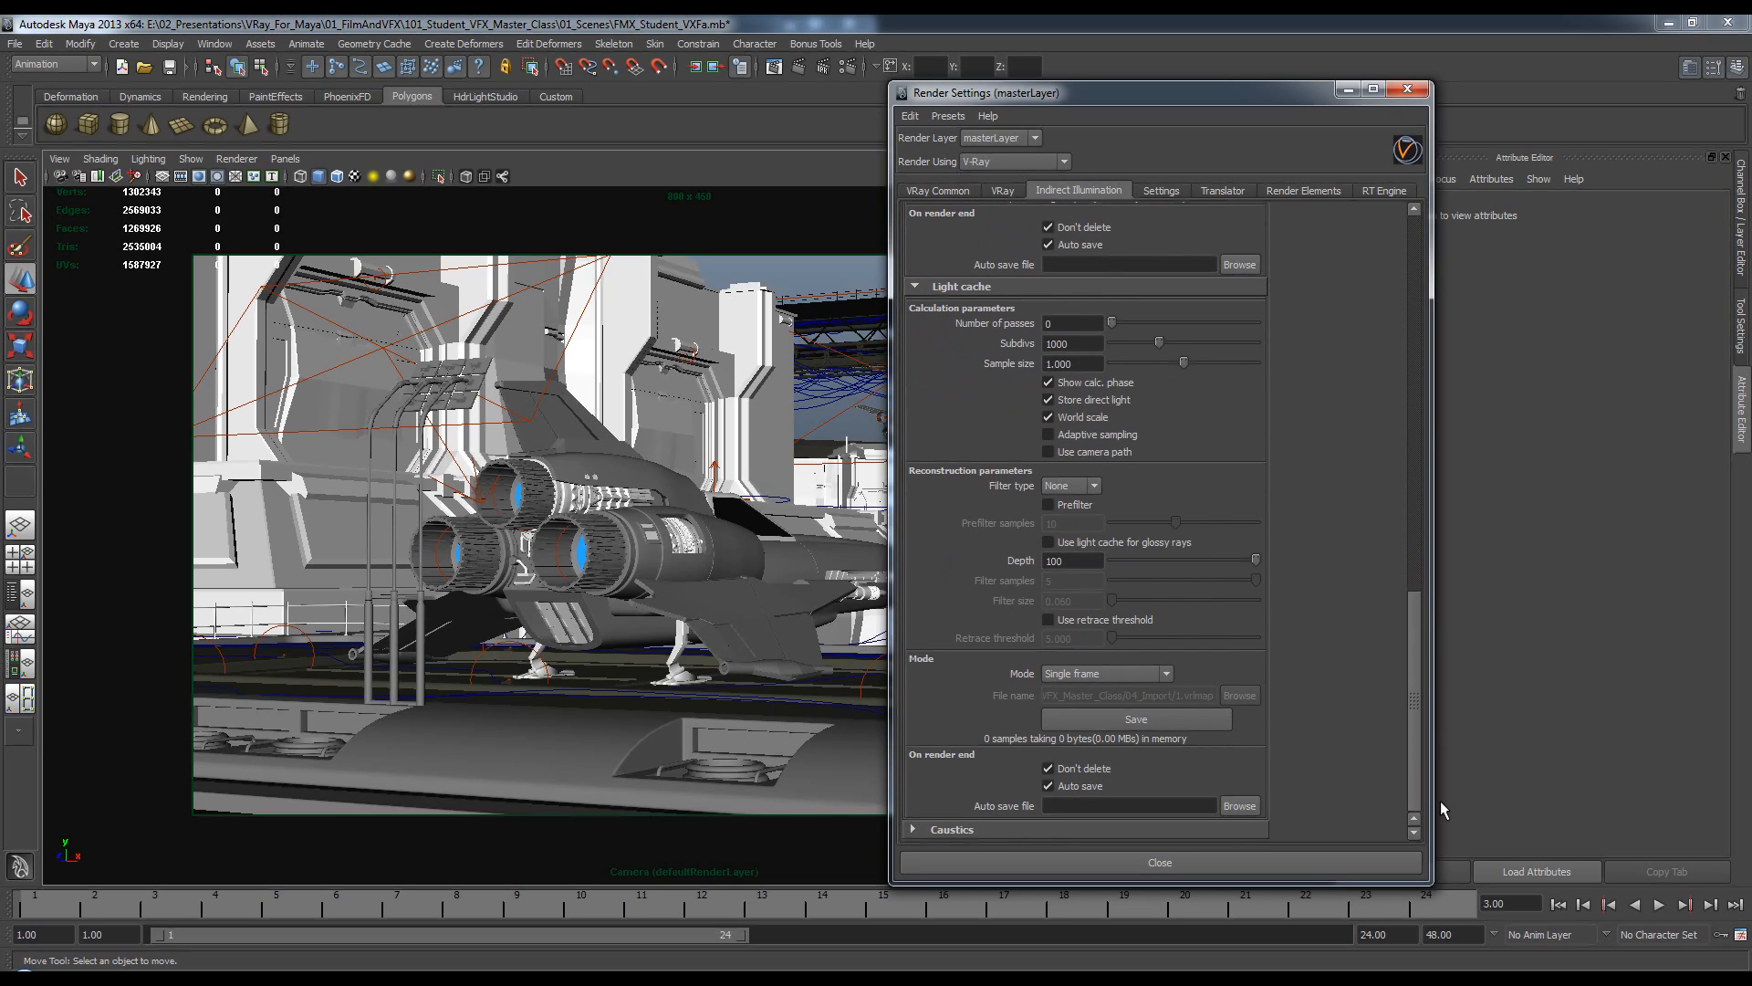
double_click(1096, 347)
text(3)
click(1103, 615)
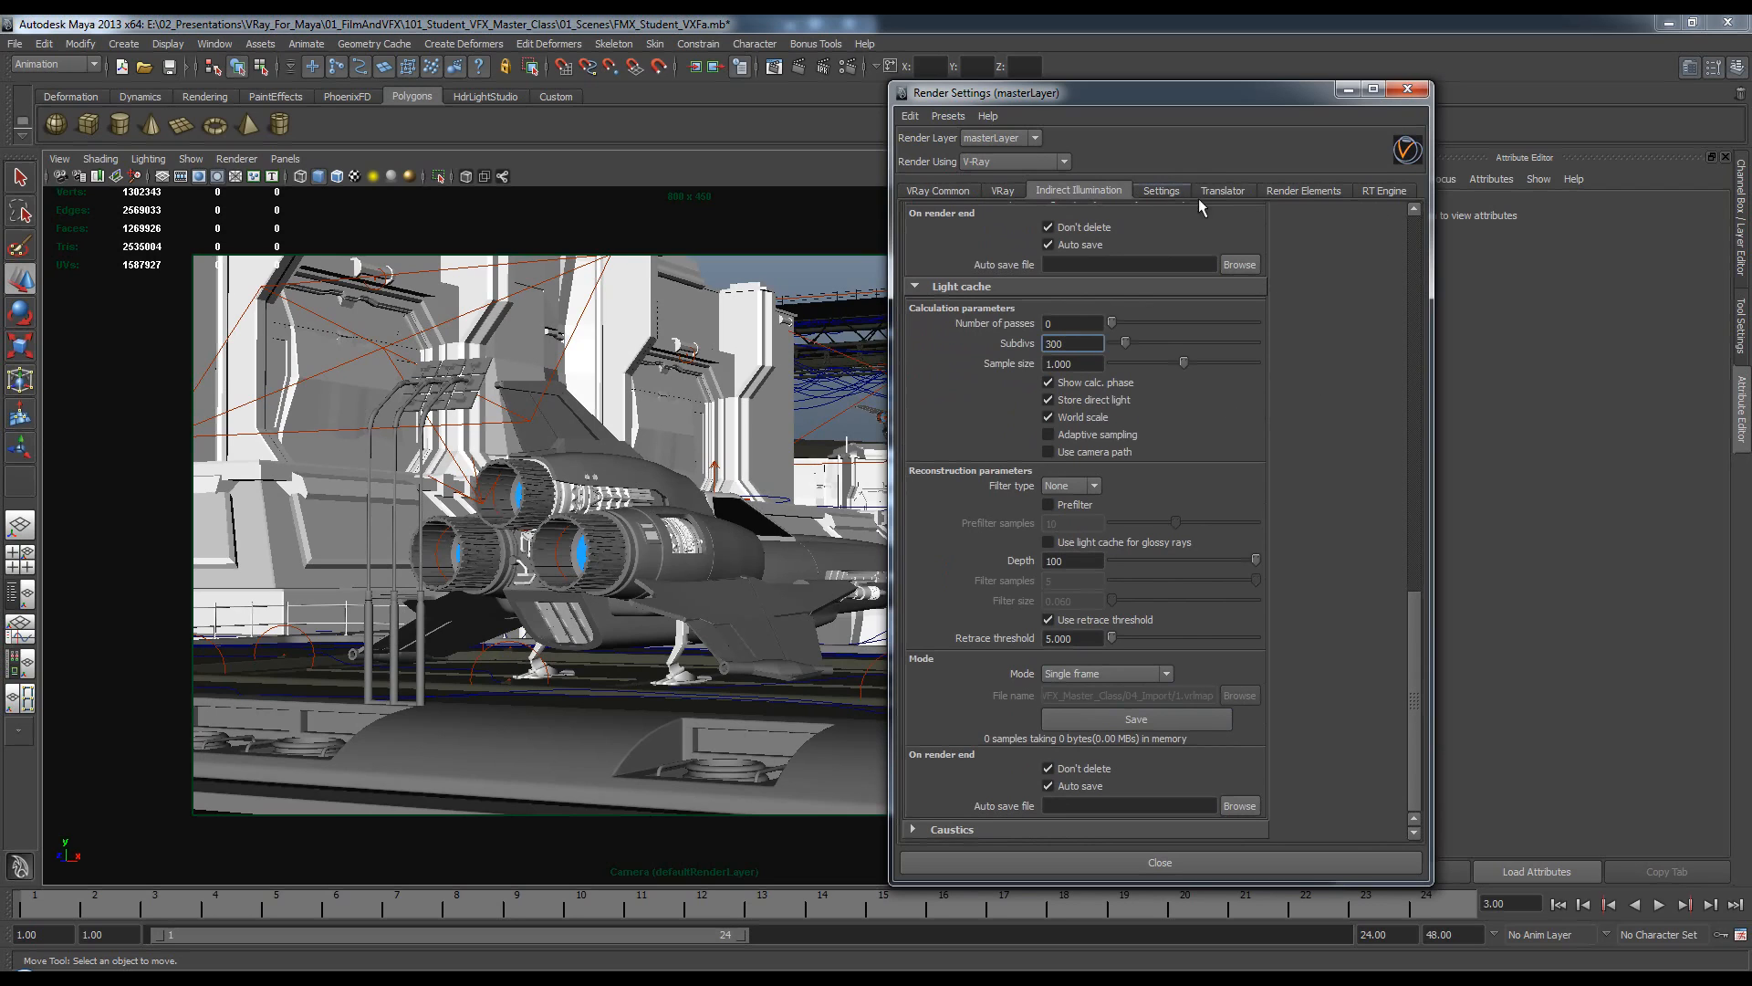
click(1407, 89)
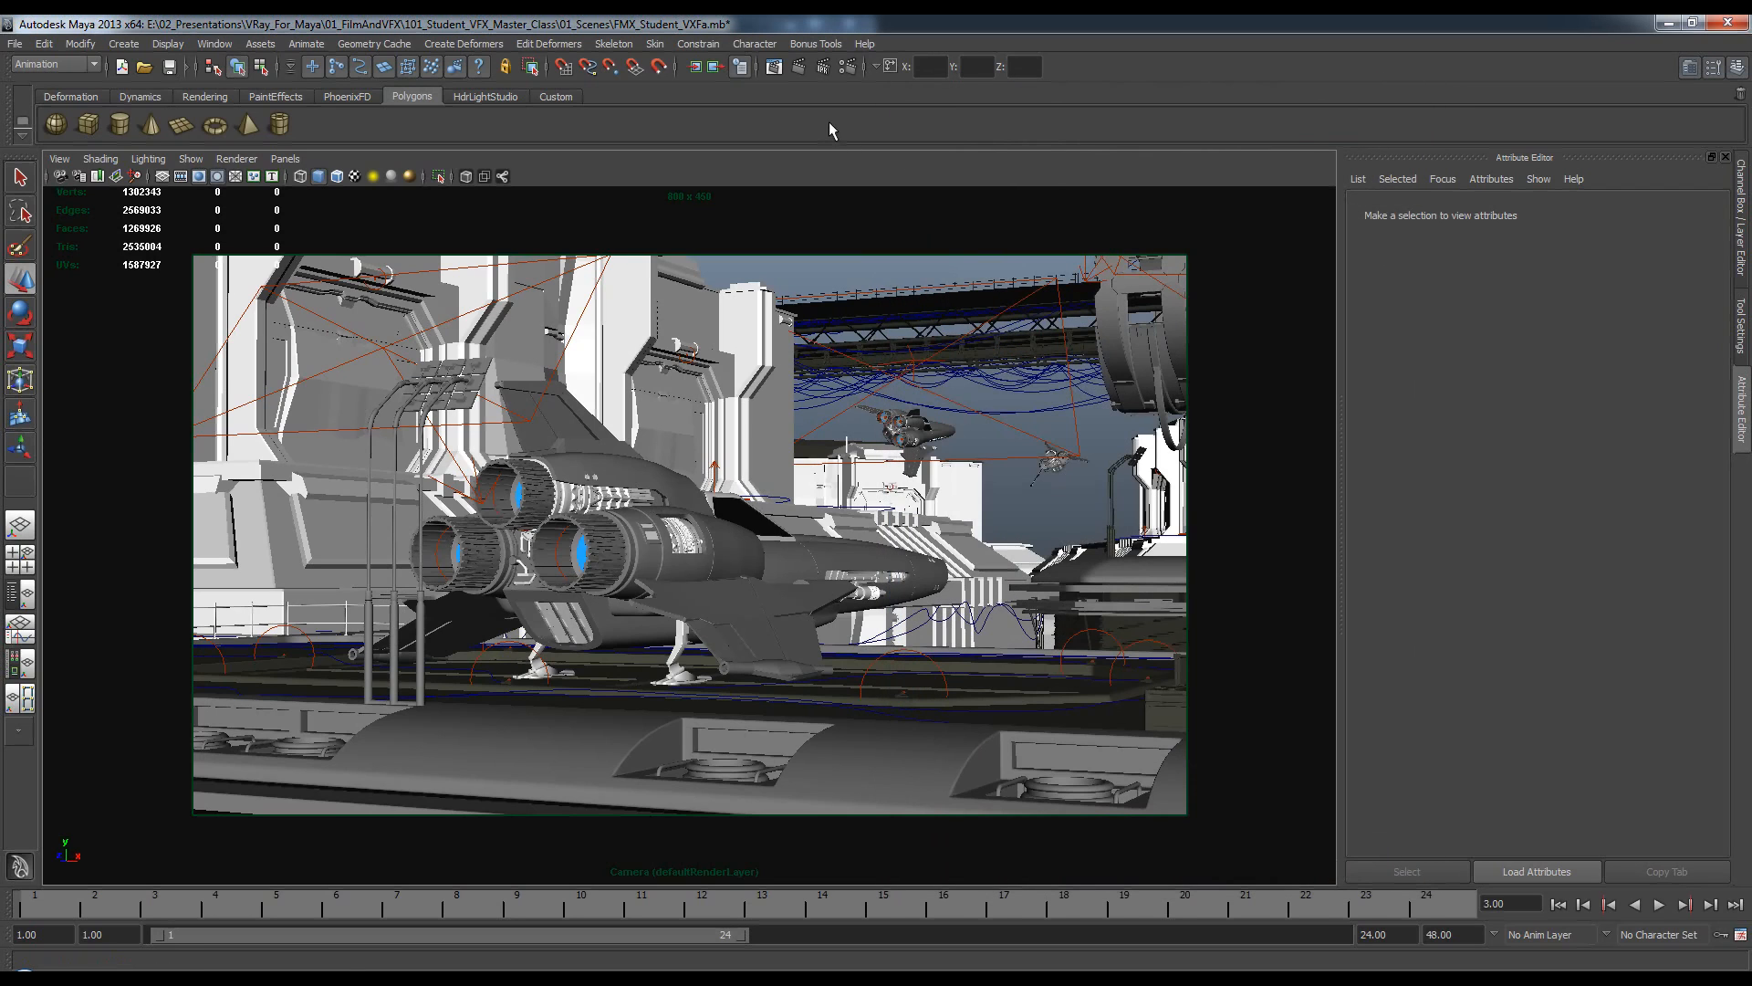
Select the Bridge_light and render the camera view in the V-Ray frame buffer.
click(841, 415)
click(801, 66)
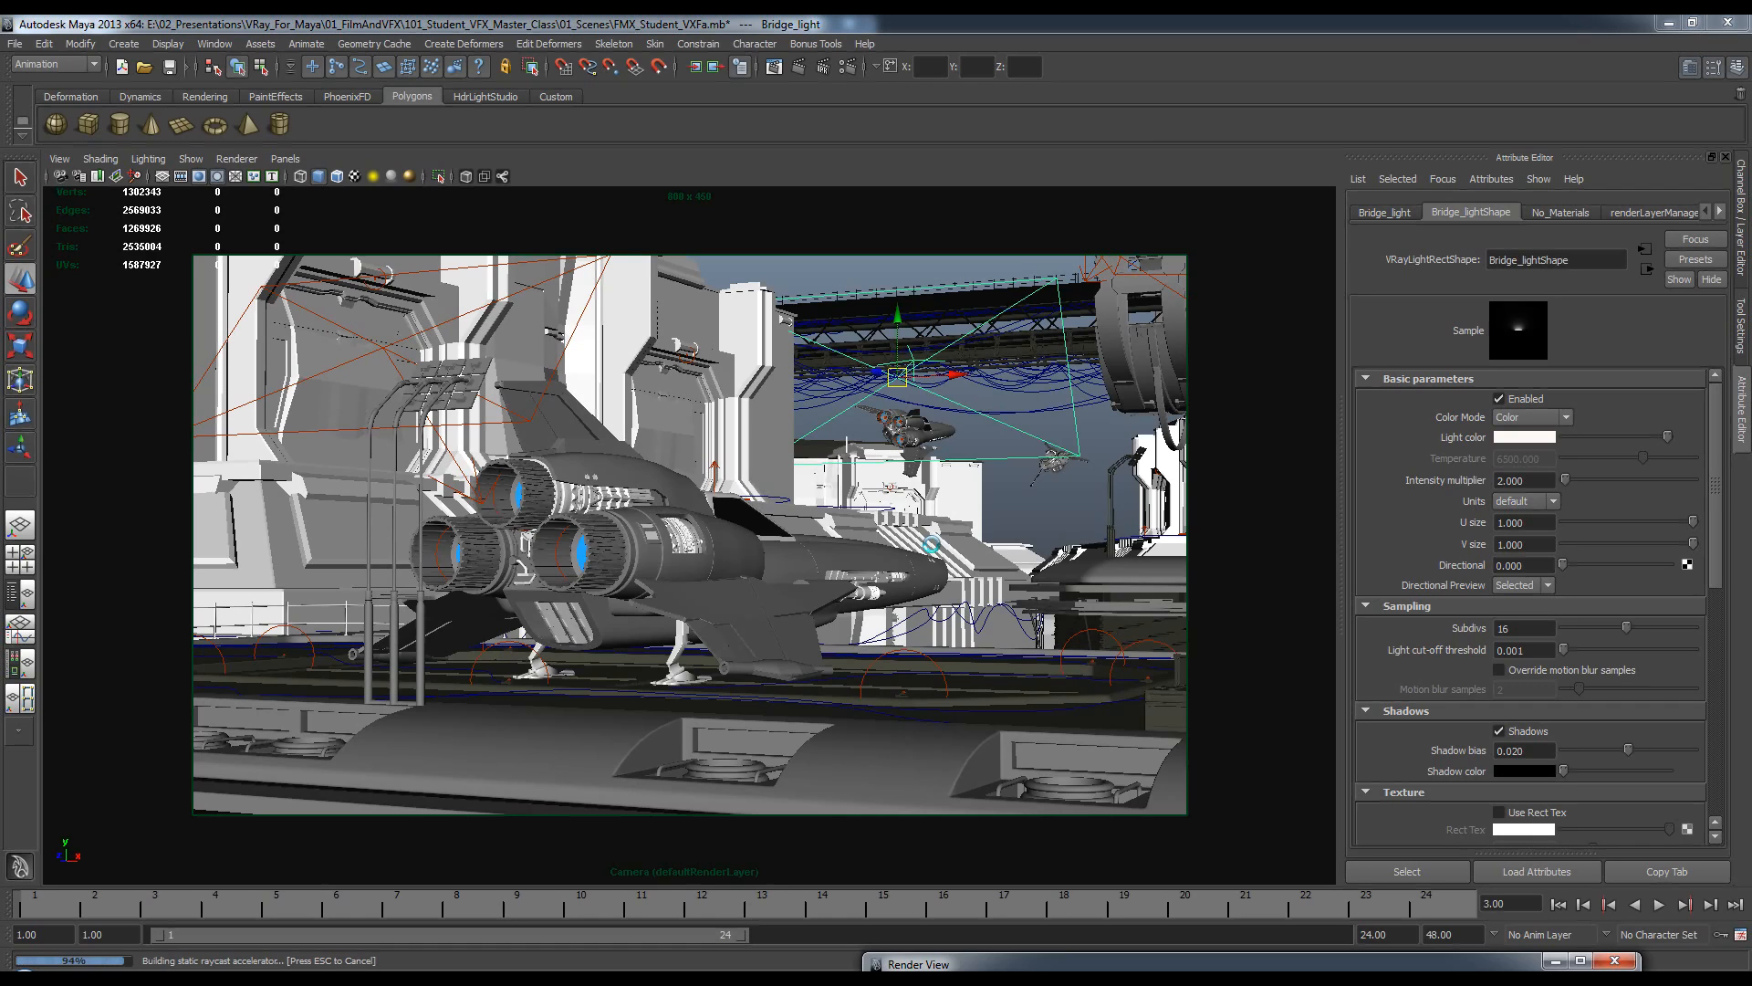
drag(922, 321, 912, 206)
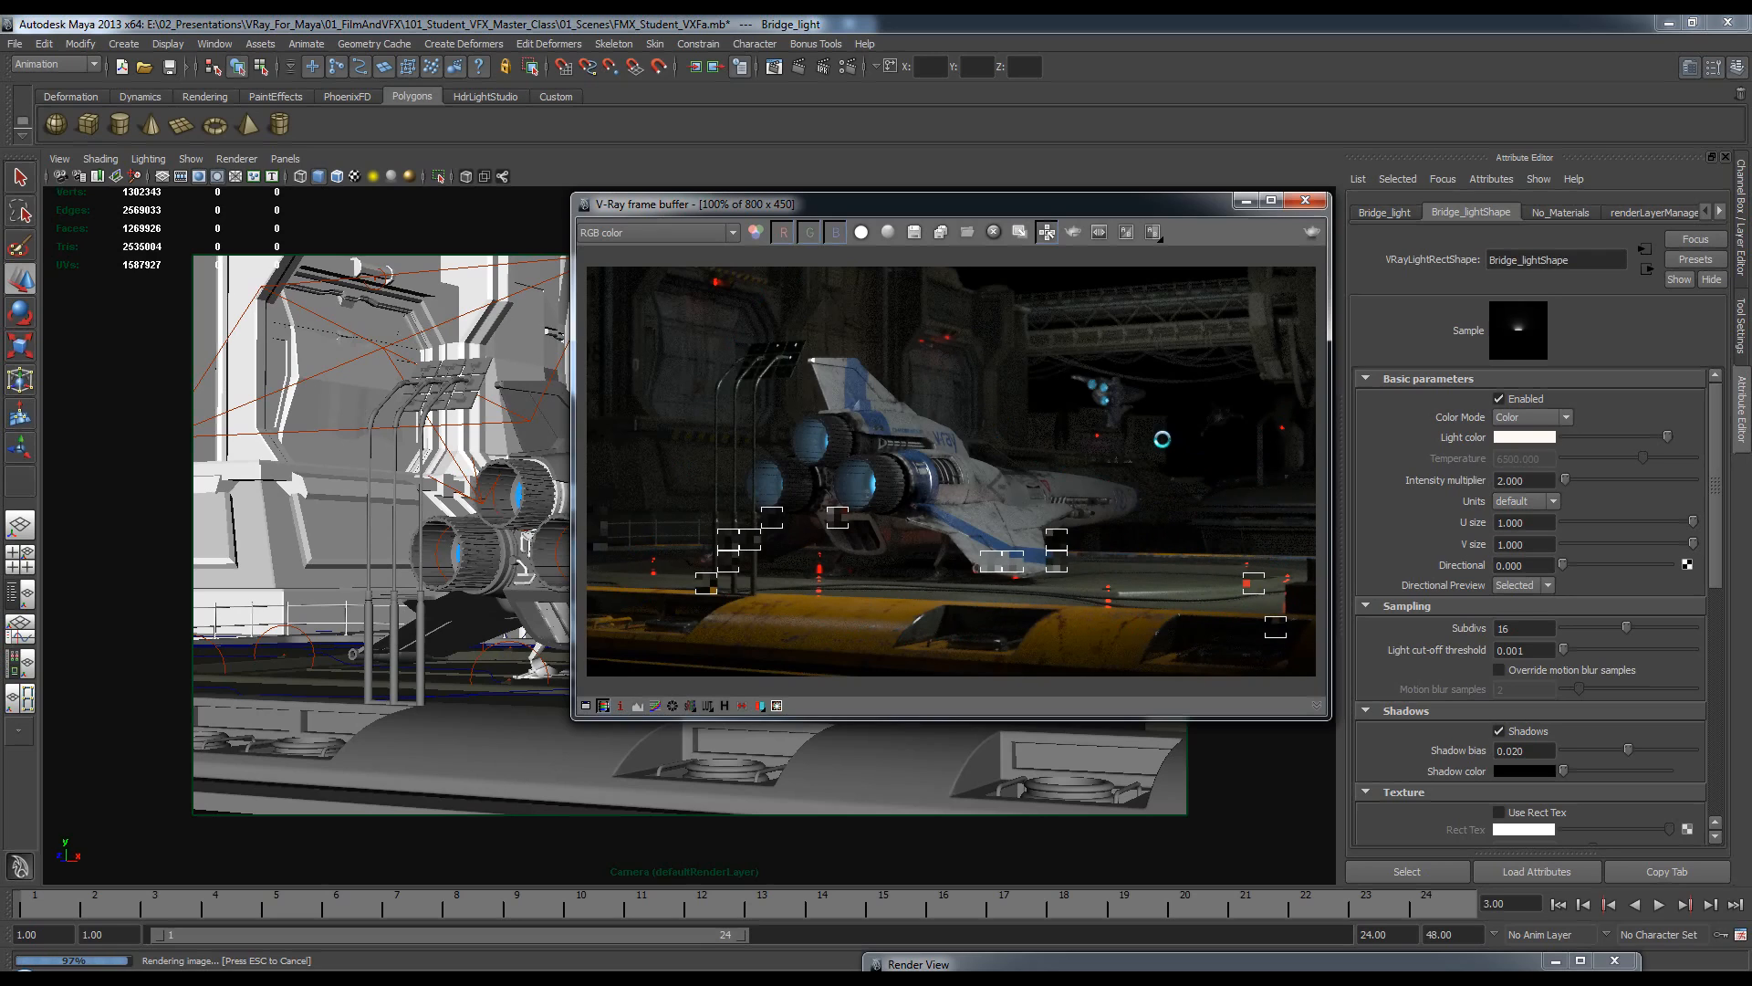
drag(956, 206, 1021, 172)
Show the V-Ray version and render time stamp on the rendered image, and close the frame buffer.
click(1381, 672)
click(1311, 688)
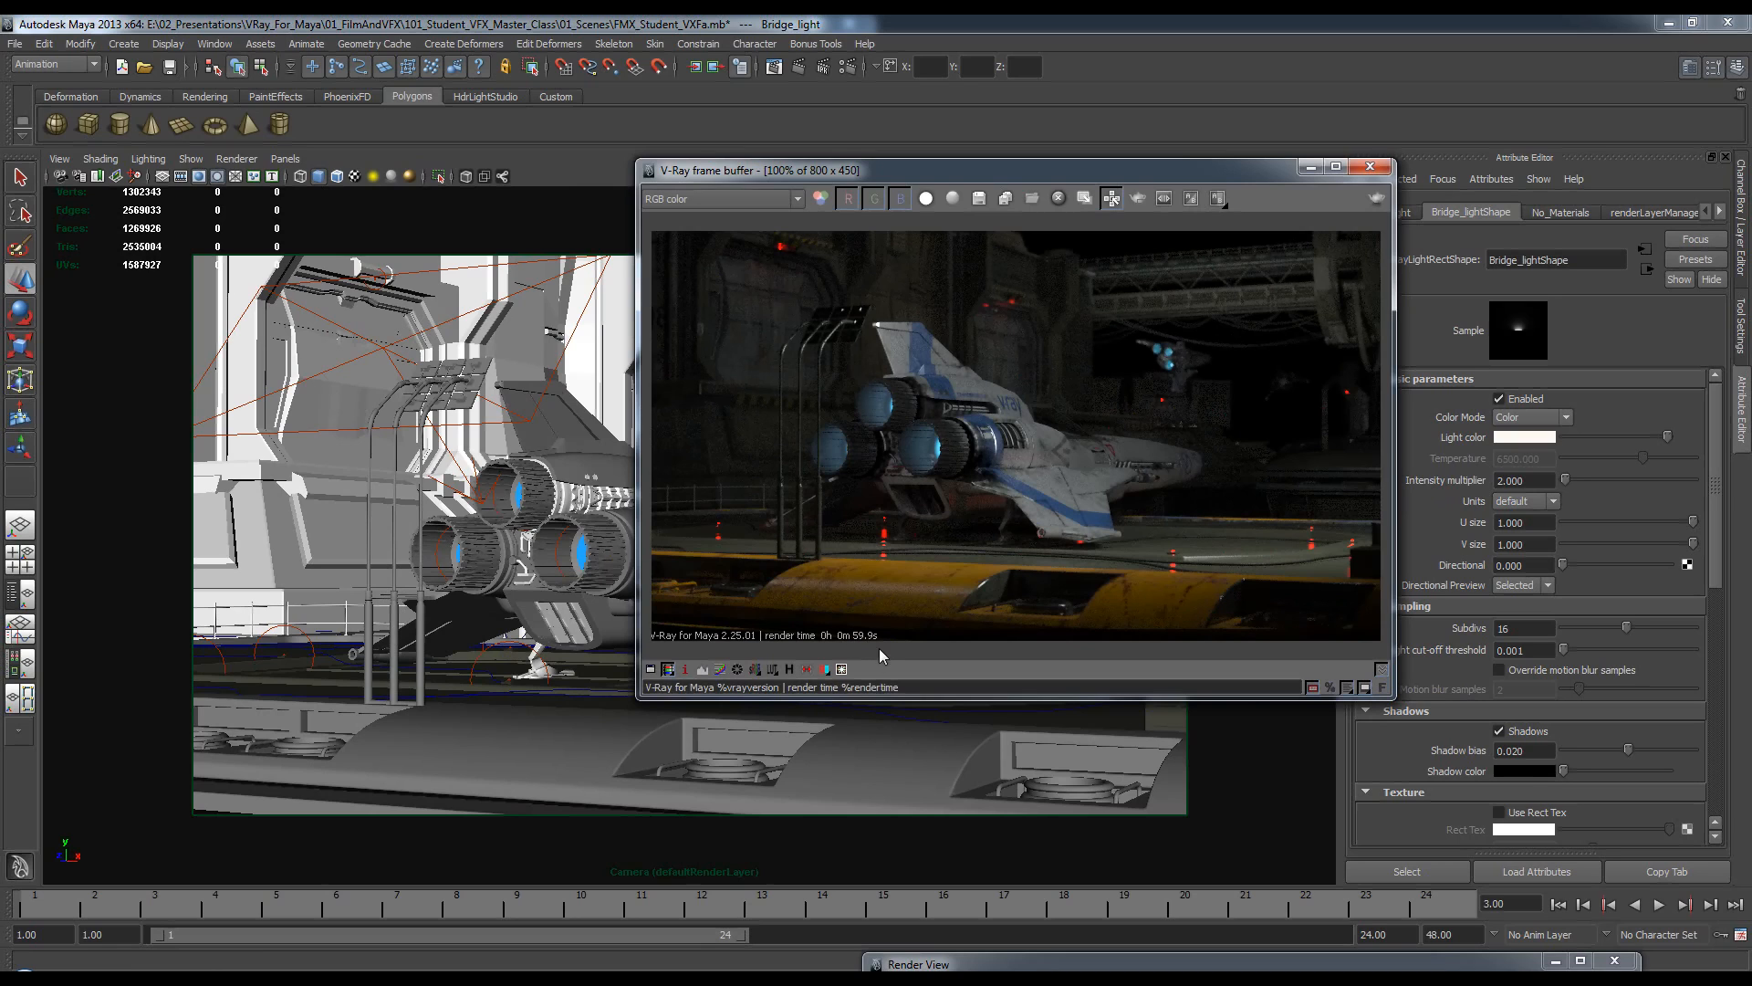
drag(1046, 175, 948, 214)
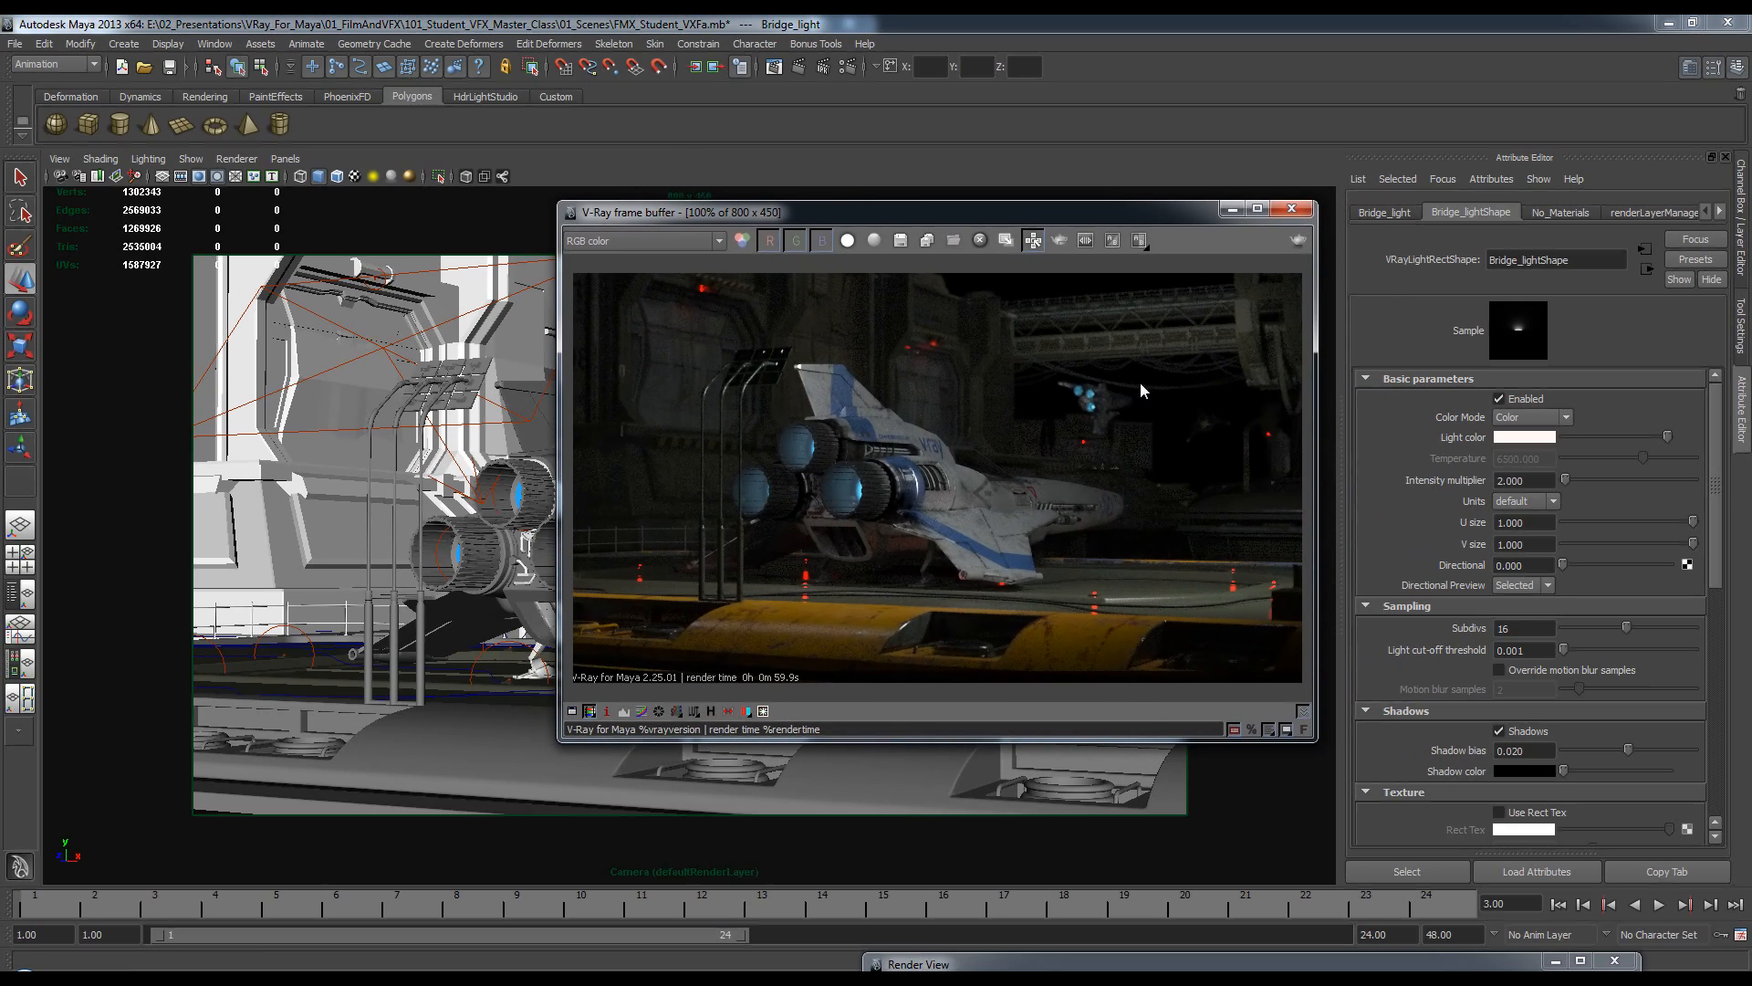
click(1291, 211)
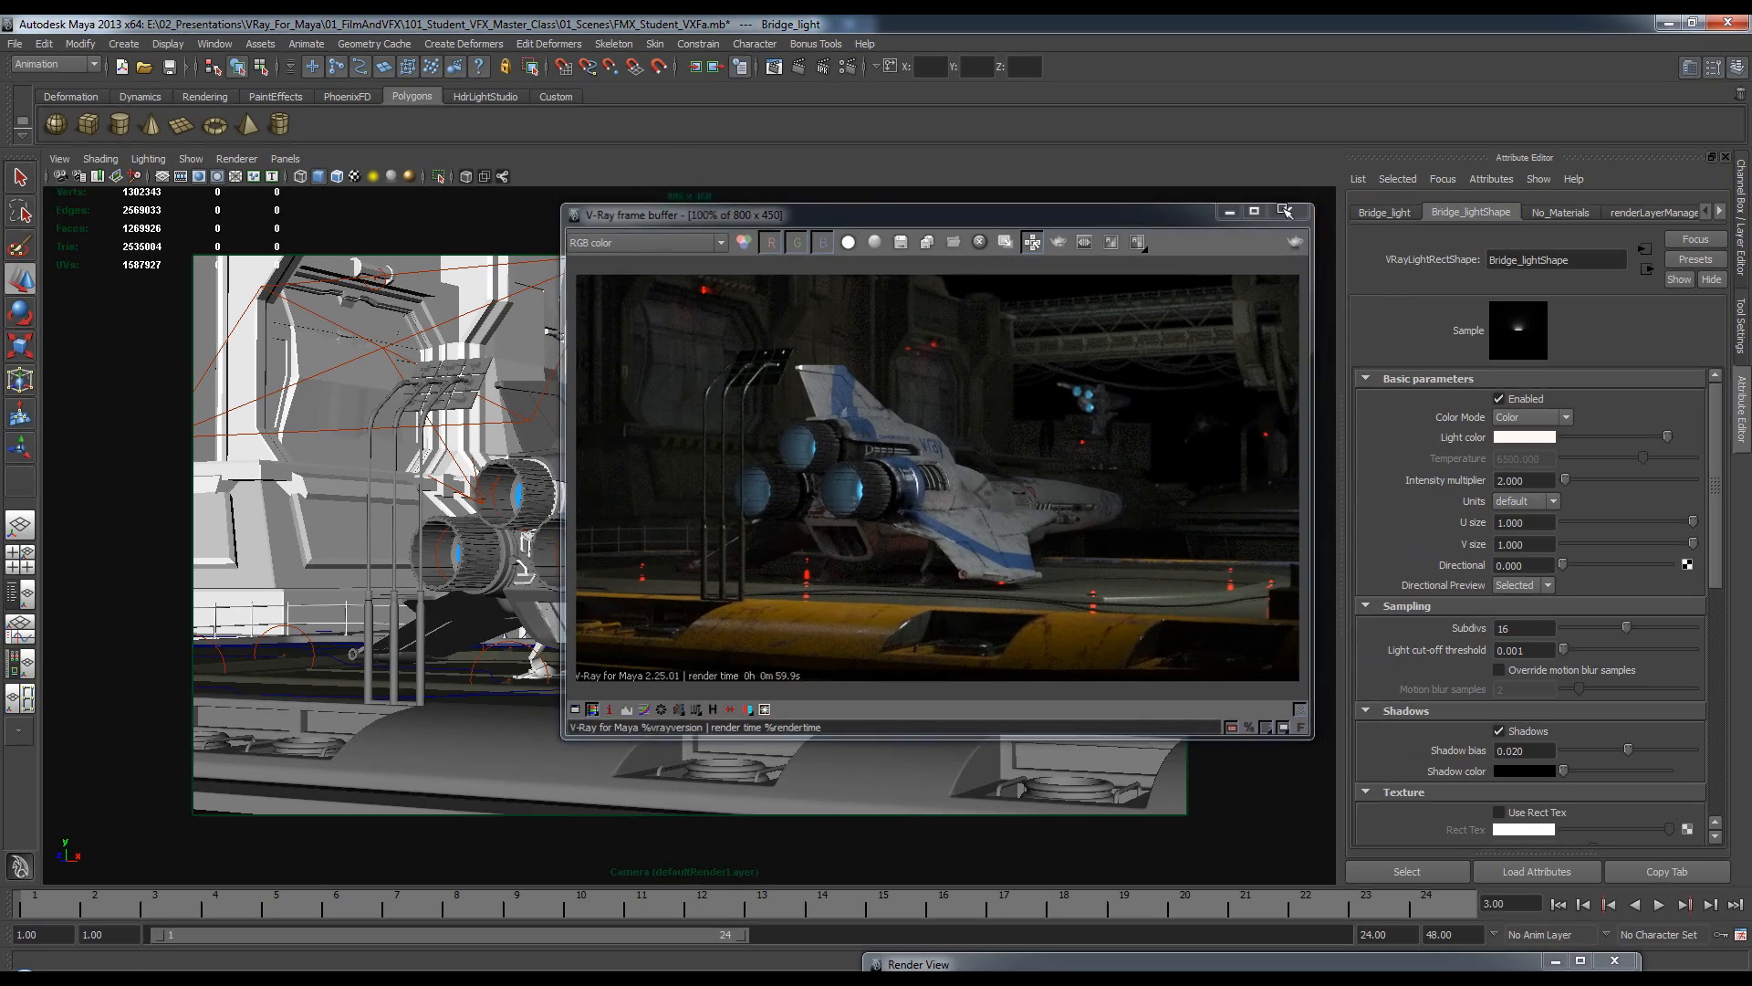
Reopen the render settings and bring up the list of available V-Ray render elements.
click(849, 67)
drag(1071, 97, 751, 86)
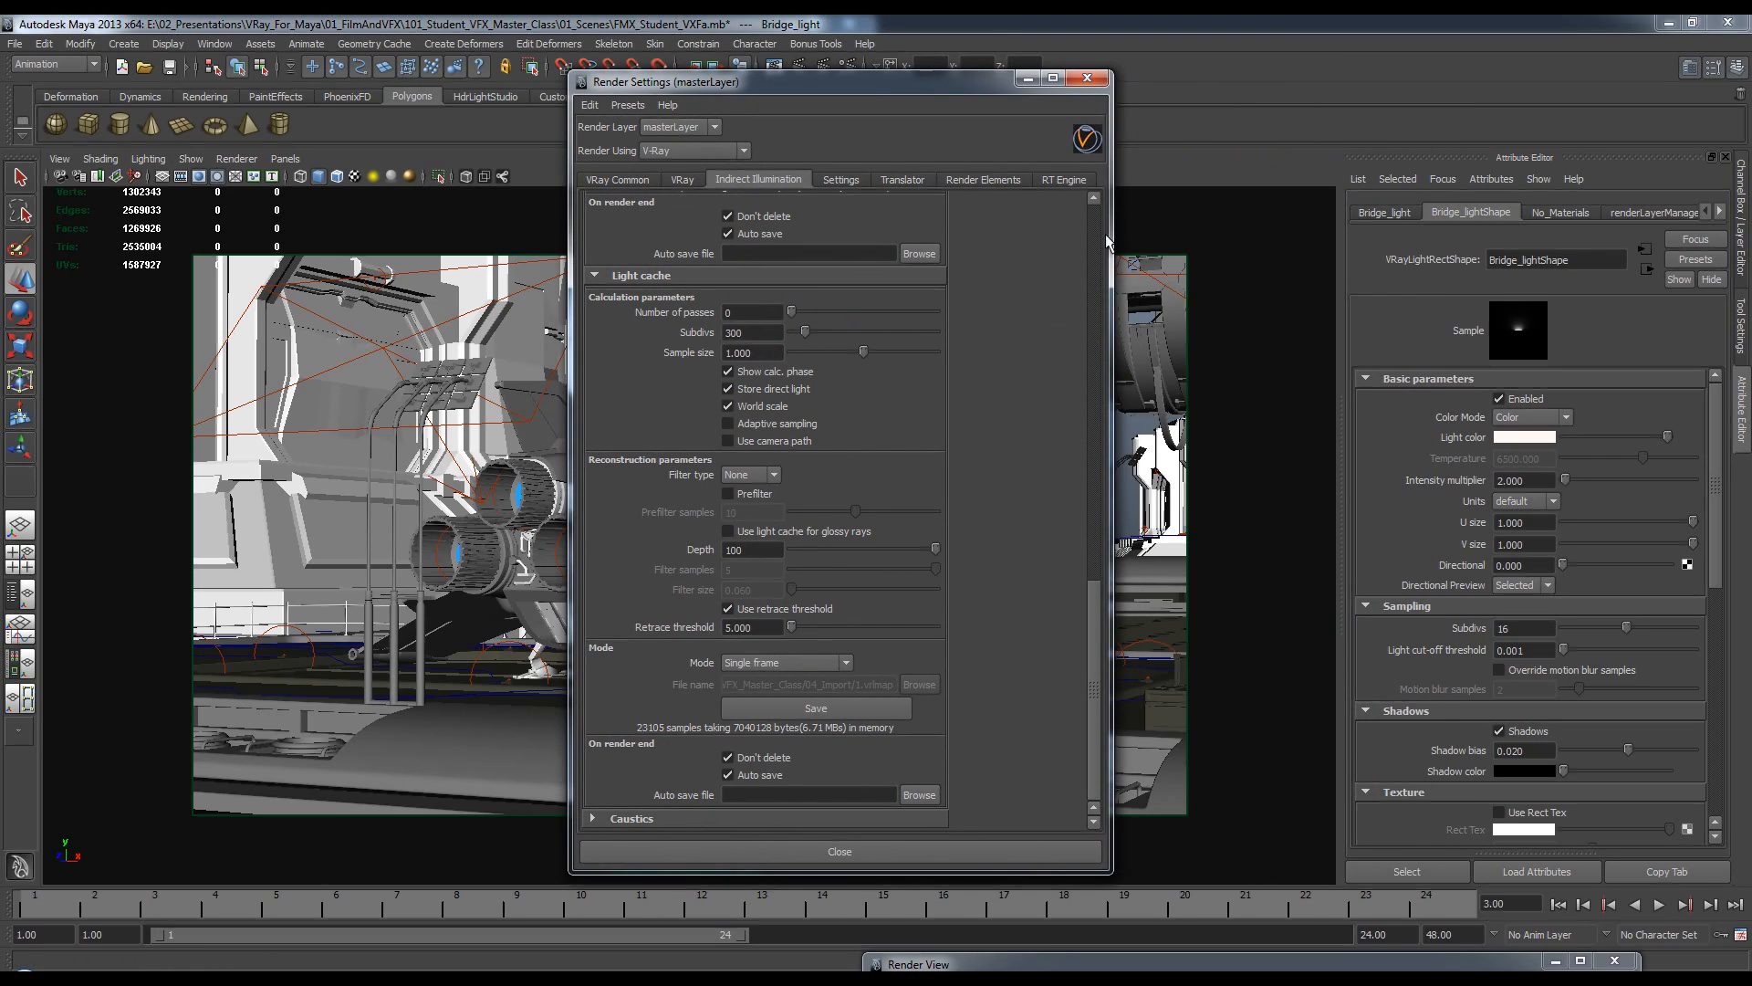
drag(1094, 690, 1087, 265)
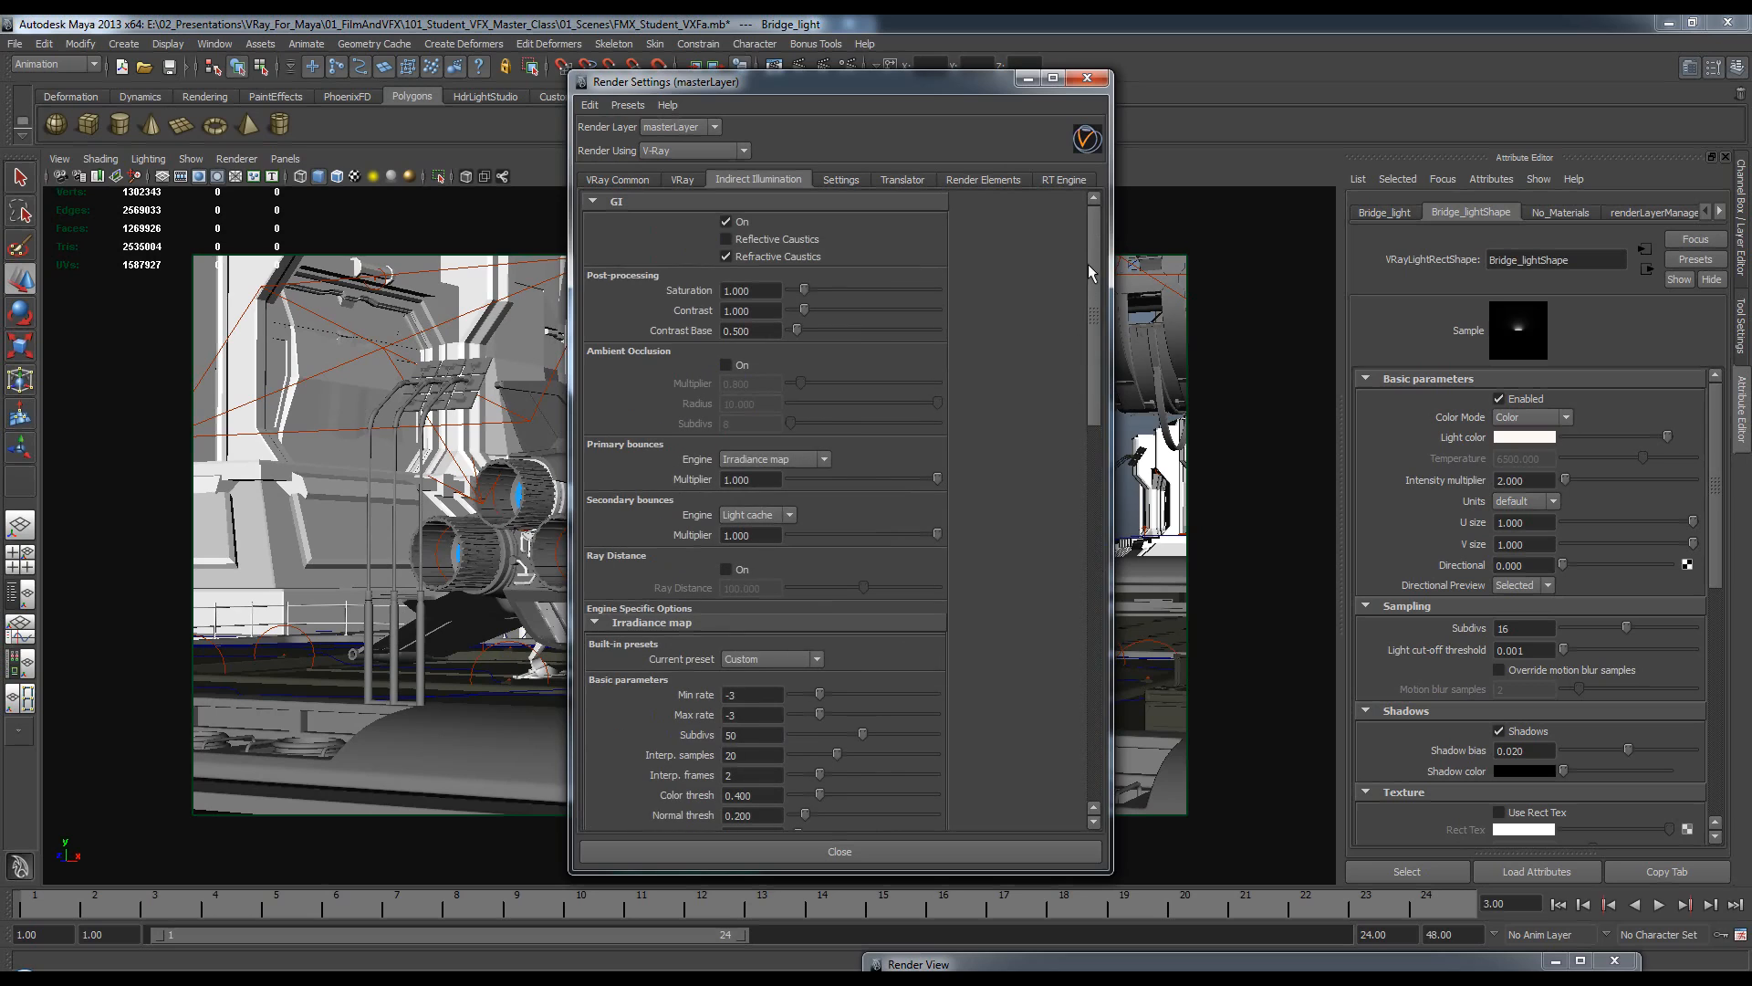
click(854, 202)
click(994, 181)
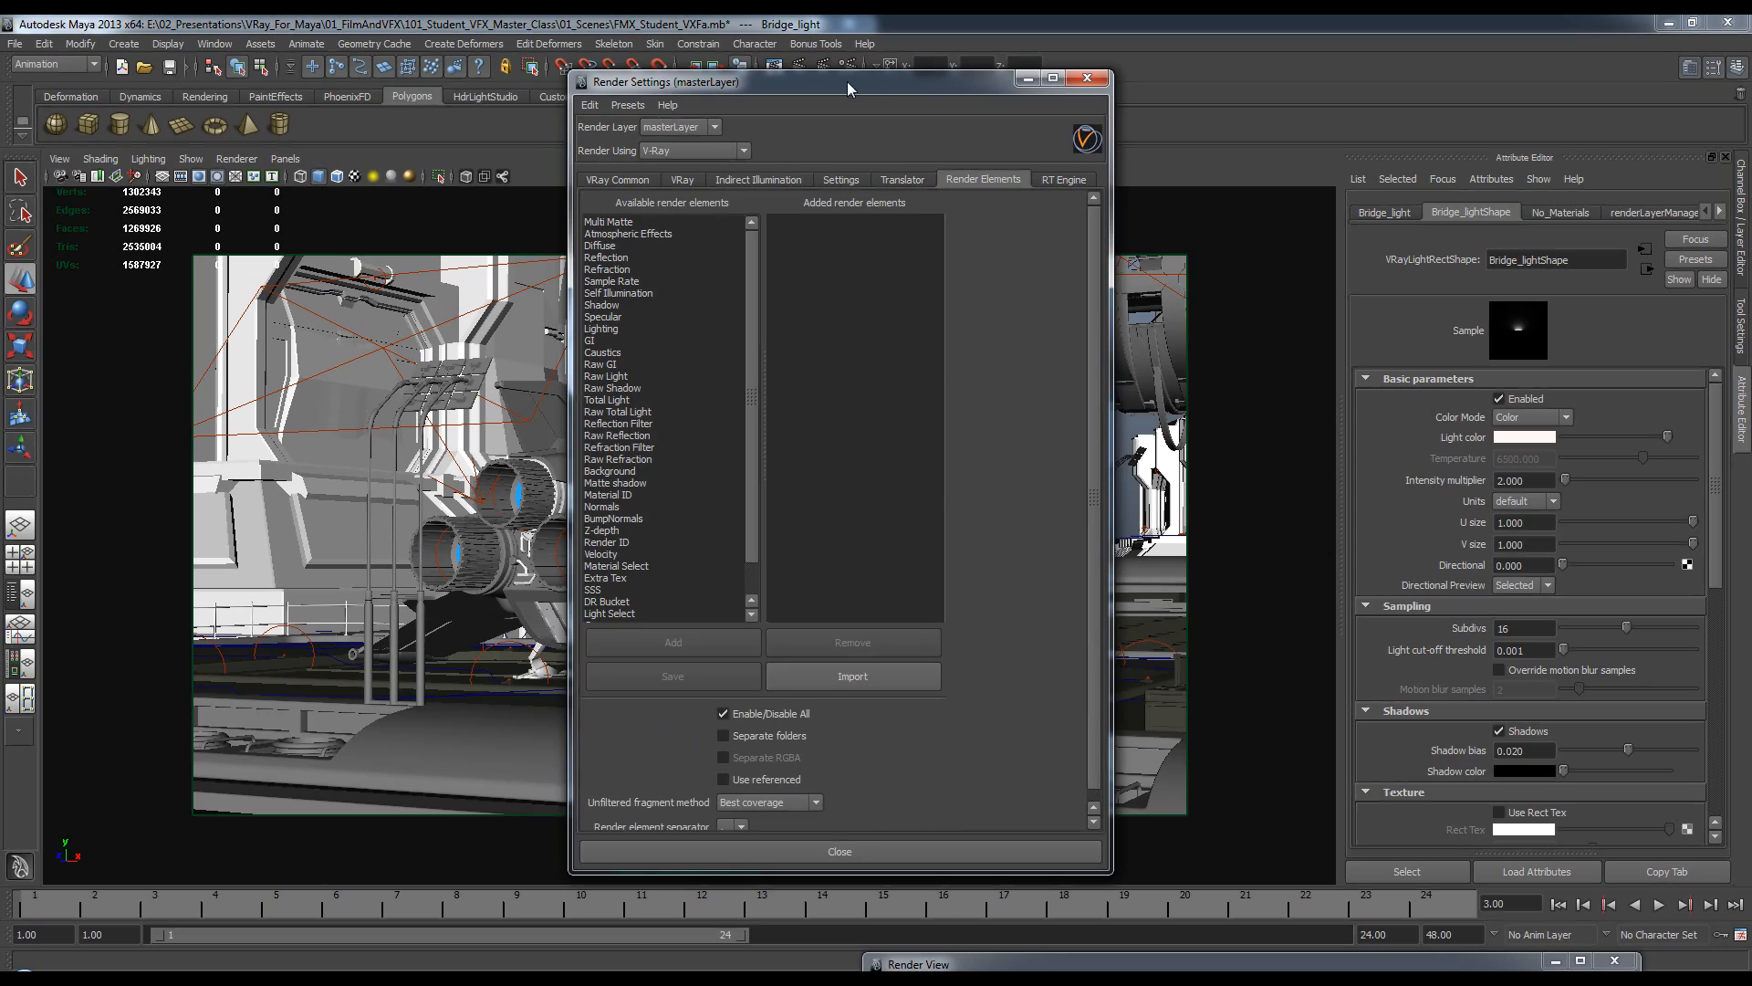
drag(848, 82, 962, 71)
Add the Reflection, Diffuse, Shadow and Specular render elements.
click(721, 247)
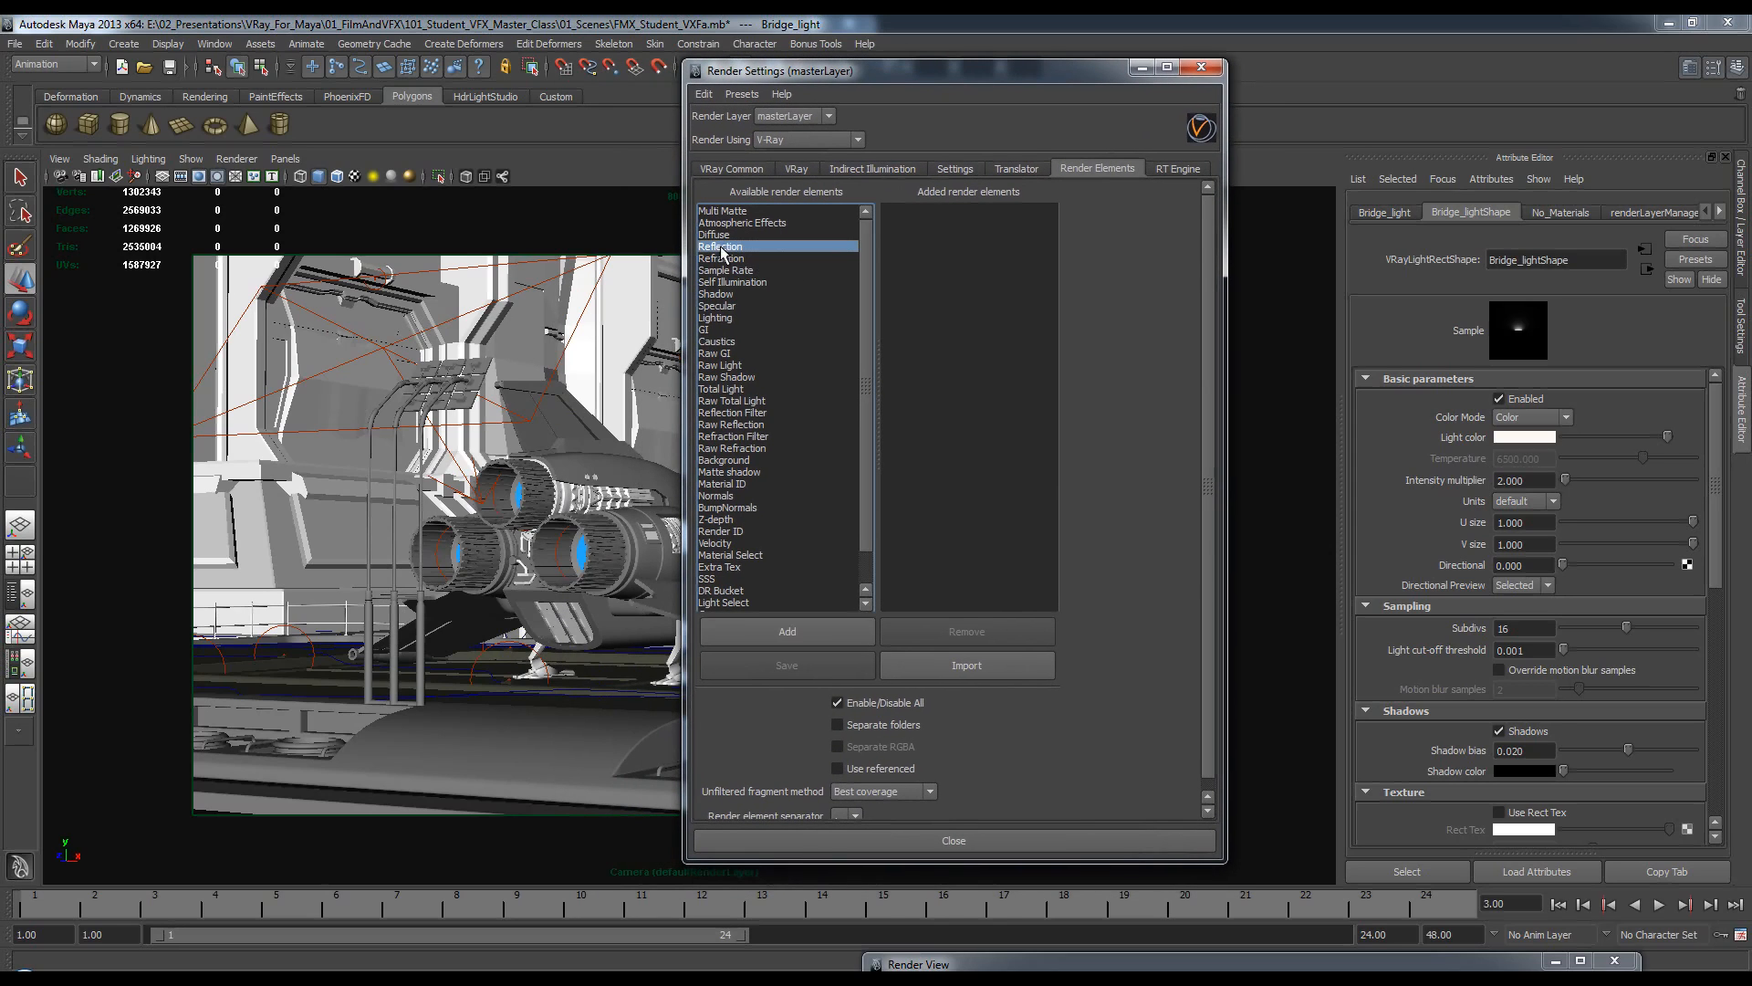
click(799, 636)
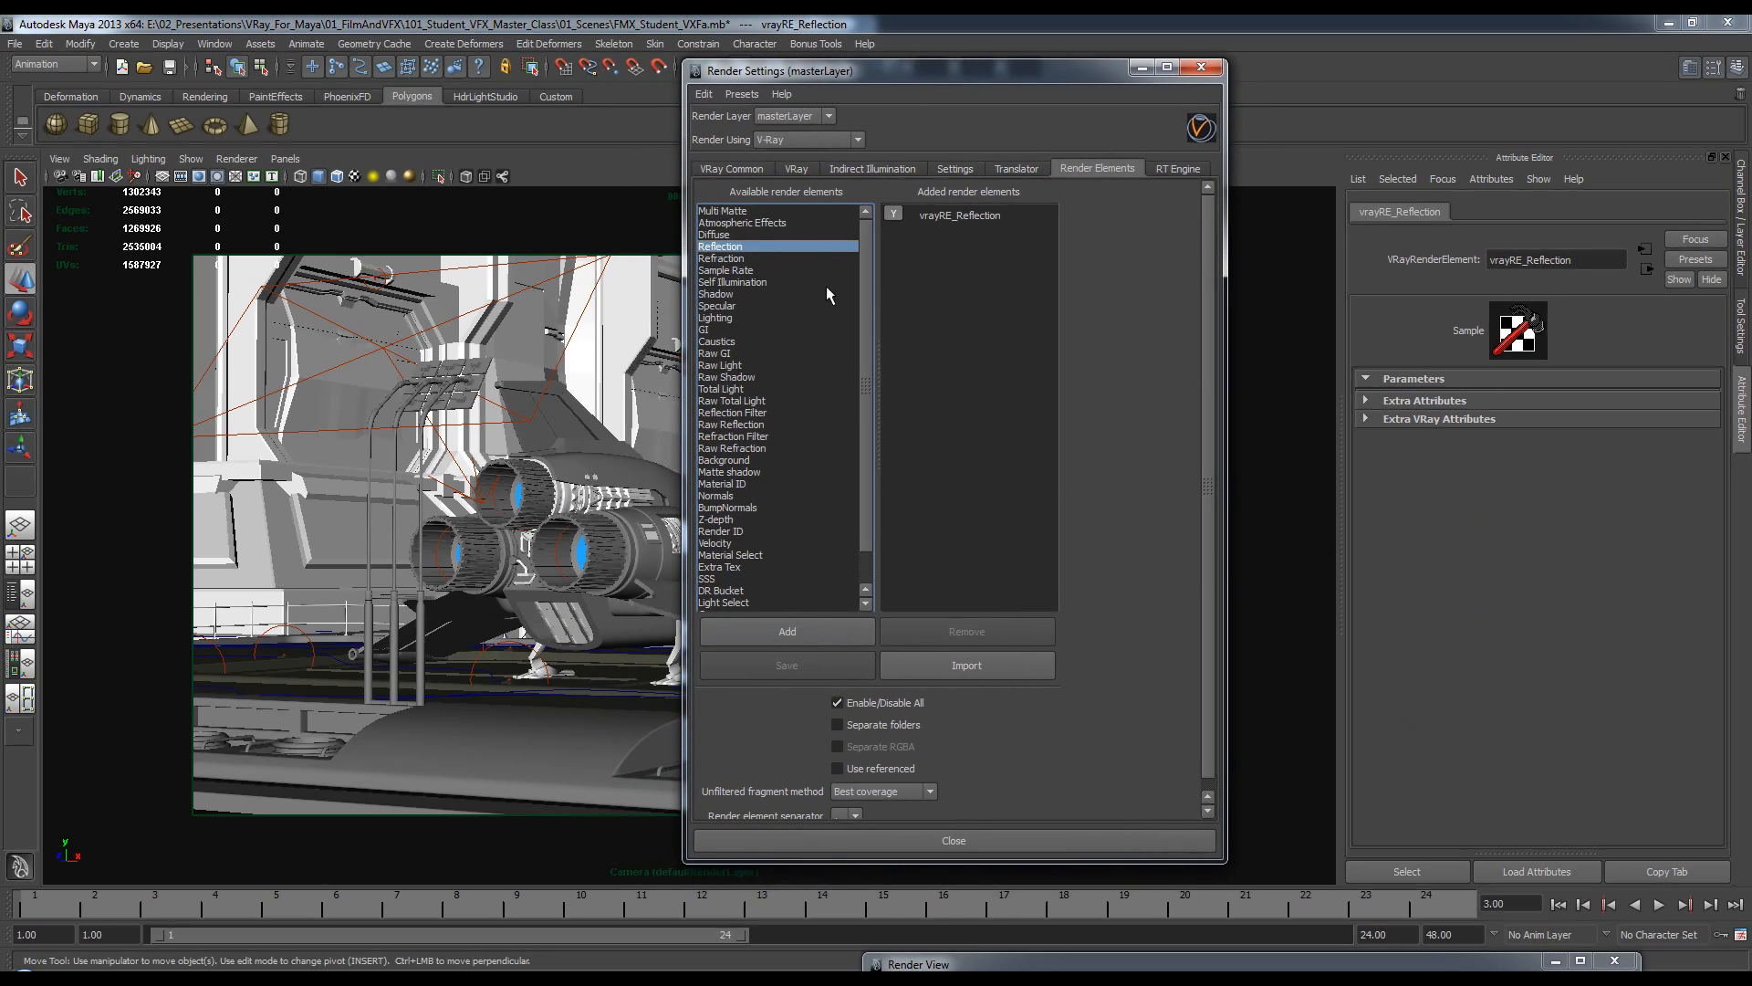
click(714, 235)
click(765, 637)
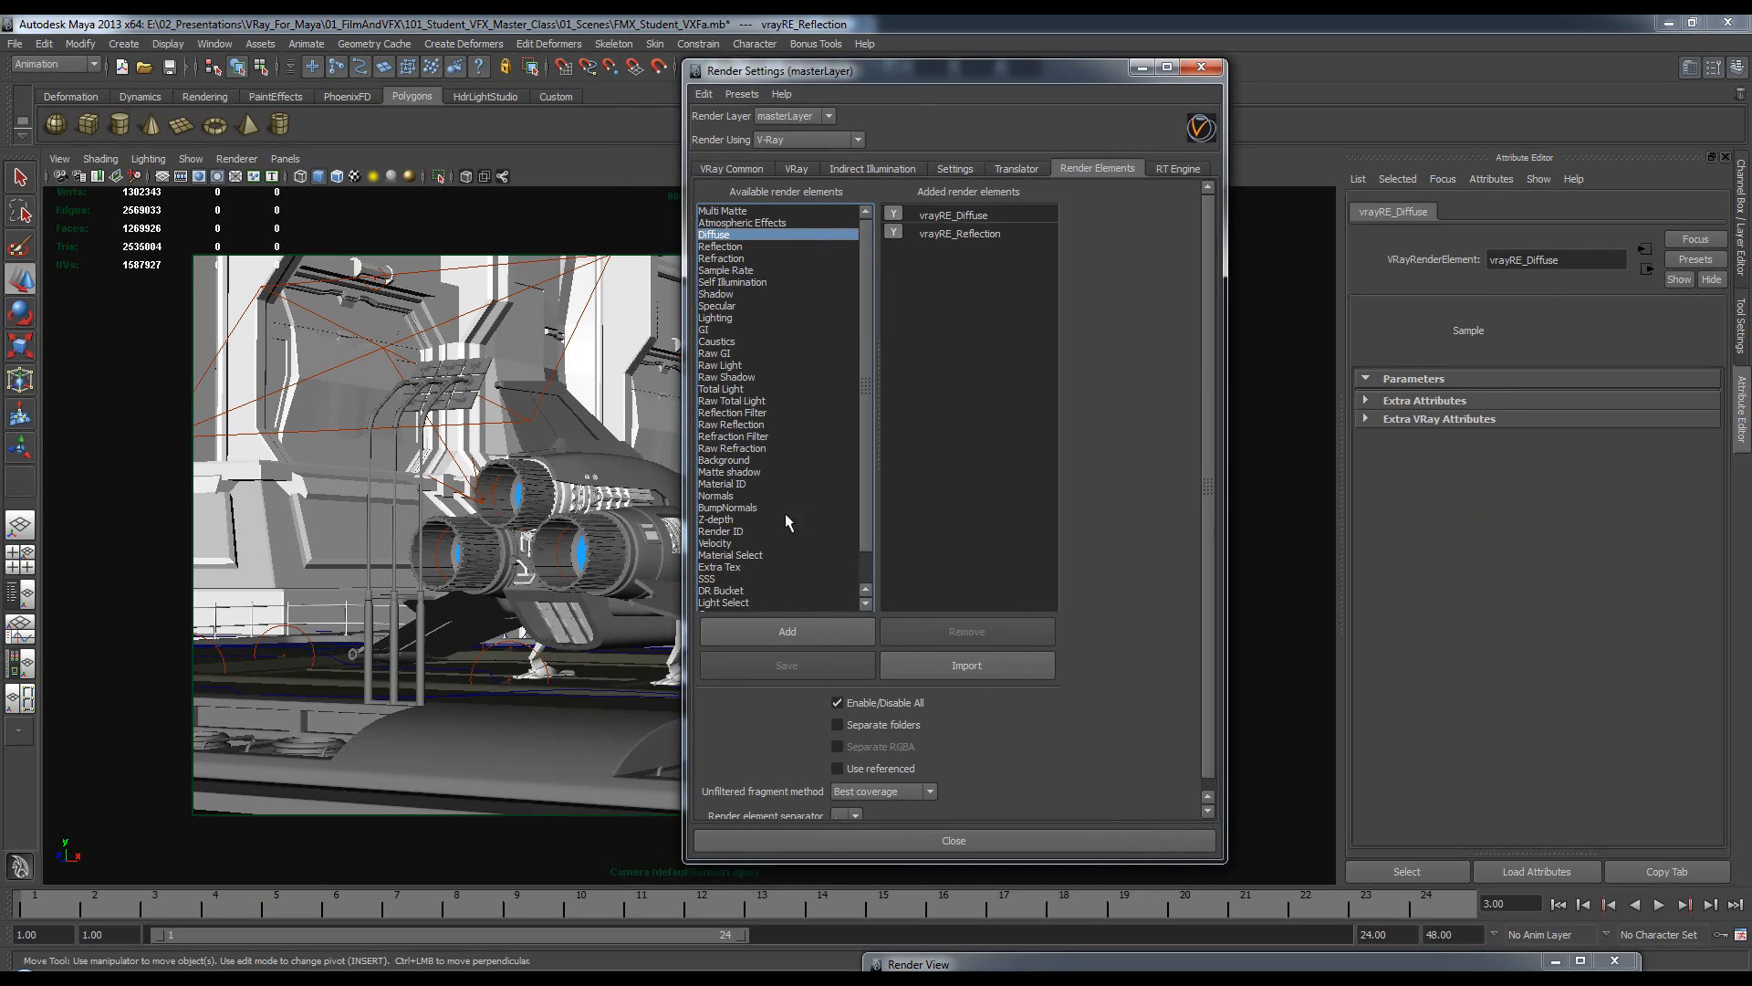
click(715, 293)
click(788, 634)
click(717, 306)
click(786, 632)
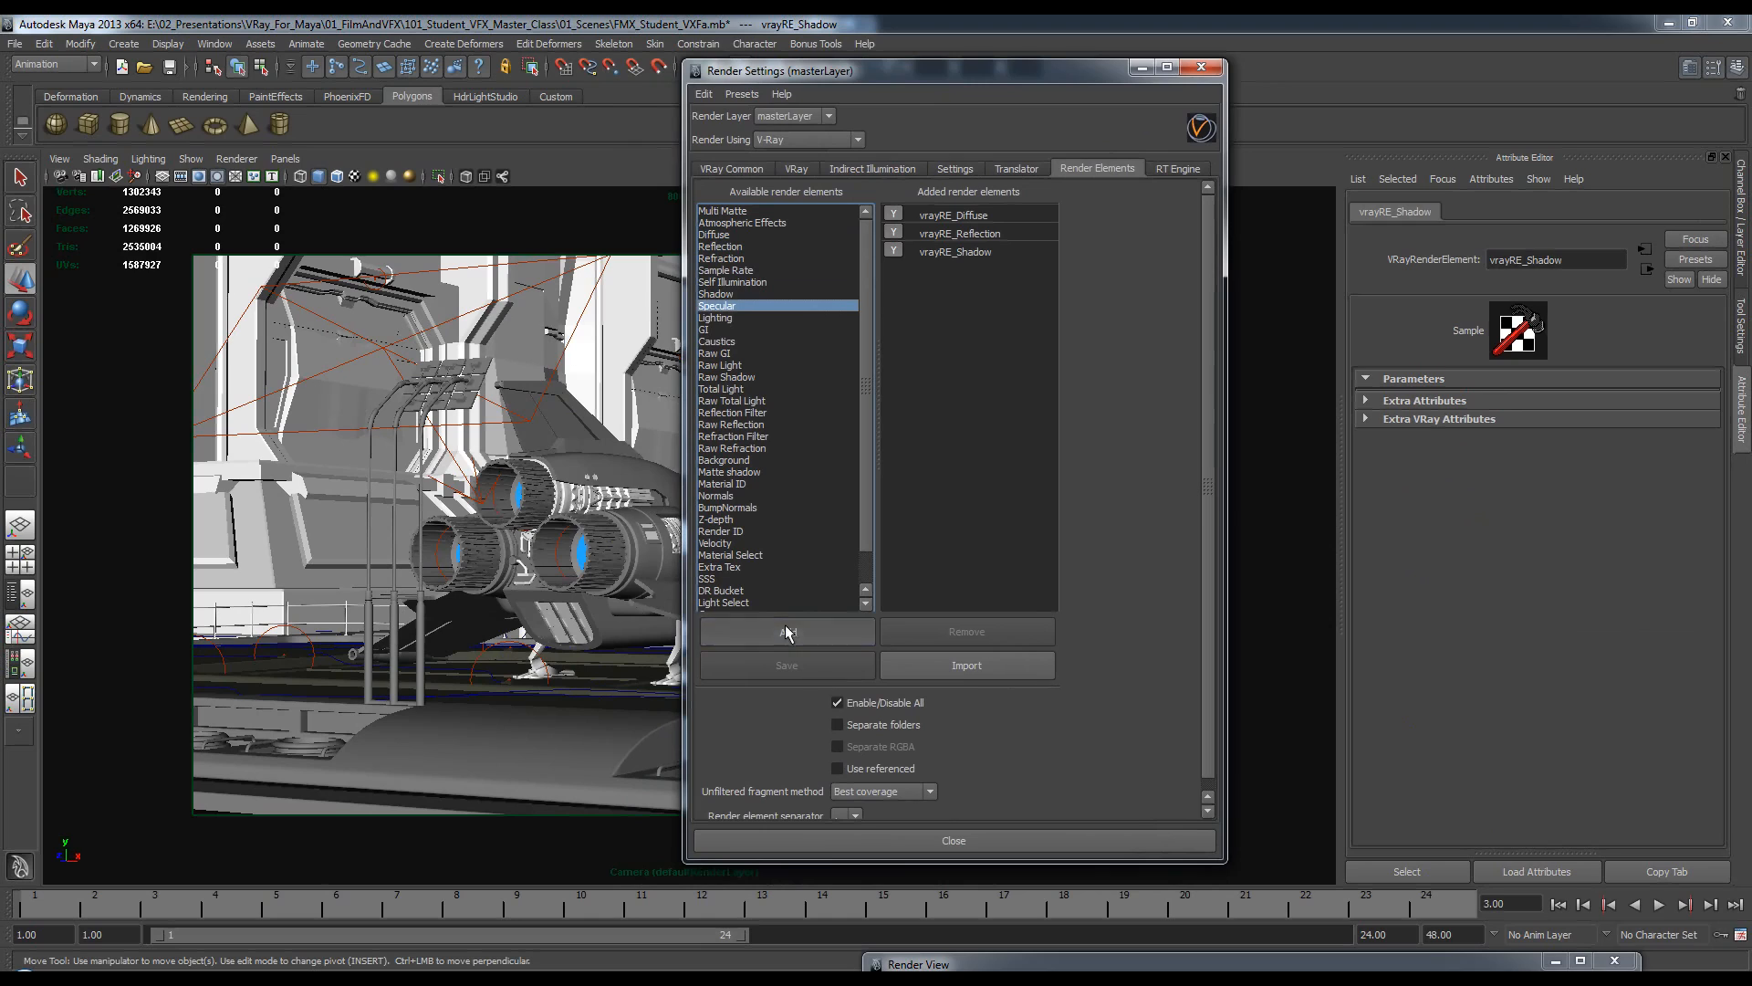
Add the Lighting, Self Illumination and Z-depth render elements, and close the render settings.
click(730, 318)
click(776, 631)
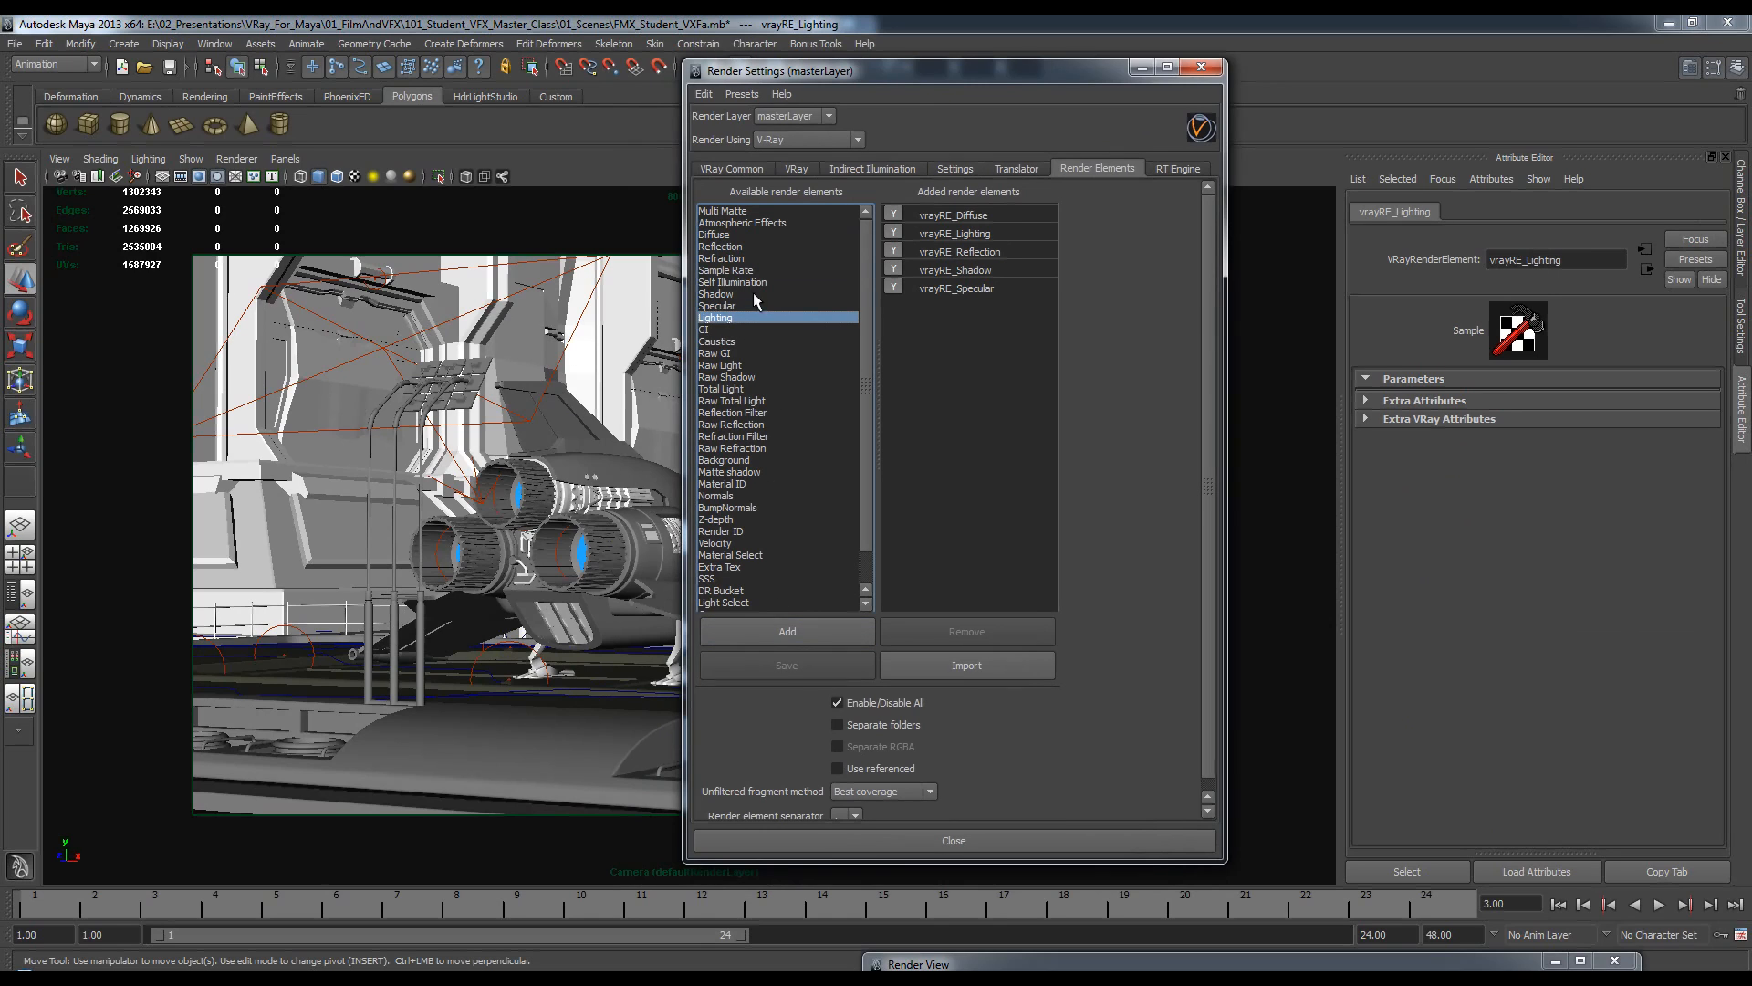
click(749, 282)
click(780, 632)
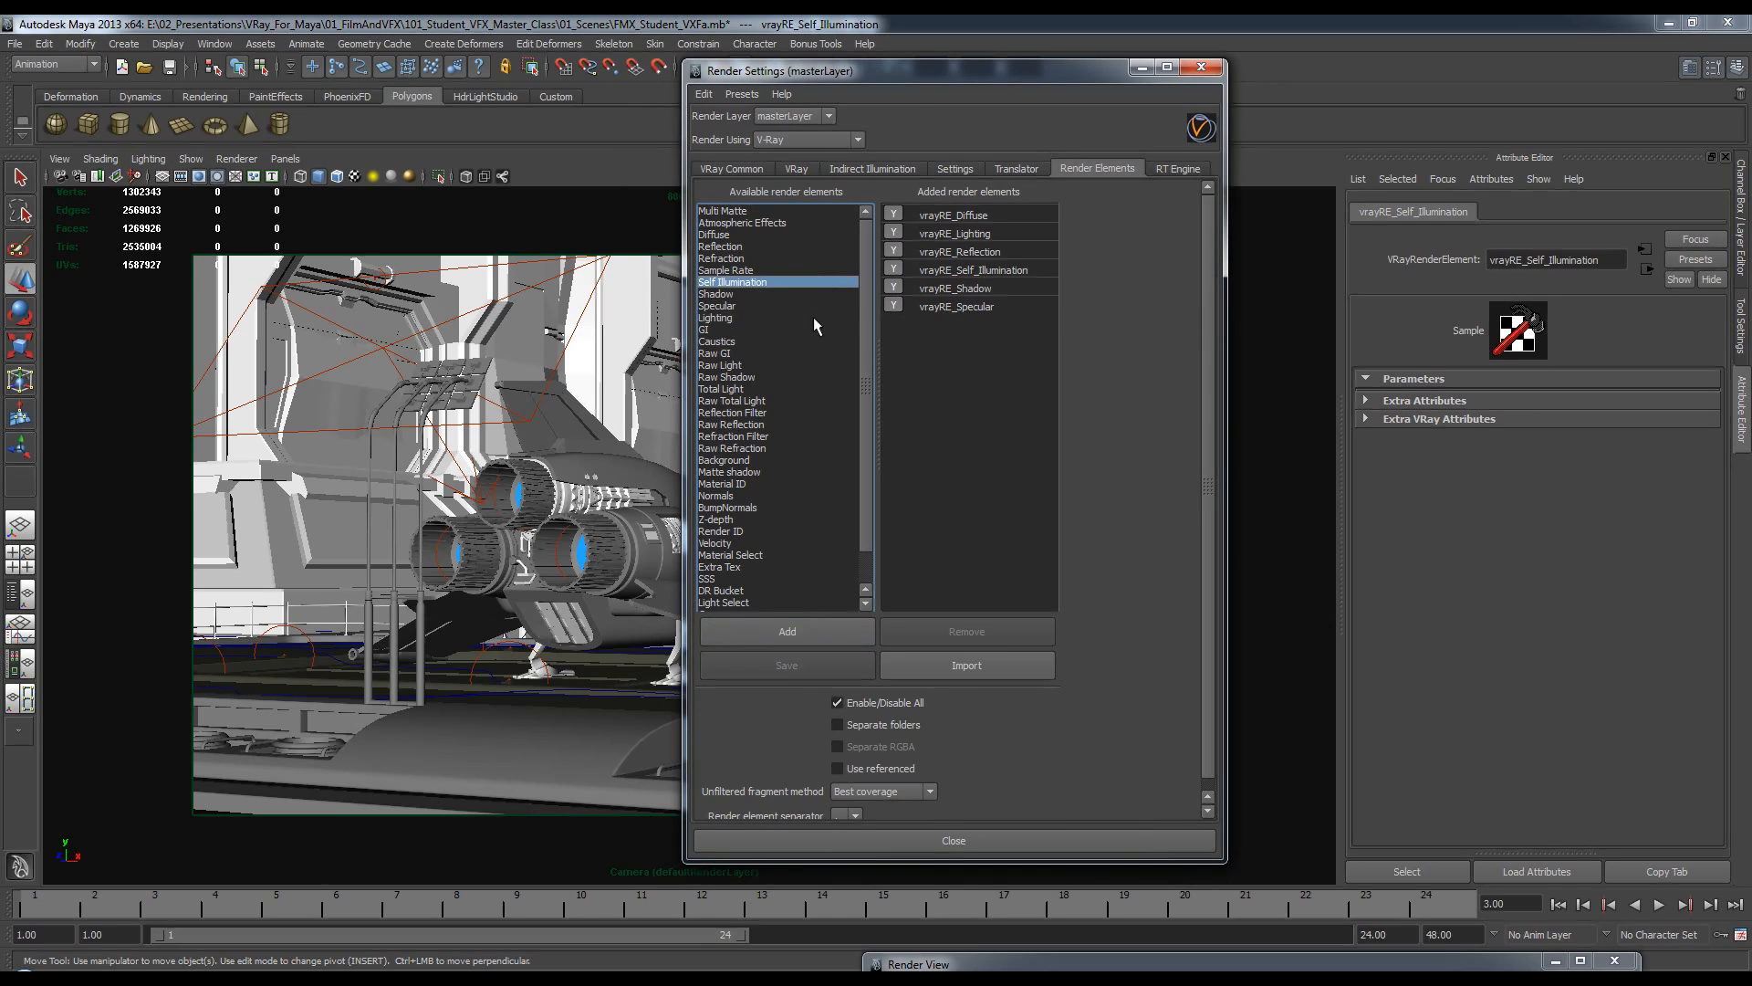
scroll(865, 373, down, 1)
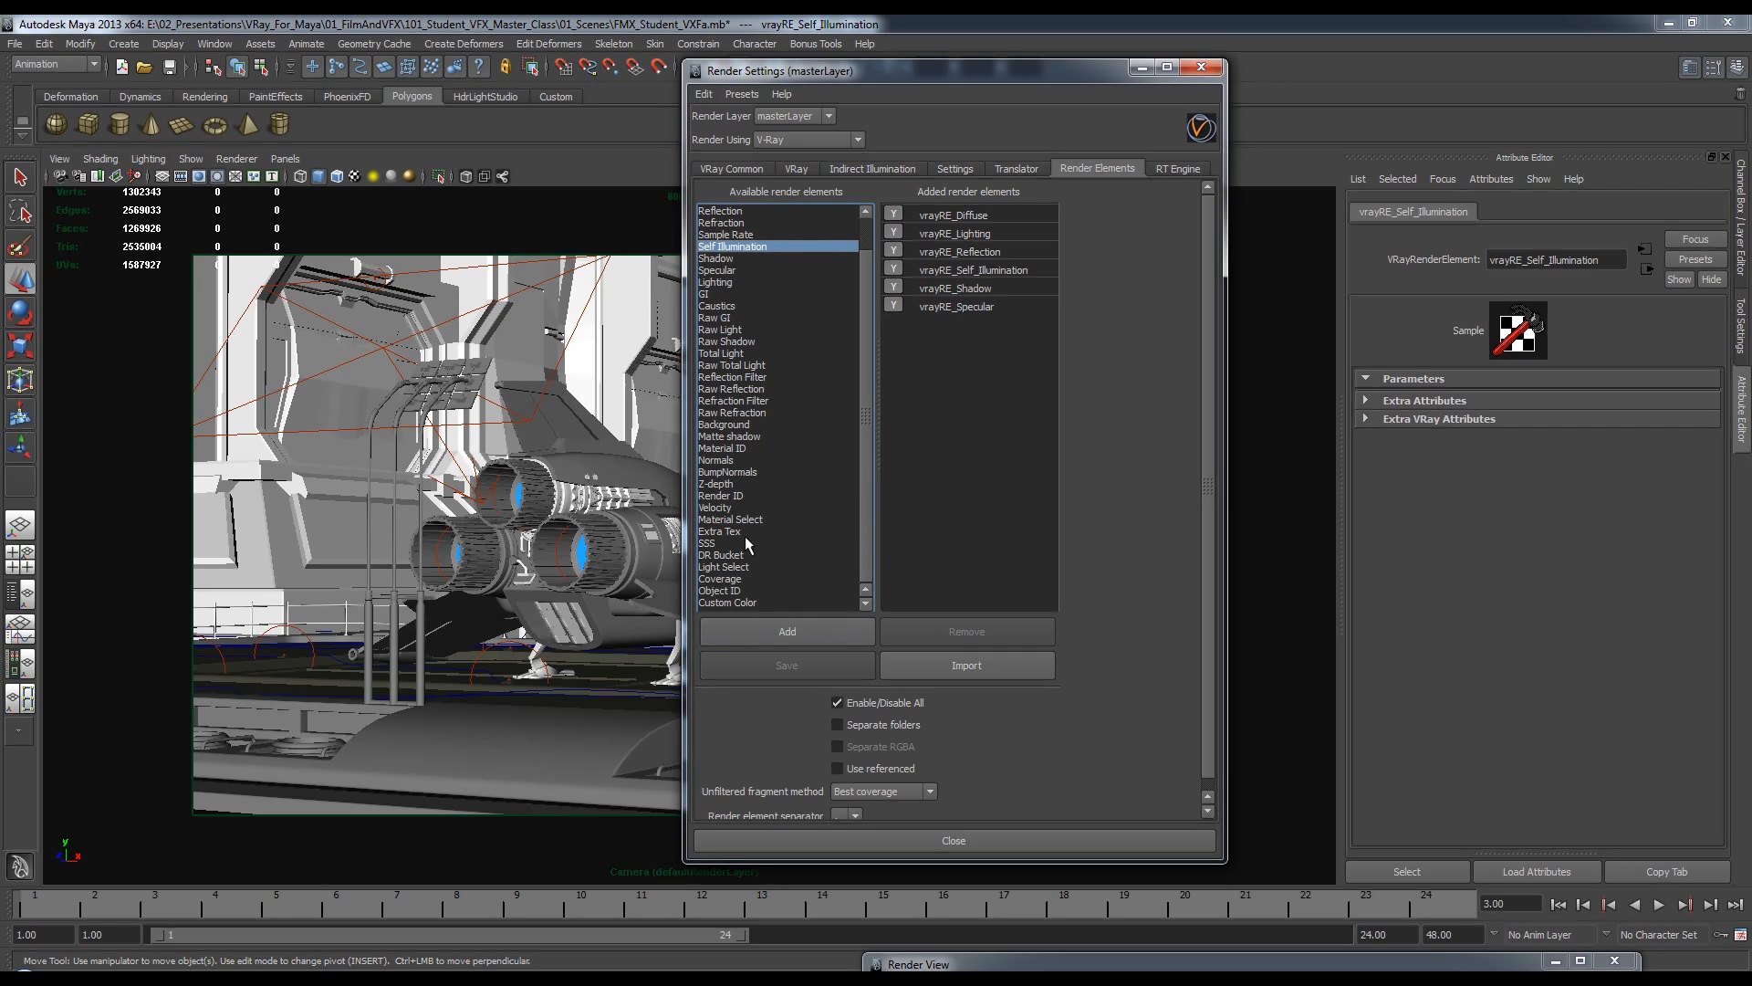
click(729, 484)
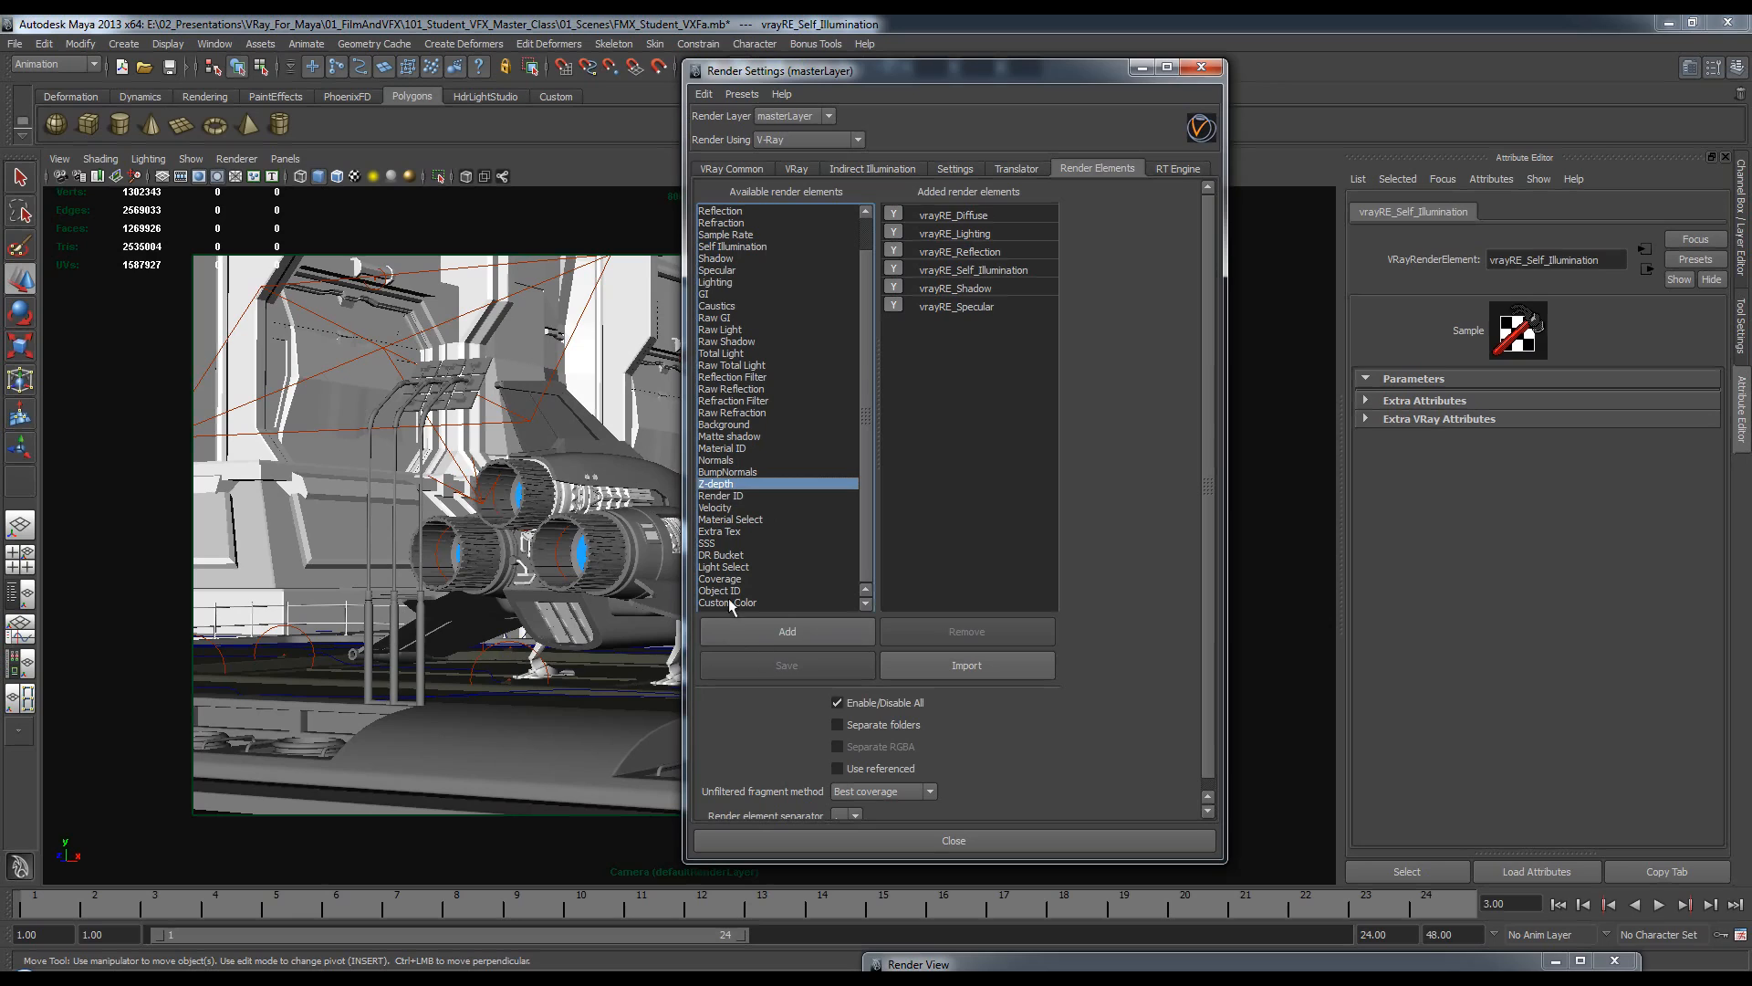
click(778, 631)
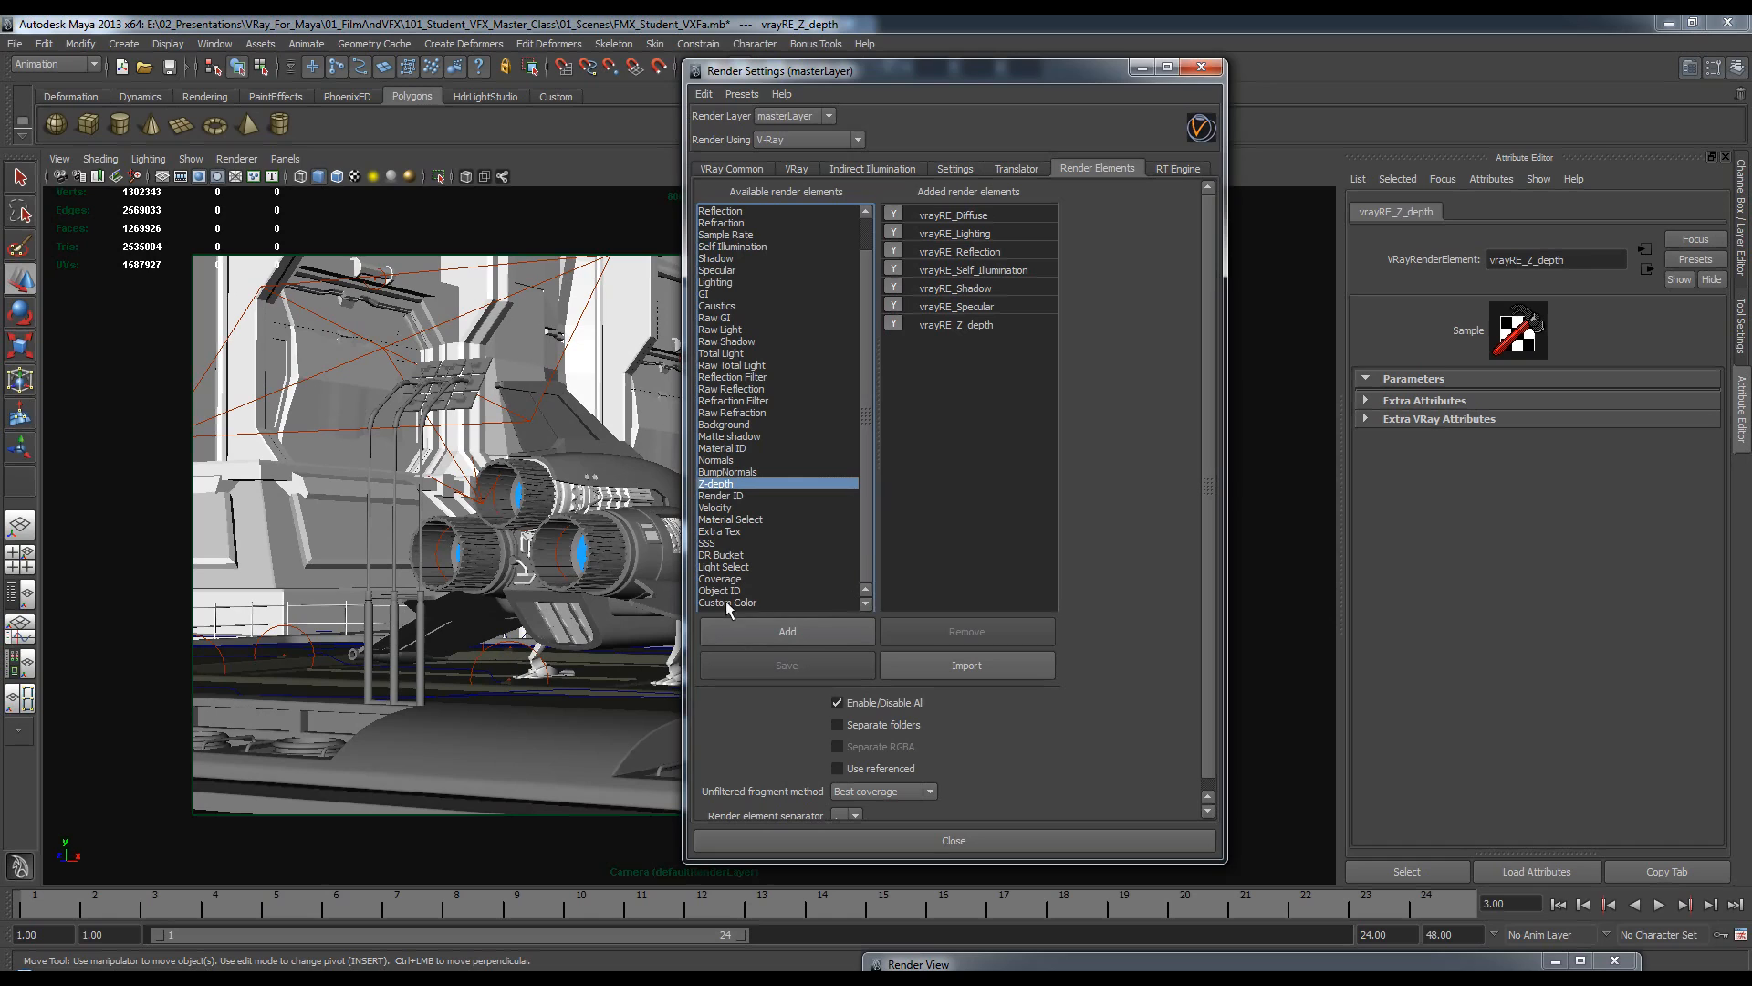
drag(990, 75, 925, 71)
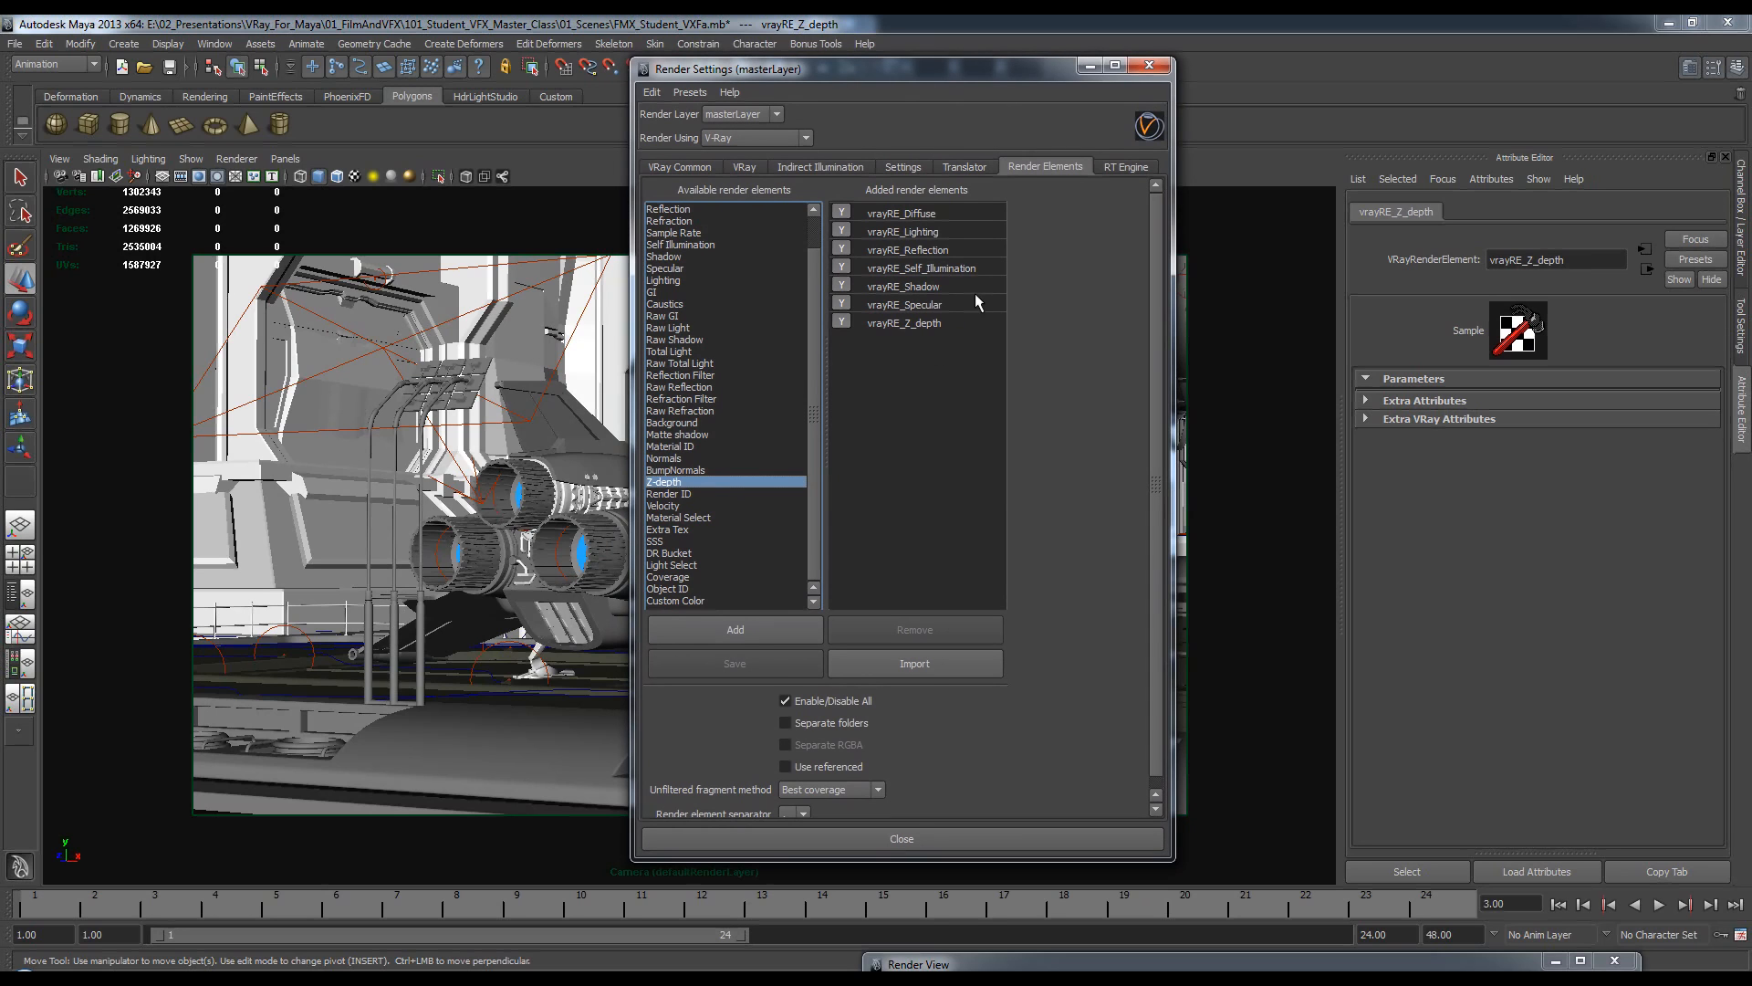
click(1149, 65)
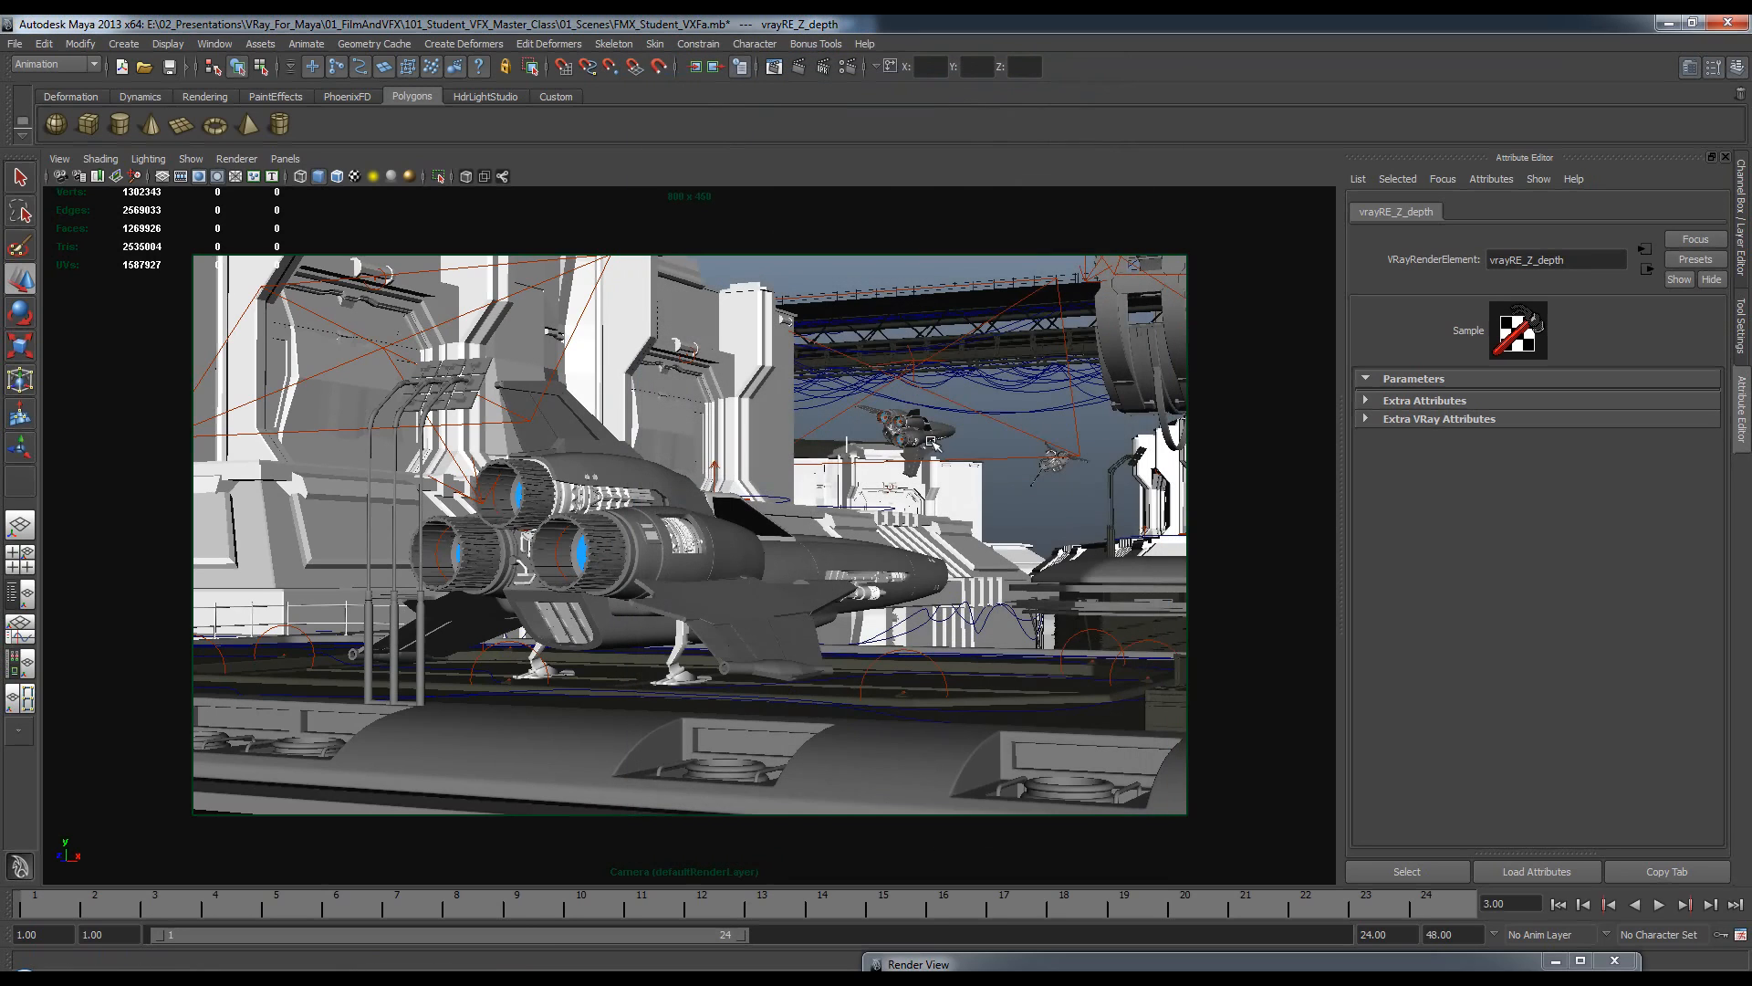
Select the spaceship's cannons and render the camera view with the added render elements.
click(867, 591)
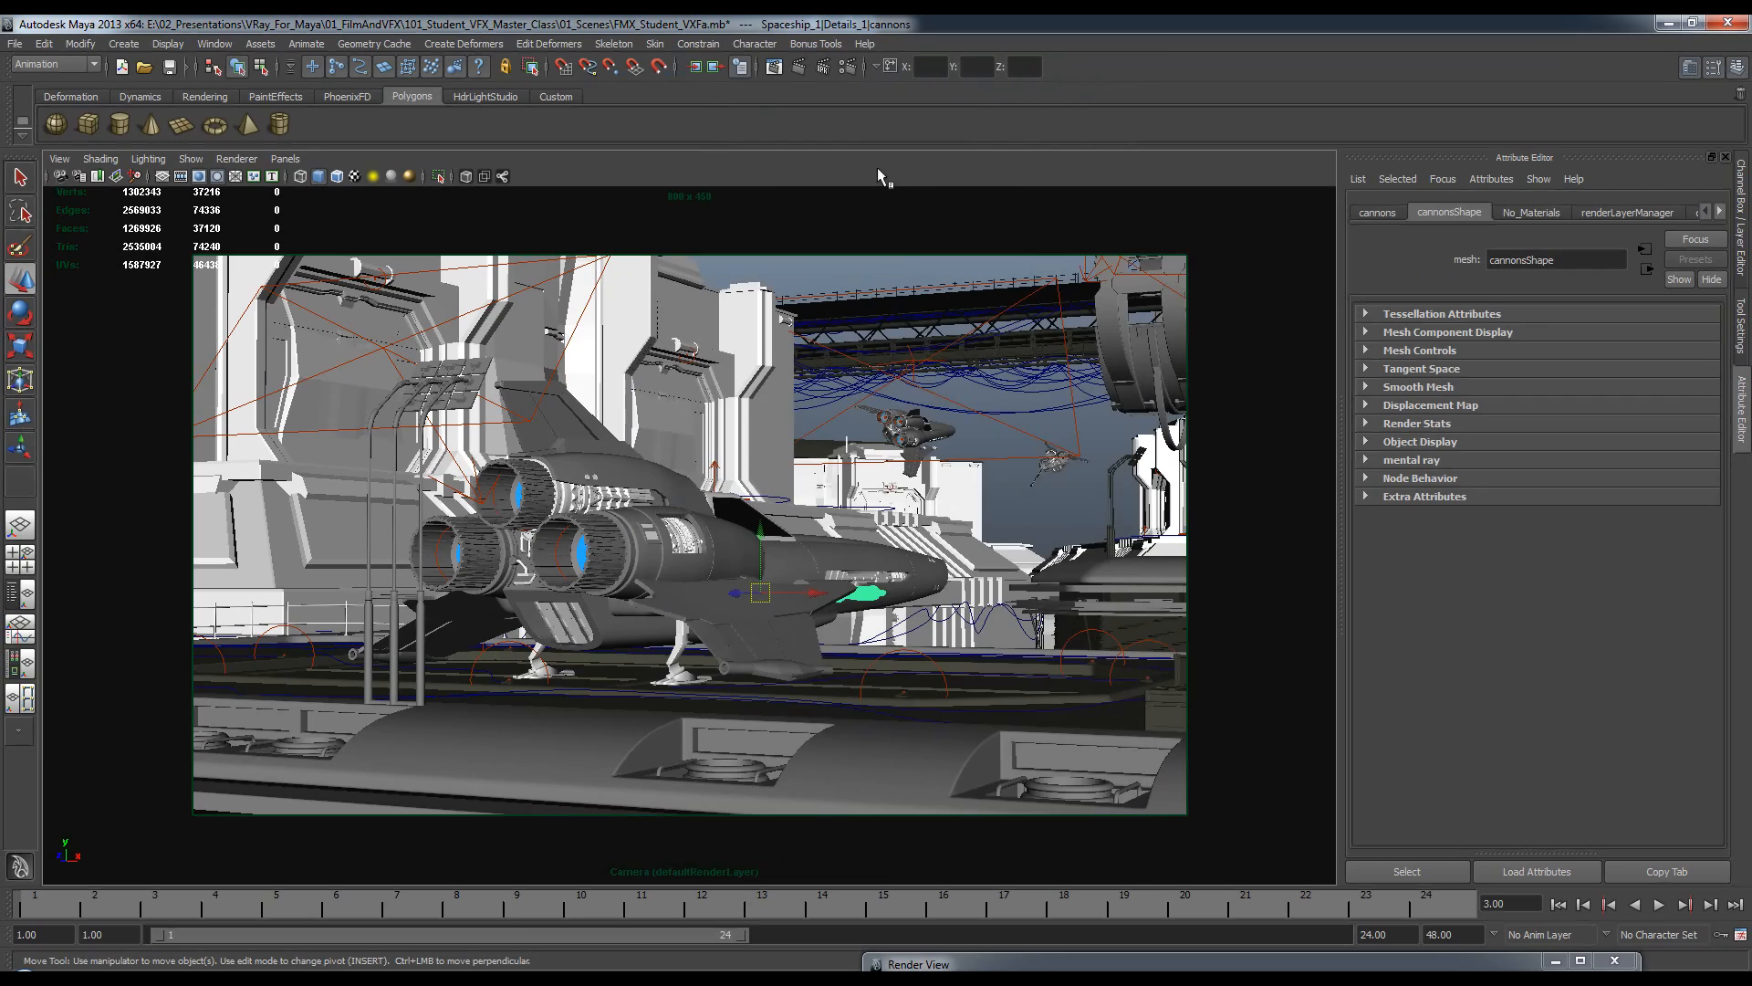
click(825, 67)
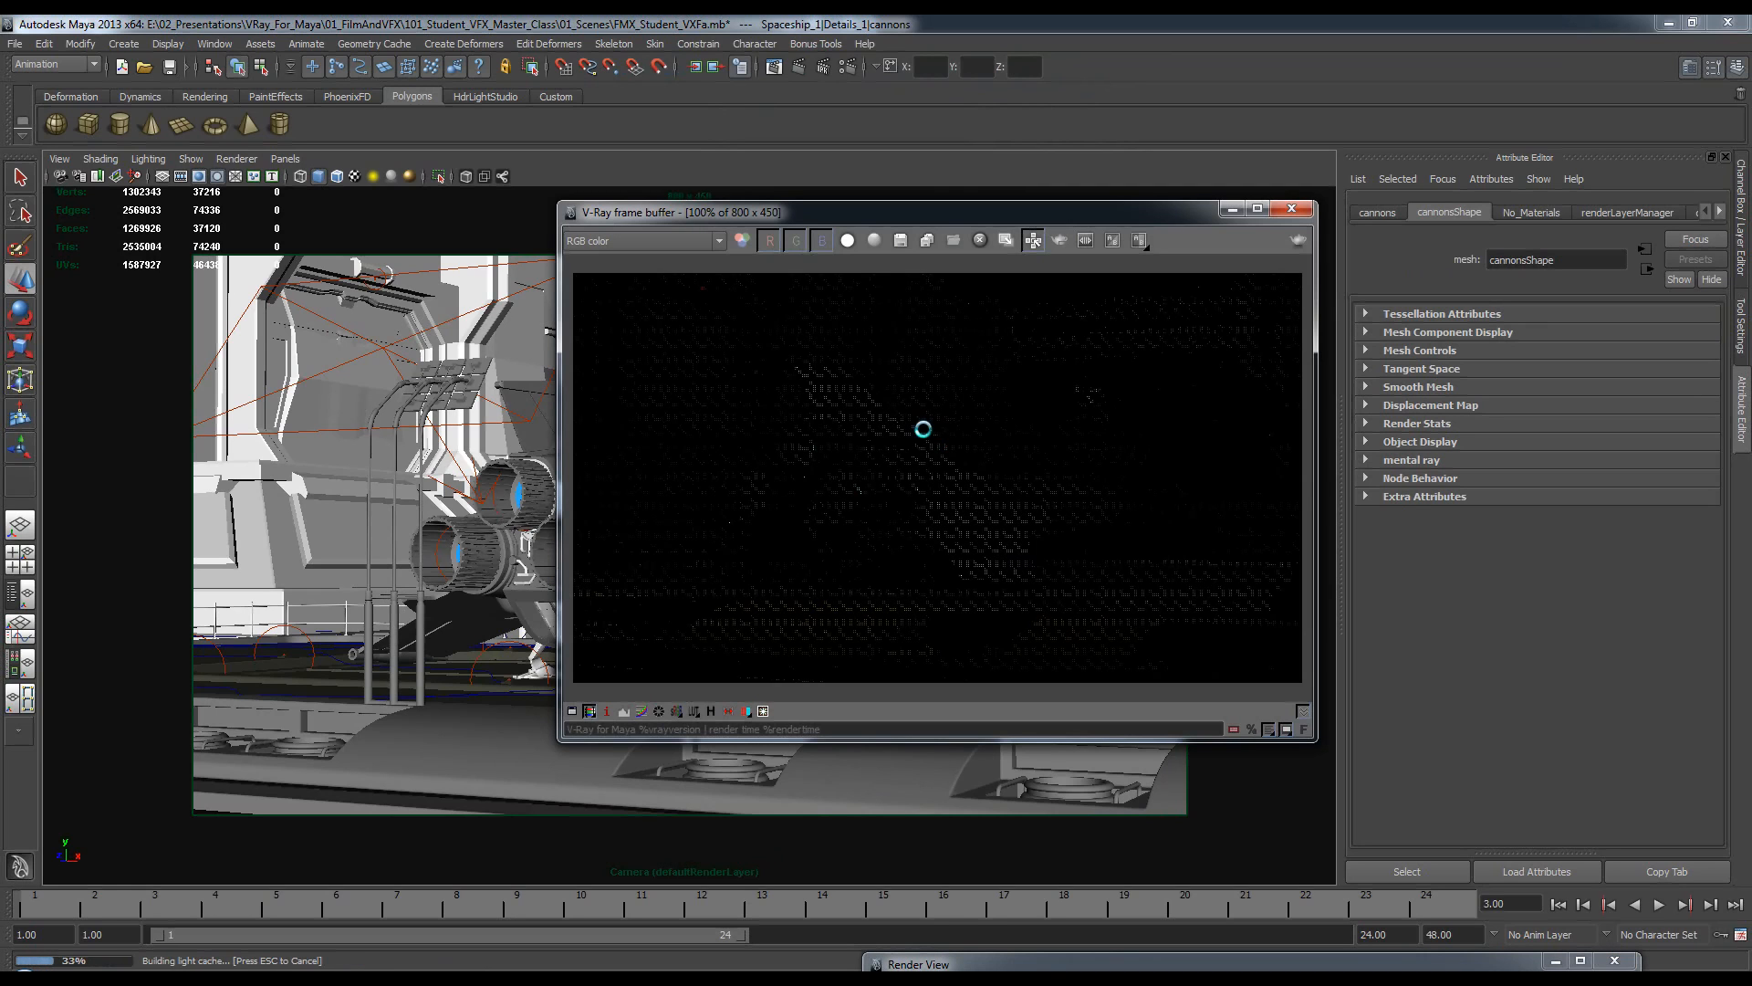
drag(908, 213, 919, 207)
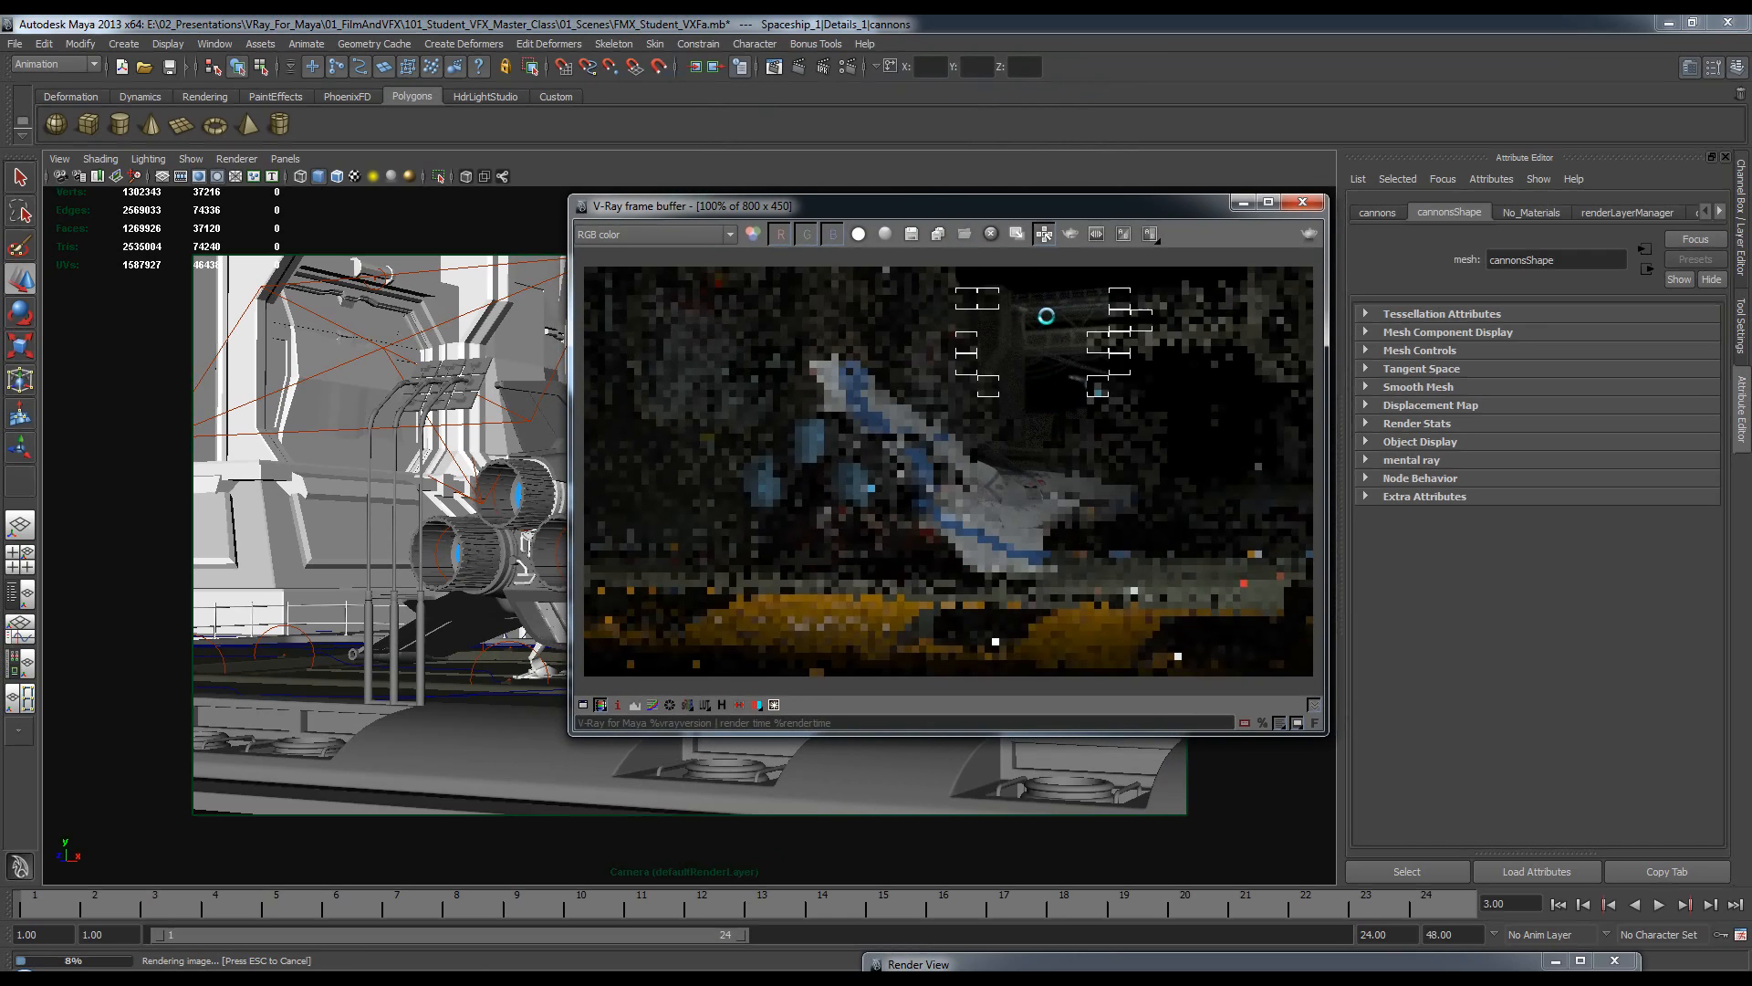
Review the reflect, diffuse, shadow, specular, lighting, selfIllum and zDepth render elements one after another in the frame buffer.
click(730, 235)
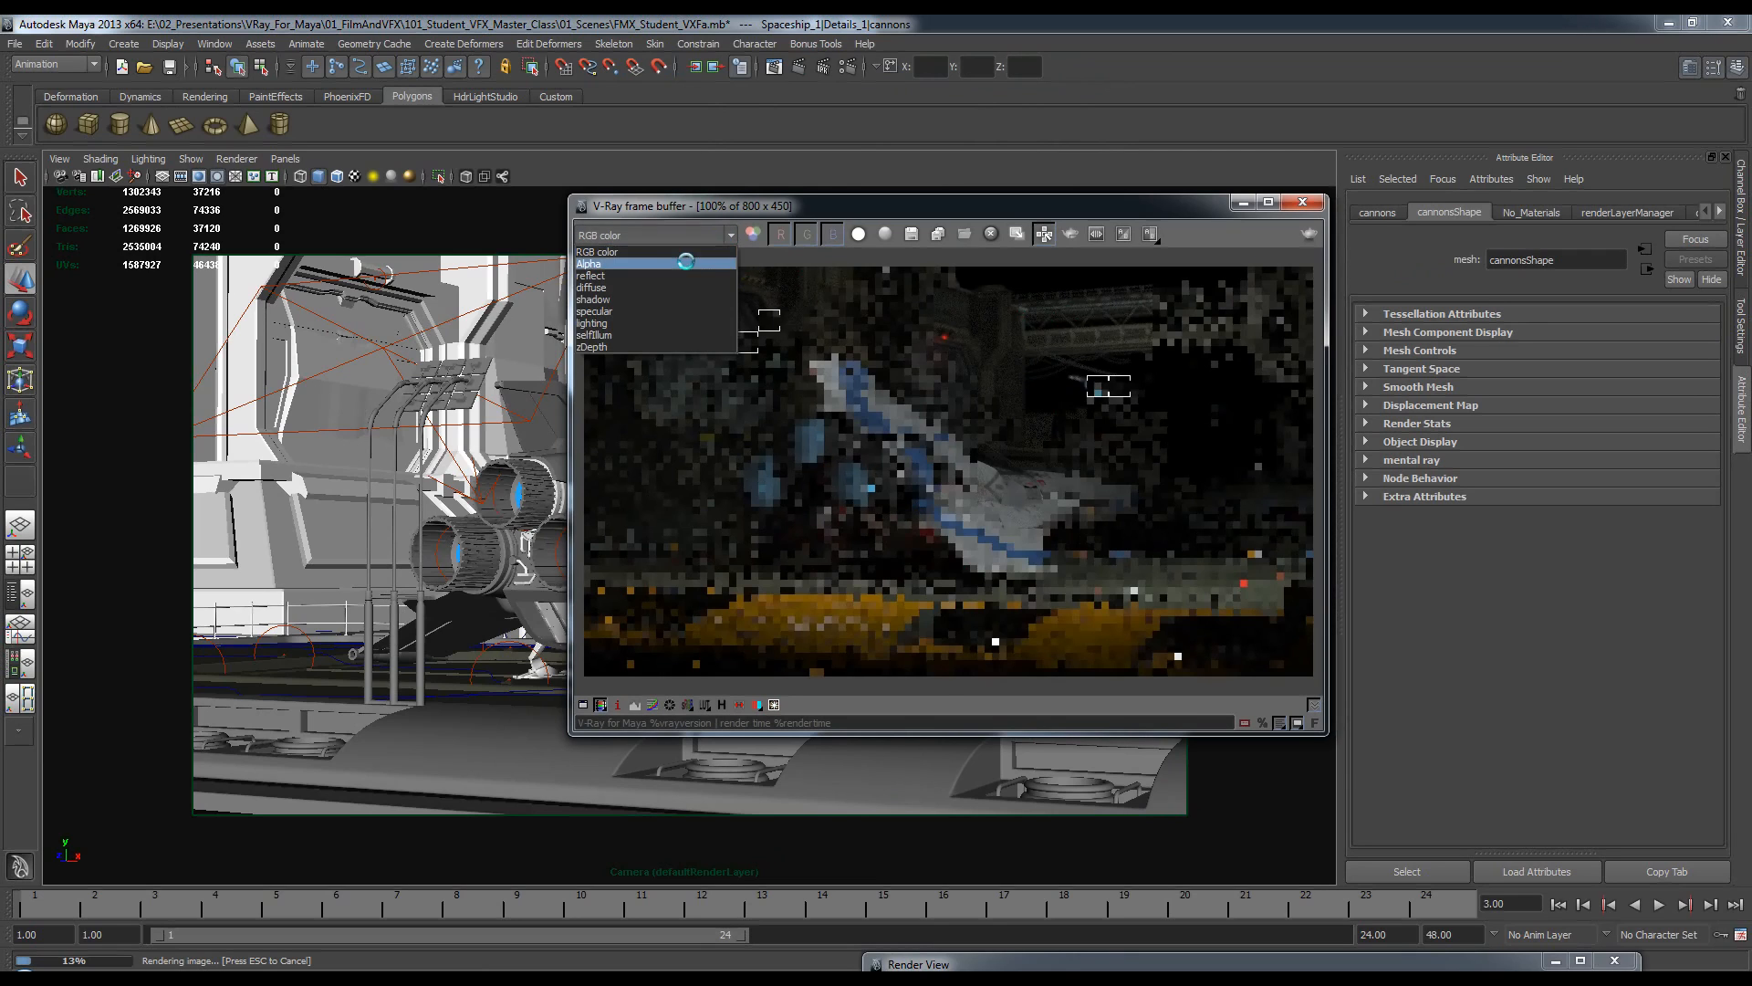
click(683, 261)
key(Down)
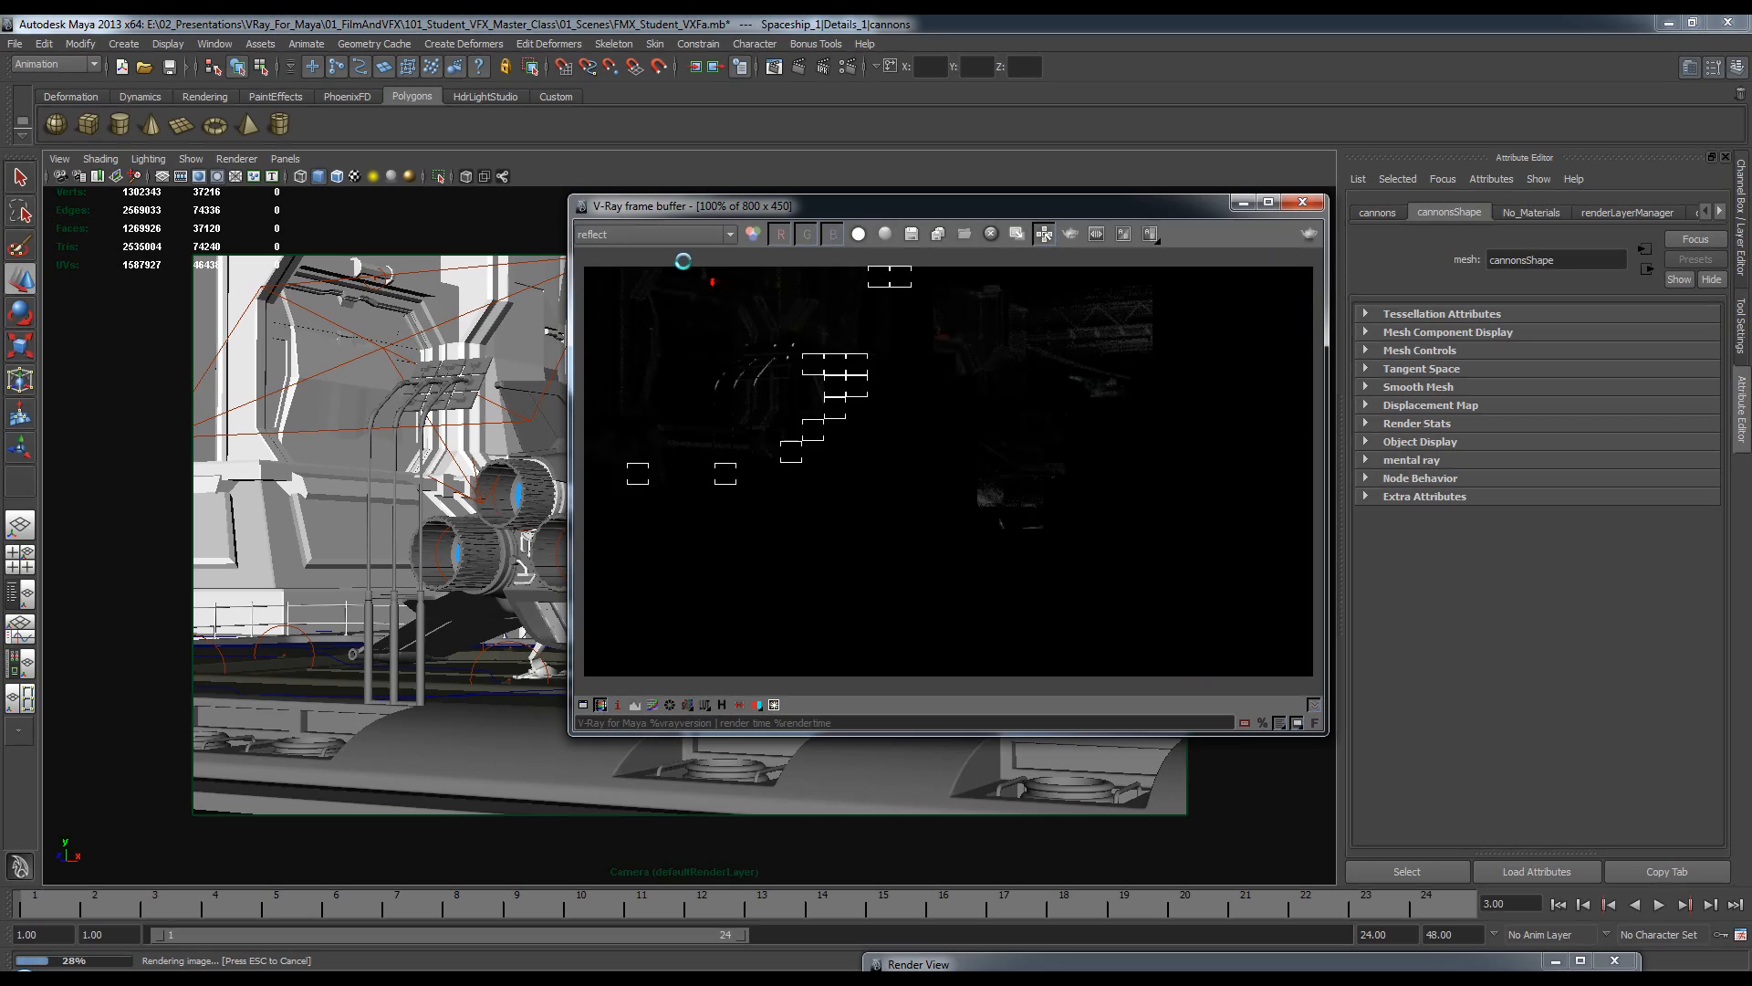
key(Down)
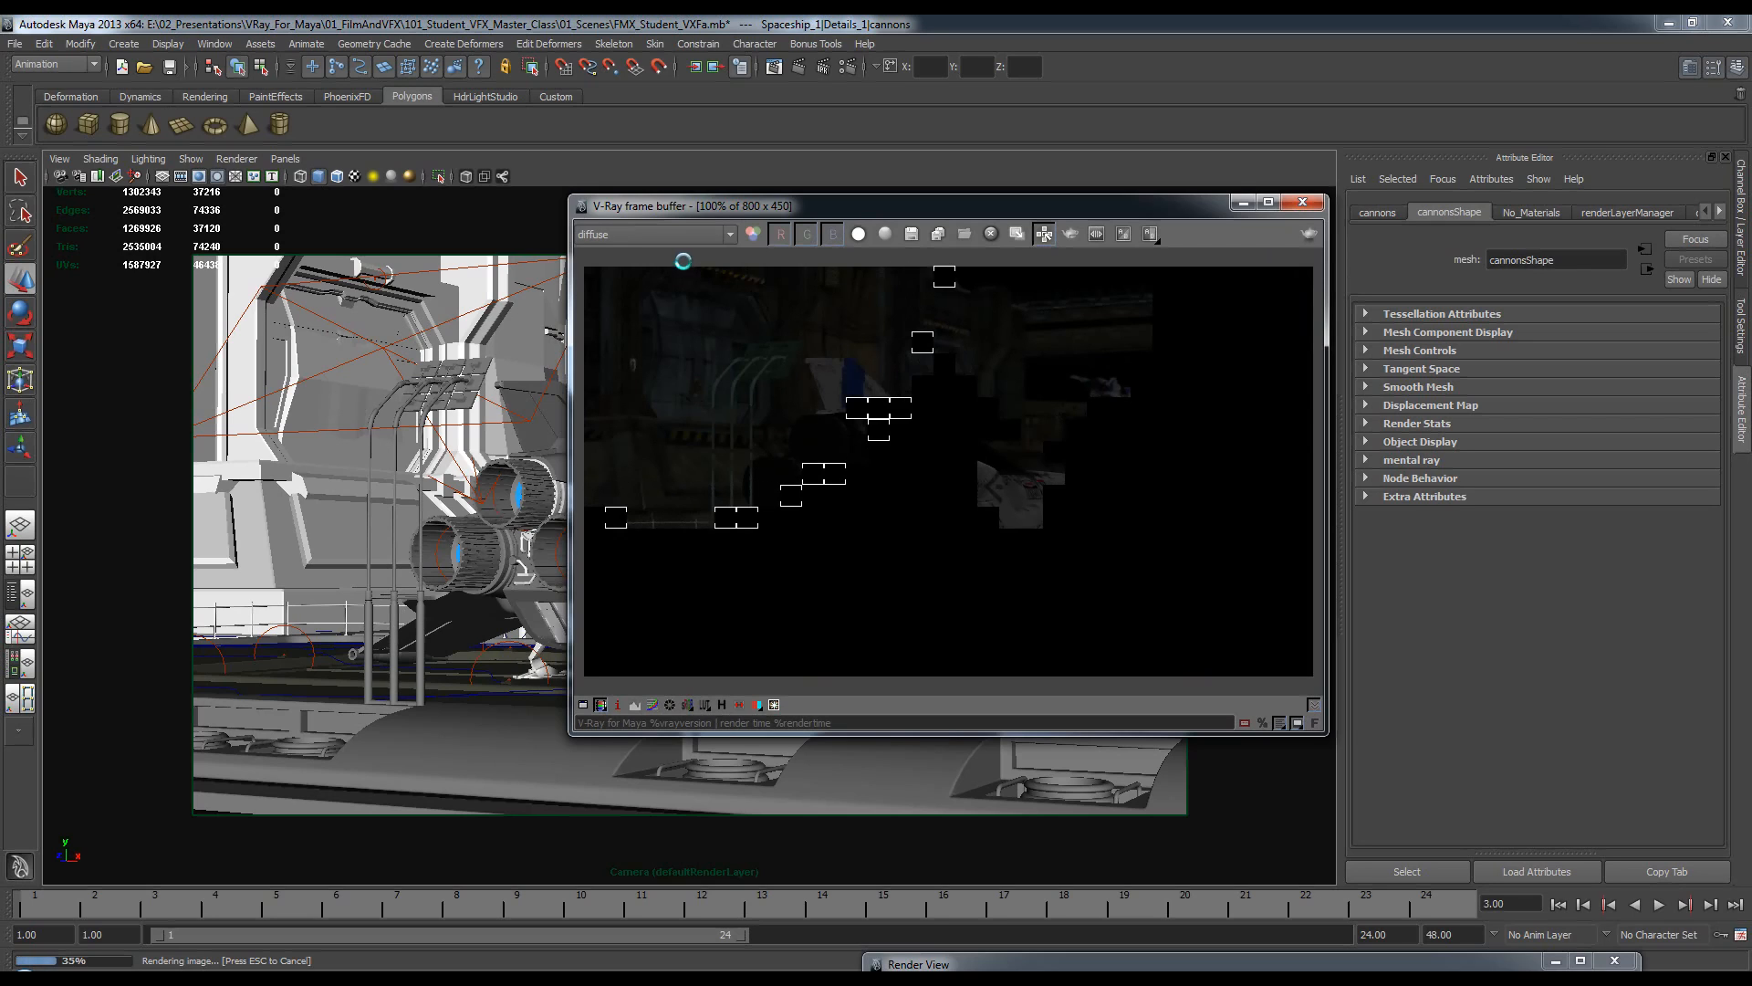
key(Down)
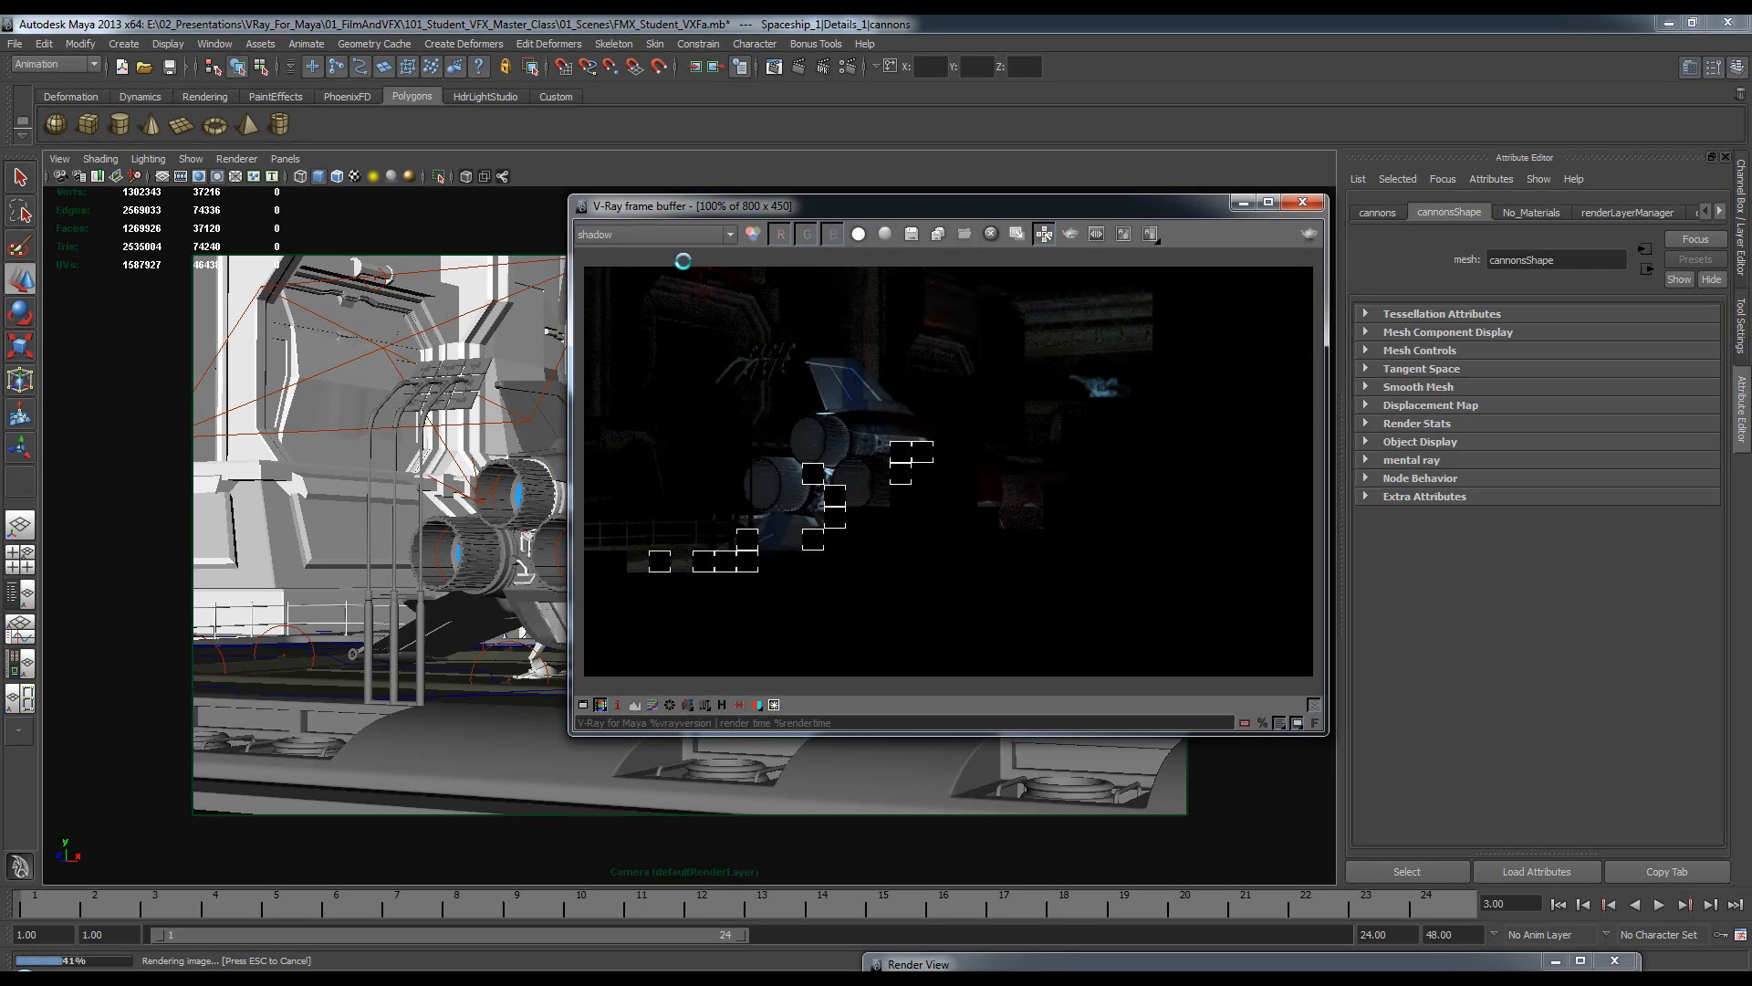
key(Down)
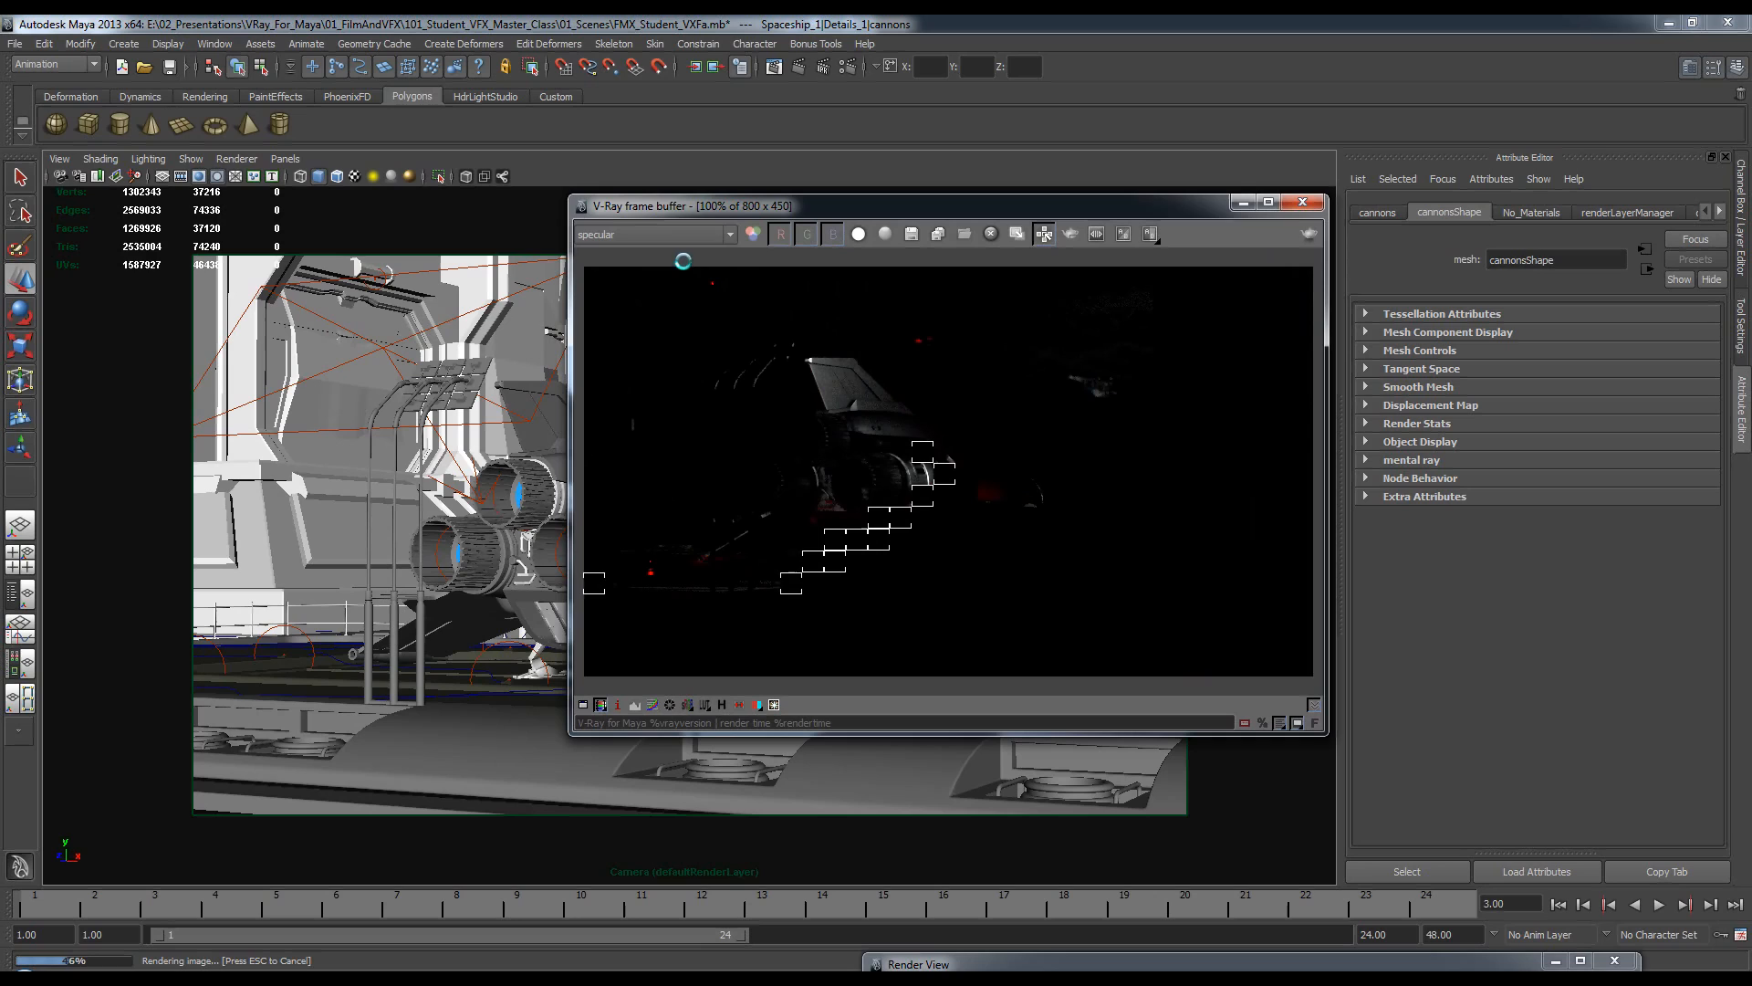
key(Down)
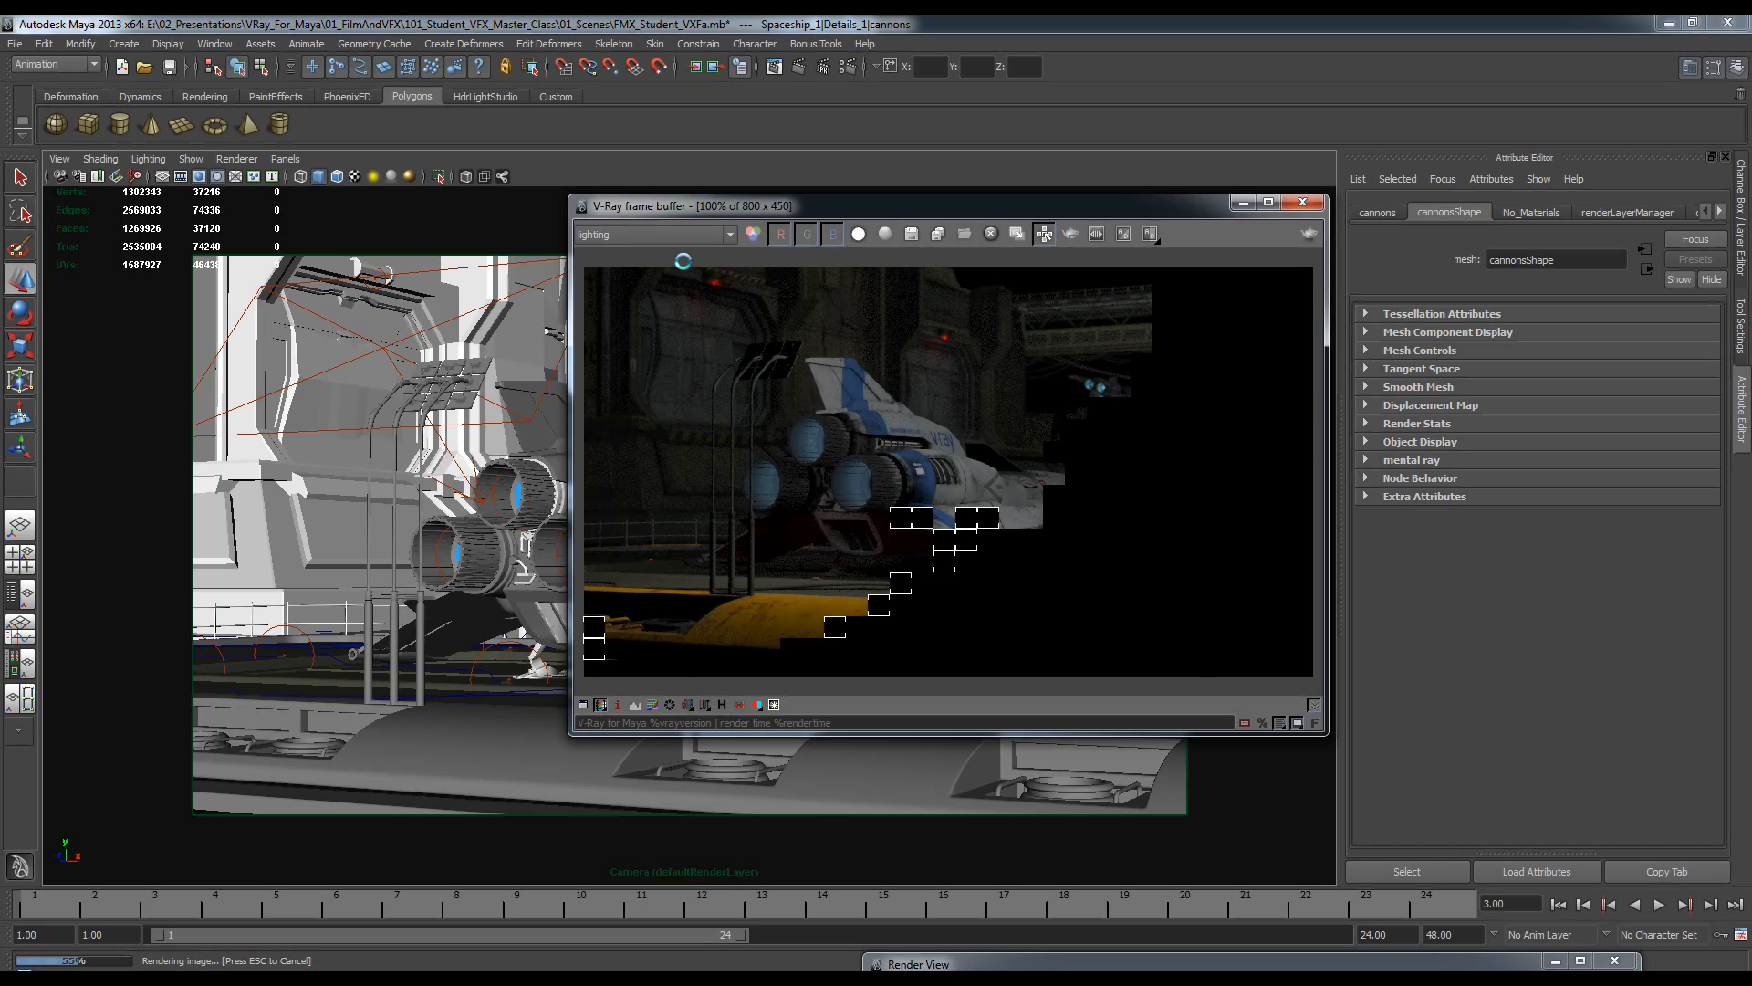
key(Down)
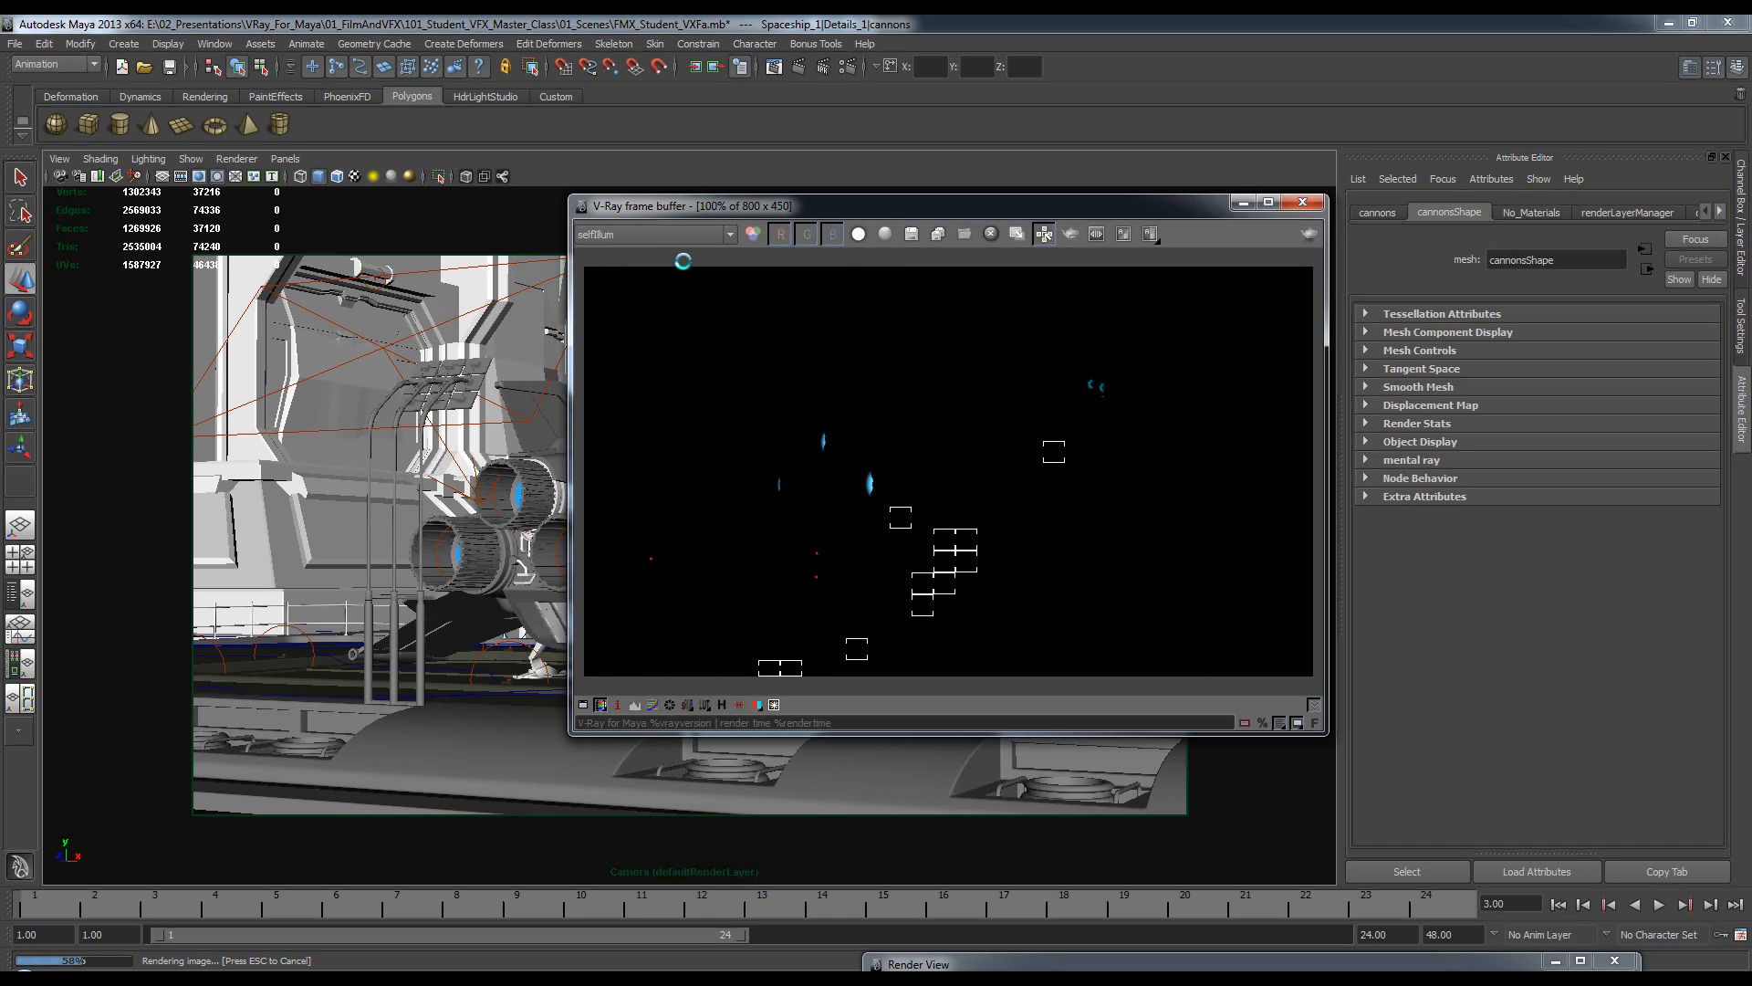
key(Down)
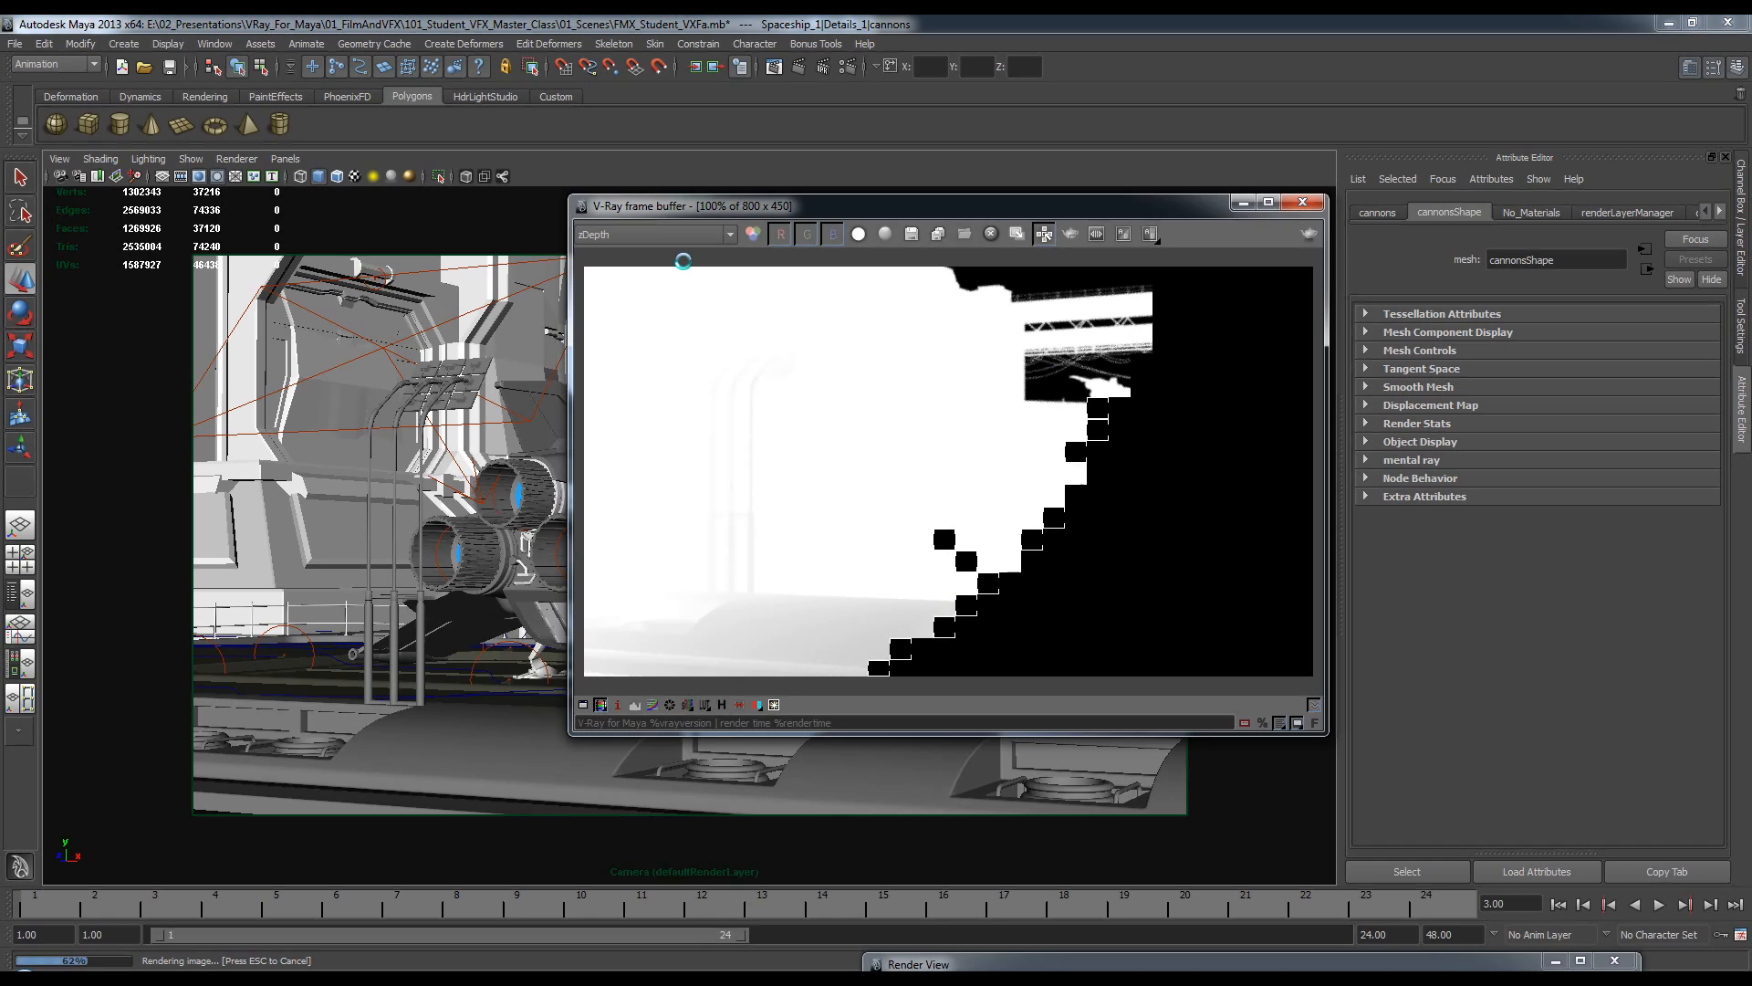
Go back through the render elements in reverse order and display the RGB color channel again.
key(Up)
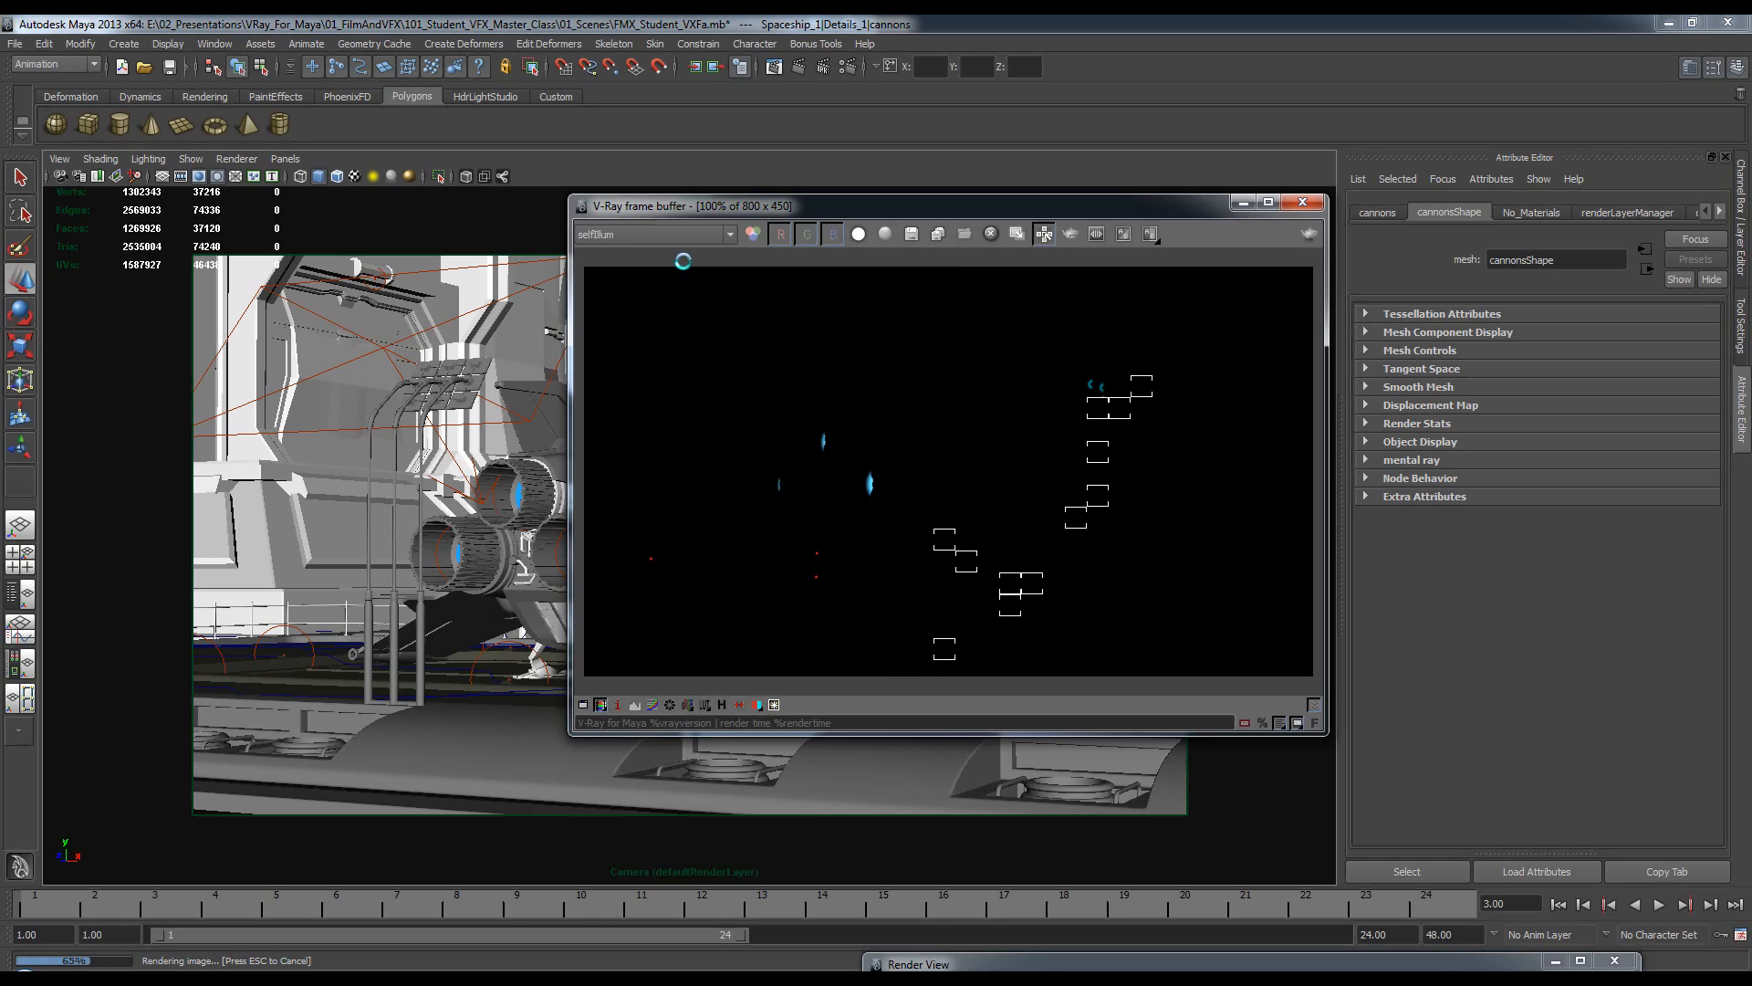
key(Up)
key(Up)
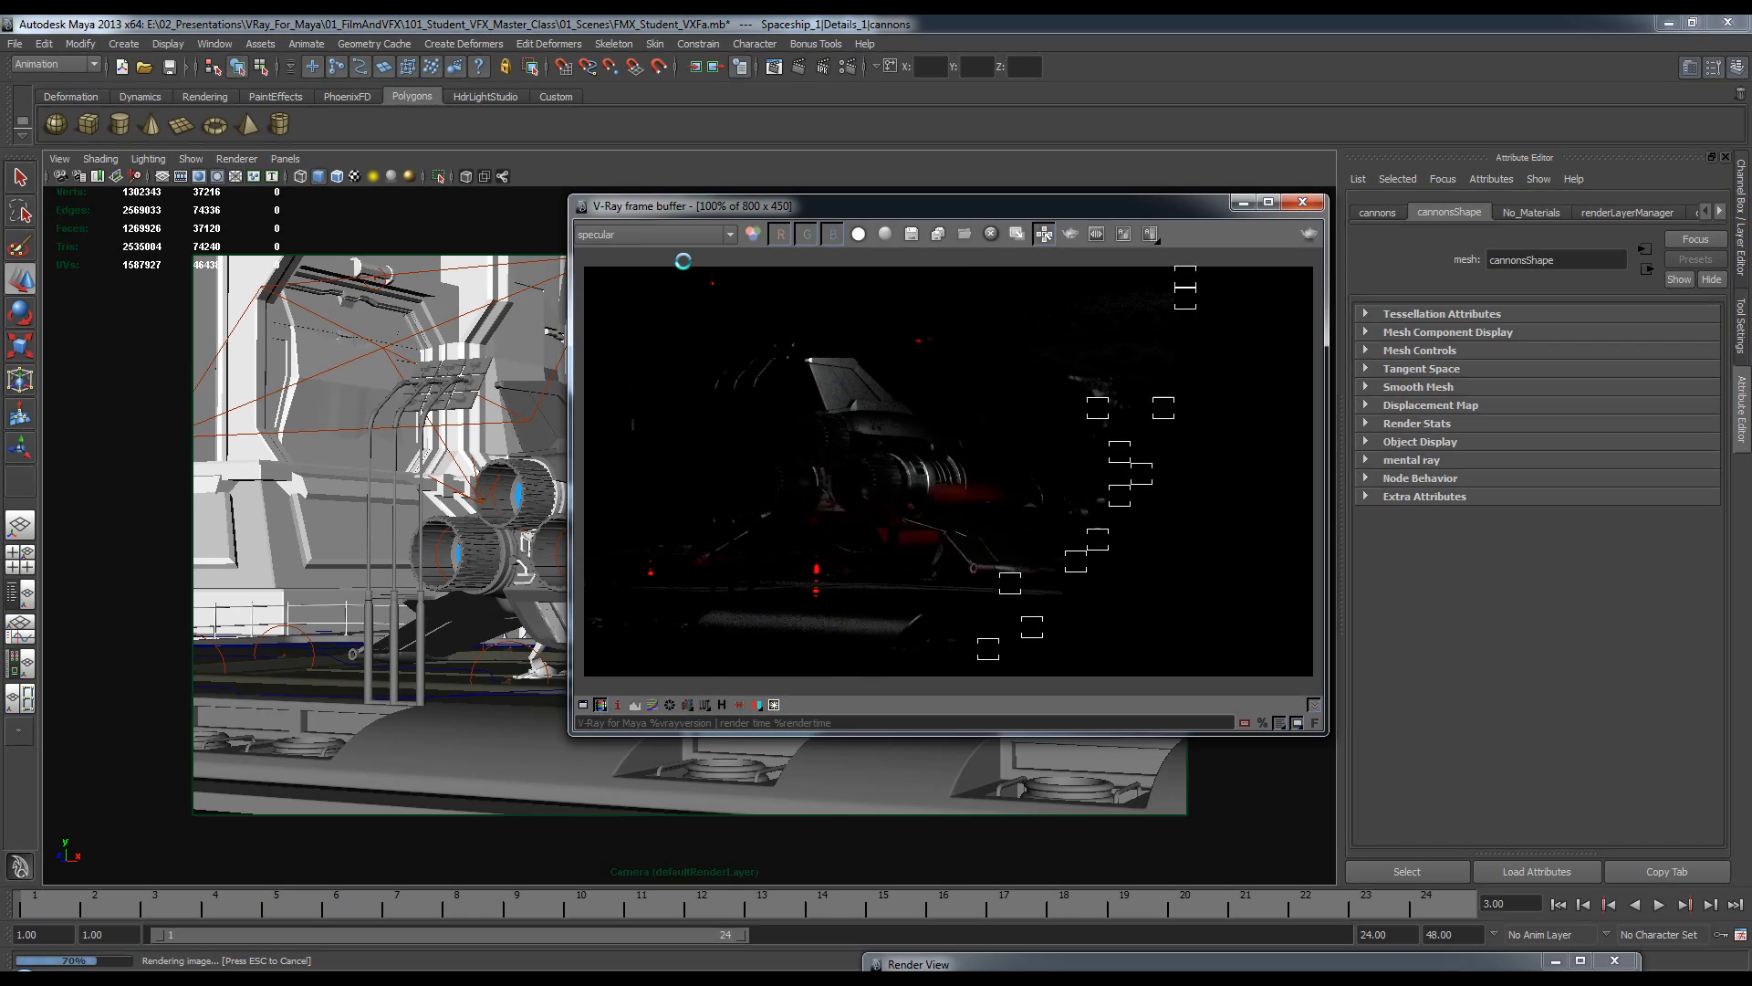
key(Up)
key(Up)
key(Up)
key(Up)
key(Up)
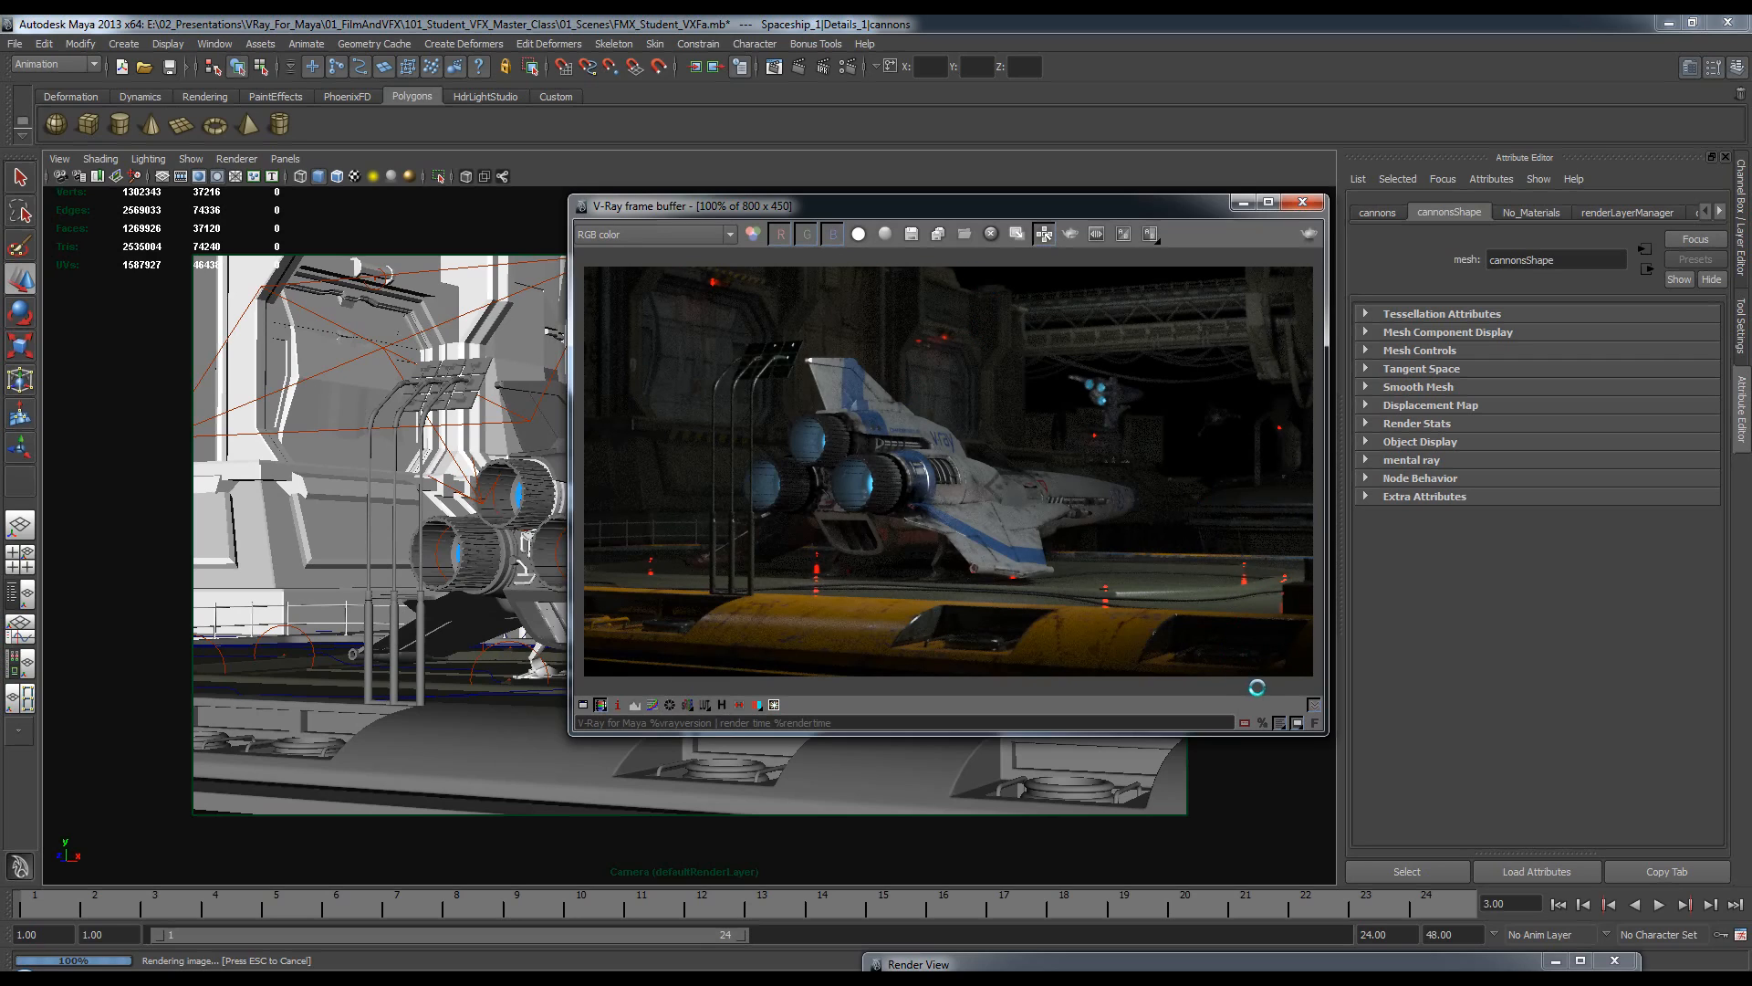
Stamp the V-Ray version and render time onto the rendered image, and close the frame buffer.
click(1244, 723)
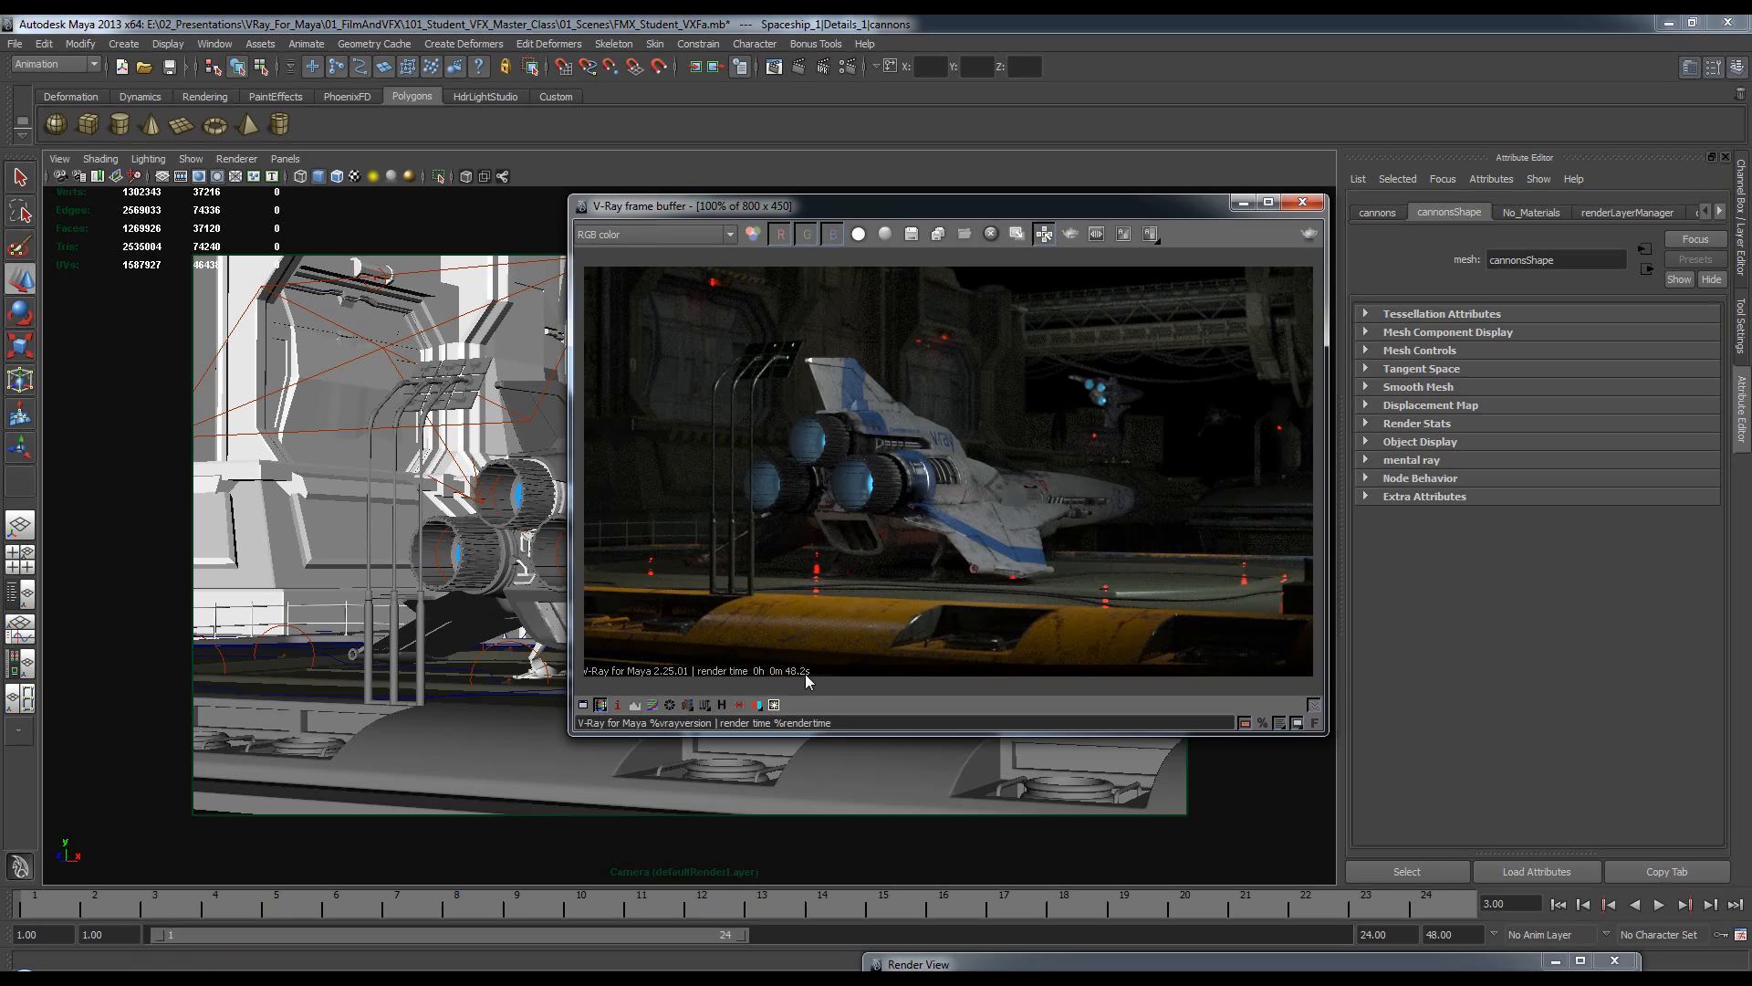
drag(853, 199, 840, 211)
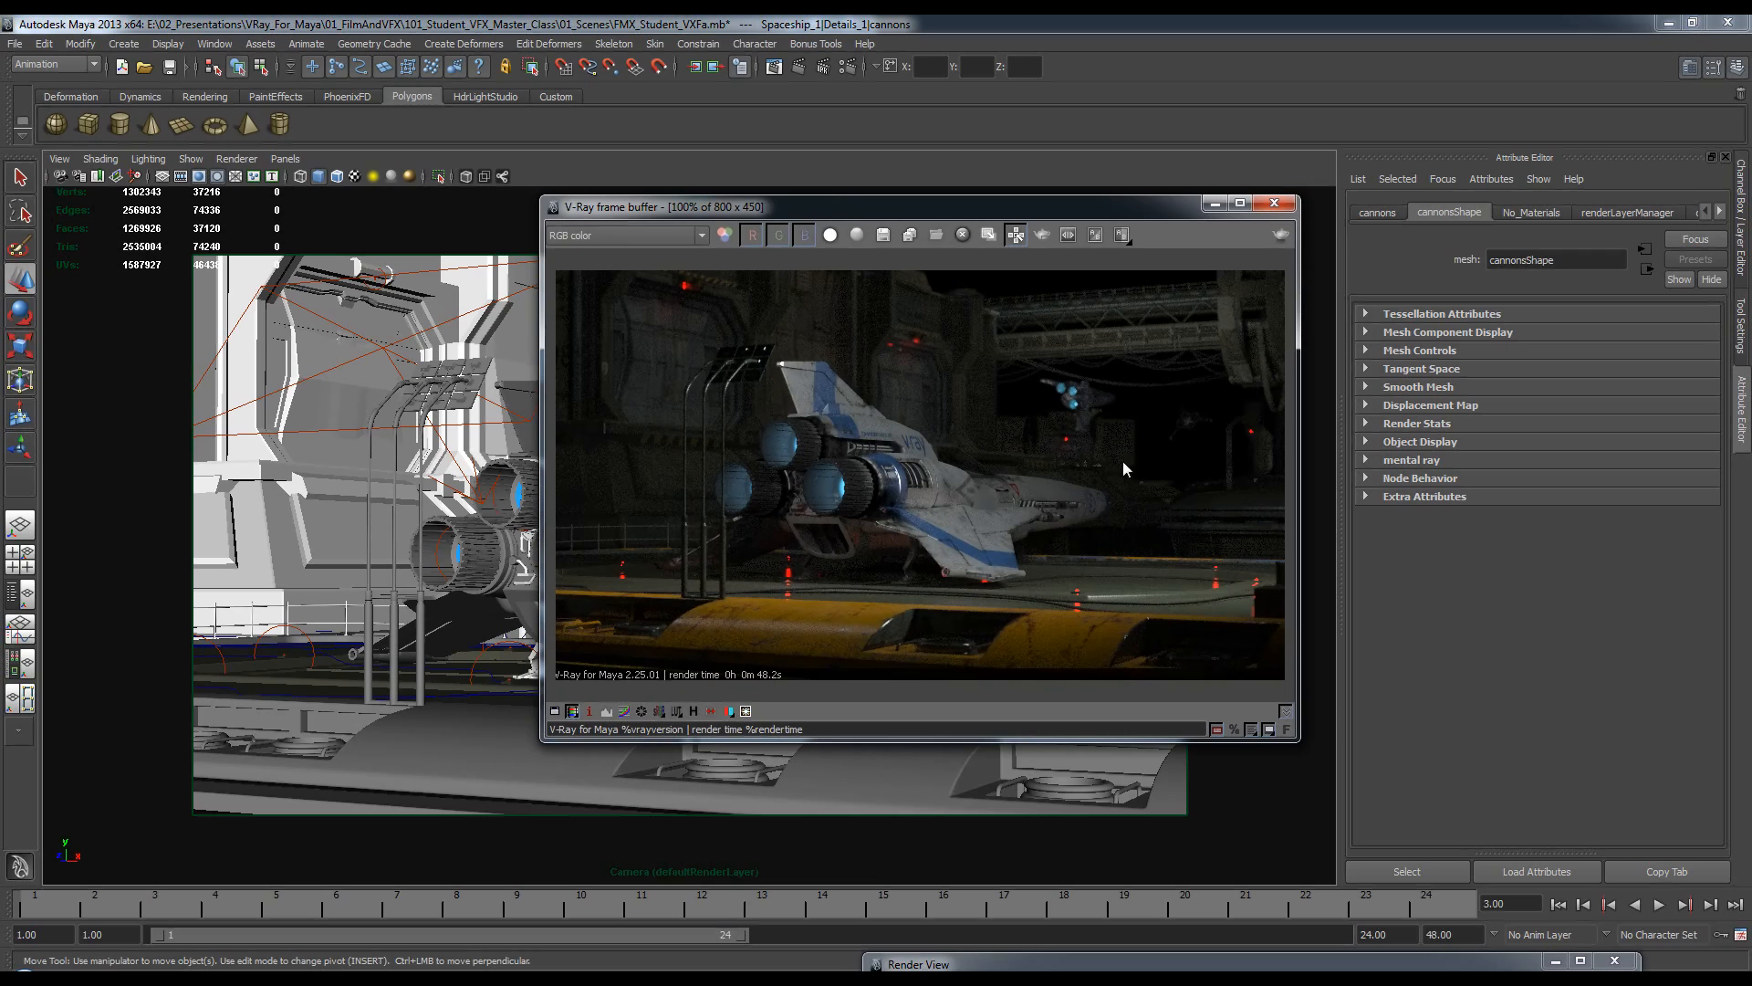
click(1274, 202)
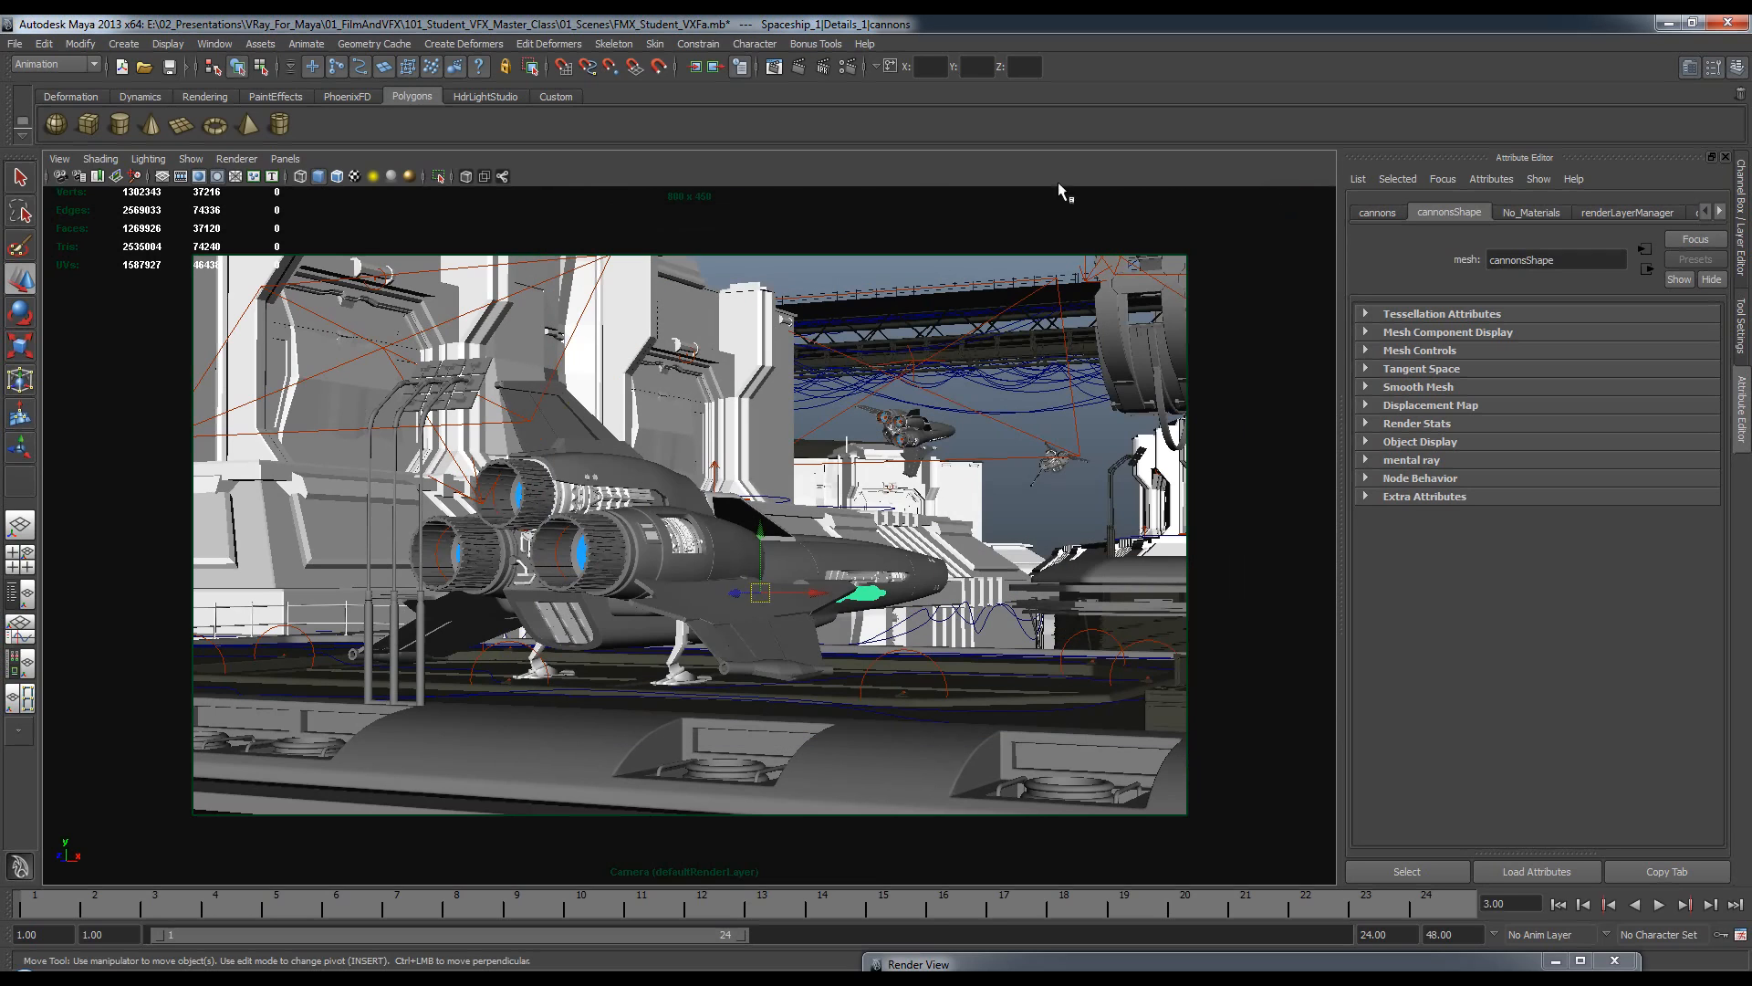
Reopen the render settings and set the output image format to vrst.
click(849, 68)
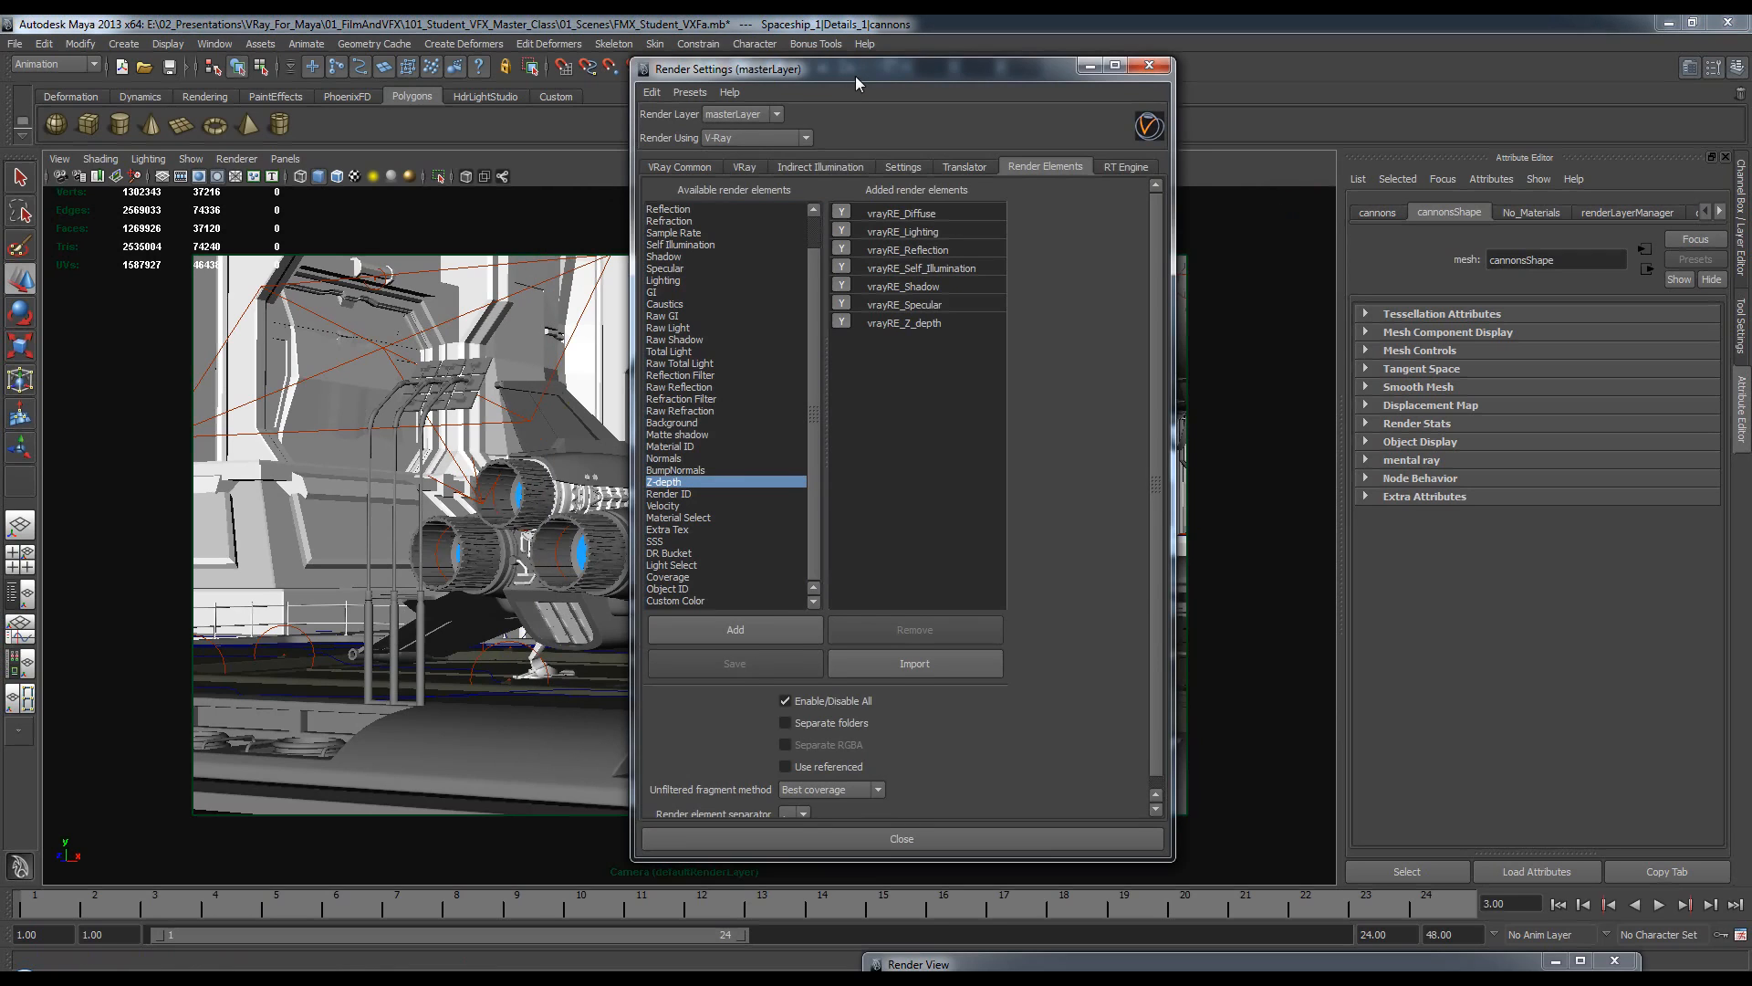
click(633, 170)
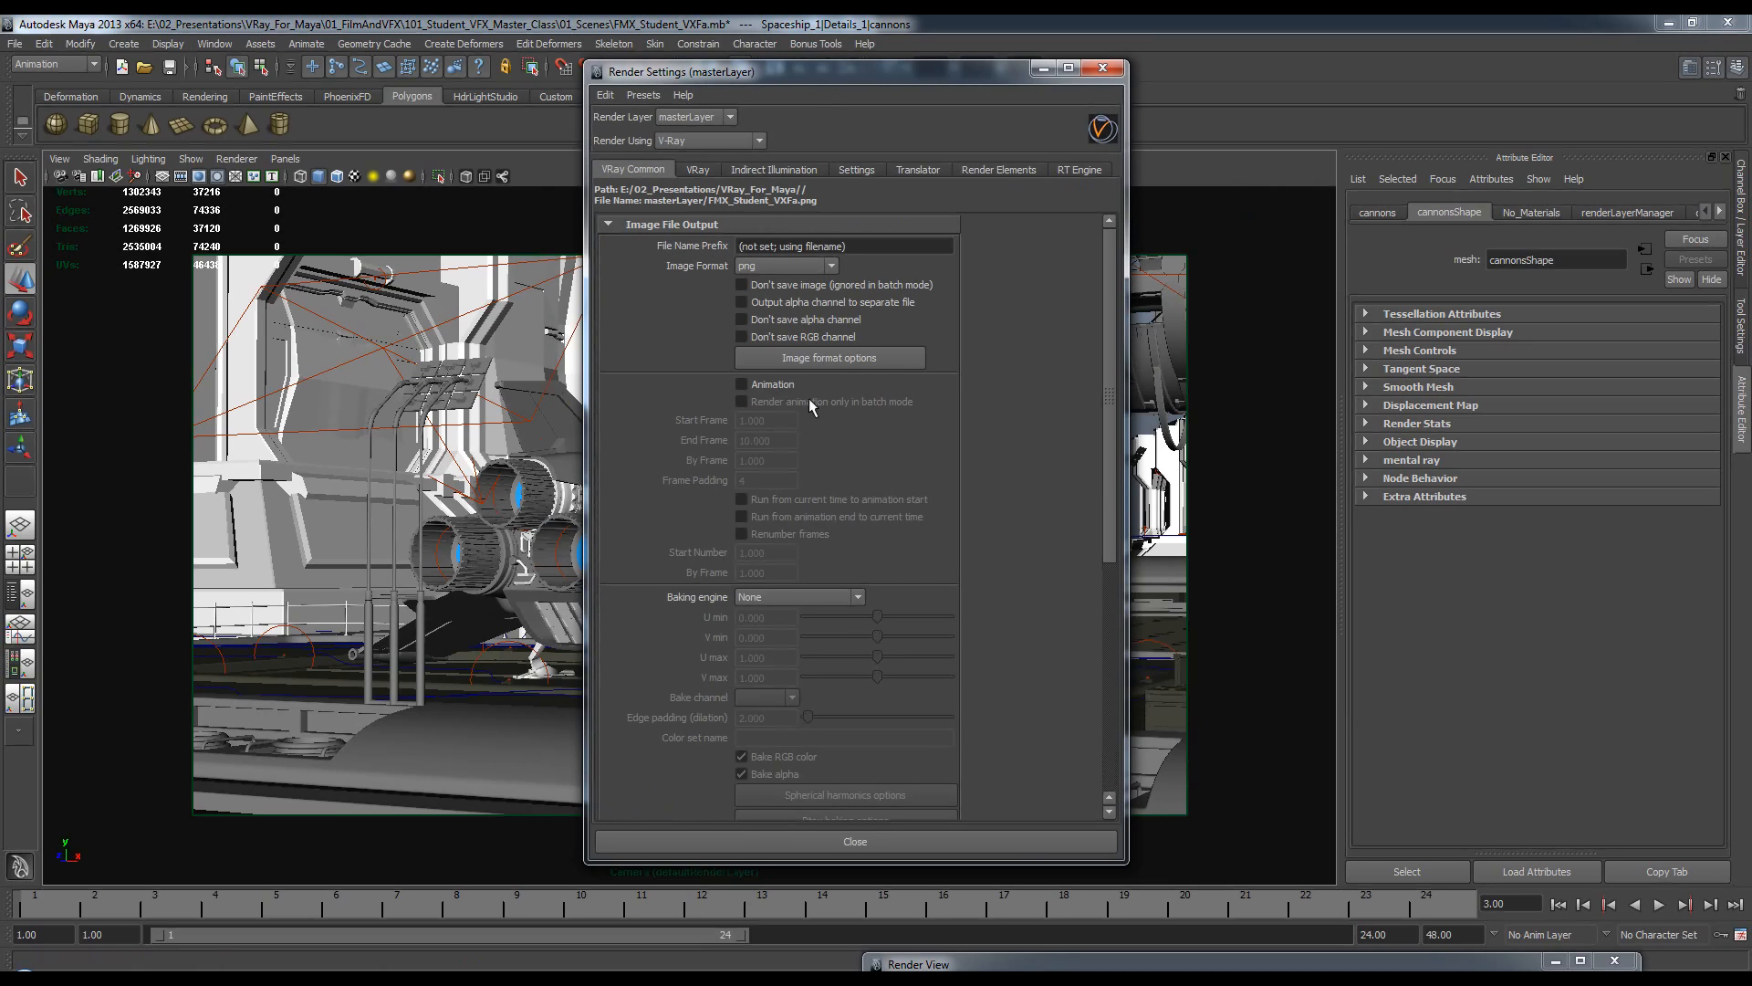
click(831, 265)
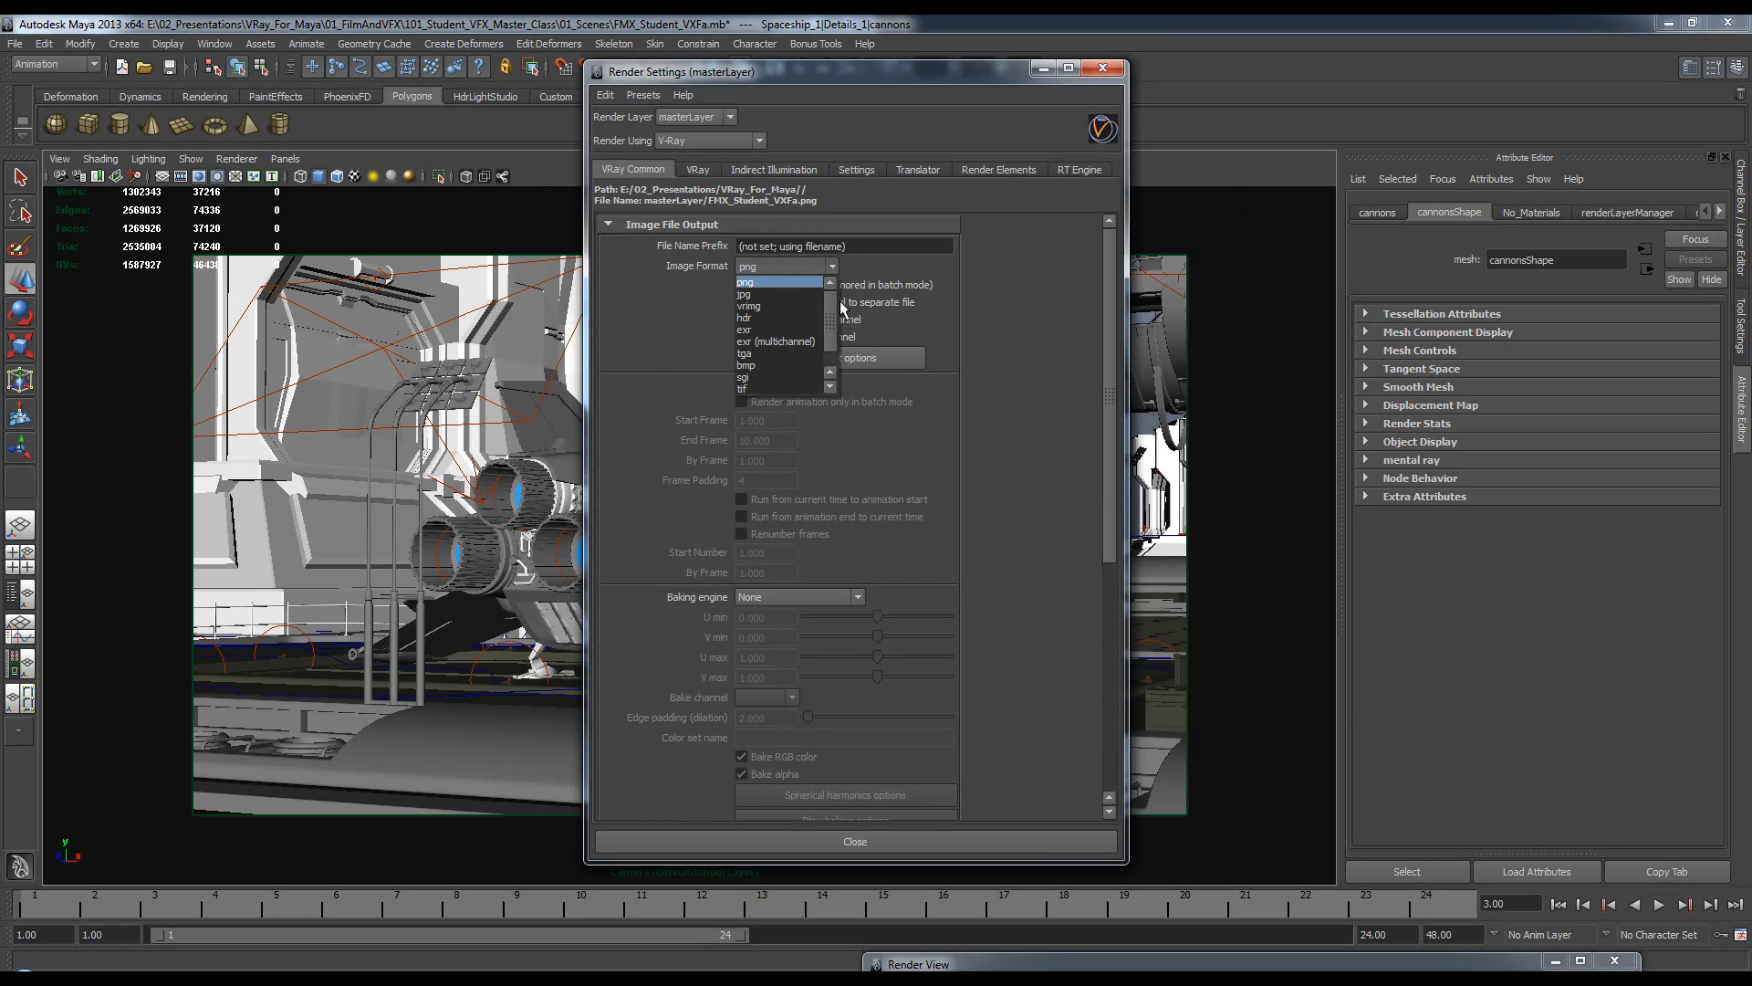
drag(830, 305, 829, 319)
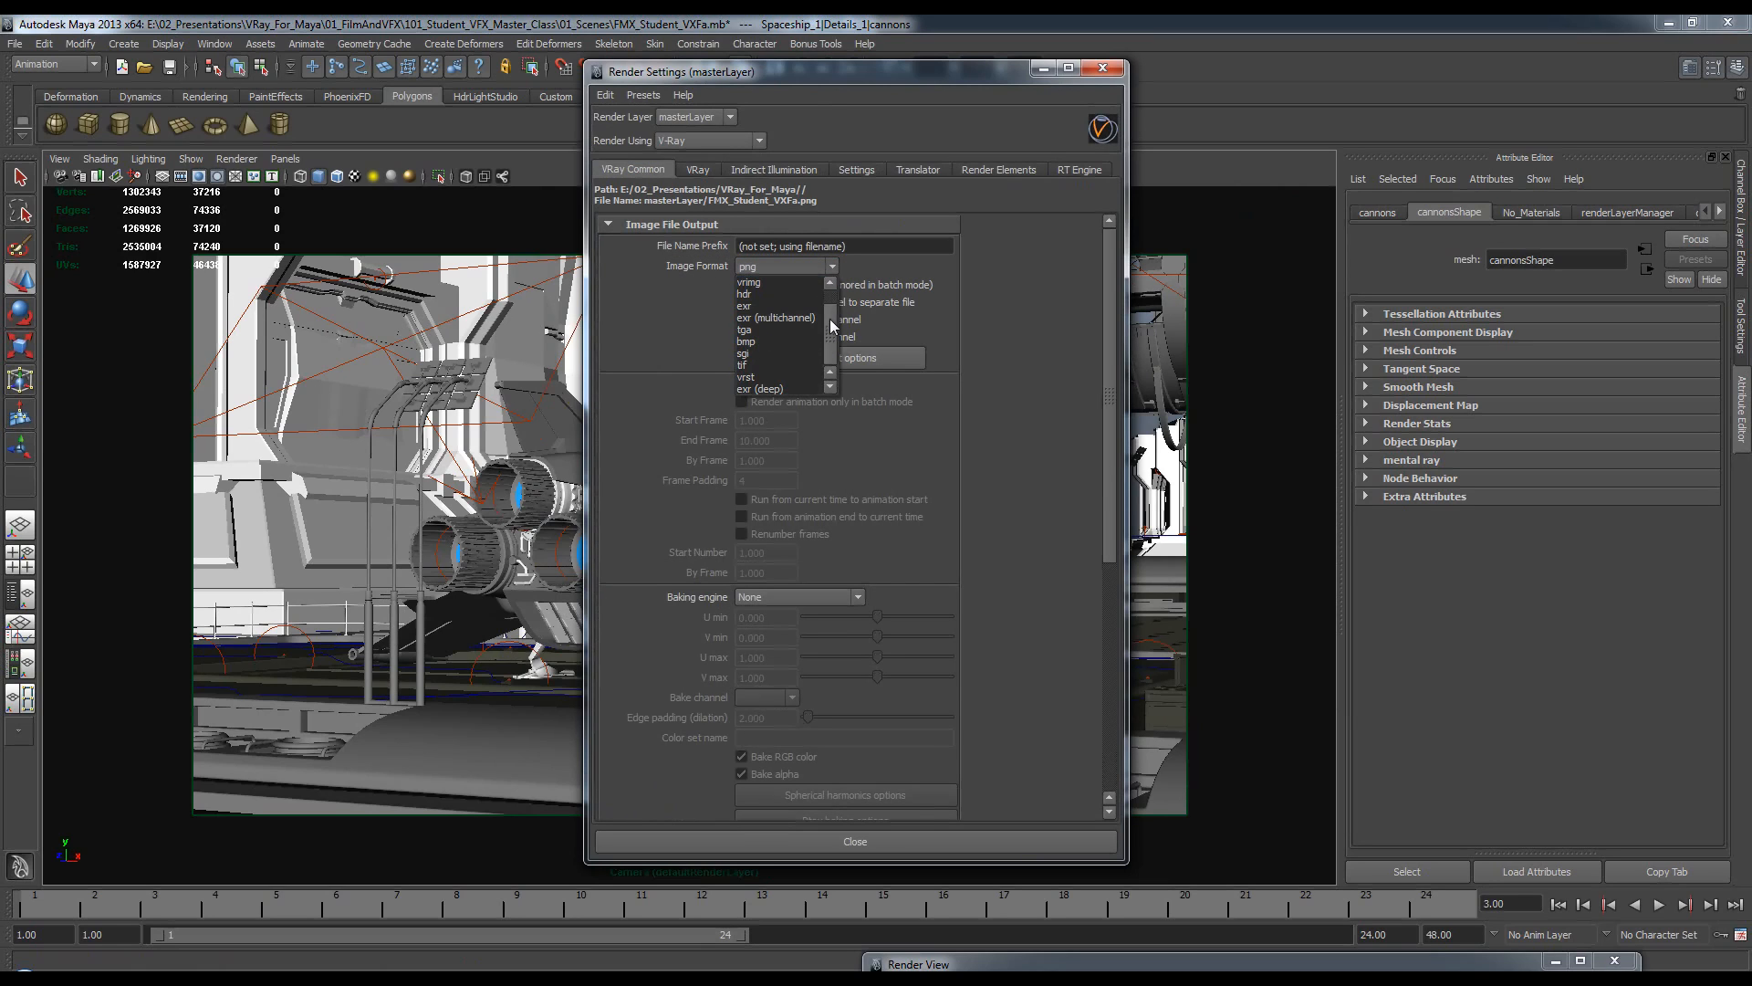
click(762, 380)
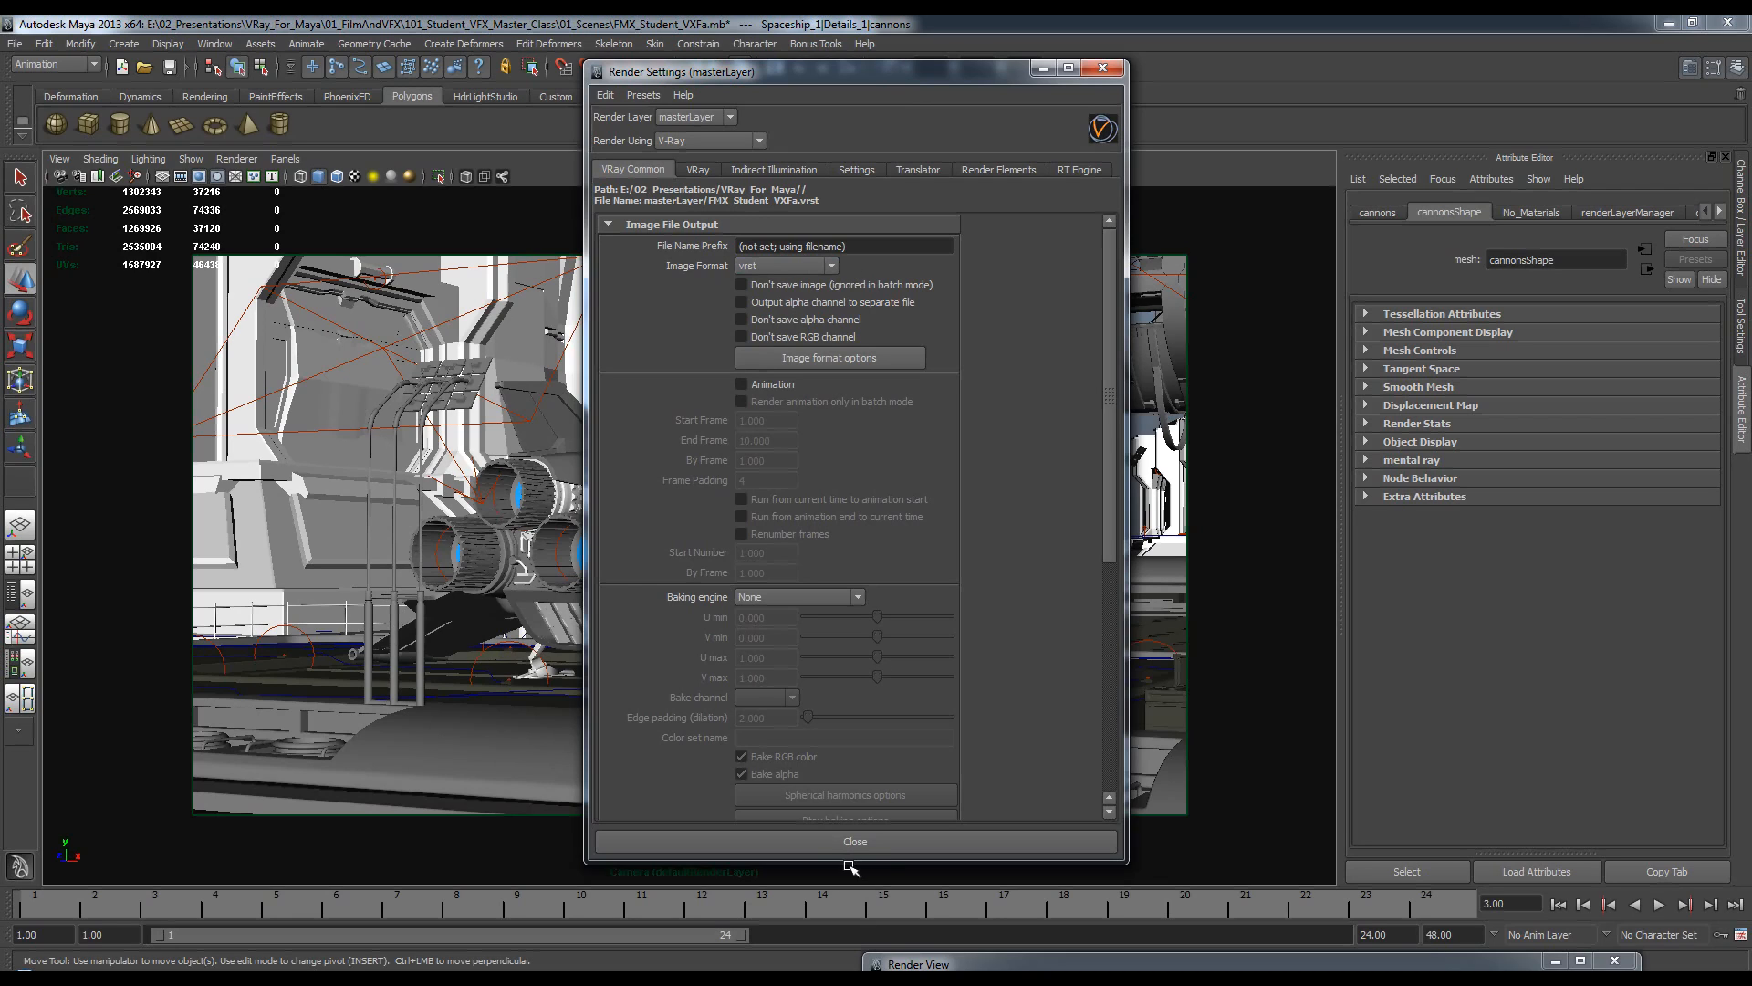
Enlarge the render settings window, check the image format choices and the file name prefix, and close the settings.
drag(850, 863, 850, 940)
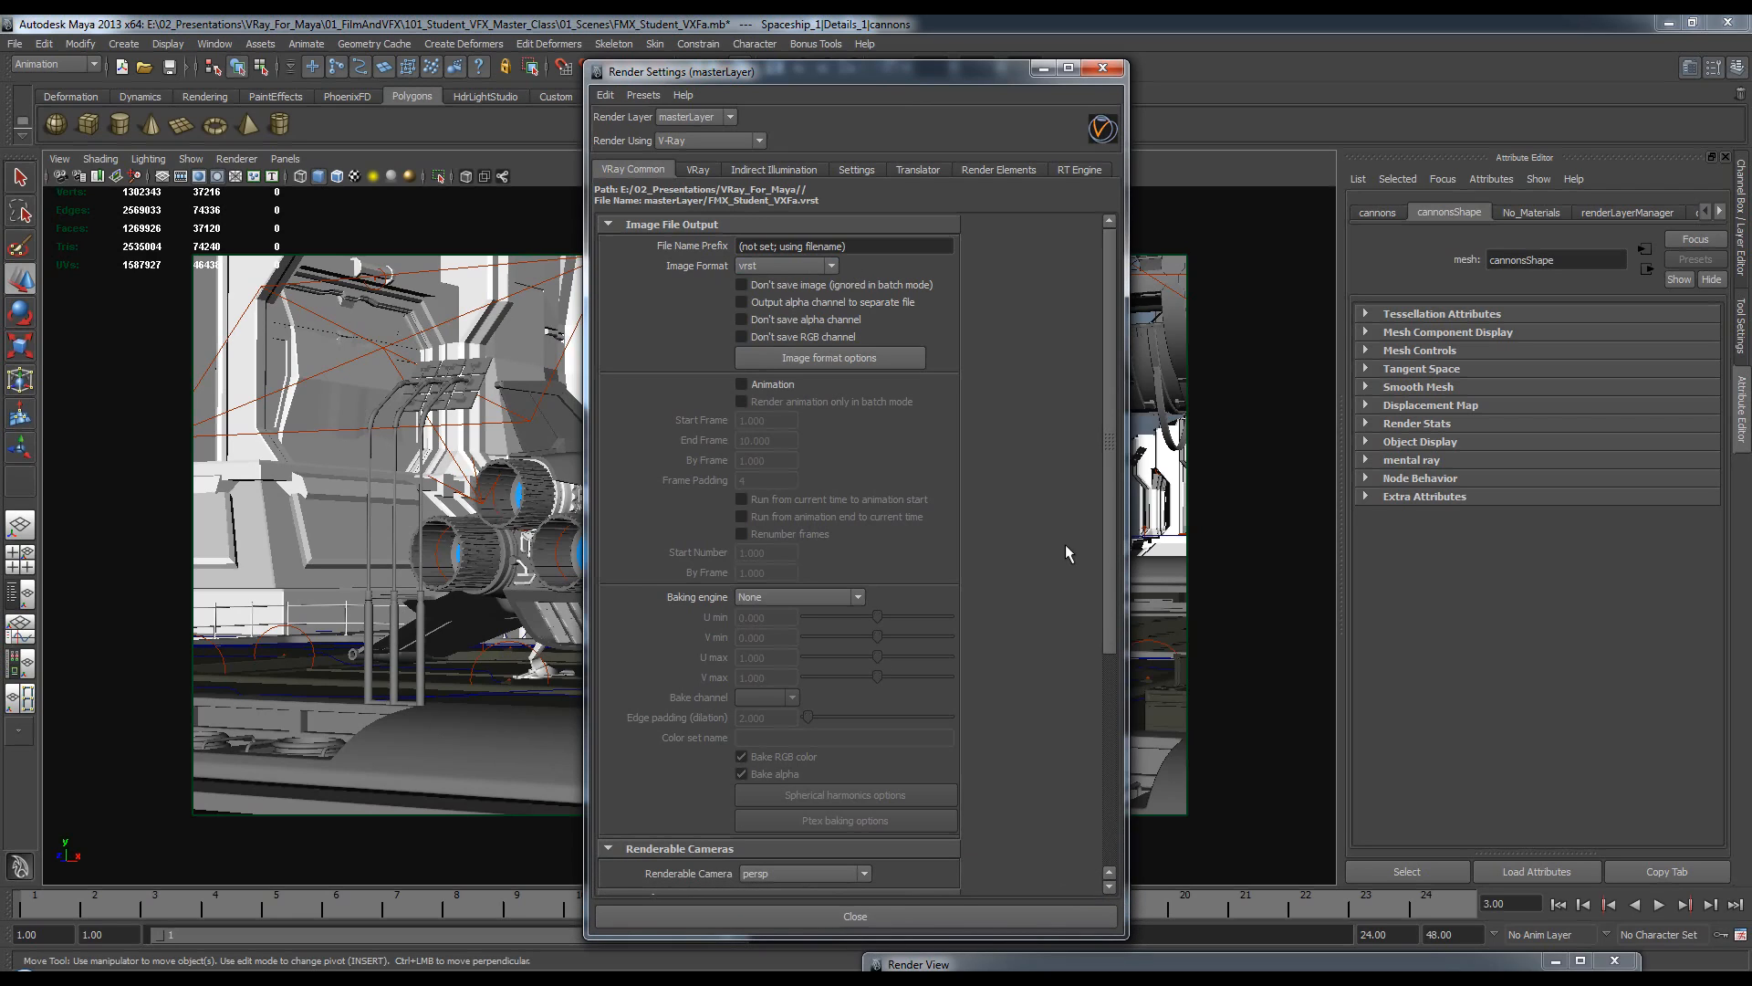
drag(890, 61, 881, 37)
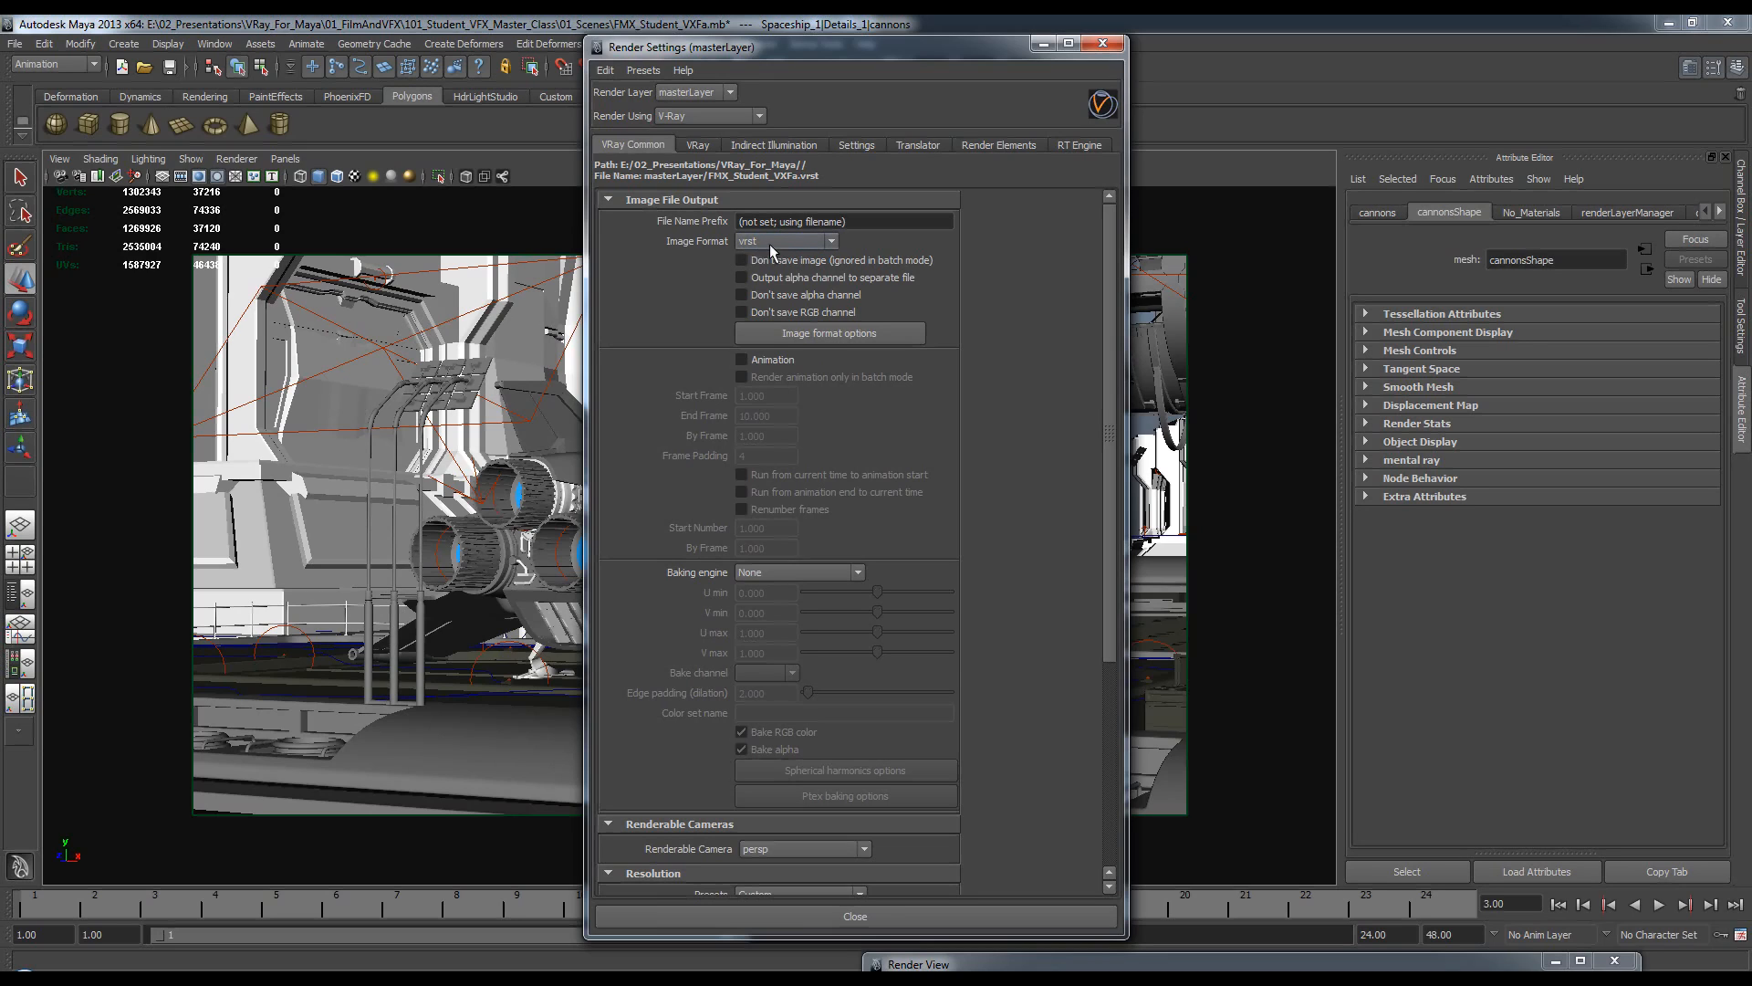
click(817, 243)
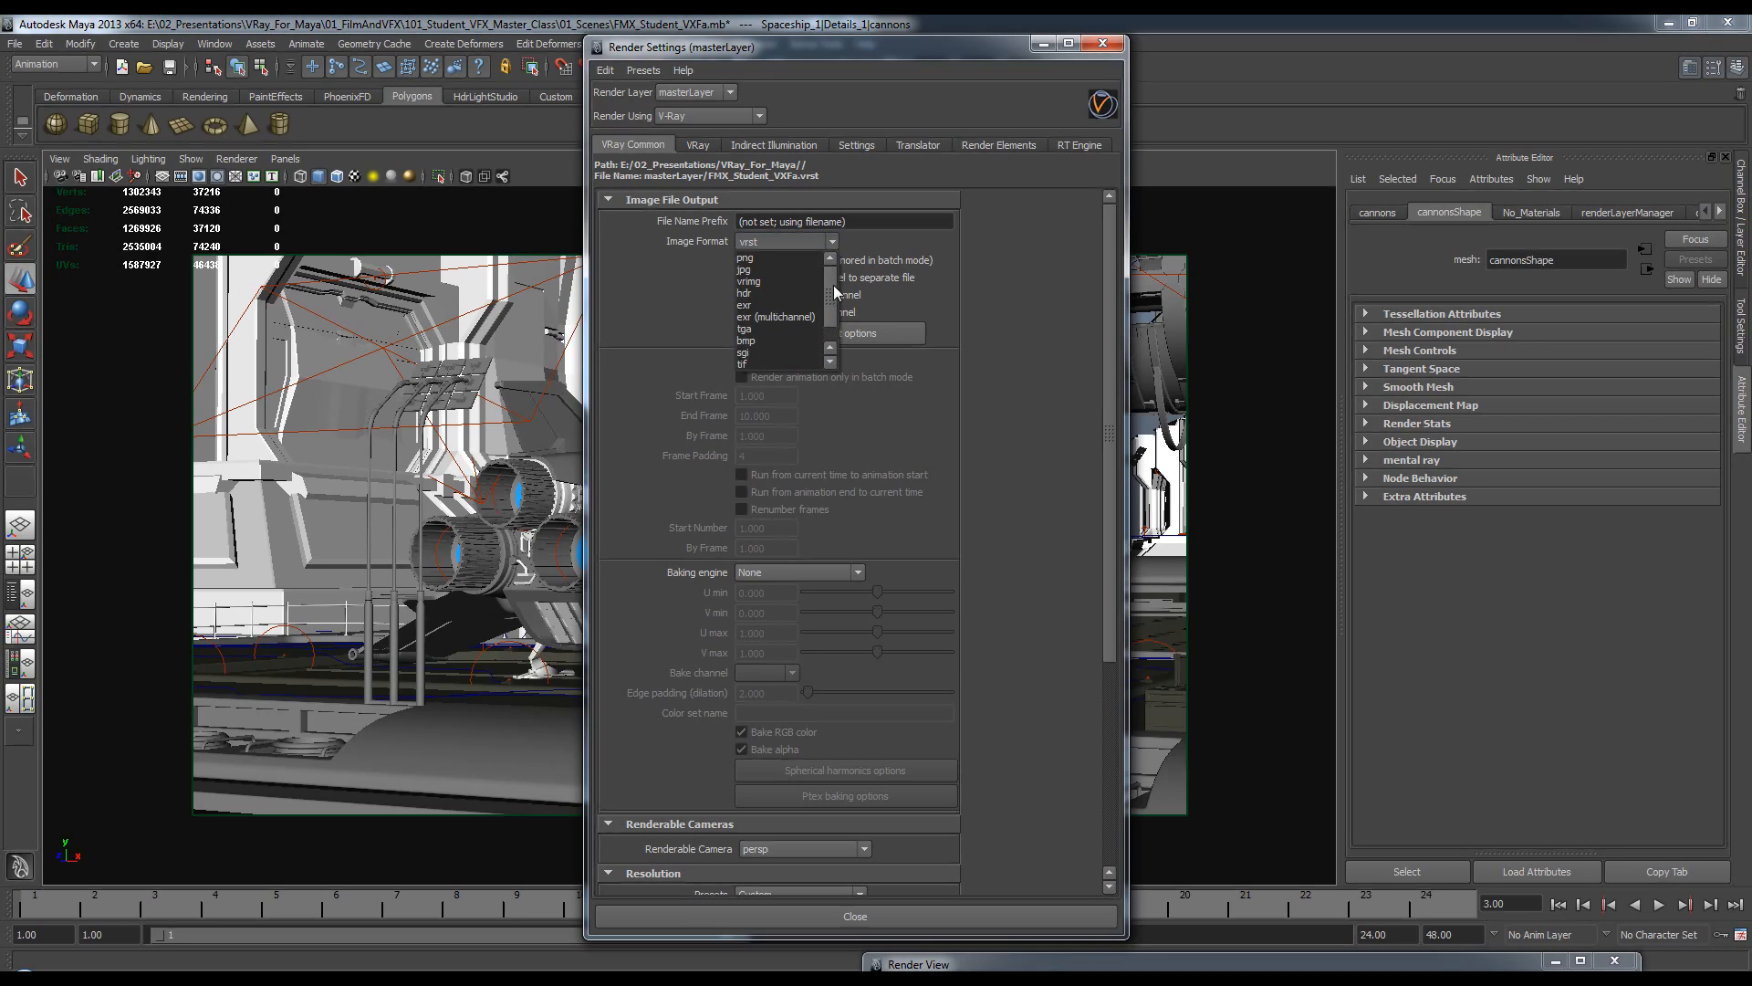
click(754, 355)
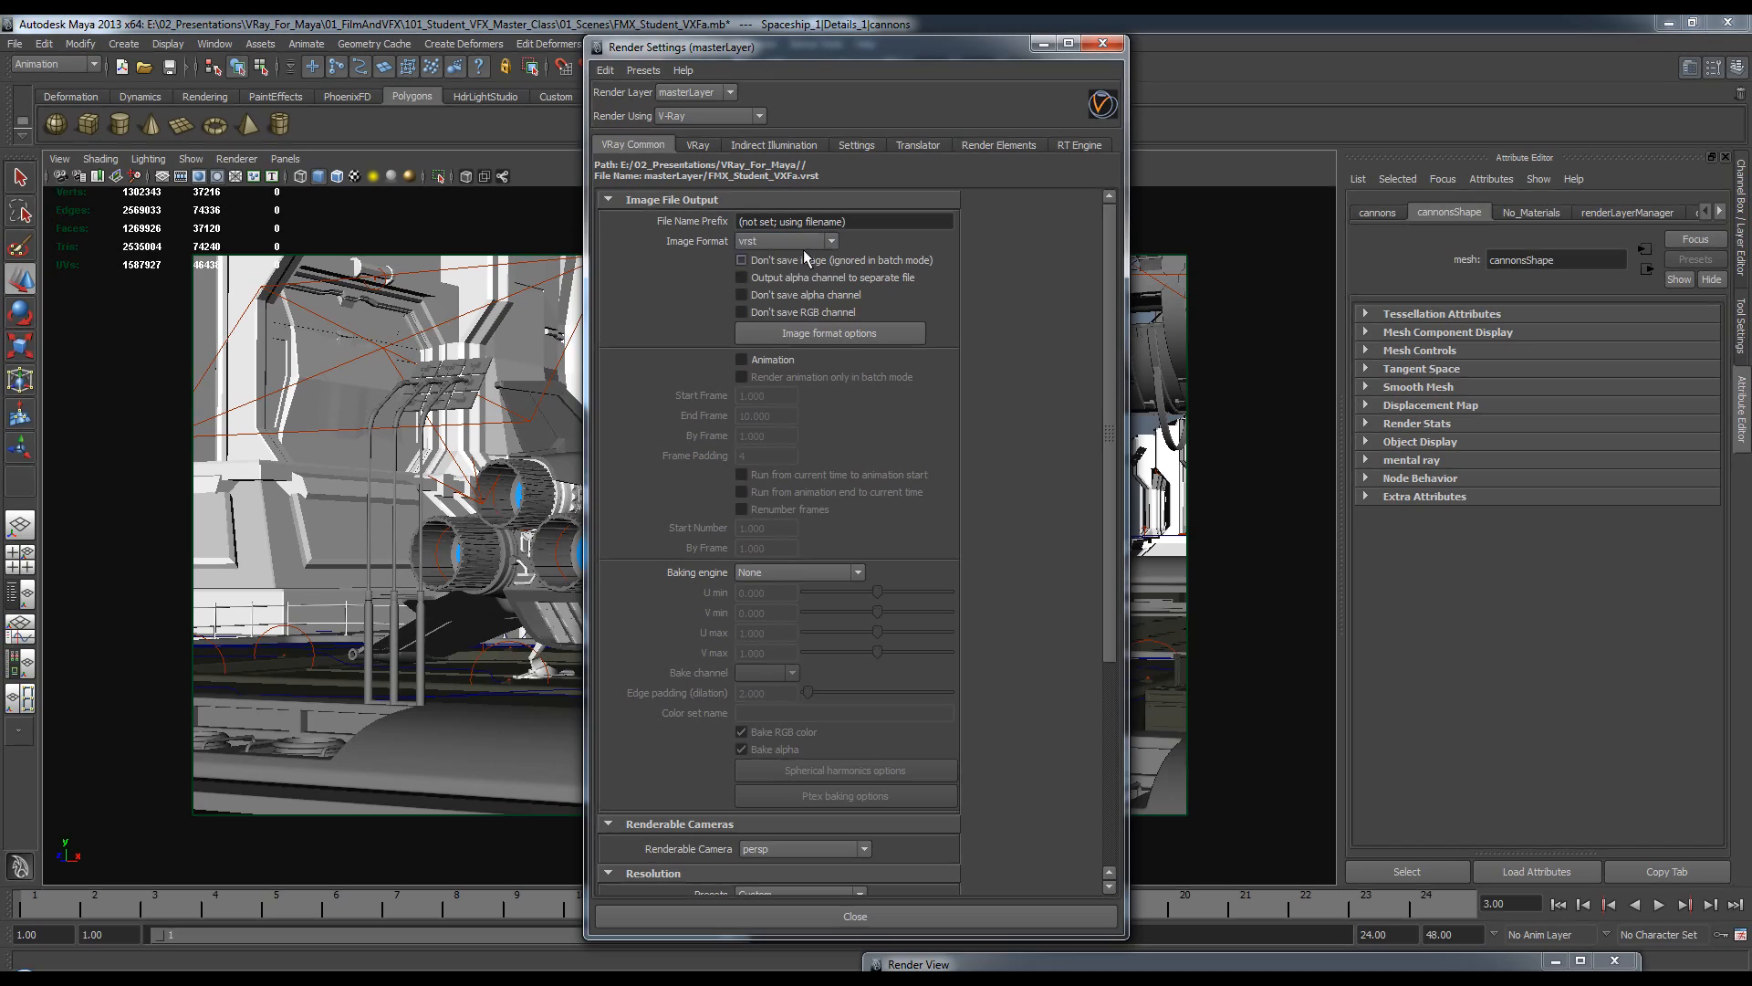
click(868, 223)
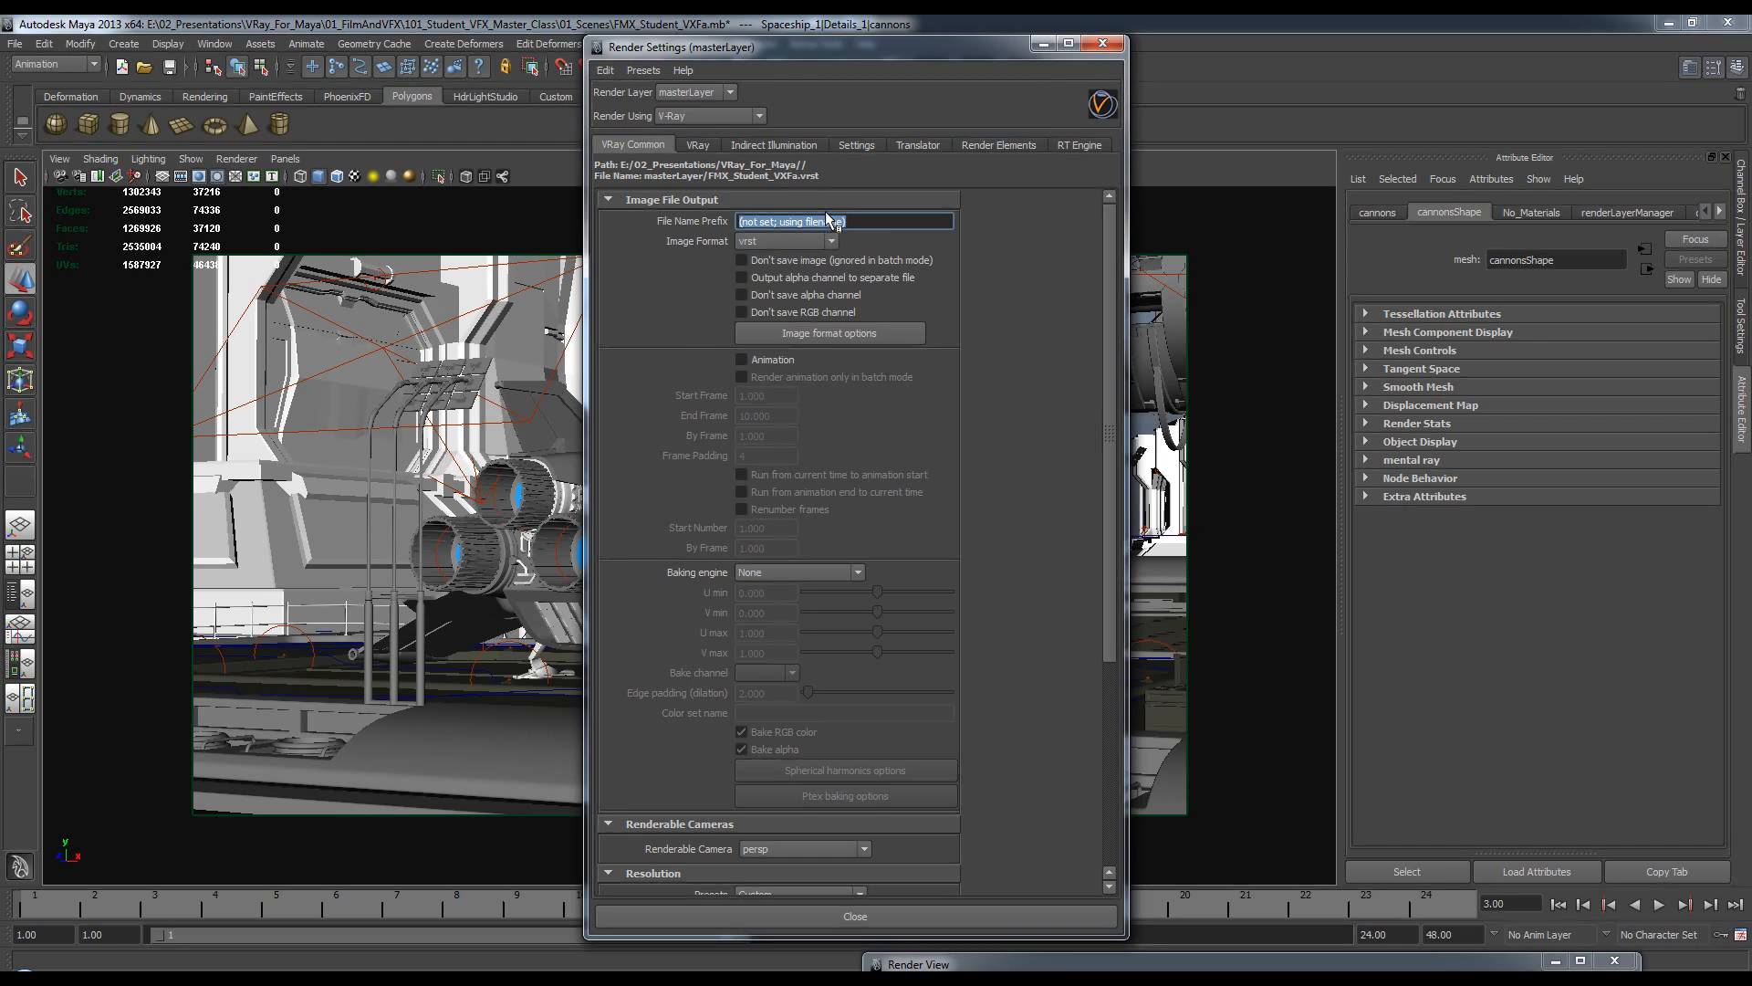
click(1102, 44)
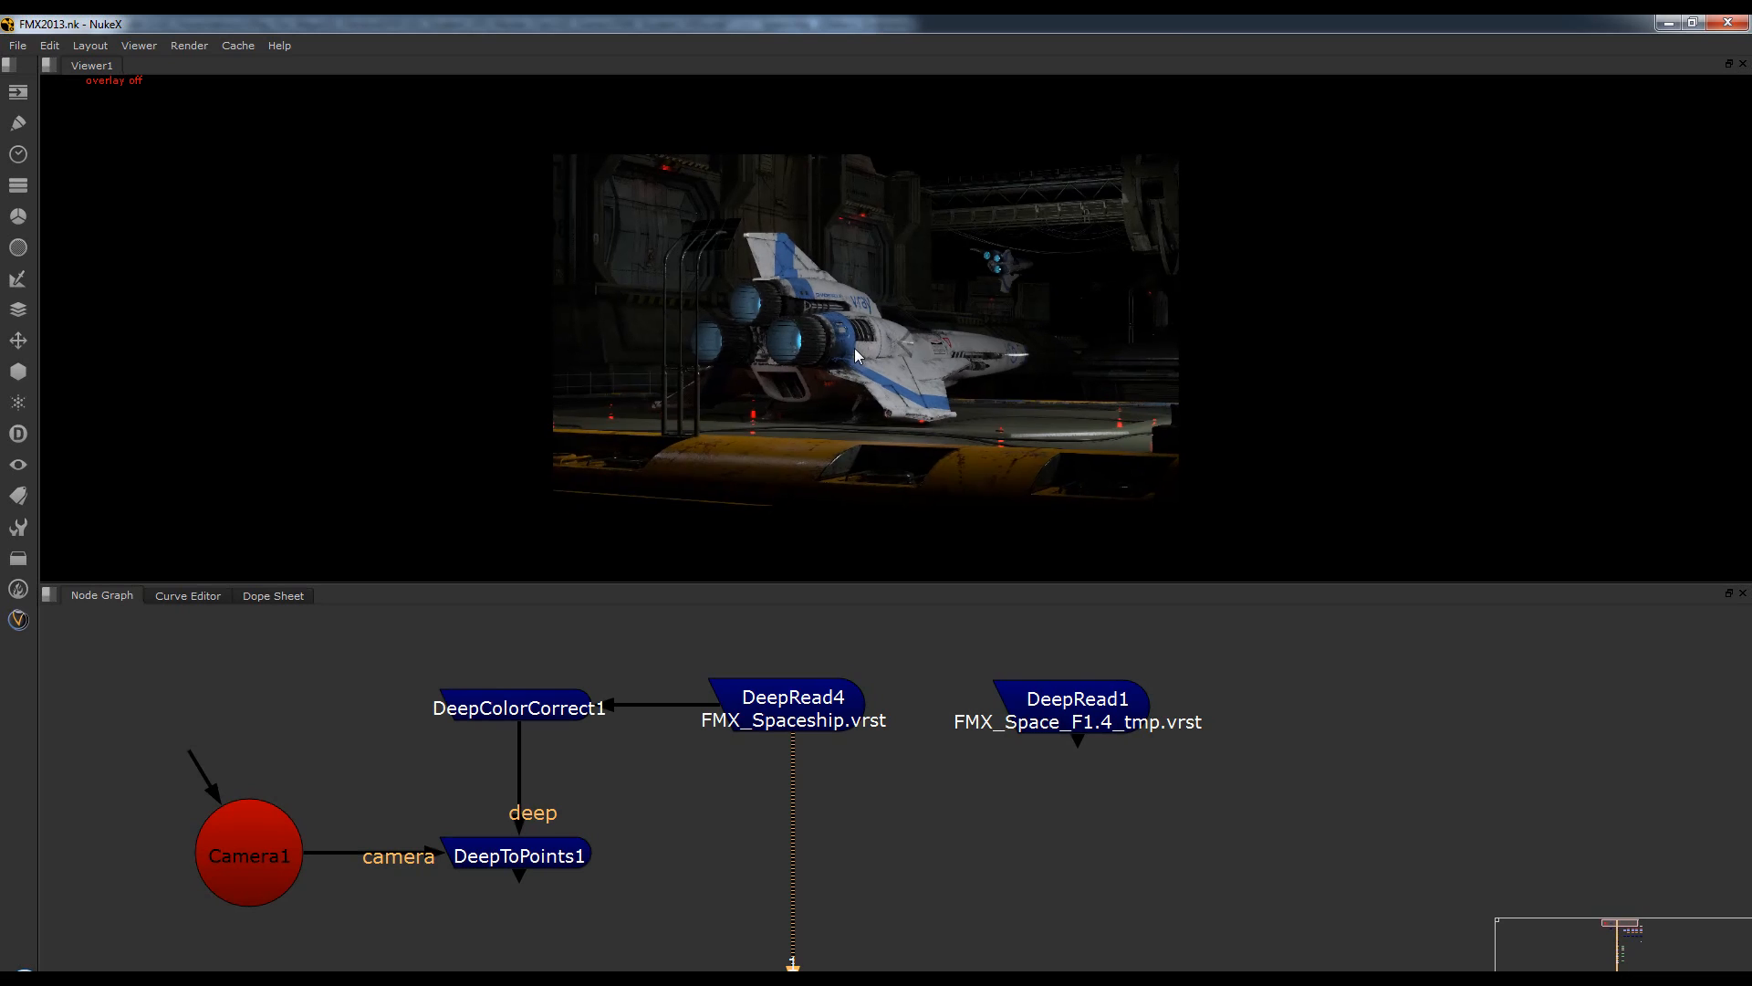
Switch to NukeX, inspect the rendered spaceship image up close, and give the viewer more height above the node graph.
scroll(854, 359, up, 4)
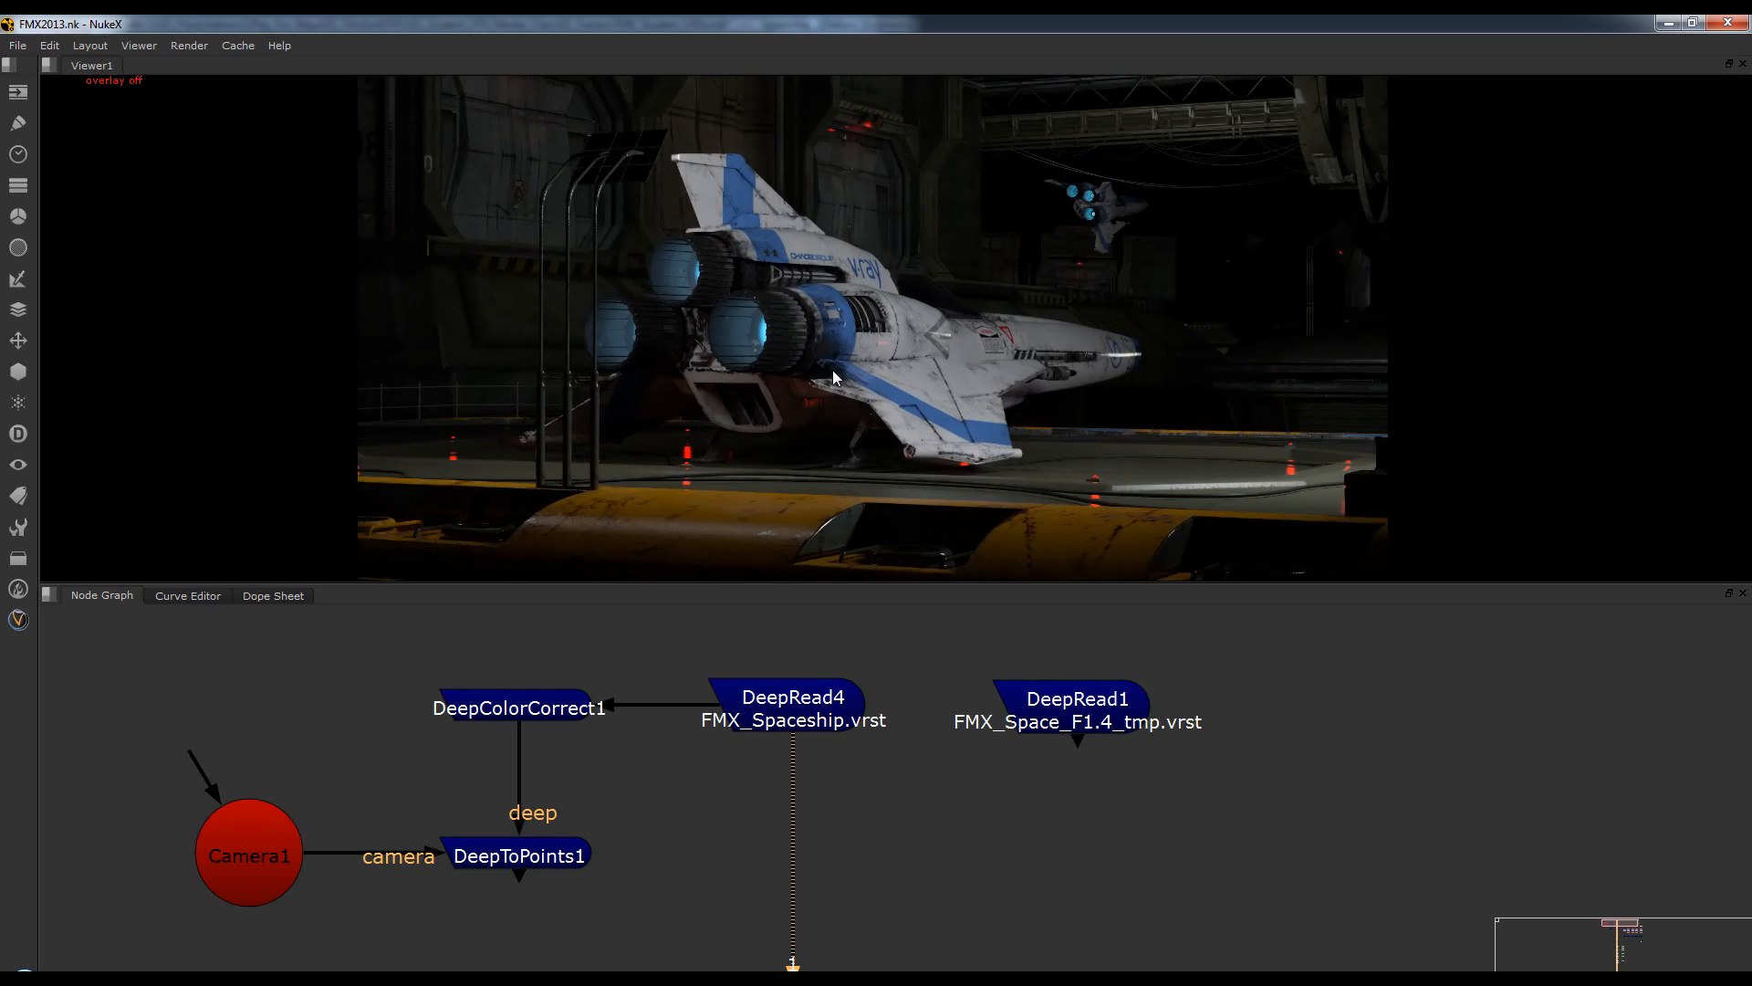
middle_drag(777, 352, 768, 427)
scroll(771, 424, up, 4)
scroll(774, 422, down, 4)
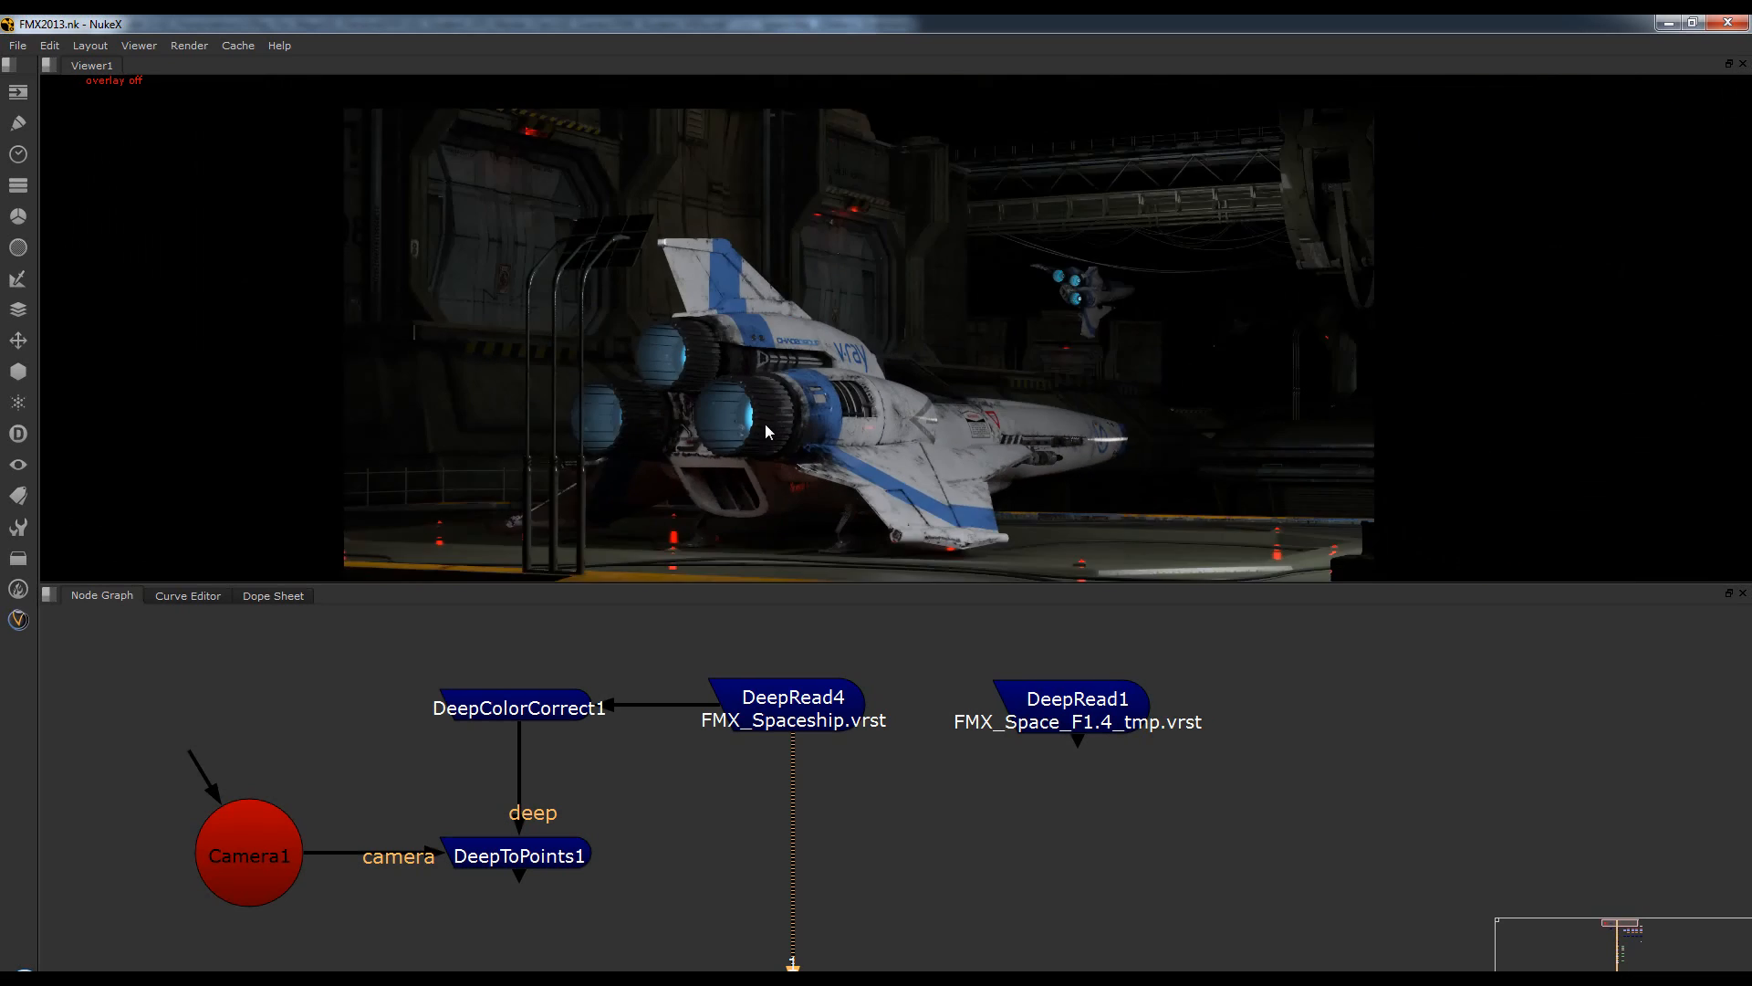
middle_drag(879, 378, 873, 358)
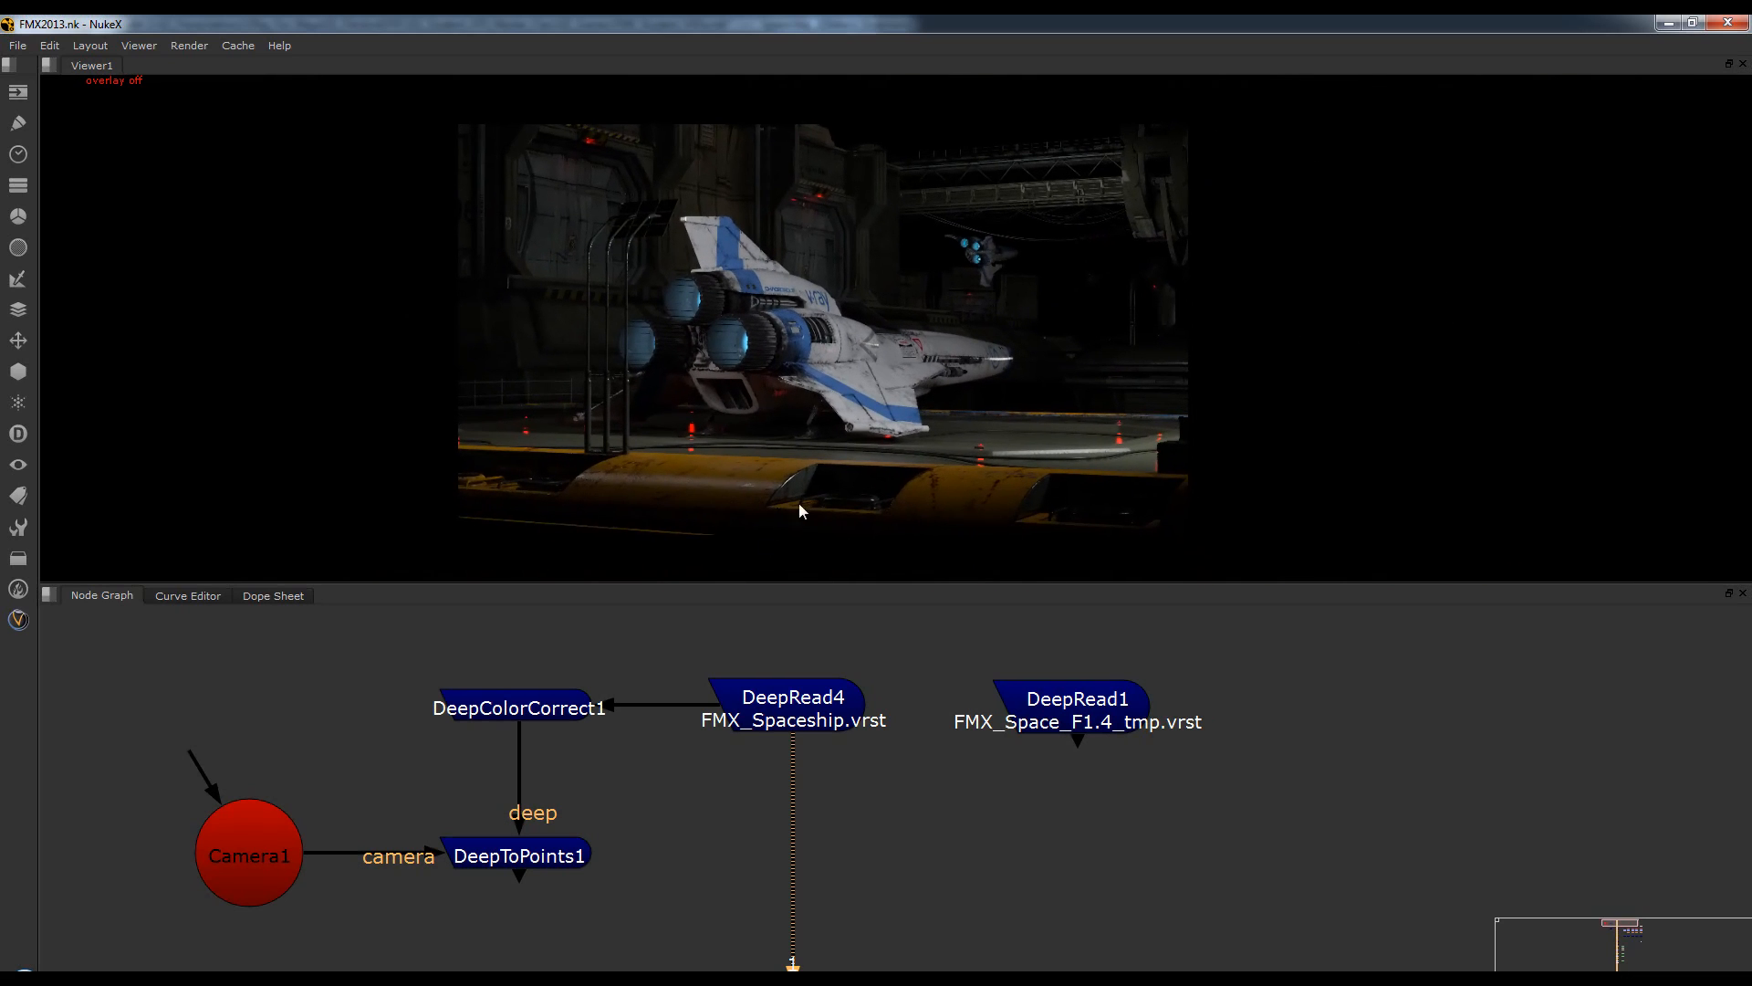
drag(815, 584, 821, 653)
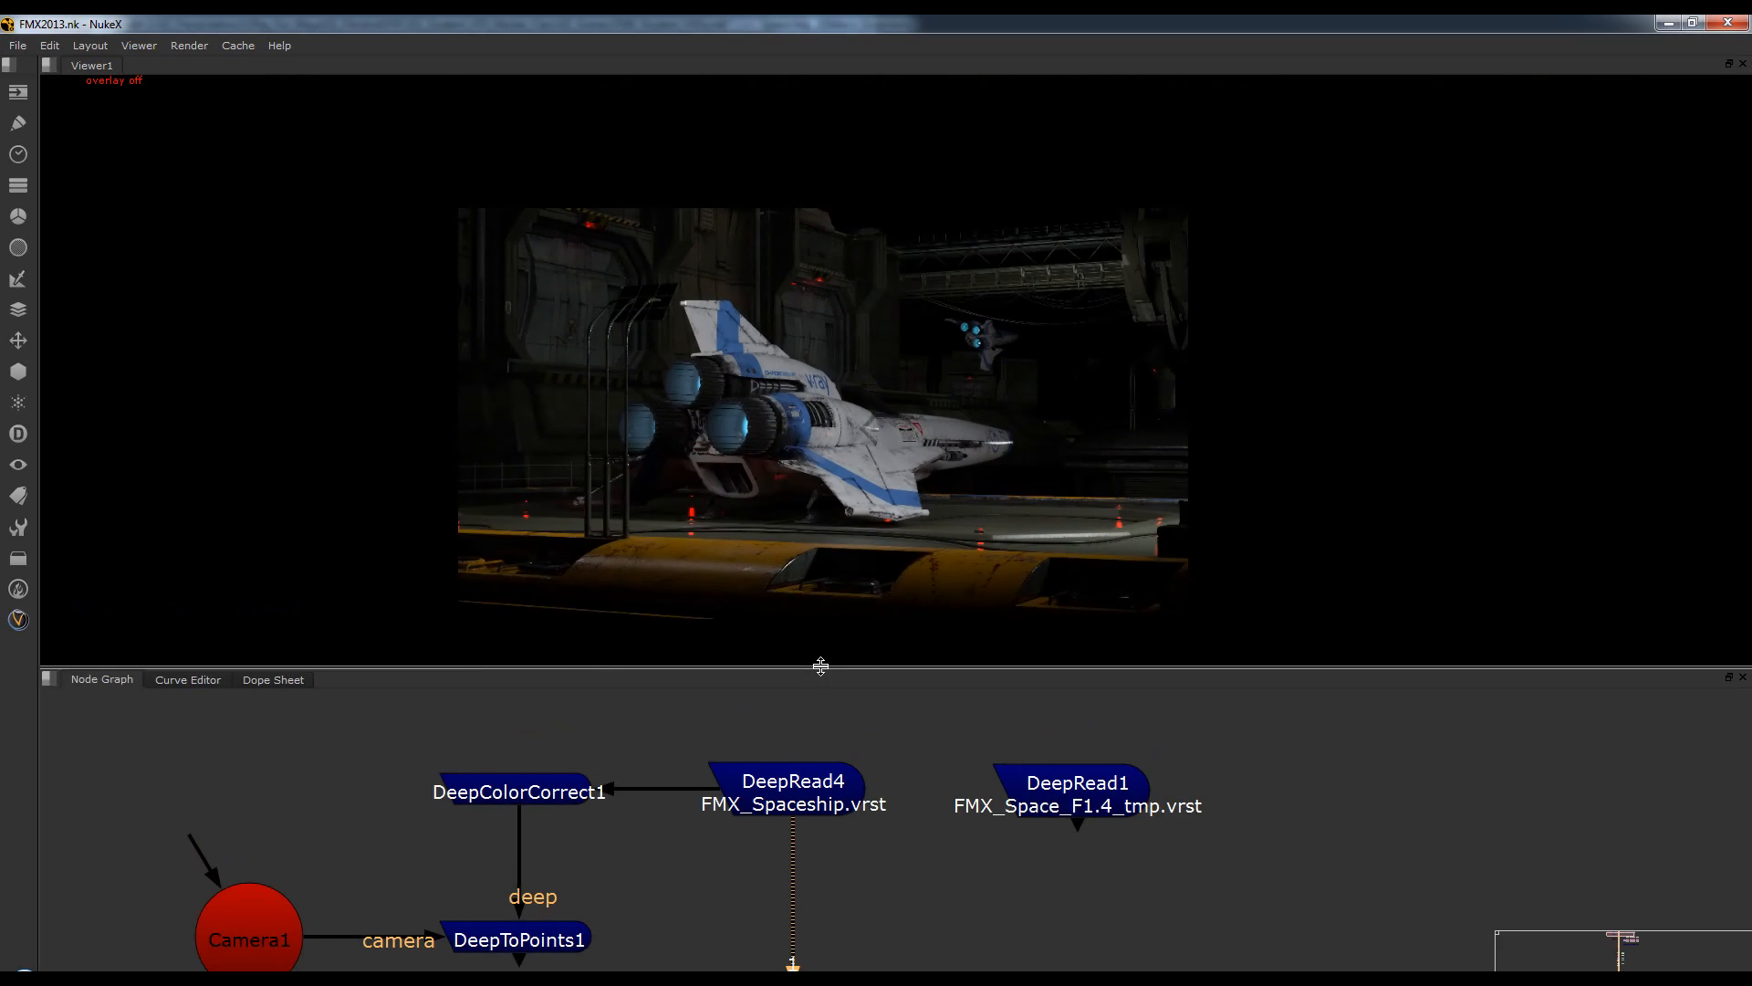
middle_drag(849, 433, 853, 385)
scroll(858, 412, up, 1)
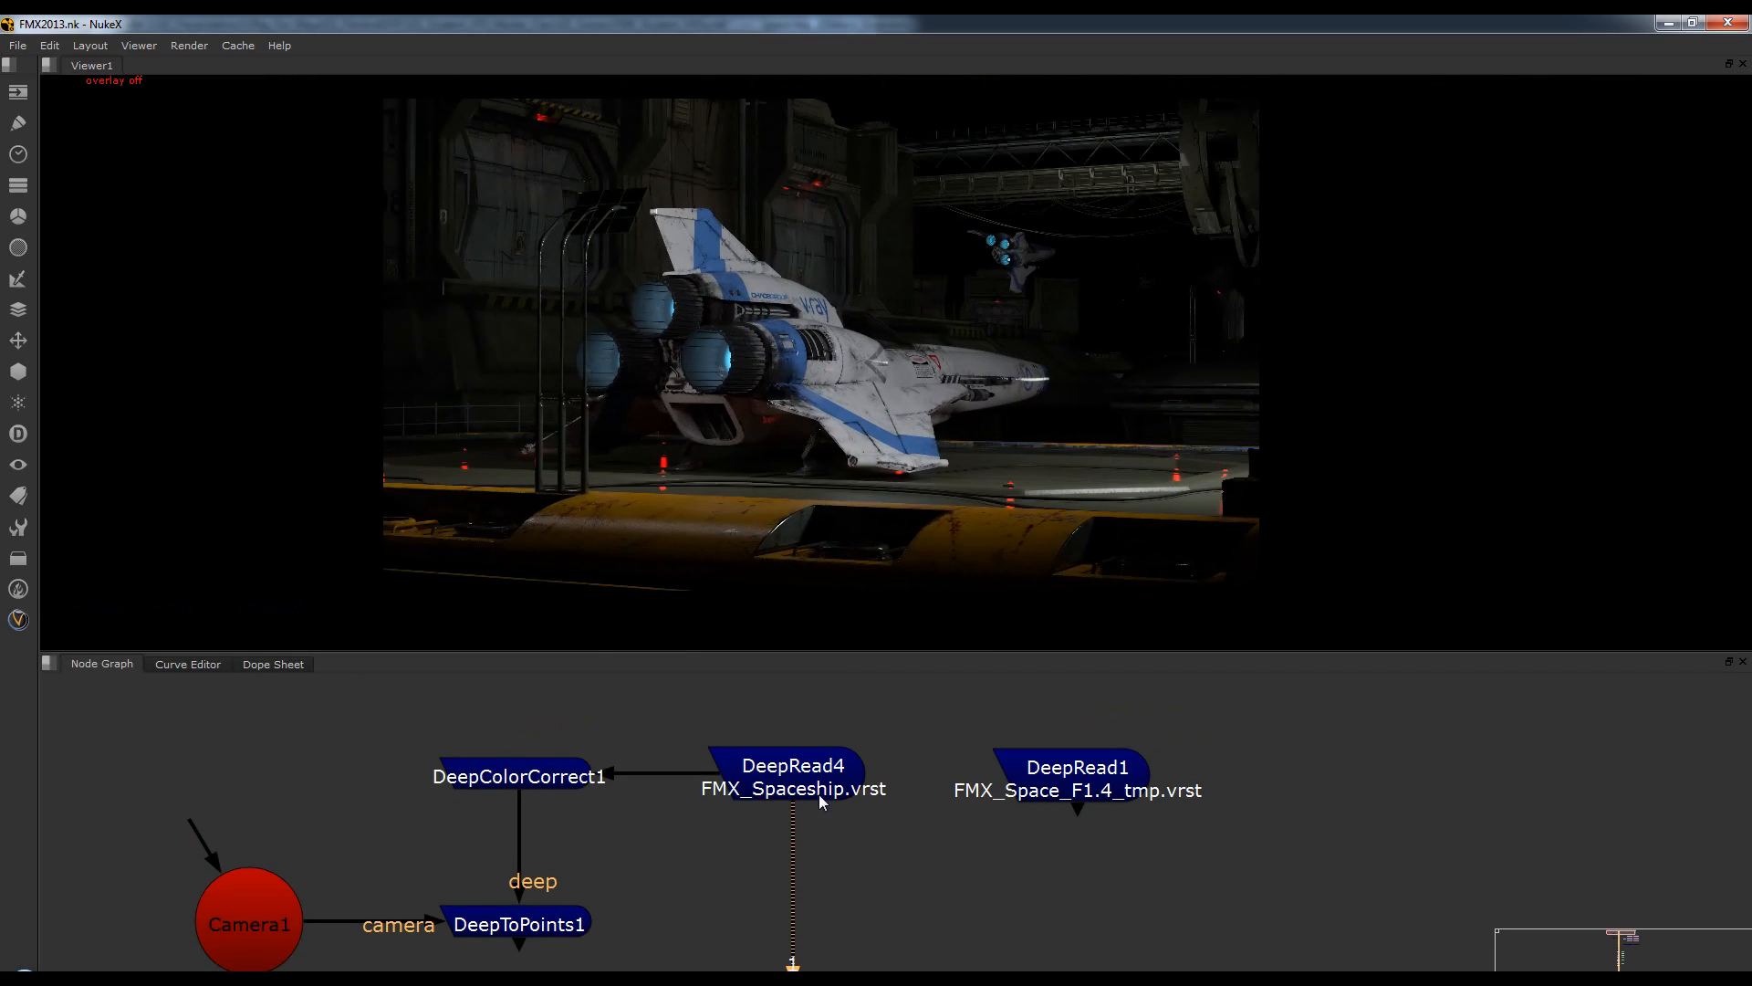
Select the FMX_Spaceship.vrst deep read node, open the DeepToPoints1 properties, and show the deep data as a point cloud in the 3D view.
double_click(805, 777)
click(697, 889)
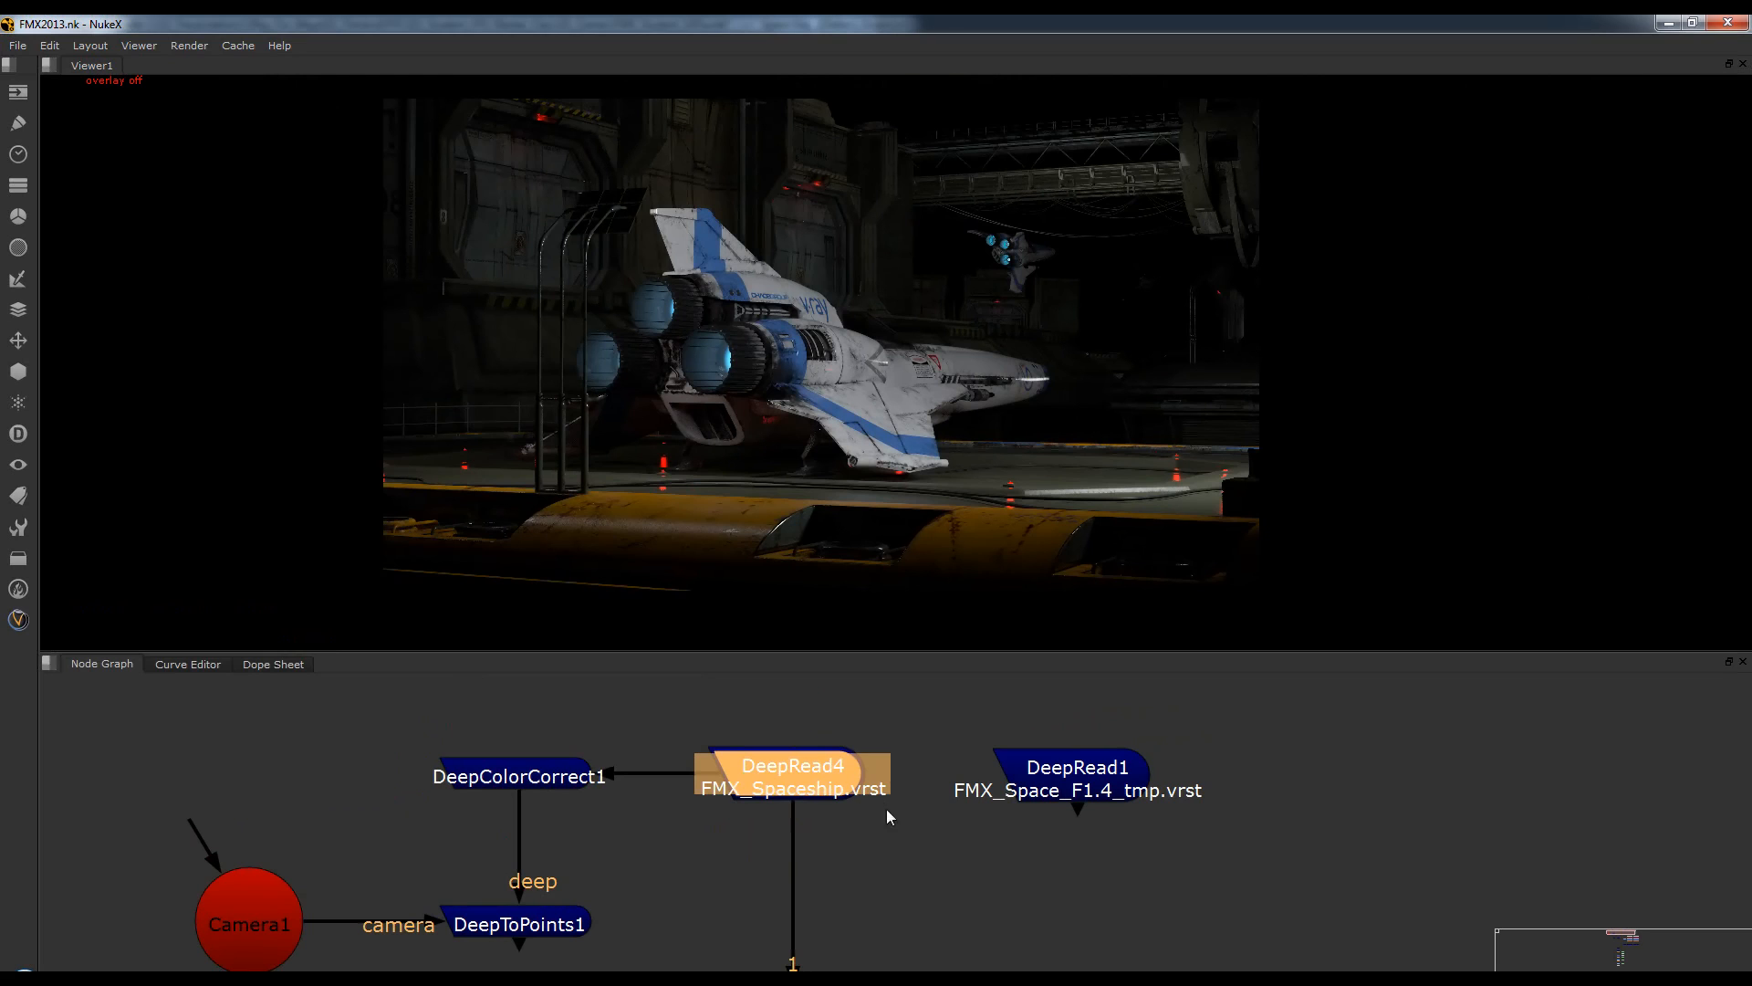
double_click(509, 922)
key(Tab)
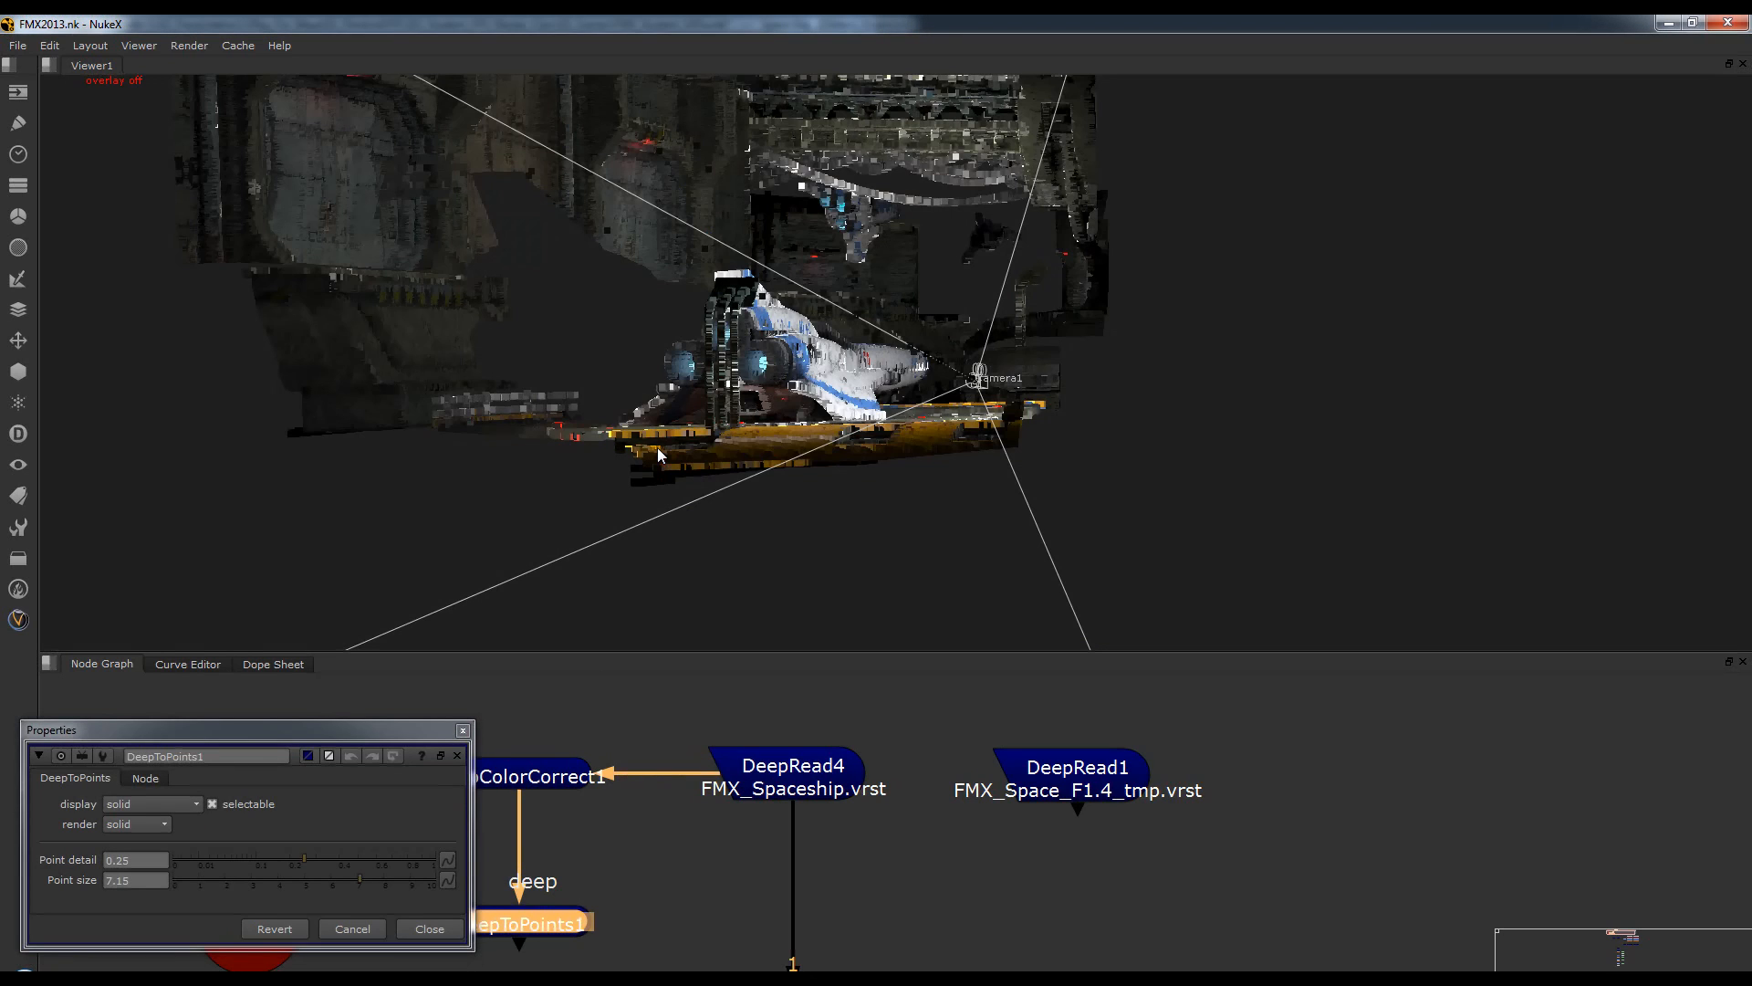
Select the camera, examine the spaceship point cloud from several angles, close the DeepToPoints1 properties, and return to the 2D view.
click(946, 380)
ctrl+drag(1042, 409, 787, 484)
scroll(821, 411, down, 5)
ctrl+drag(838, 384, 846, 407)
alt+middle_drag(846, 407, 922, 386)
ctrl+drag(921, 385, 1091, 316)
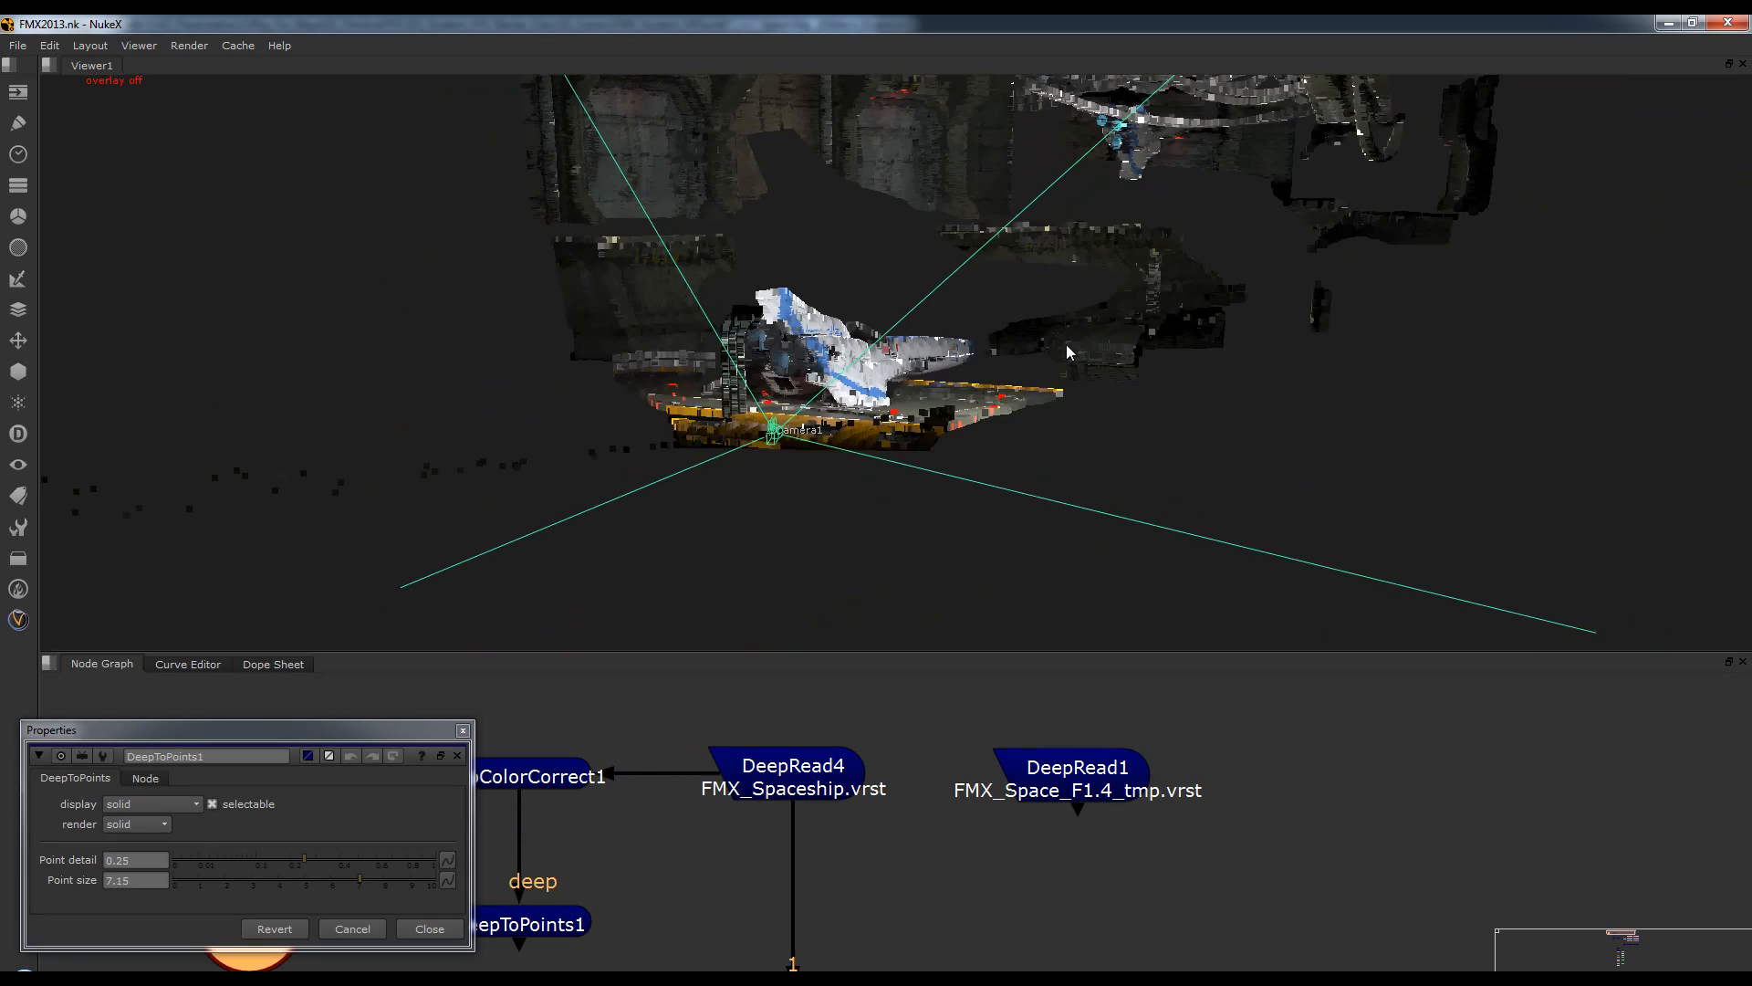
alt+middle_drag(1066, 343, 934, 352)
ctrl+drag(970, 360, 887, 442)
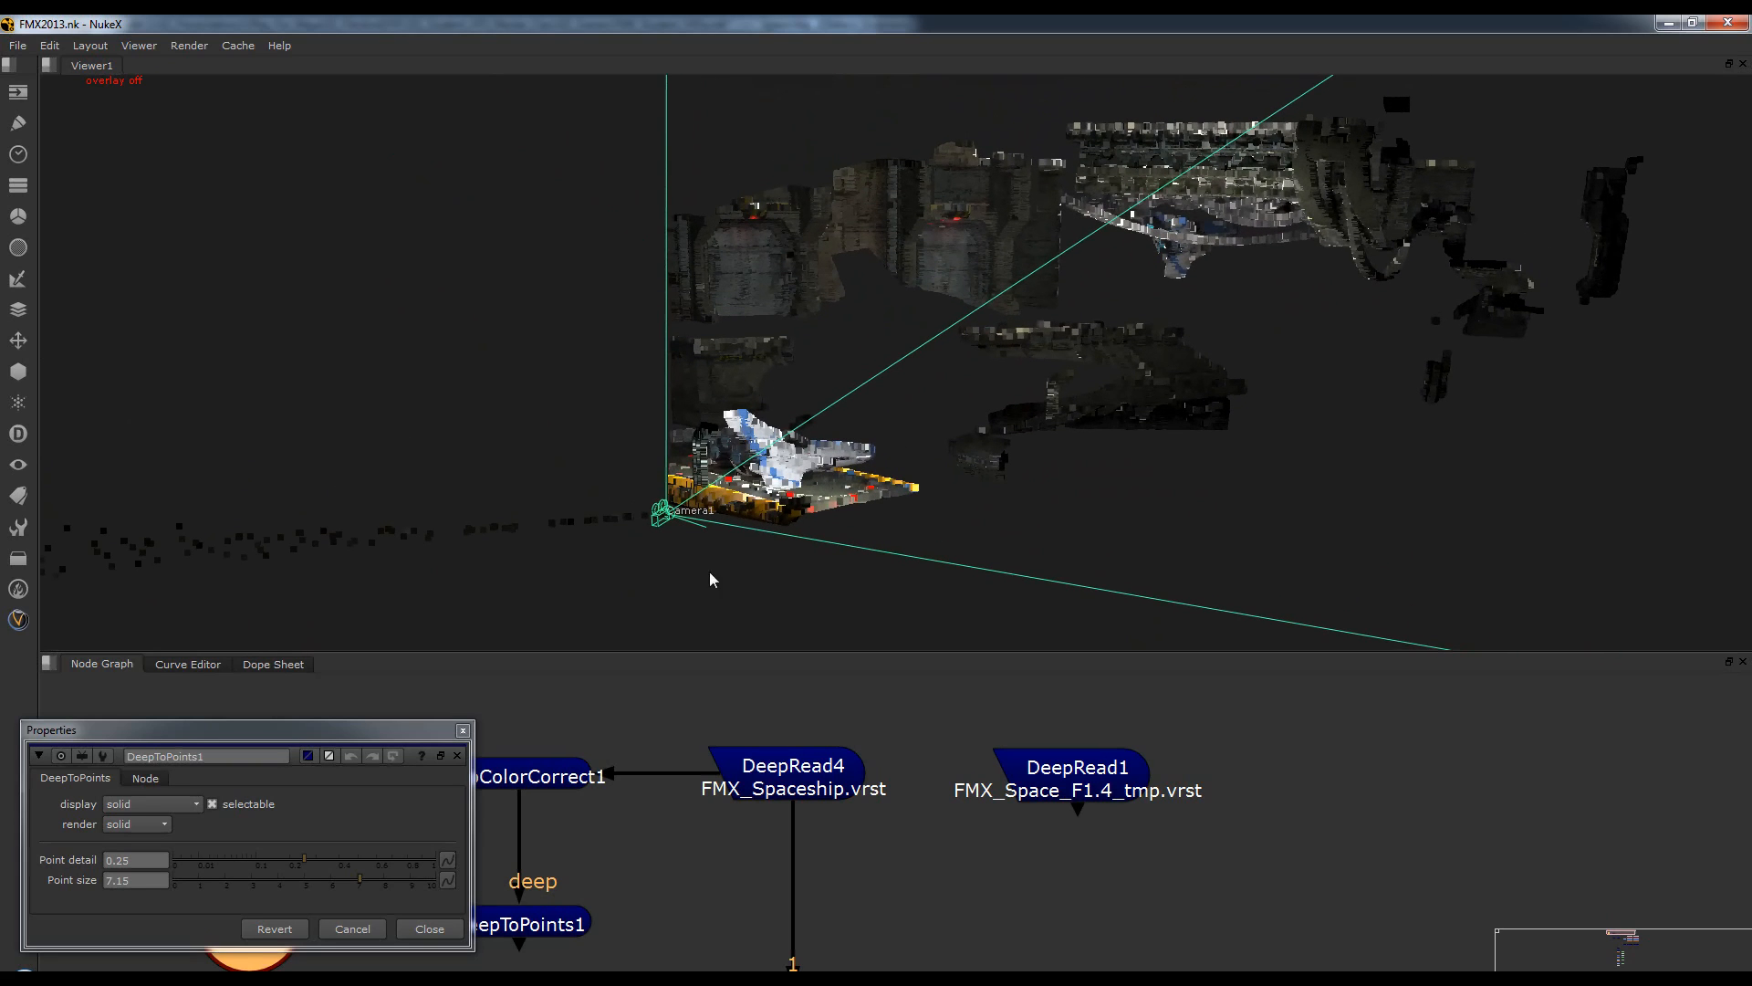
click(462, 732)
key(Tab)
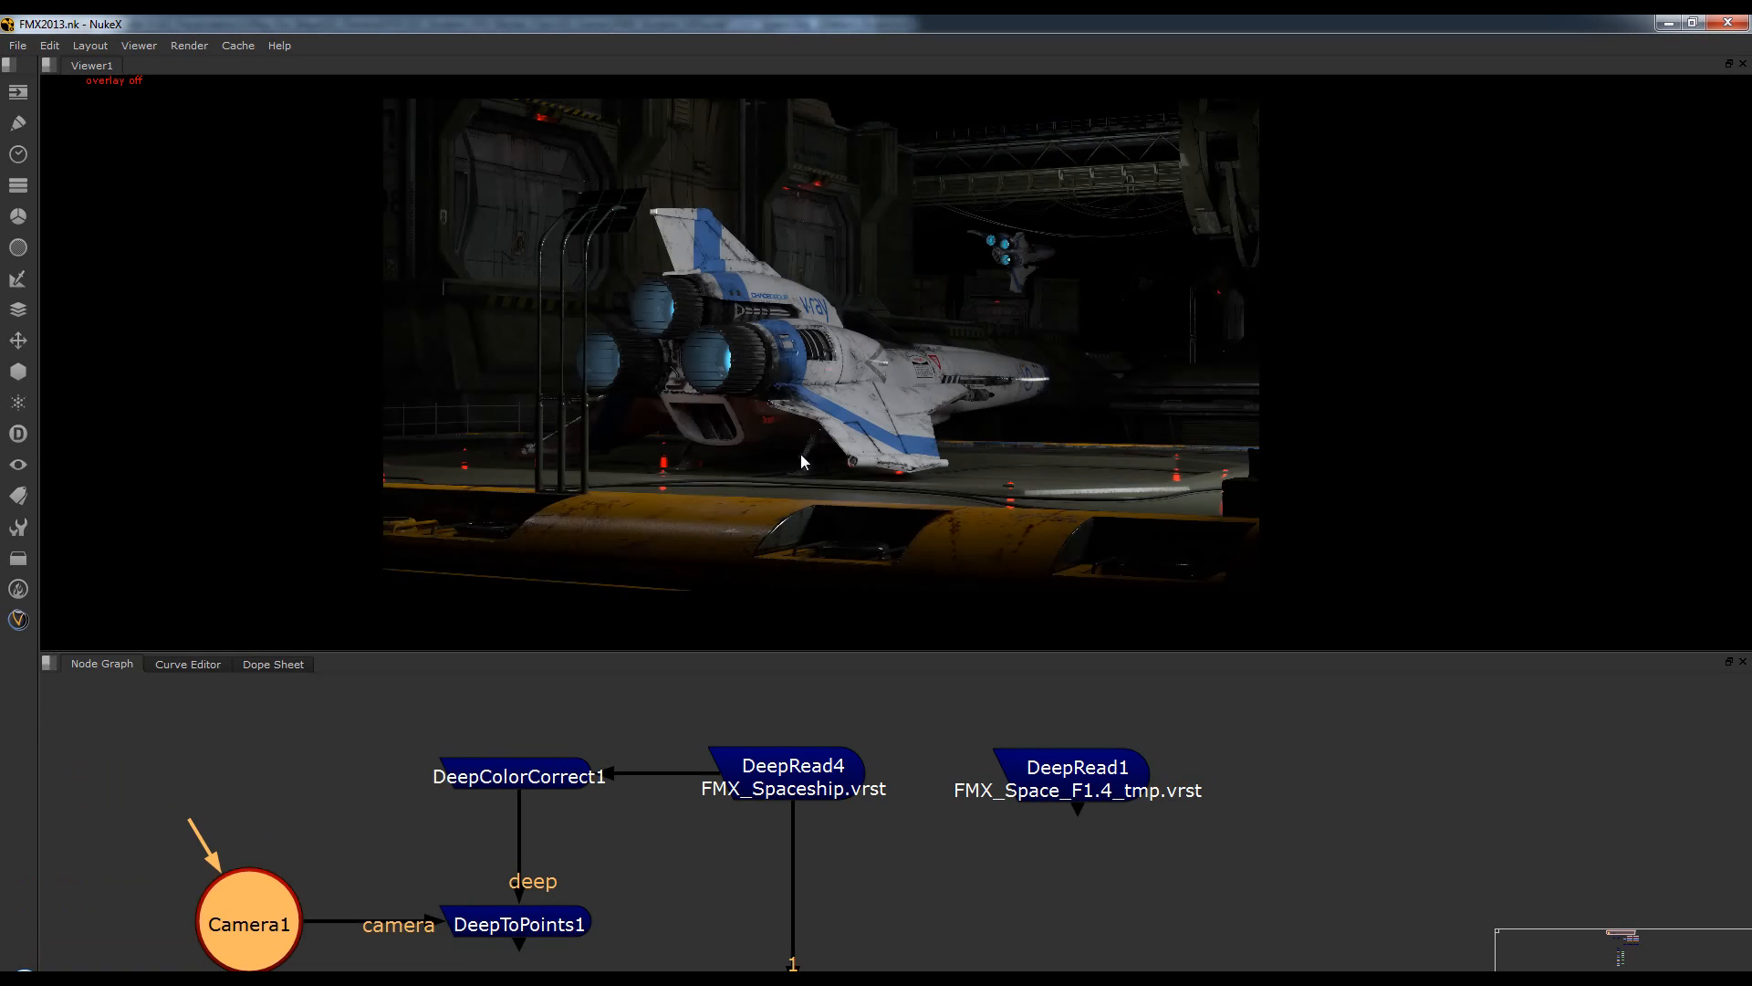
Check the file and format settings of the FMX_Spaceship.vrst deep read node and close its properties.
scroll(818, 390, down, 1)
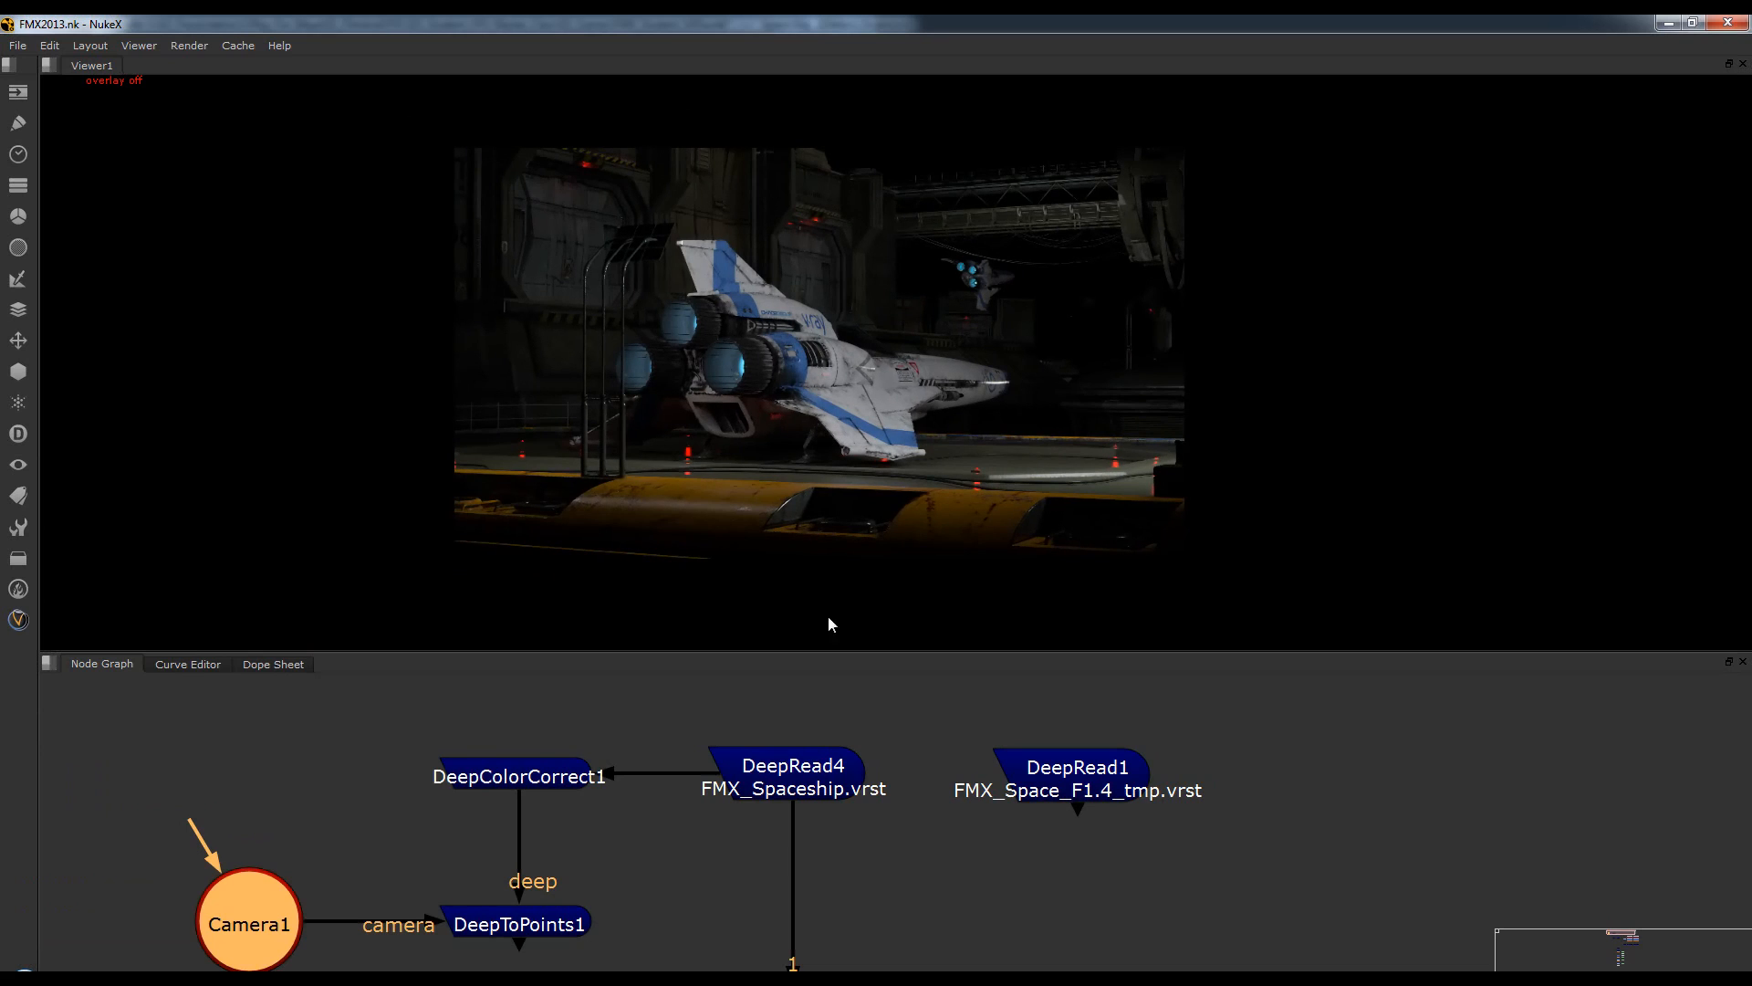
scroll(794, 863, down, 3)
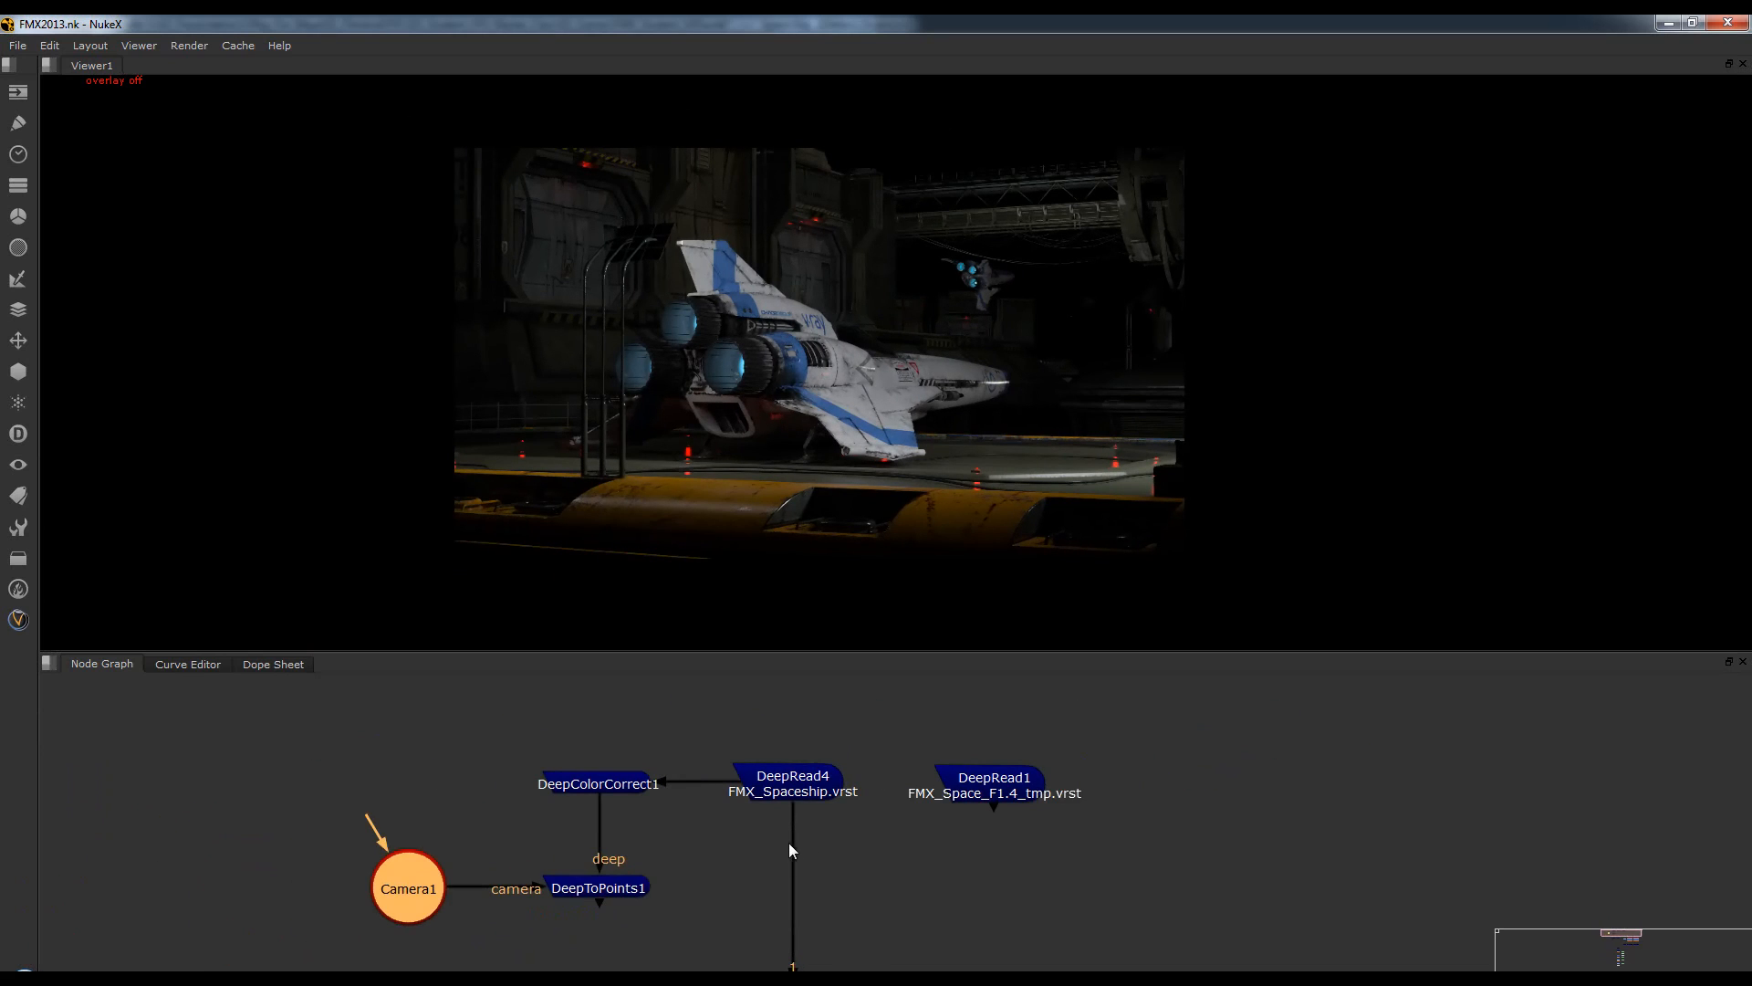
double_click(781, 707)
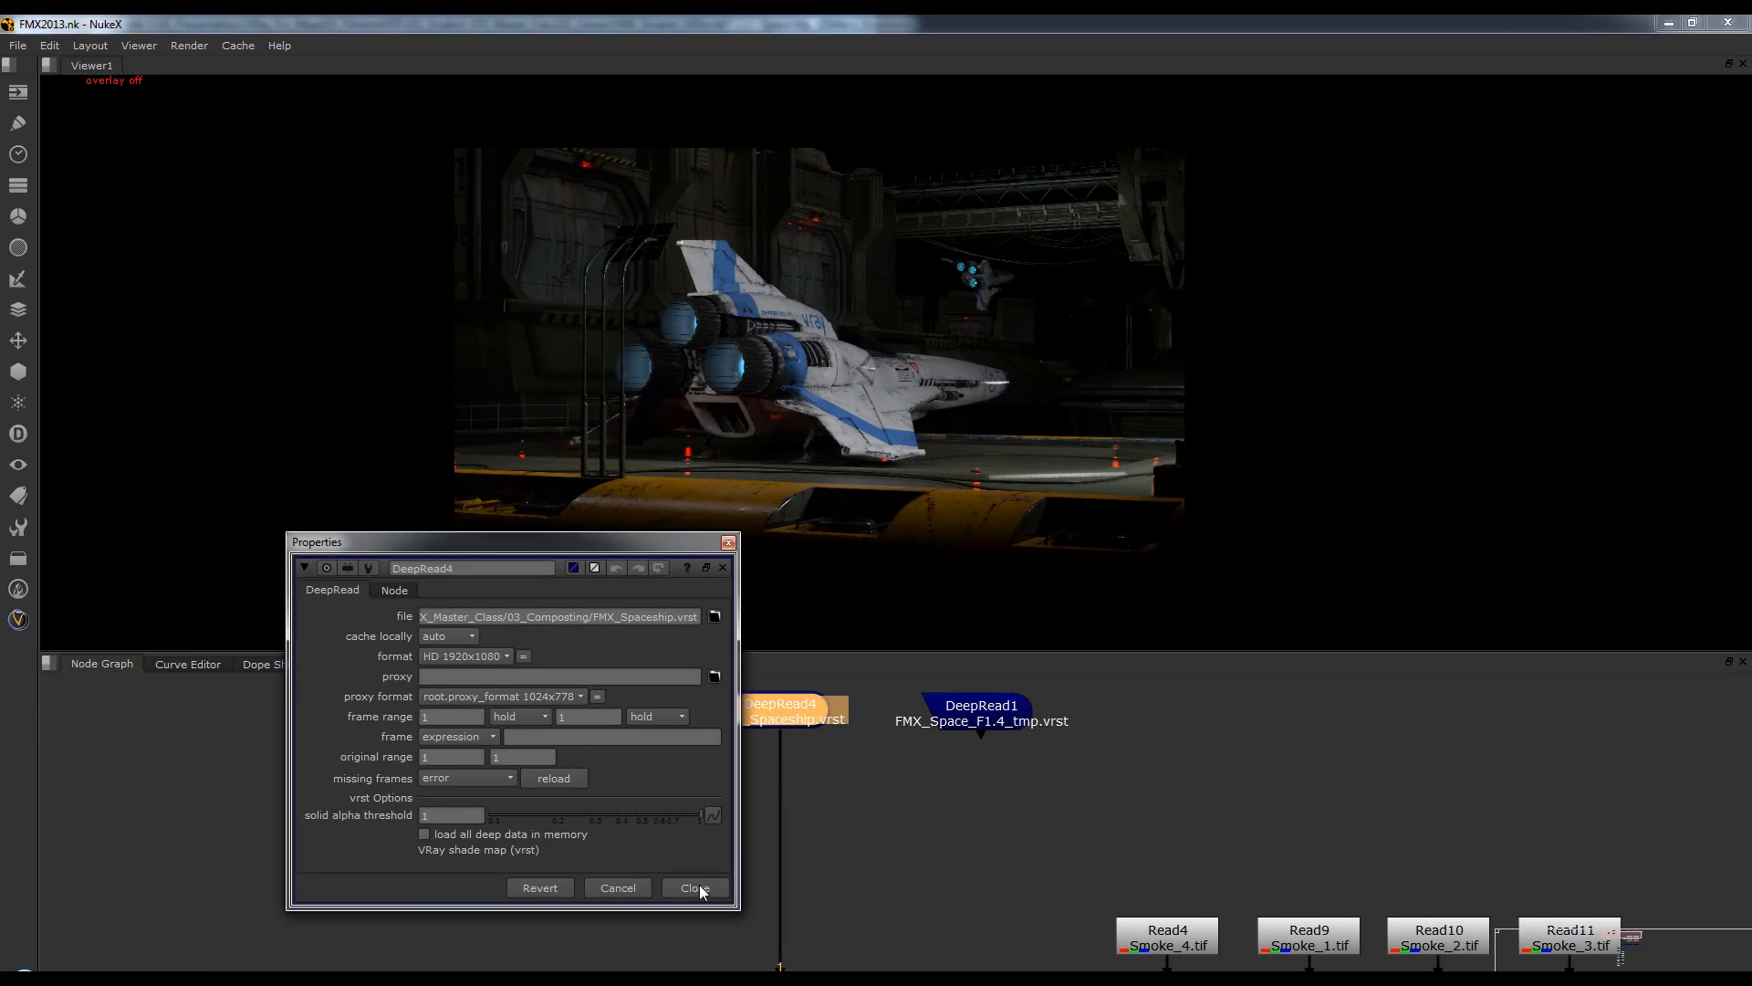
click(701, 887)
Open the properties of the DeepSample1 node attached to DeepColorCorrect2.
click(862, 730)
middle_drag(771, 943, 769, 747)
scroll(768, 748, down, 1)
middle_drag(801, 830, 952, 883)
scroll(896, 903, down, 2)
click(789, 872)
double_click(788, 872)
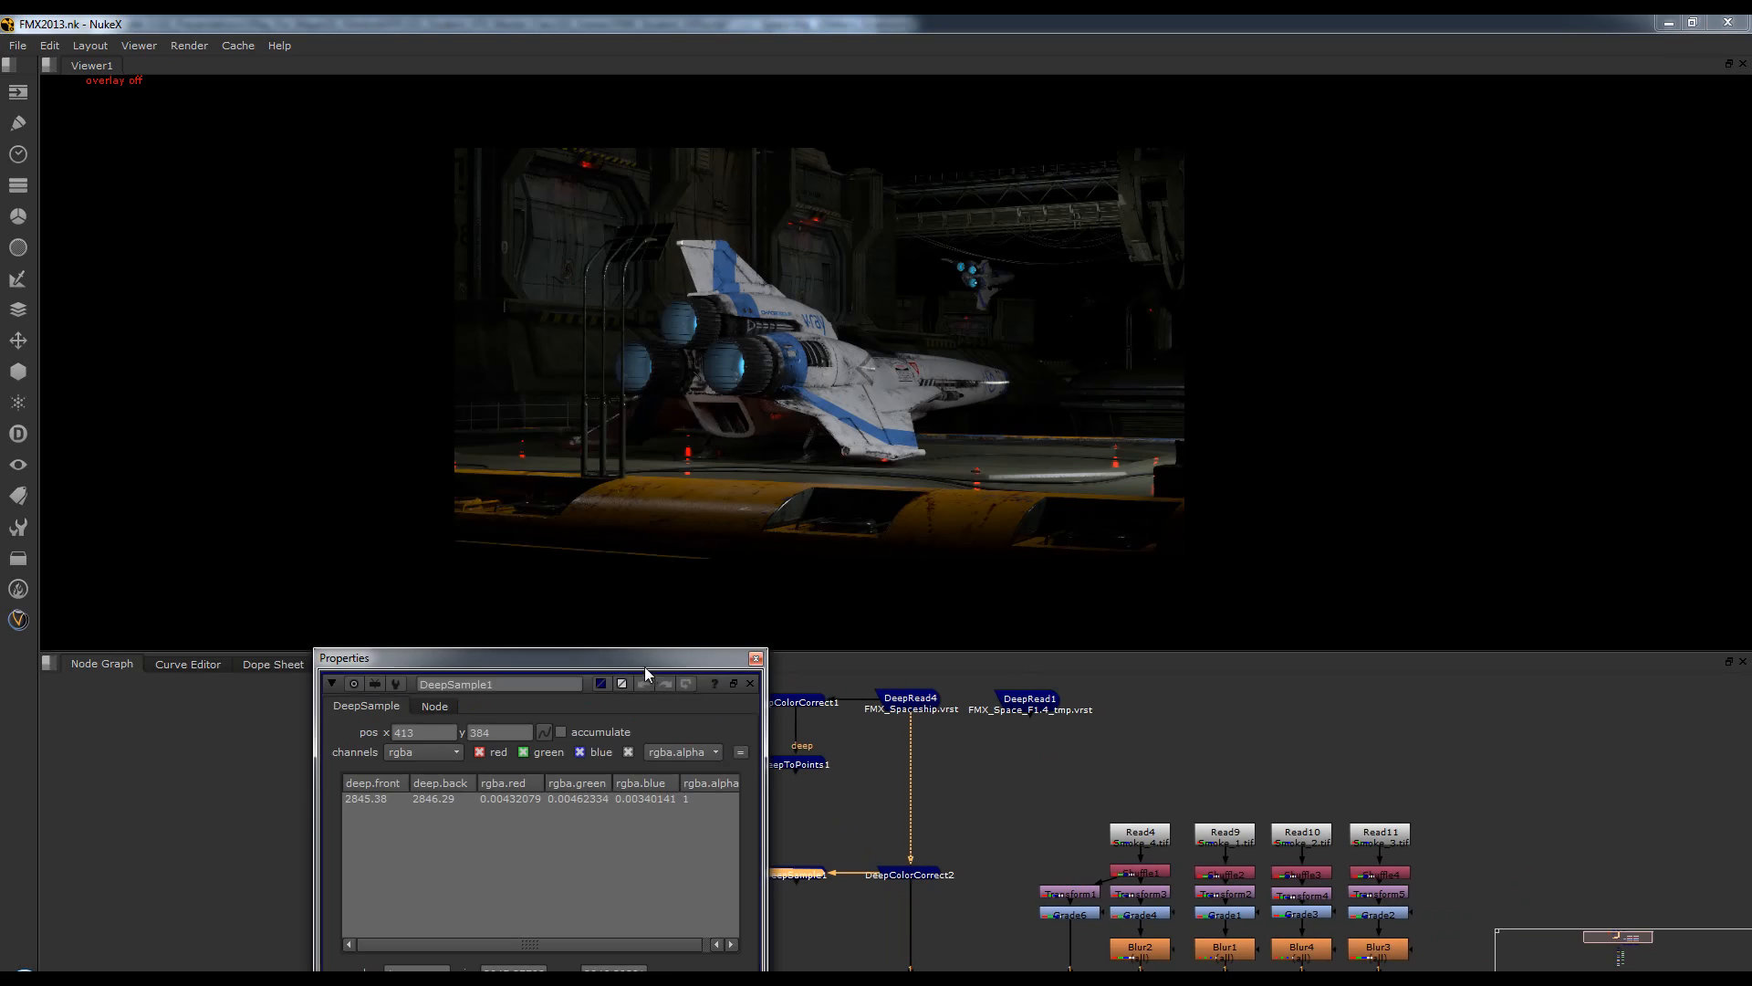
Turn on the viewer overlay, examine the DeepSample1 position and its deep samples against the spaceship image, and dismiss the properties.
drag(645, 668, 572, 400)
key(o)
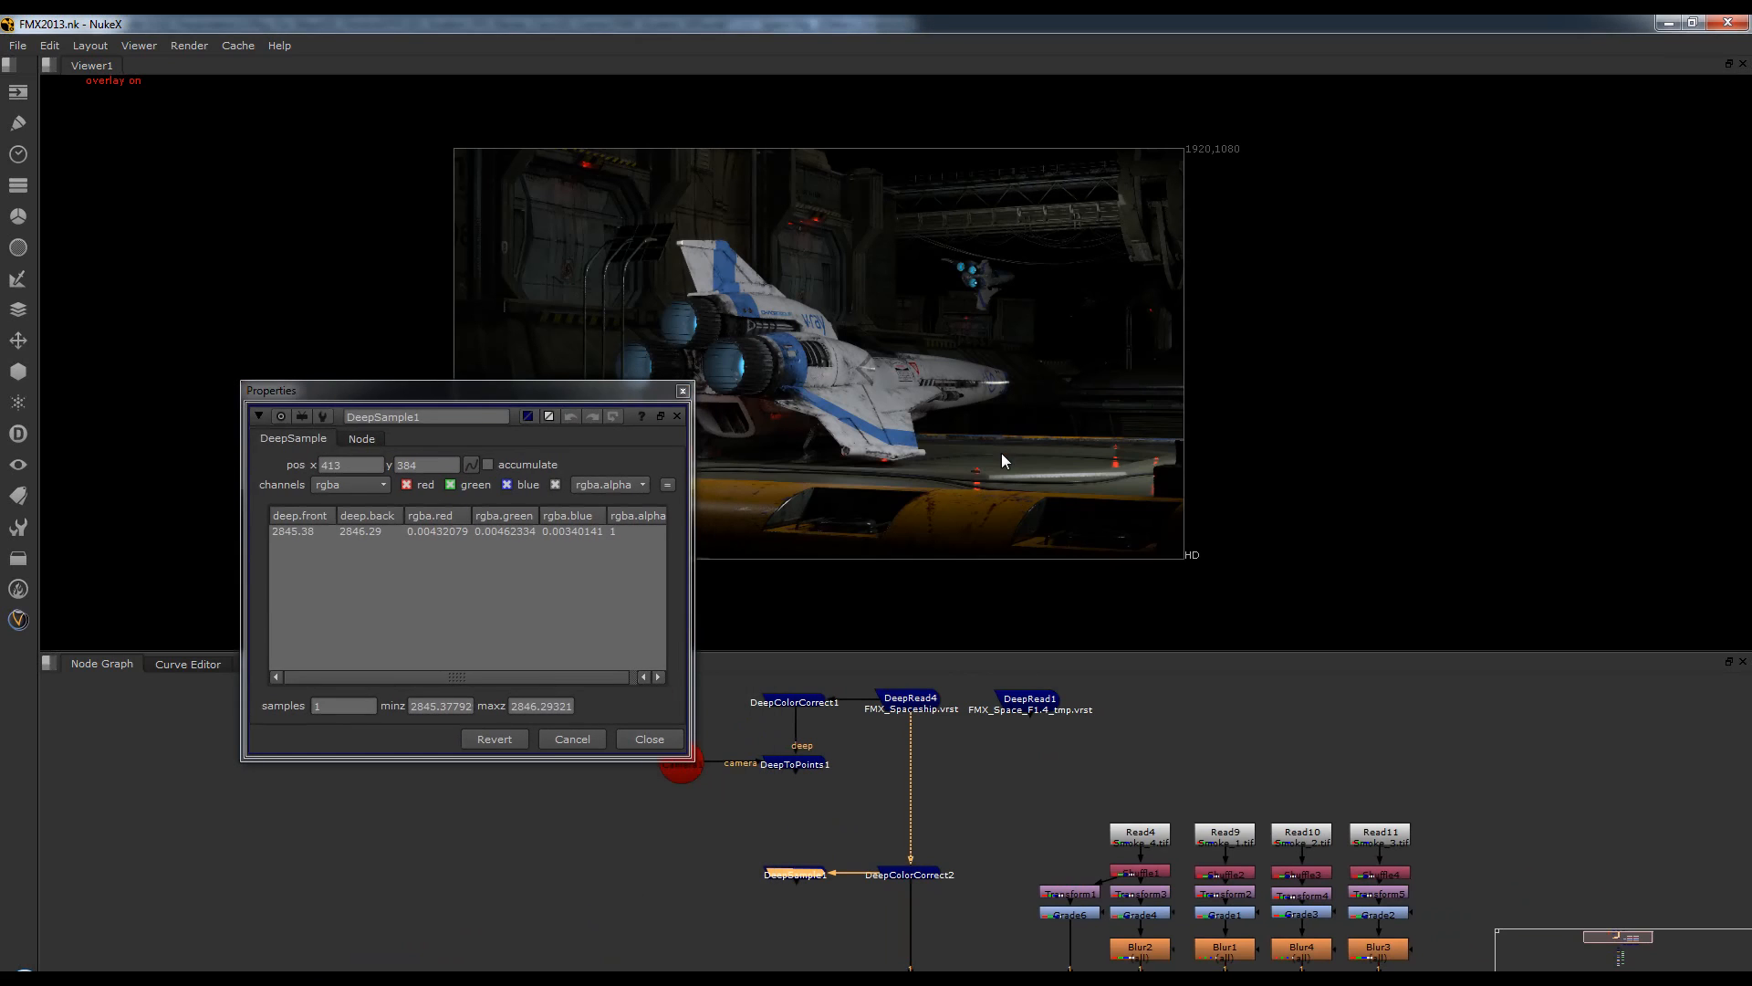
drag(489, 394, 283, 320)
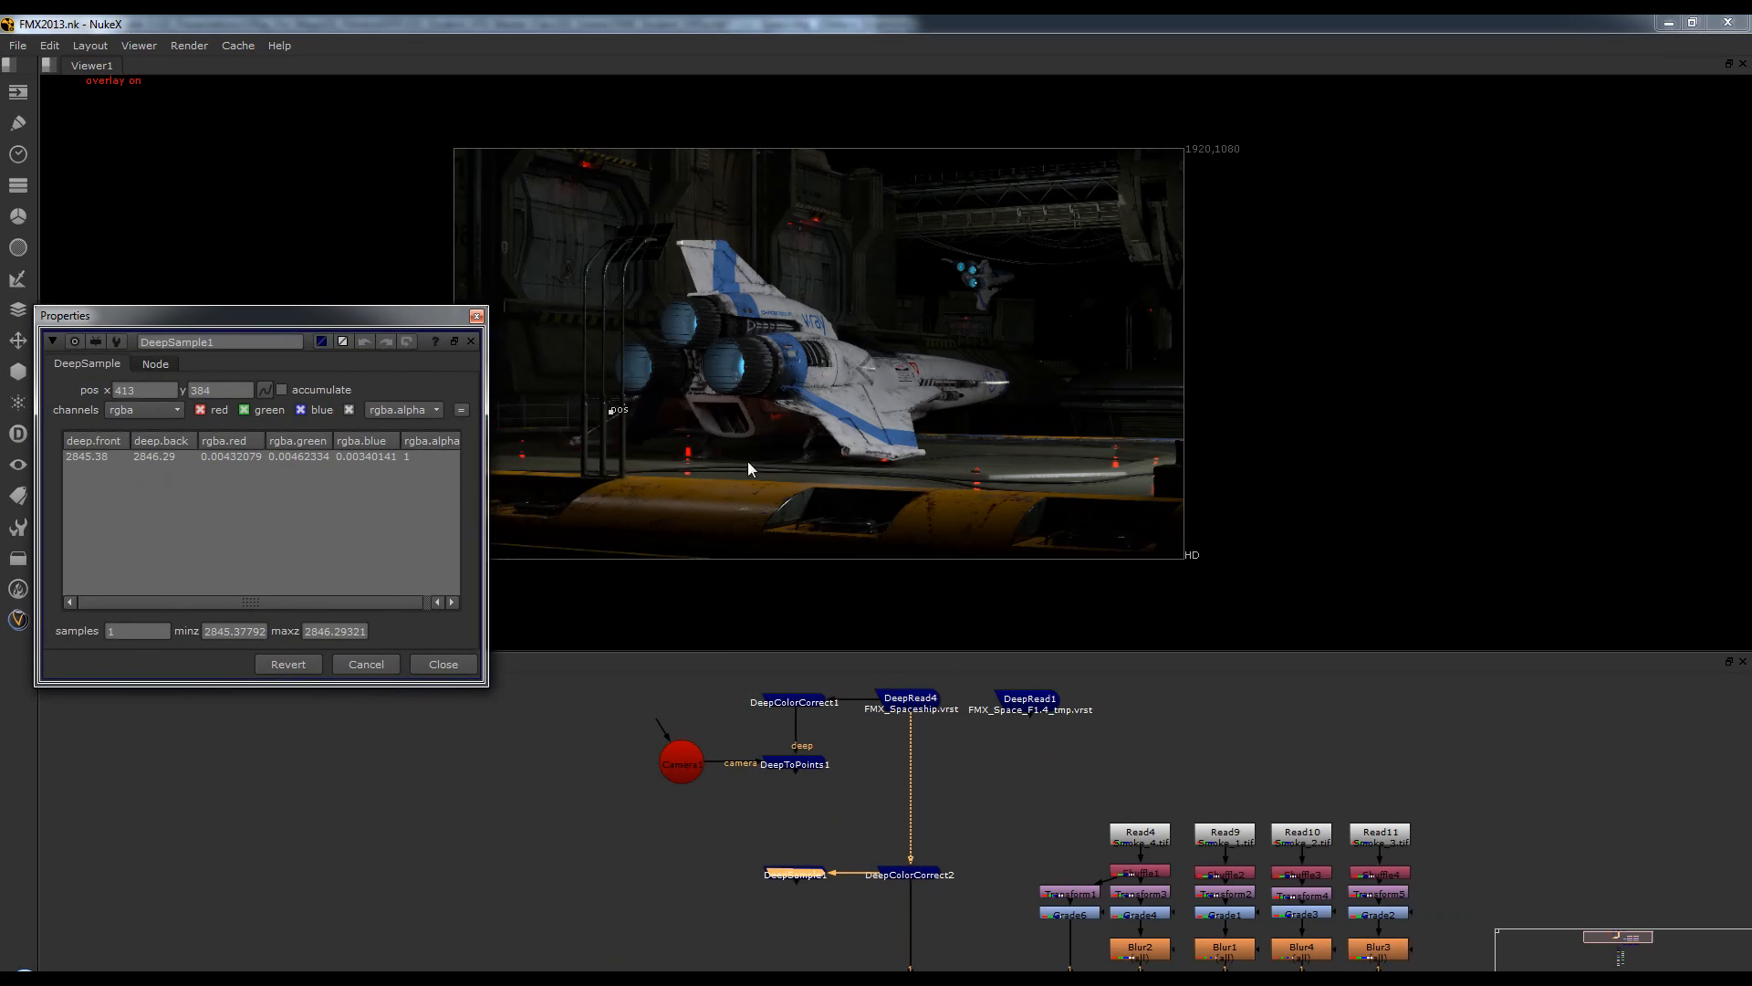
scroll(787, 429, up, 3)
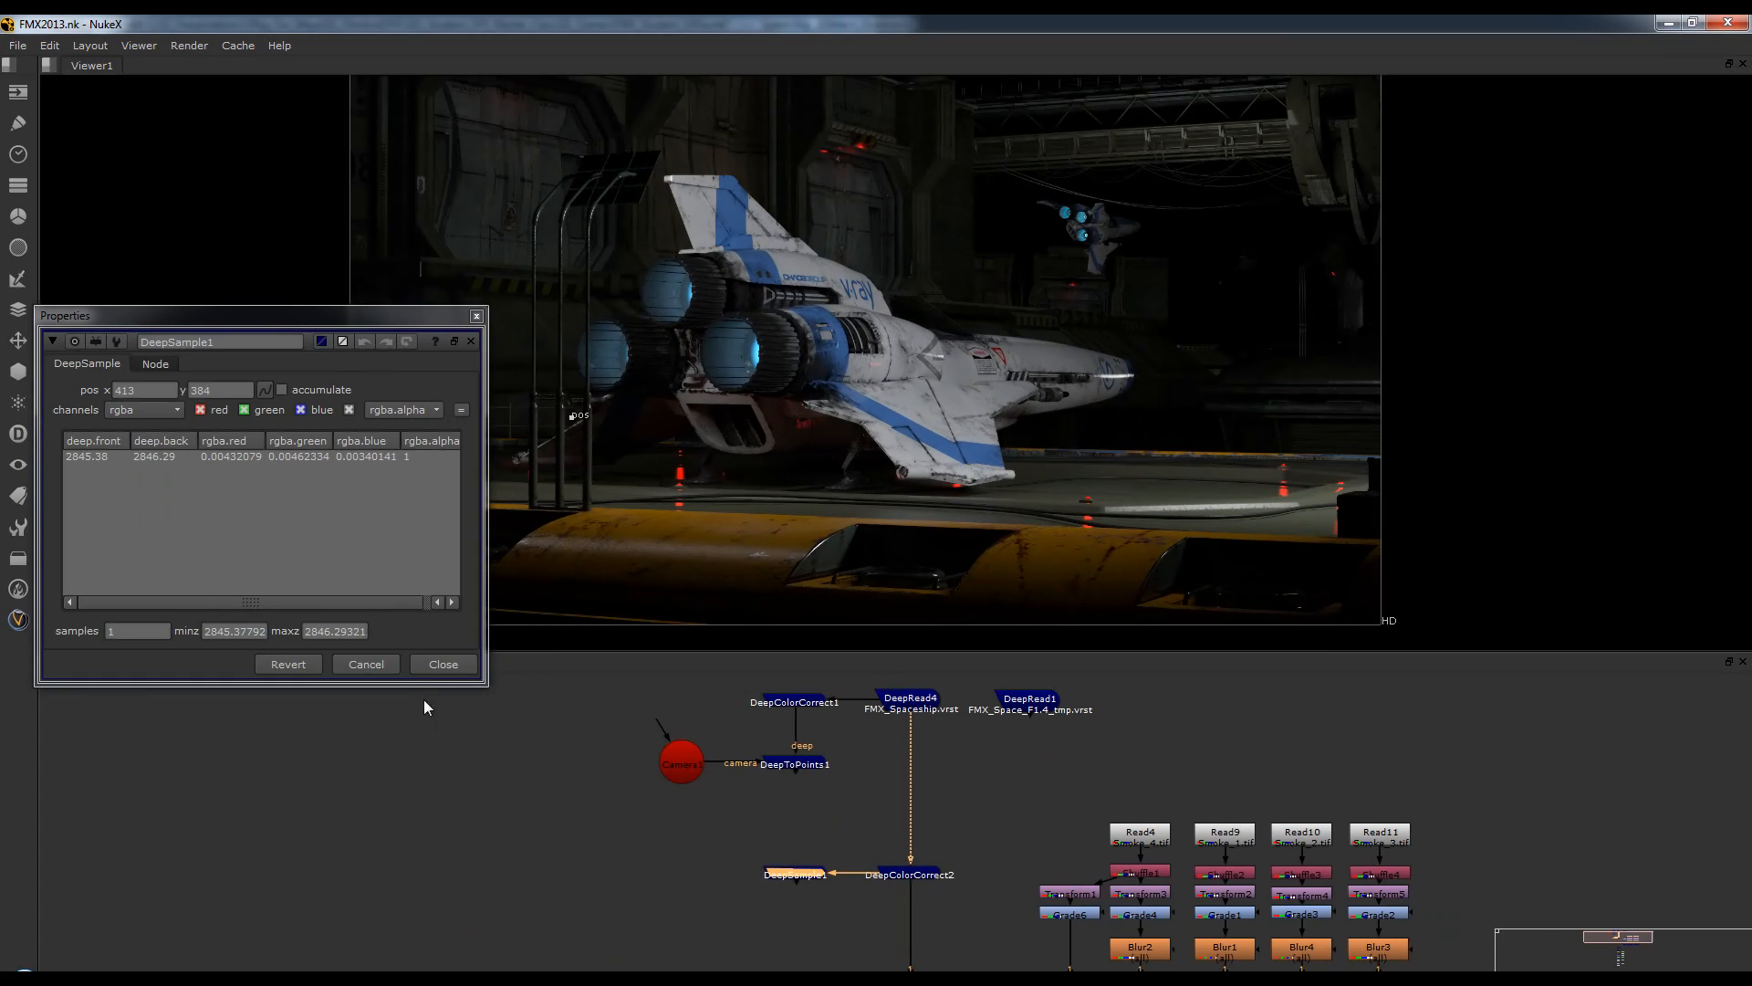
click(378, 661)
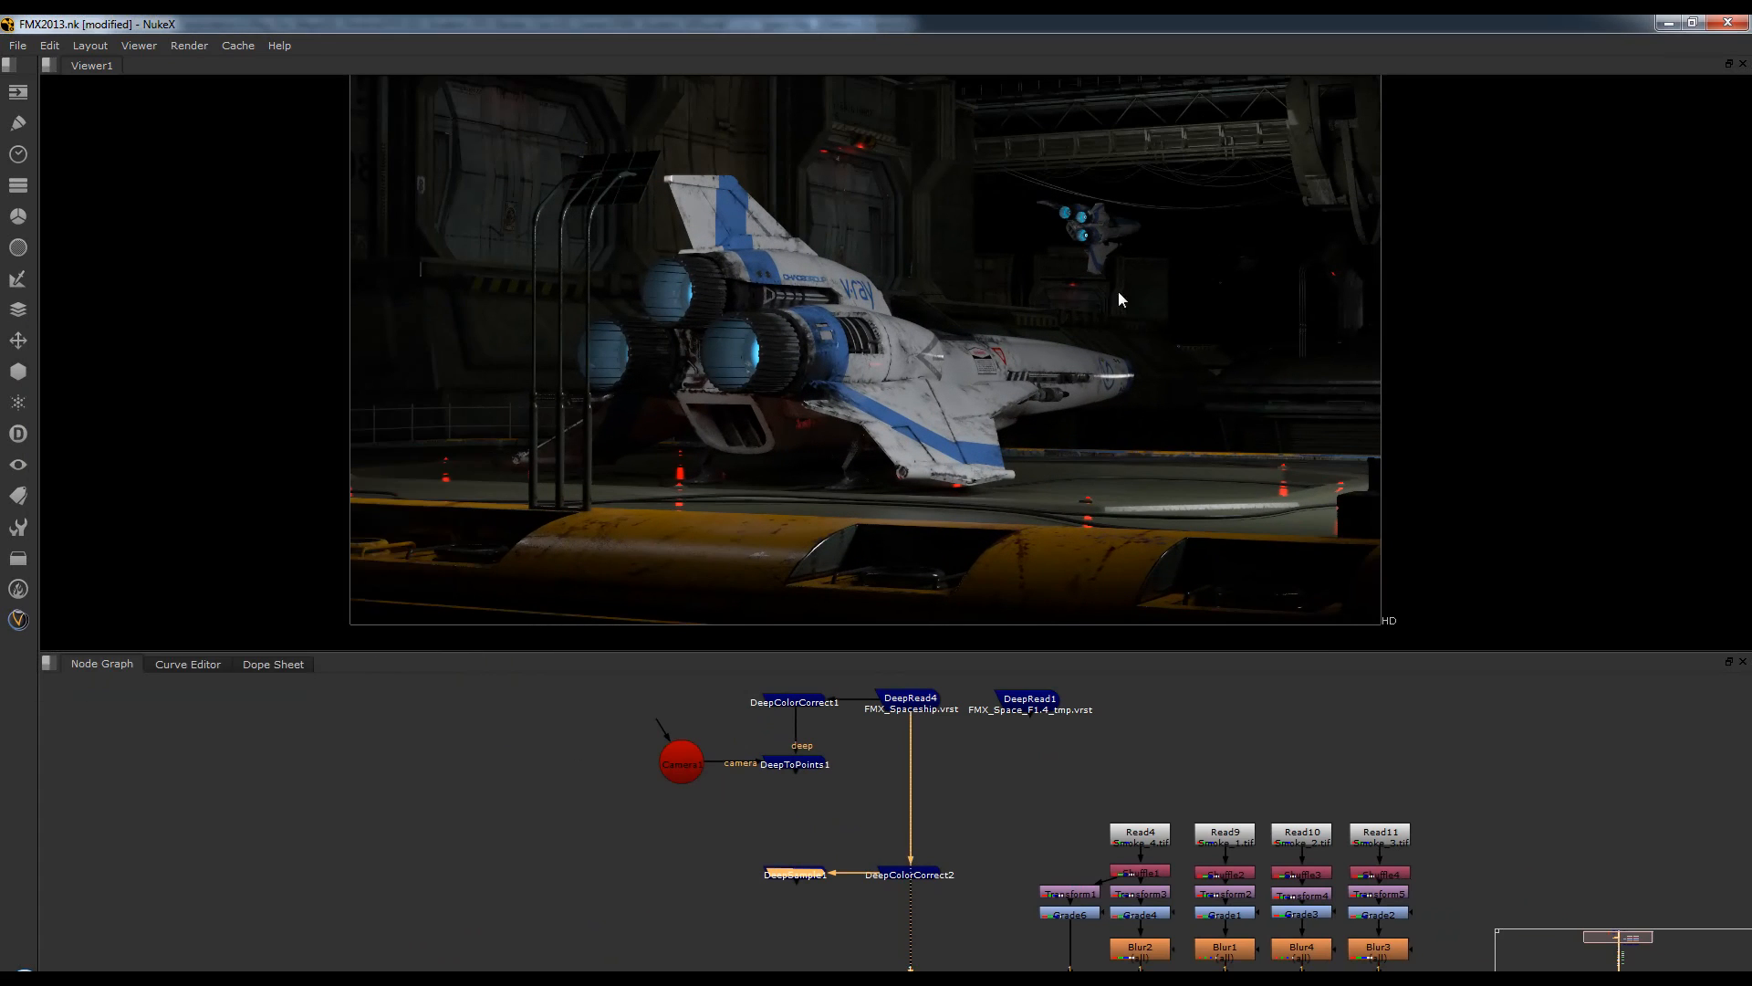
Display the smoke images from Read4, Read9, Read10 and Read11 one after another in the viewer.
middle_drag(1089, 881, 888, 704)
middle_drag(947, 838, 980, 939)
middle_drag(976, 876, 972, 810)
middle_drag(981, 741, 962, 744)
click(962, 708)
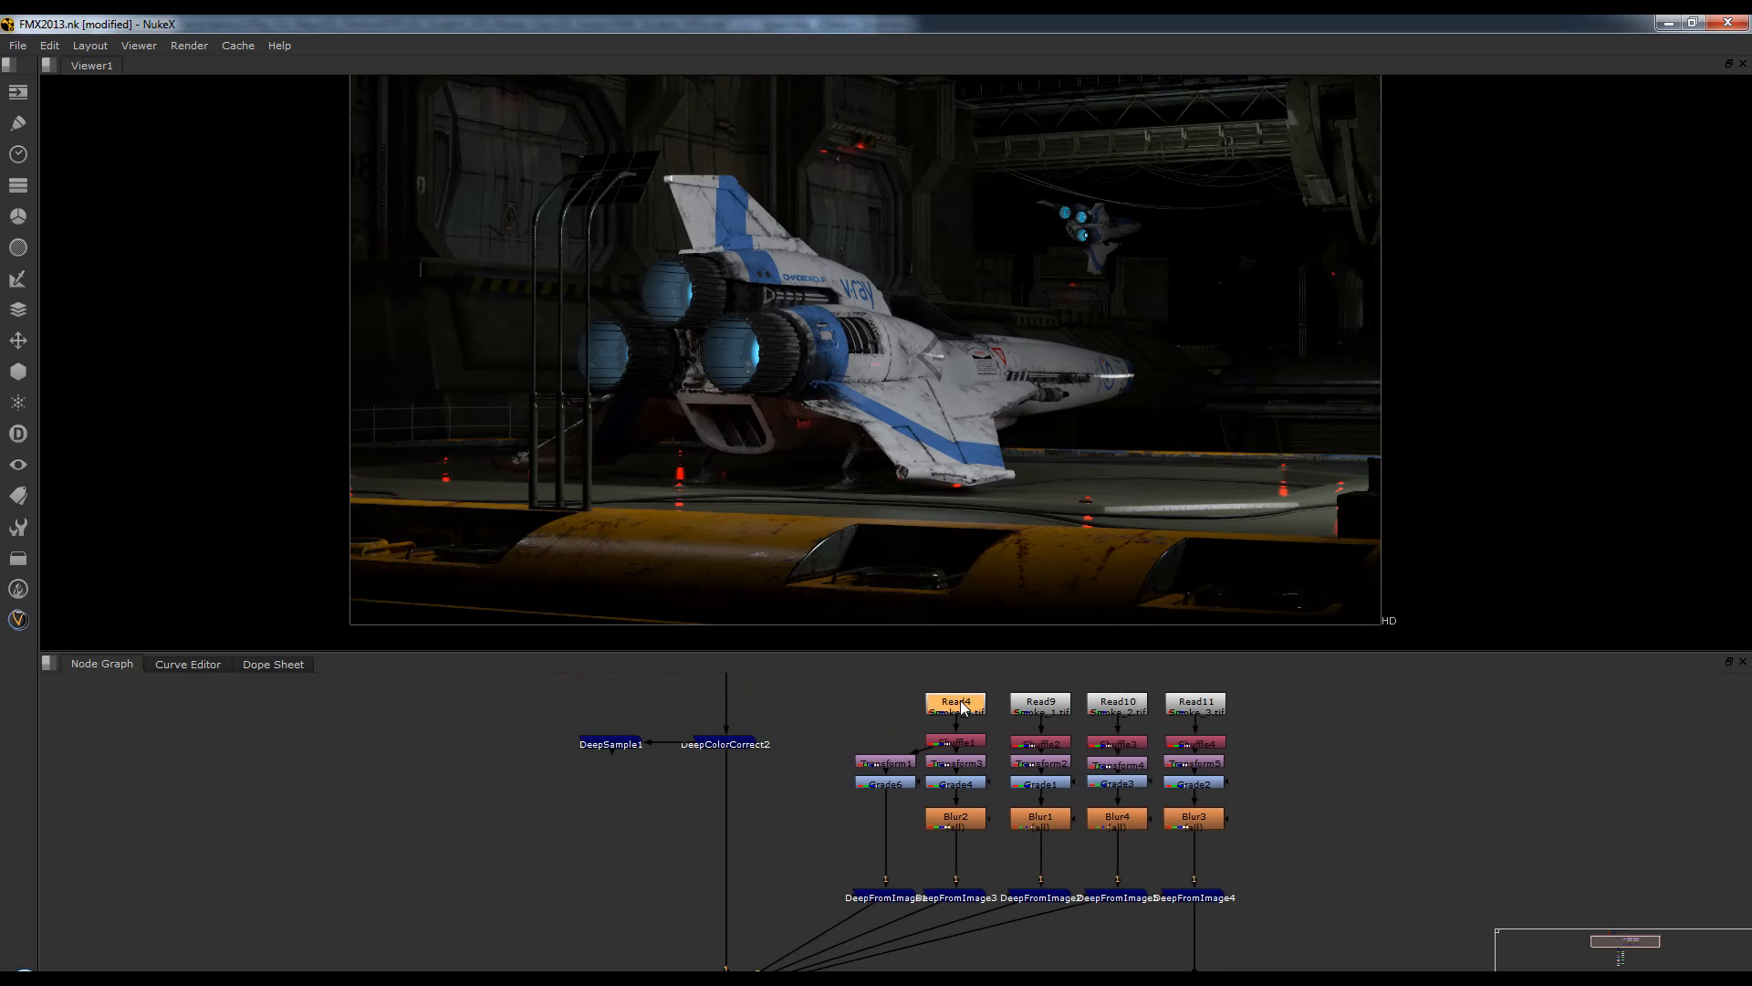
key(2)
click(1064, 709)
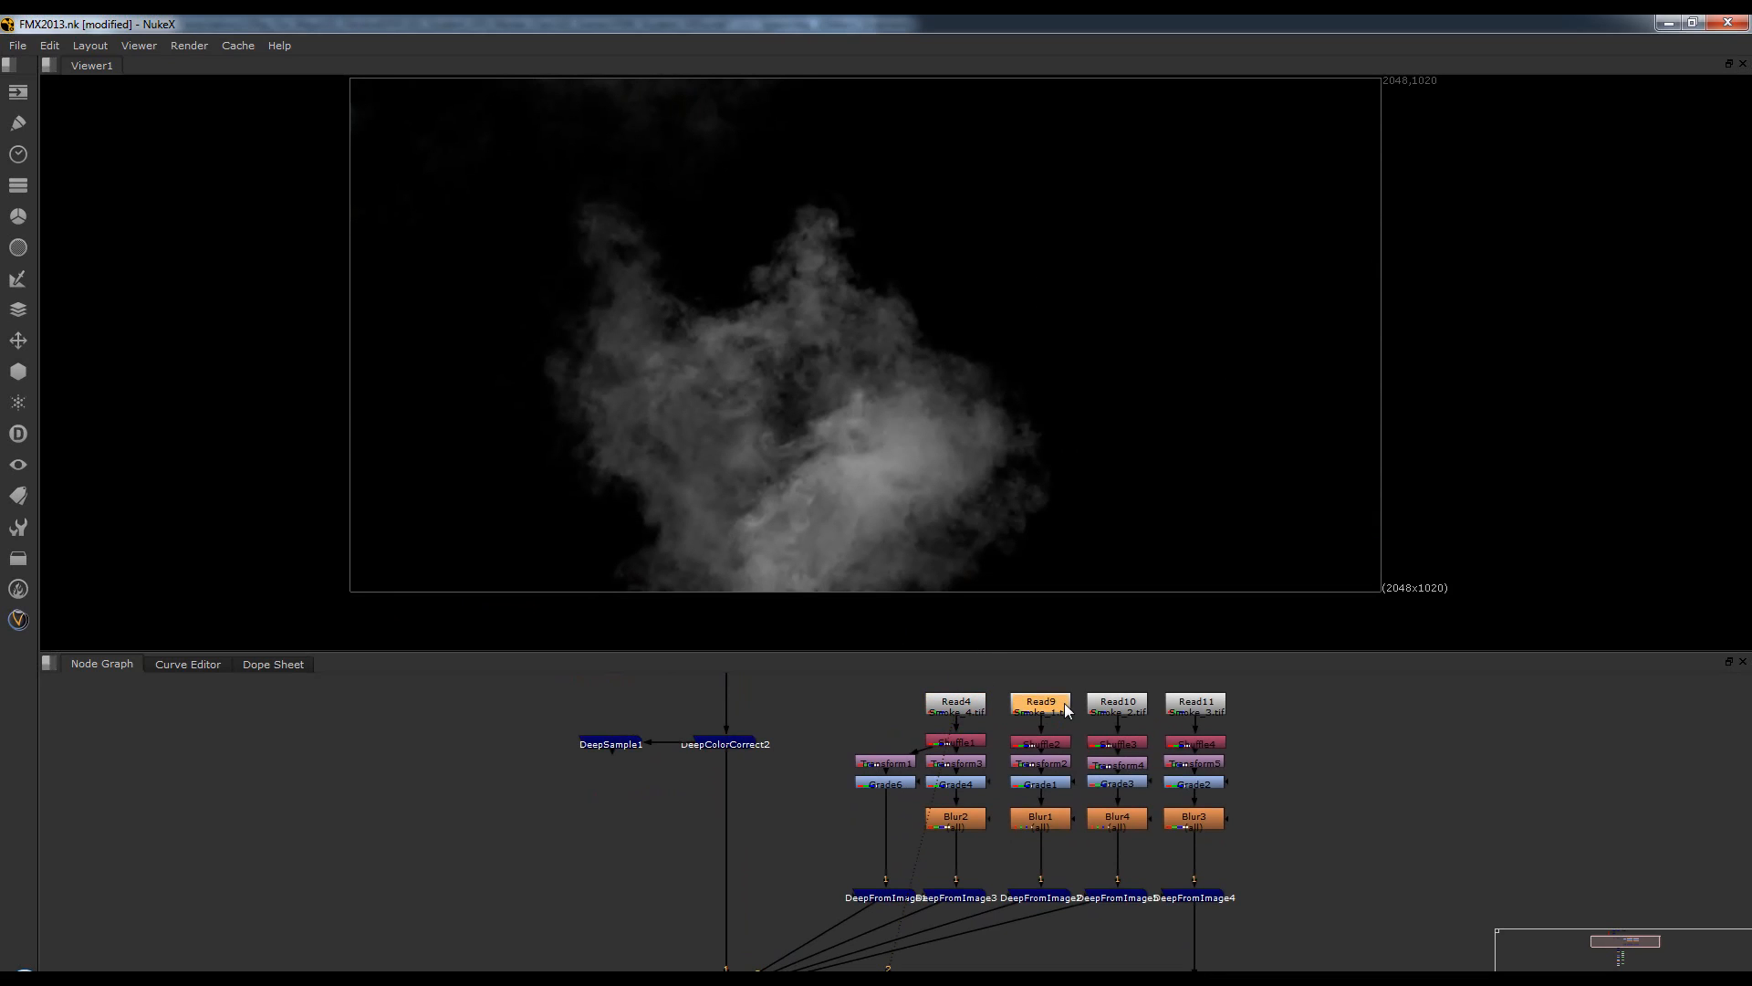
click(1118, 707)
key(3)
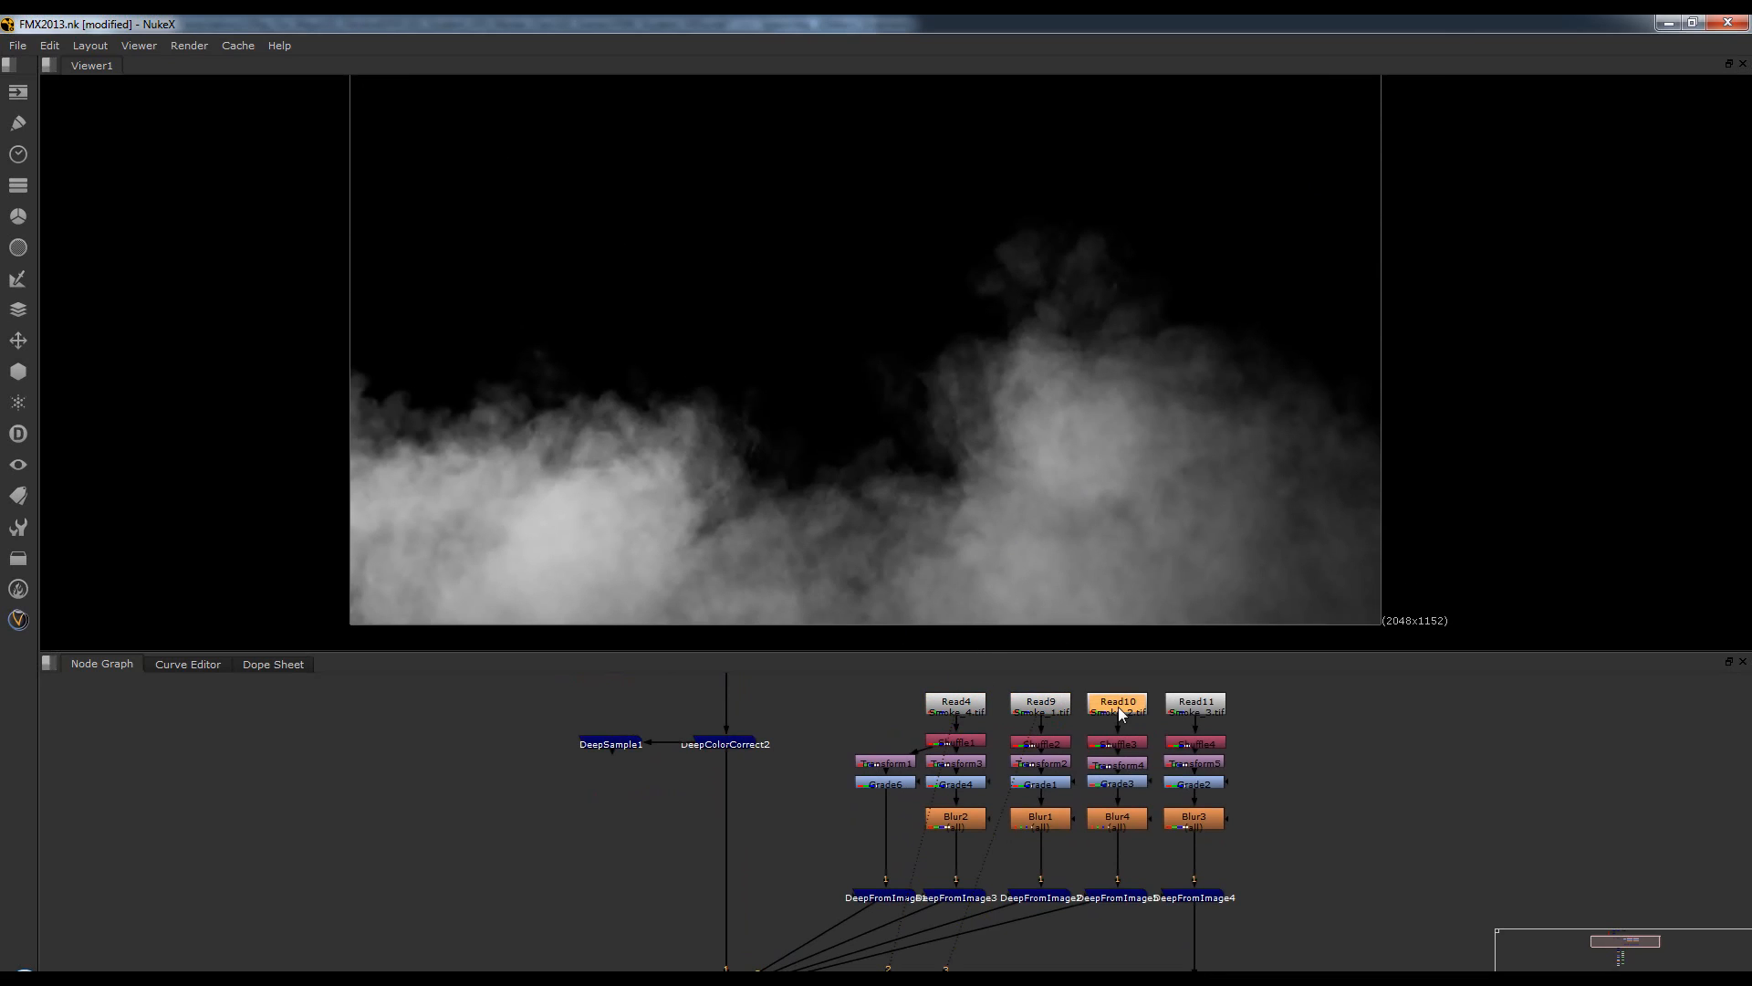
key(5)
click(1200, 705)
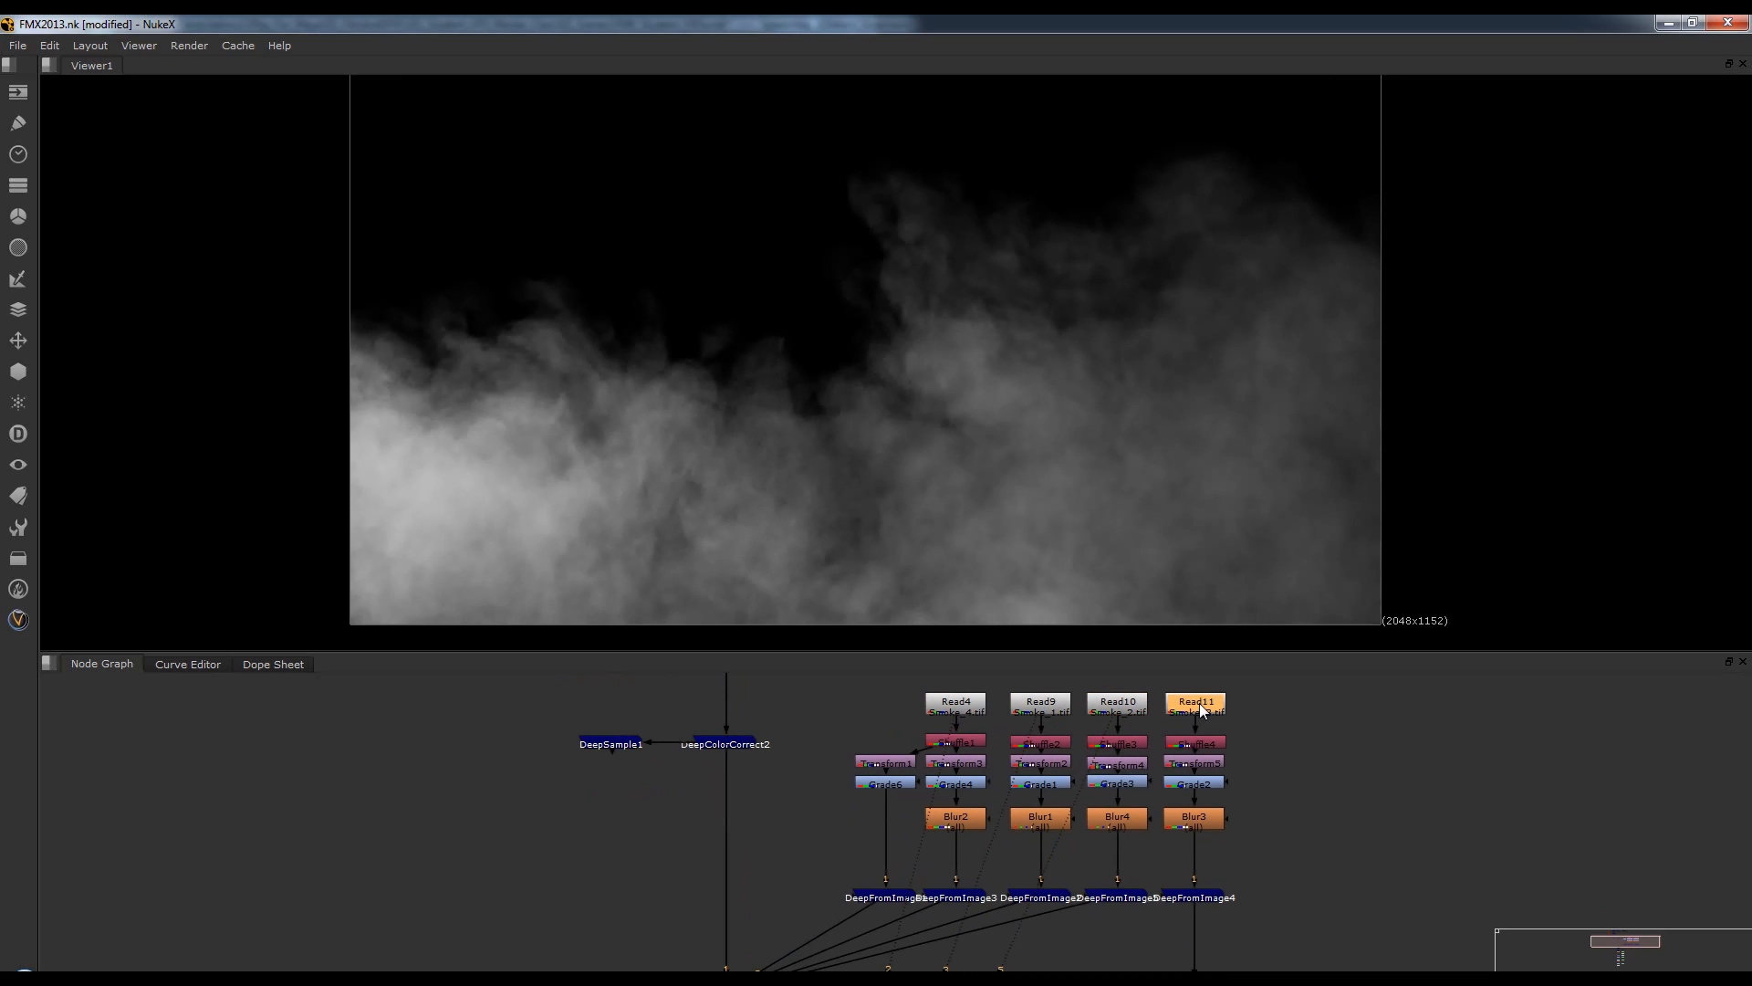
key(6)
Examine the z depth setting of DeepFromImage1 and its upstream smoke nodes, and dismiss the properties without changes.
scroll(985, 826, up, 3)
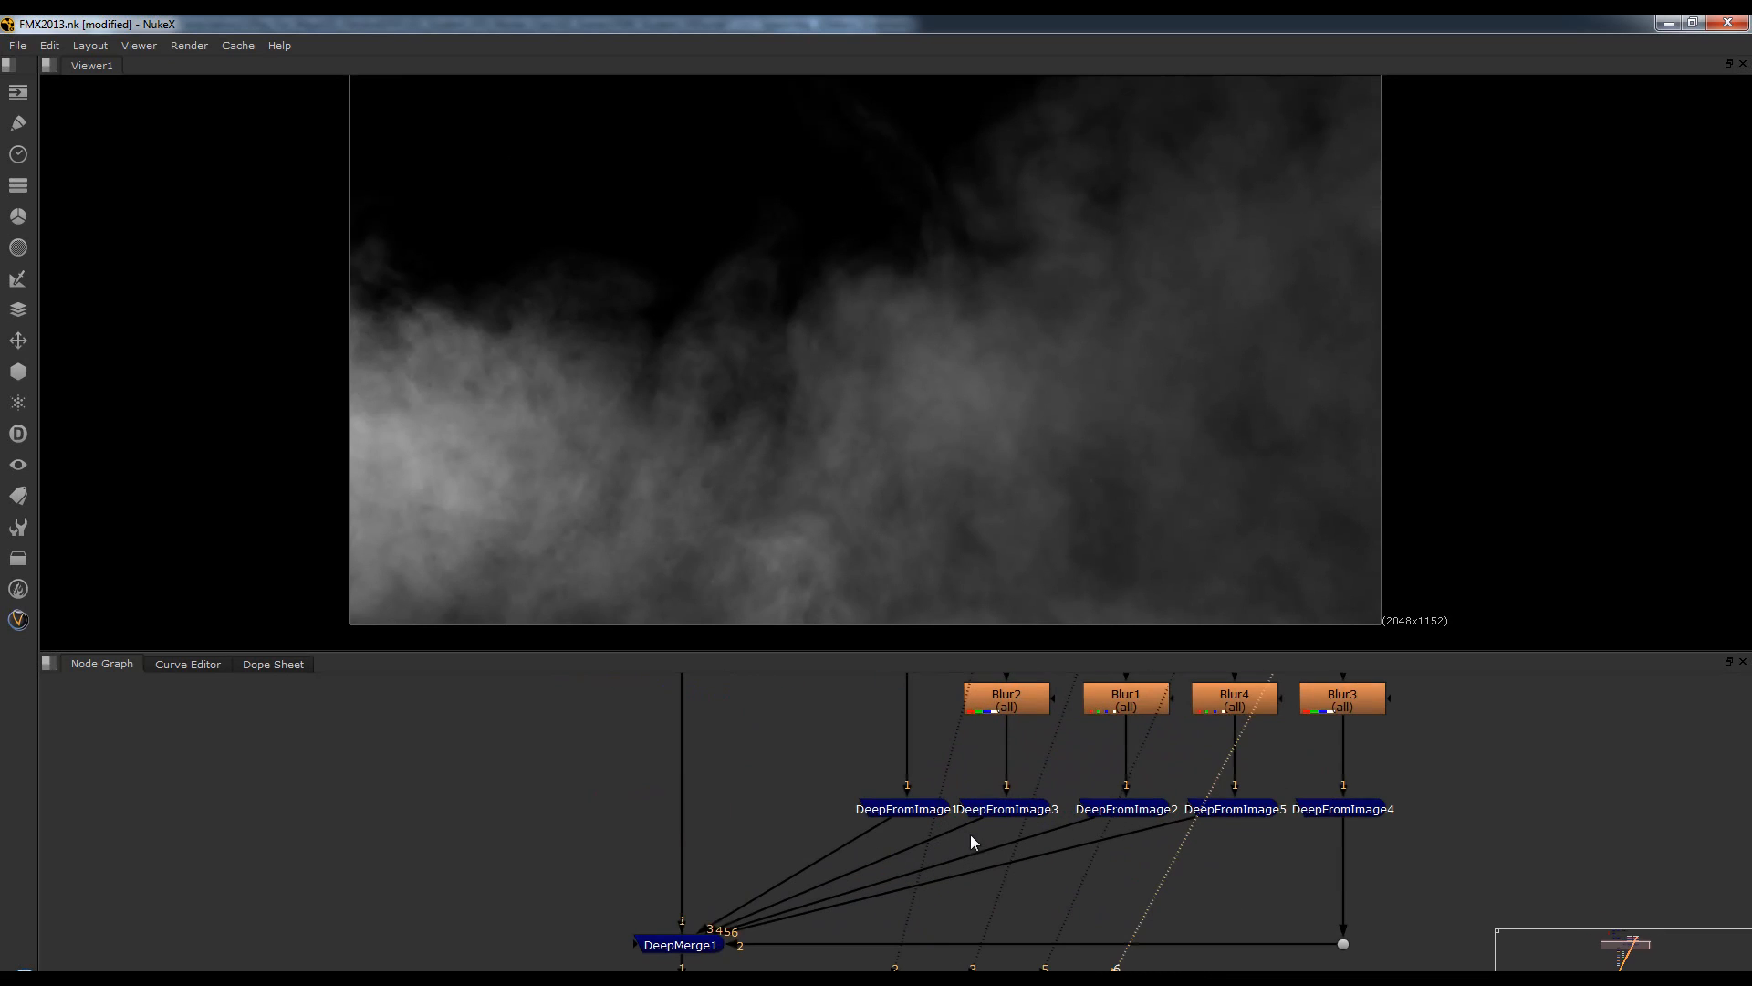
double_click(905, 810)
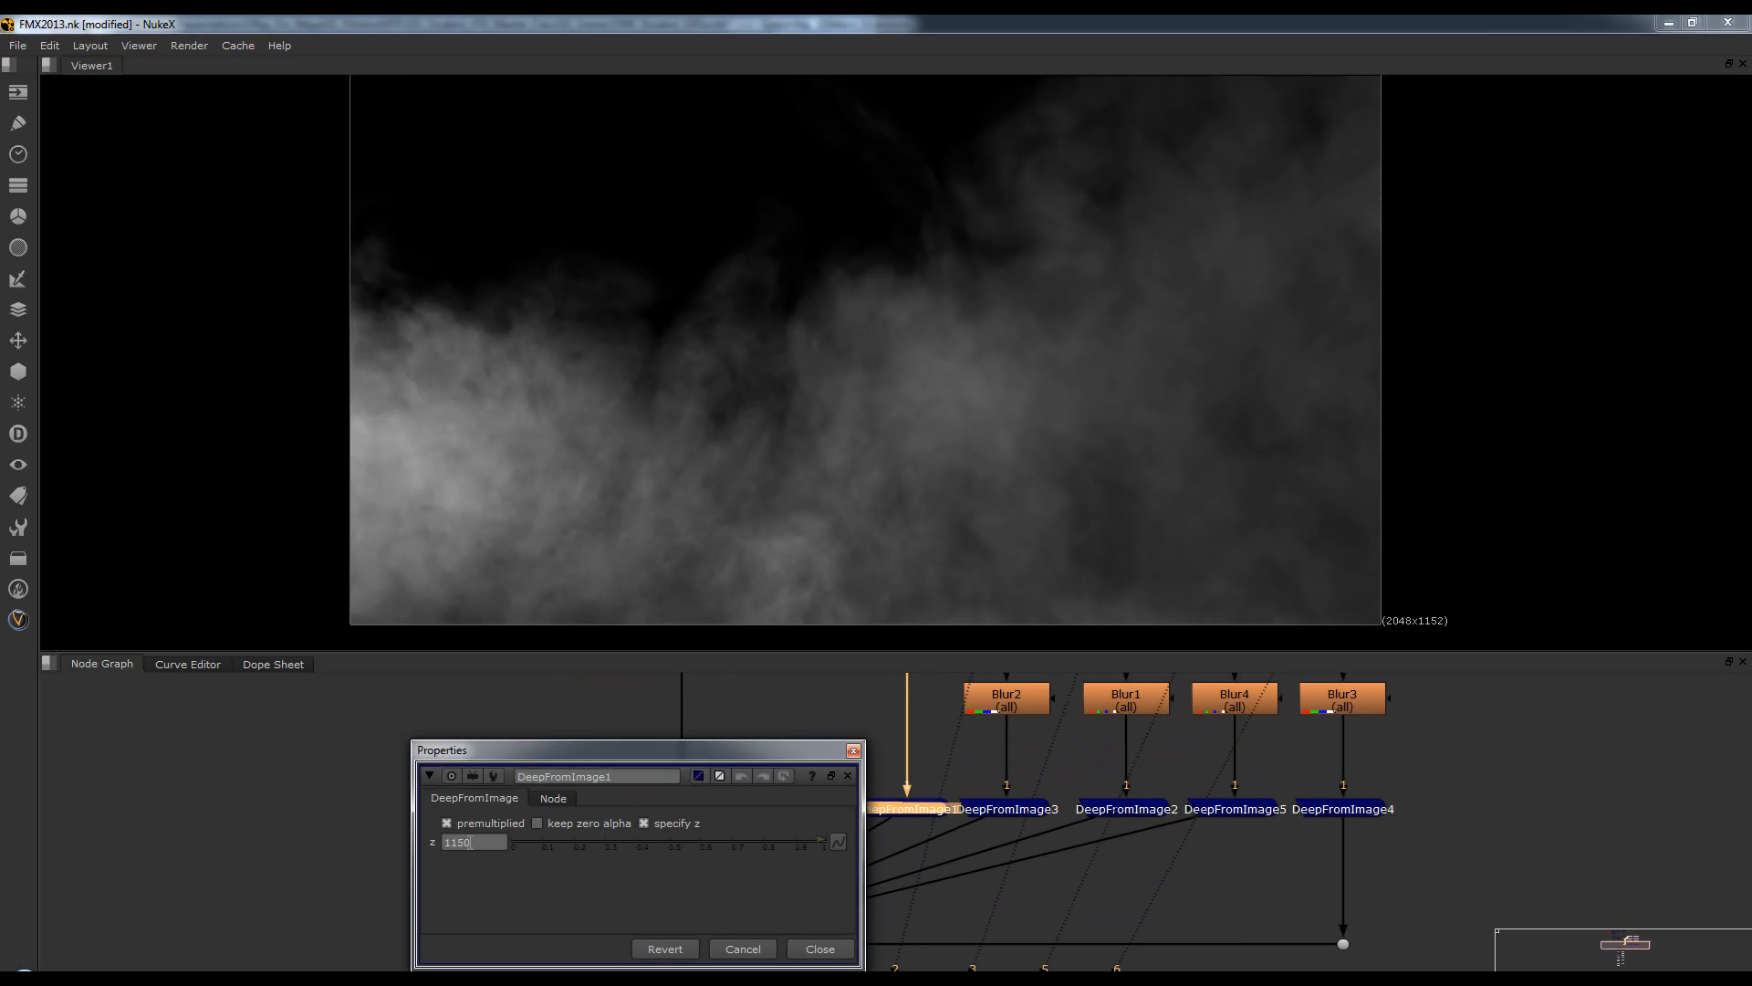
middle_drag(347, 681, 123, 751)
click(485, 842)
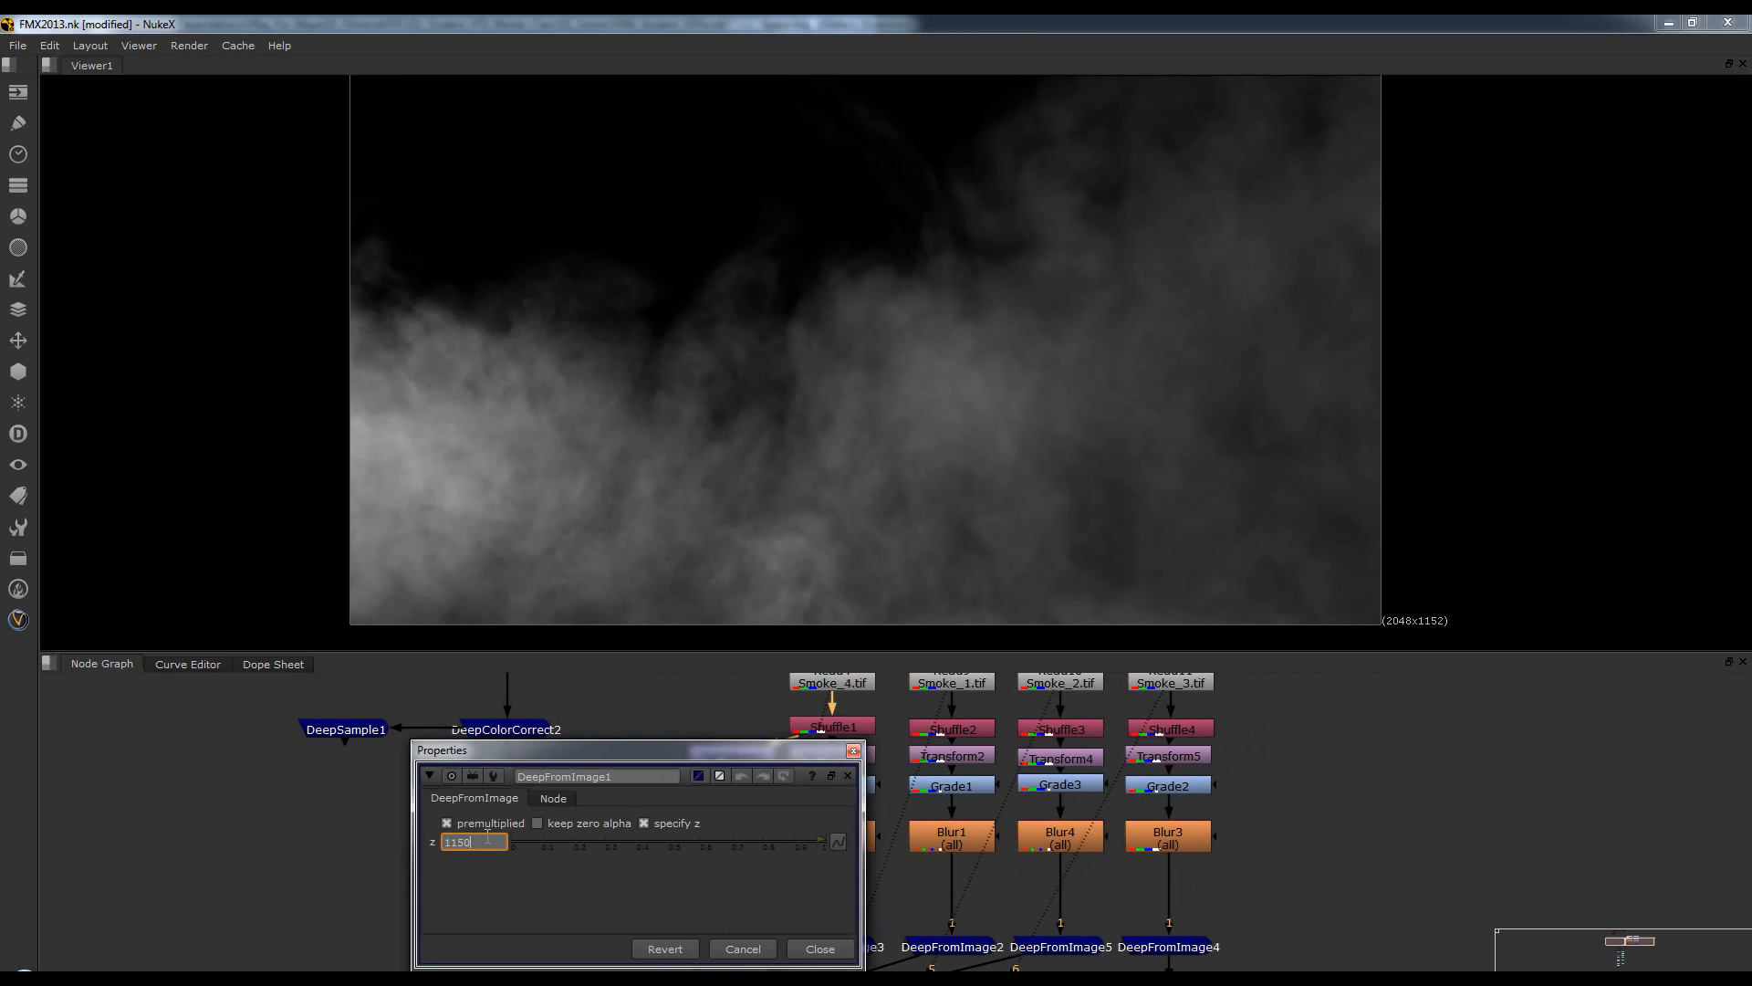
drag(604, 748, 617, 636)
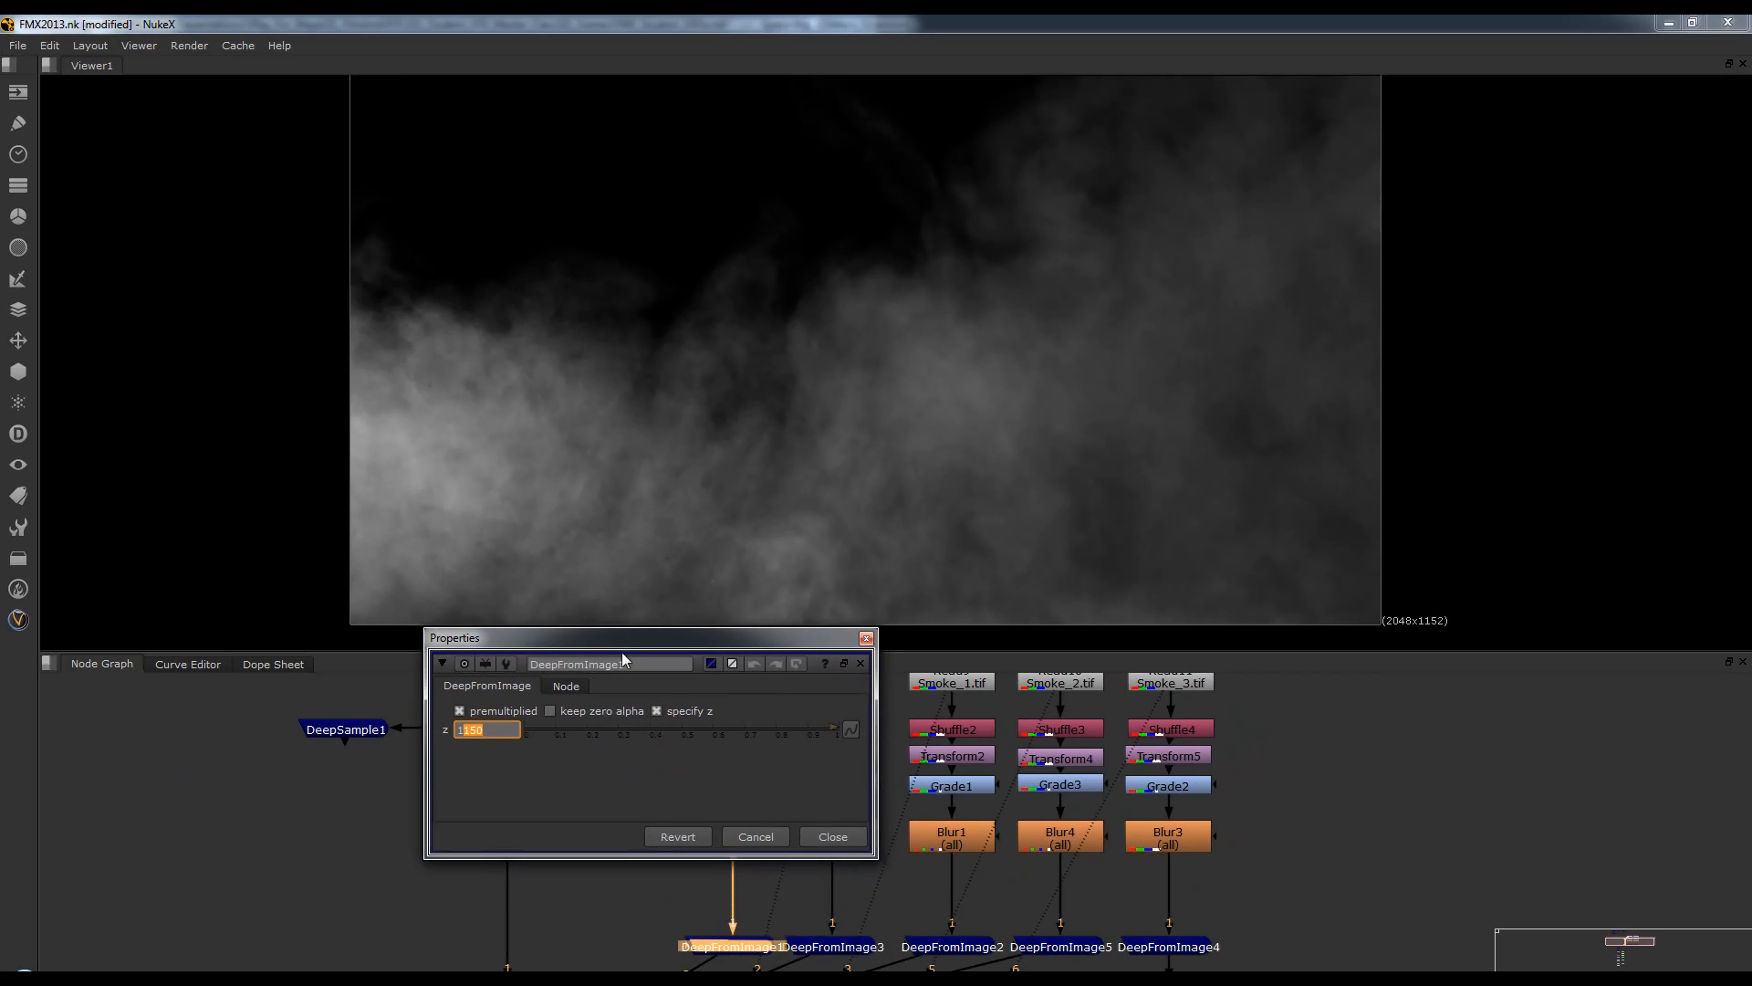
click(743, 833)
Display the DeepMerge1 composite of the spaceship and smoke layers in the viewer.
middle_drag(844, 874, 916, 761)
middle_drag(753, 891, 774, 866)
click(594, 945)
click(926, 812)
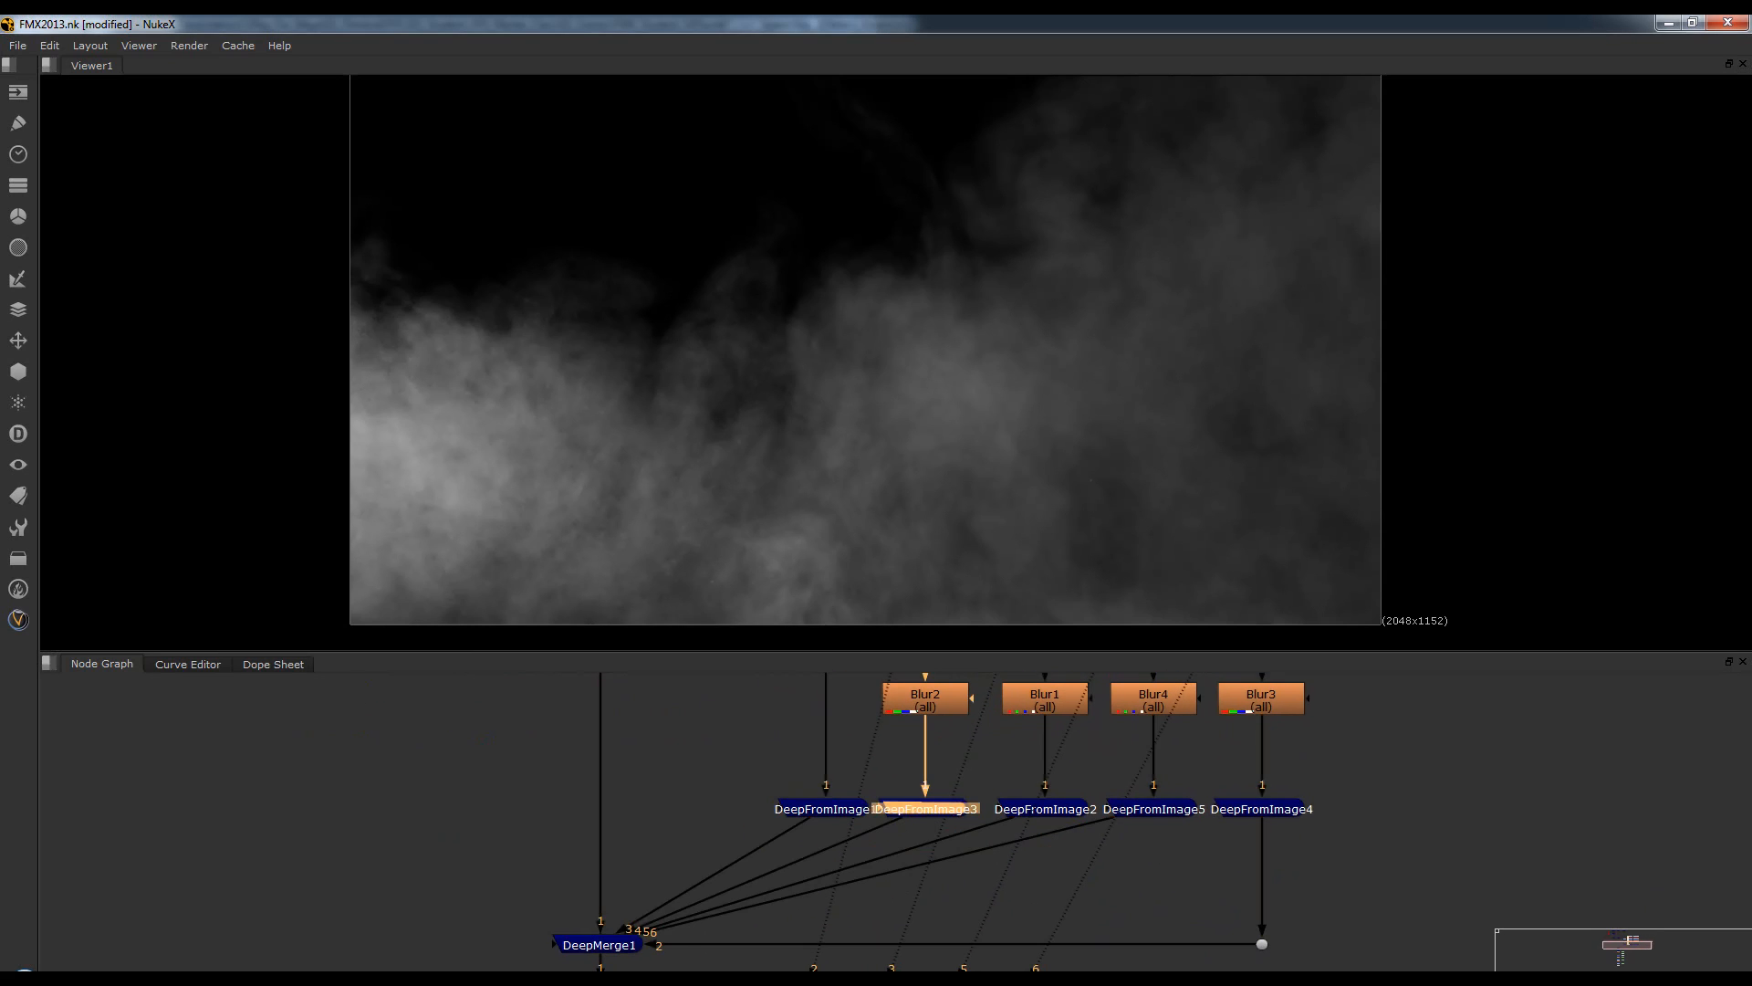
click(590, 947)
key(1)
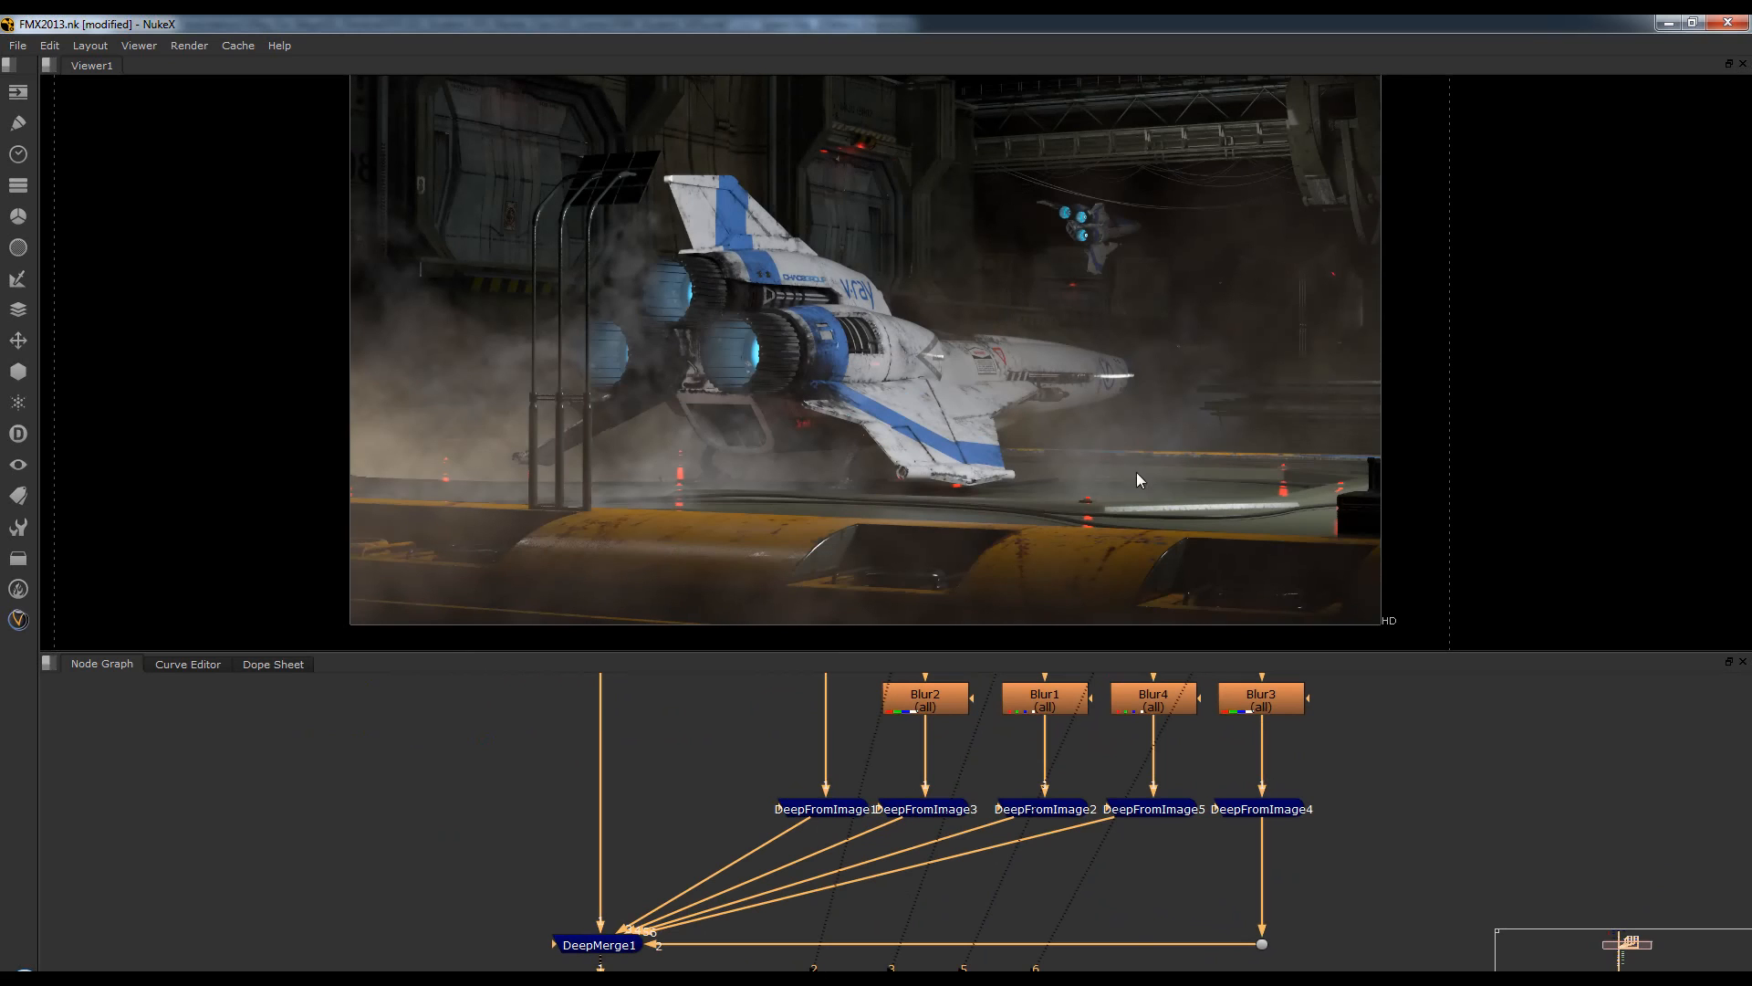
Disable DeepFromImage3, DeepFromImage2, DeepFromImage5 and DeepFromImage4, leaving only the DeepFromImage1 smoke active.
click(939, 811)
click(1070, 811)
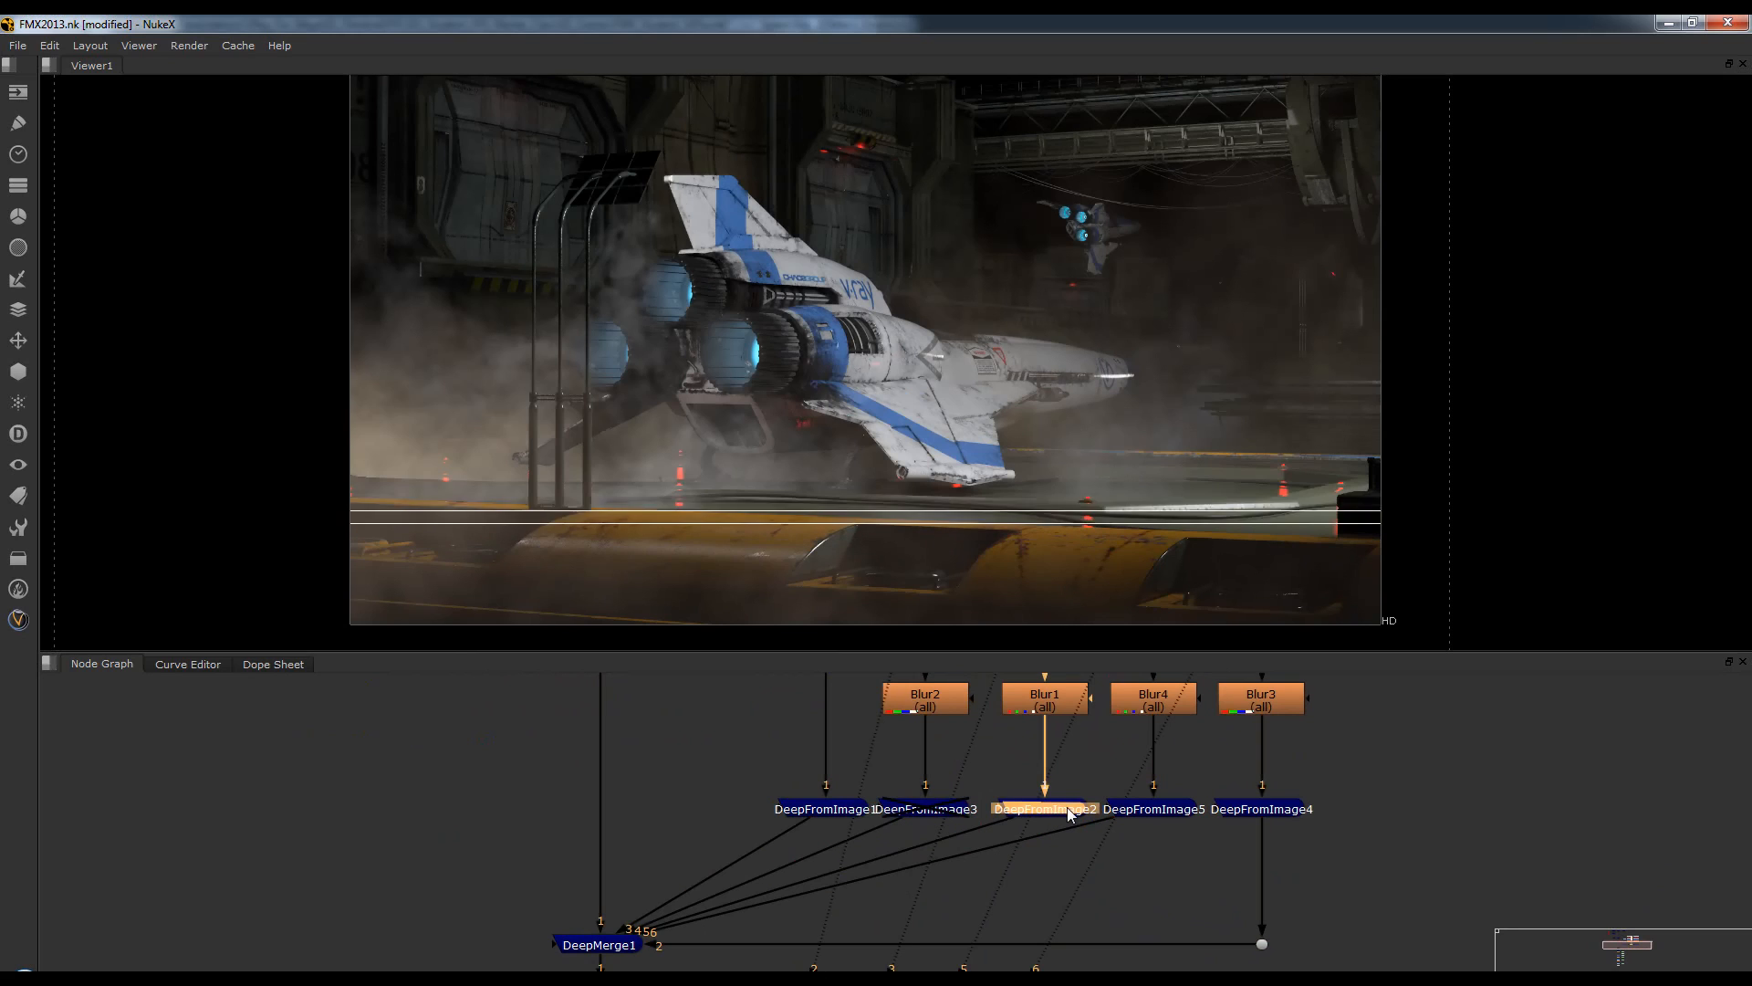
click(1160, 811)
key(d)
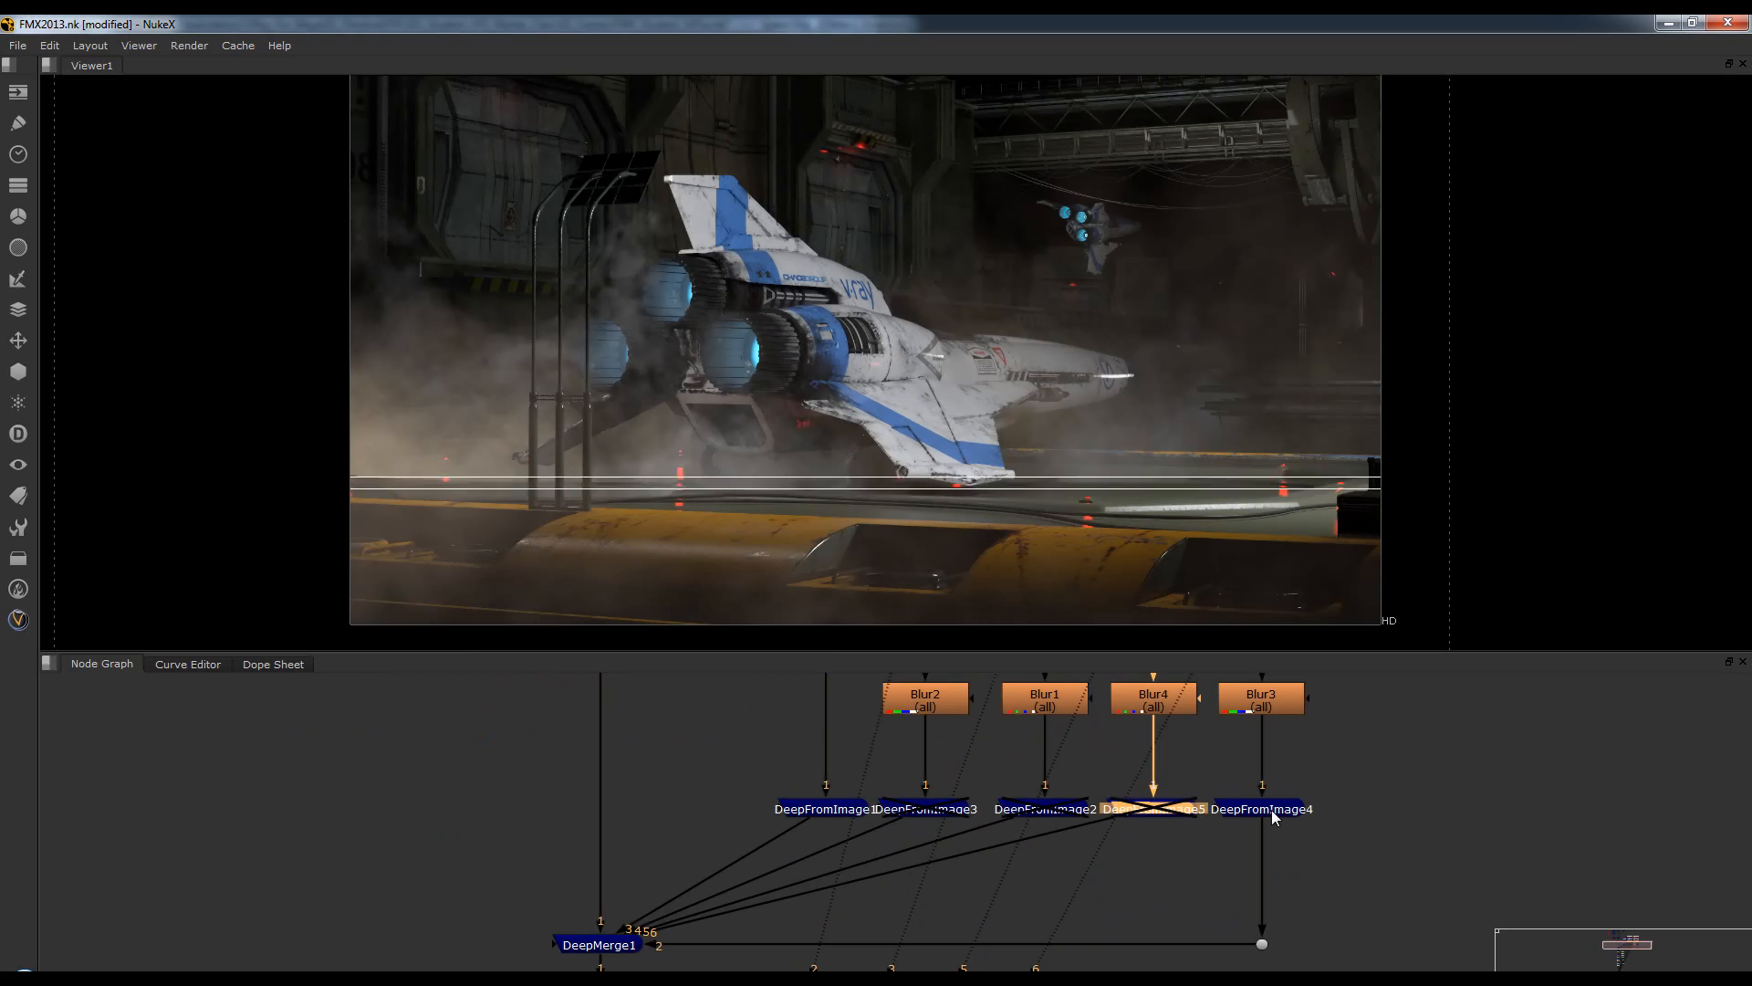
click(1274, 815)
key(d)
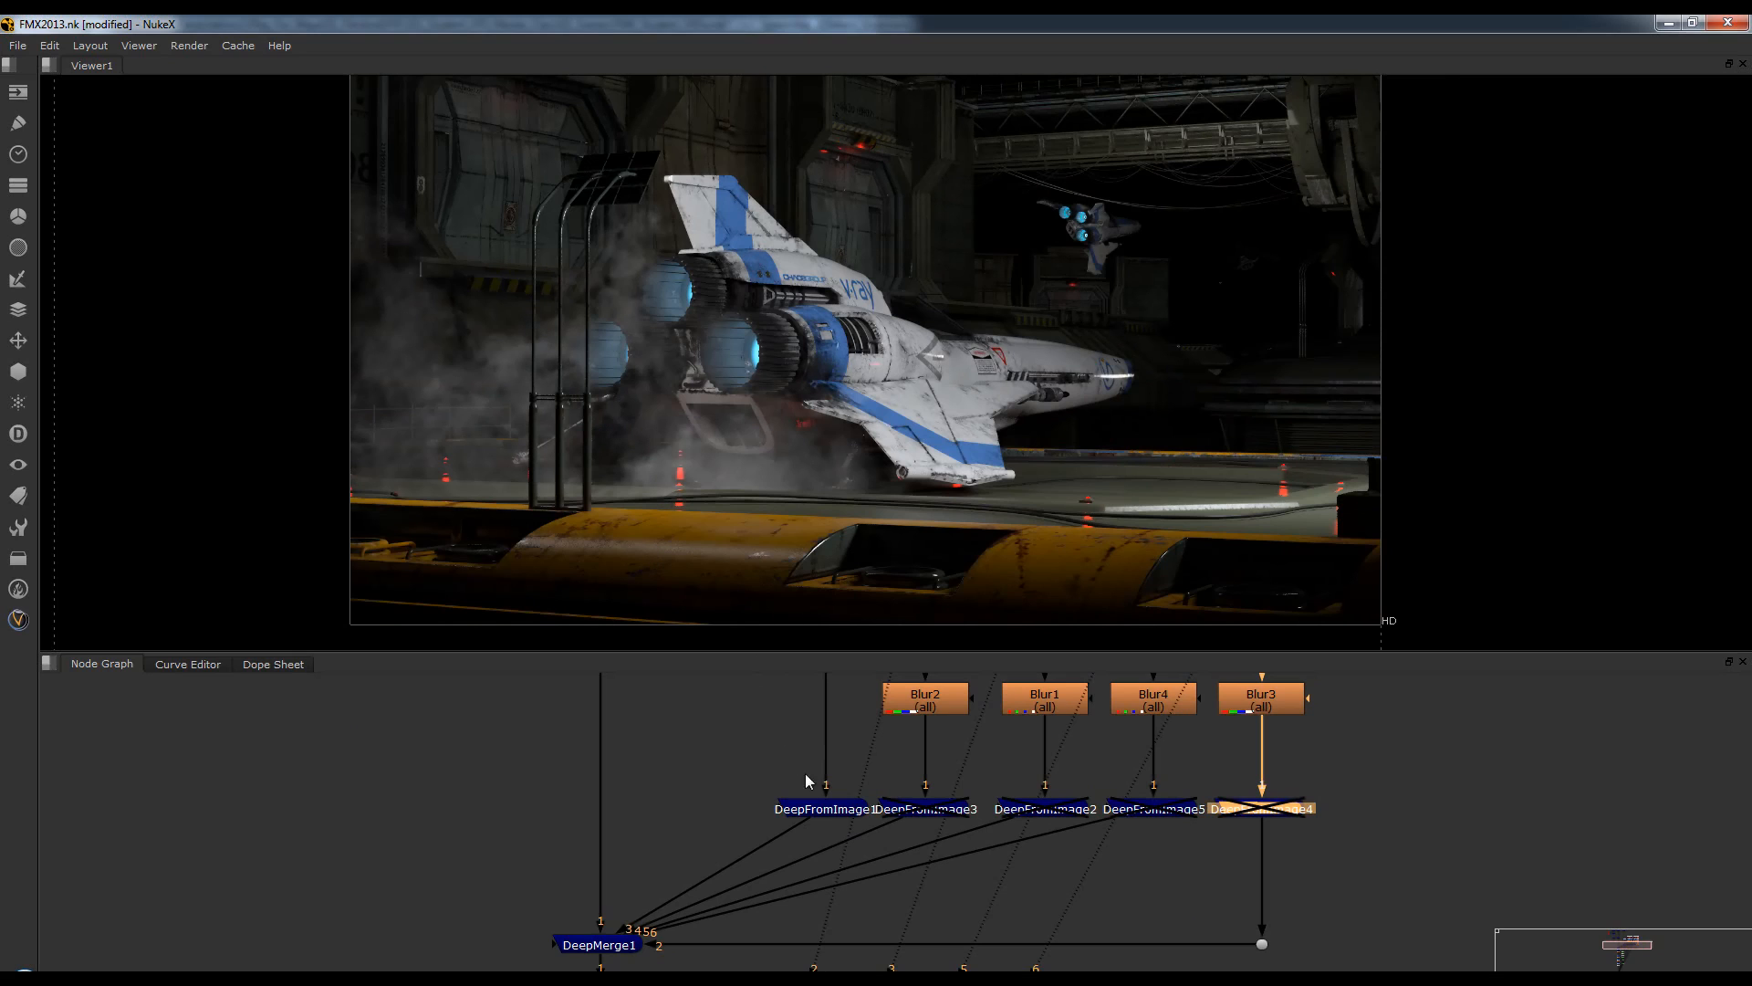
Set the z depth of DeepFromImage1 to 500.
double_click(823, 810)
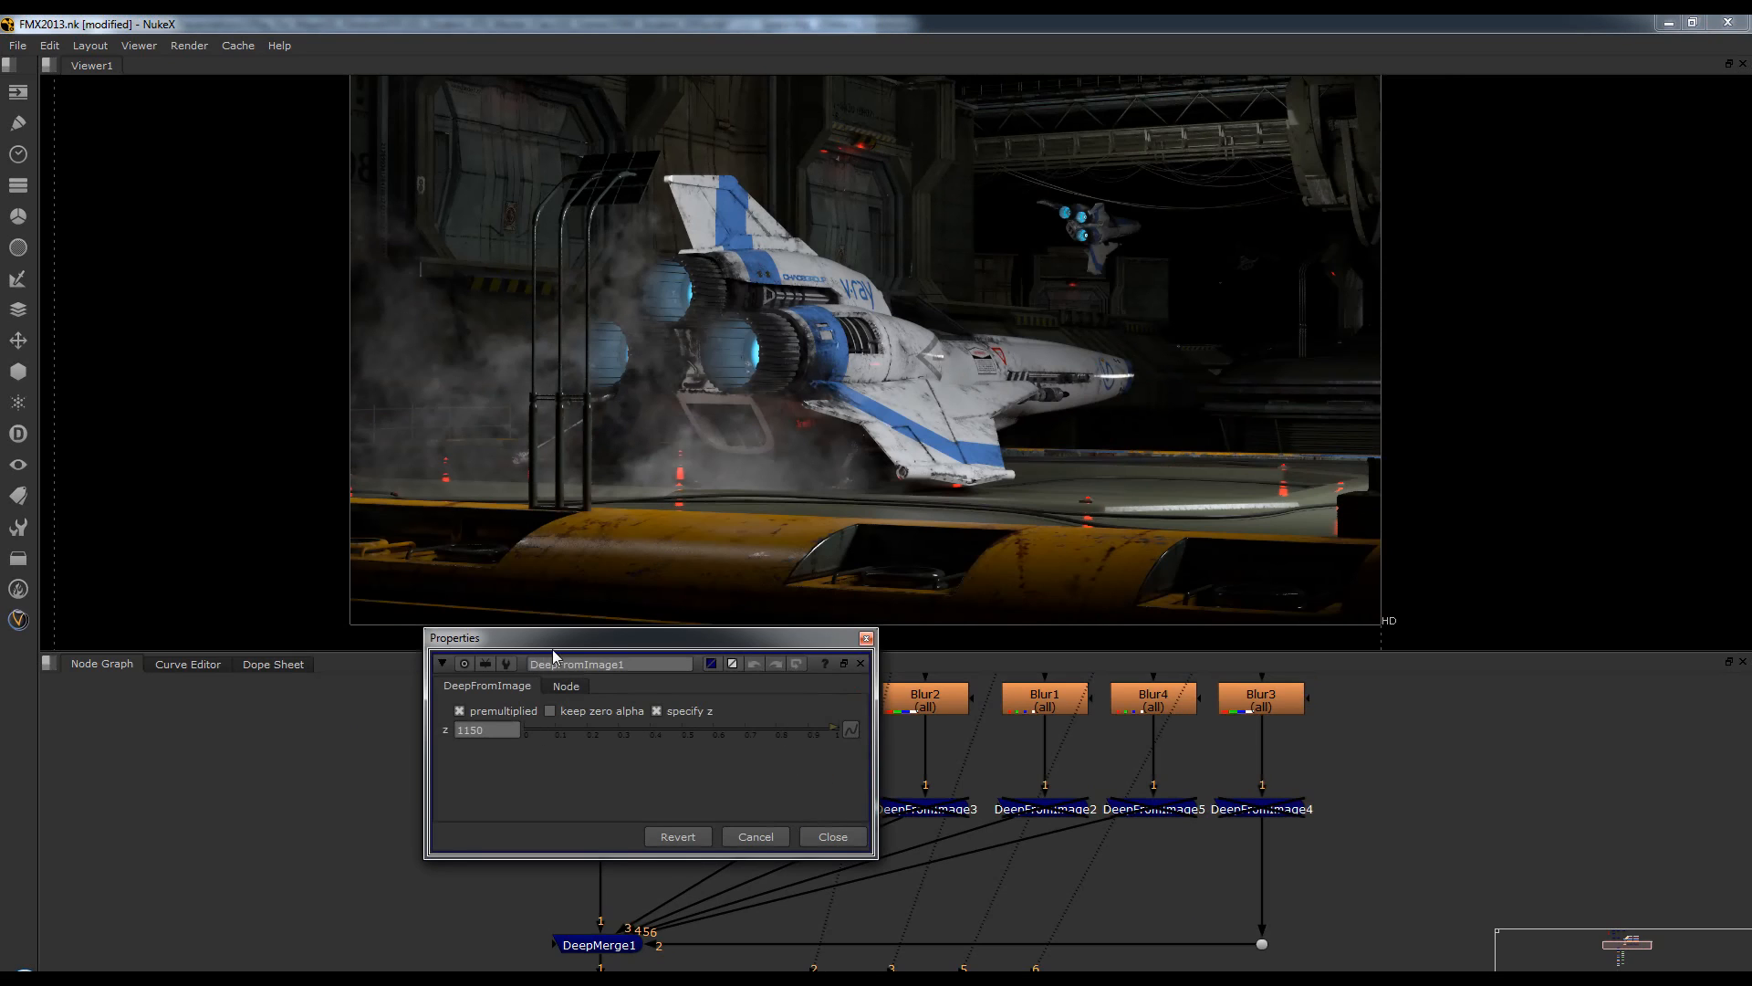
drag(554, 650, 955, 681)
drag(902, 758, 595, 761)
text(500)
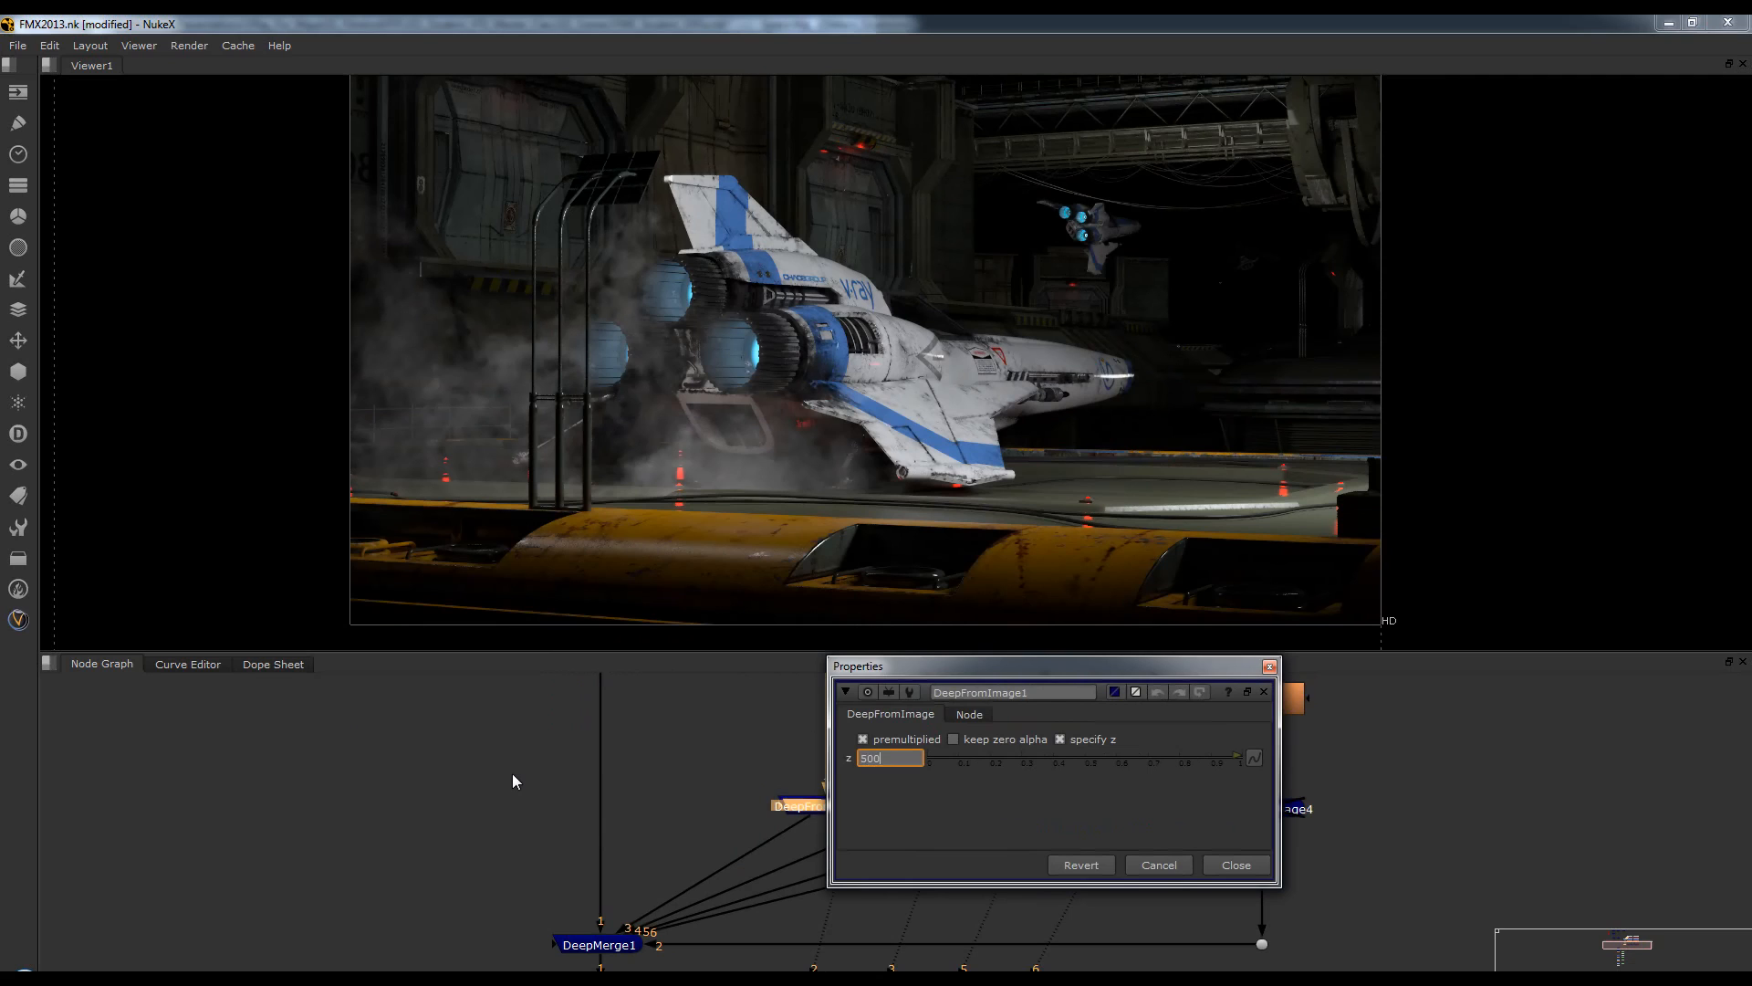
key(Return)
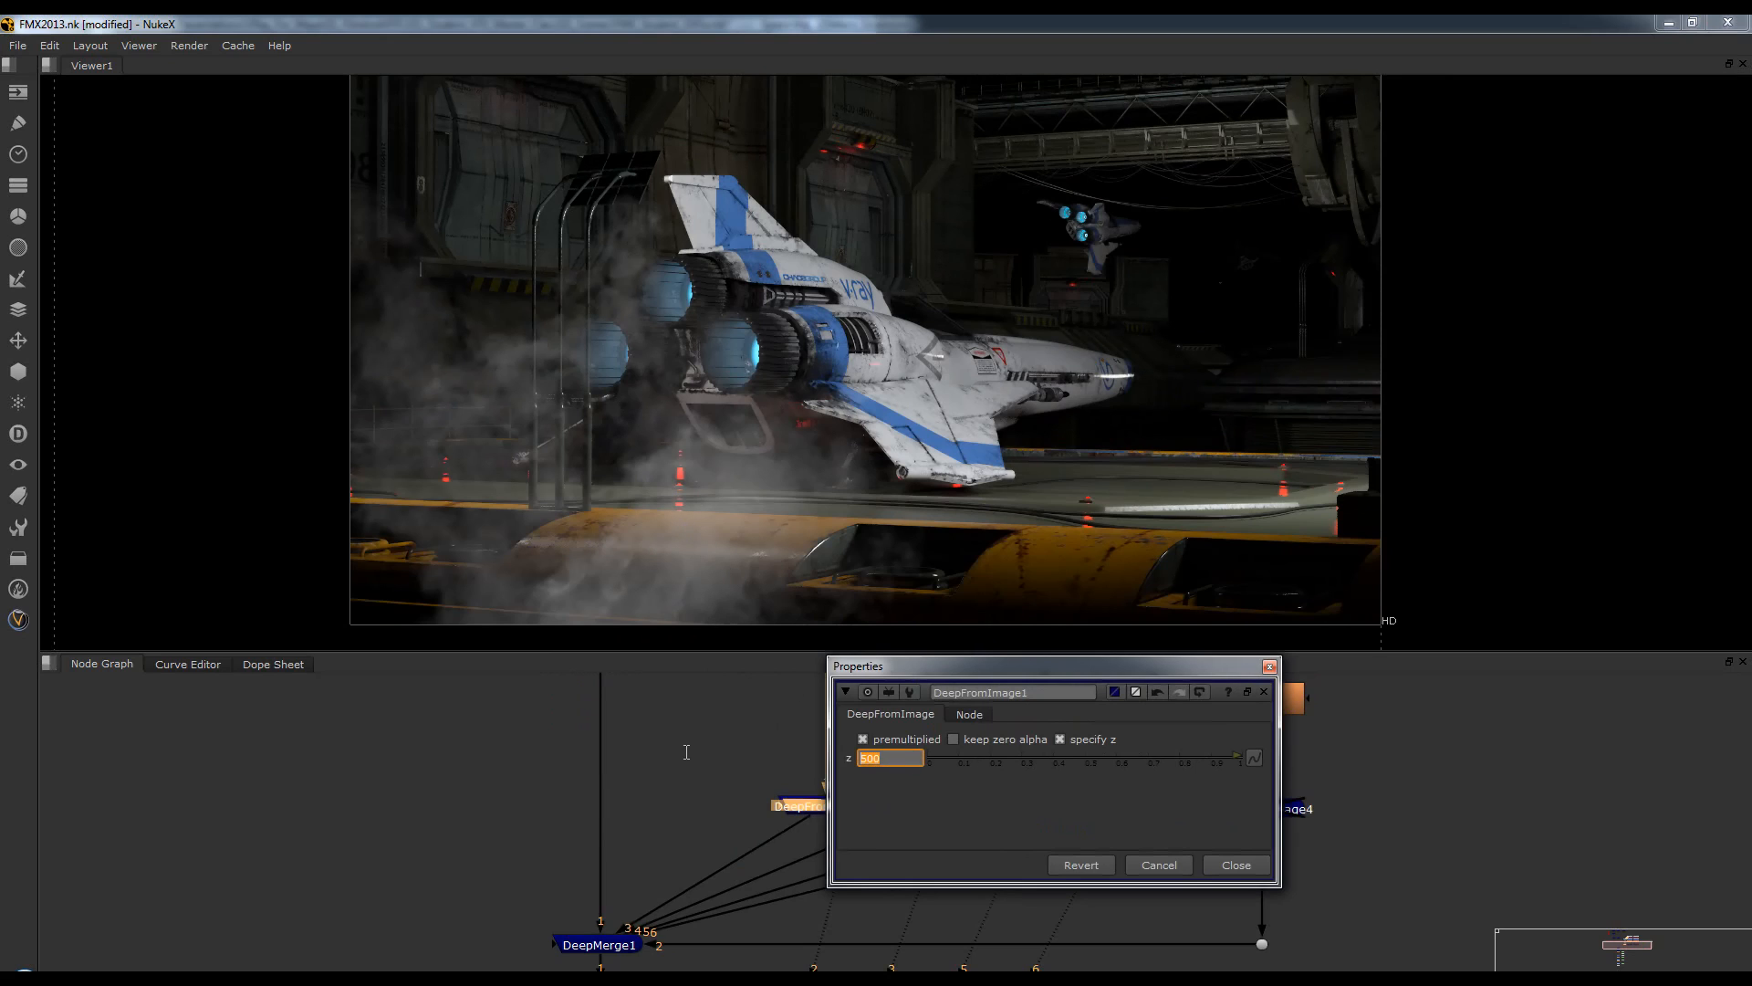
Try a z depth of 1500 for DeepFromImage1, restore it to 1150, and close the properties.
text(1500)
key(Return)
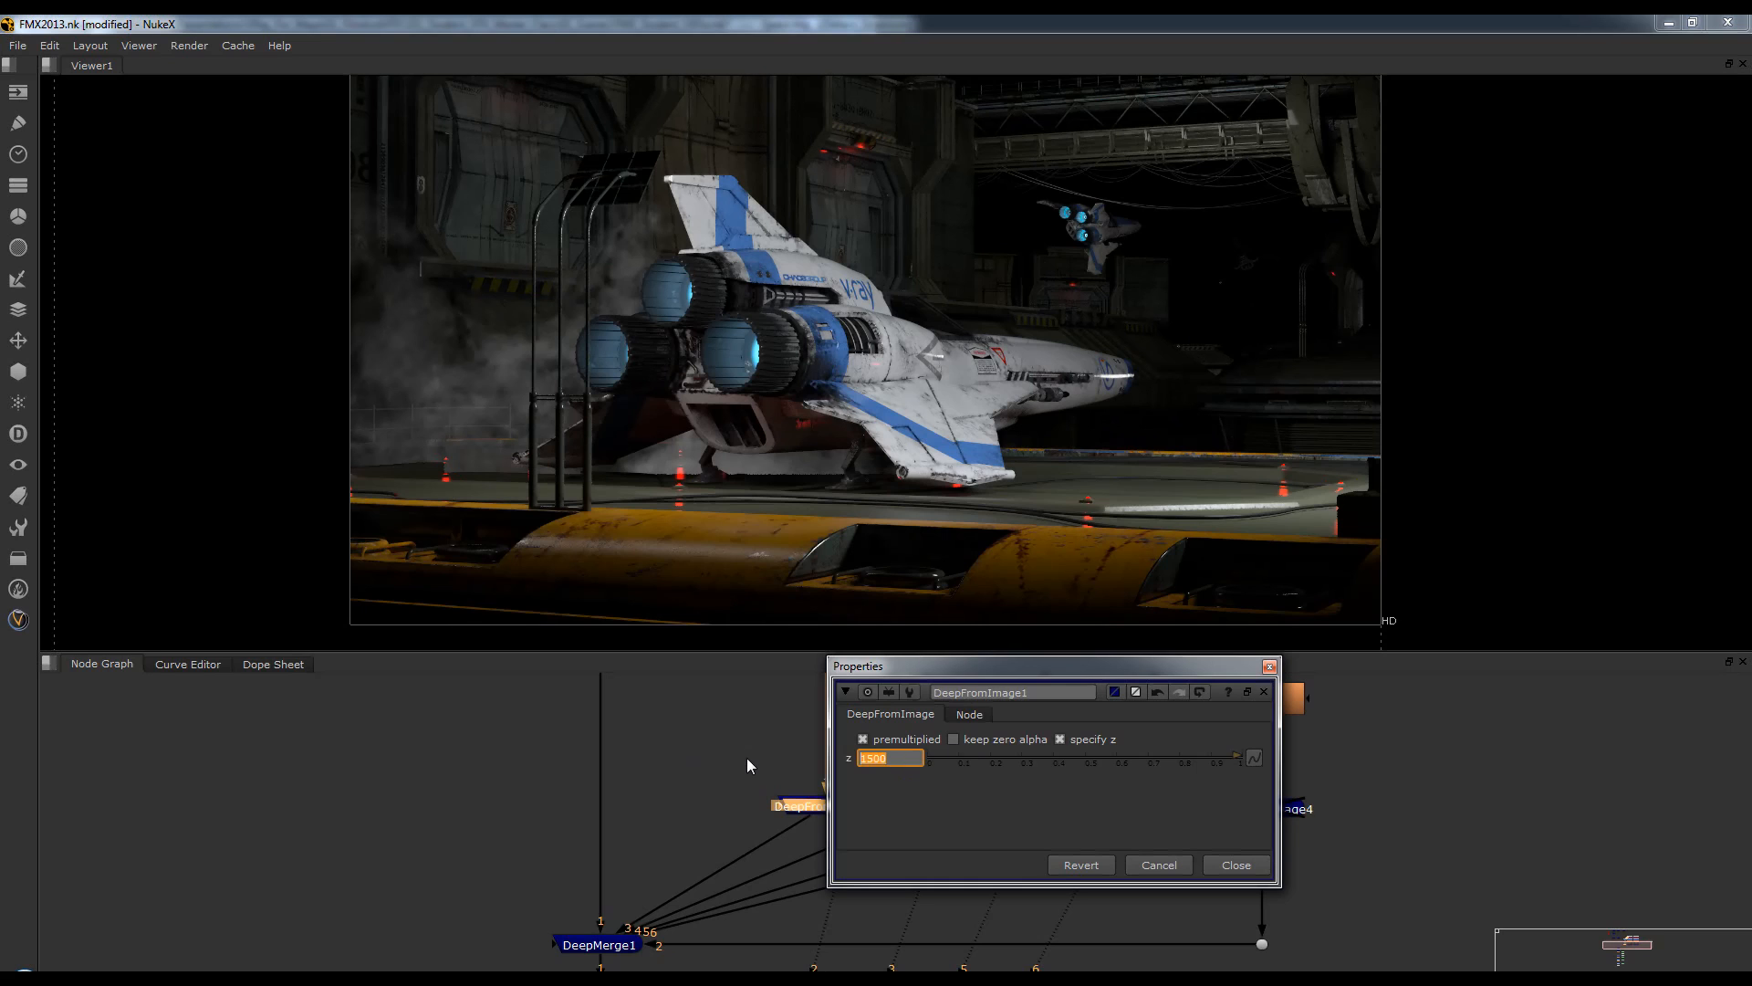
text(1150)
key(Return)
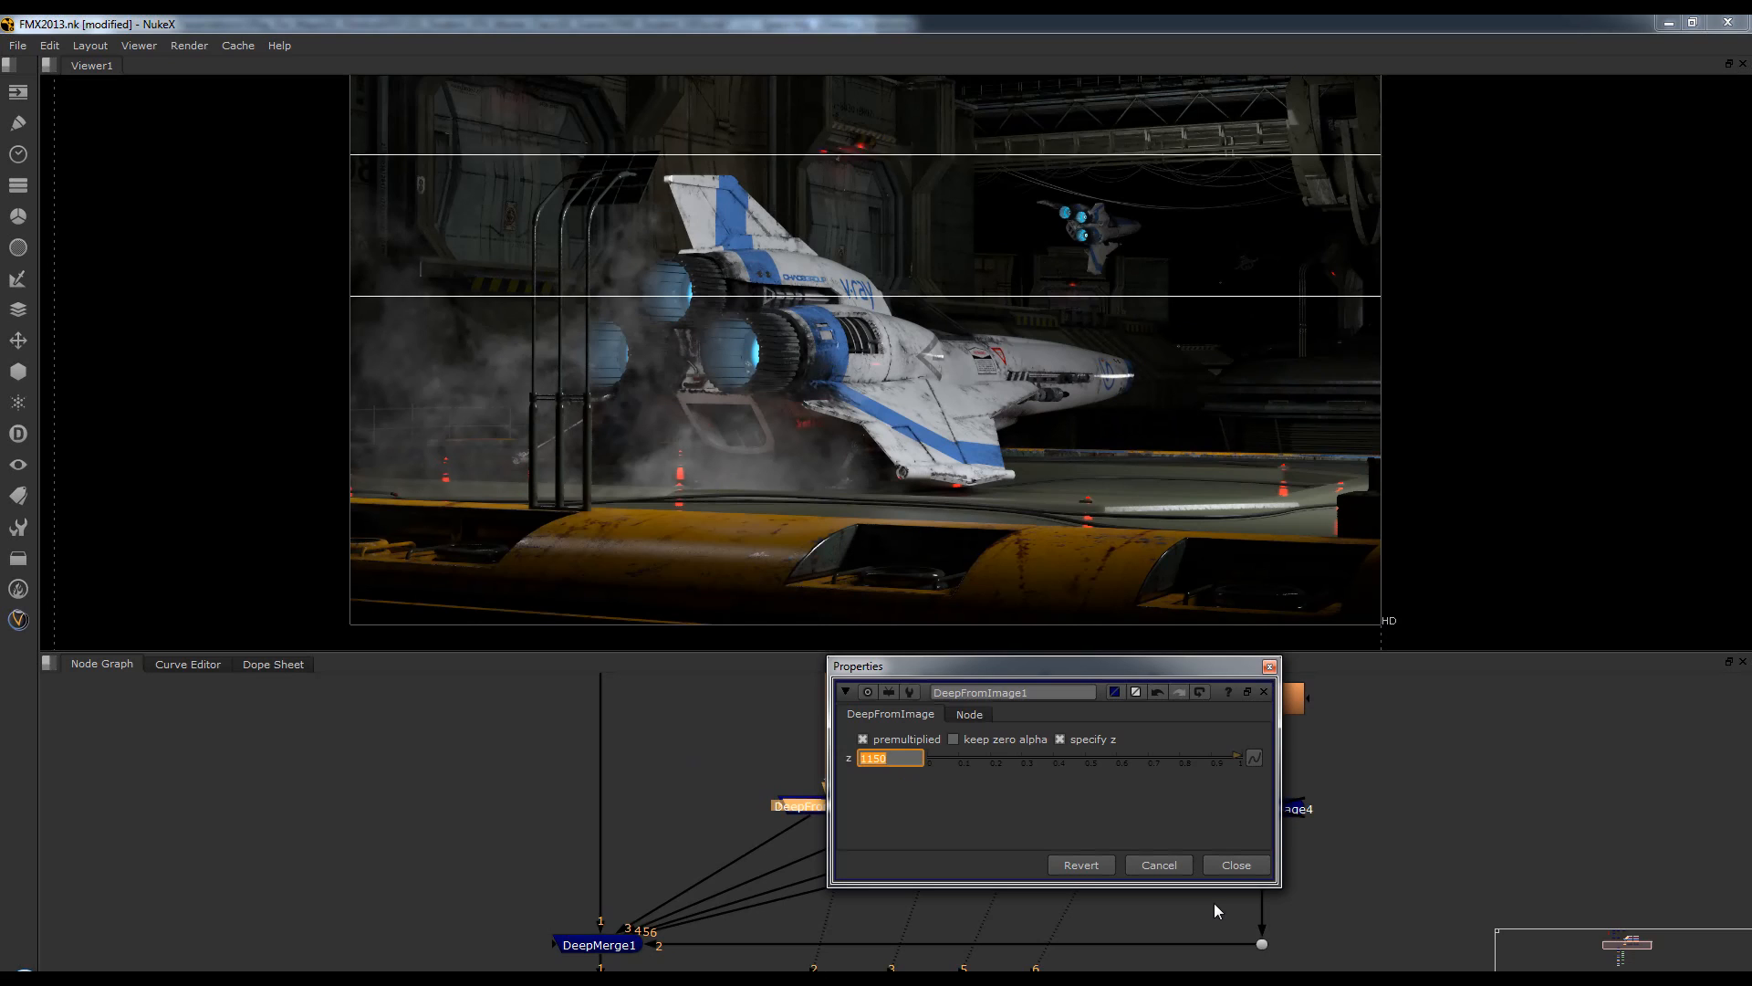
click(1236, 864)
Re-enable the smoke nodes DeepFromImage3, DeepFromImage2, DeepFromImage5 and DeepFromImage4.
click(935, 809)
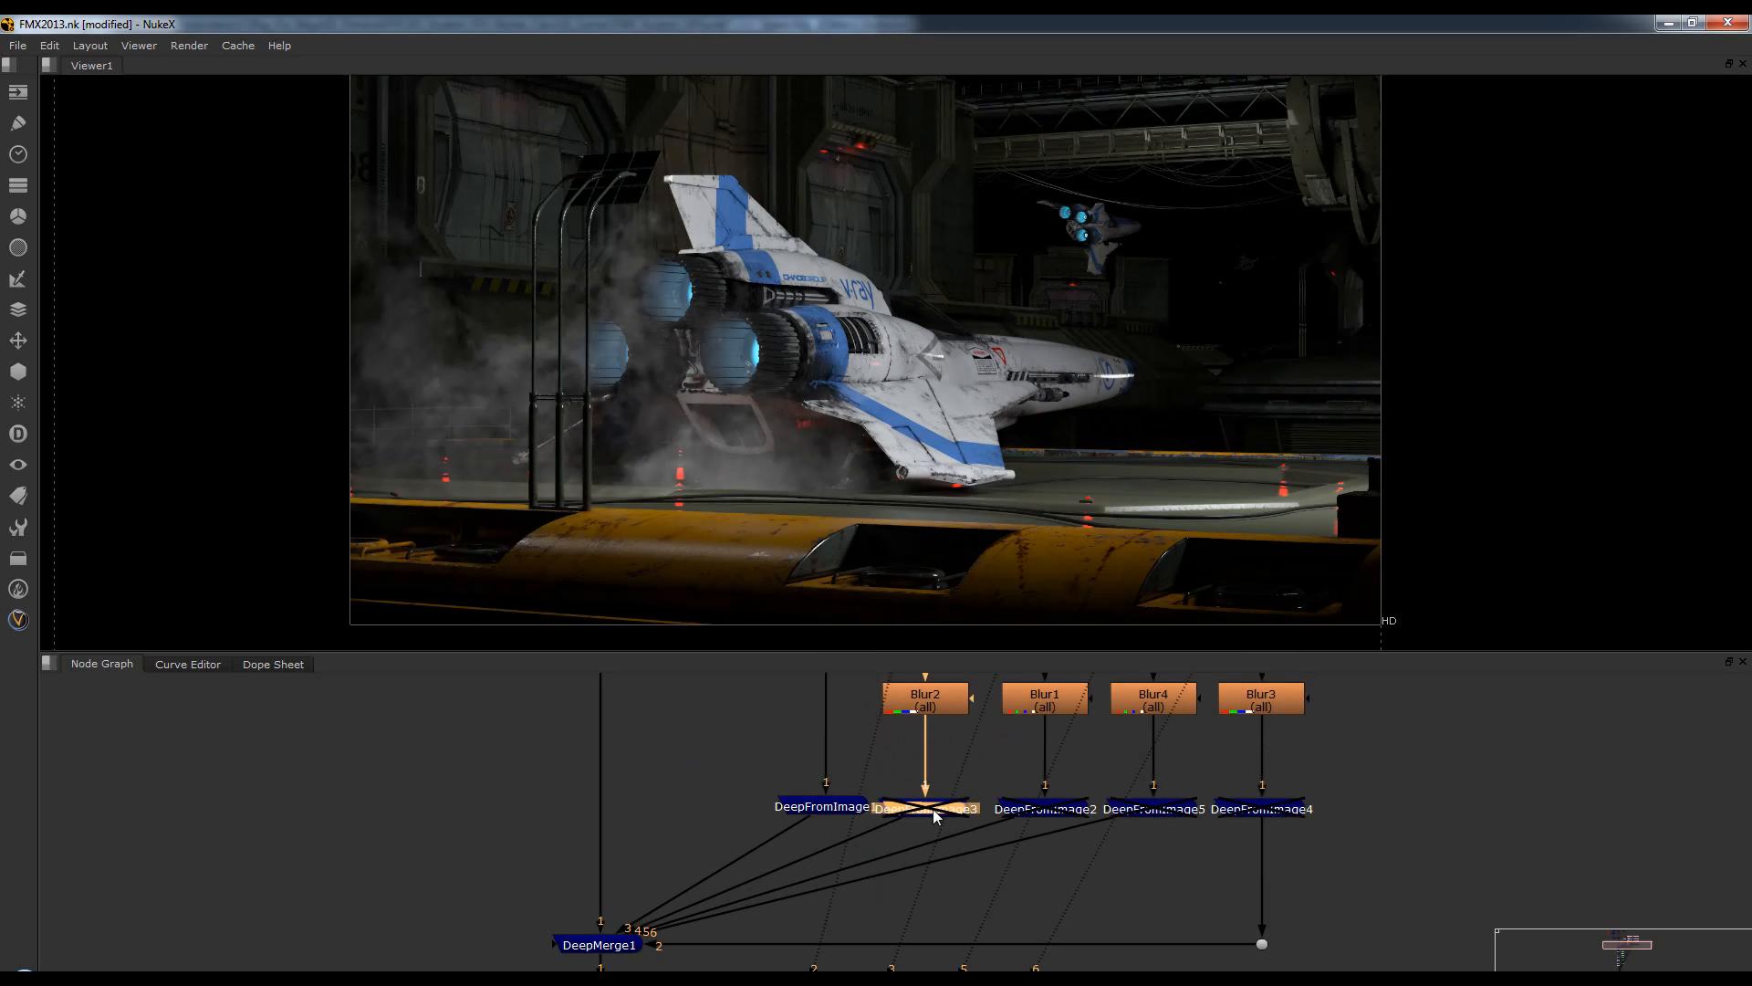
key(d)
click(1060, 809)
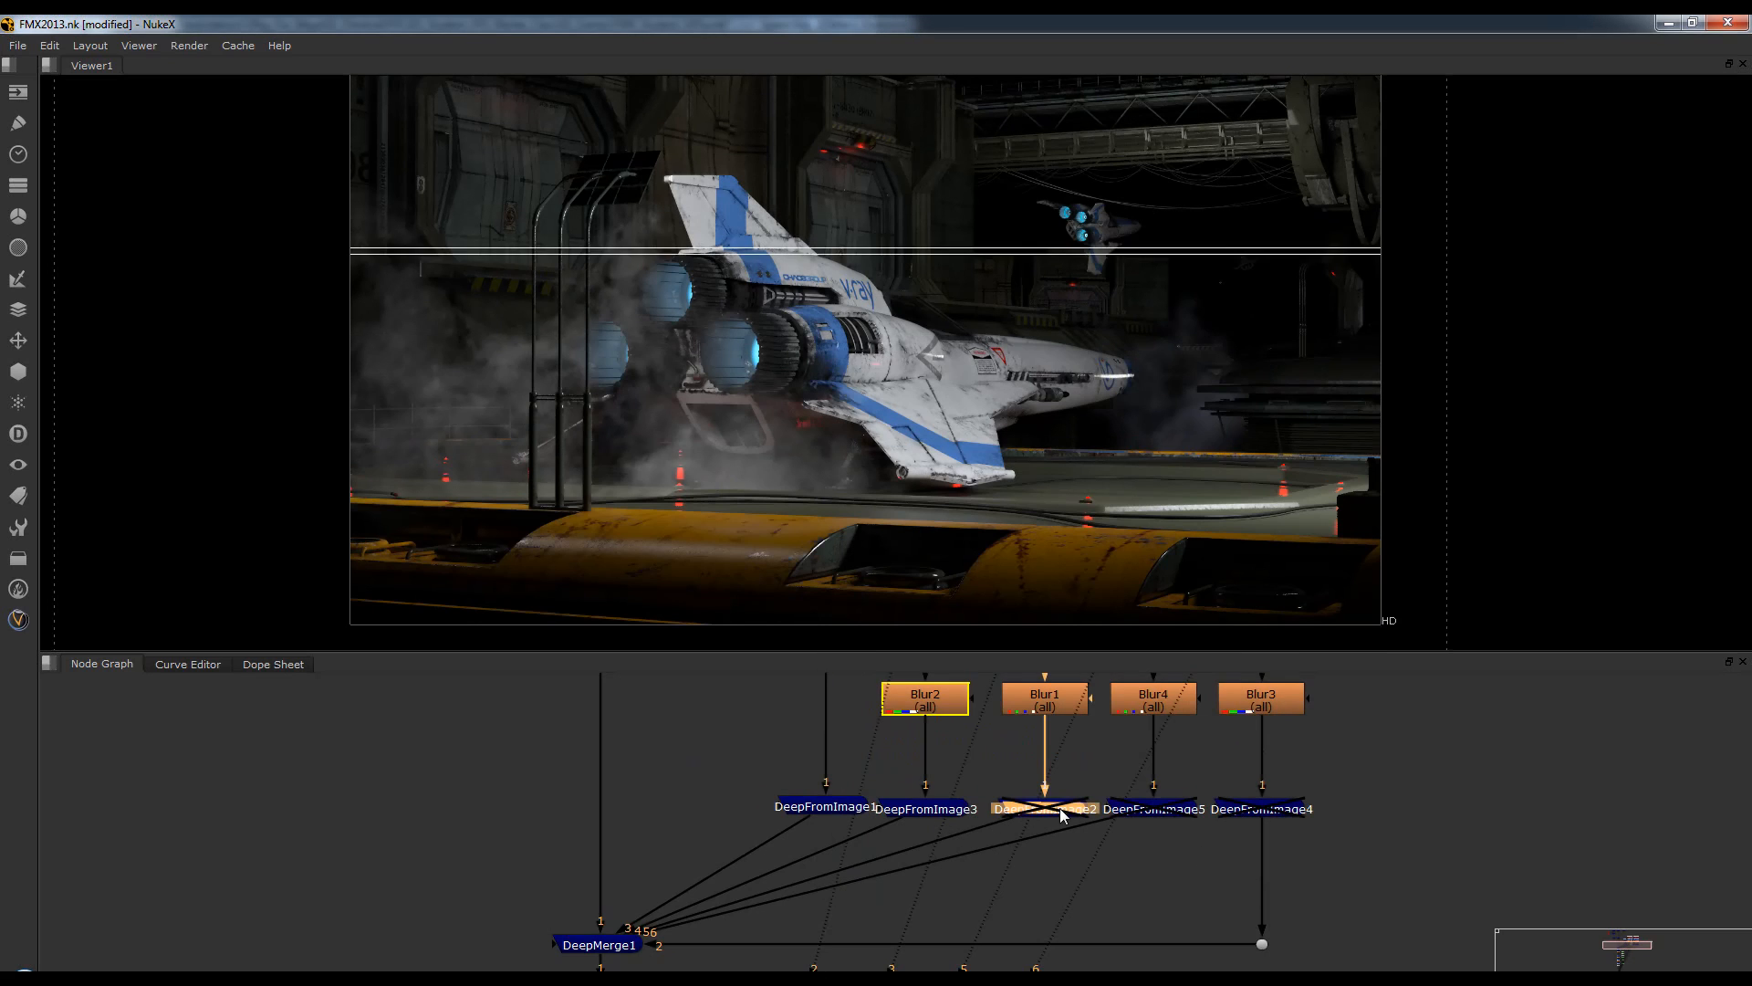
click(1159, 812)
key(d)
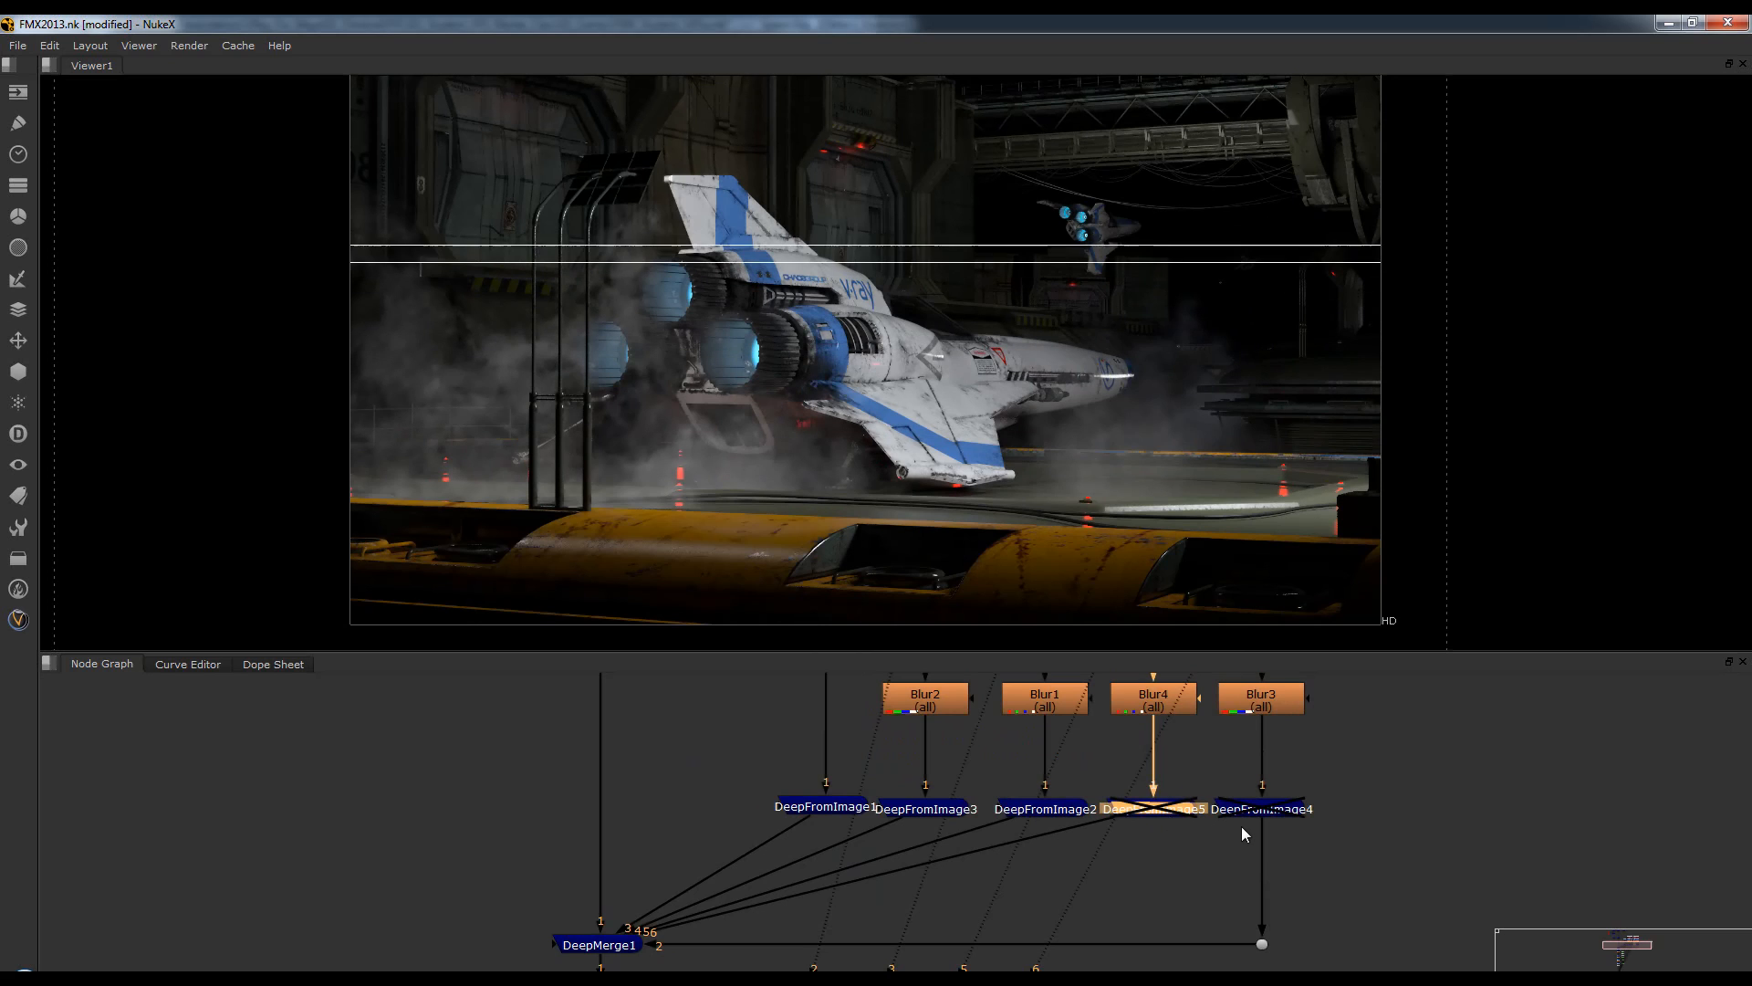
key(d)
click(1262, 808)
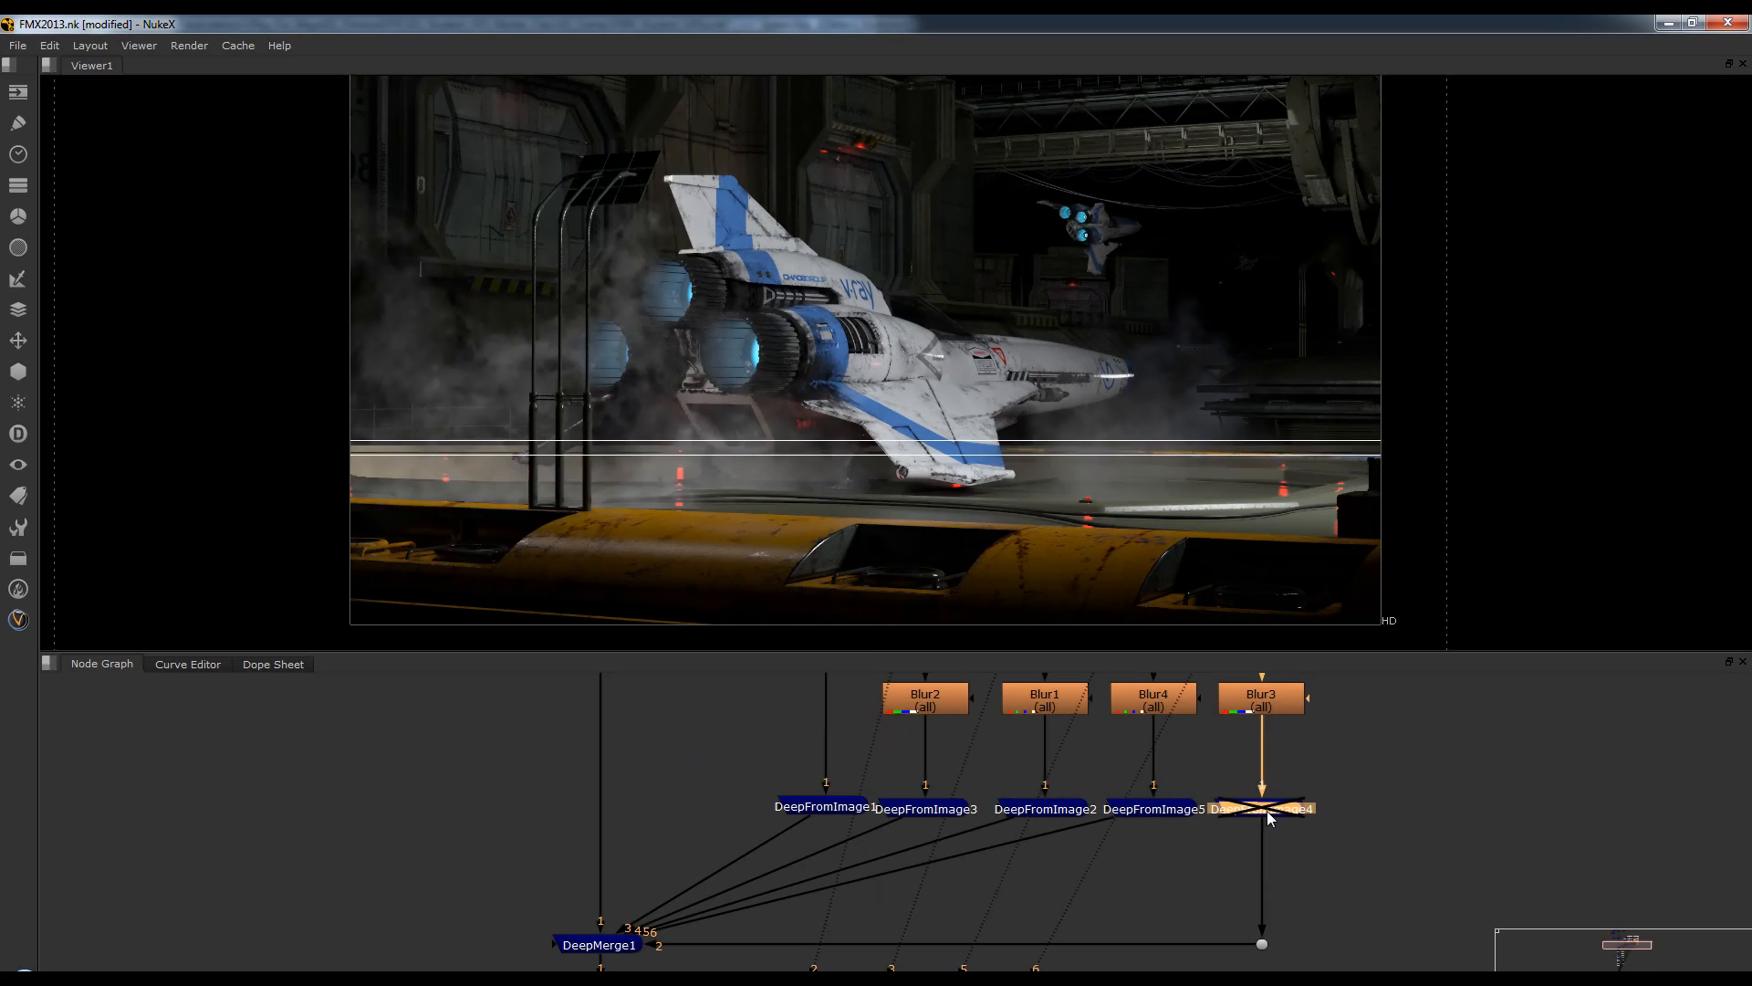
key(d)
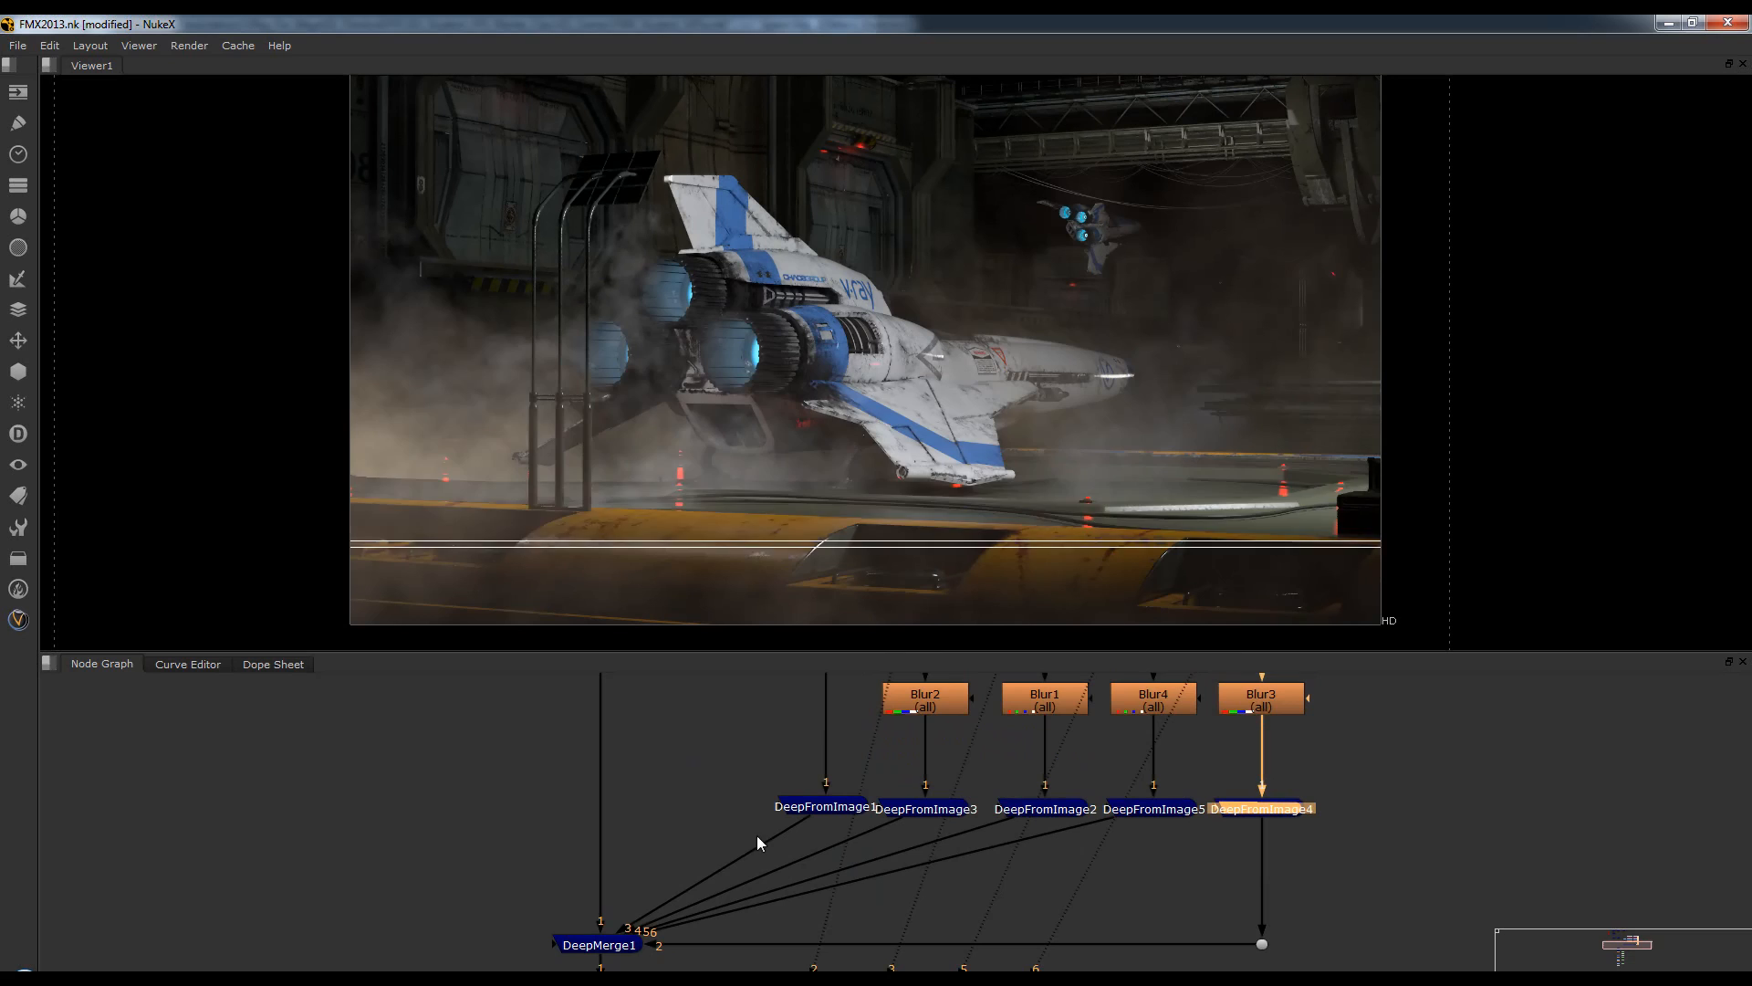
Check the properties of the DeepMerge1 node that combines the smoke layers, and close them.
scroll(663, 846, down, 5)
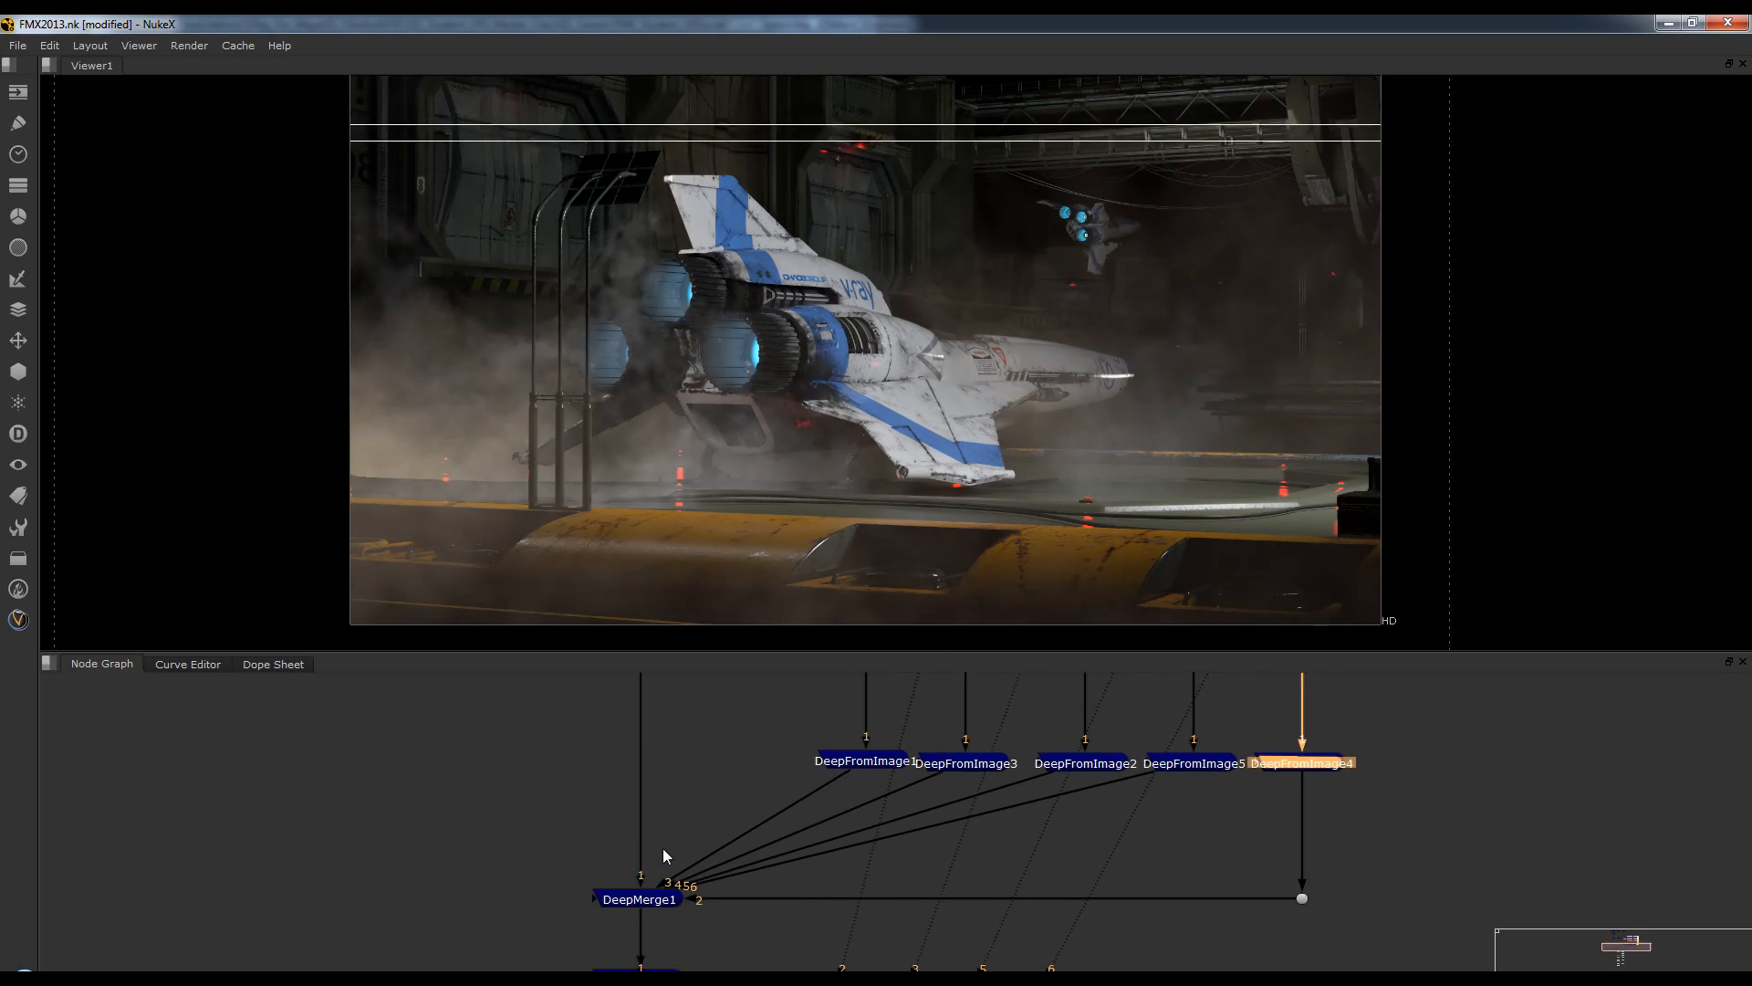
middle_drag(761, 875, 792, 846)
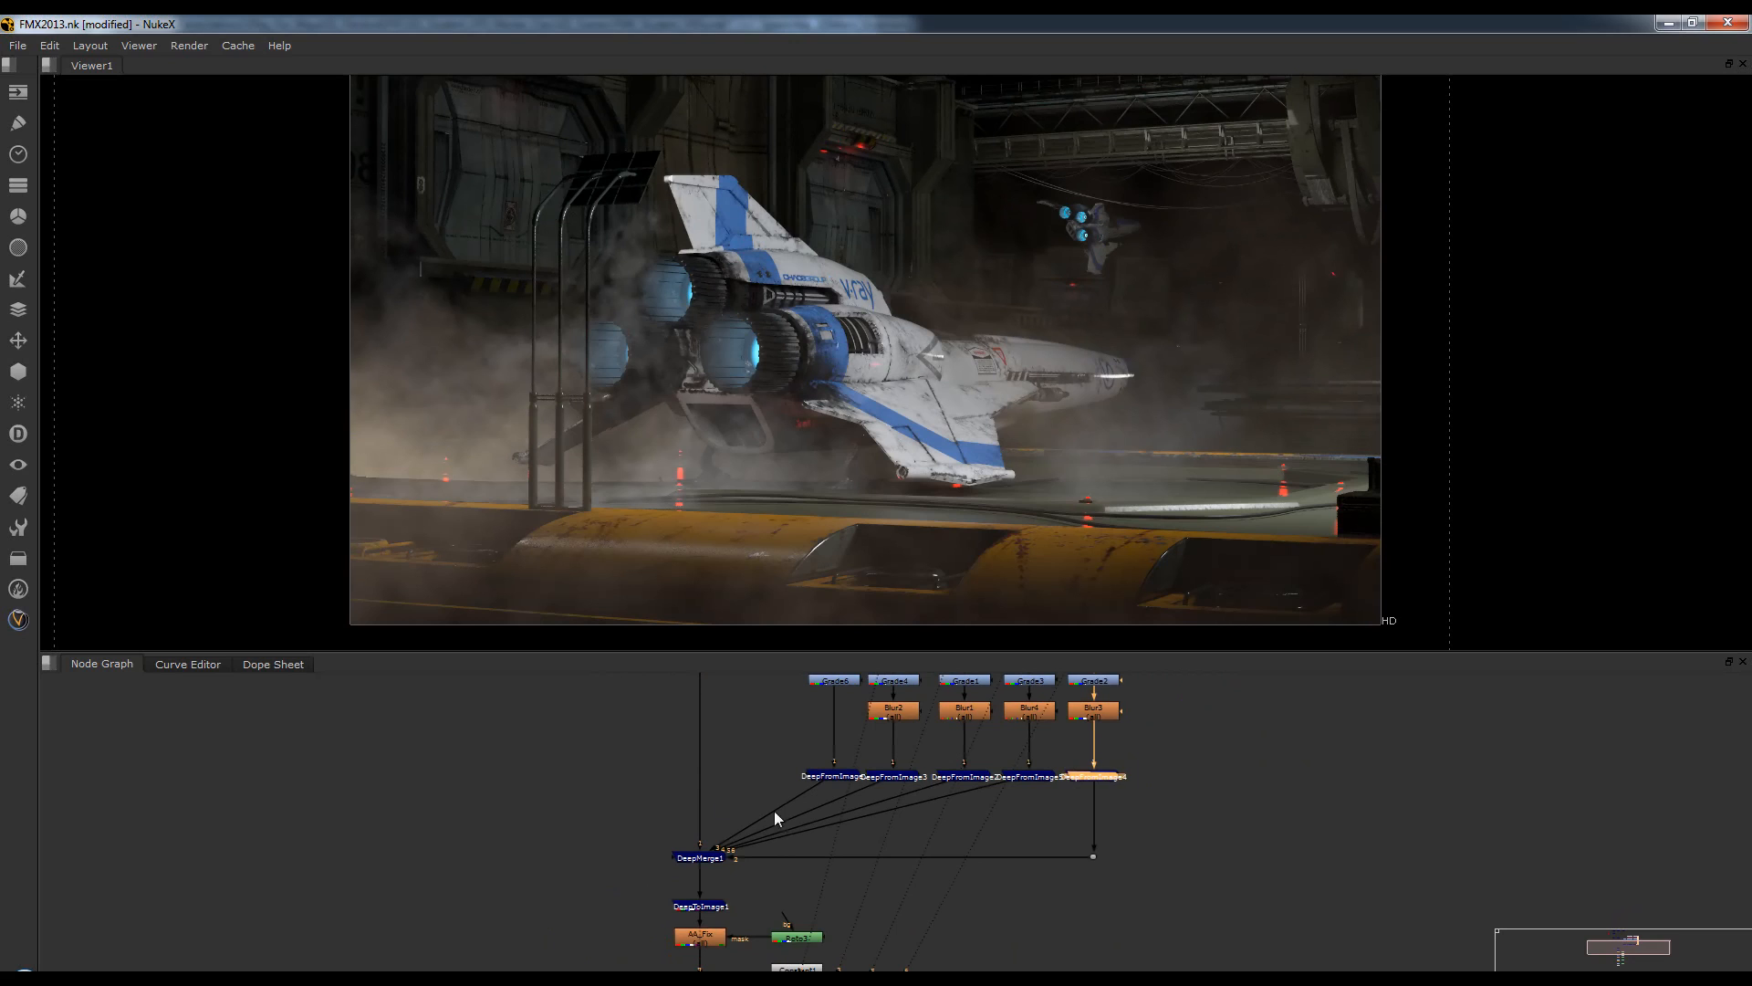
middle_drag(791, 845, 769, 777)
scroll(757, 762, up, 2)
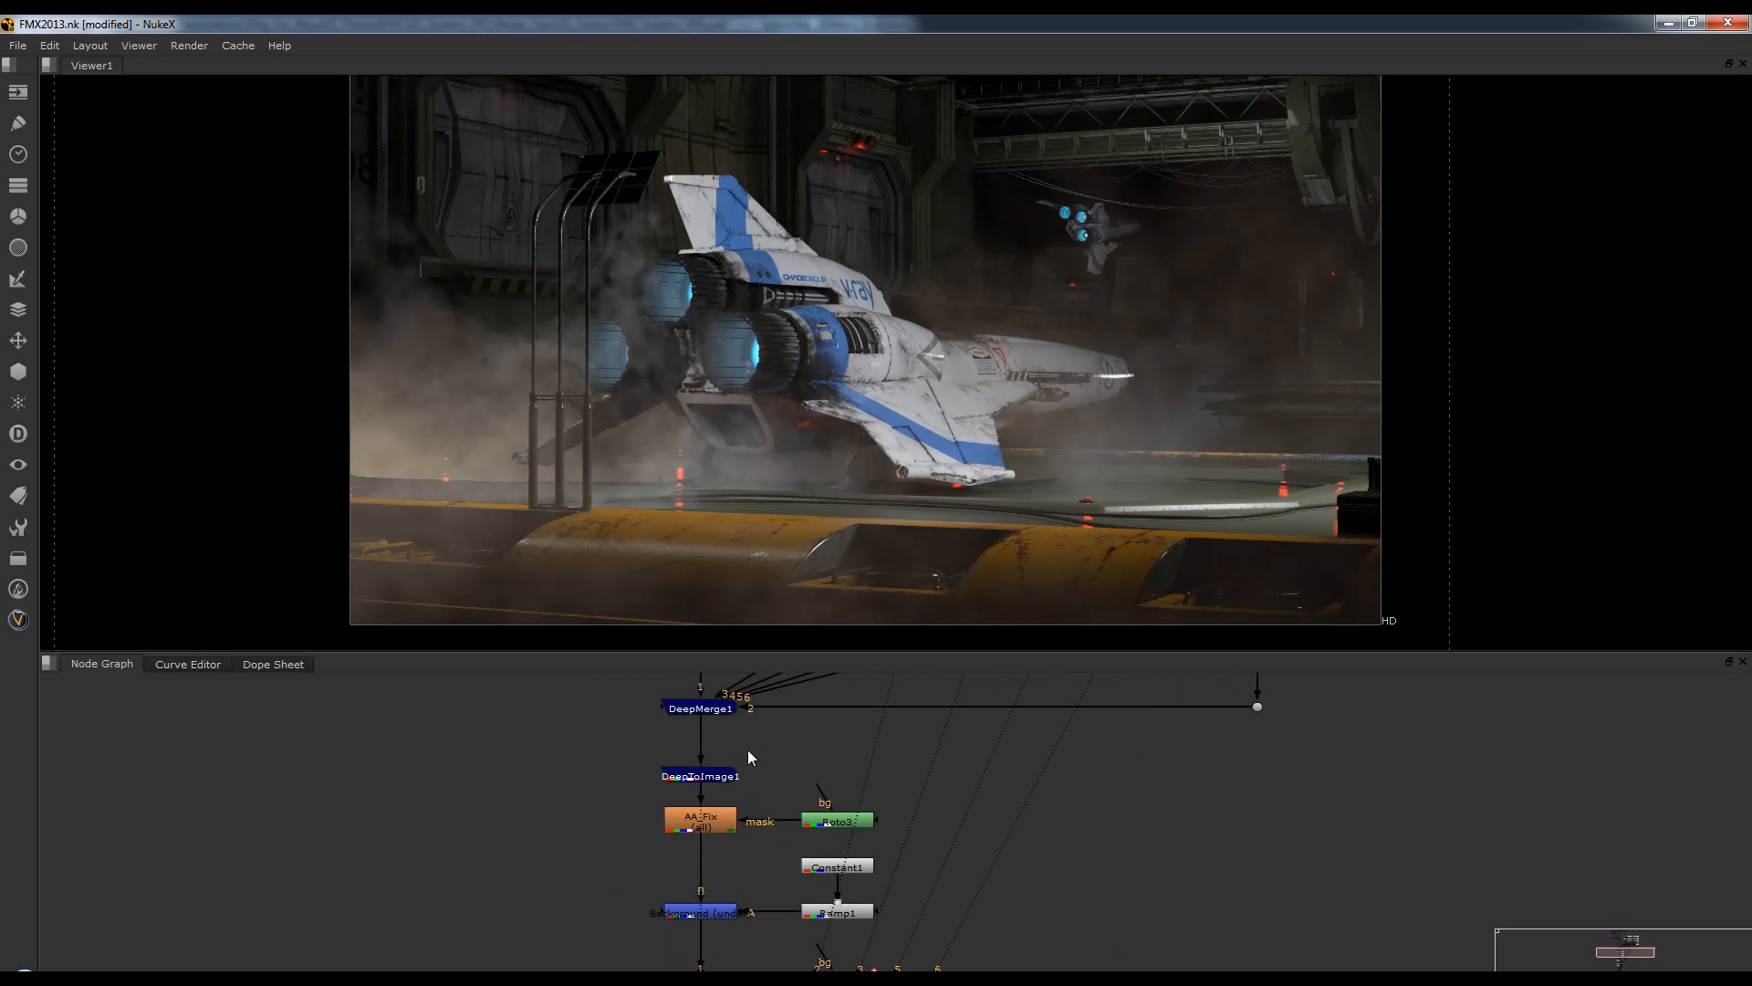
double_click(691, 710)
click(639, 854)
Follow the node tree down to Truelight1, display its graded output in the viewer, and look over the finishing nodes above it.
middle_drag(846, 773, 851, 900)
middle_drag(902, 774, 925, 907)
middle_drag(835, 856, 839, 967)
middle_drag(790, 710, 792, 792)
middle_drag(885, 963, 790, 640)
middle_drag(748, 965, 773, 780)
middle_drag(744, 922, 757, 721)
click(765, 803)
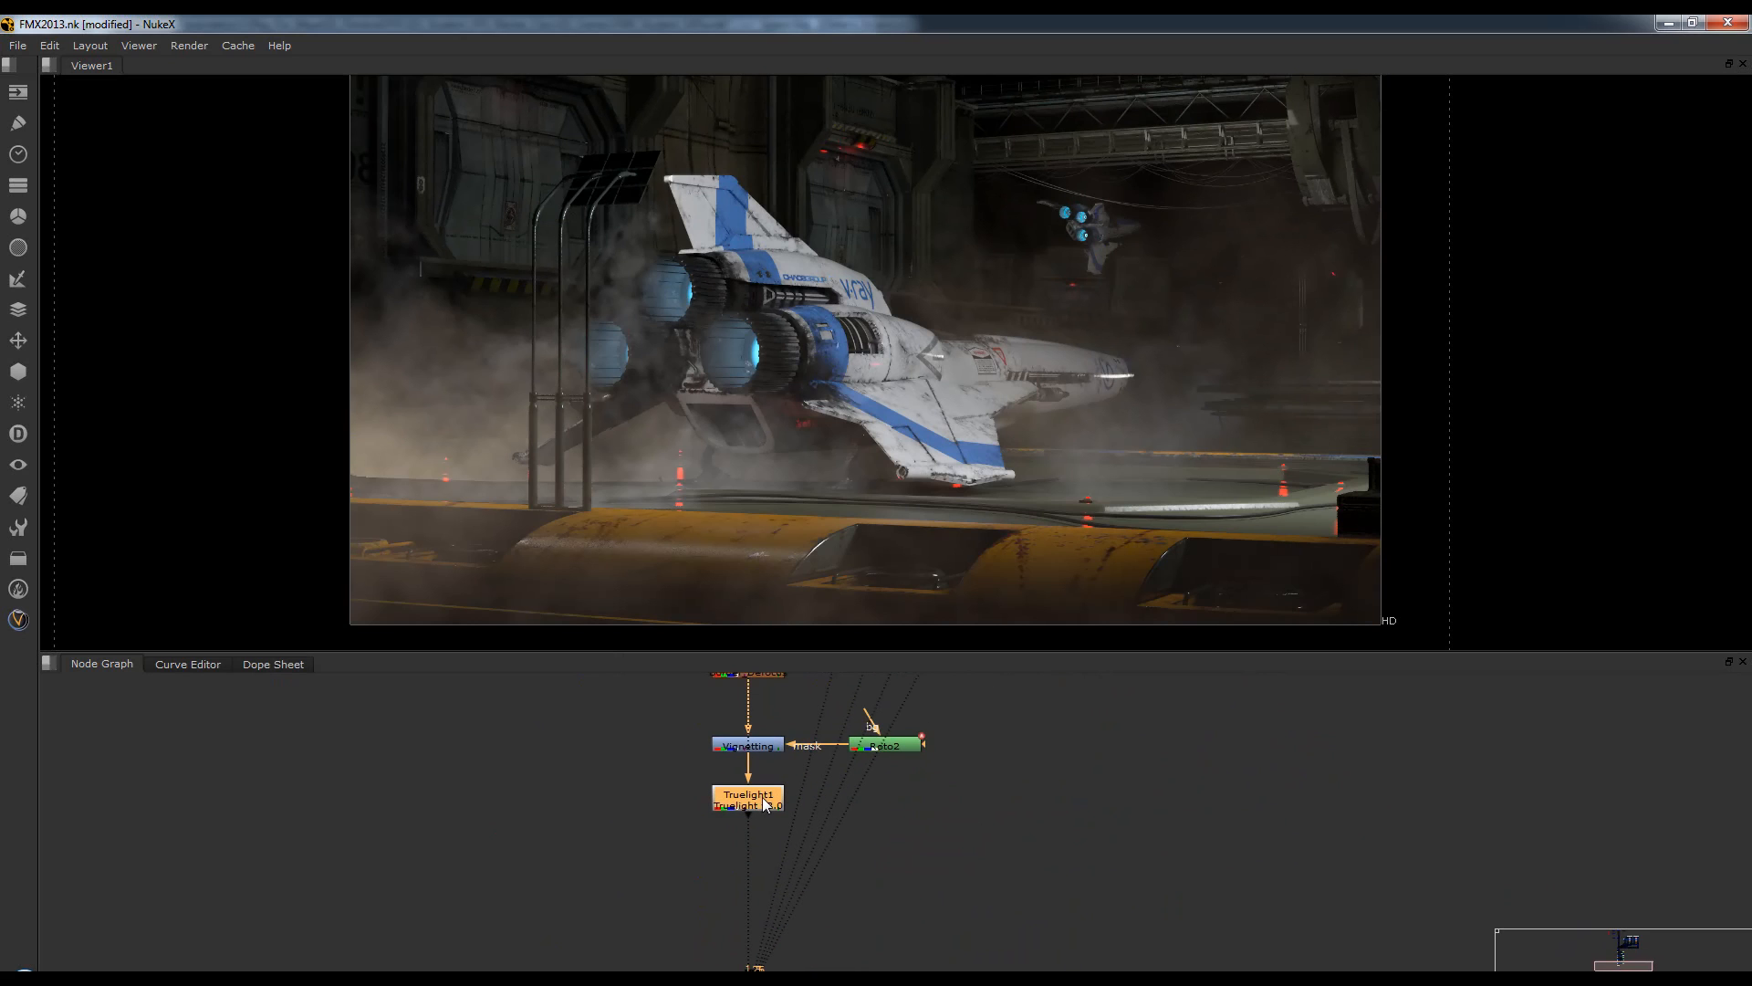
click(851, 798)
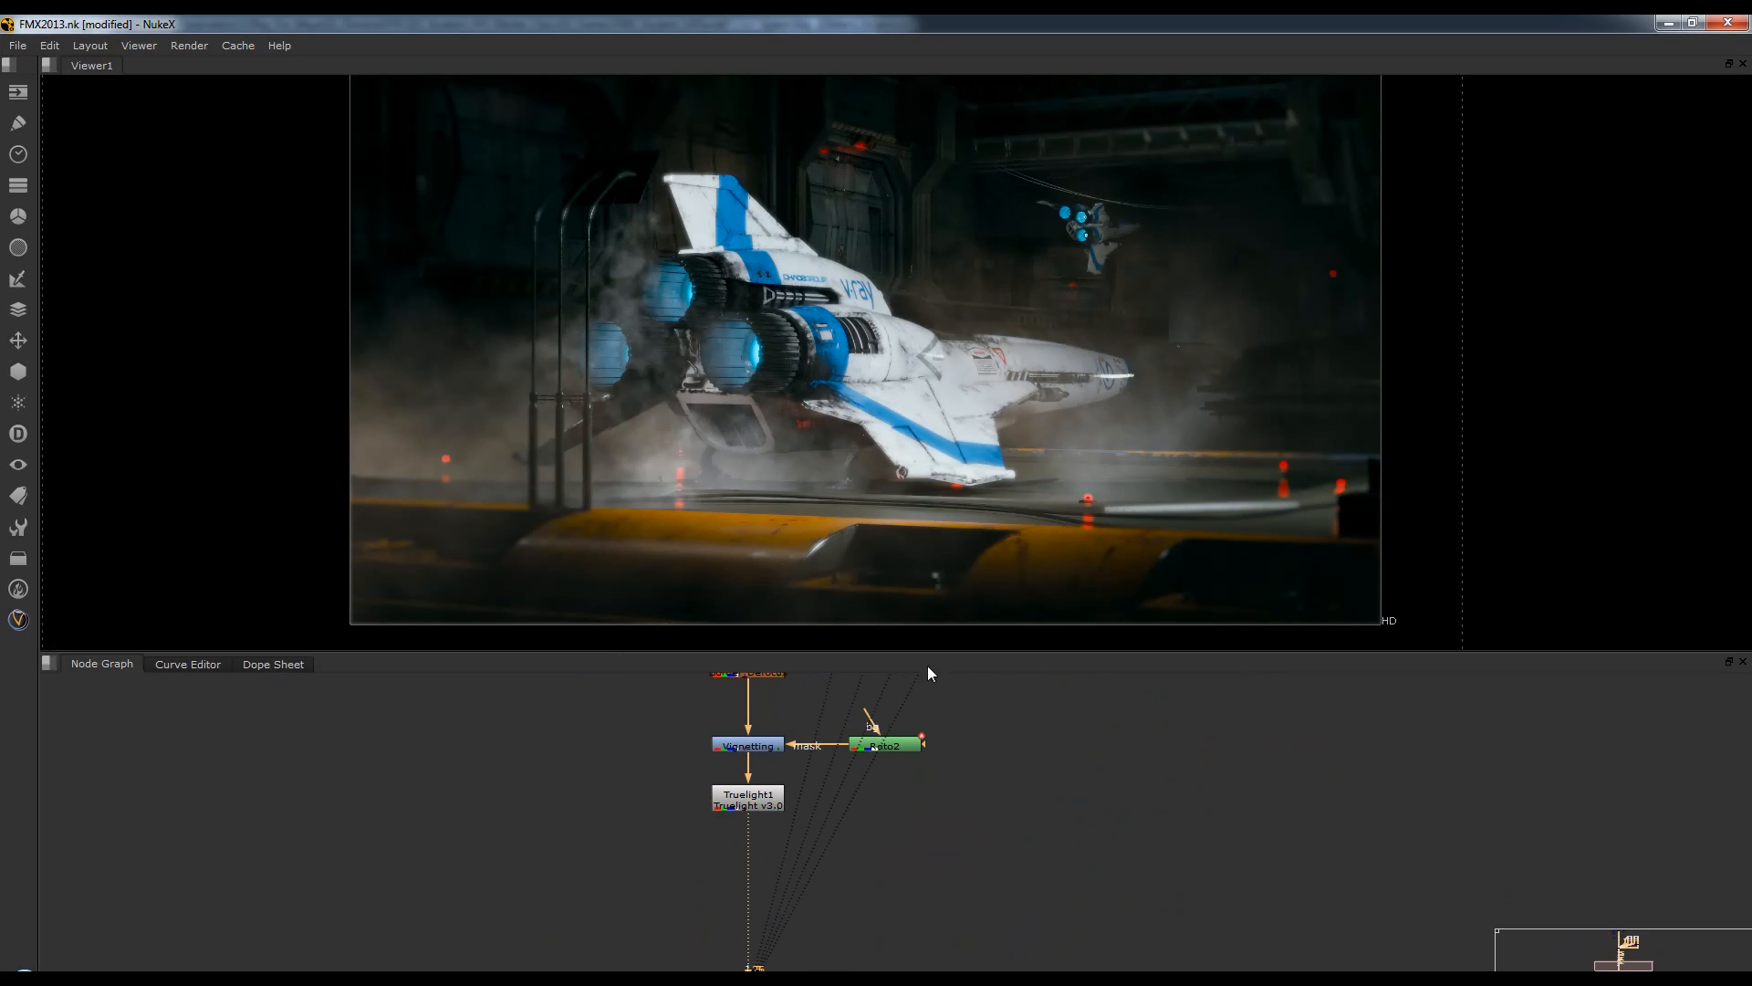
middle_drag(1029, 770, 1004, 887)
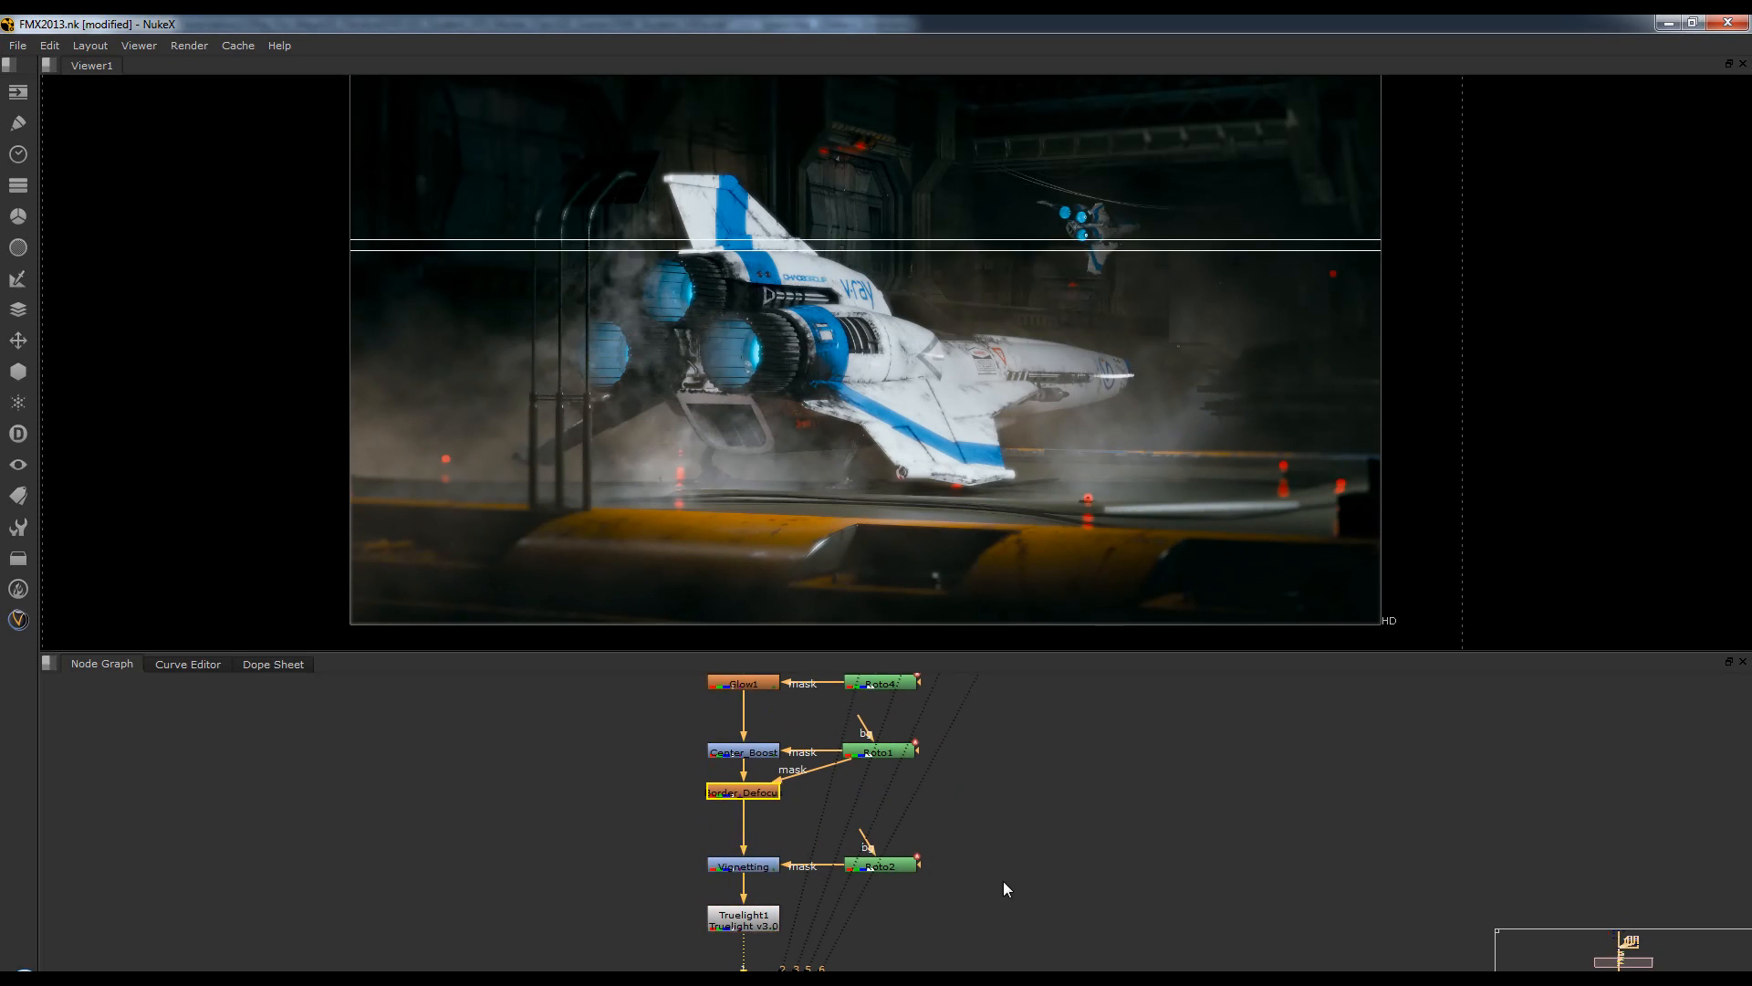